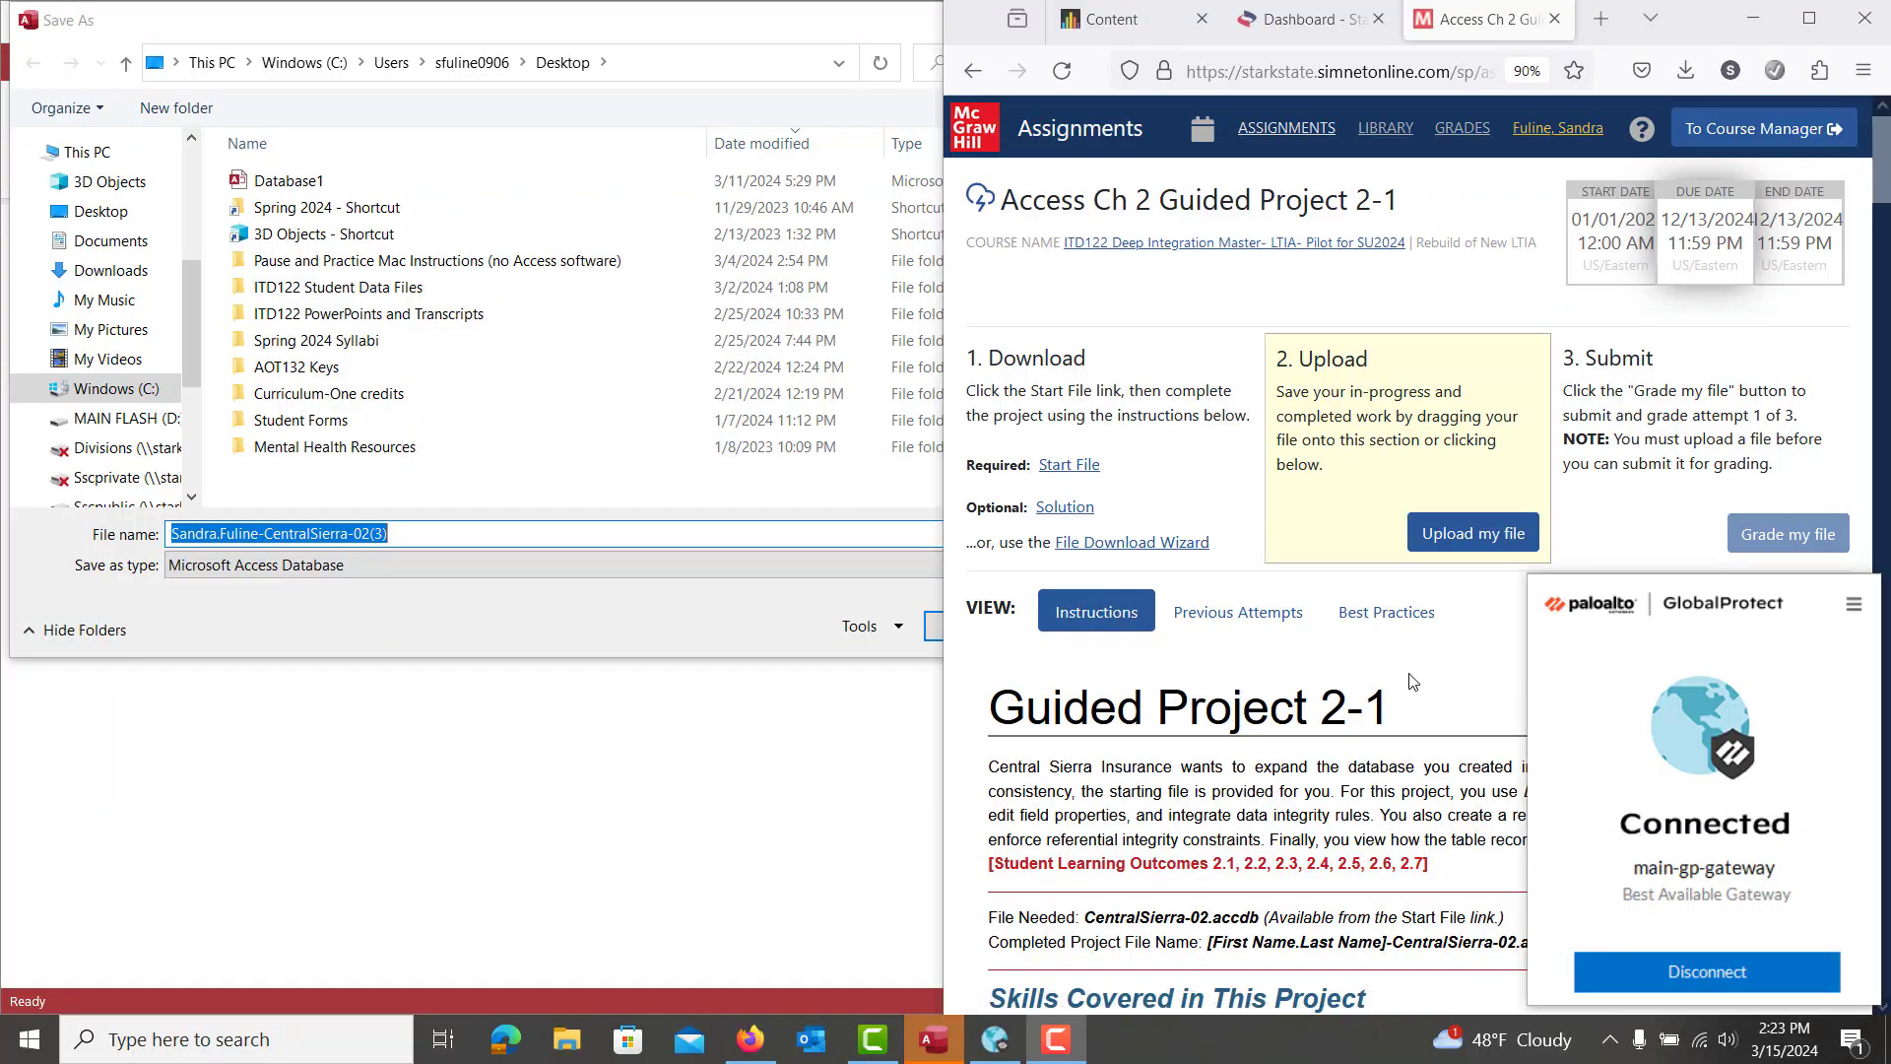
# Save the CentralSierra copy to Desktop > ITD122 Student Data Files > Access 2021 > Access Chapter 2 and enable content
pyautogui.click(1414, 681)
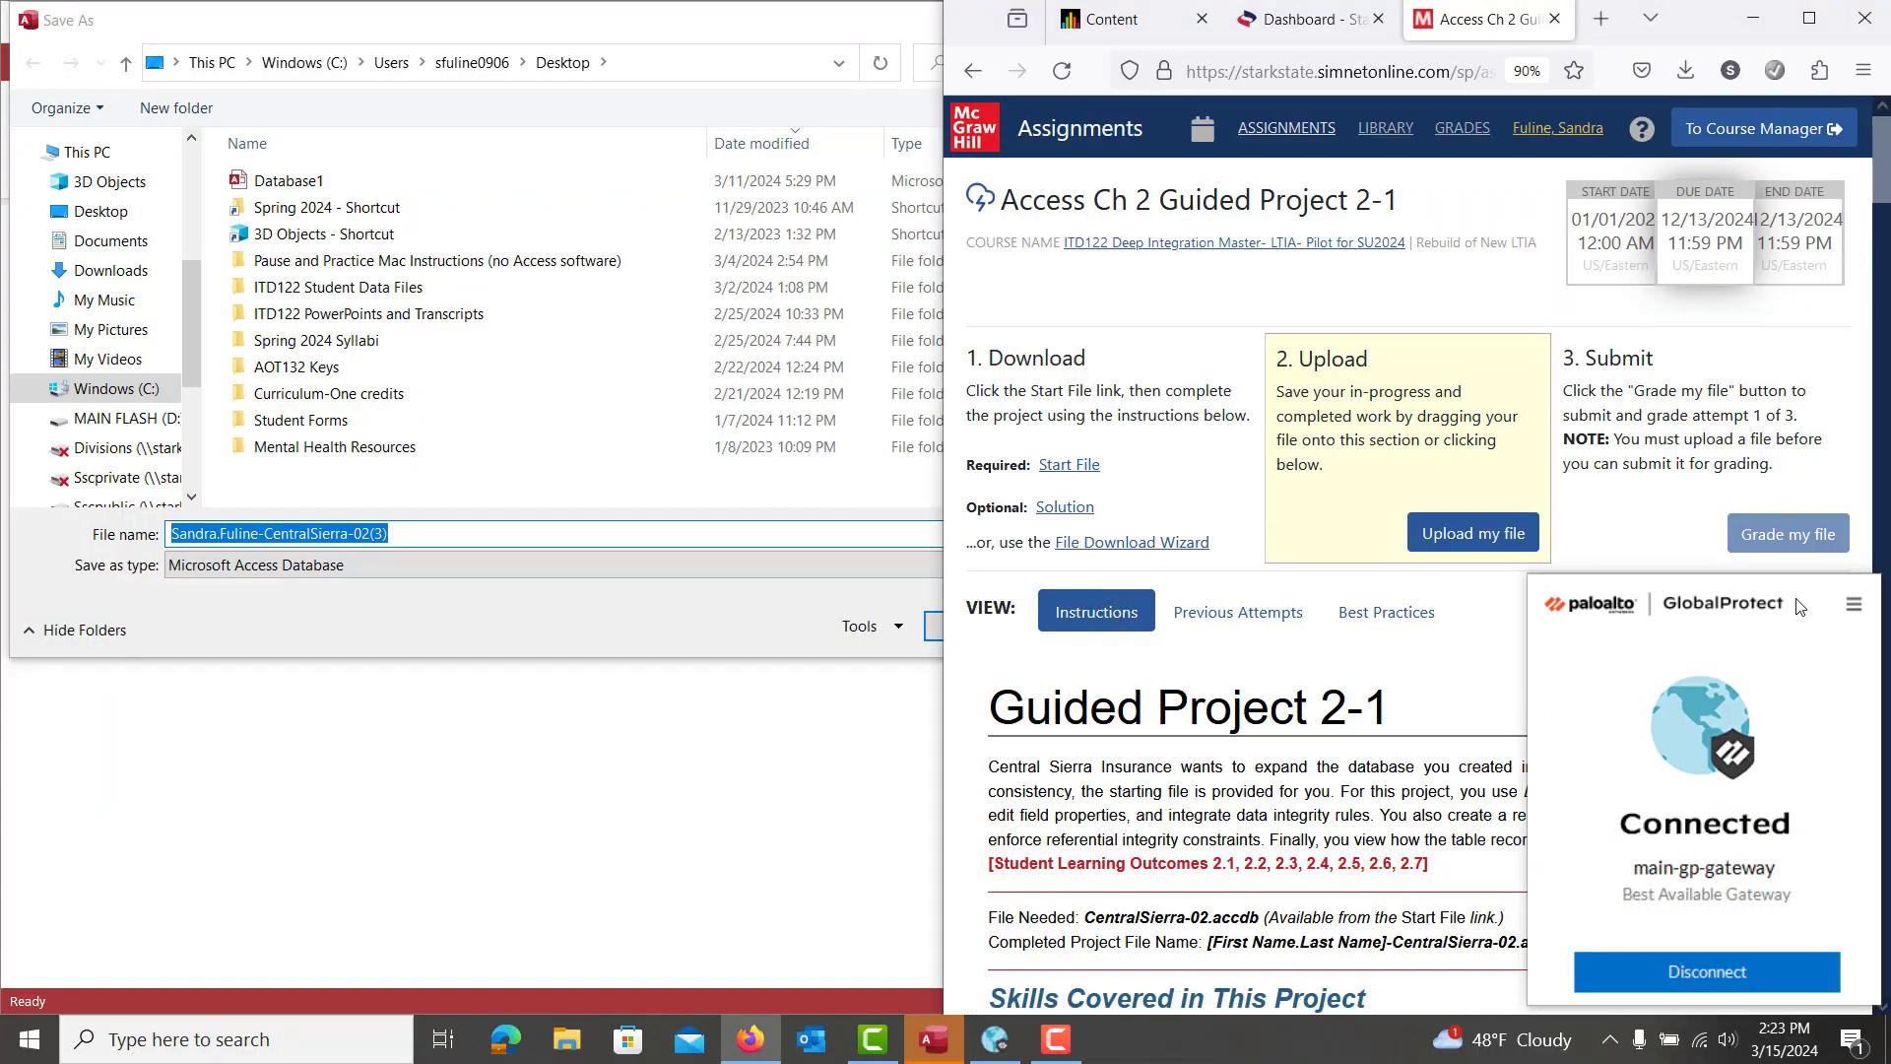
pyautogui.doubleClick(1694, 18)
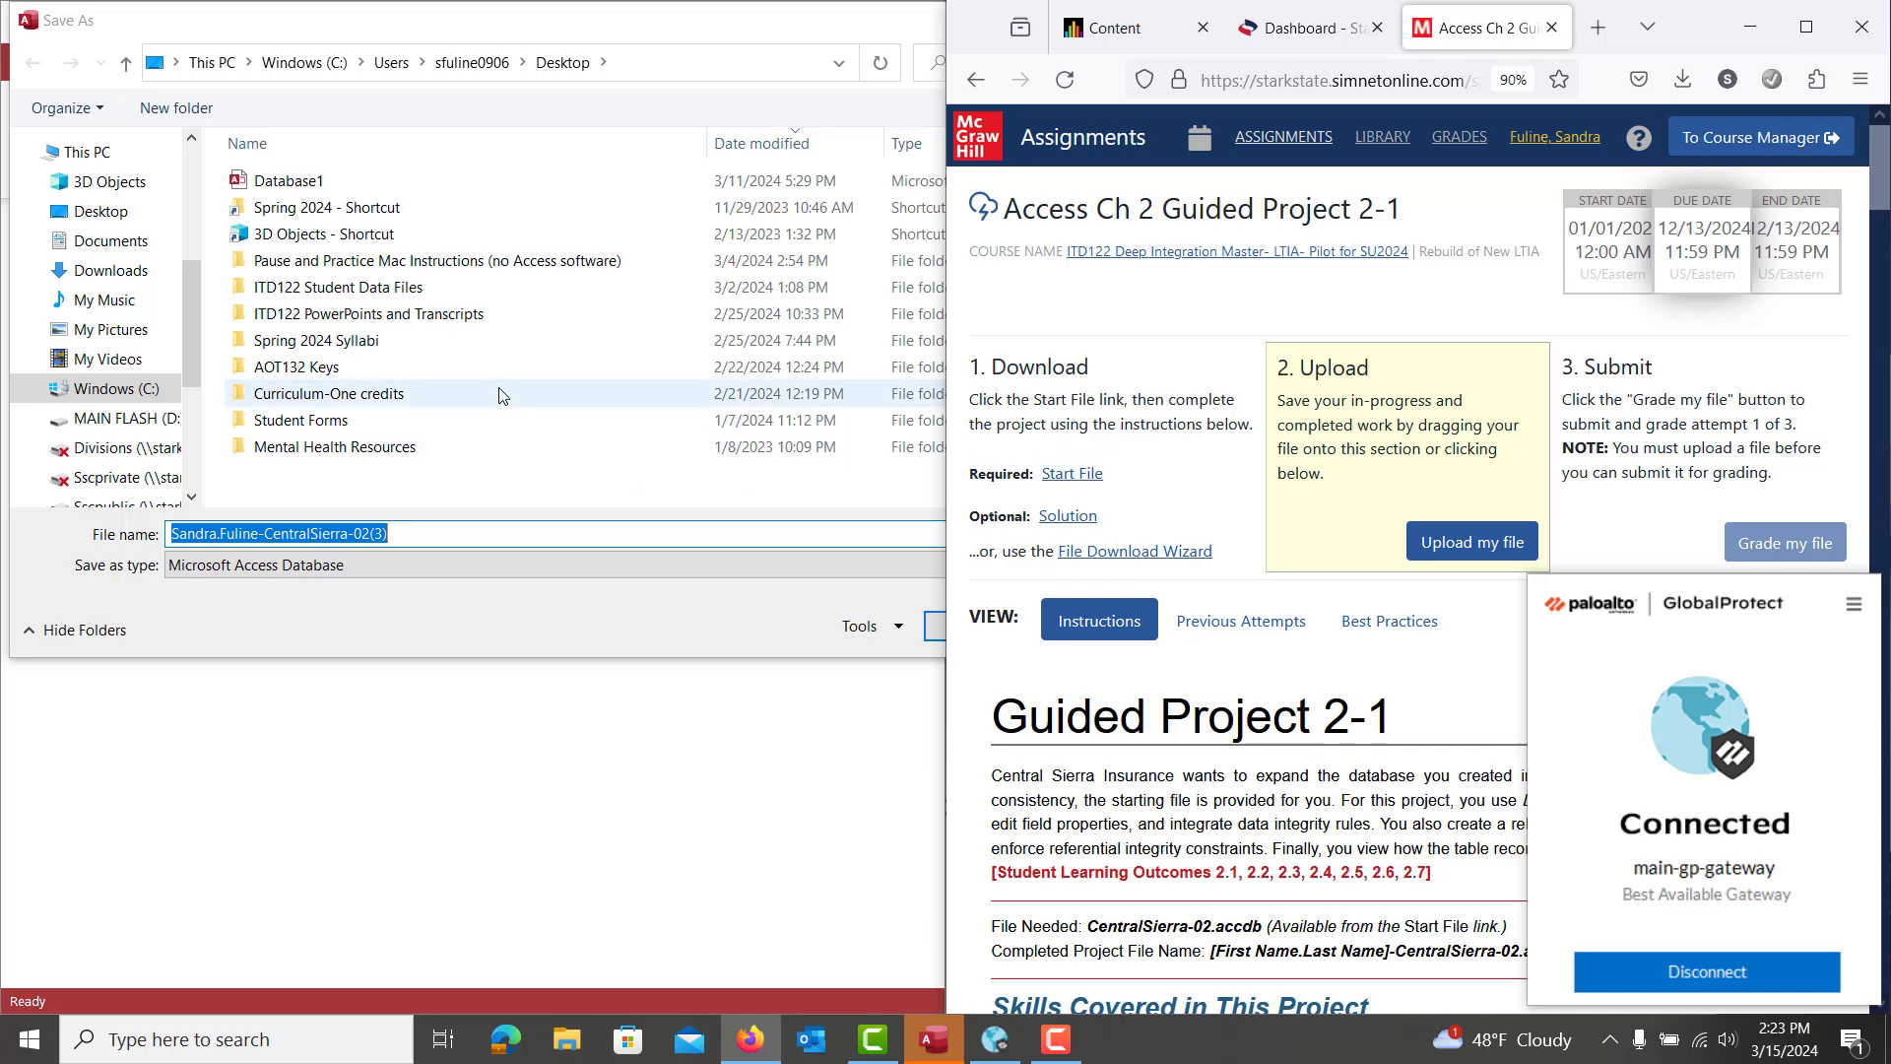
pyautogui.click(85, 212)
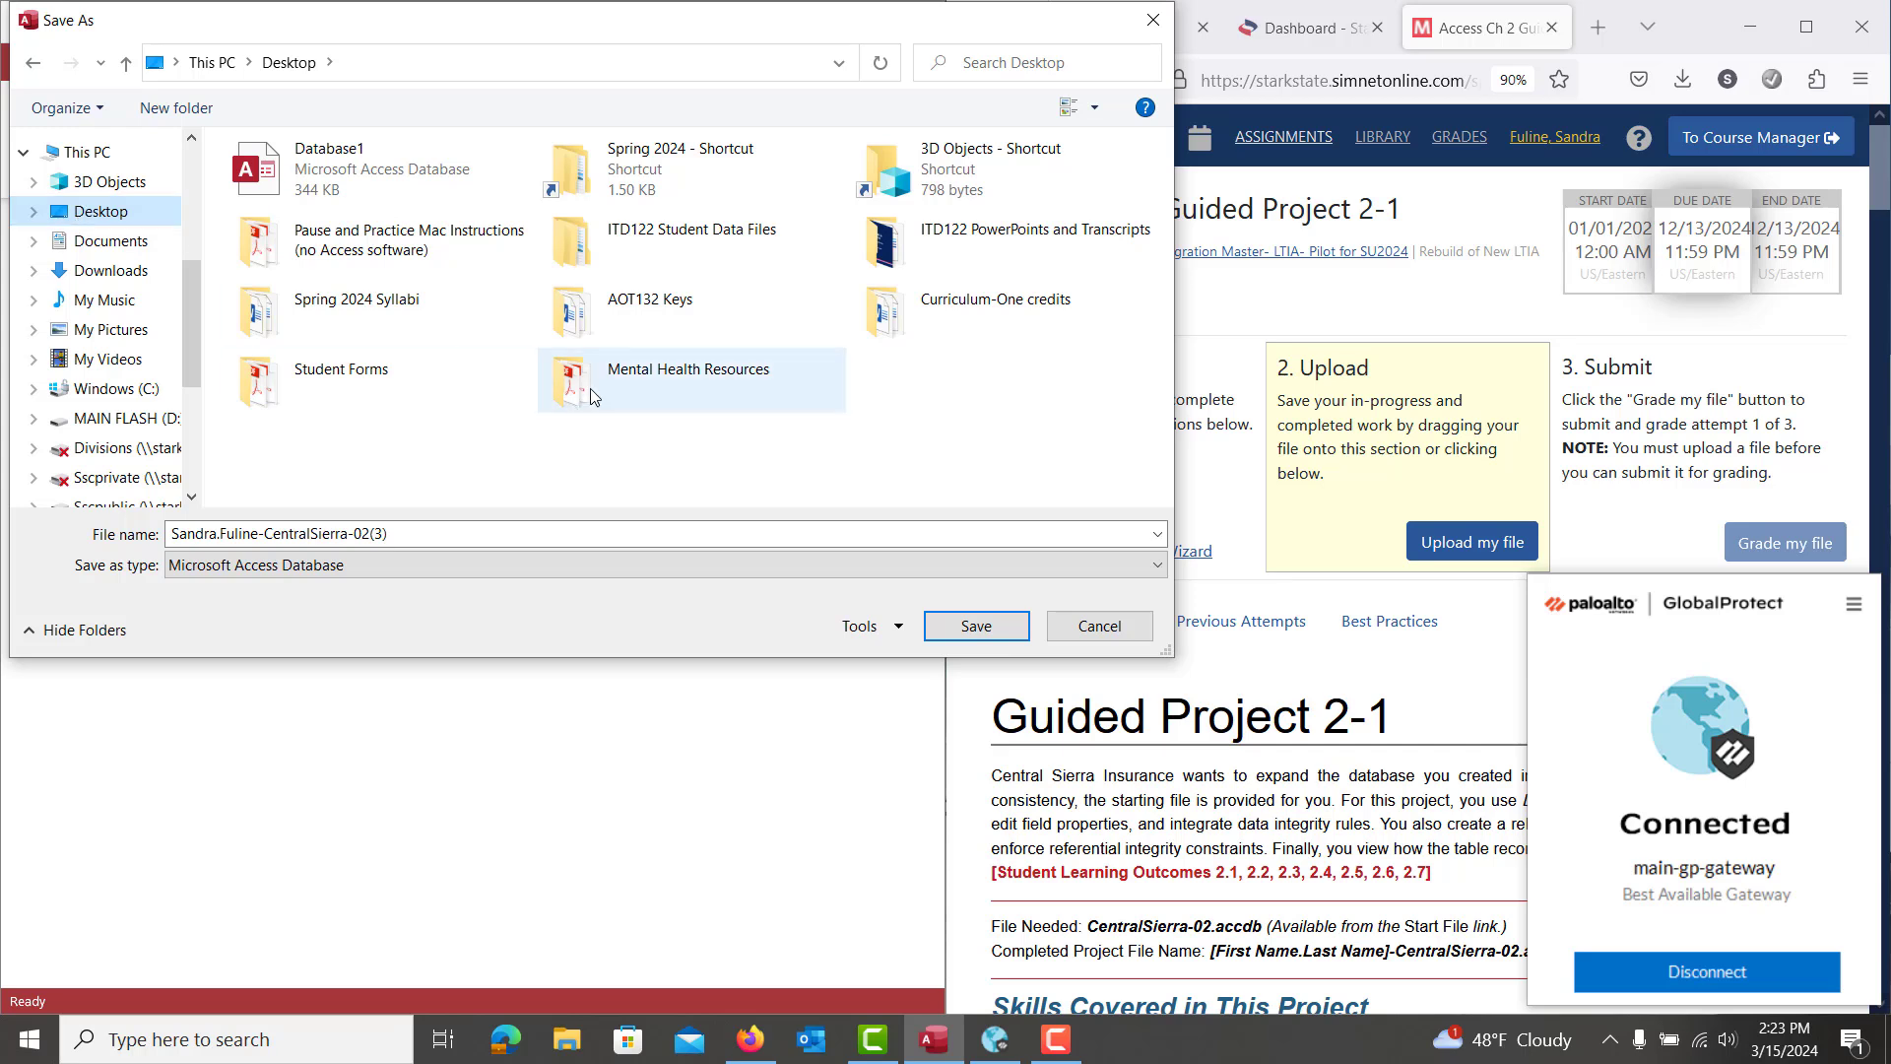
pyautogui.doubleClick(693, 231)
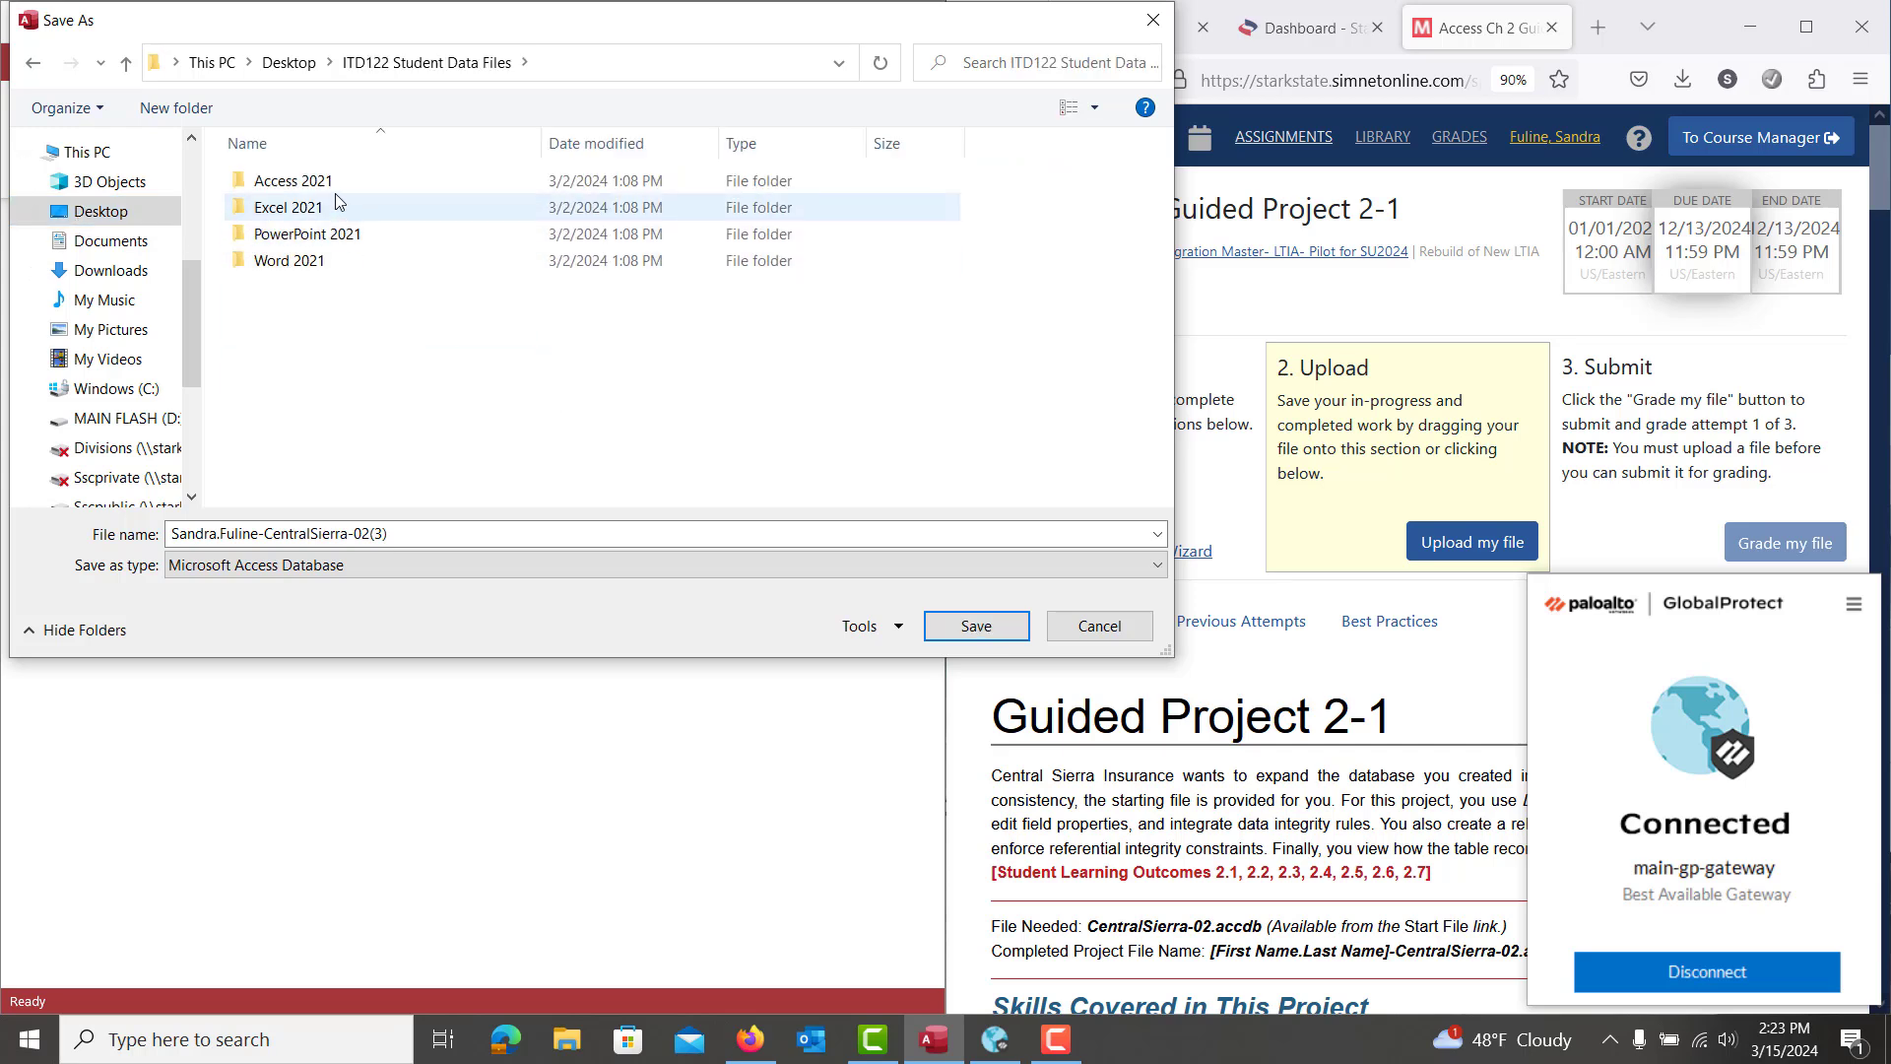
pyautogui.doubleClick(335, 187)
pyautogui.doubleClick(340, 207)
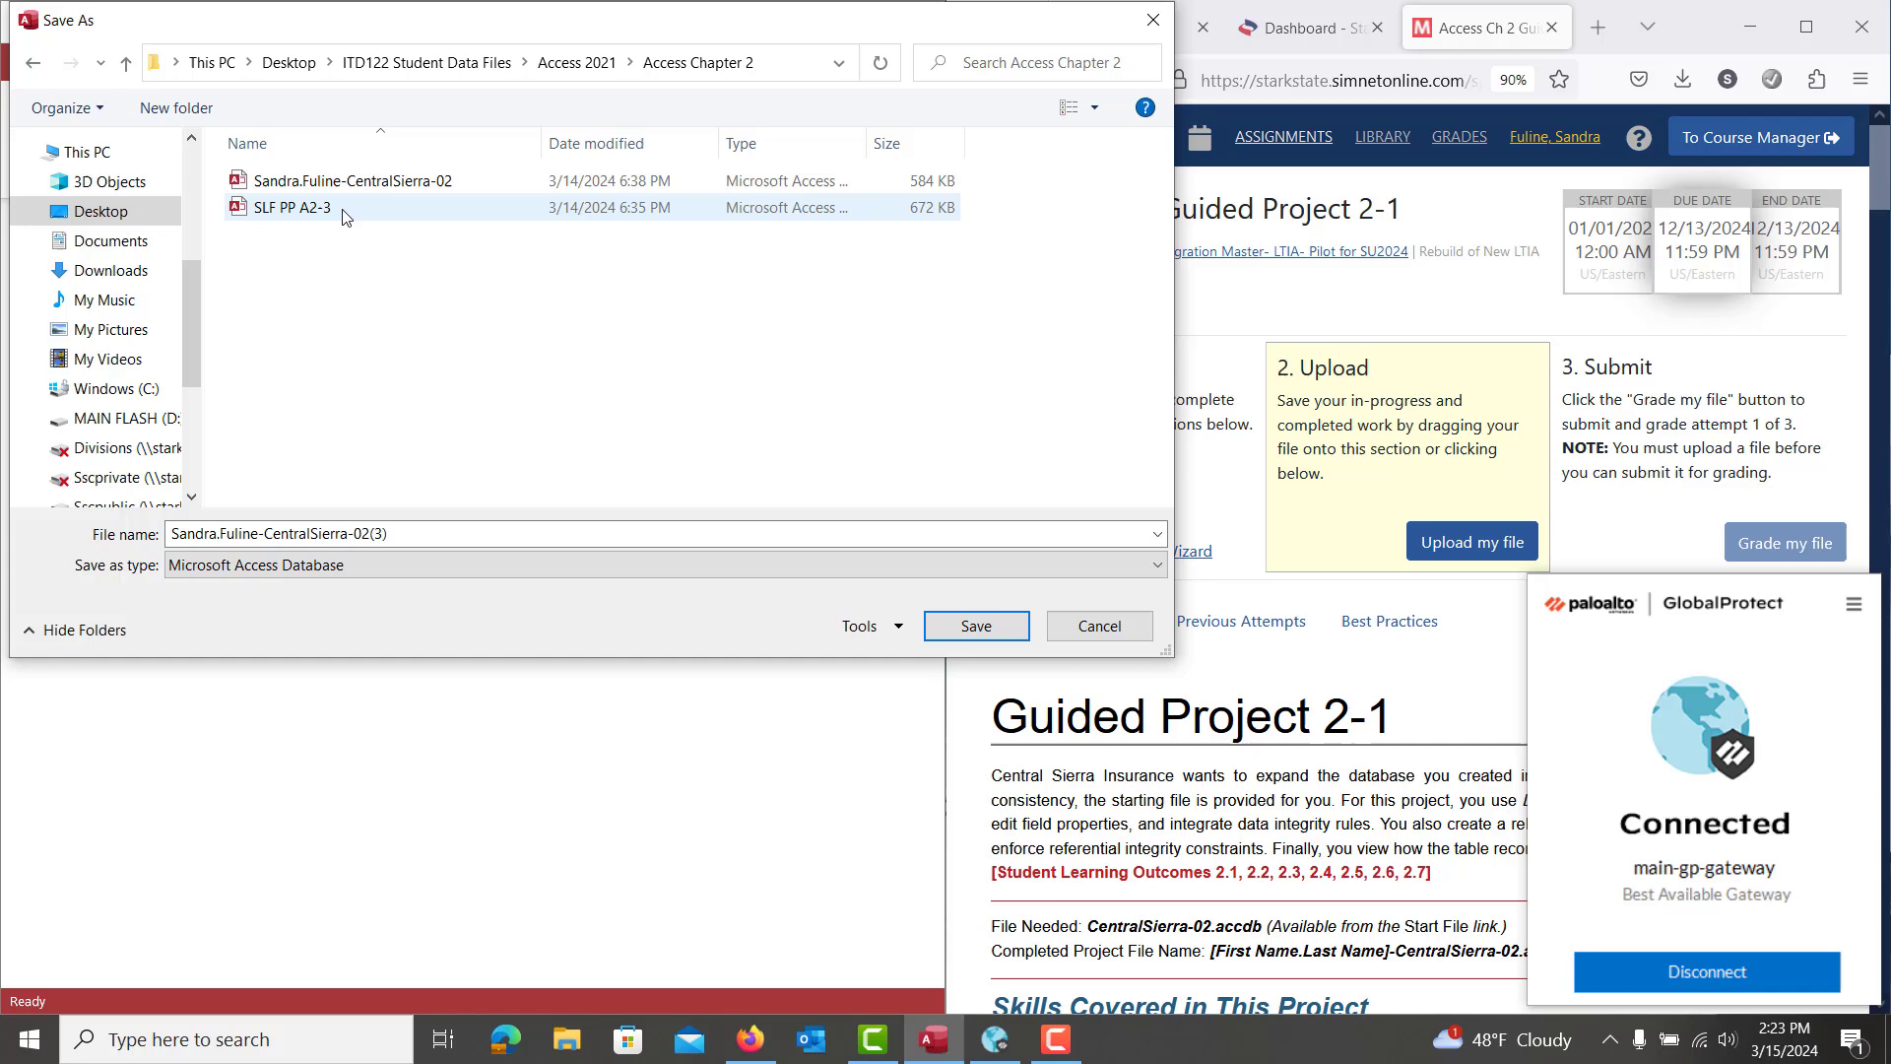
pyautogui.click(972, 629)
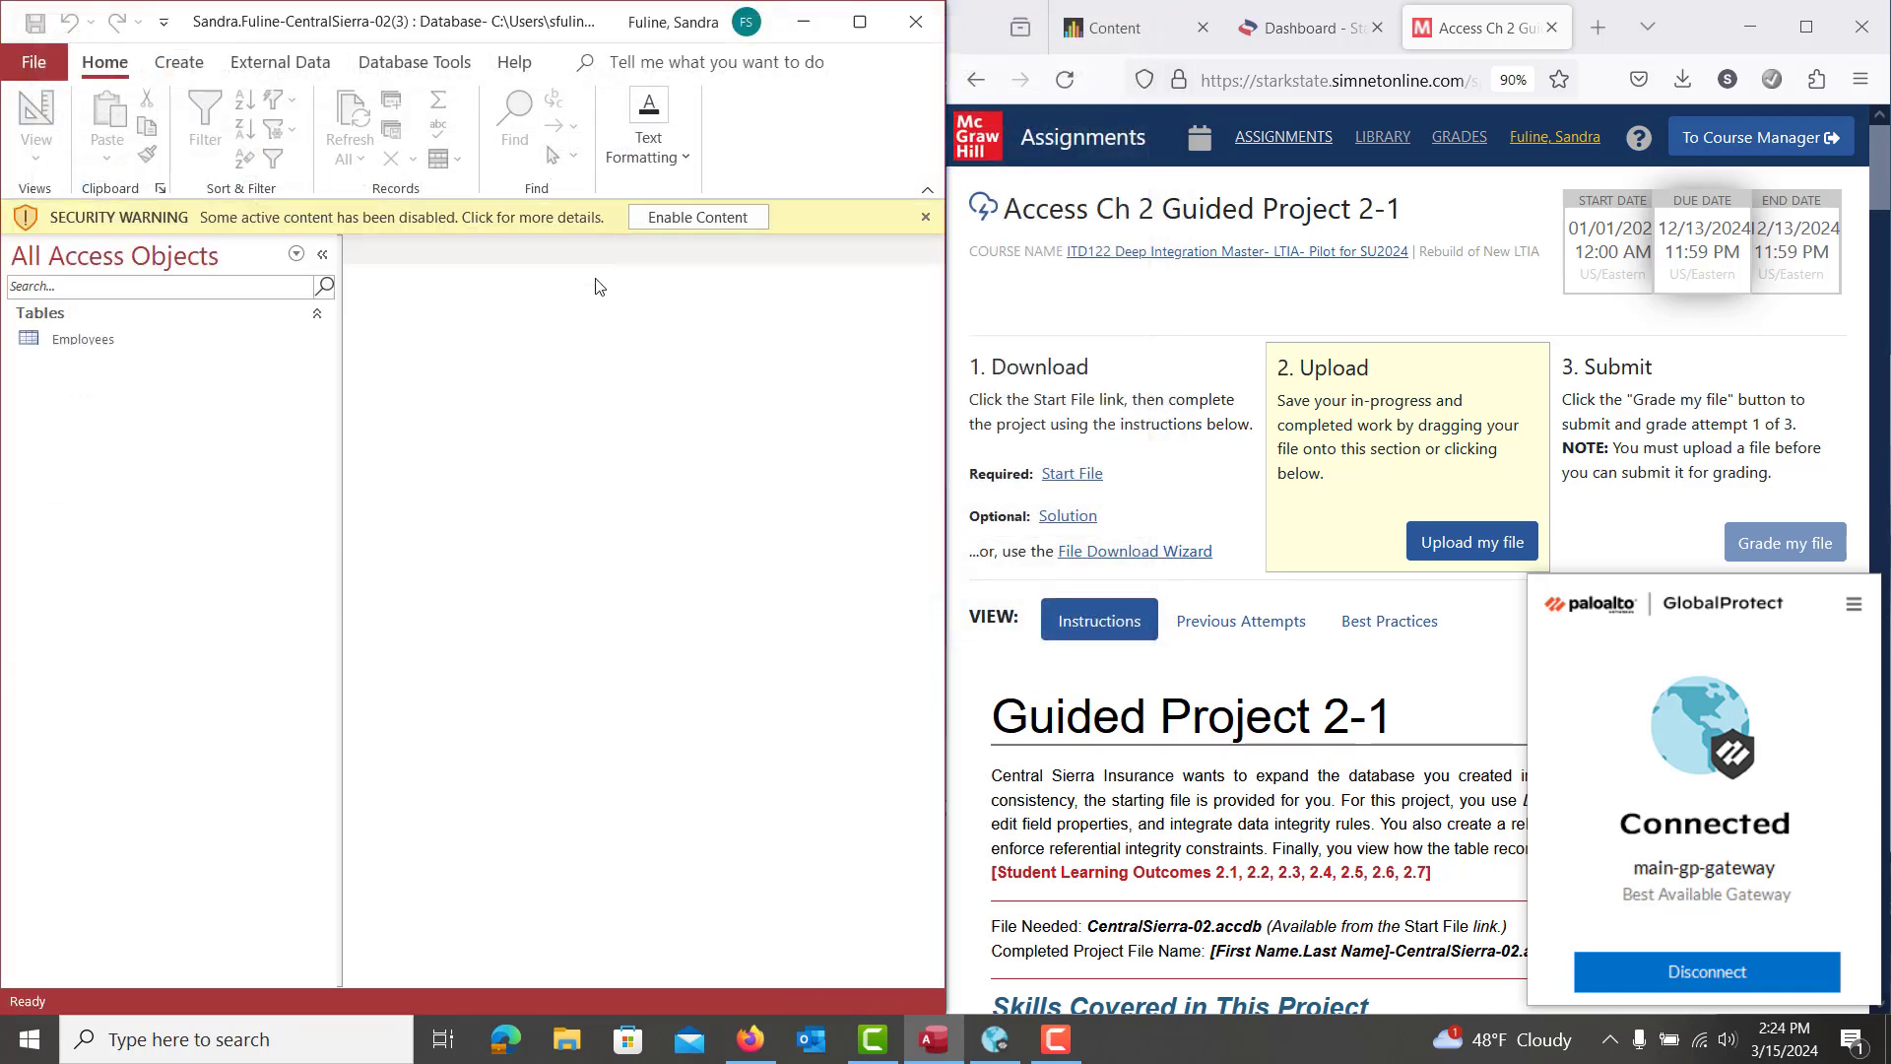
pyautogui.click(675, 218)
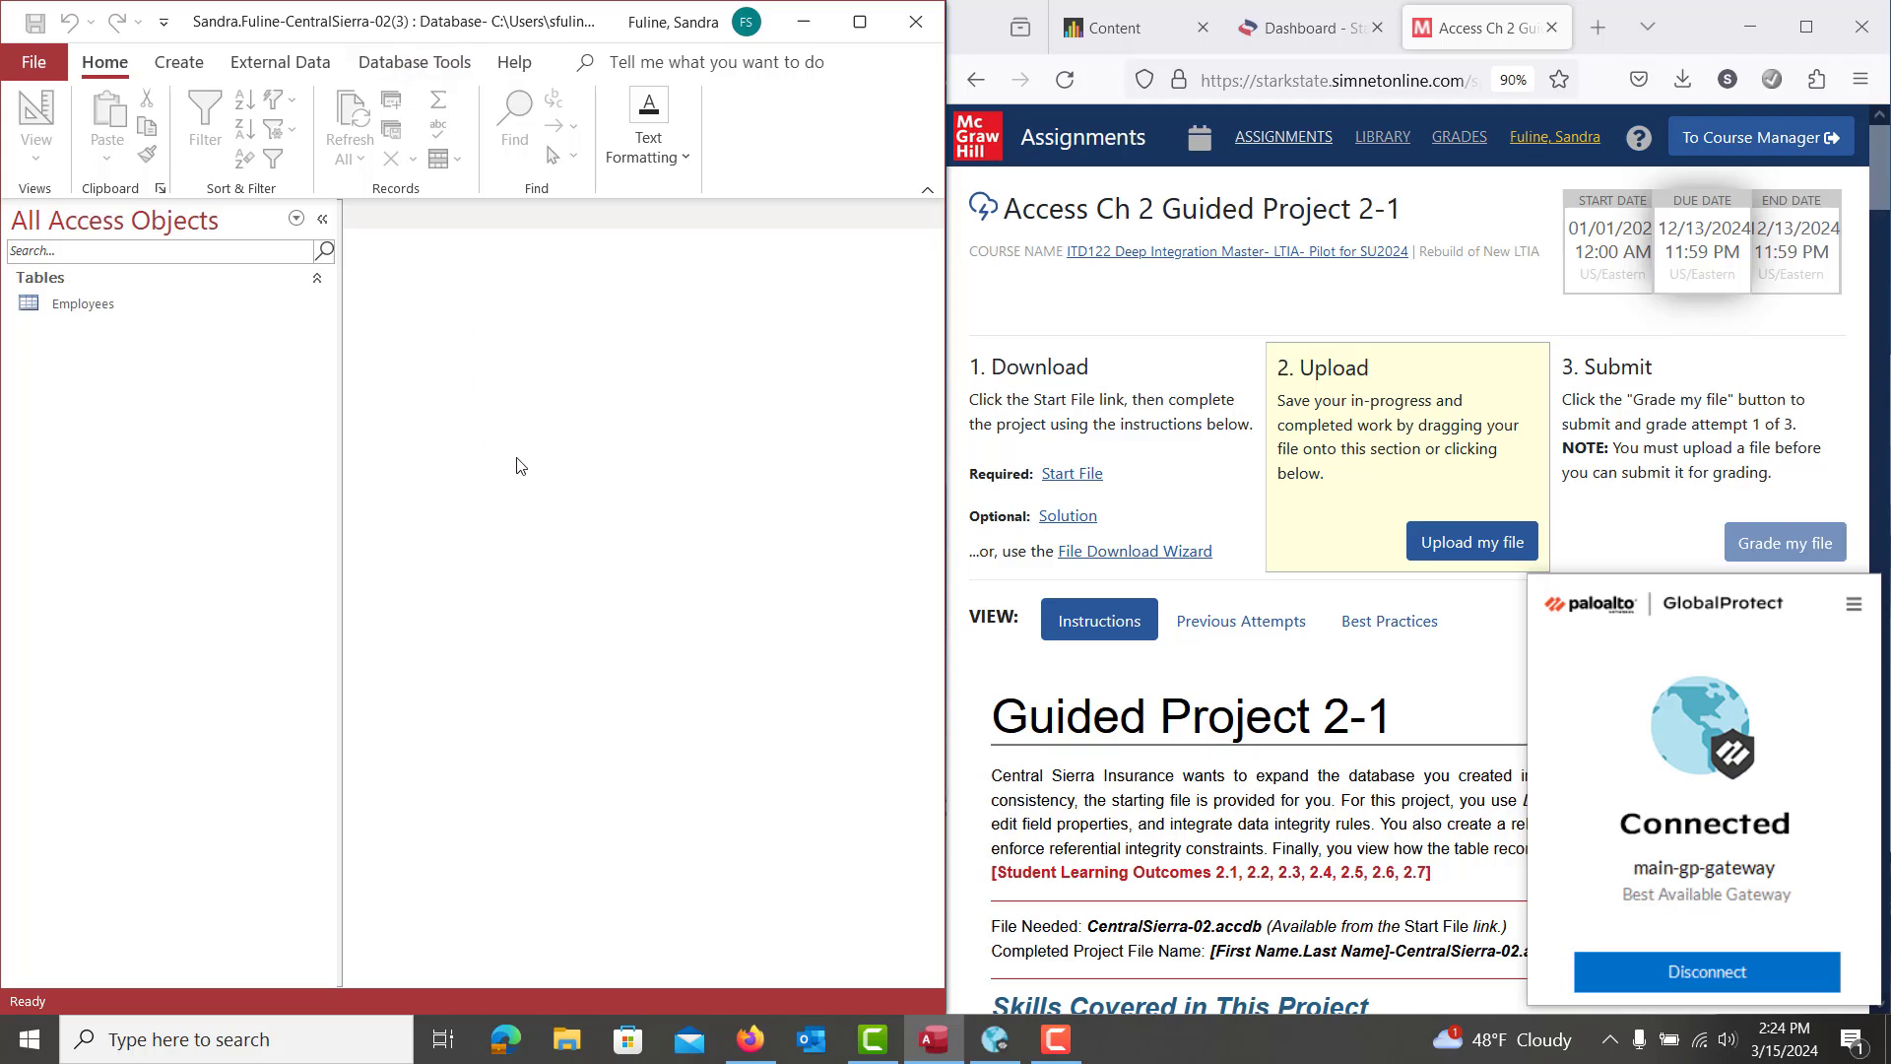
# Show the Create ribbon commands and close the GlobalProtect VPN panel in the system tray
pyautogui.scroll(-5, 1457, 737)
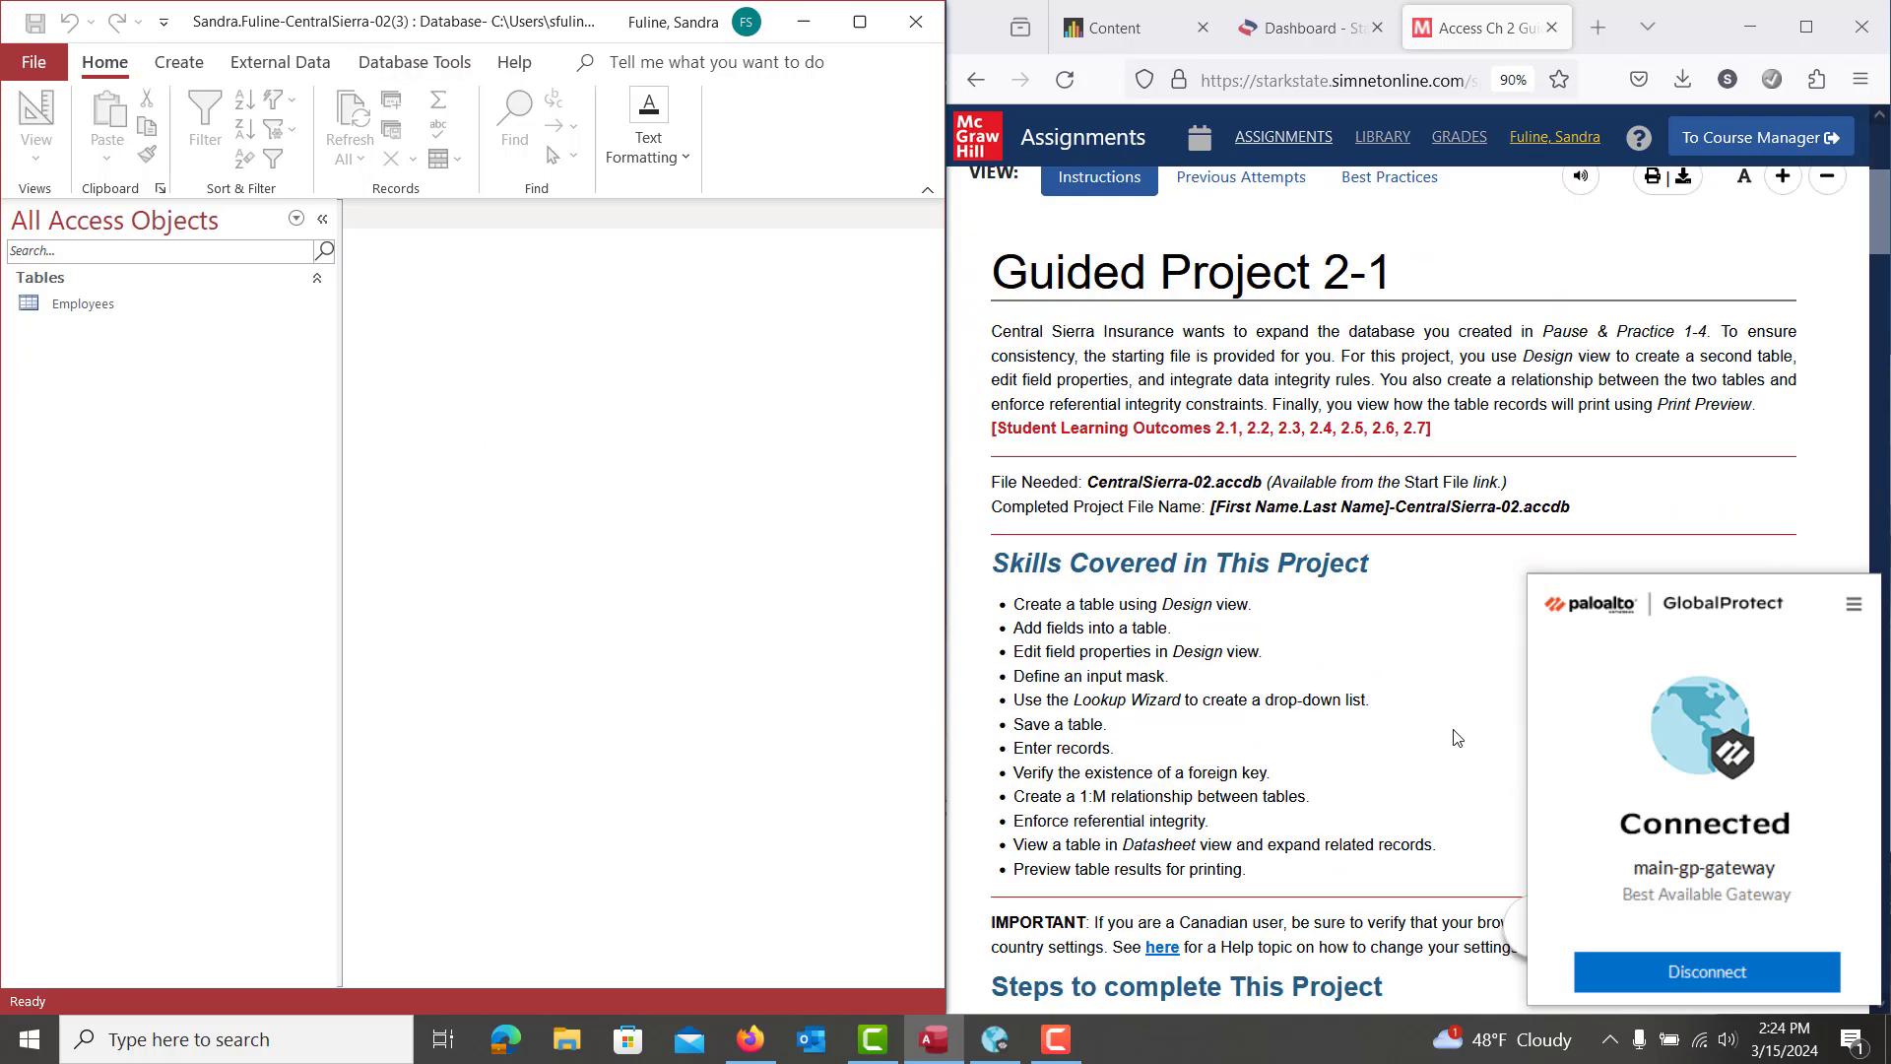
pyautogui.scroll(-9, 1457, 736)
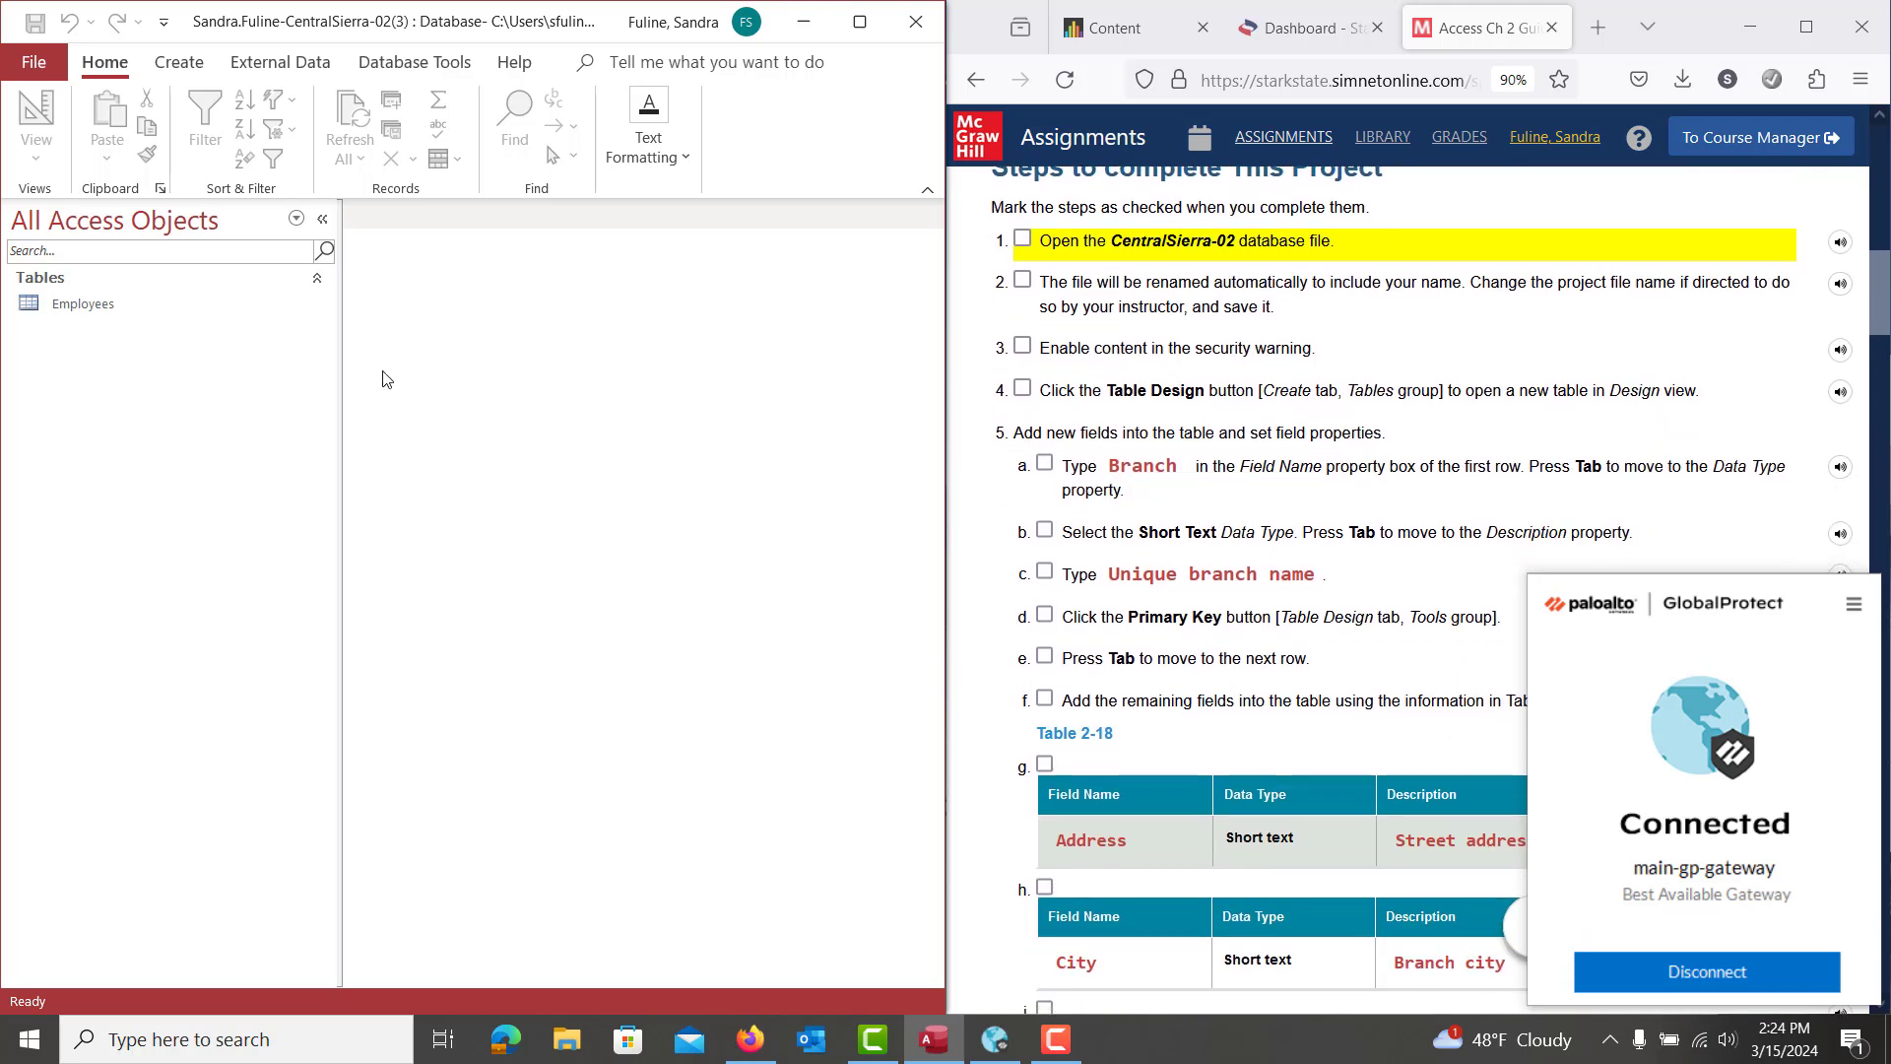
pyautogui.click(187, 71)
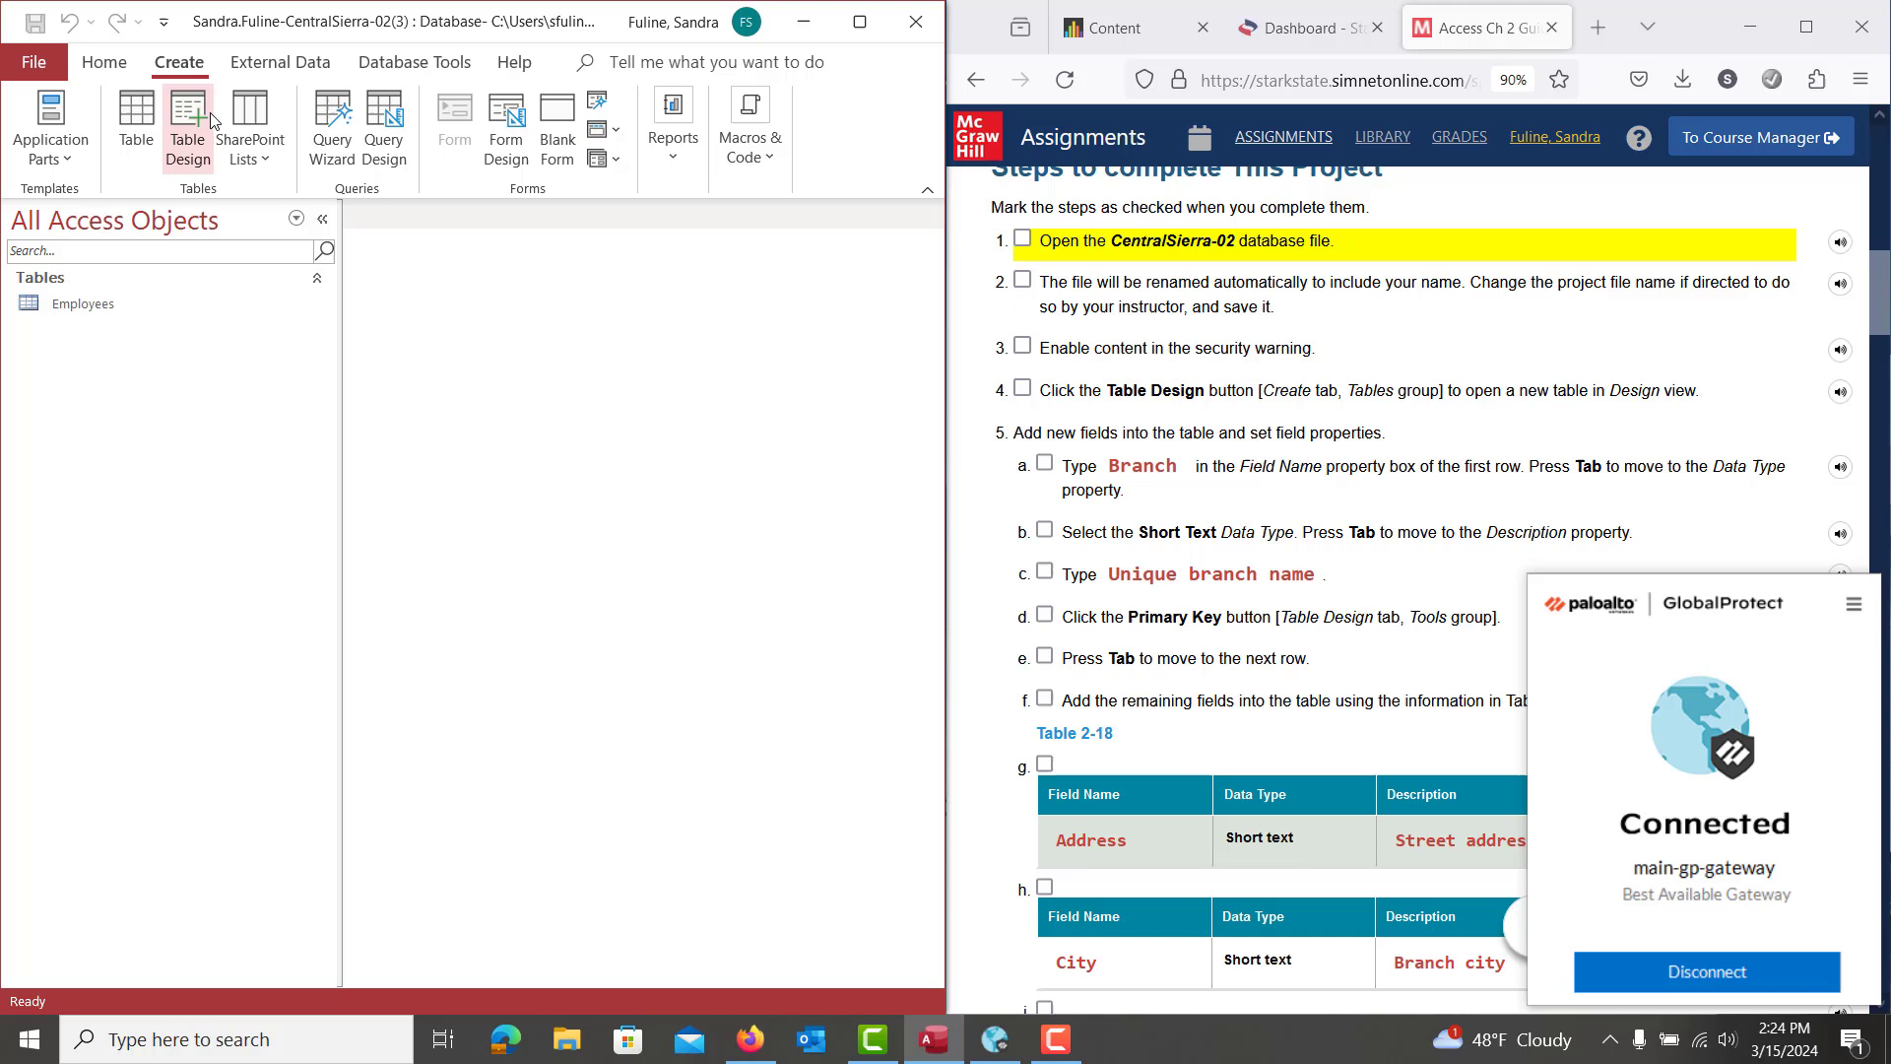
pyautogui.click(1609, 1039)
pyautogui.click(1663, 944)
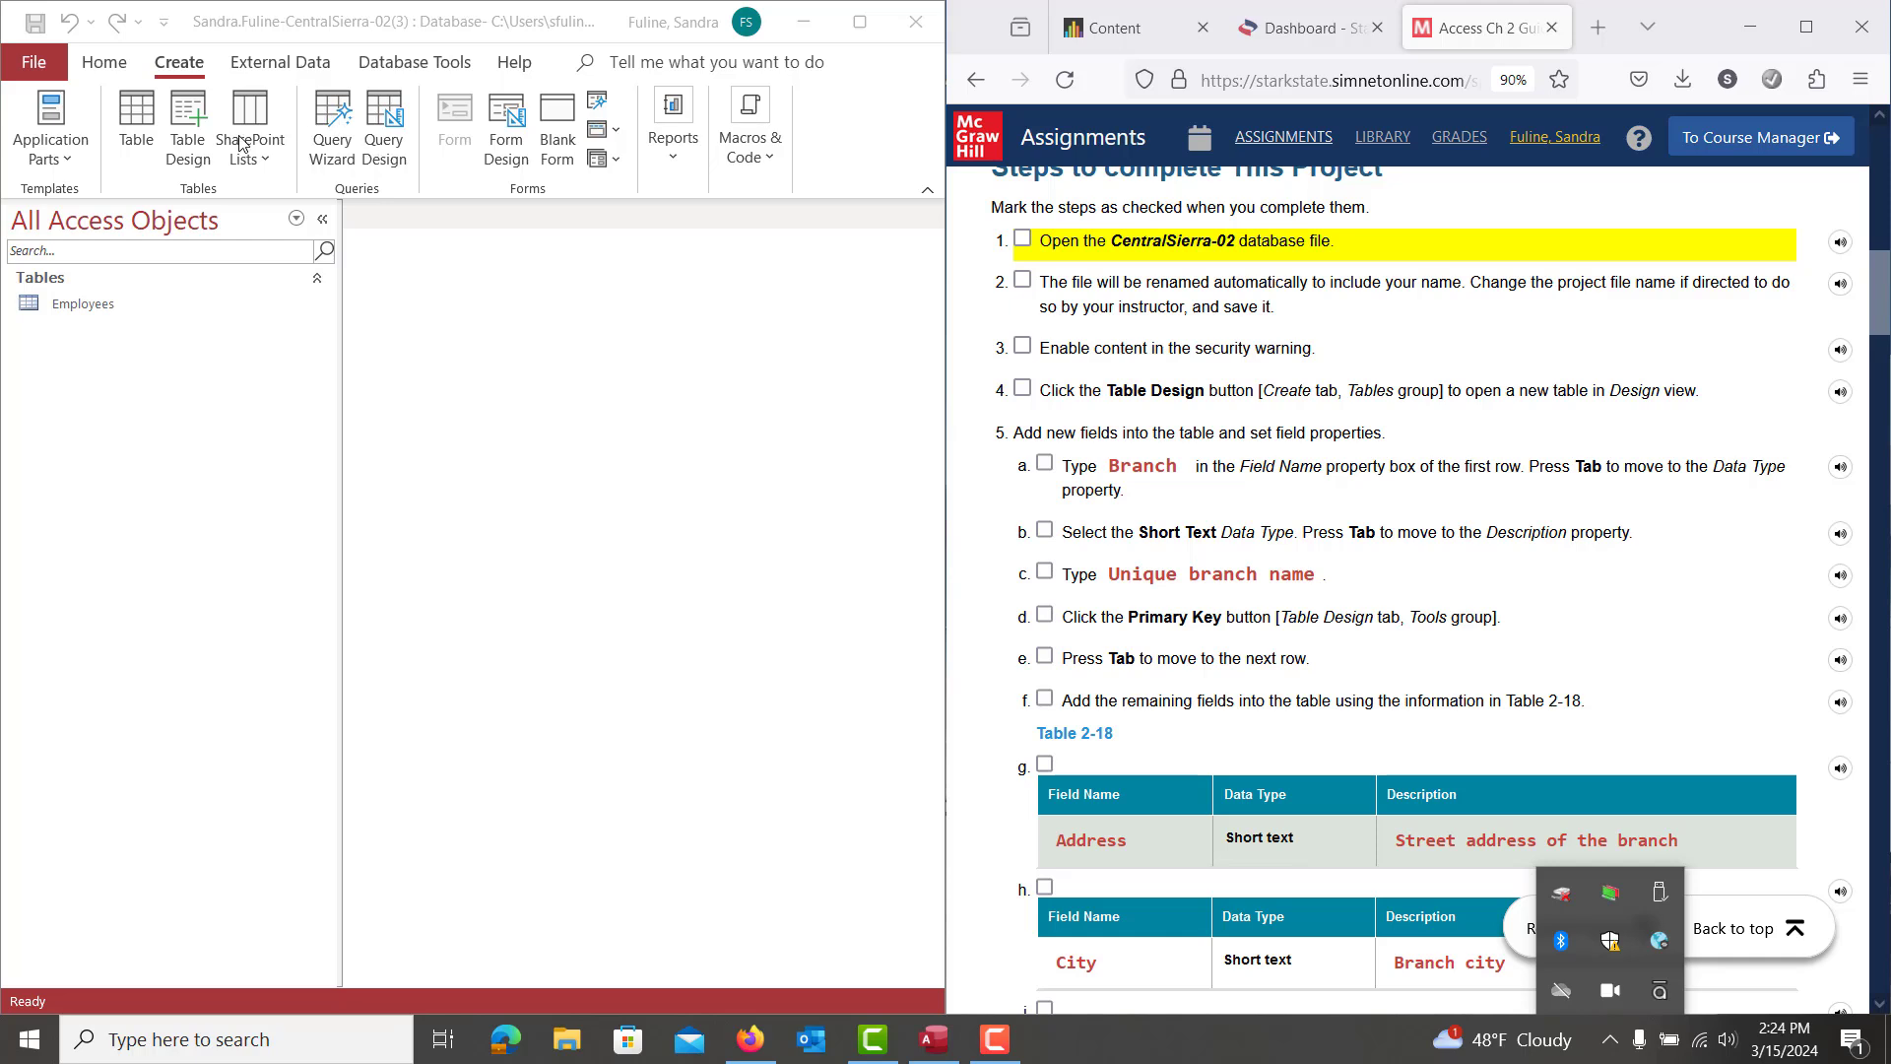
pyautogui.click(184, 158)
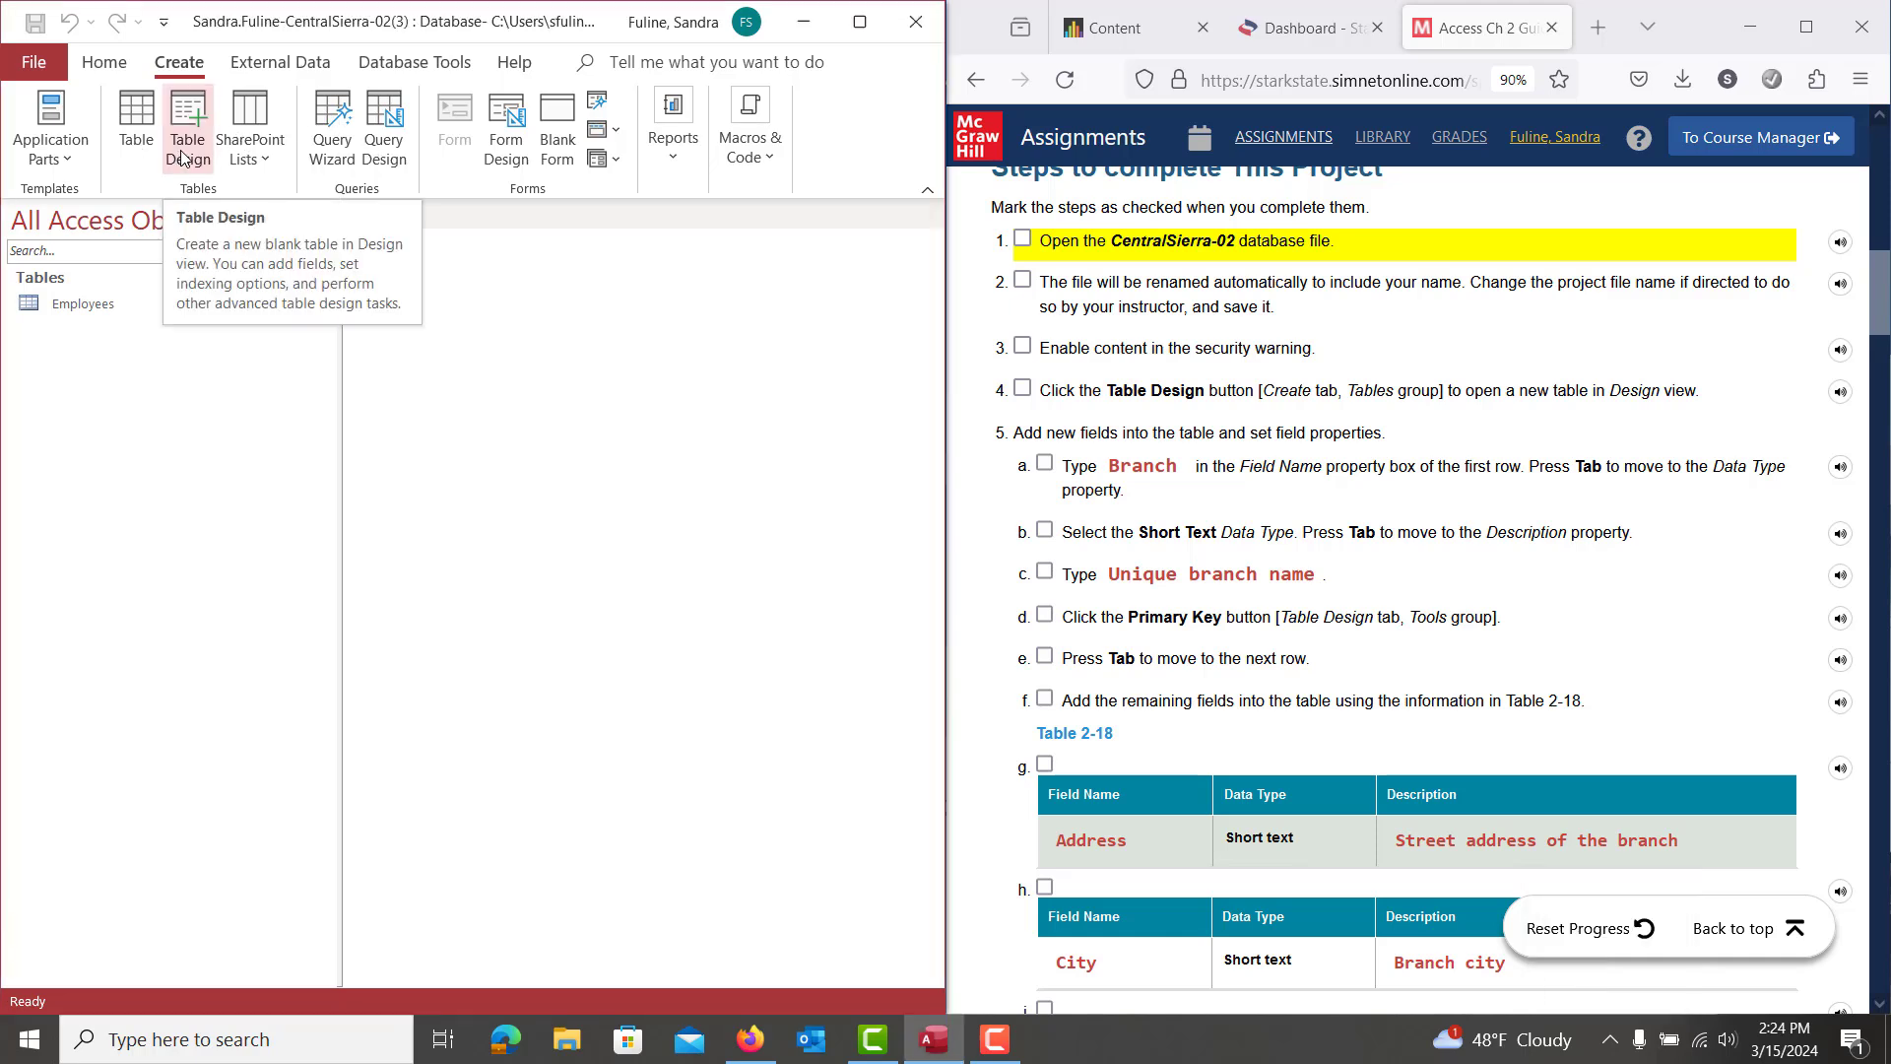
# In a new Design-view table, make Branch a Short Text primary key described 'Unique branch name'
pyautogui.click(183, 158)
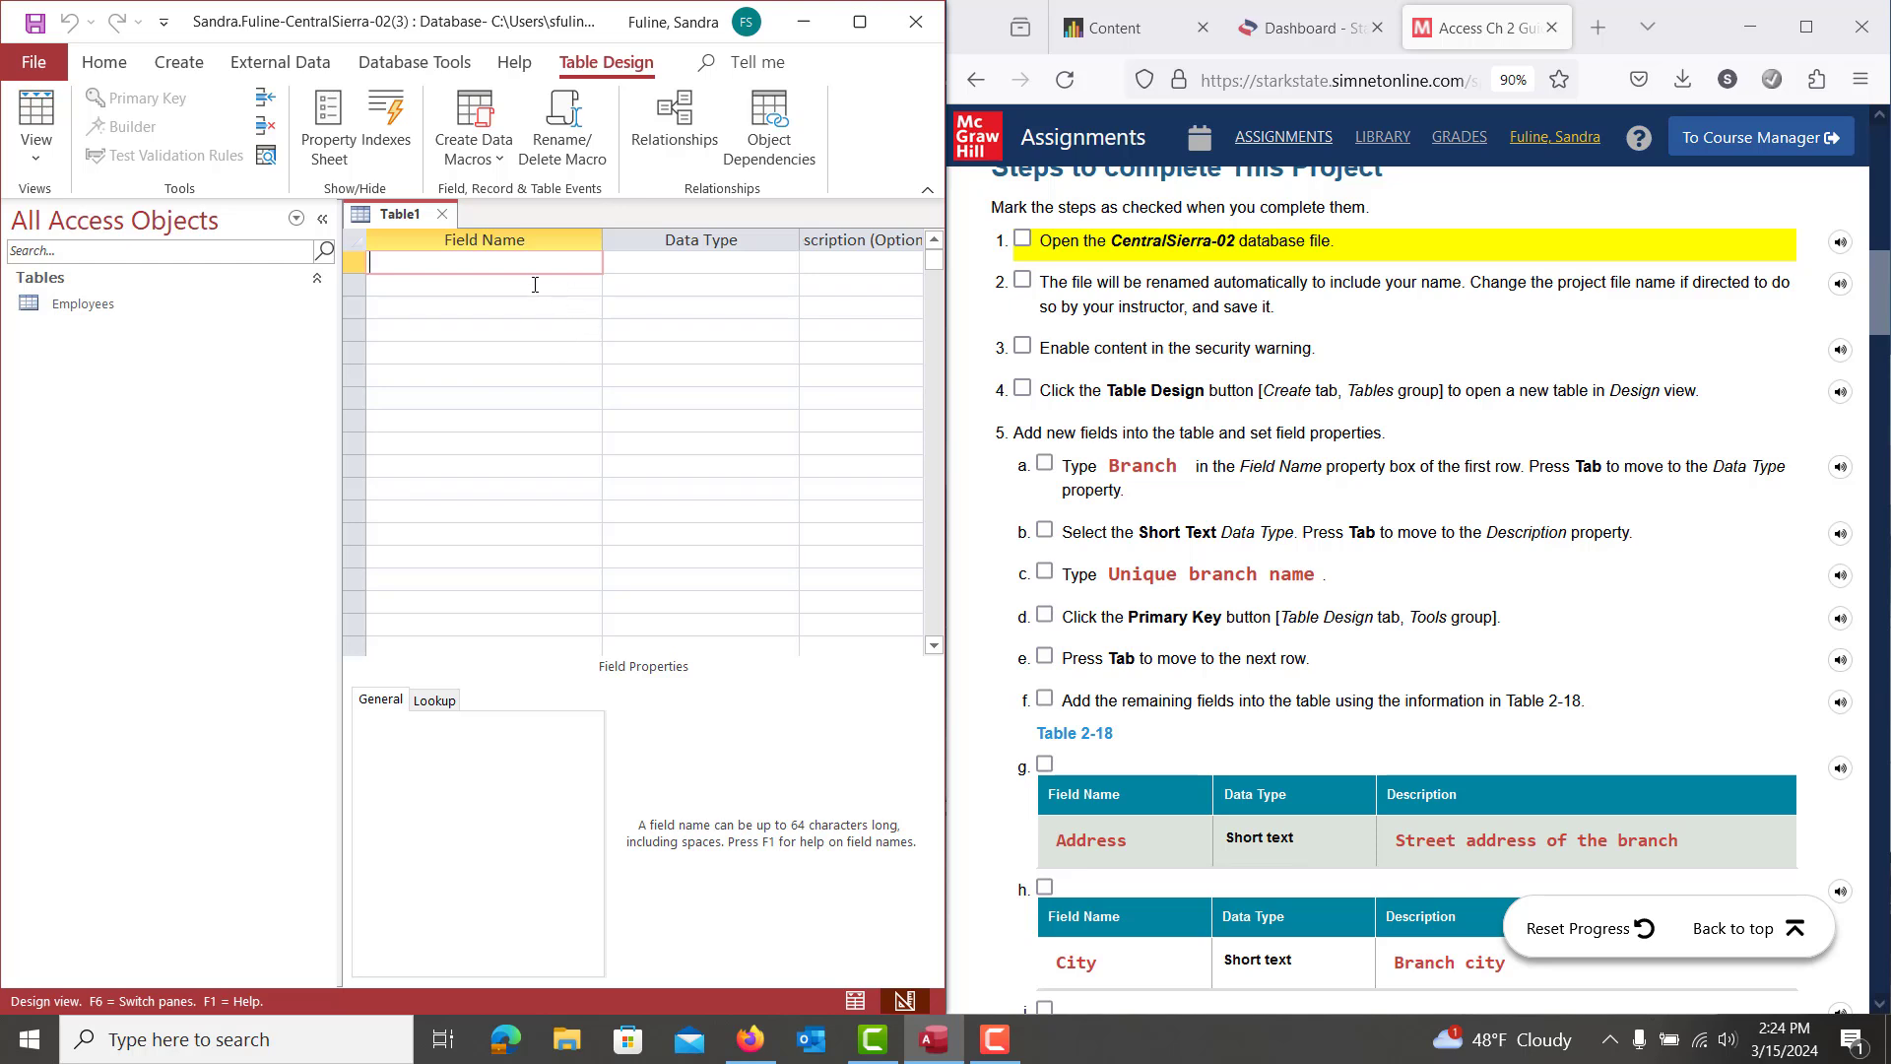
pyautogui.write('Branch')
pyautogui.press('Tab')
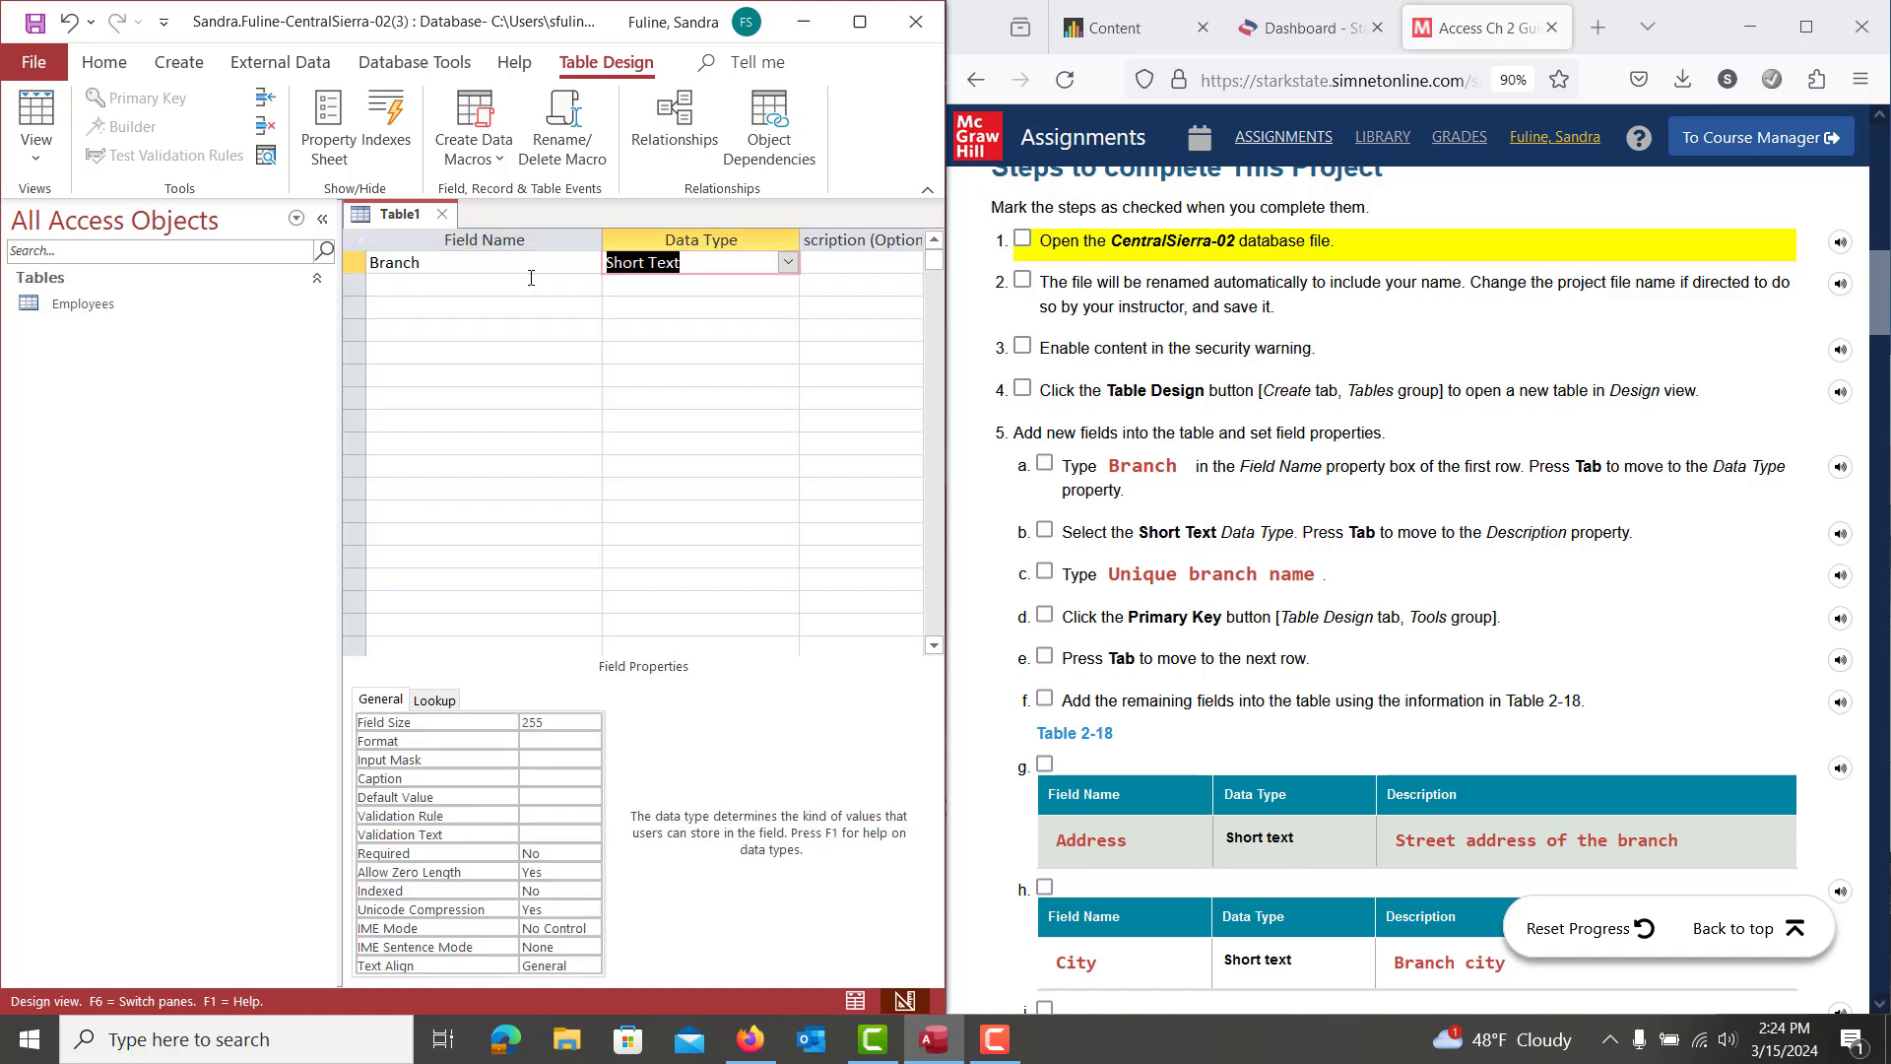
pyautogui.press('Tab')
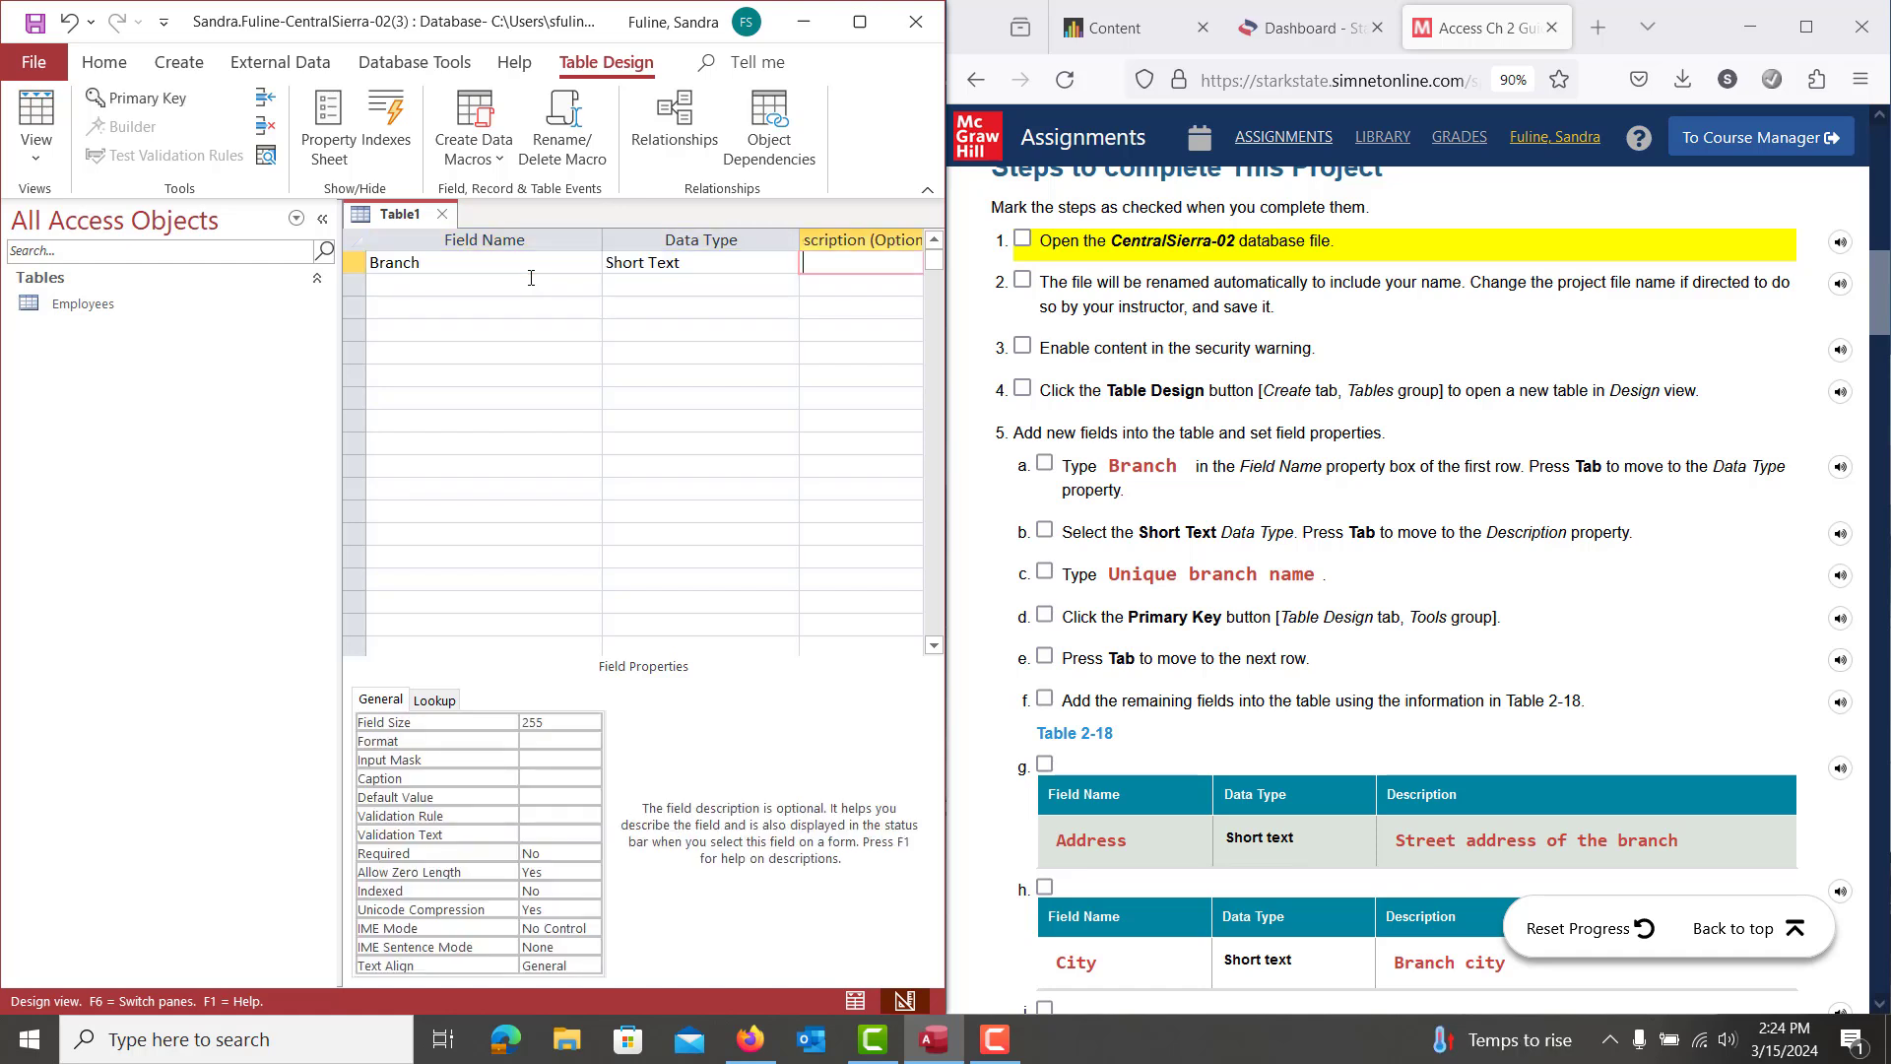
pyautogui.write('Unique Branch')
pyautogui.press('BackSpace')
pyautogui.press('BackSpace')
pyautogui.press('BackSpace')
pyautogui.press('BackSpace')
pyautogui.press('BackSpace')
pyautogui.press('BackSpace')
pyautogui.write('branch name')
pyautogui.click(164, 96)
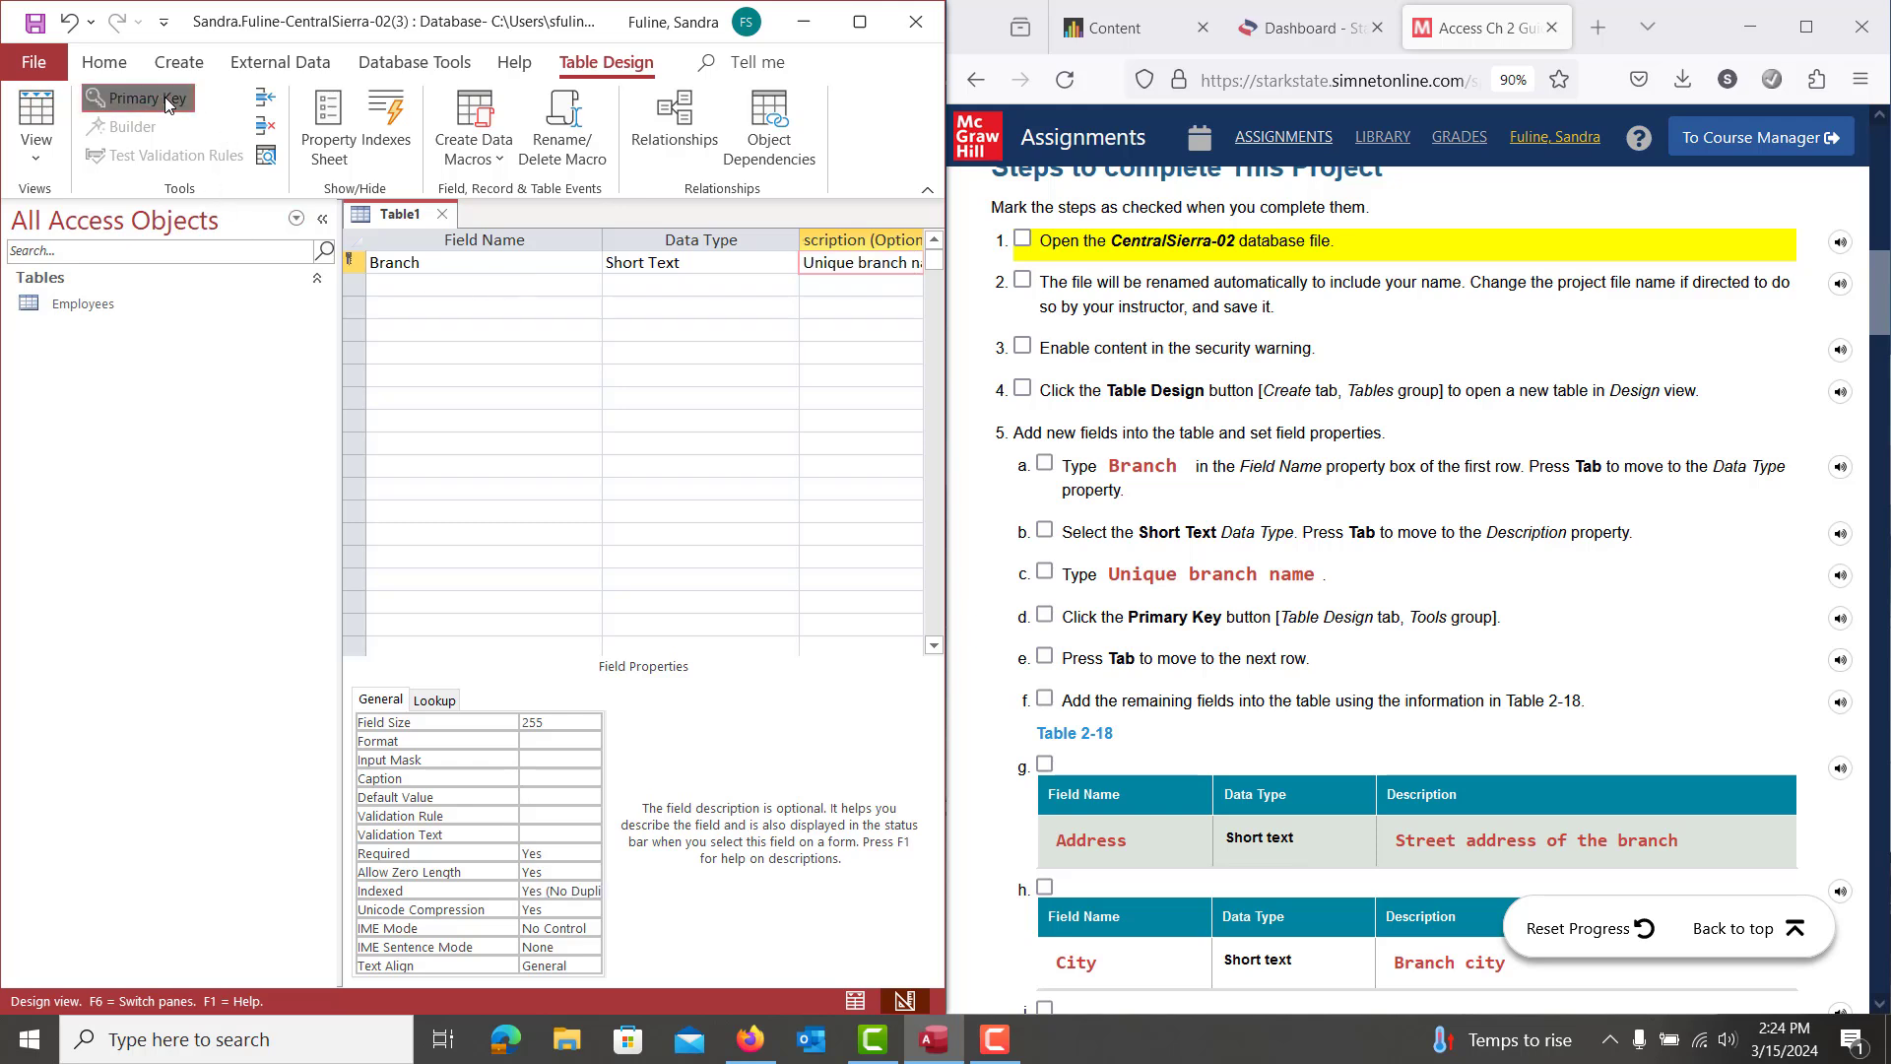
pyautogui.click(382, 284)
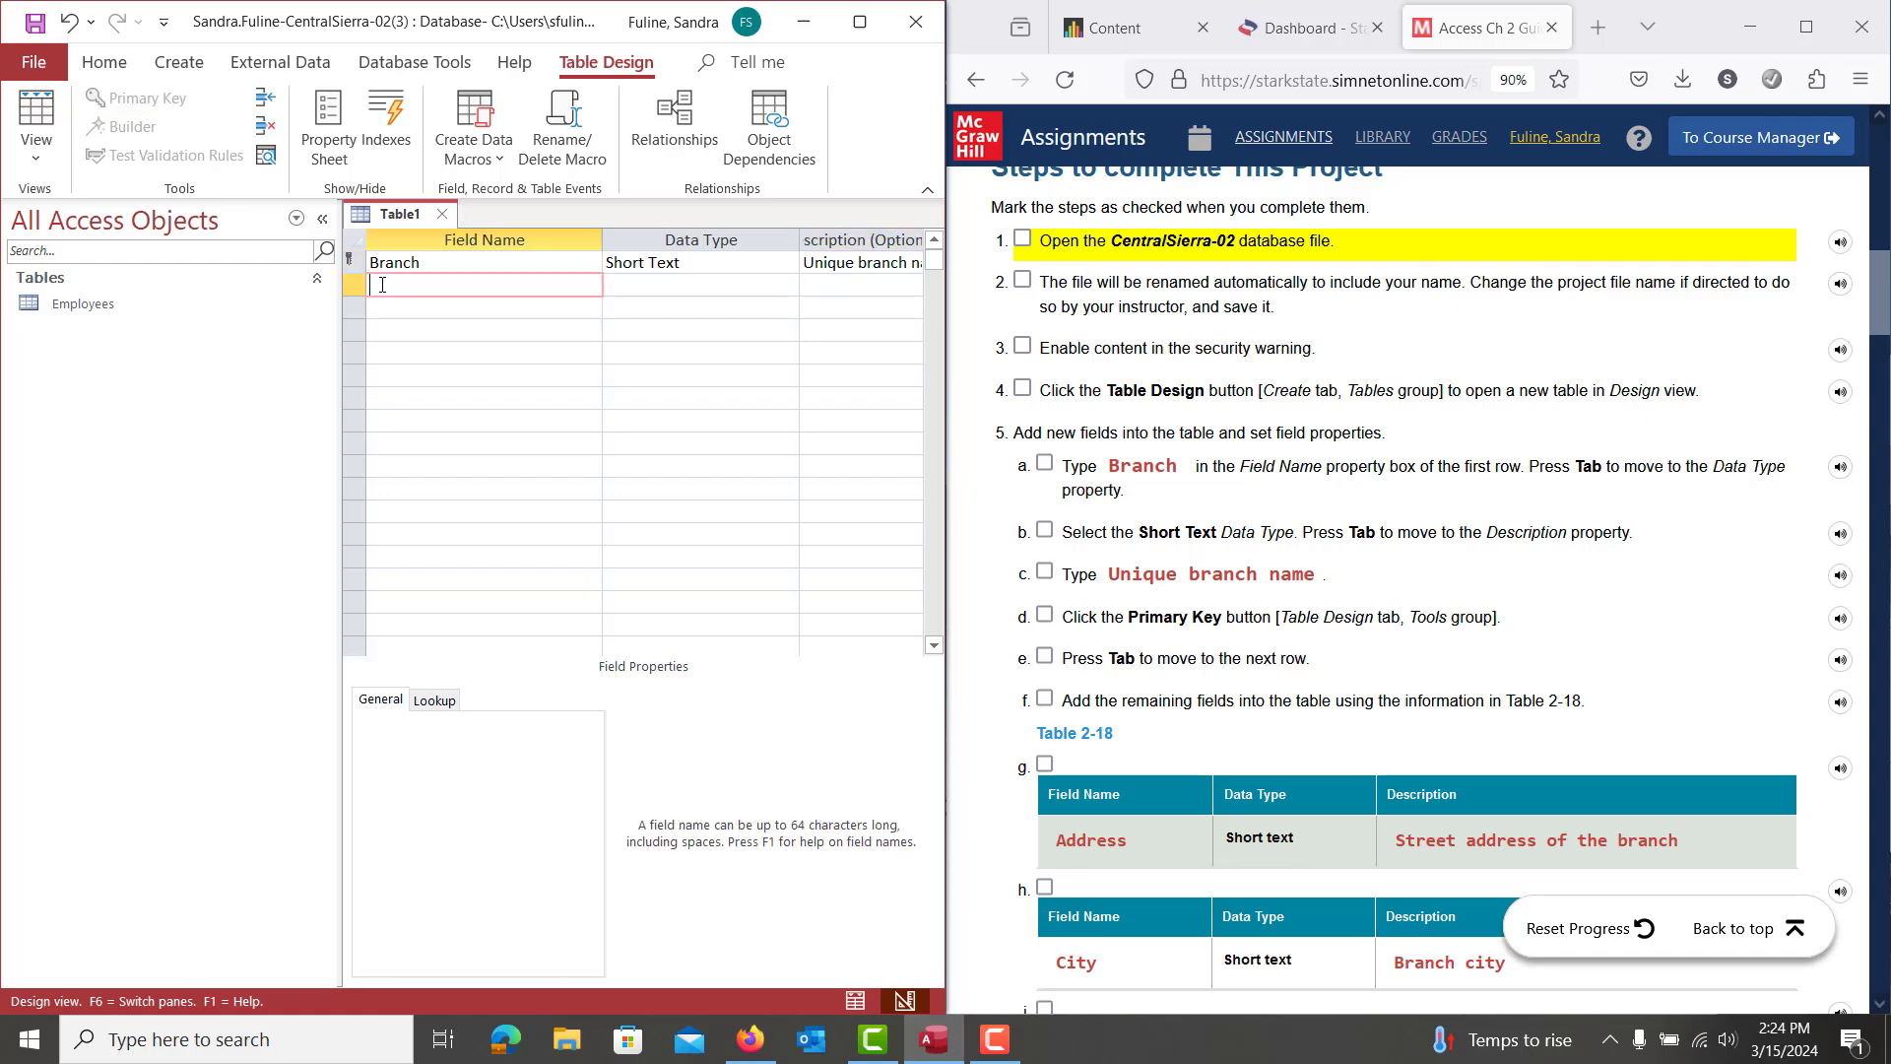
# Add the Address, City, State, ZIP, Phone and DateOpened fields, correcting 'Phne' to 'Phone'
pyautogui.scroll(-5, 1417, 599)
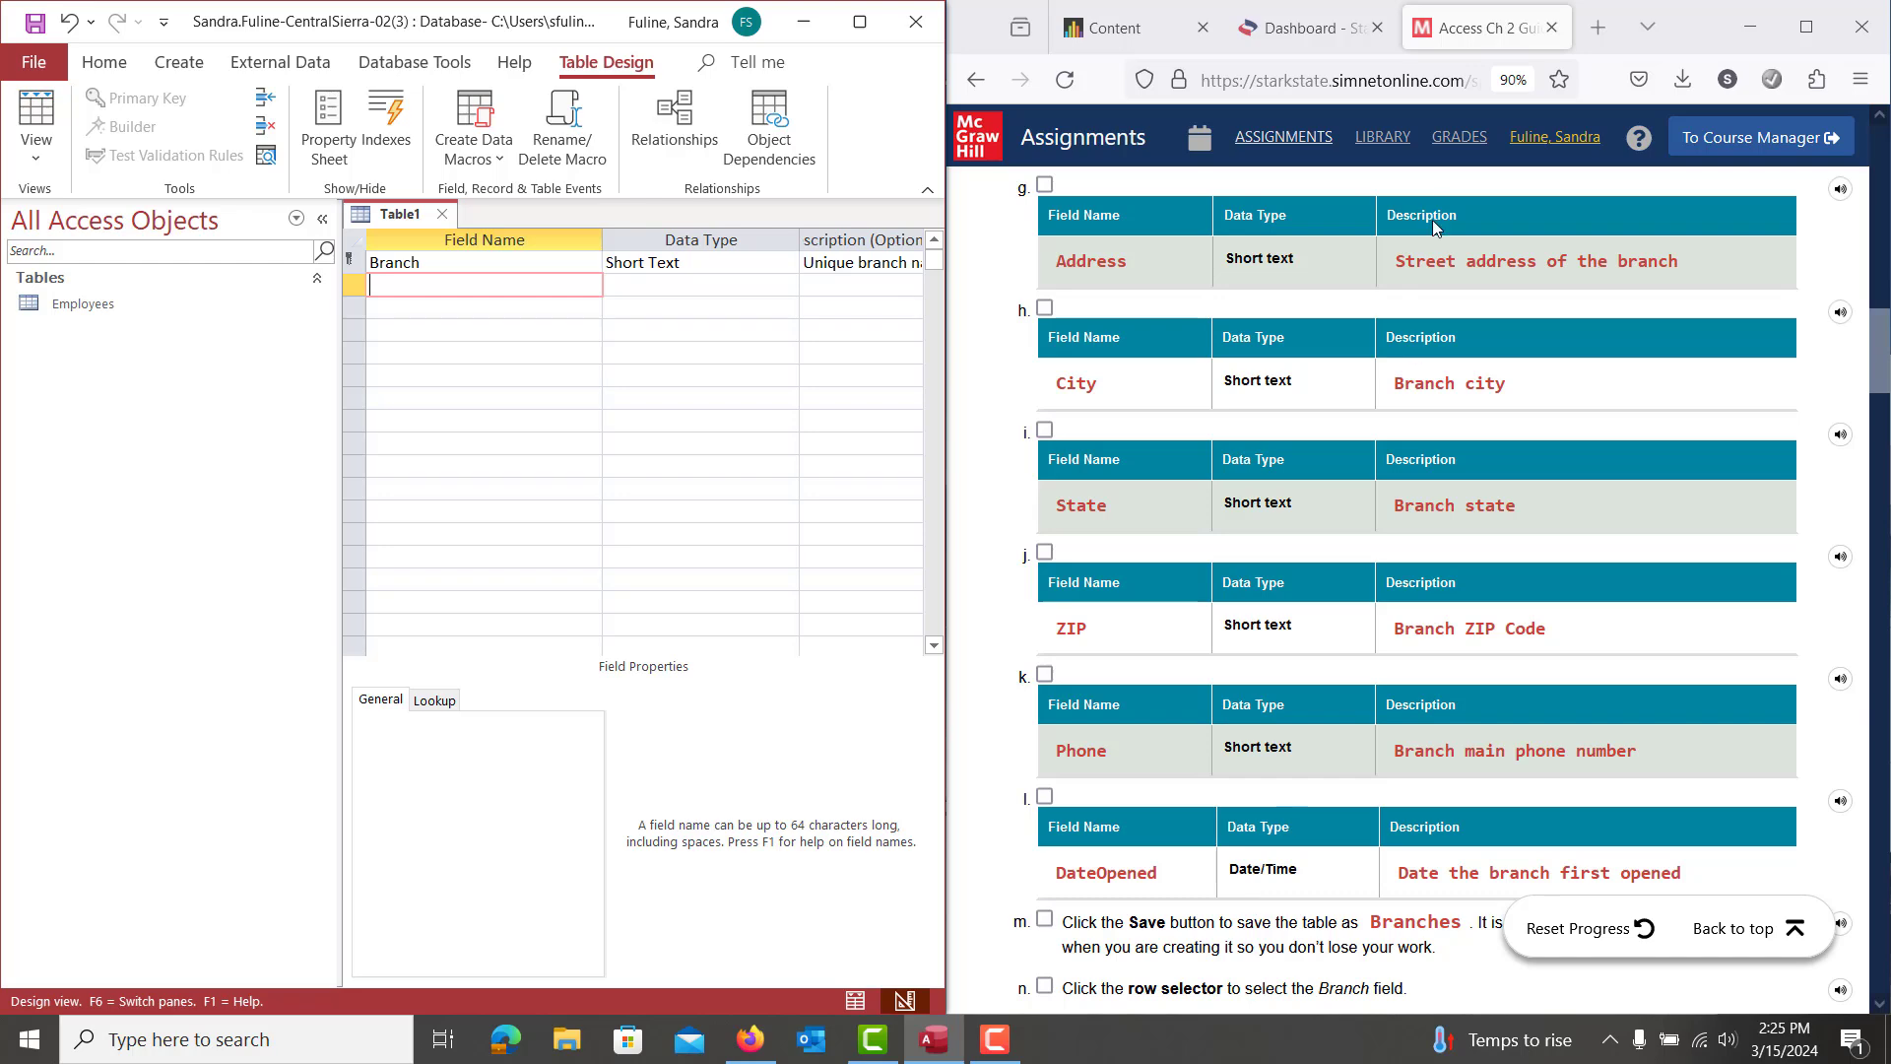
pyautogui.click(1010, 1040)
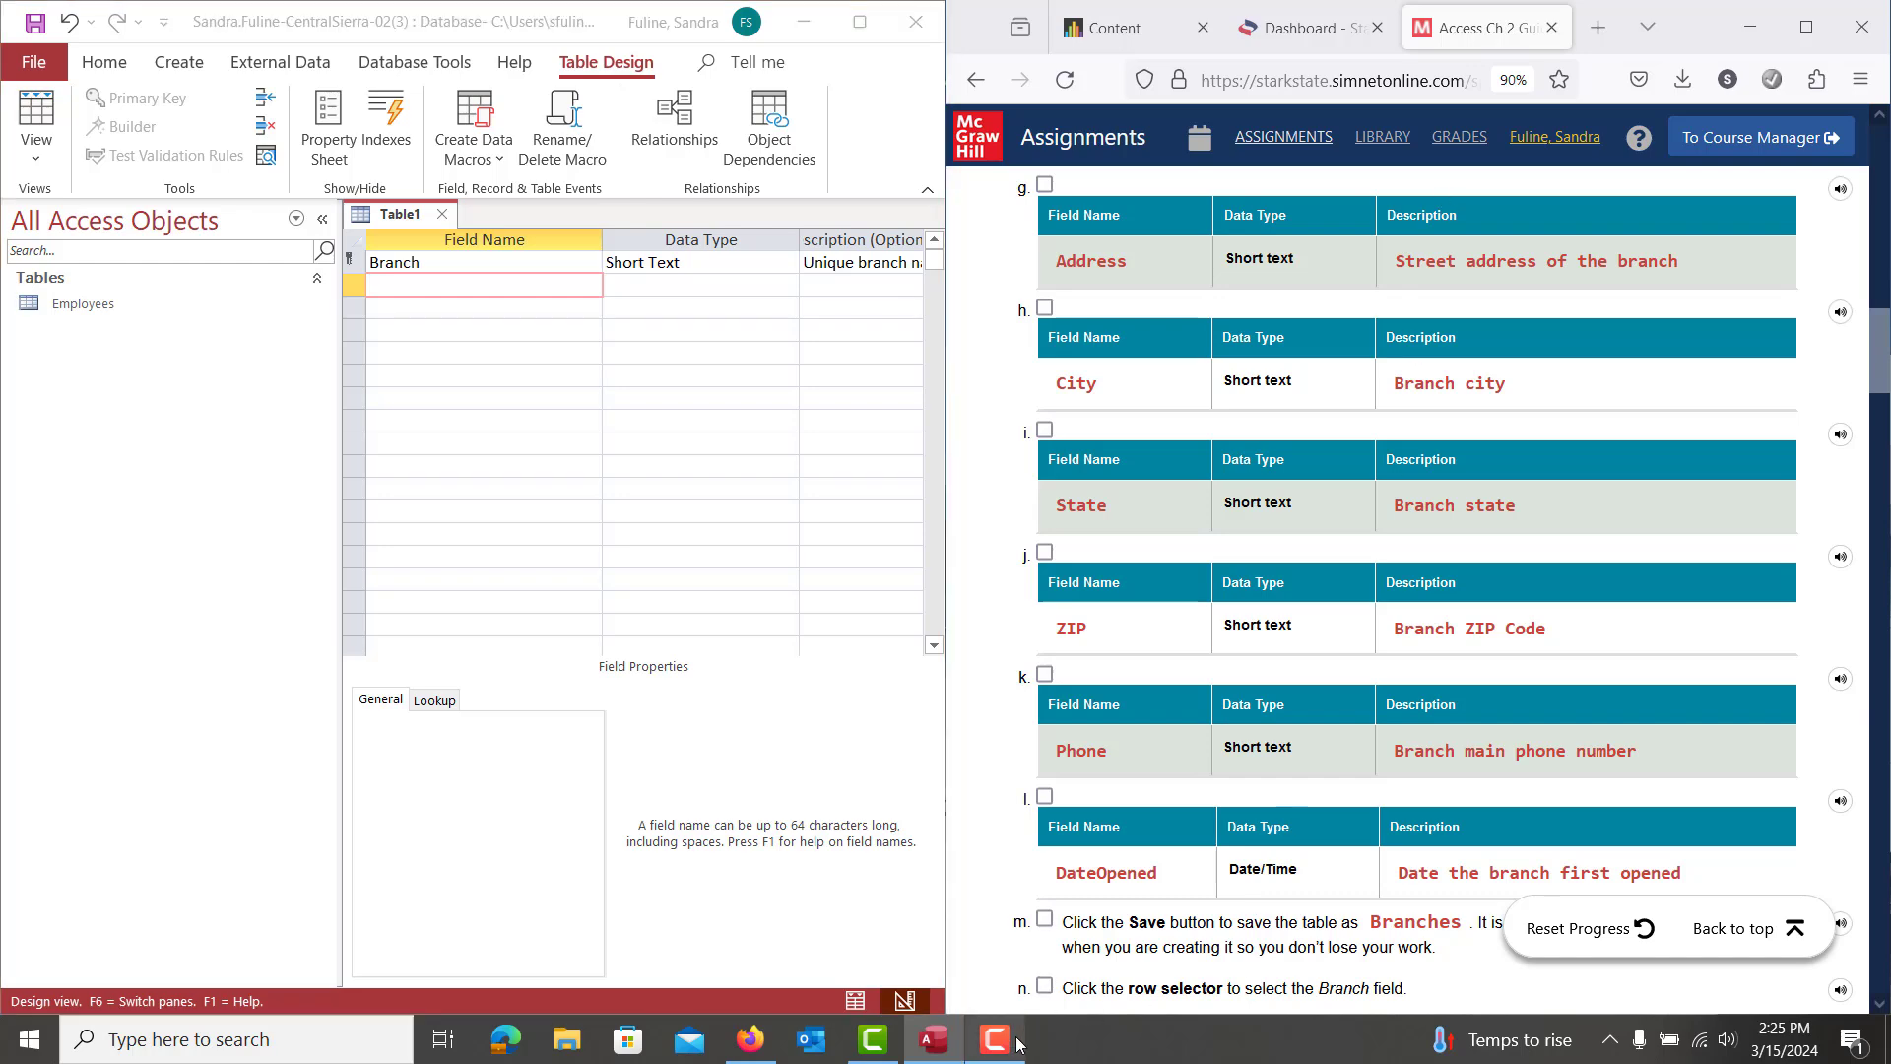
pyautogui.click(1746, 924)
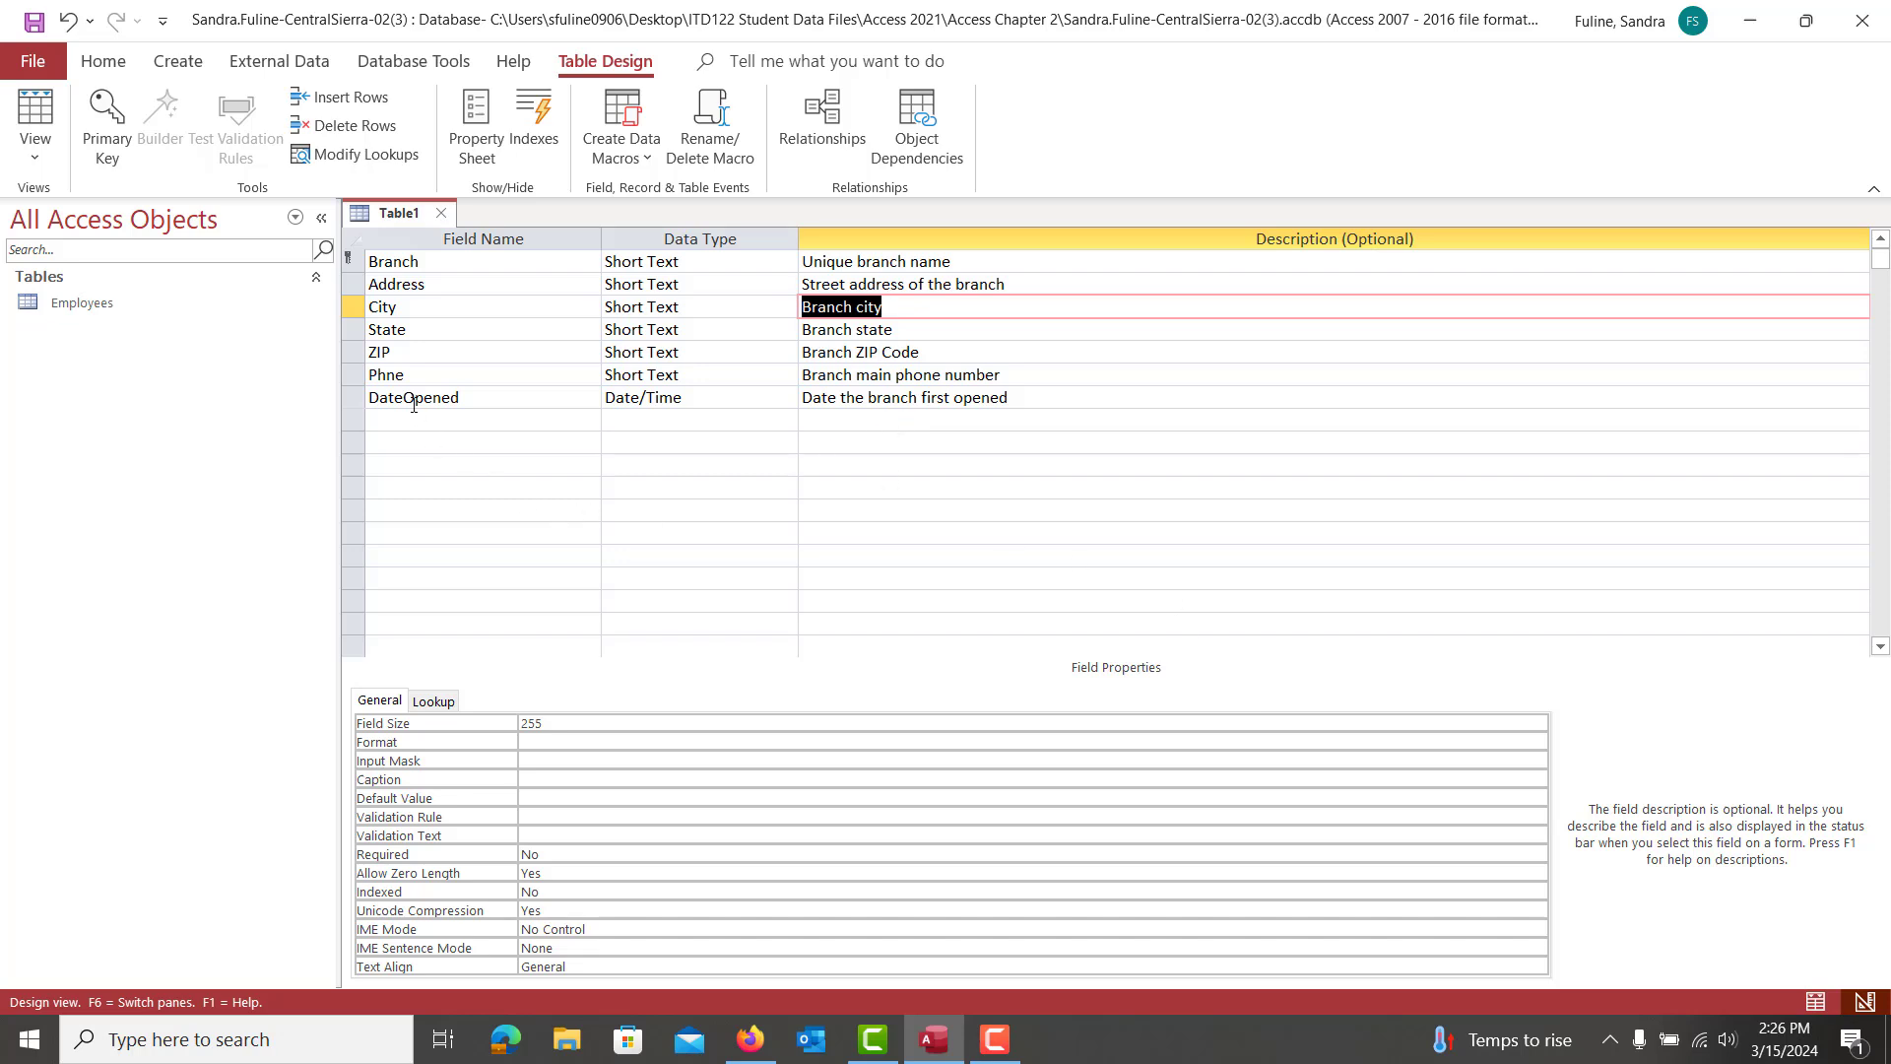
pyautogui.click(383, 372)
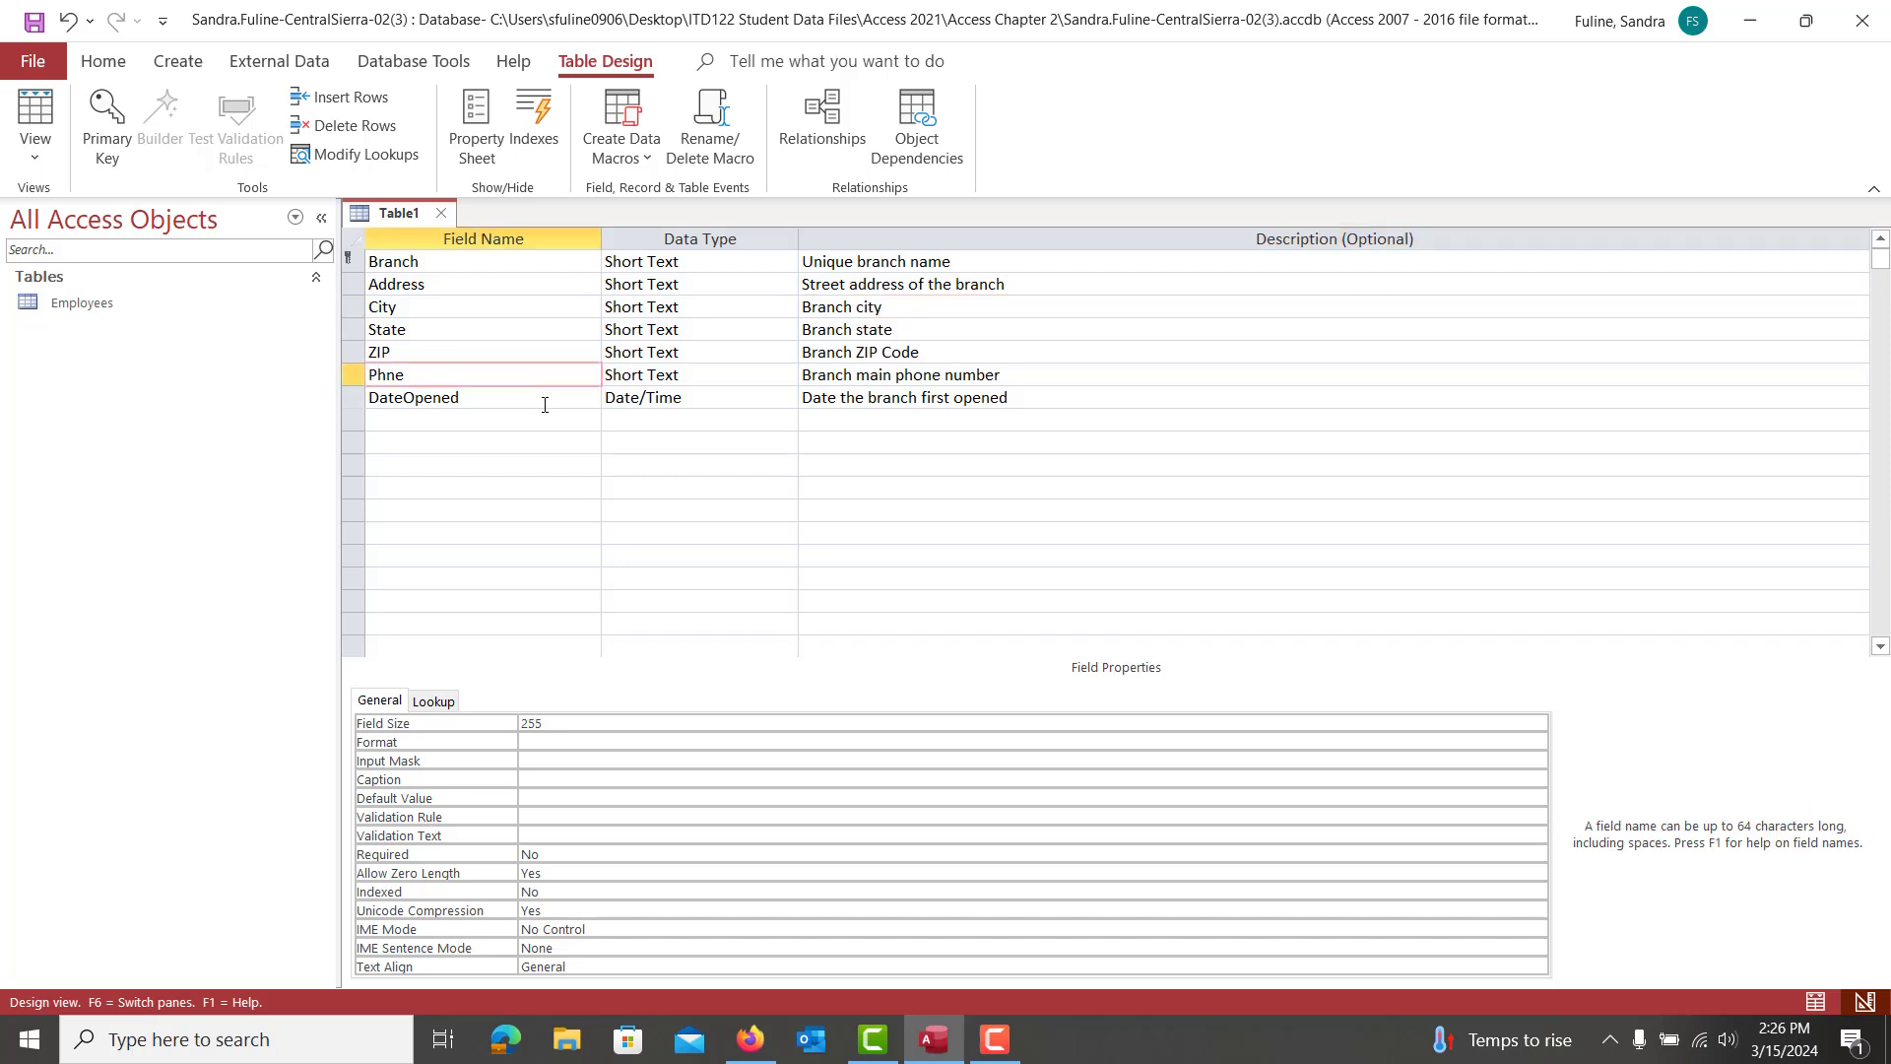
pyautogui.write('o')
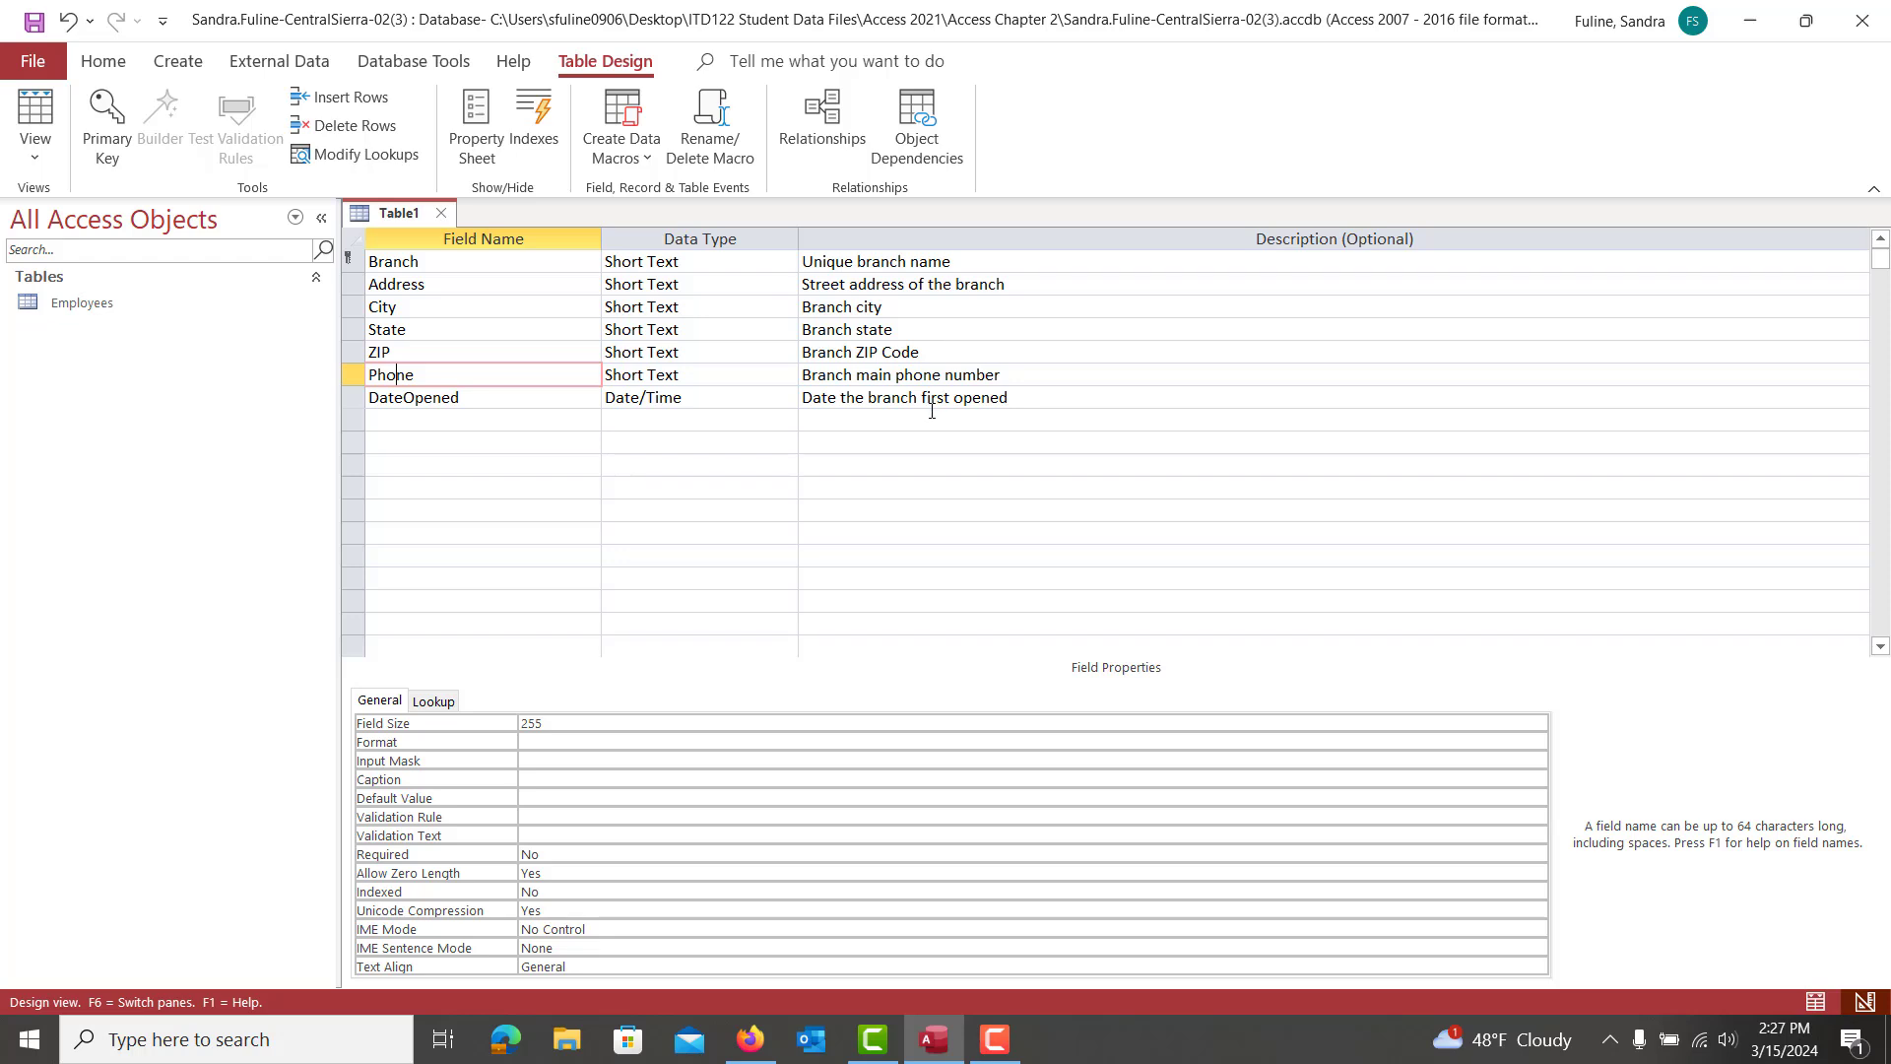
# Save the new table as Branches
pyautogui.hotkey('ctrl', 's')
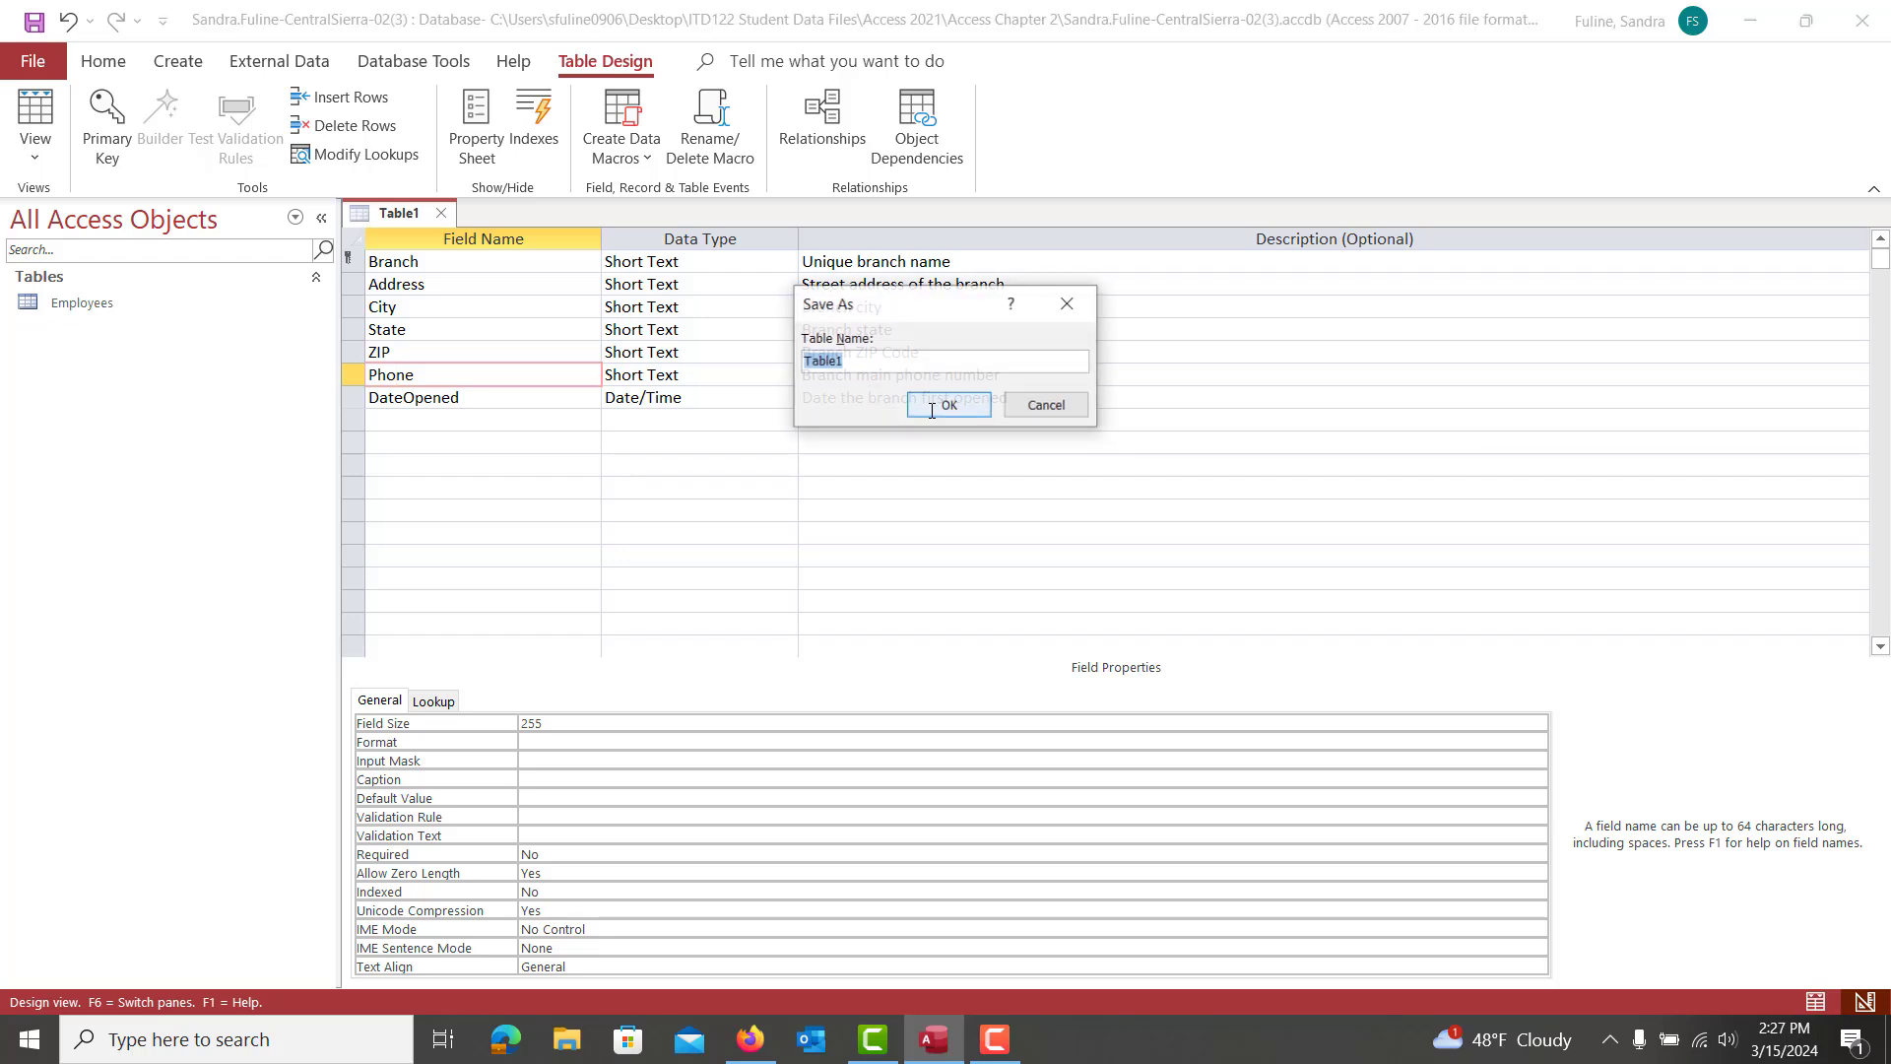
pyautogui.write('Branch')
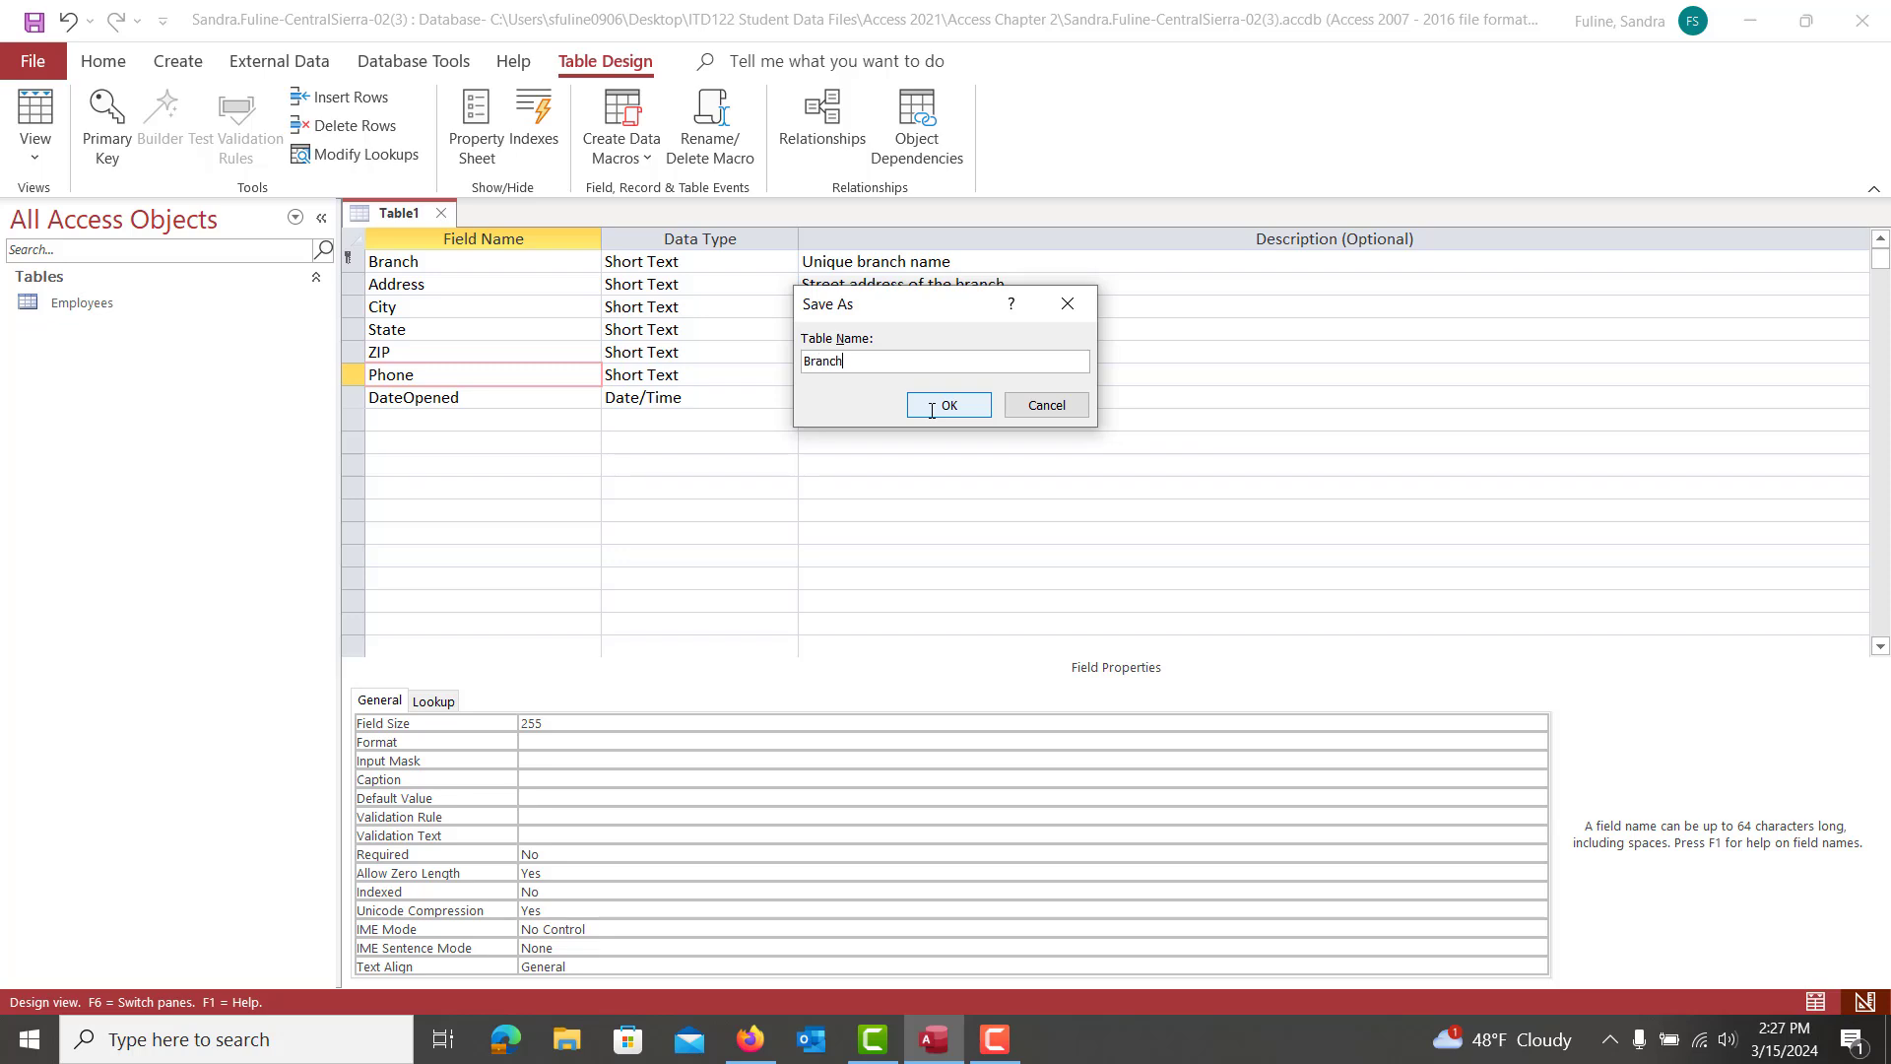
pyautogui.write('es')
pyautogui.press('Return')
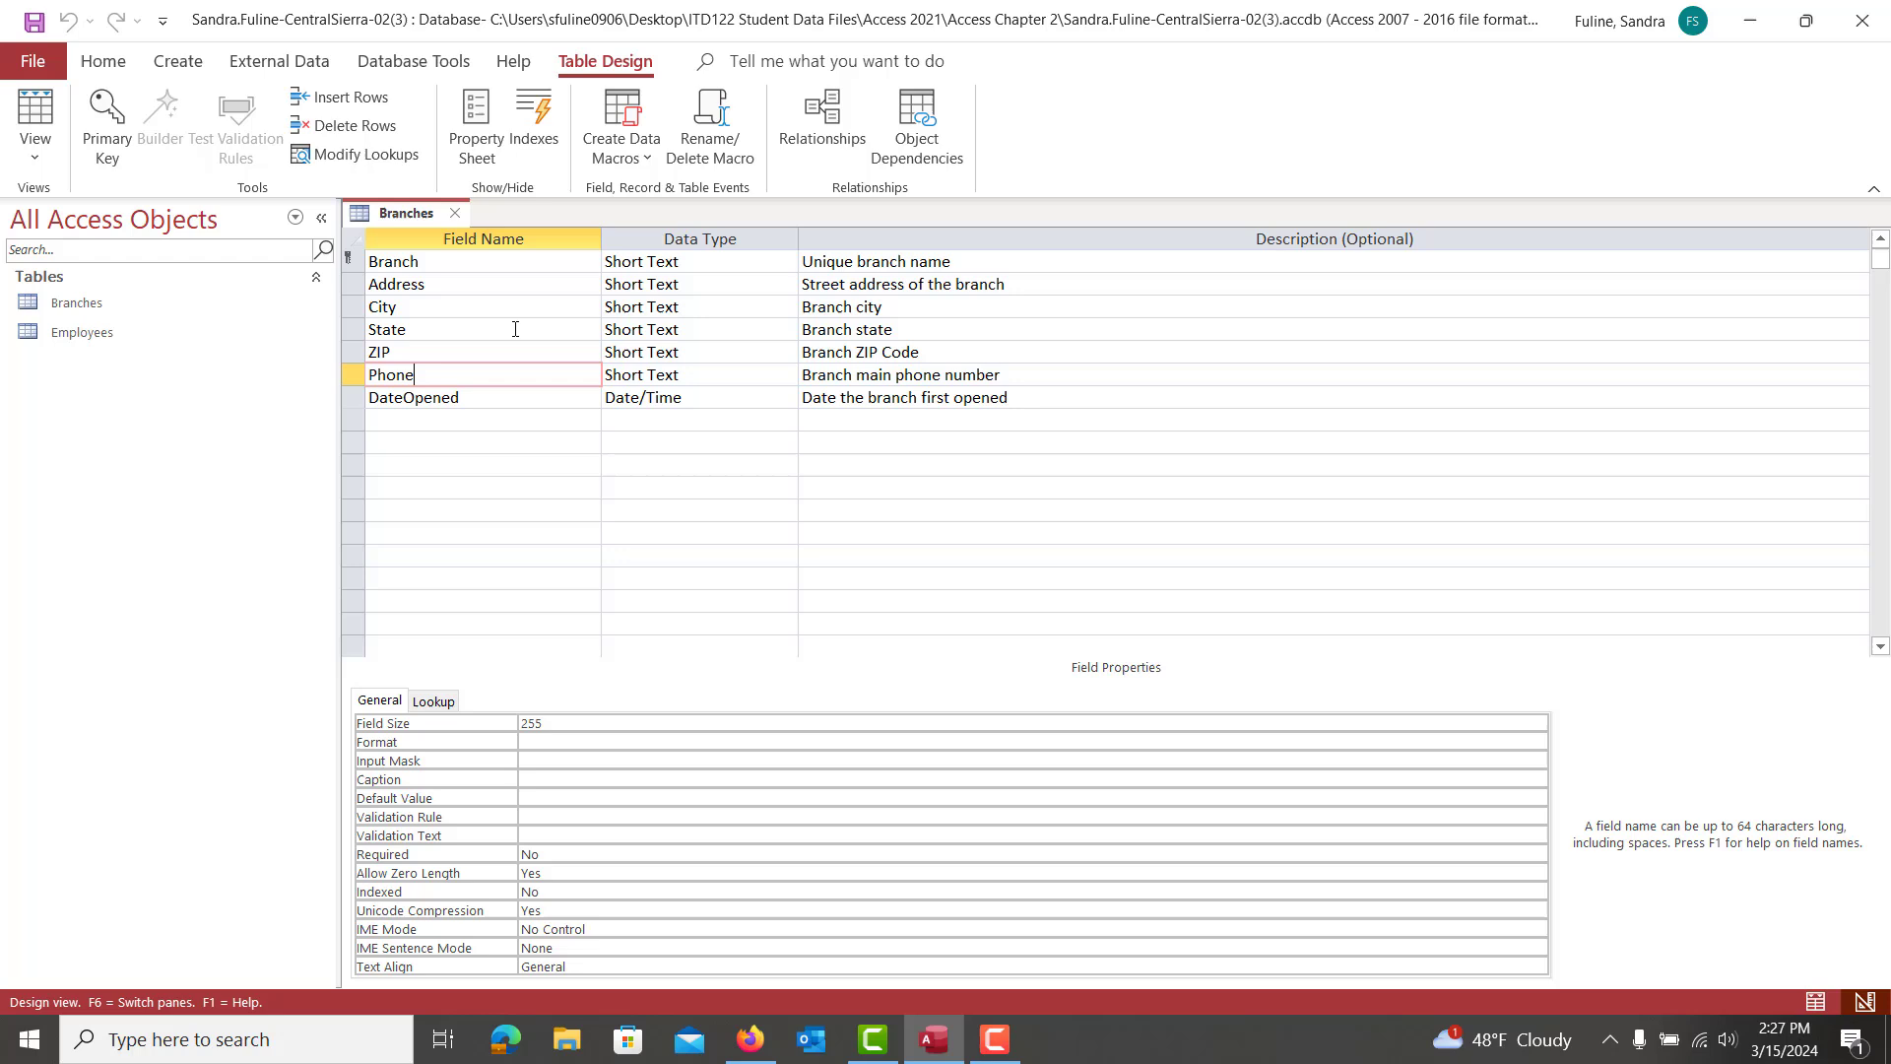
# Set the Branch field's Field Size to 30
pyautogui.click(506, 266)
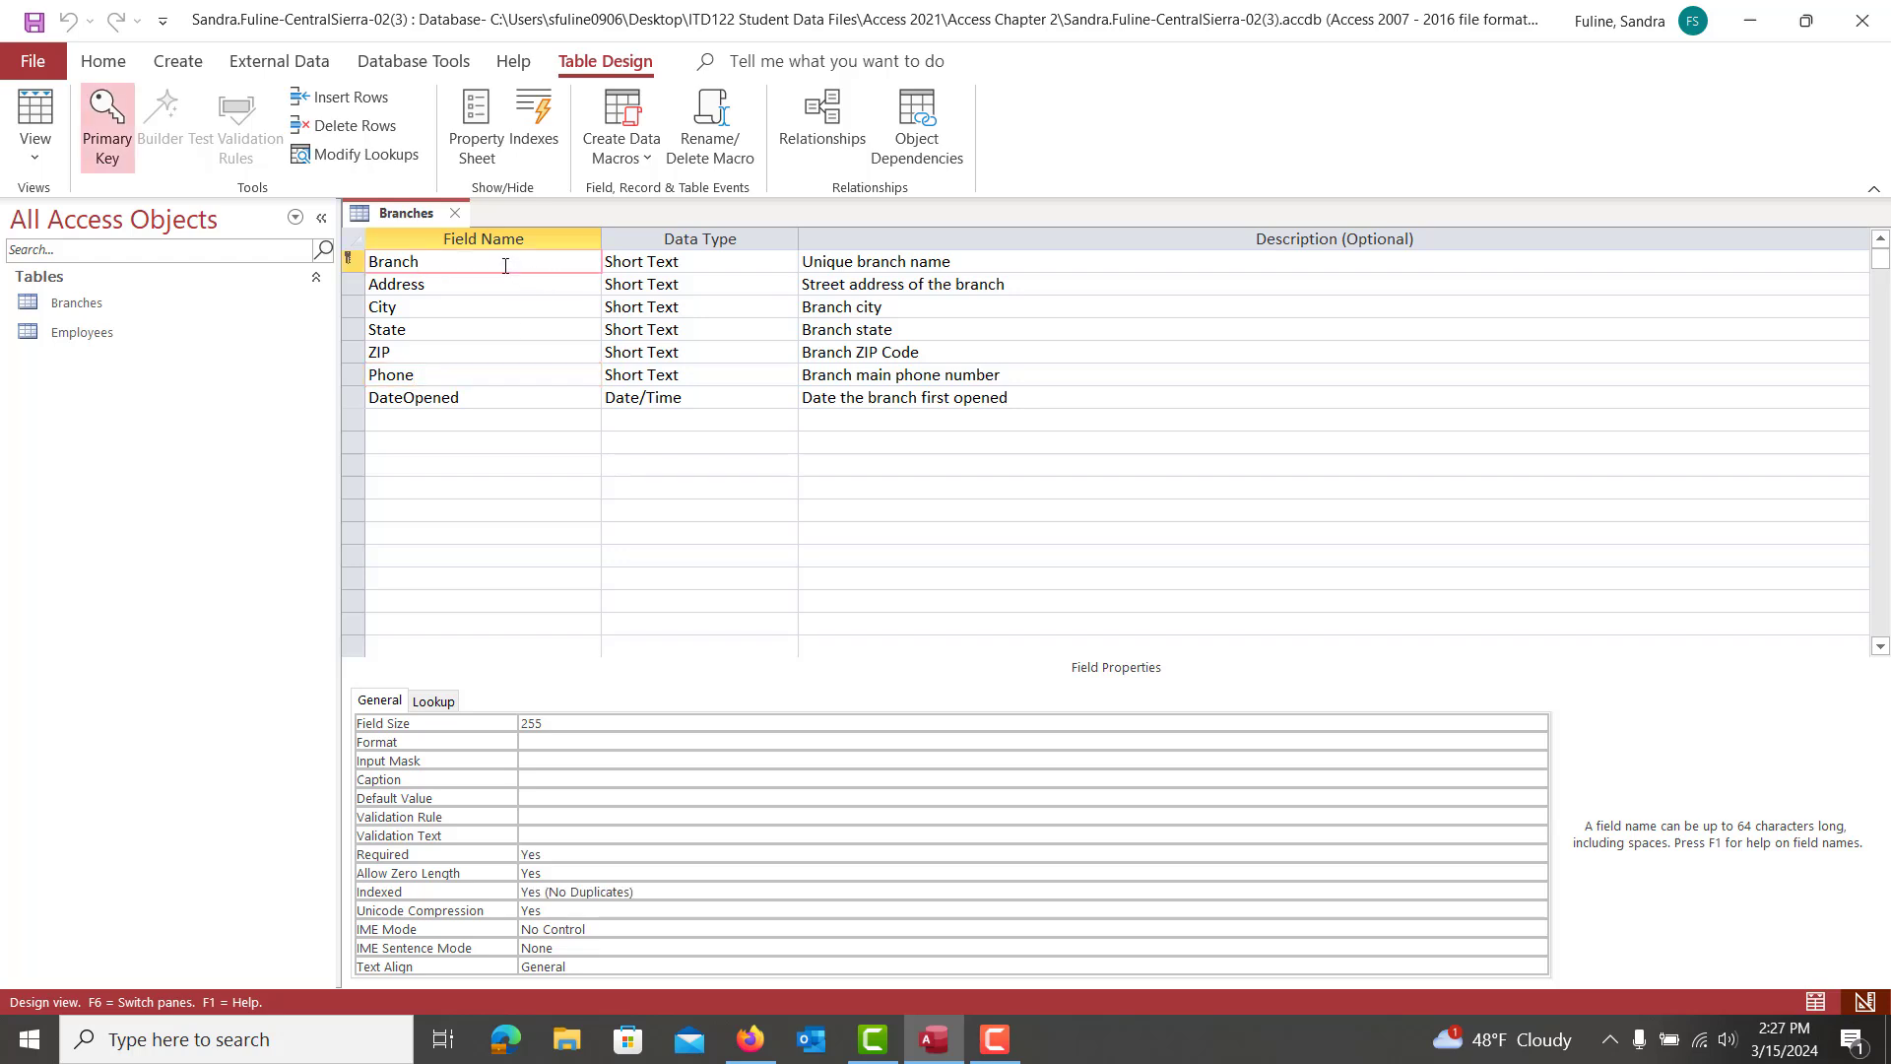
pyautogui.click(553, 723)
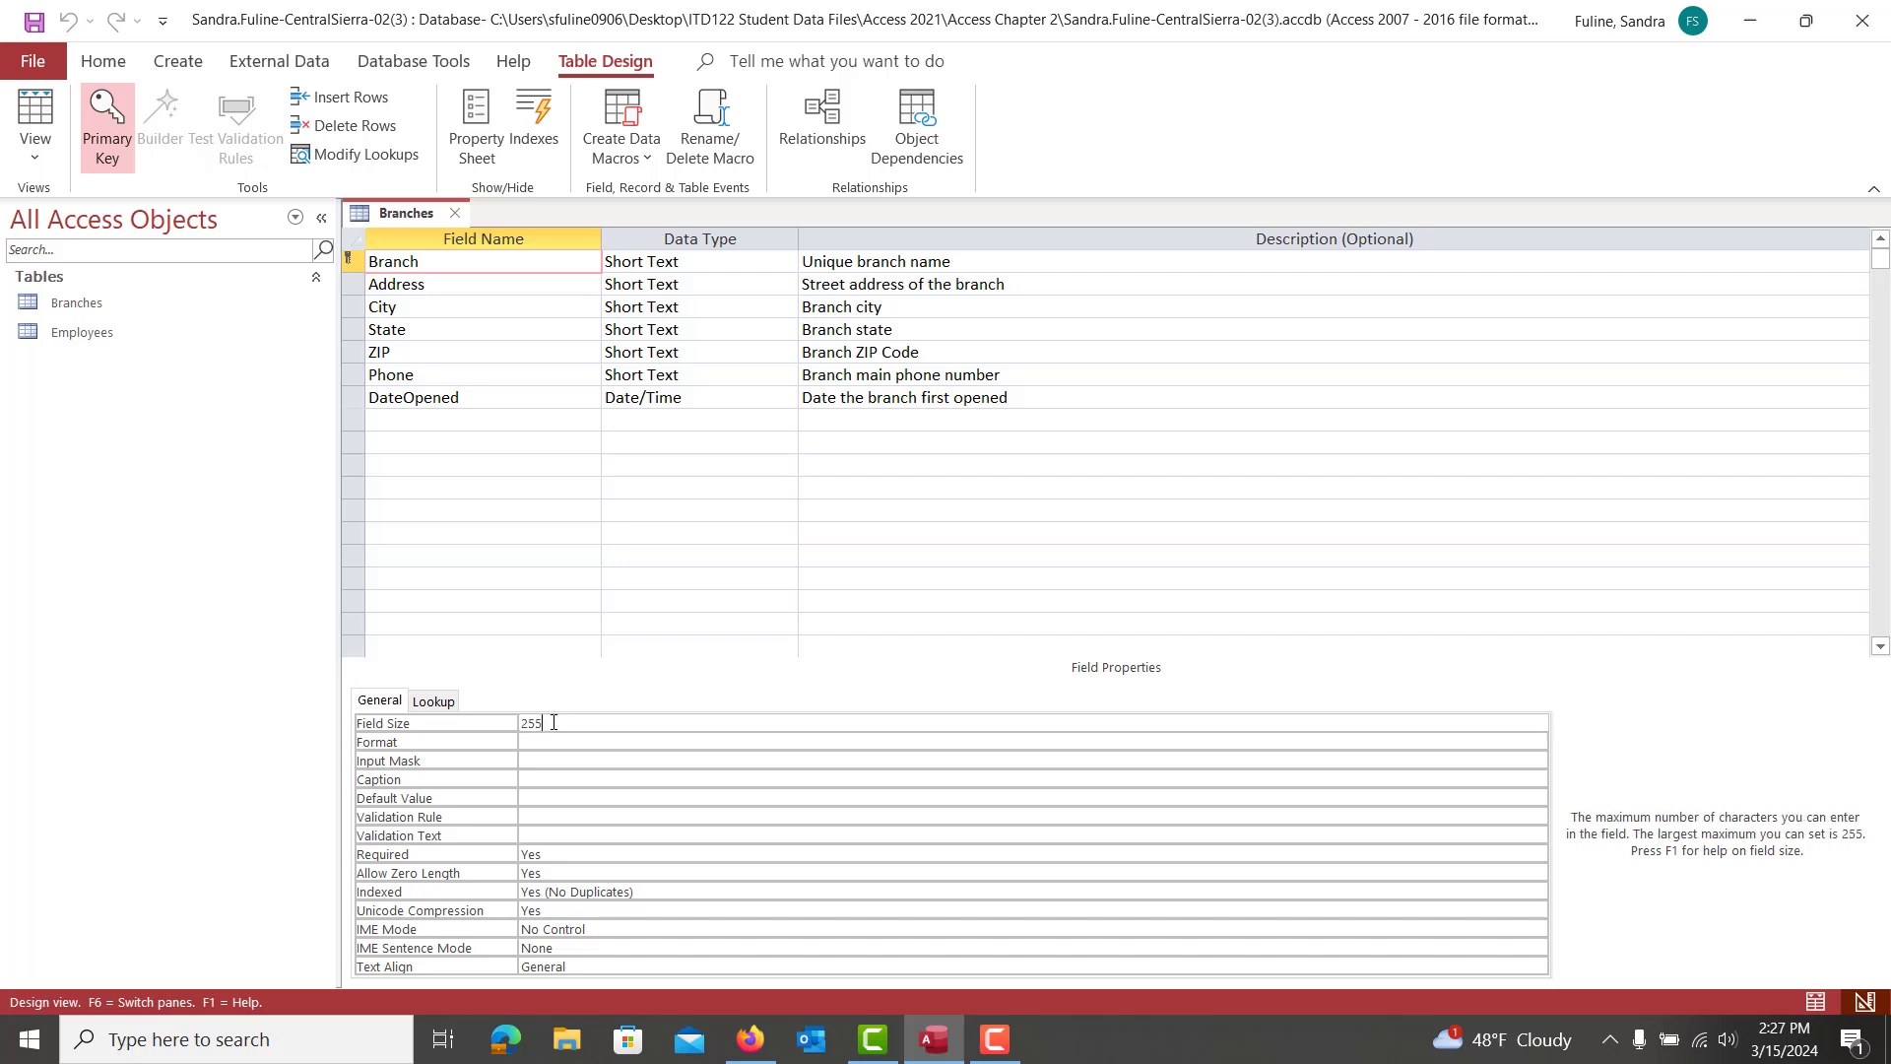
pyautogui.press('BackSpace')
pyautogui.press('BackSpace')
pyautogui.write('30')
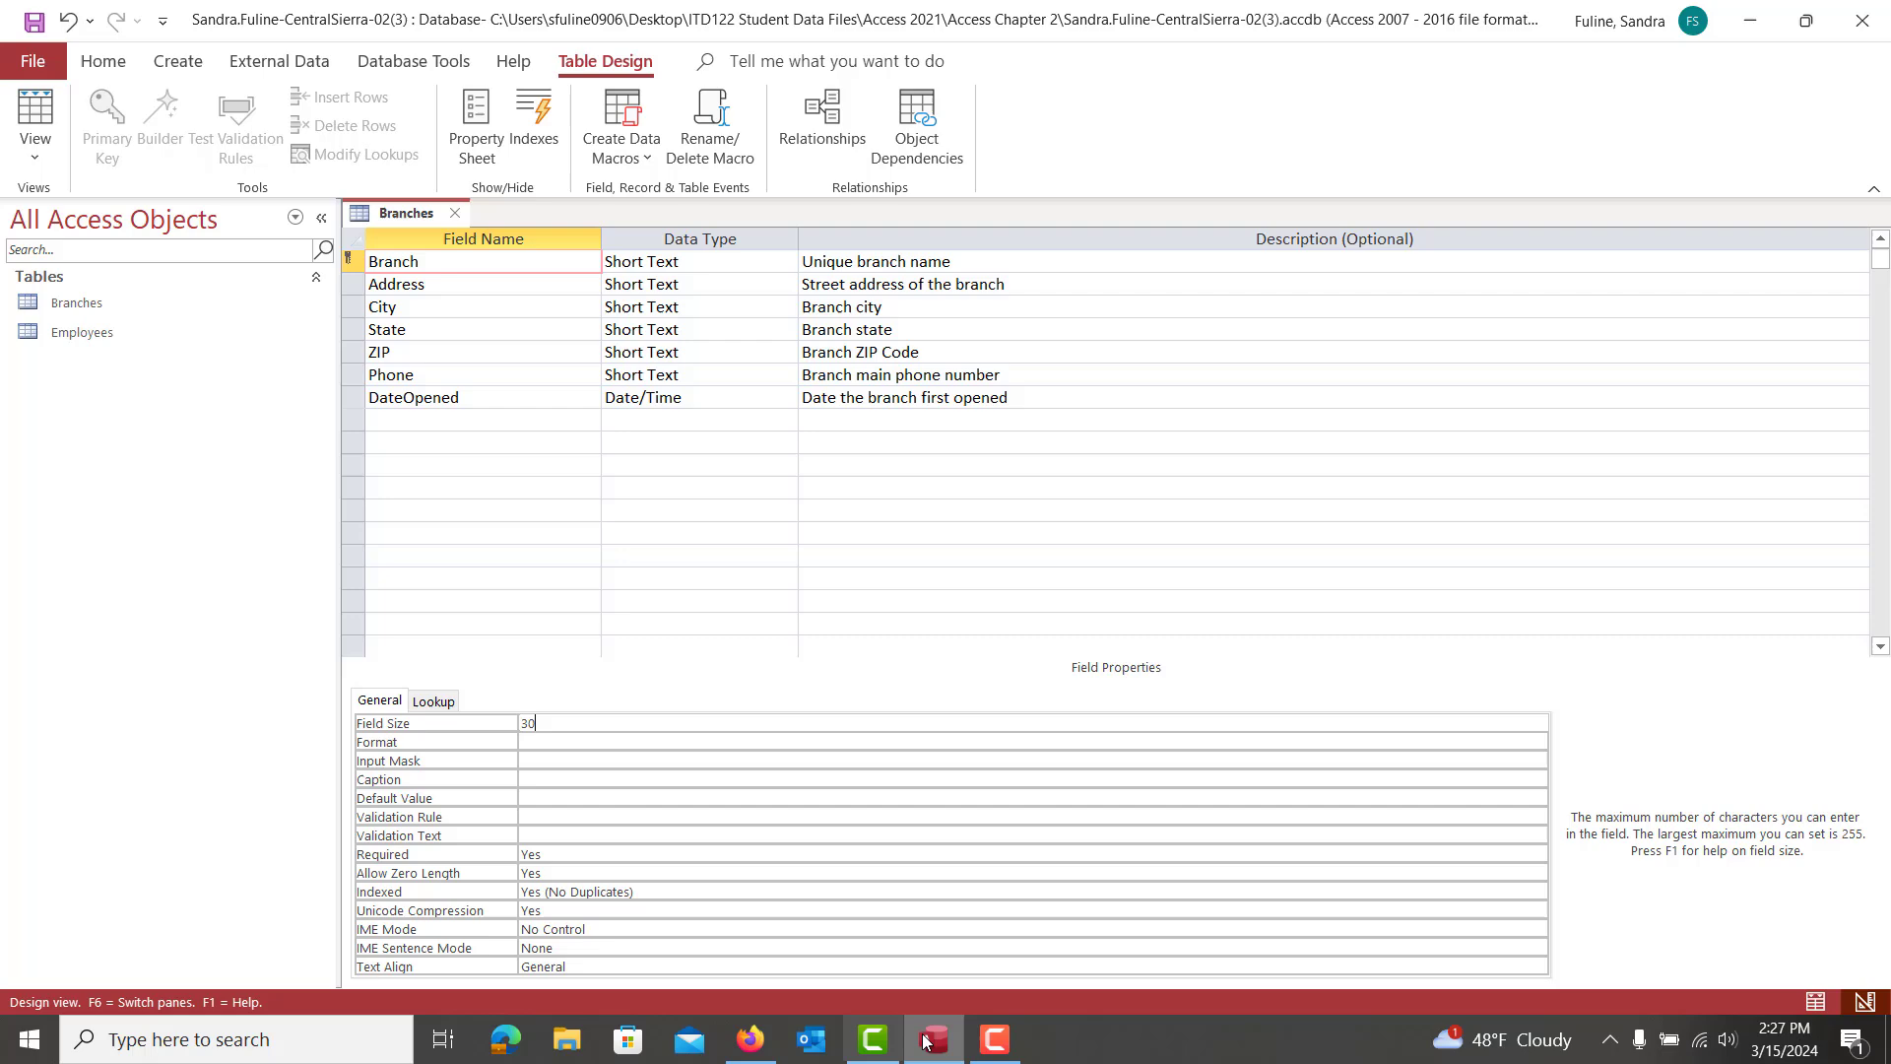
# Review the Table 2-19 field property list in the assignment instructions
pyautogui.click(994, 1040)
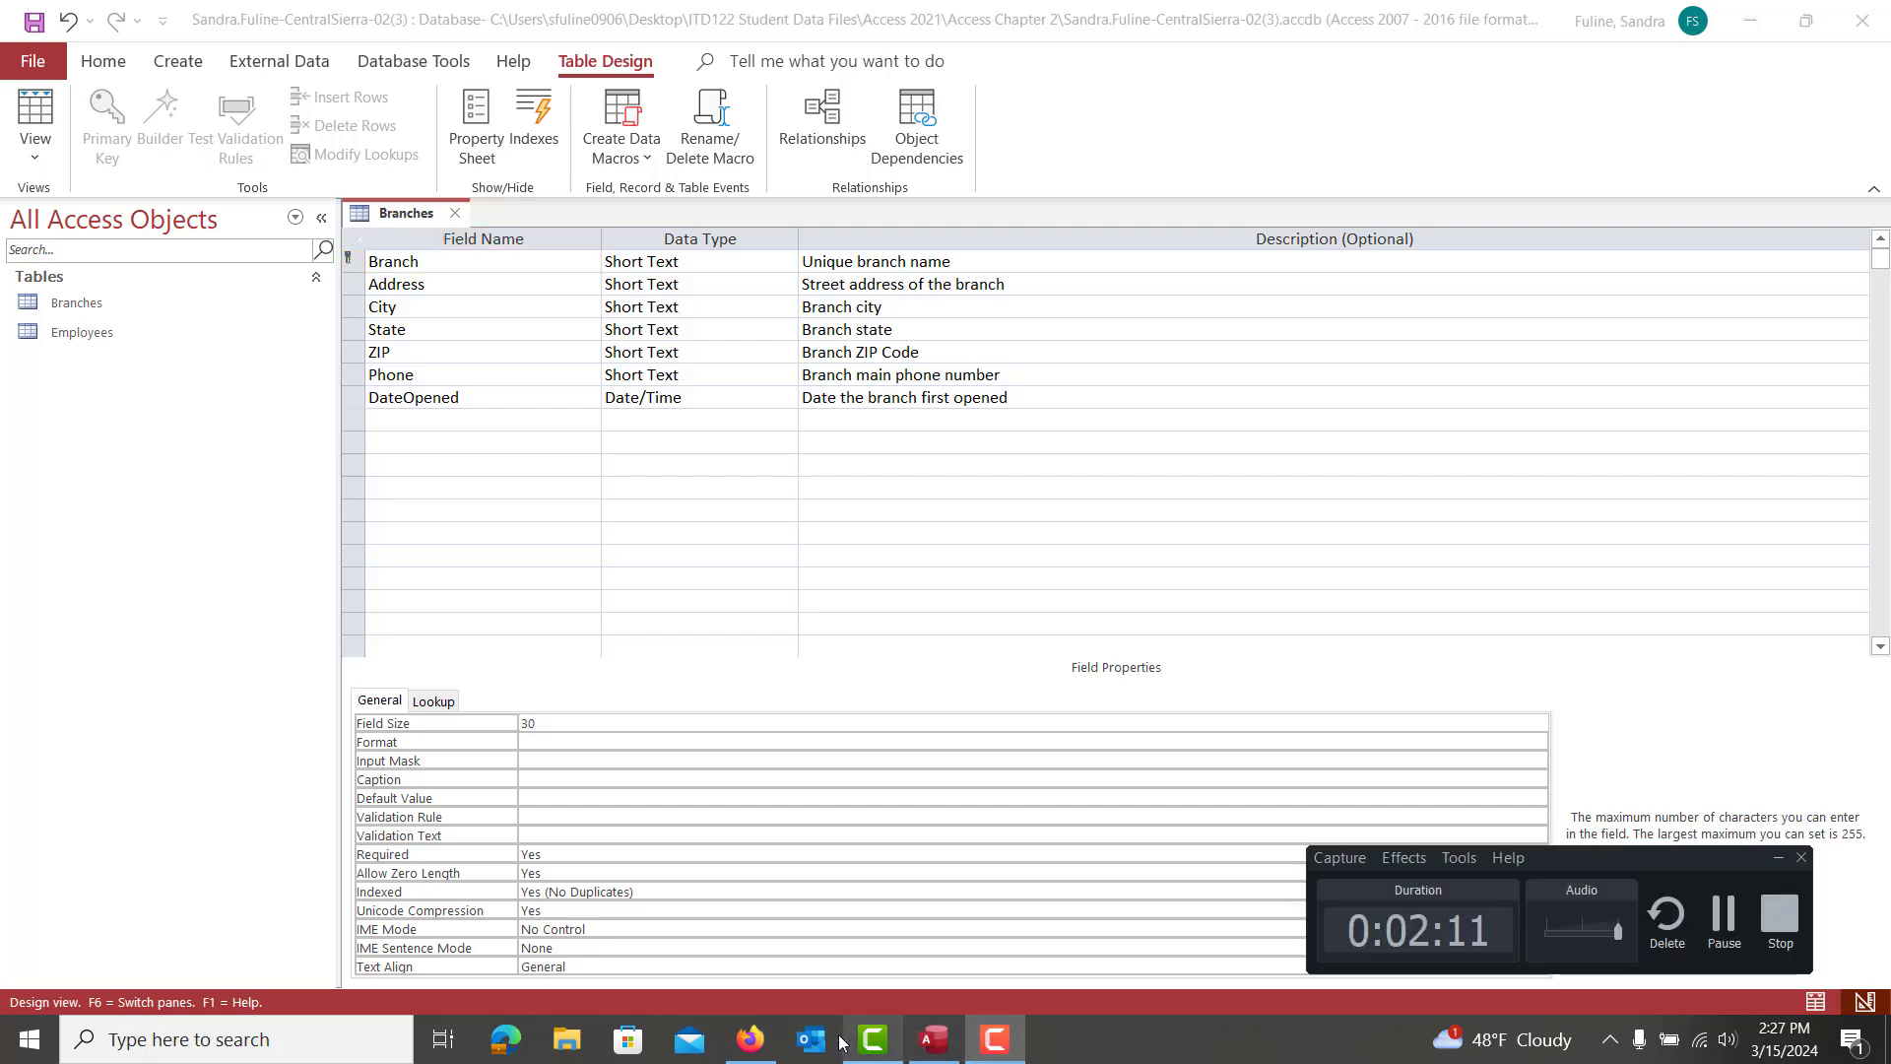
pyautogui.click(750, 1039)
pyautogui.scroll(-2, 1405, 635)
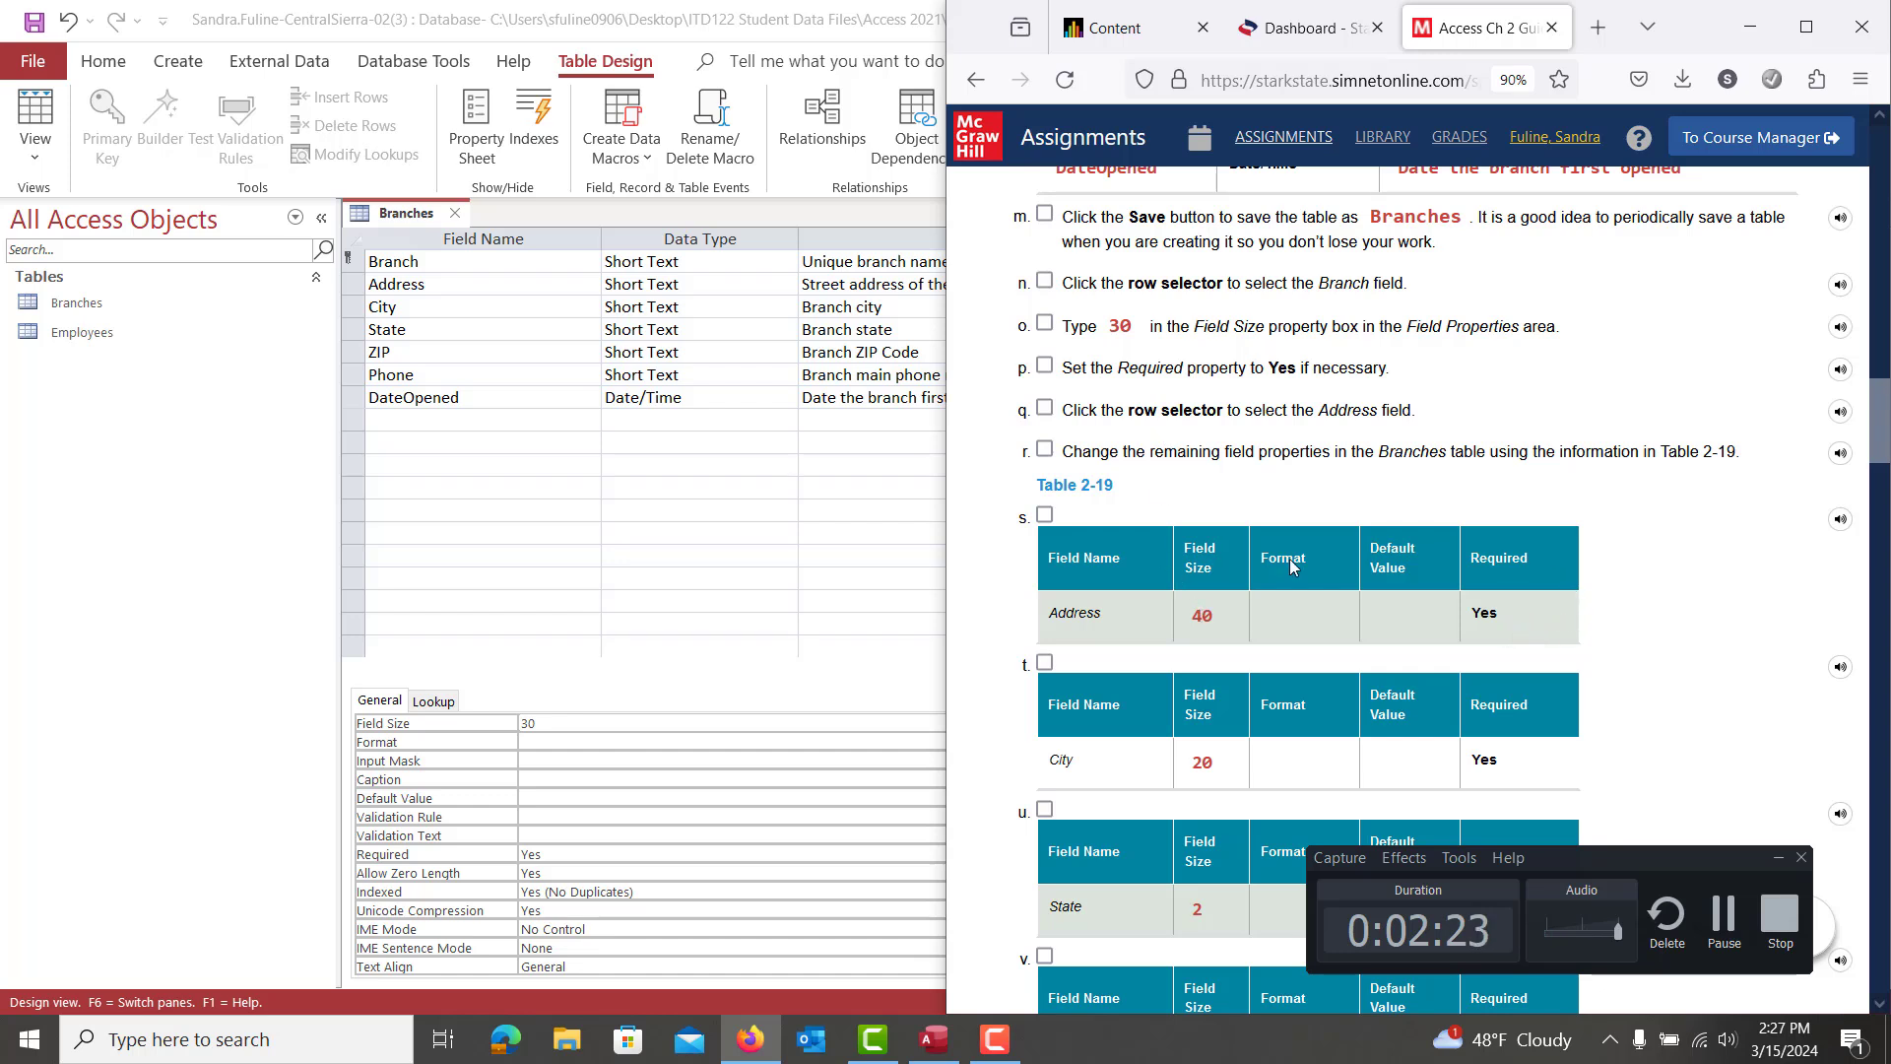
# Give the Address field a size of 40 and set Required to Yes
pyautogui.click(428, 288)
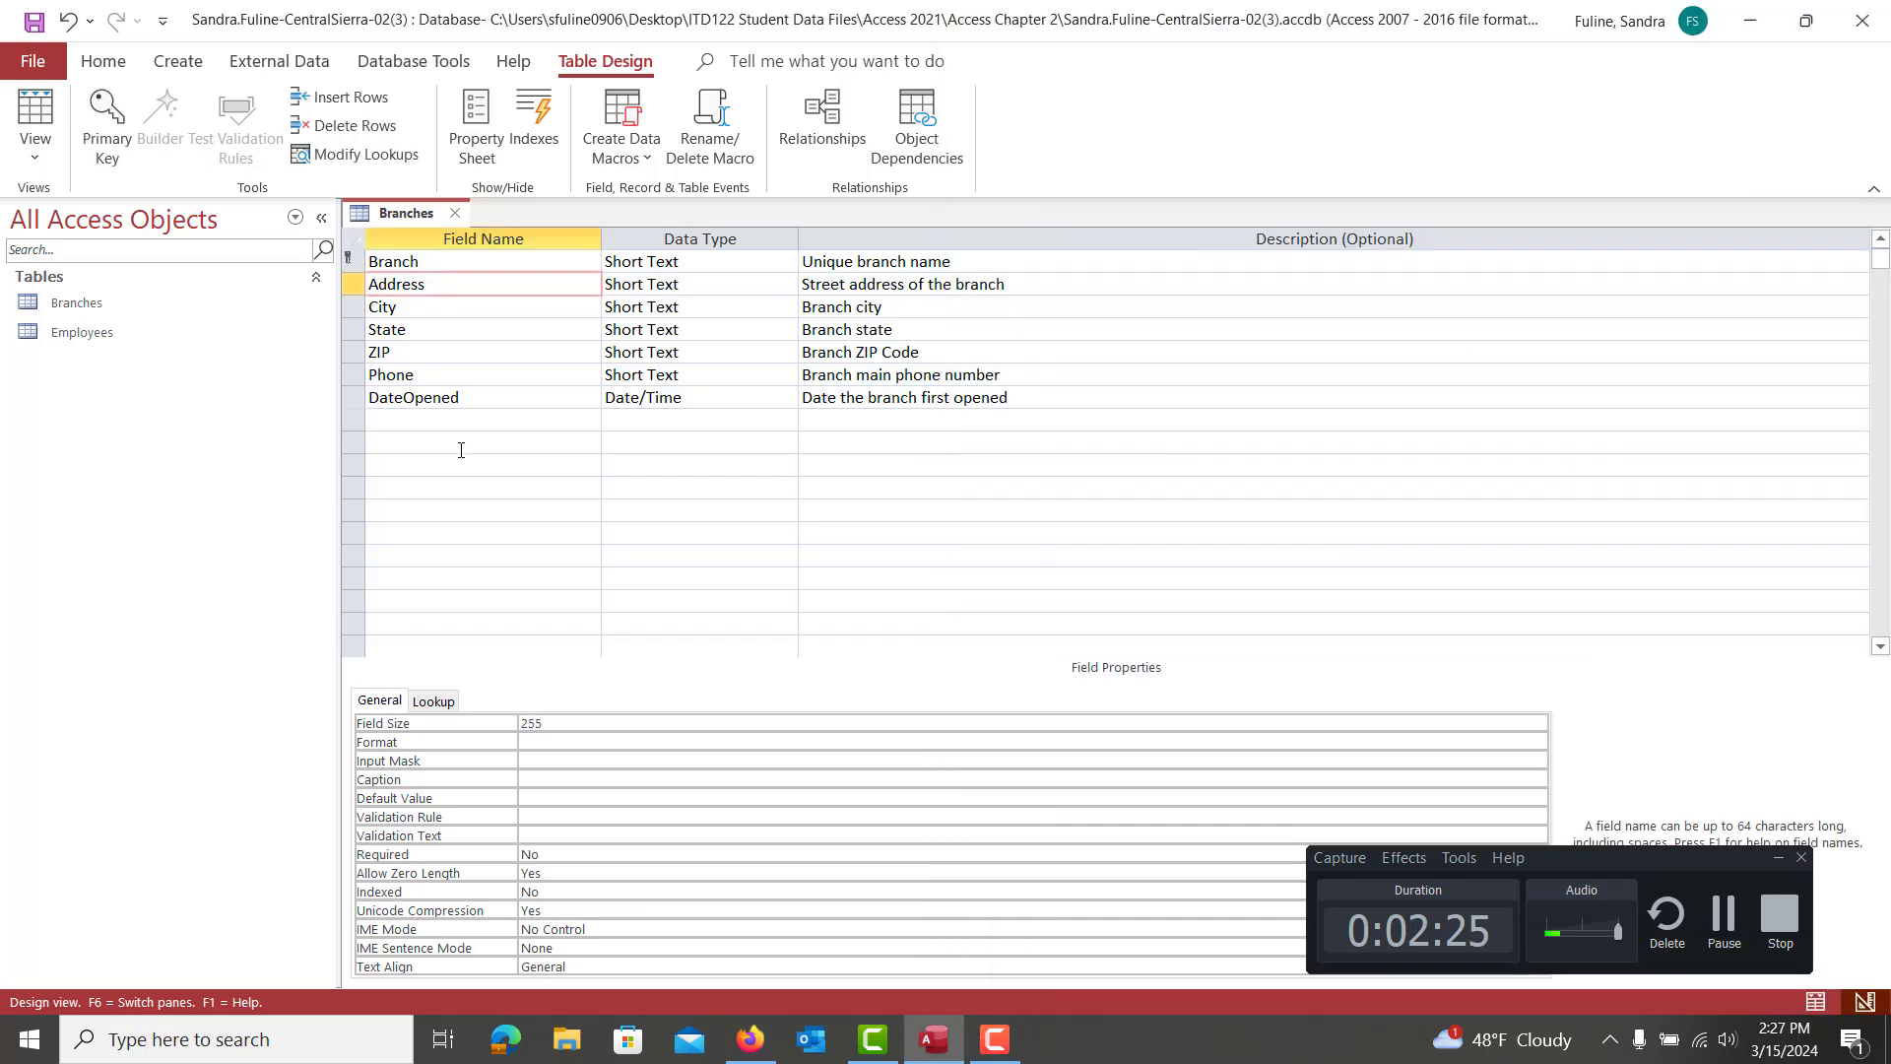
pyautogui.click(554, 727)
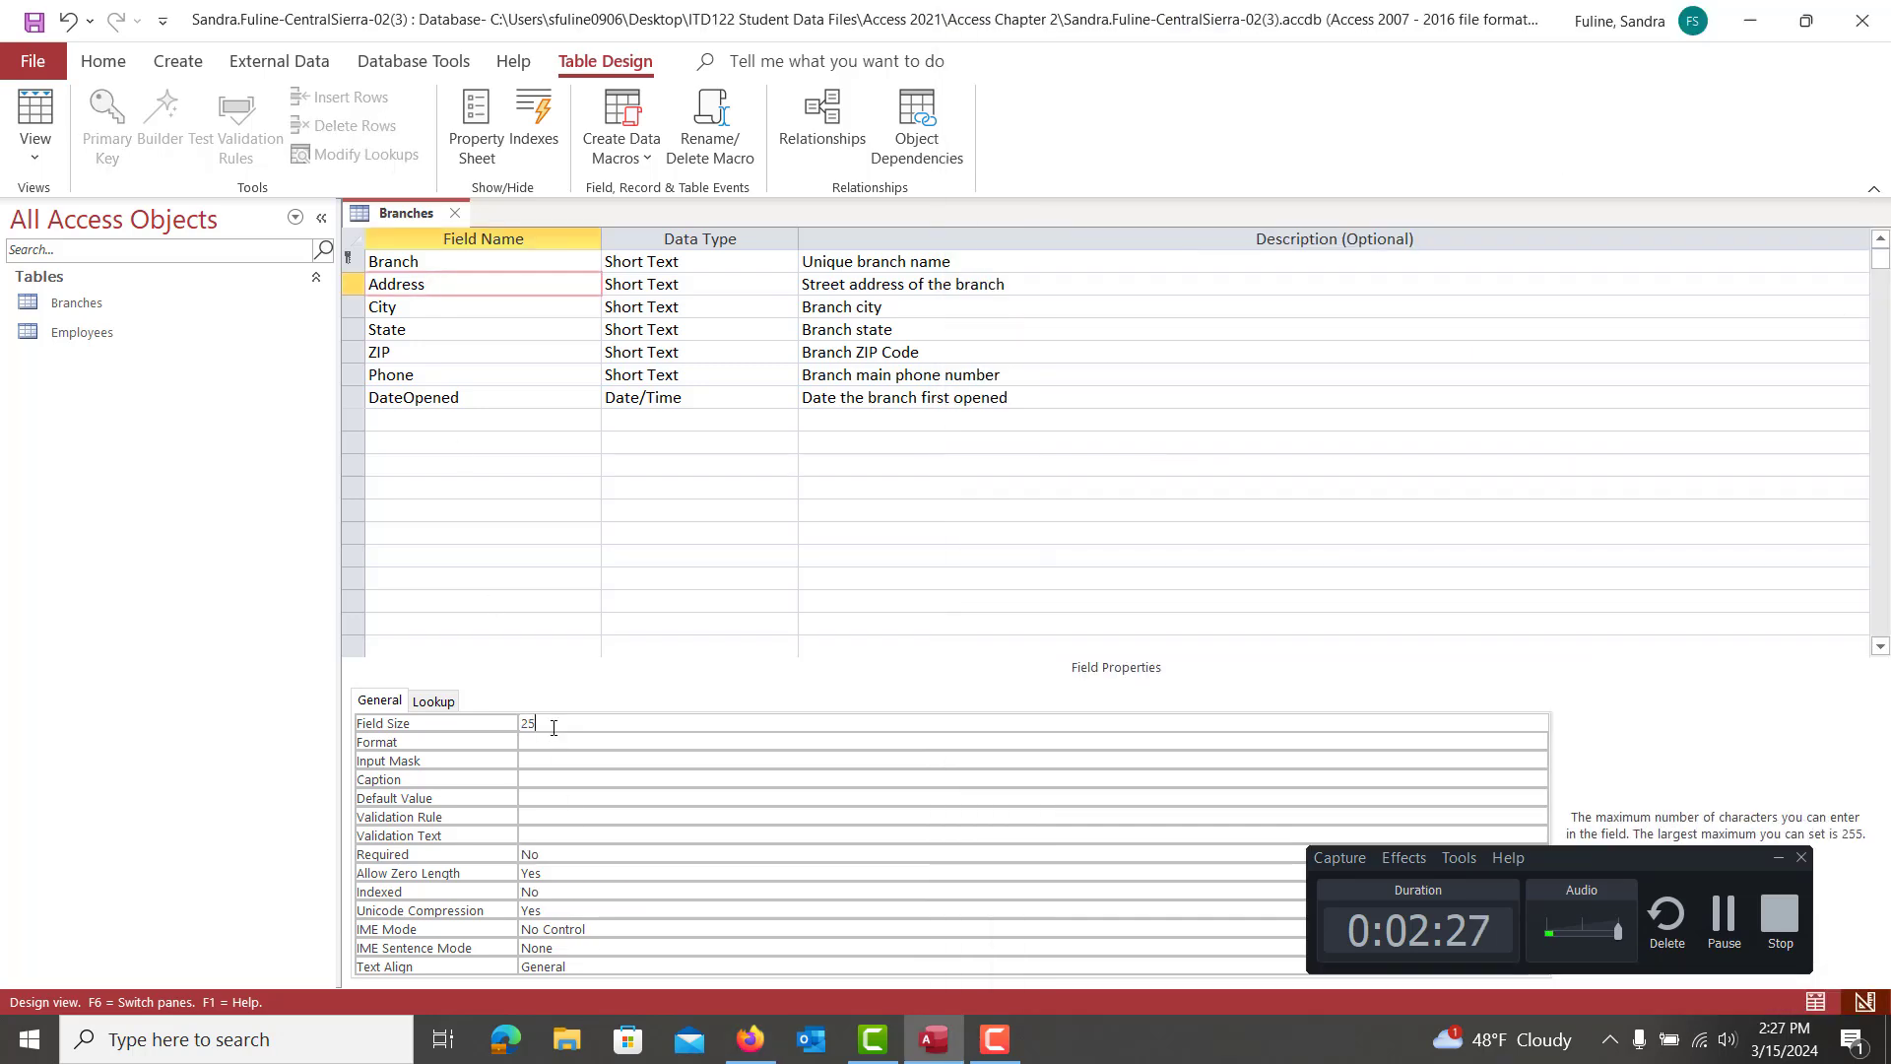
pyautogui.press('BackSpace')
pyautogui.press('BackSpace')
pyautogui.write('40')
pyautogui.click(567, 856)
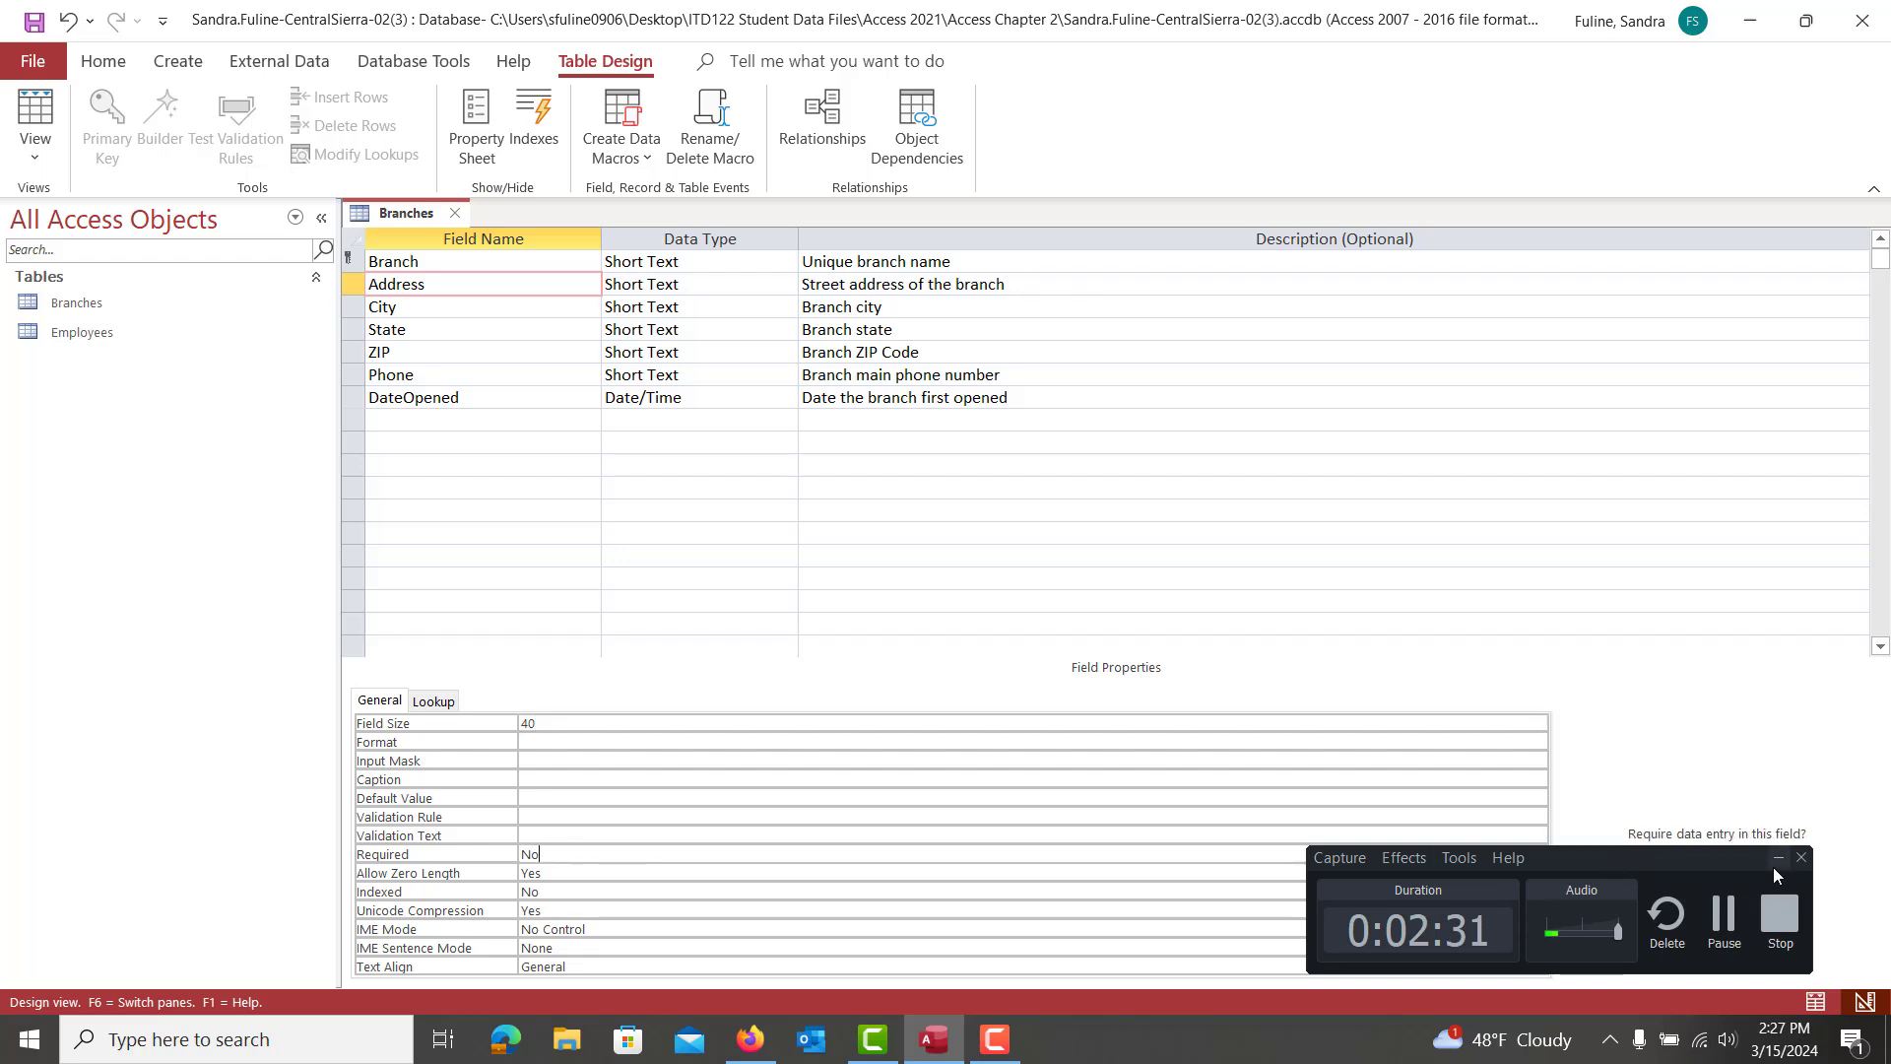
pyautogui.click(1778, 857)
pyautogui.click(1539, 855)
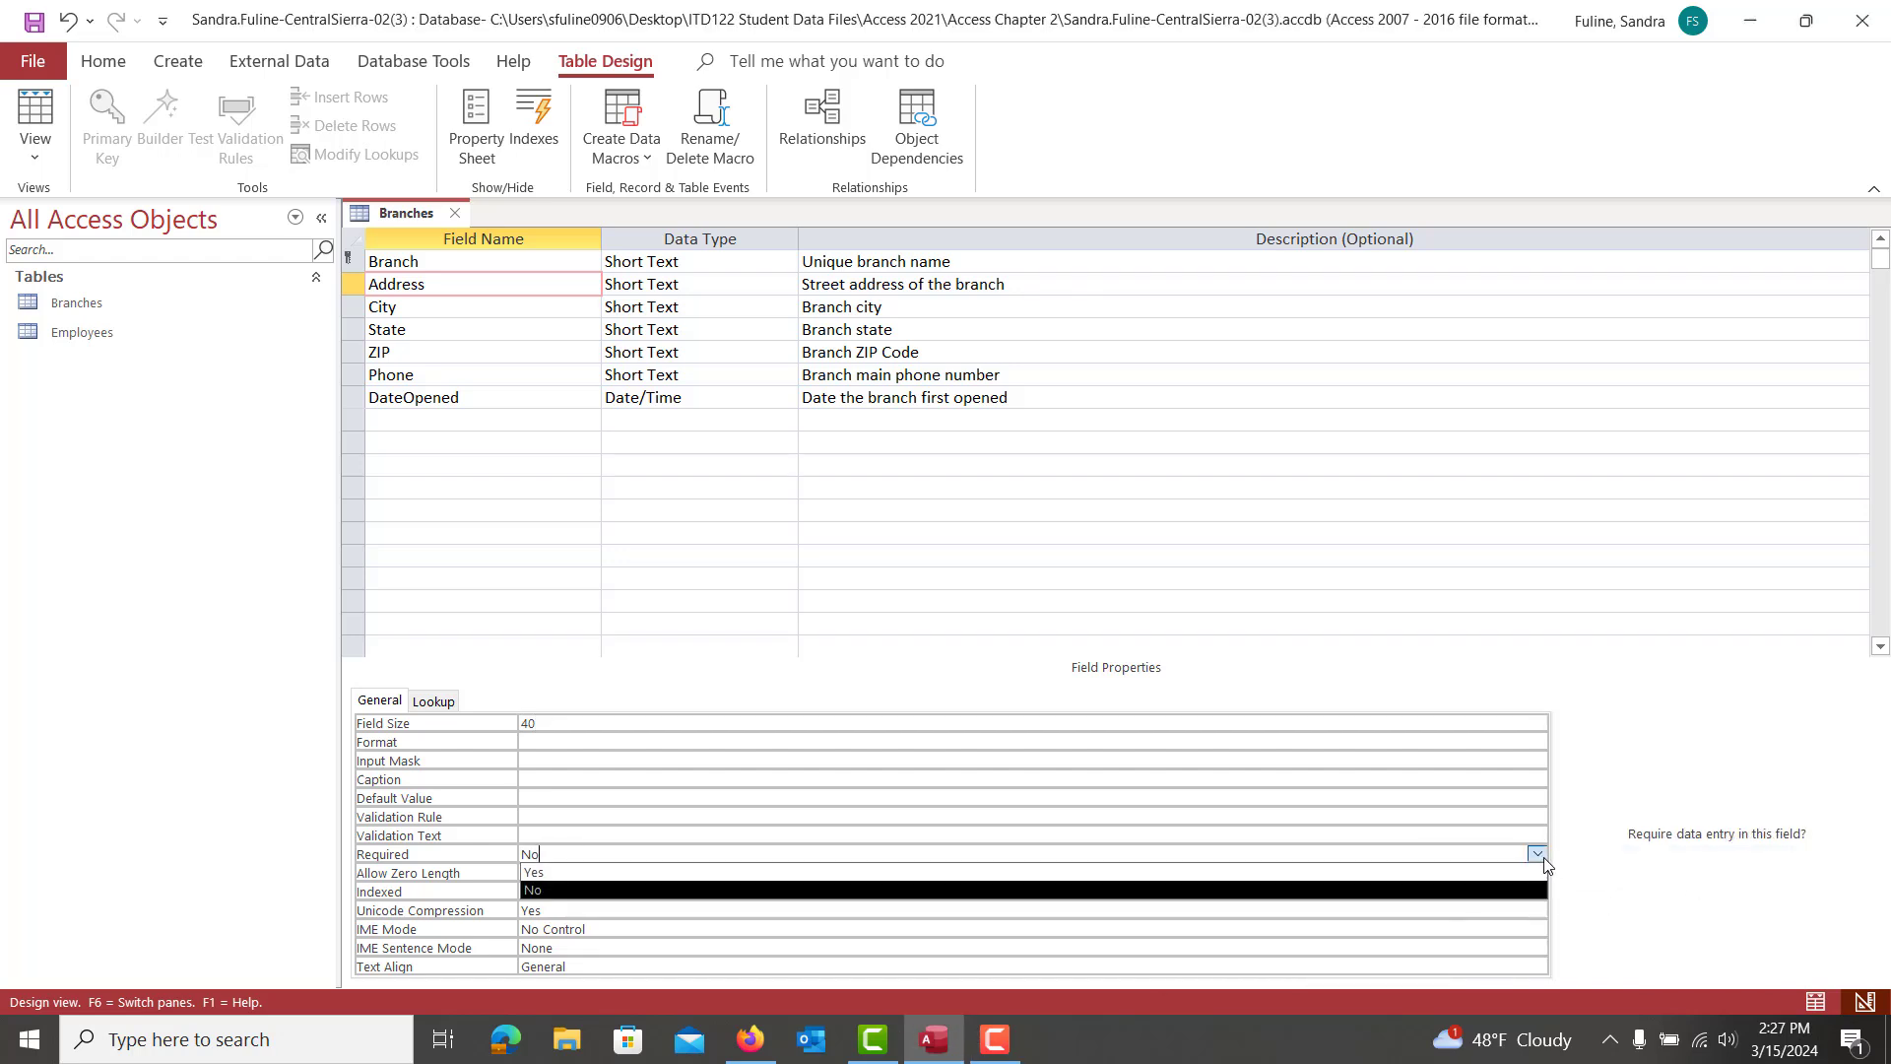
pyautogui.click(1411, 872)
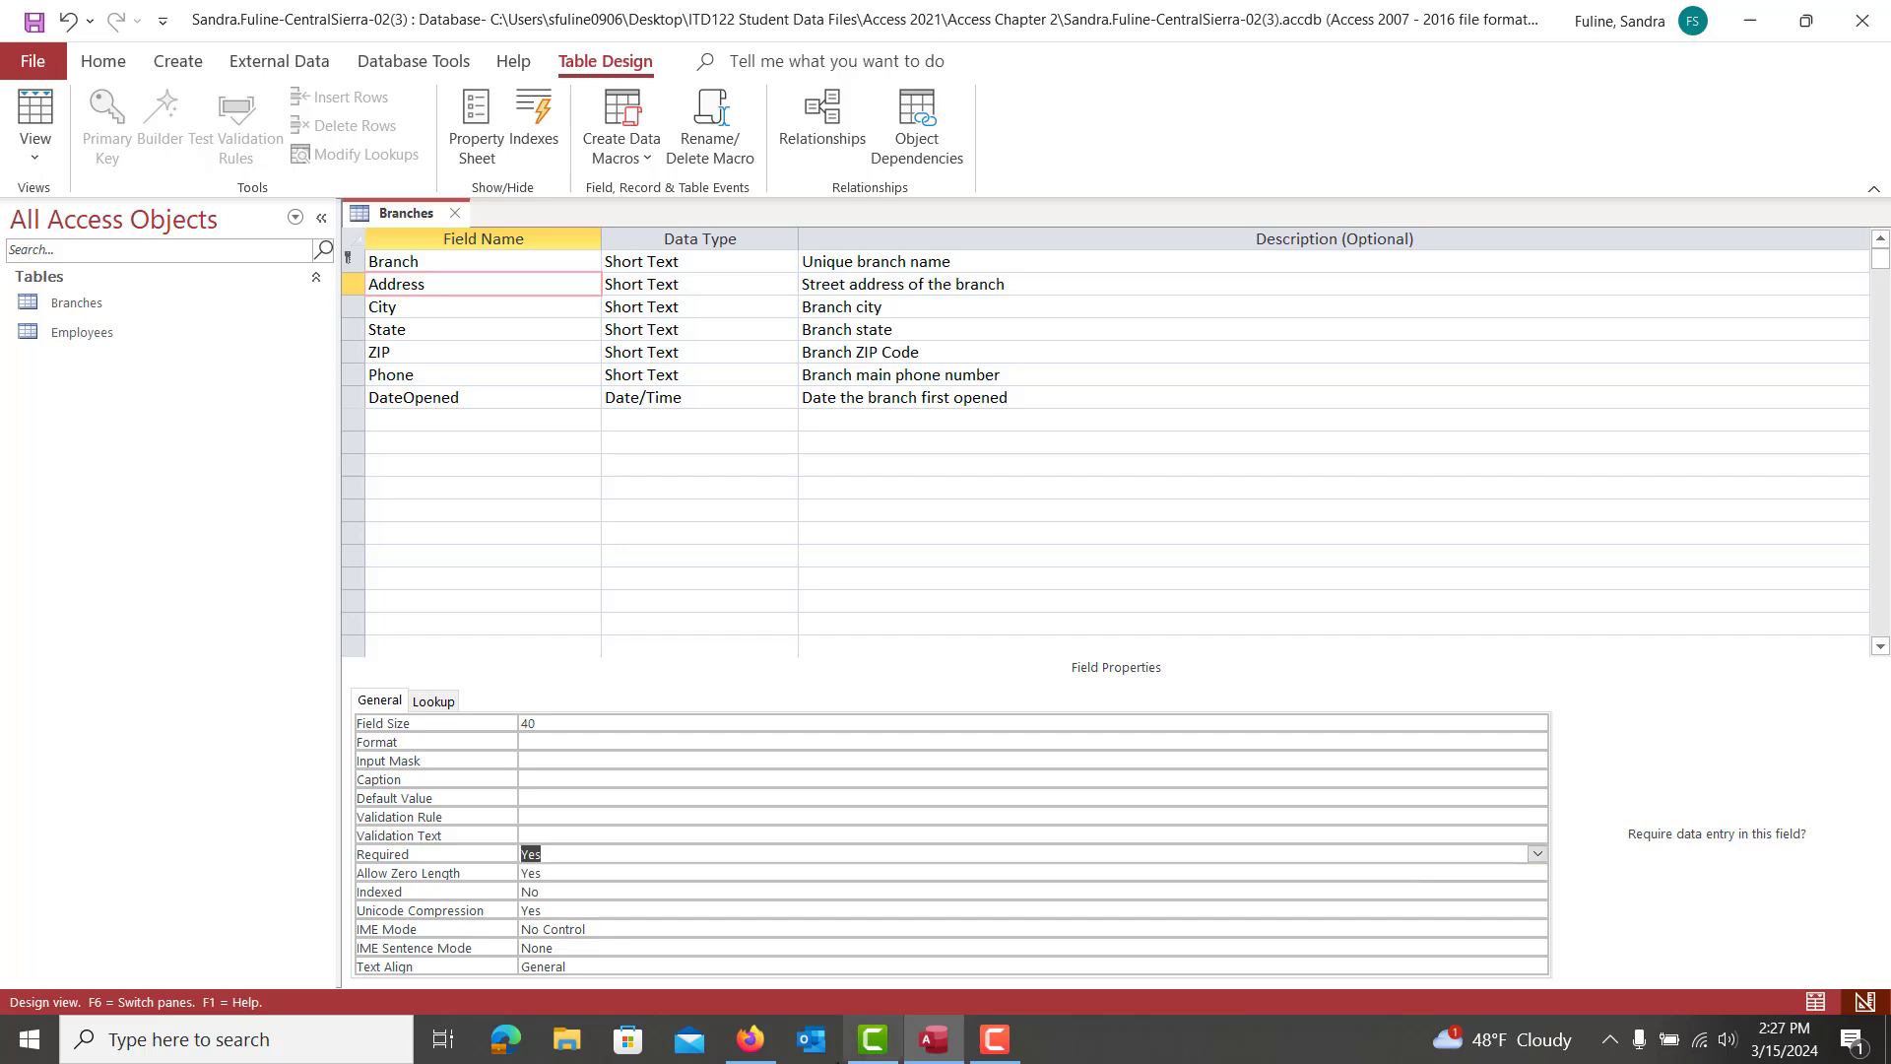
# Give the City field a size of 20 and set Required to Yes
pyautogui.click(750, 1039)
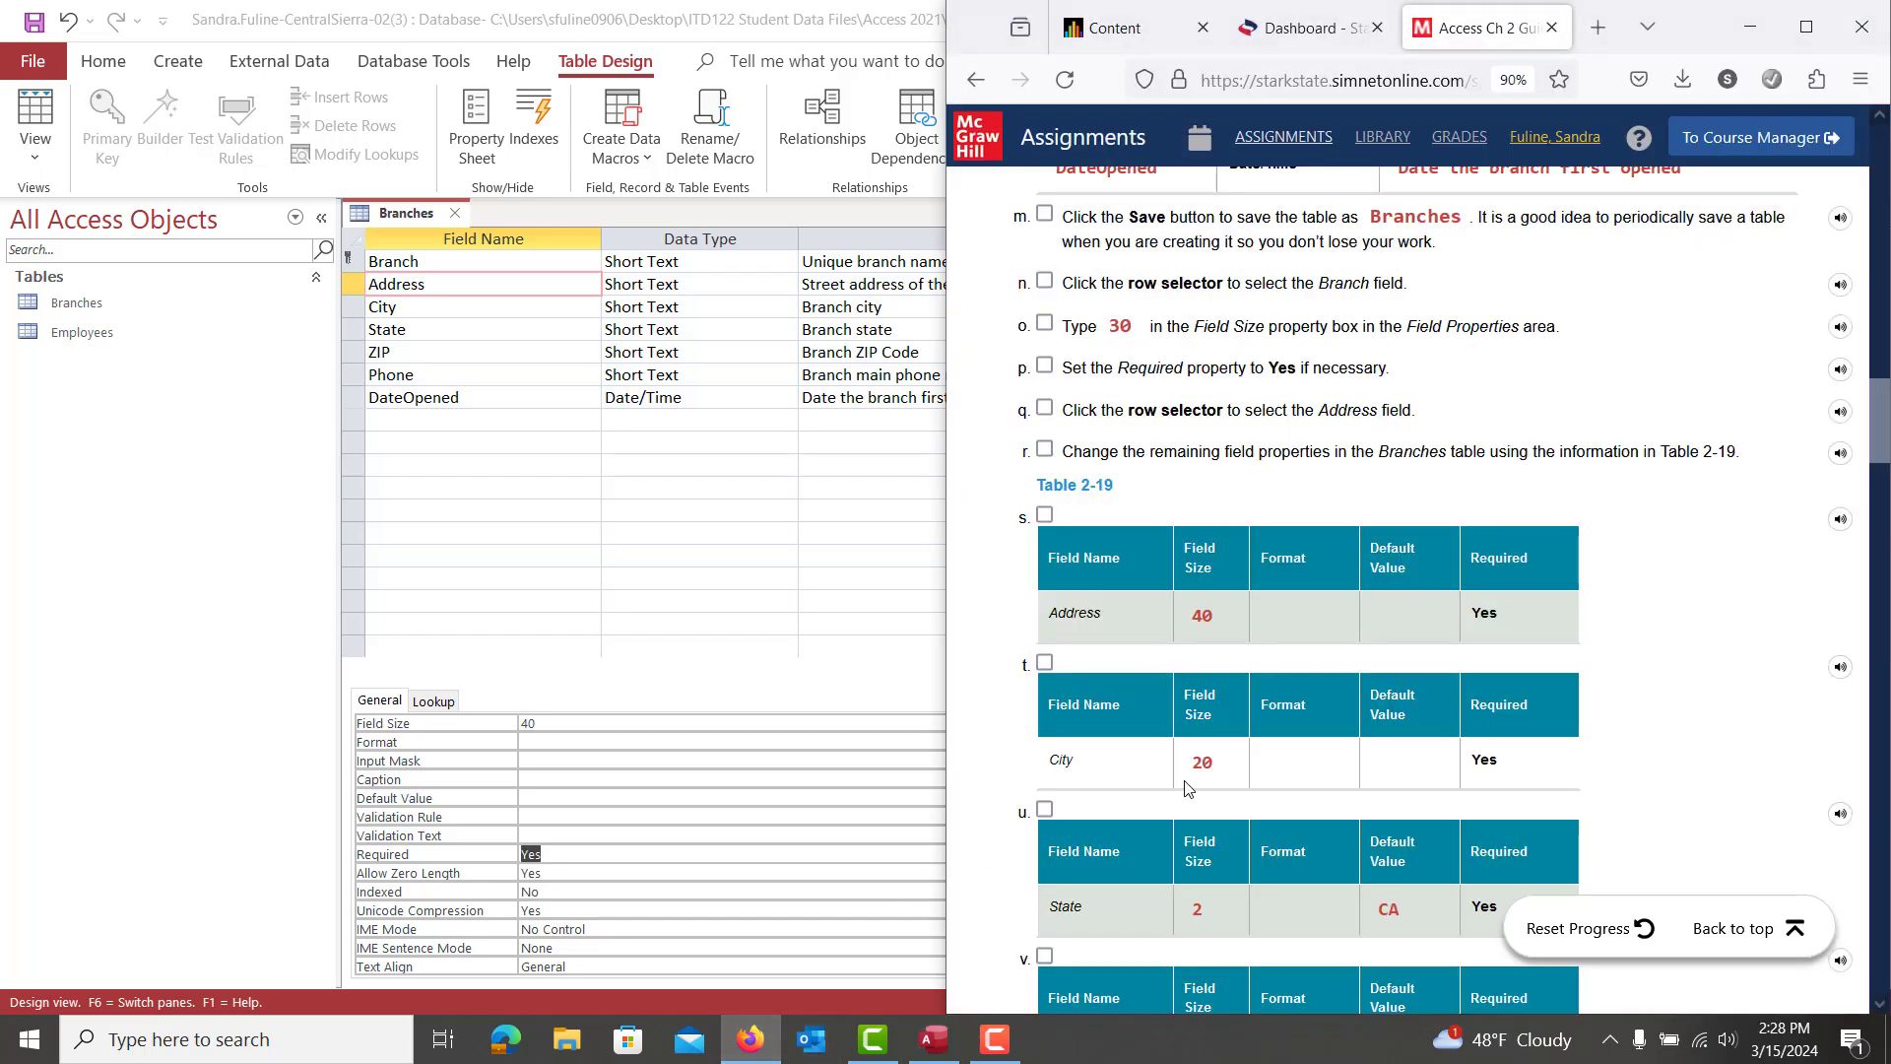
pyautogui.scroll(-5, 1184, 780)
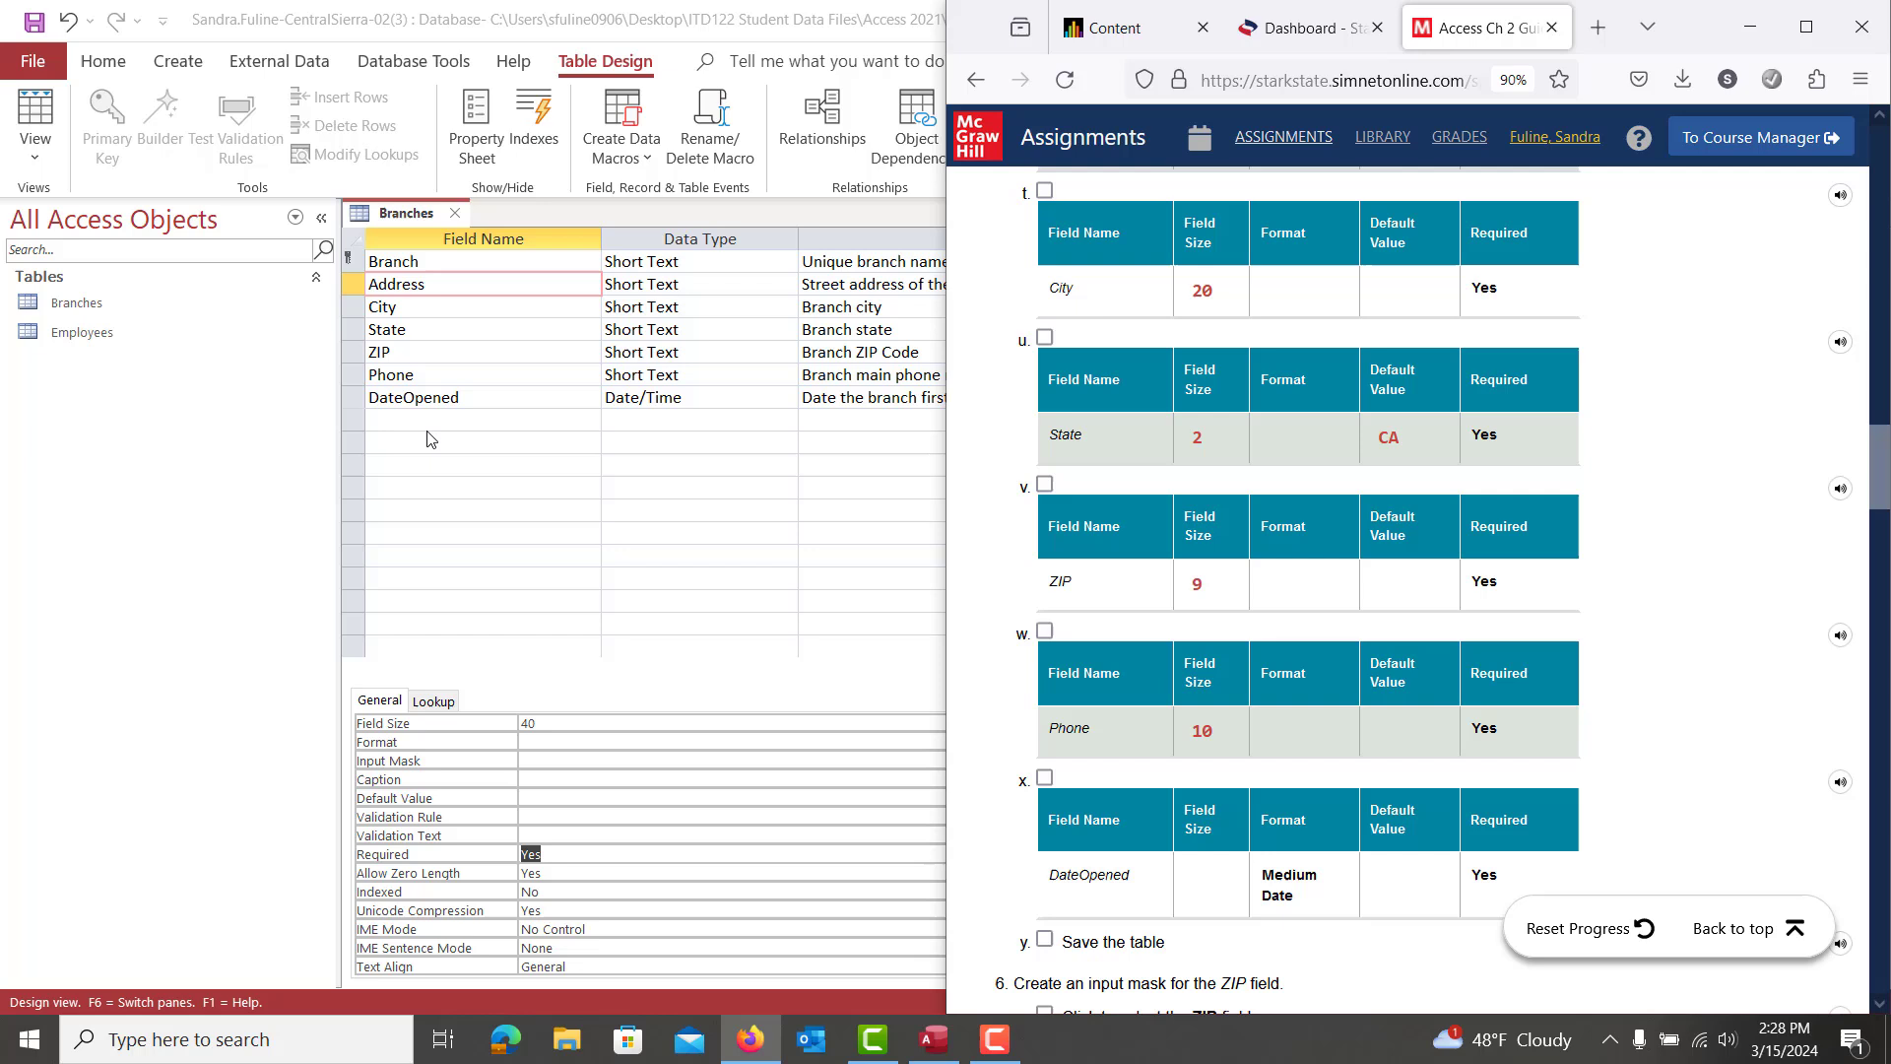
pyautogui.click(434, 309)
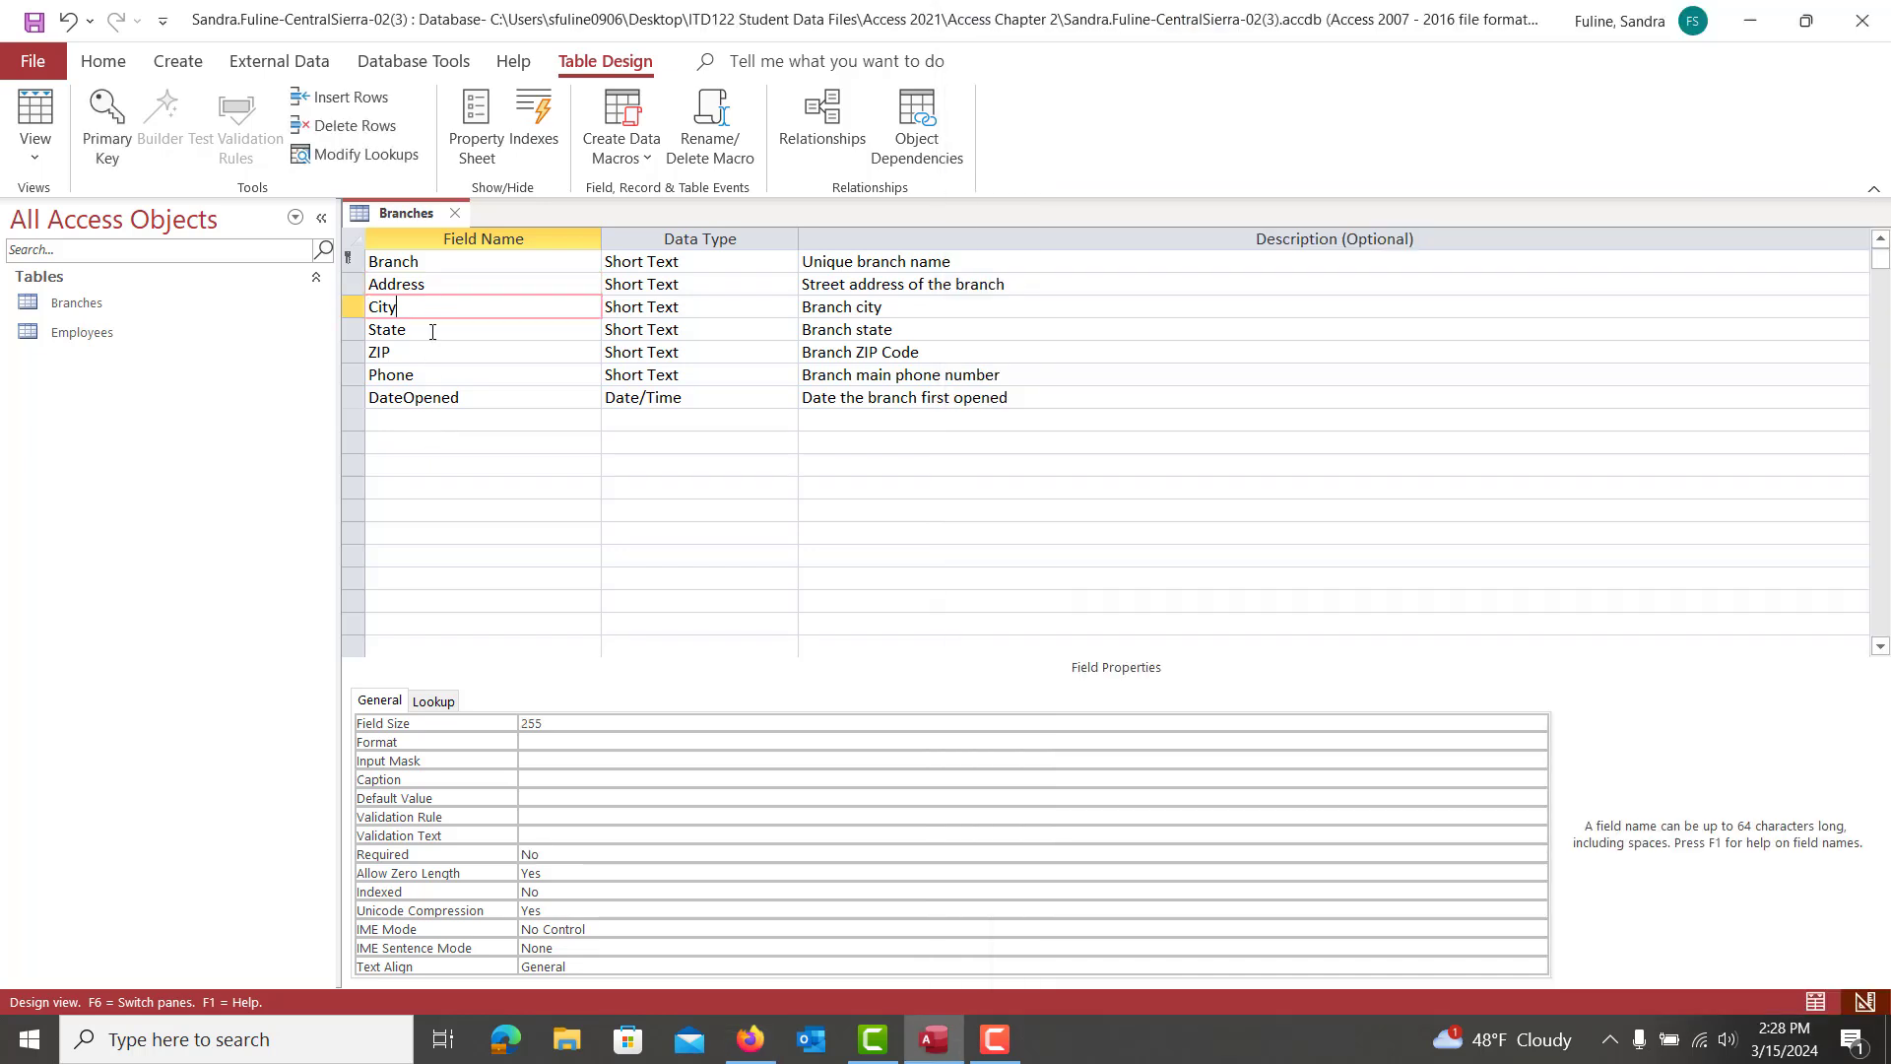
pyautogui.doubleClick(569, 719)
pyautogui.write('20')
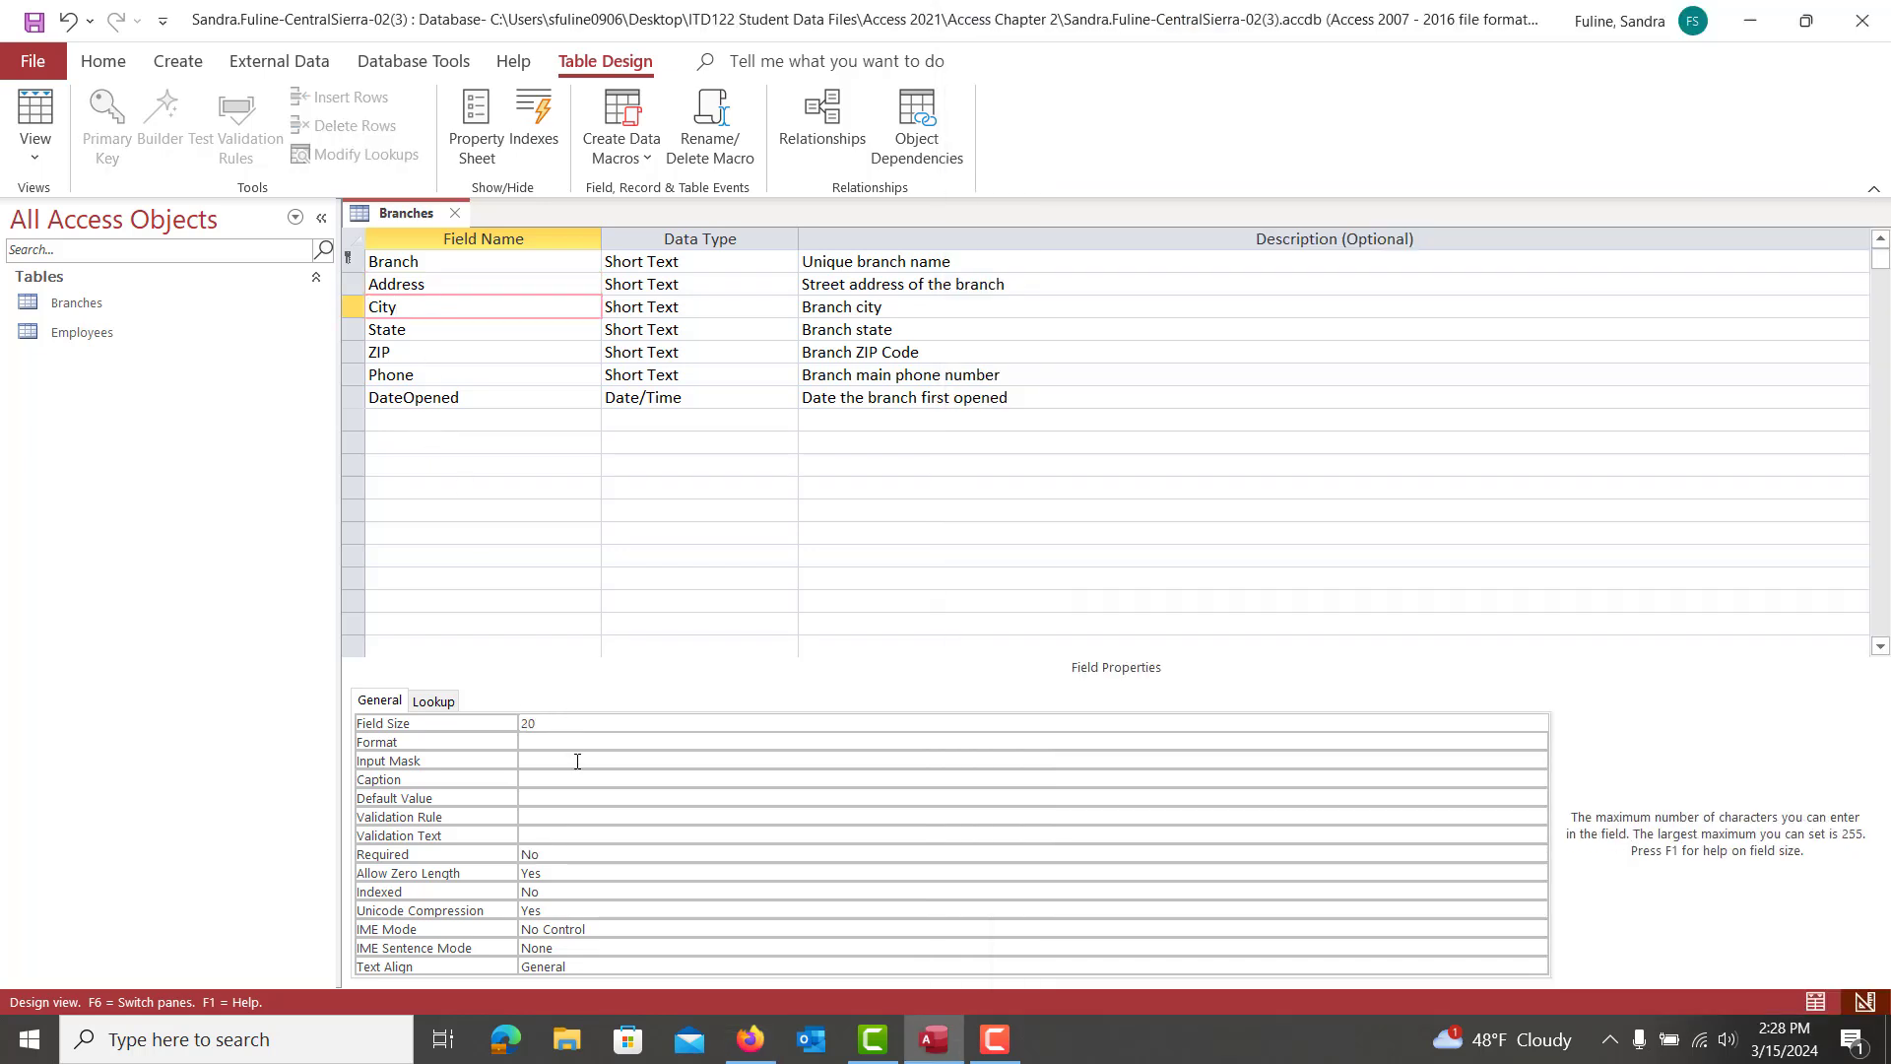
pyautogui.click(543, 855)
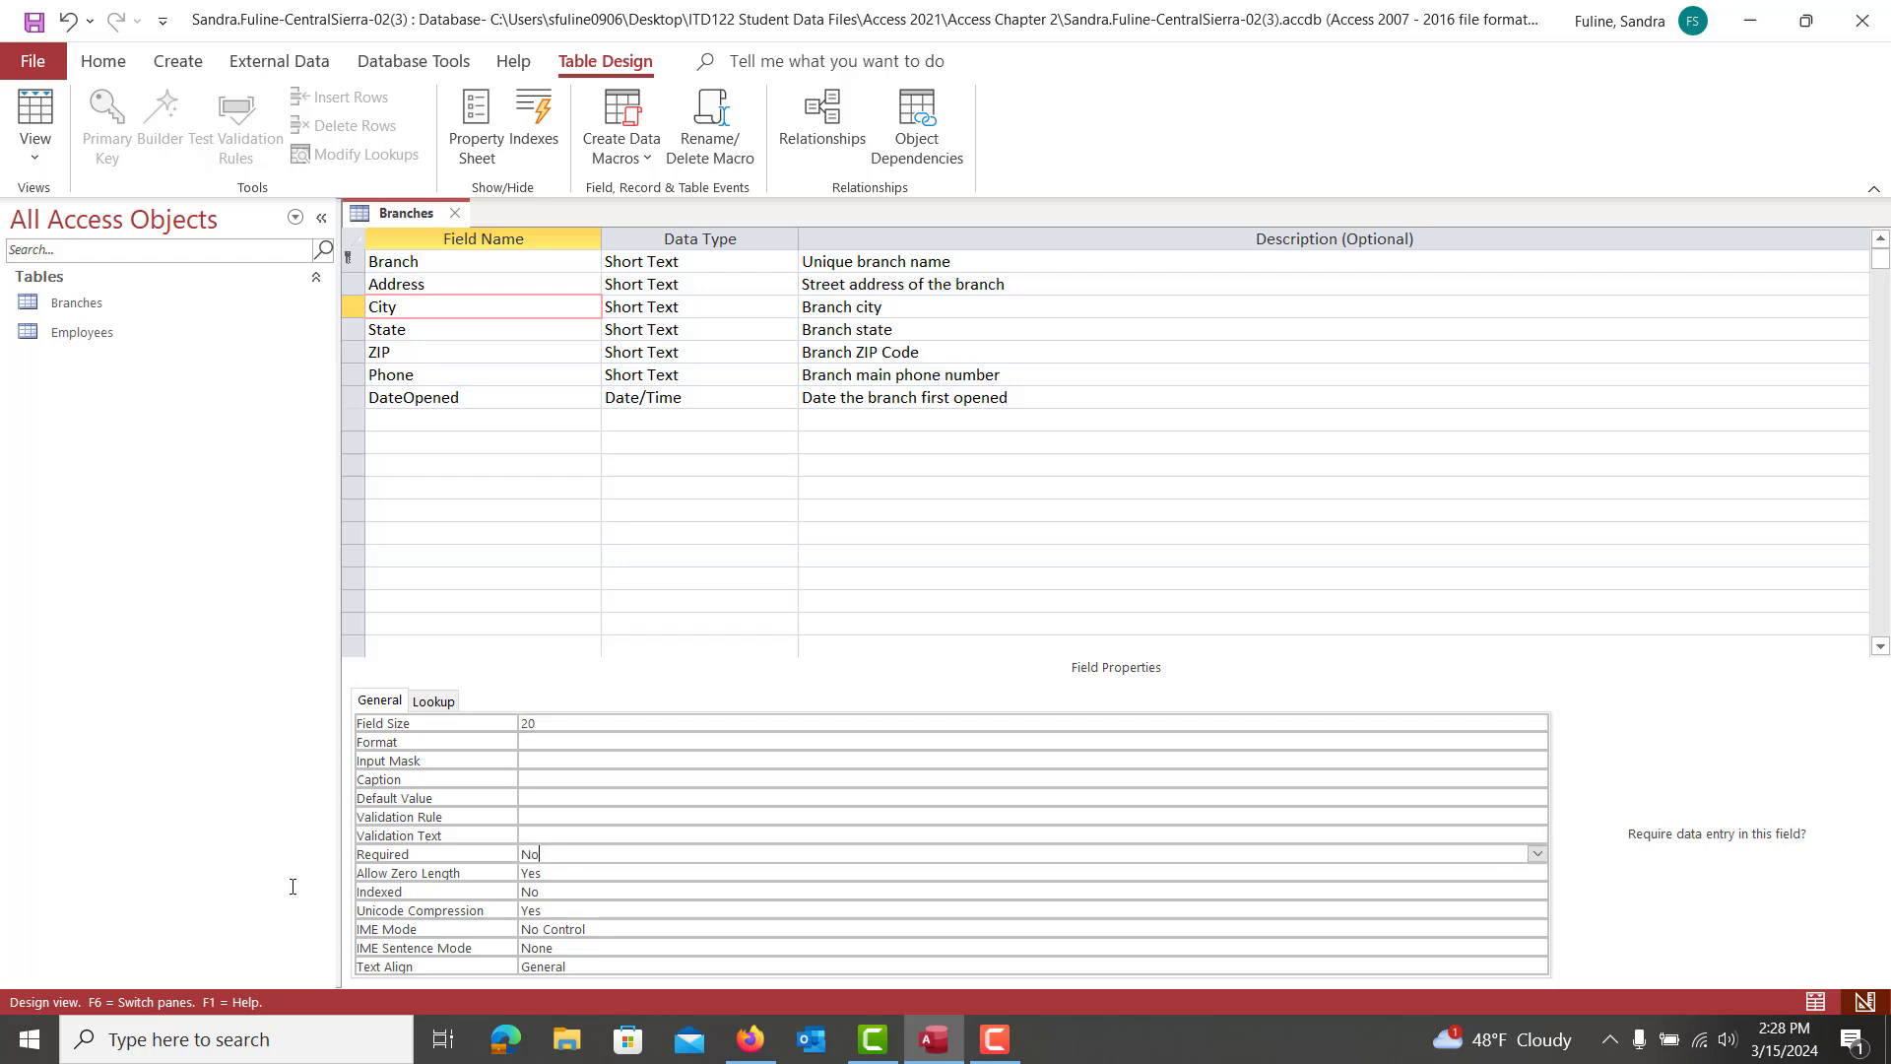
pyautogui.write('Yes')
pyautogui.press('BackSpace')
pyautogui.press('BackSpace')
pyautogui.press('BackSpace')
pyautogui.write('Yes')
# Give the State field a size of 2 and set Required to Yes
pyautogui.click(450, 330)
pyautogui.click(559, 722)
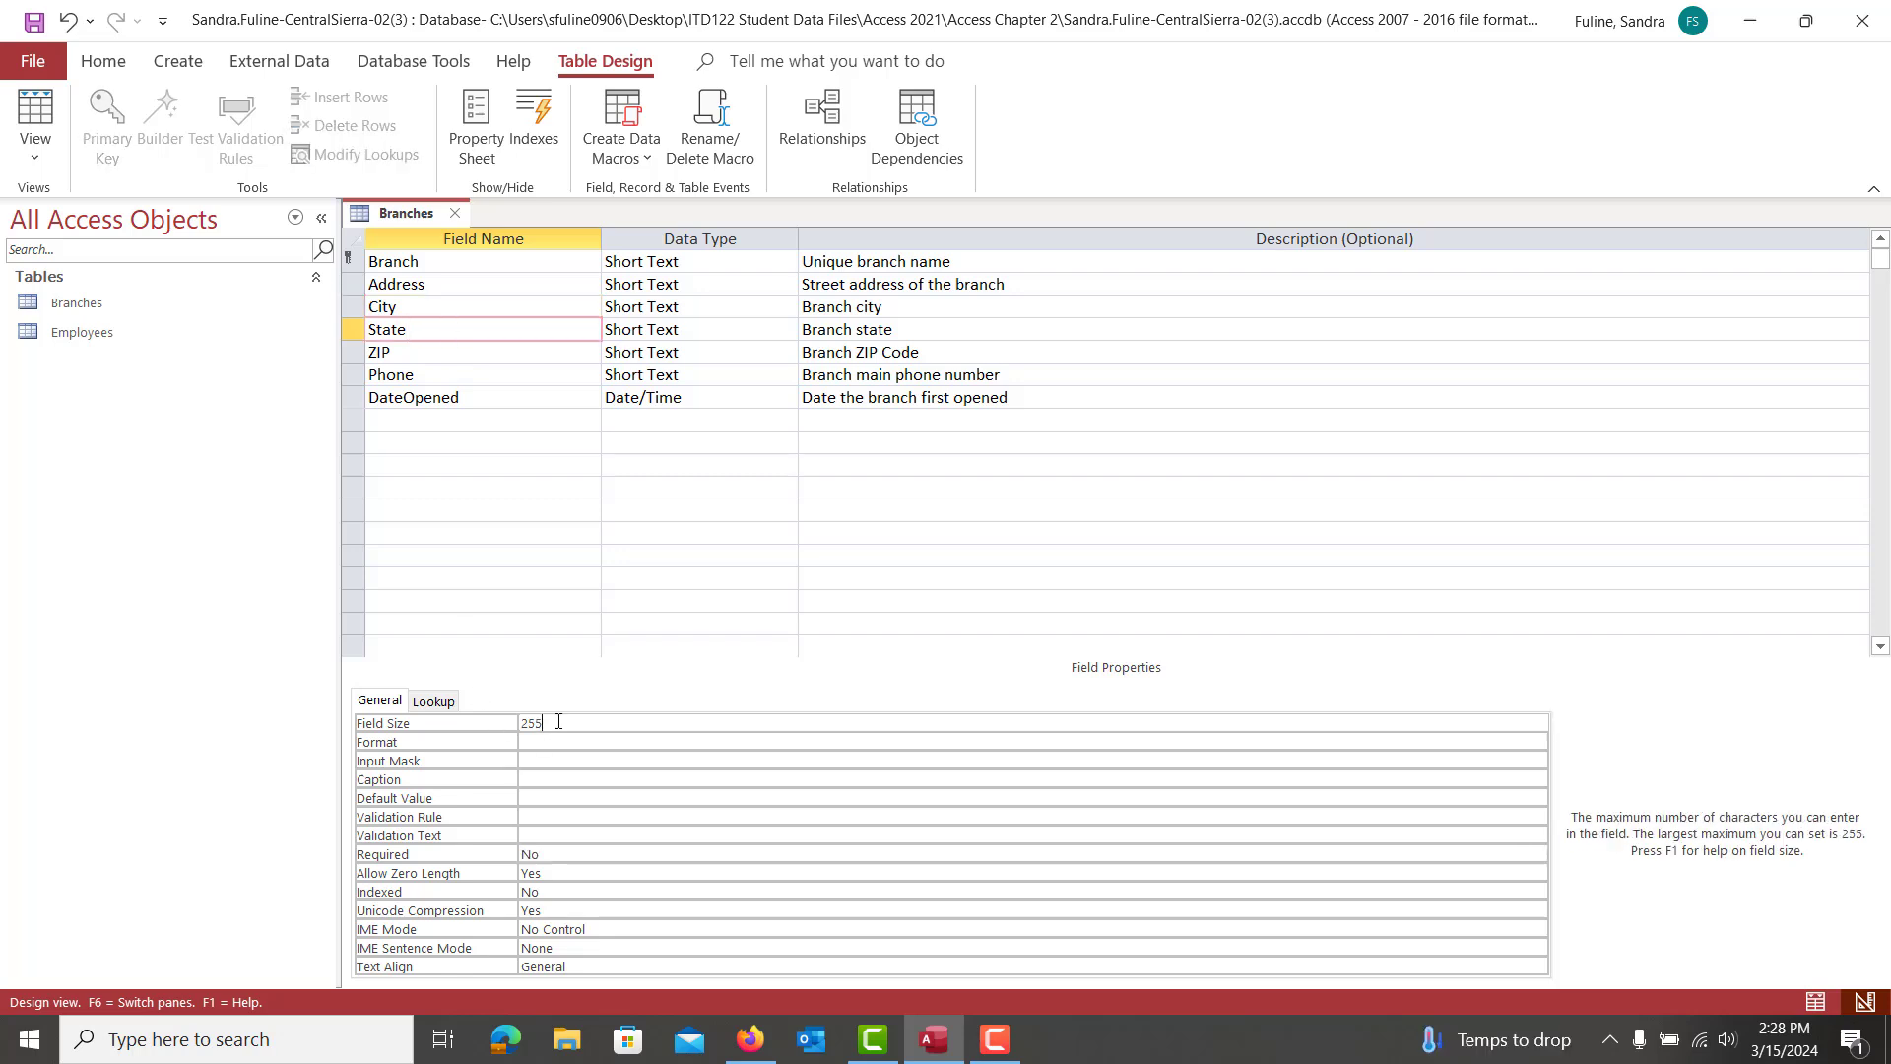
pyautogui.press('BackSpace')
pyautogui.press('BackSpace')
pyautogui.click(459, 855)
pyautogui.write('Yes')
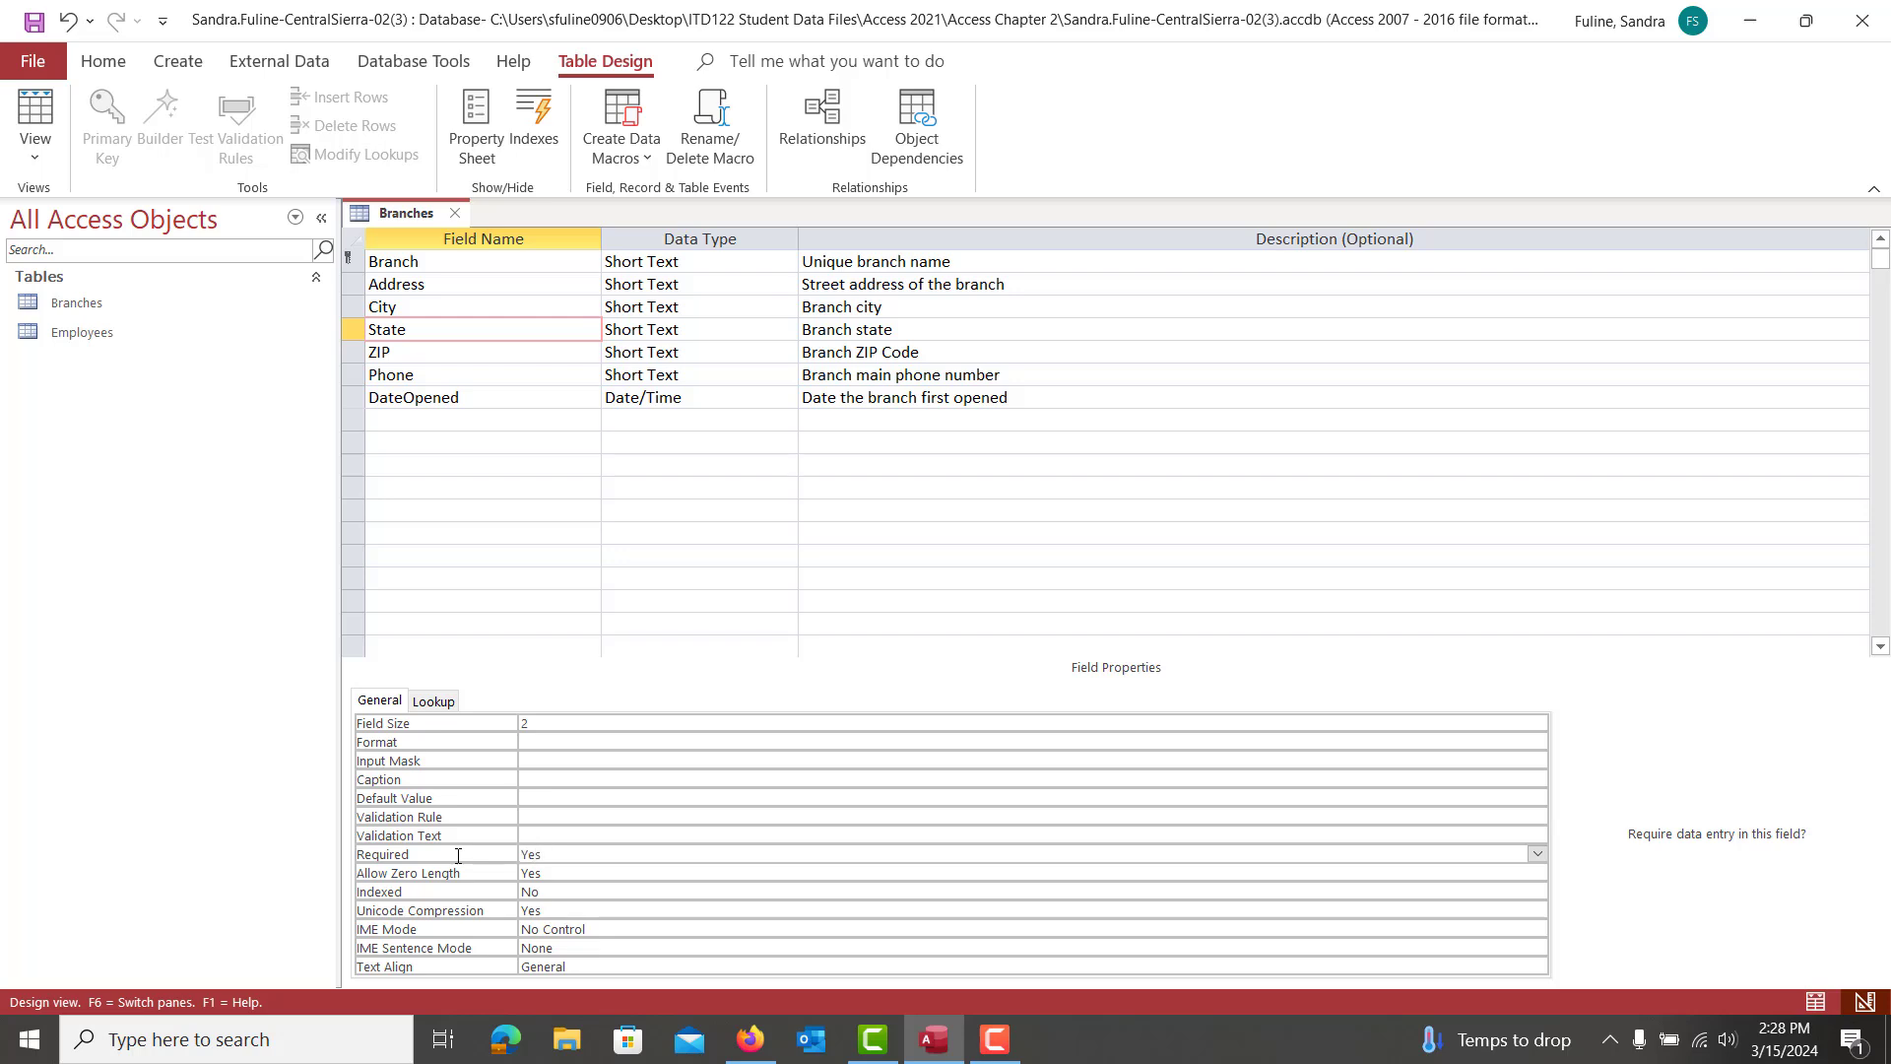
# Give the ZIP field a size of 9 and set Required to Yes
pyautogui.click(394, 350)
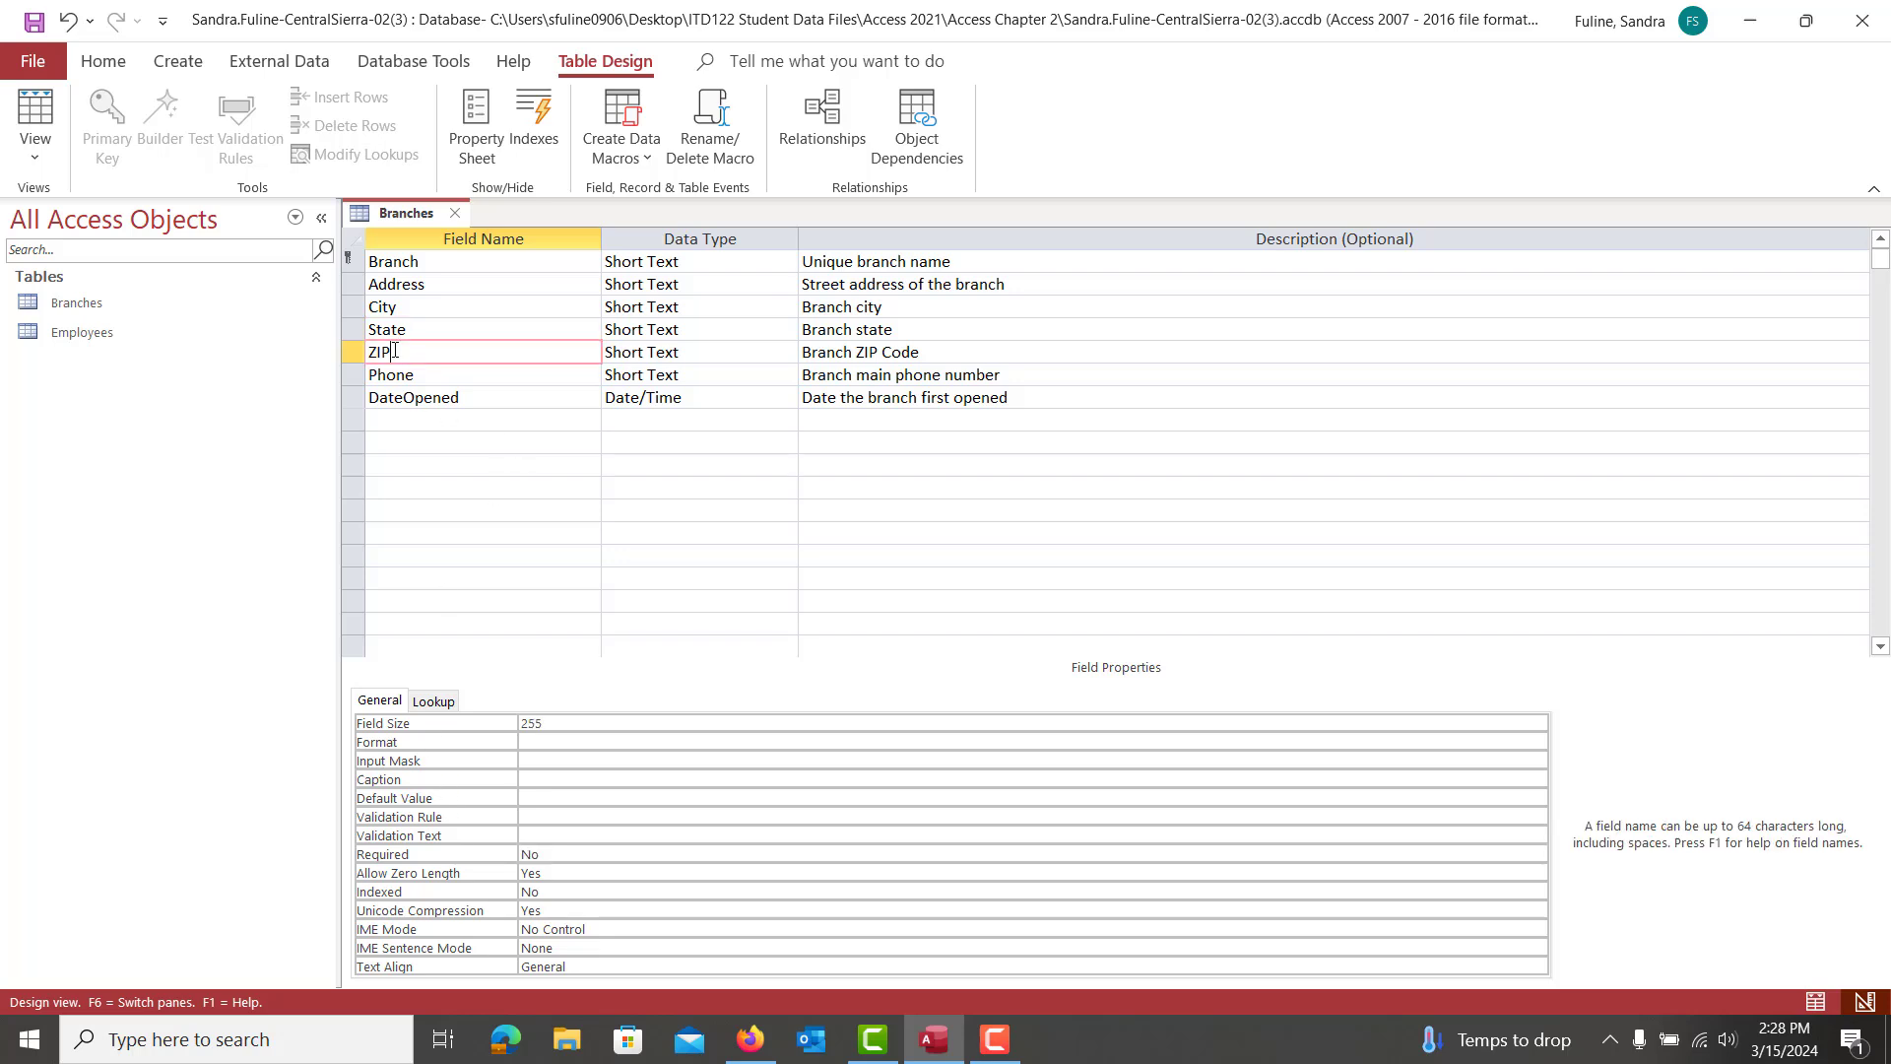
pyautogui.click(529, 724)
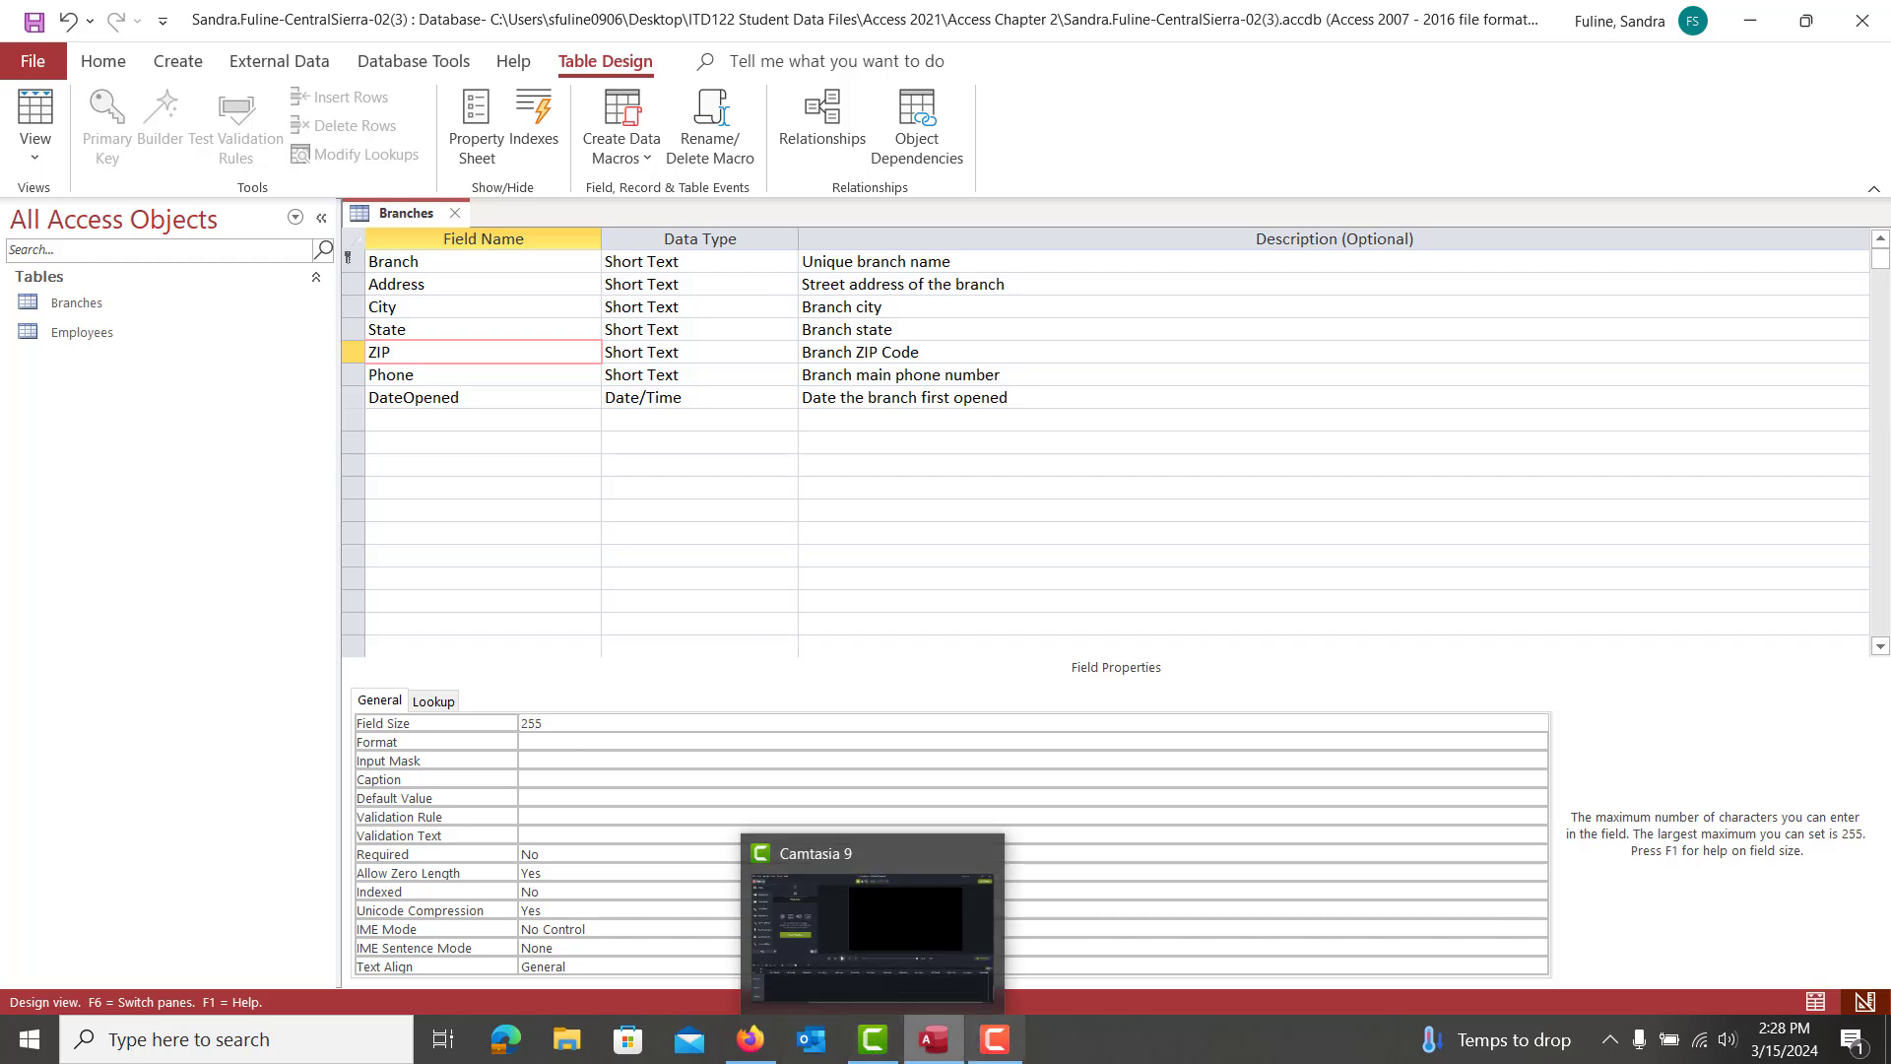
pyautogui.click(751, 1044)
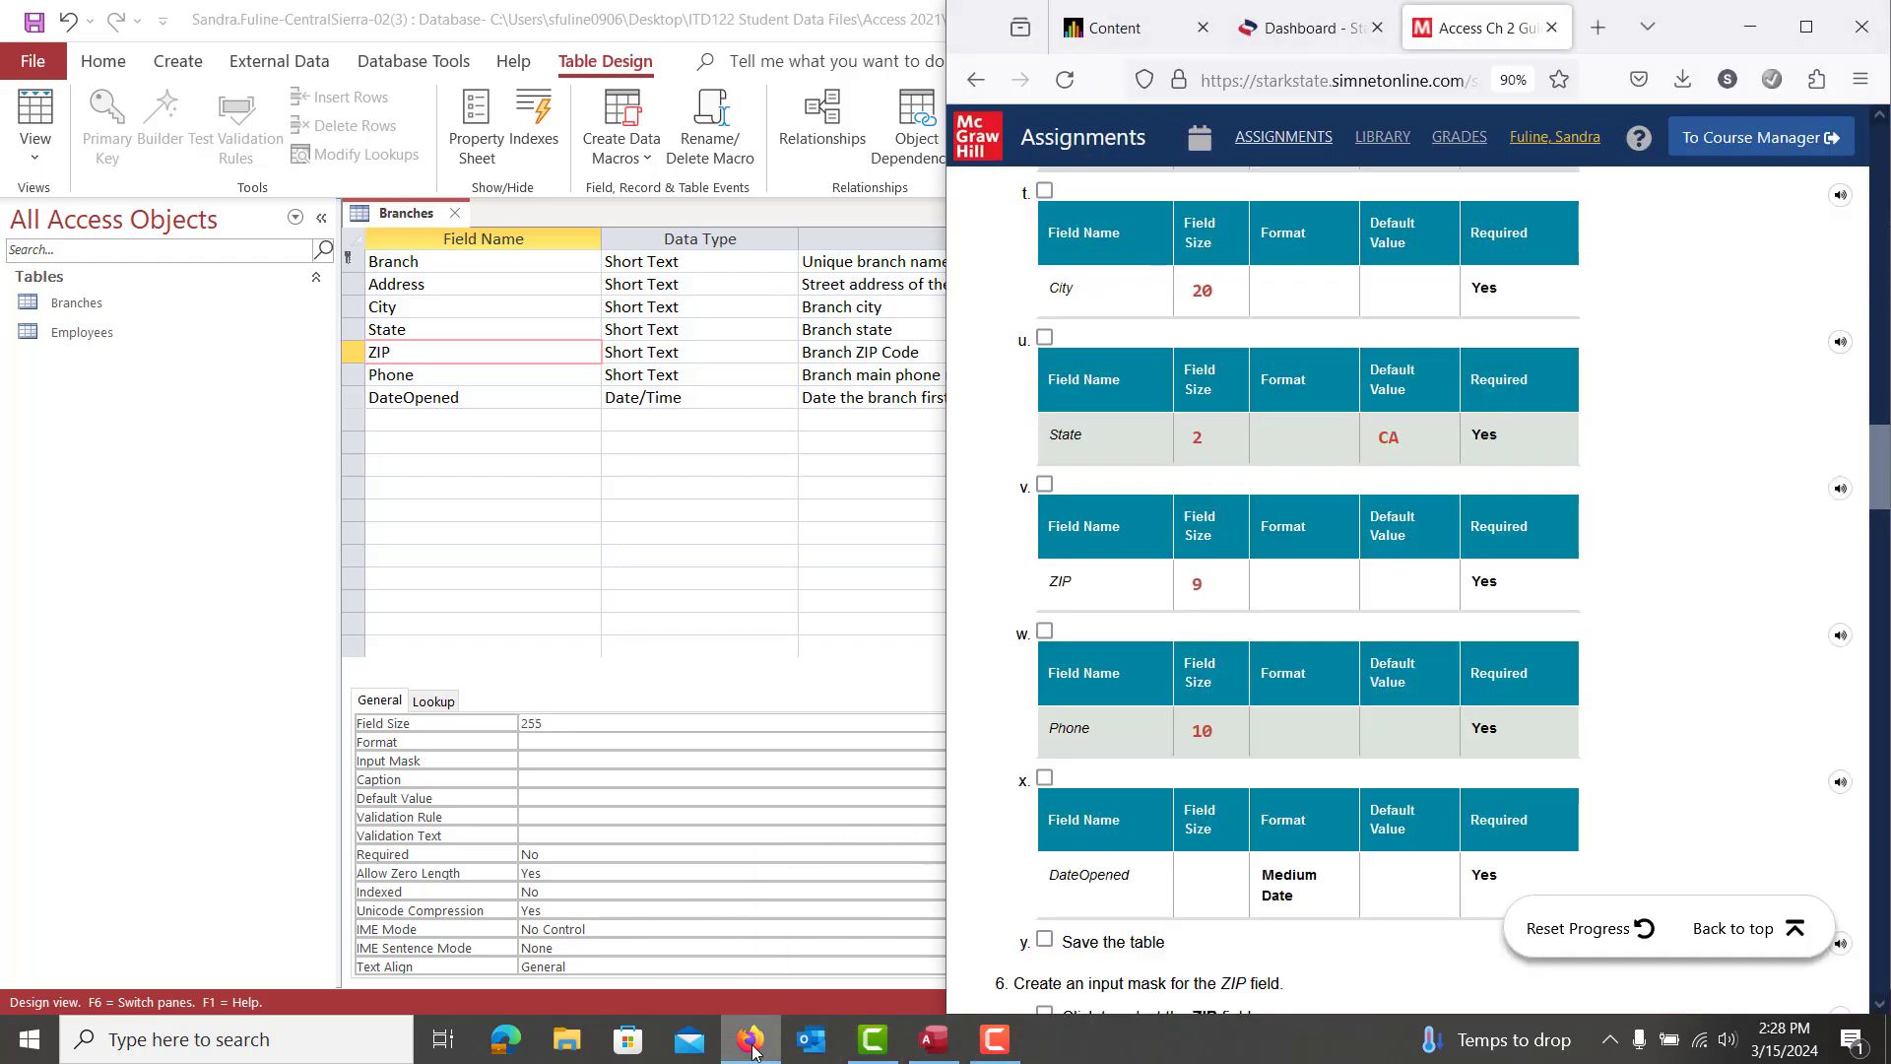
pyautogui.click(752, 1044)
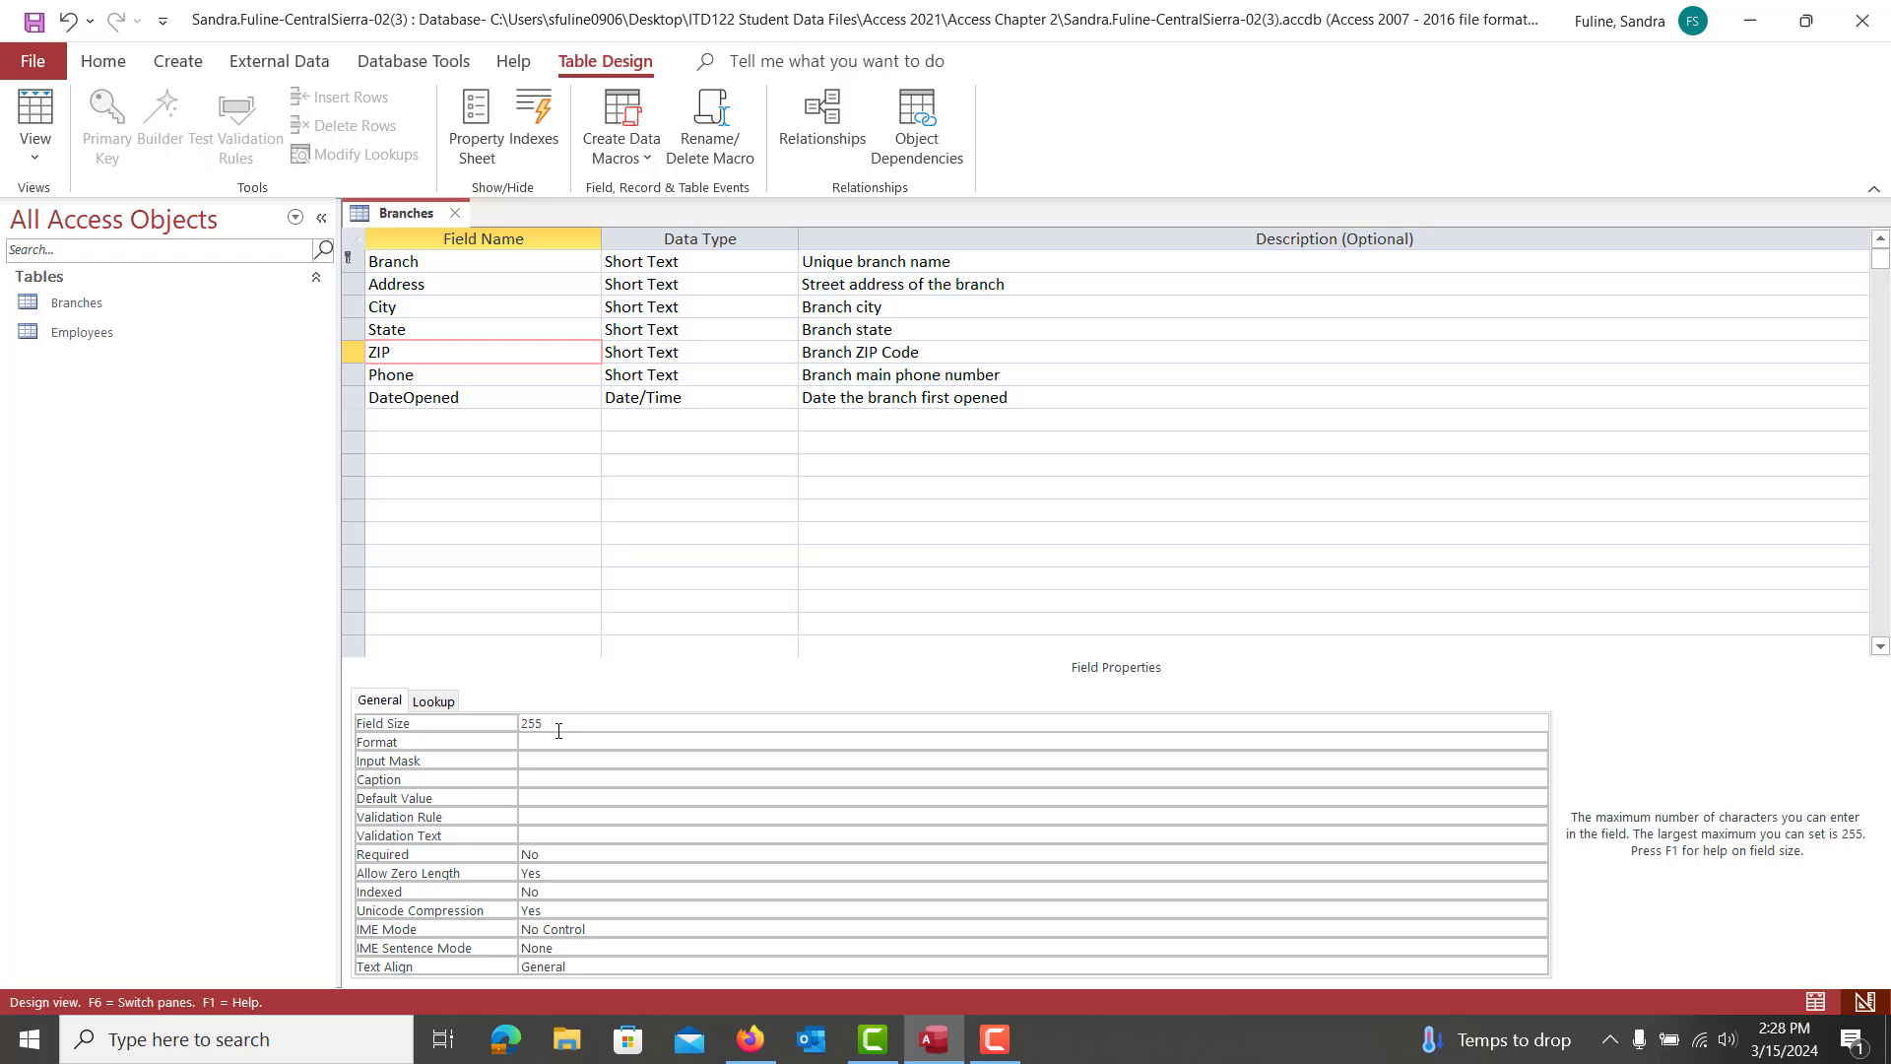
pyautogui.press('BackSpace')
pyautogui.press('BackSpace')
pyautogui.click(472, 856)
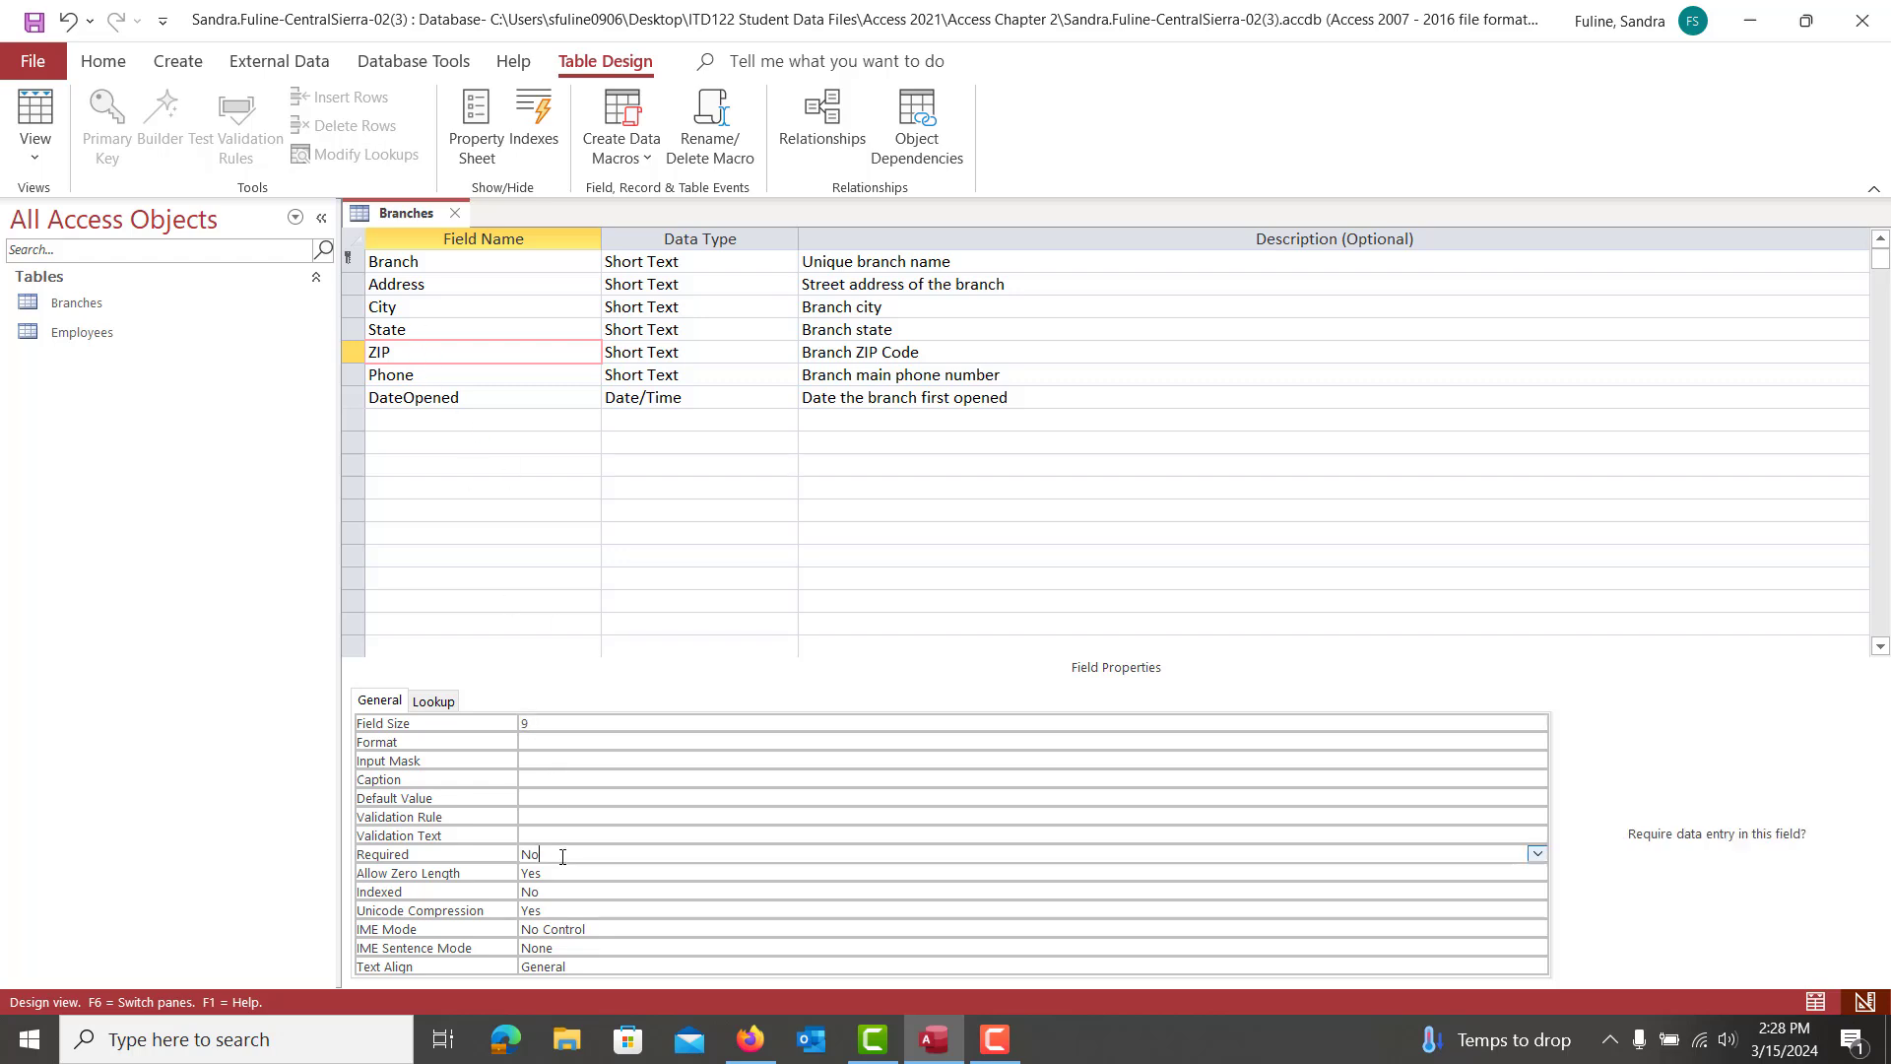
pyautogui.write('ye')
# Give the Phone field a size of 10 and set Required to Yes
pyautogui.click(475, 377)
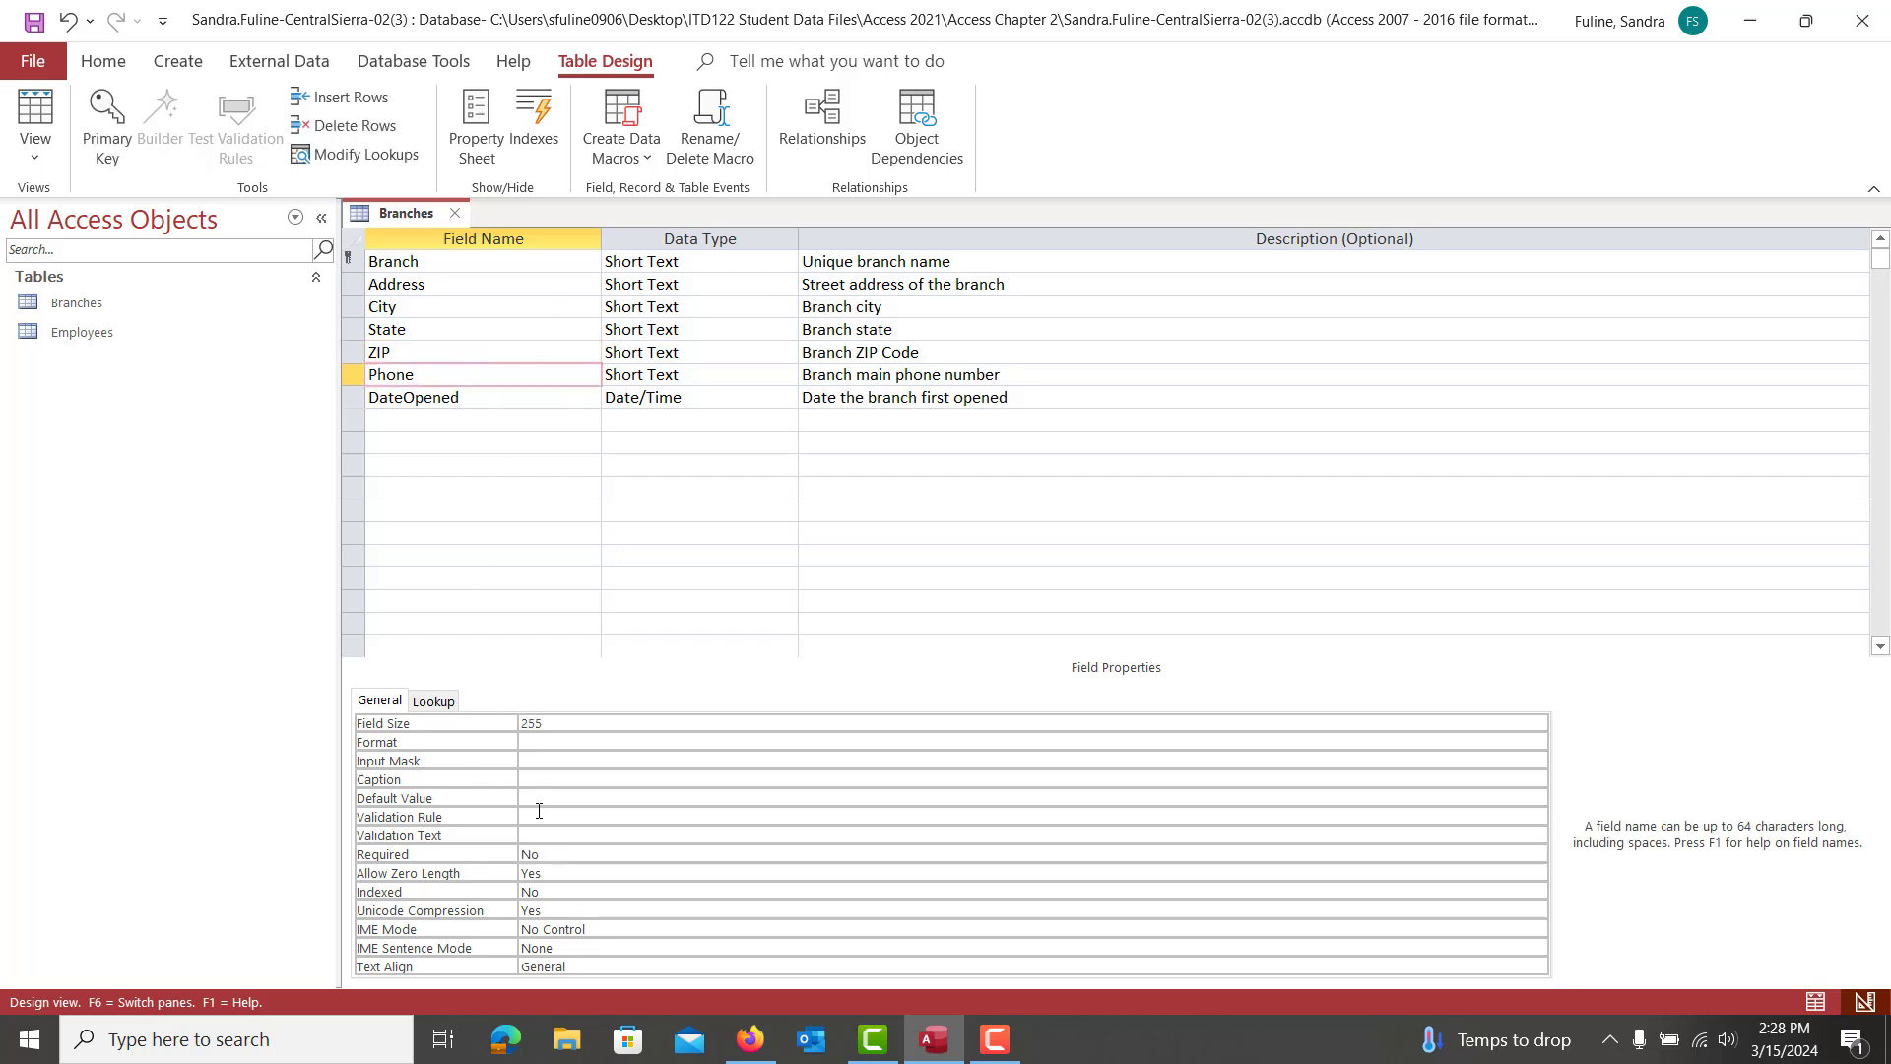
pyautogui.click(544, 723)
pyautogui.click(458, 722)
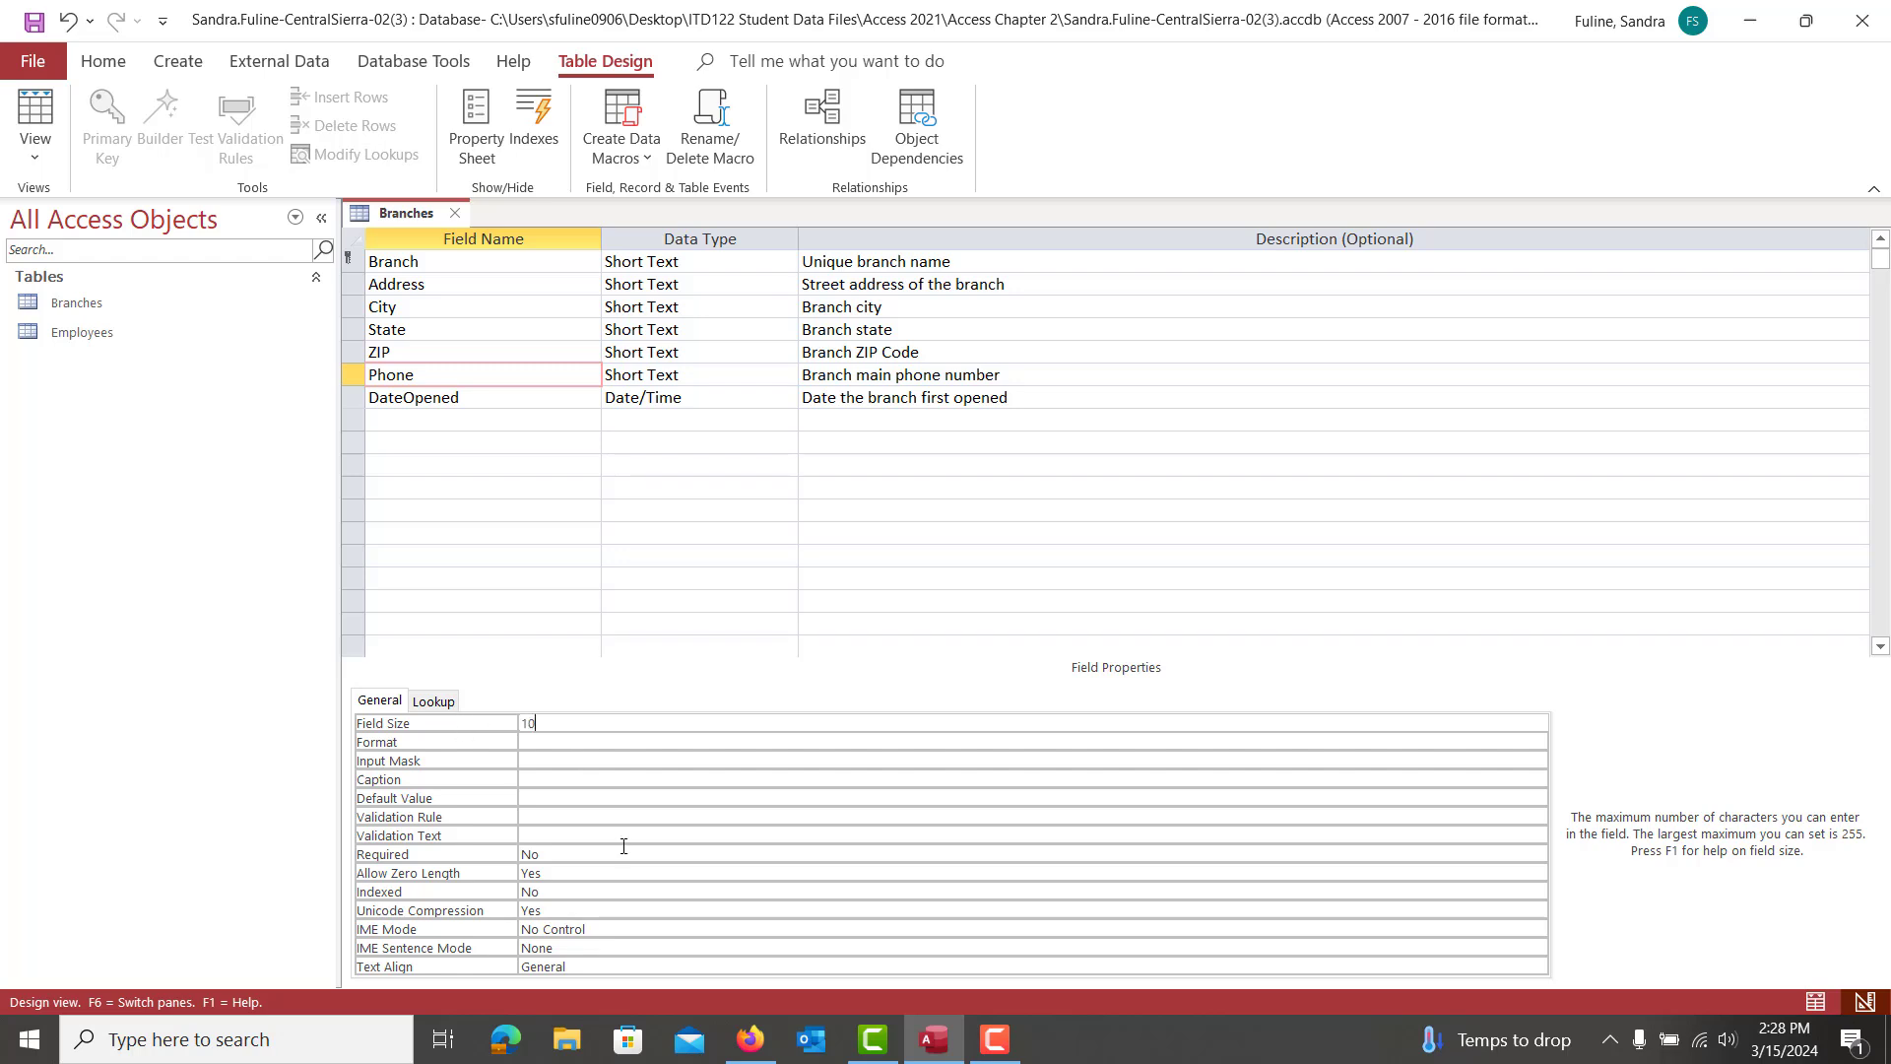
pyautogui.click(568, 859)
pyautogui.doubleClick(479, 861)
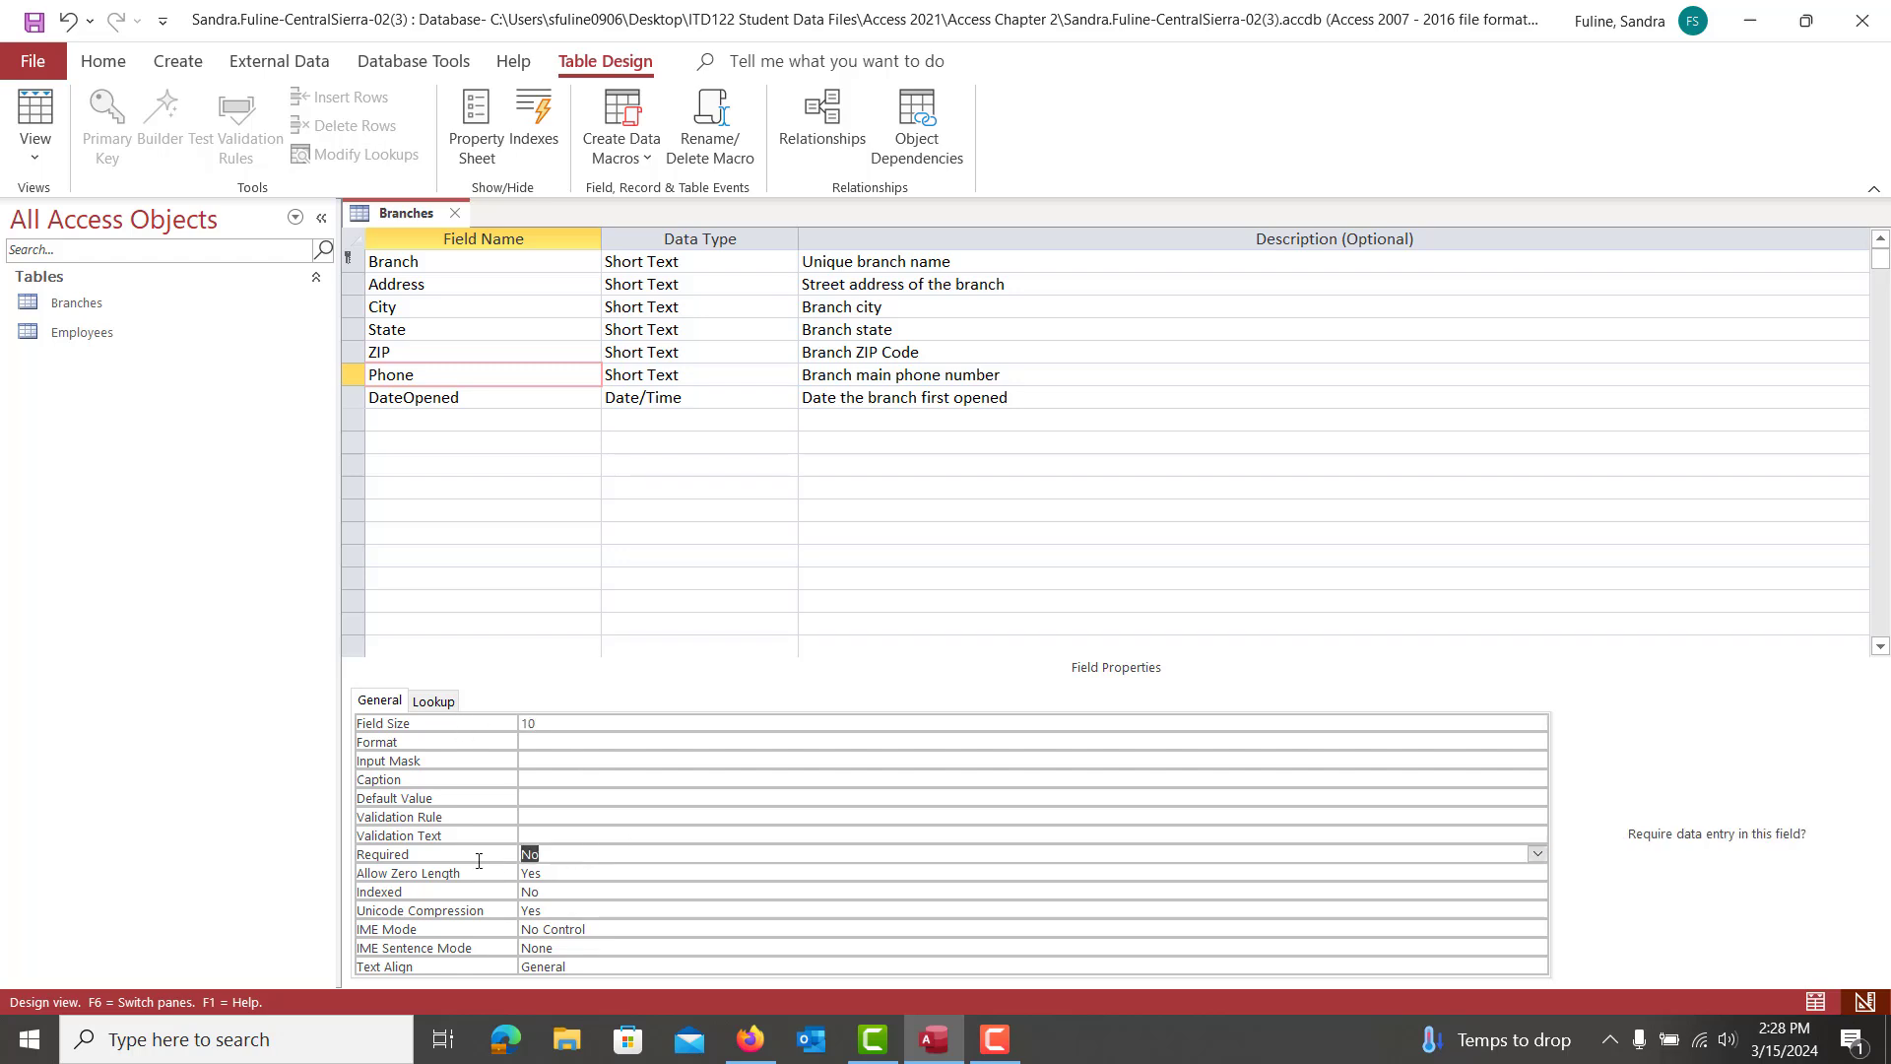
pyautogui.write('es')
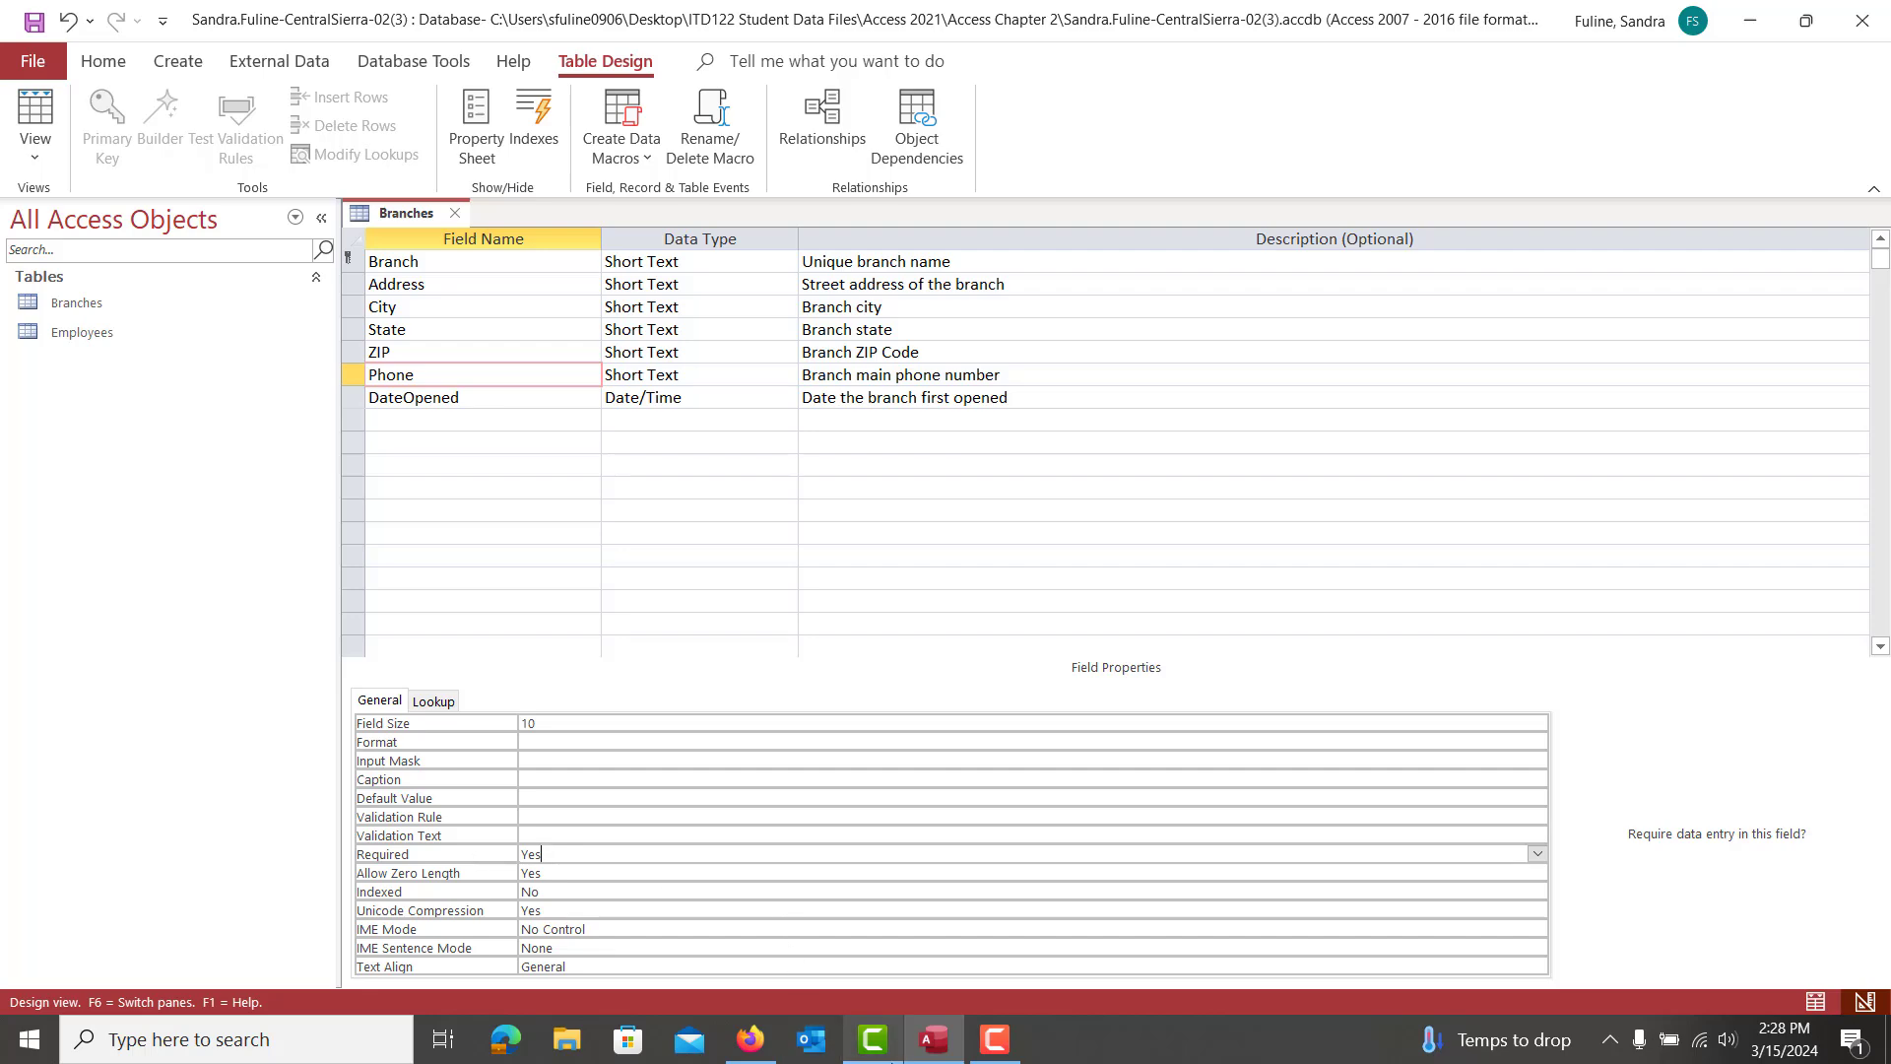
pyautogui.click(745, 1047)
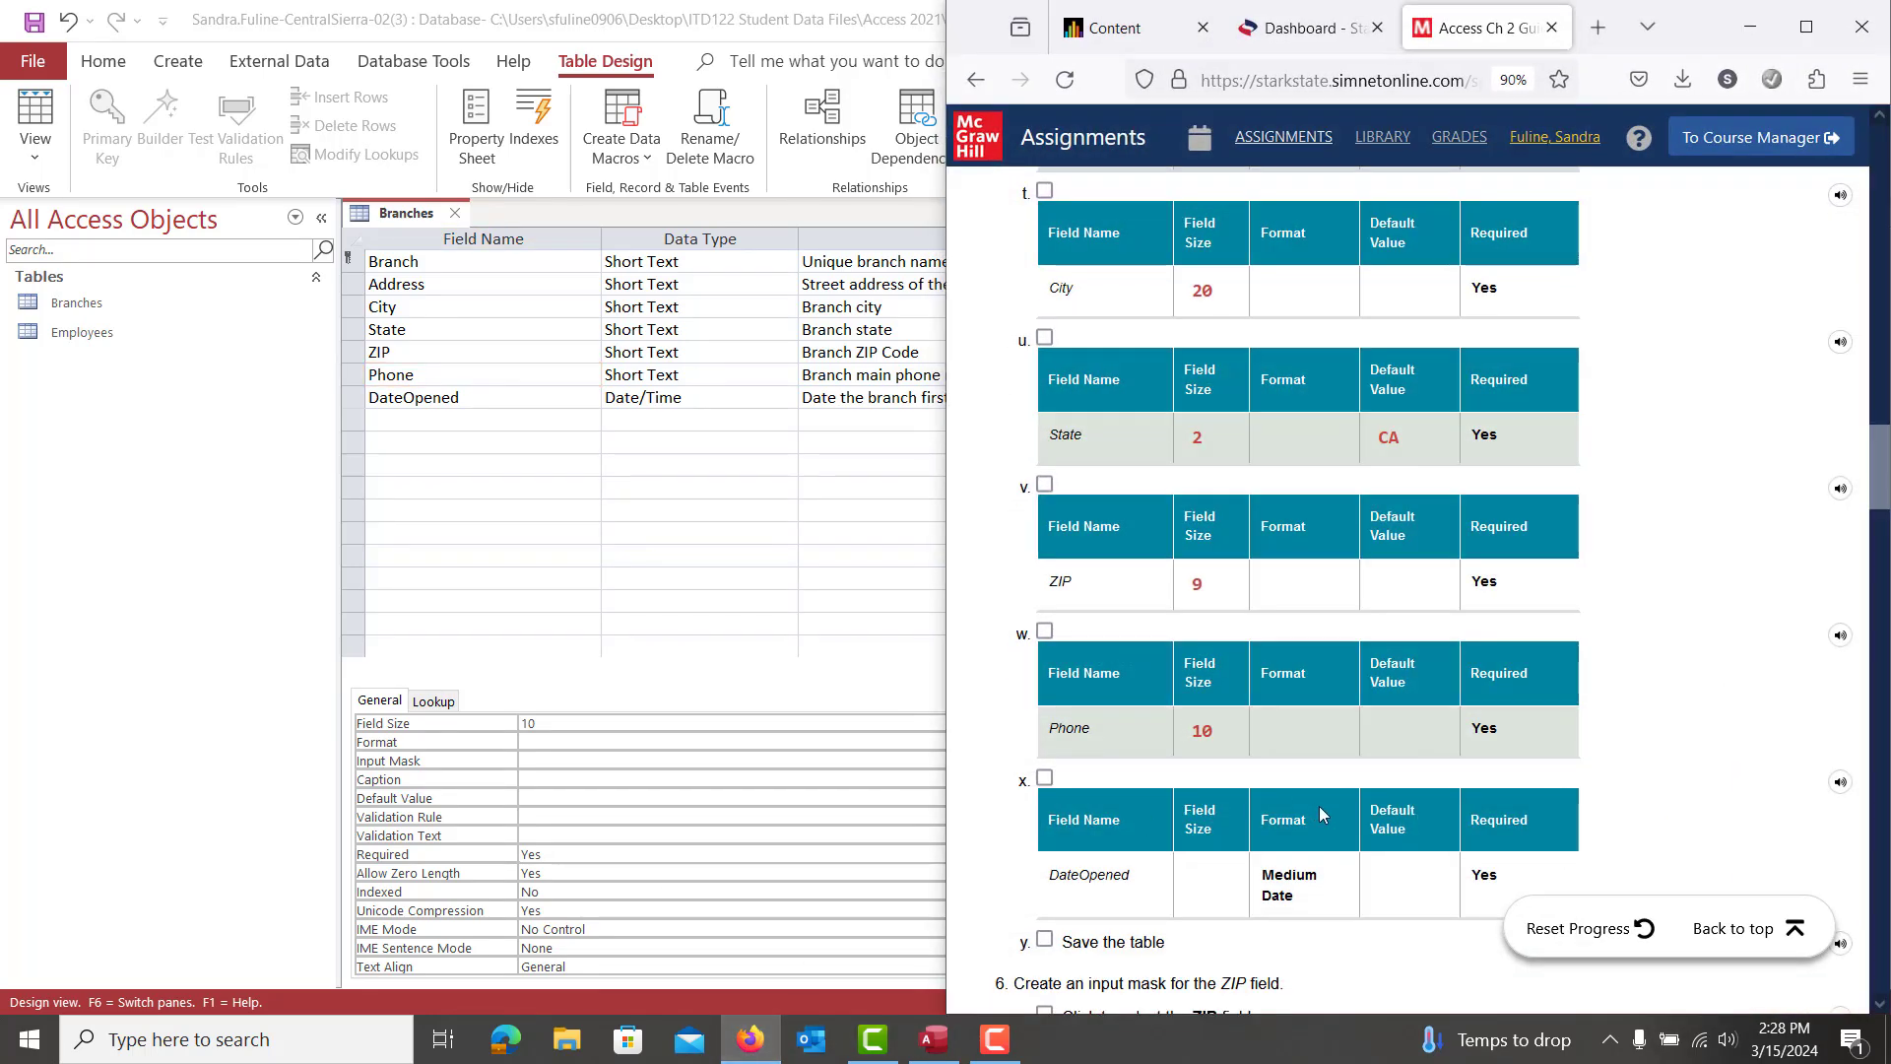
# Format DateOpened as Medium Date and make it required
pyautogui.scroll(-2, 1320, 808)
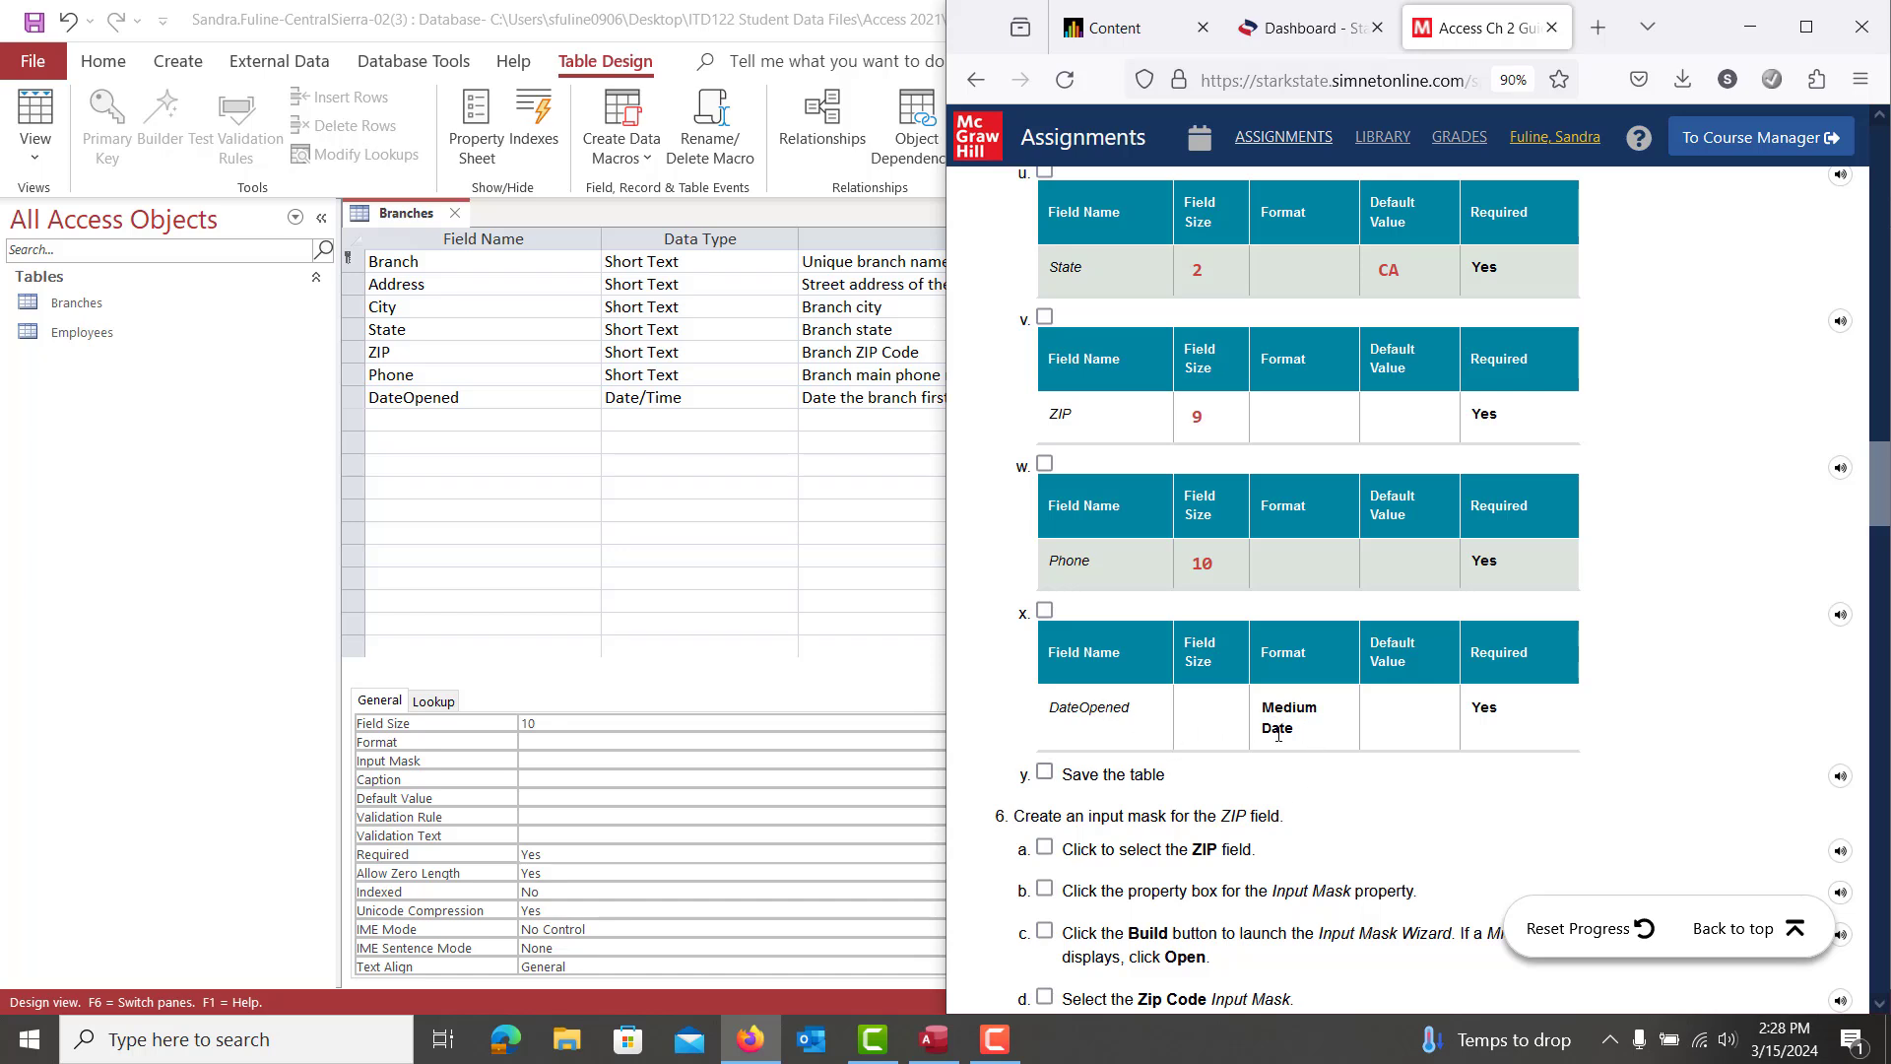
pyautogui.click(493, 396)
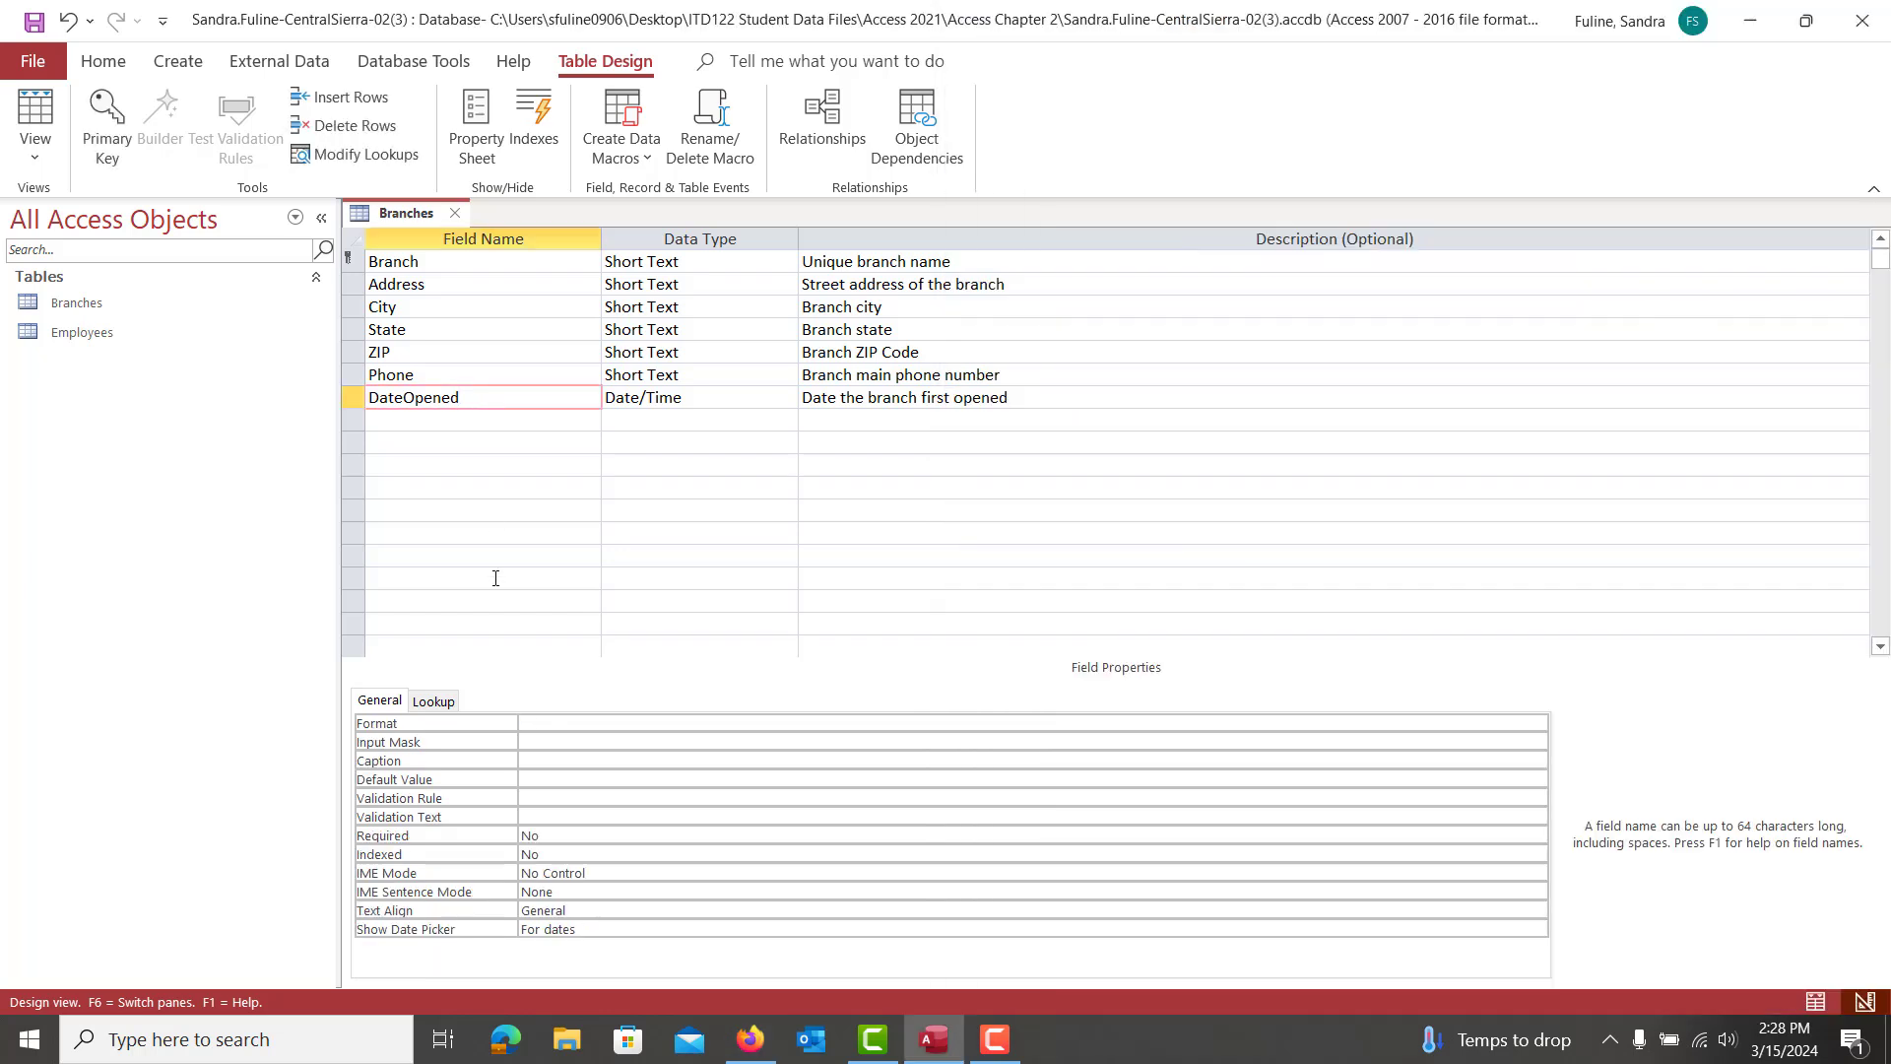
pyautogui.click(552, 725)
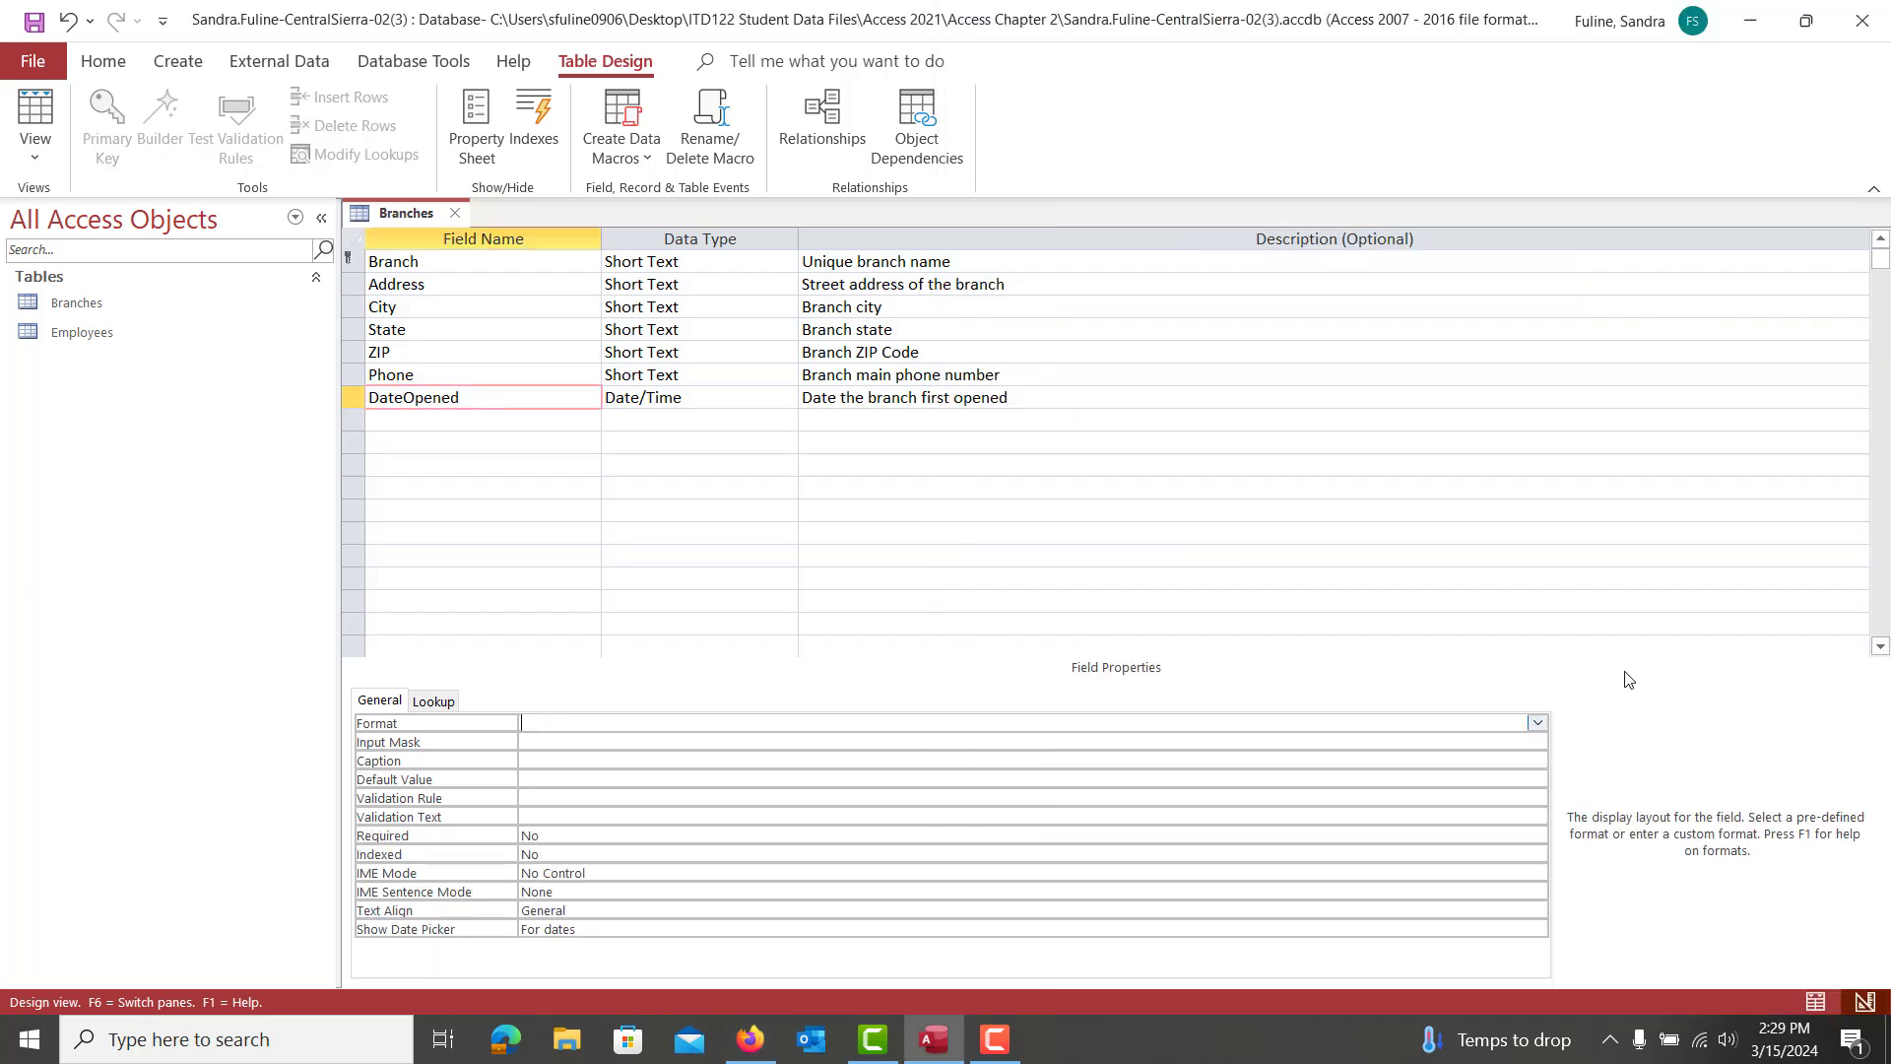
pyautogui.click(1537, 723)
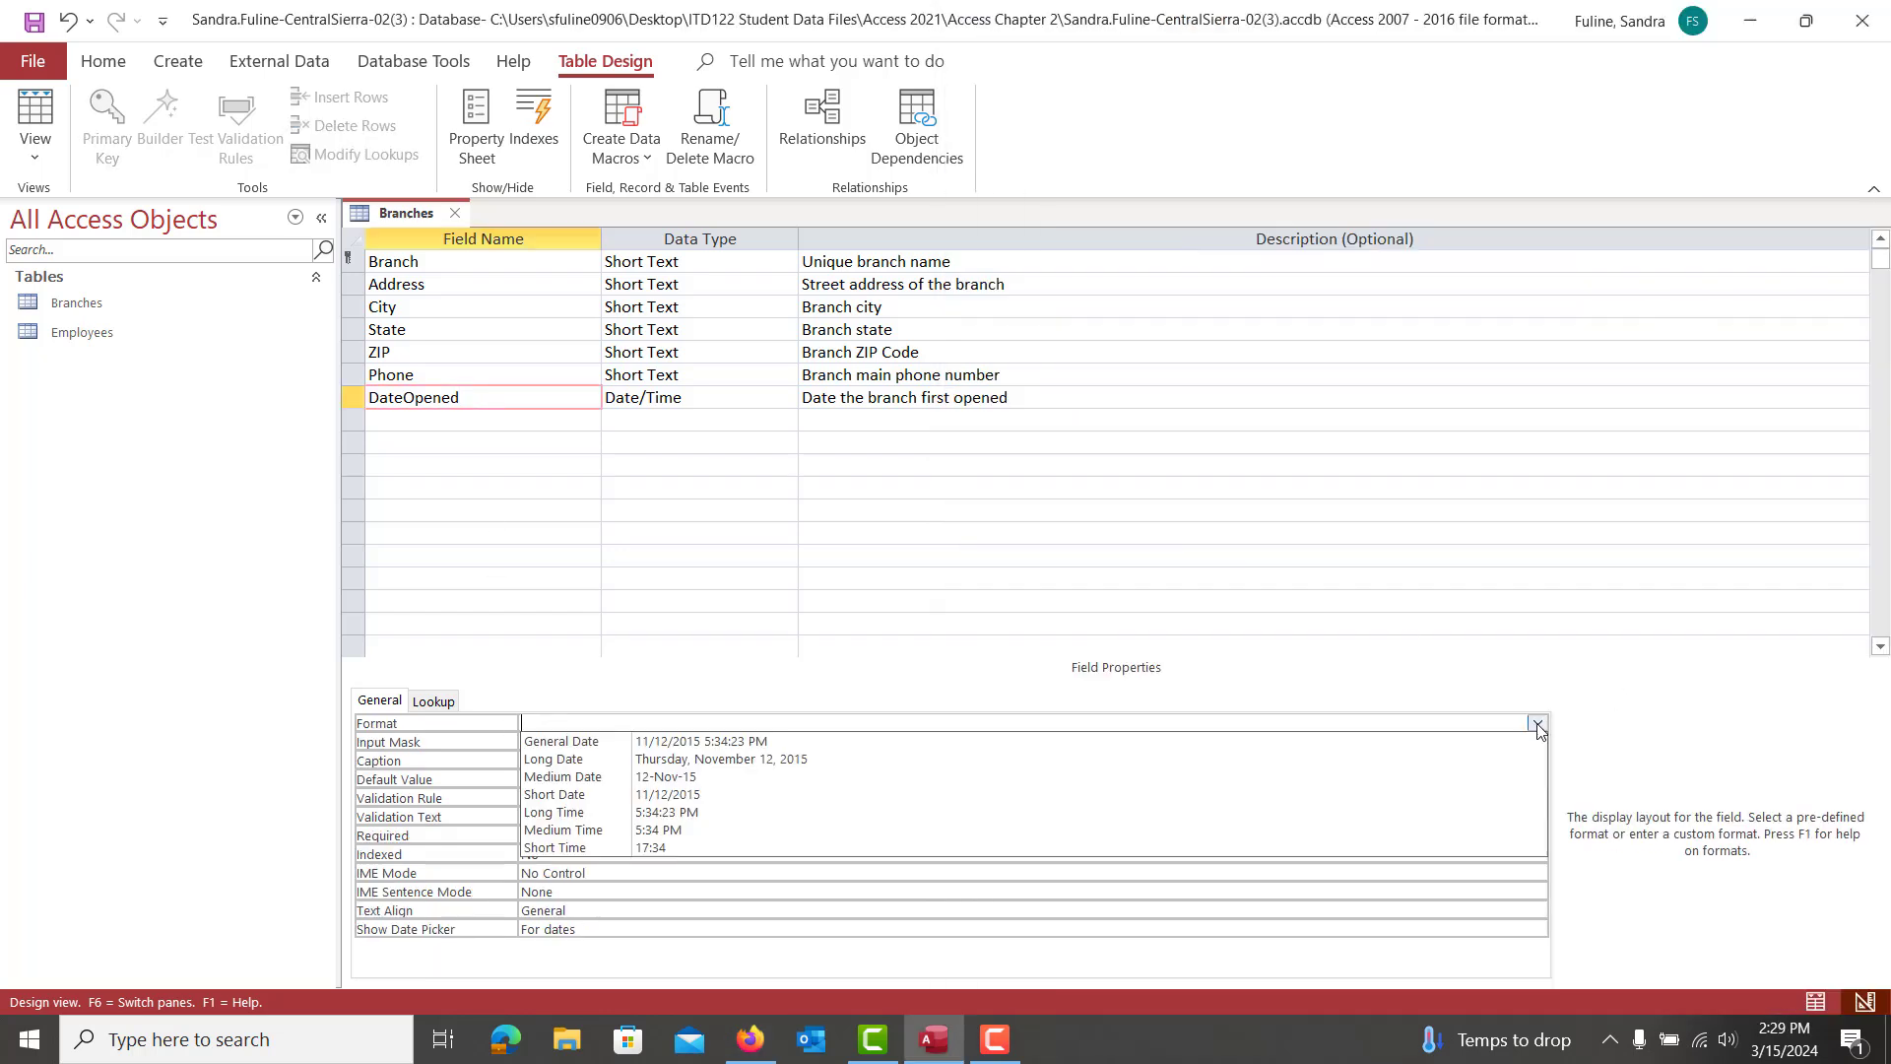
pyautogui.click(540, 777)
pyautogui.click(551, 837)
pyautogui.write('ye')
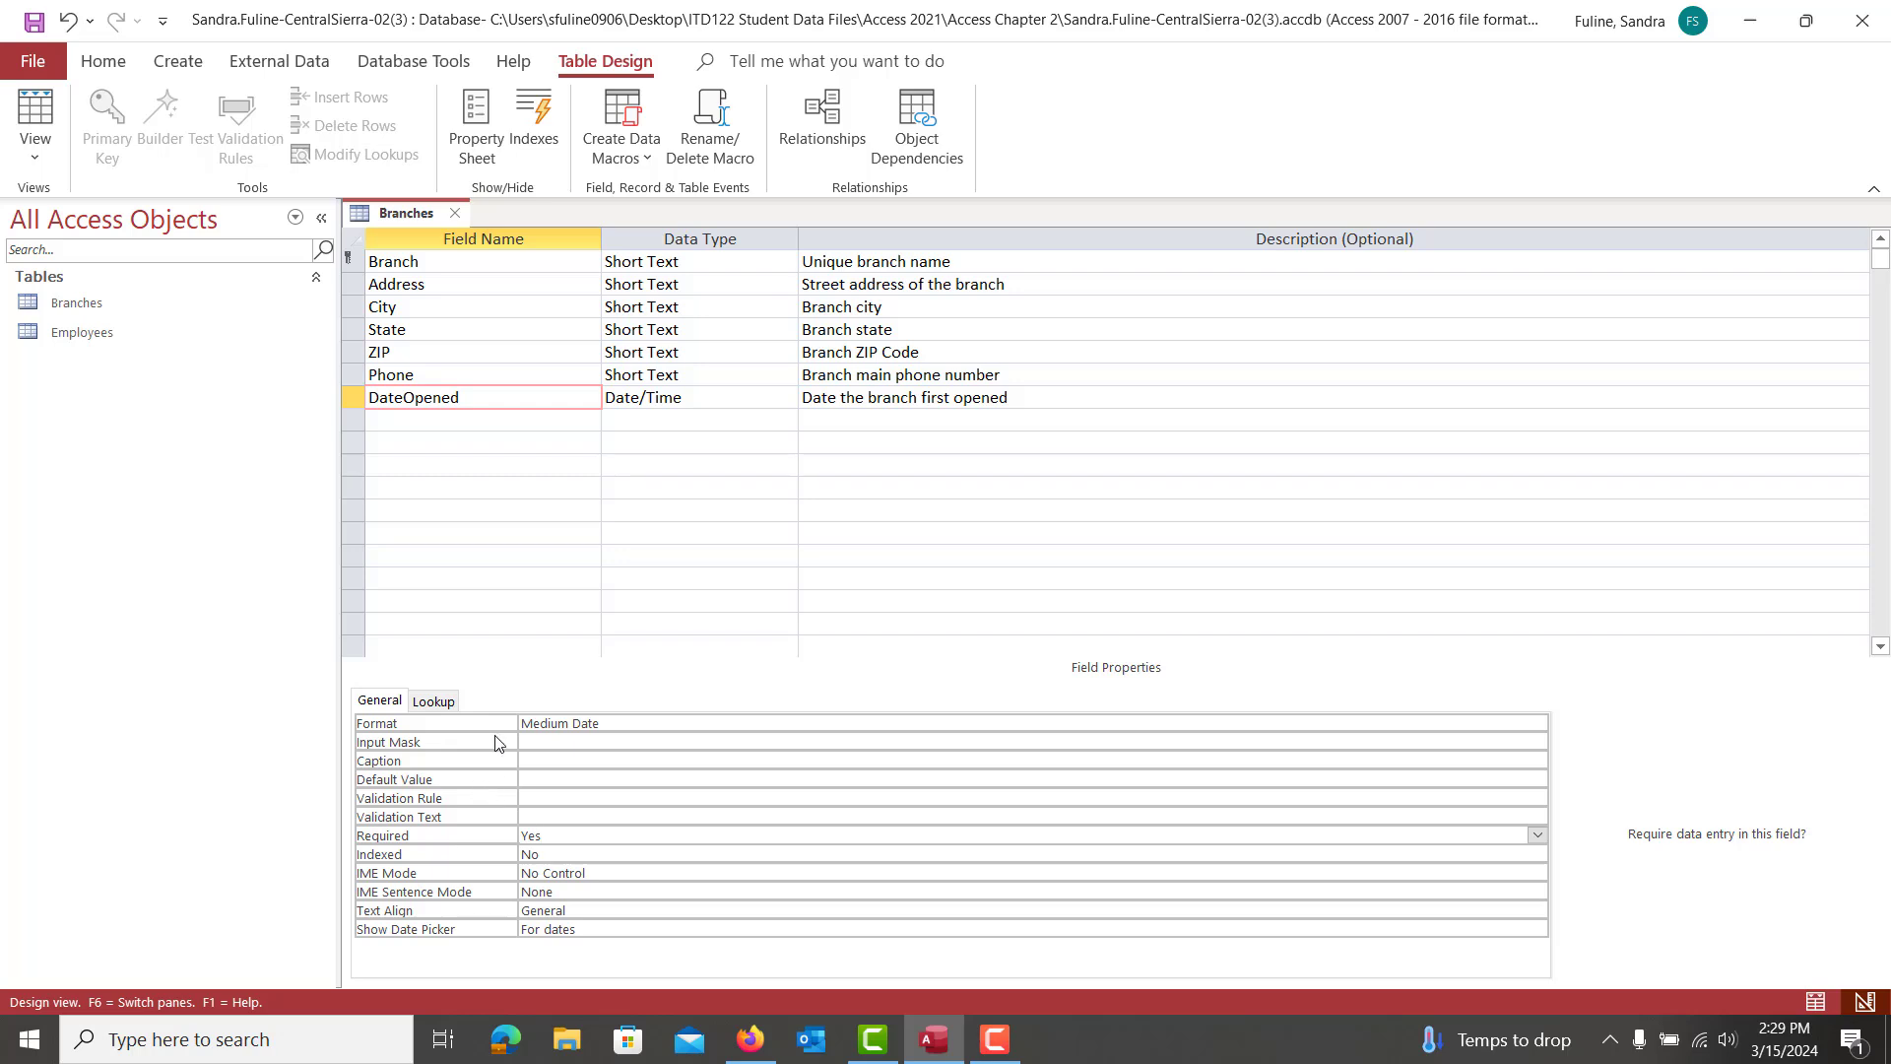
# Set the State field's Default Value to CA
pyautogui.click(423, 335)
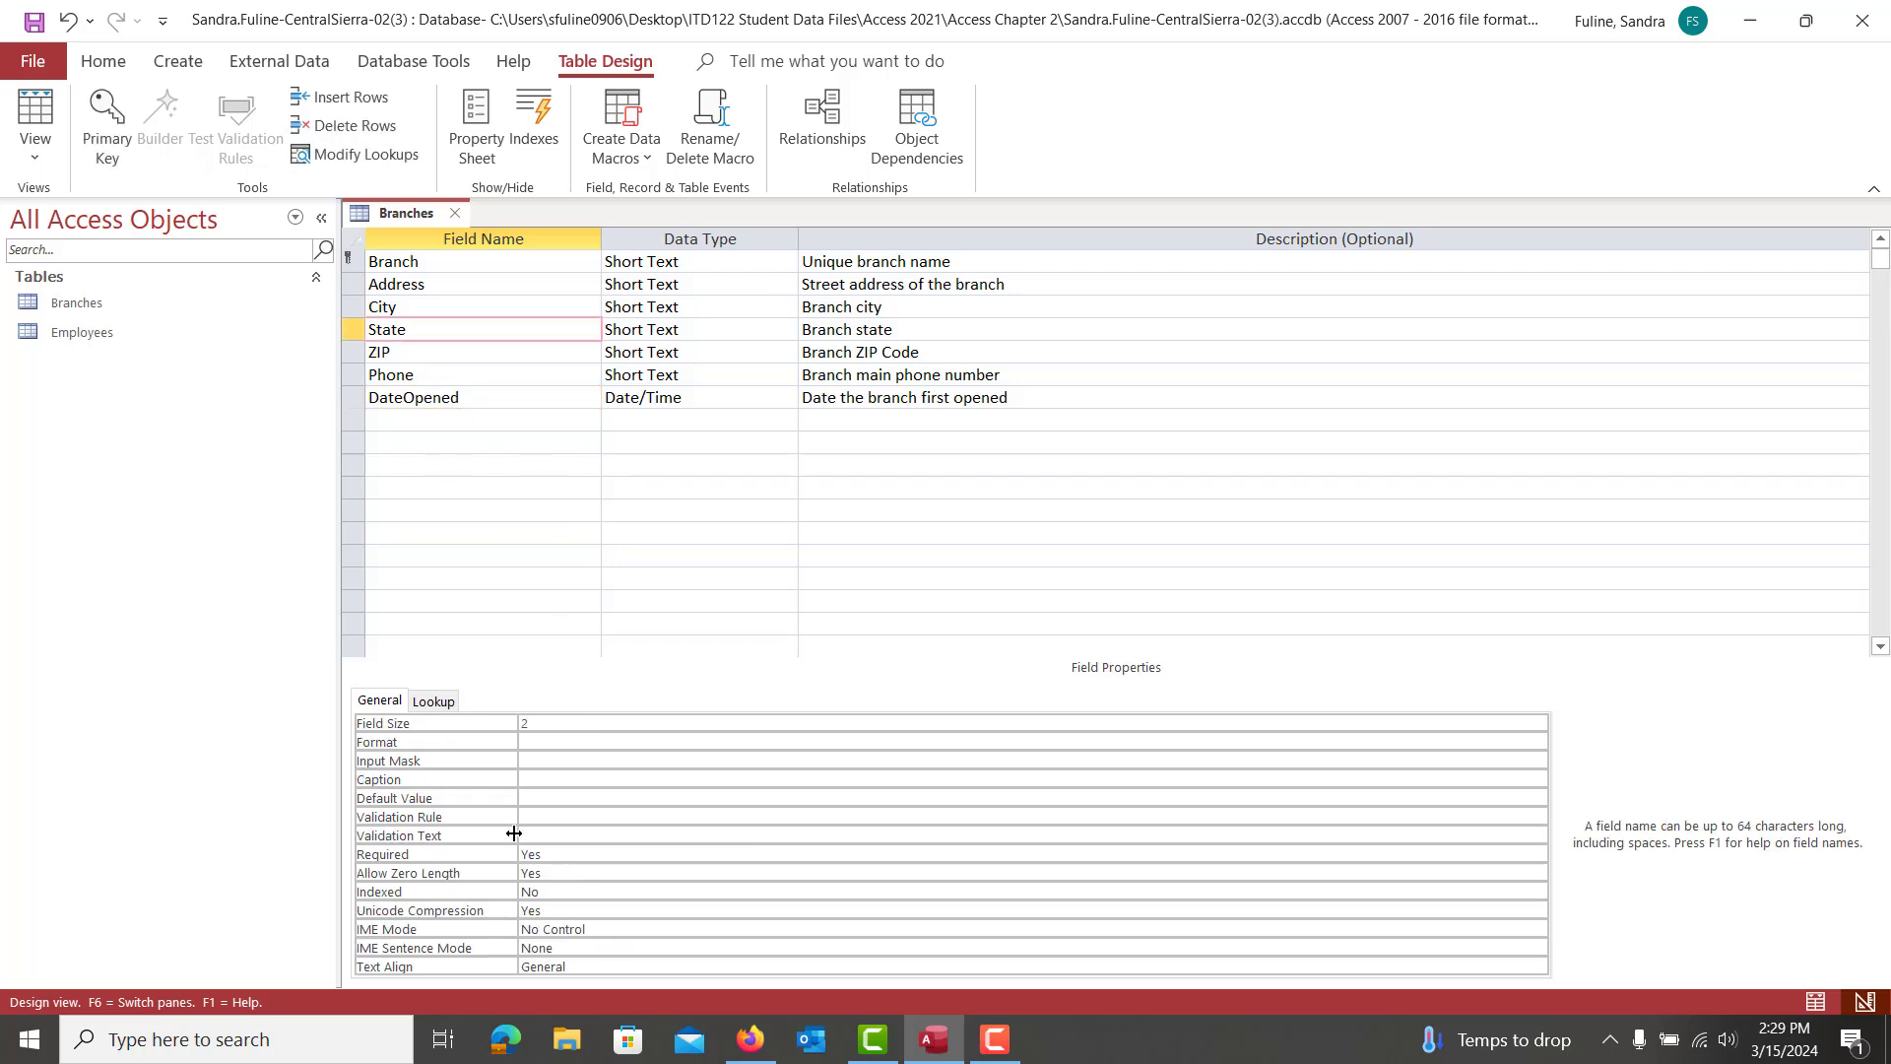
pyautogui.click(527, 798)
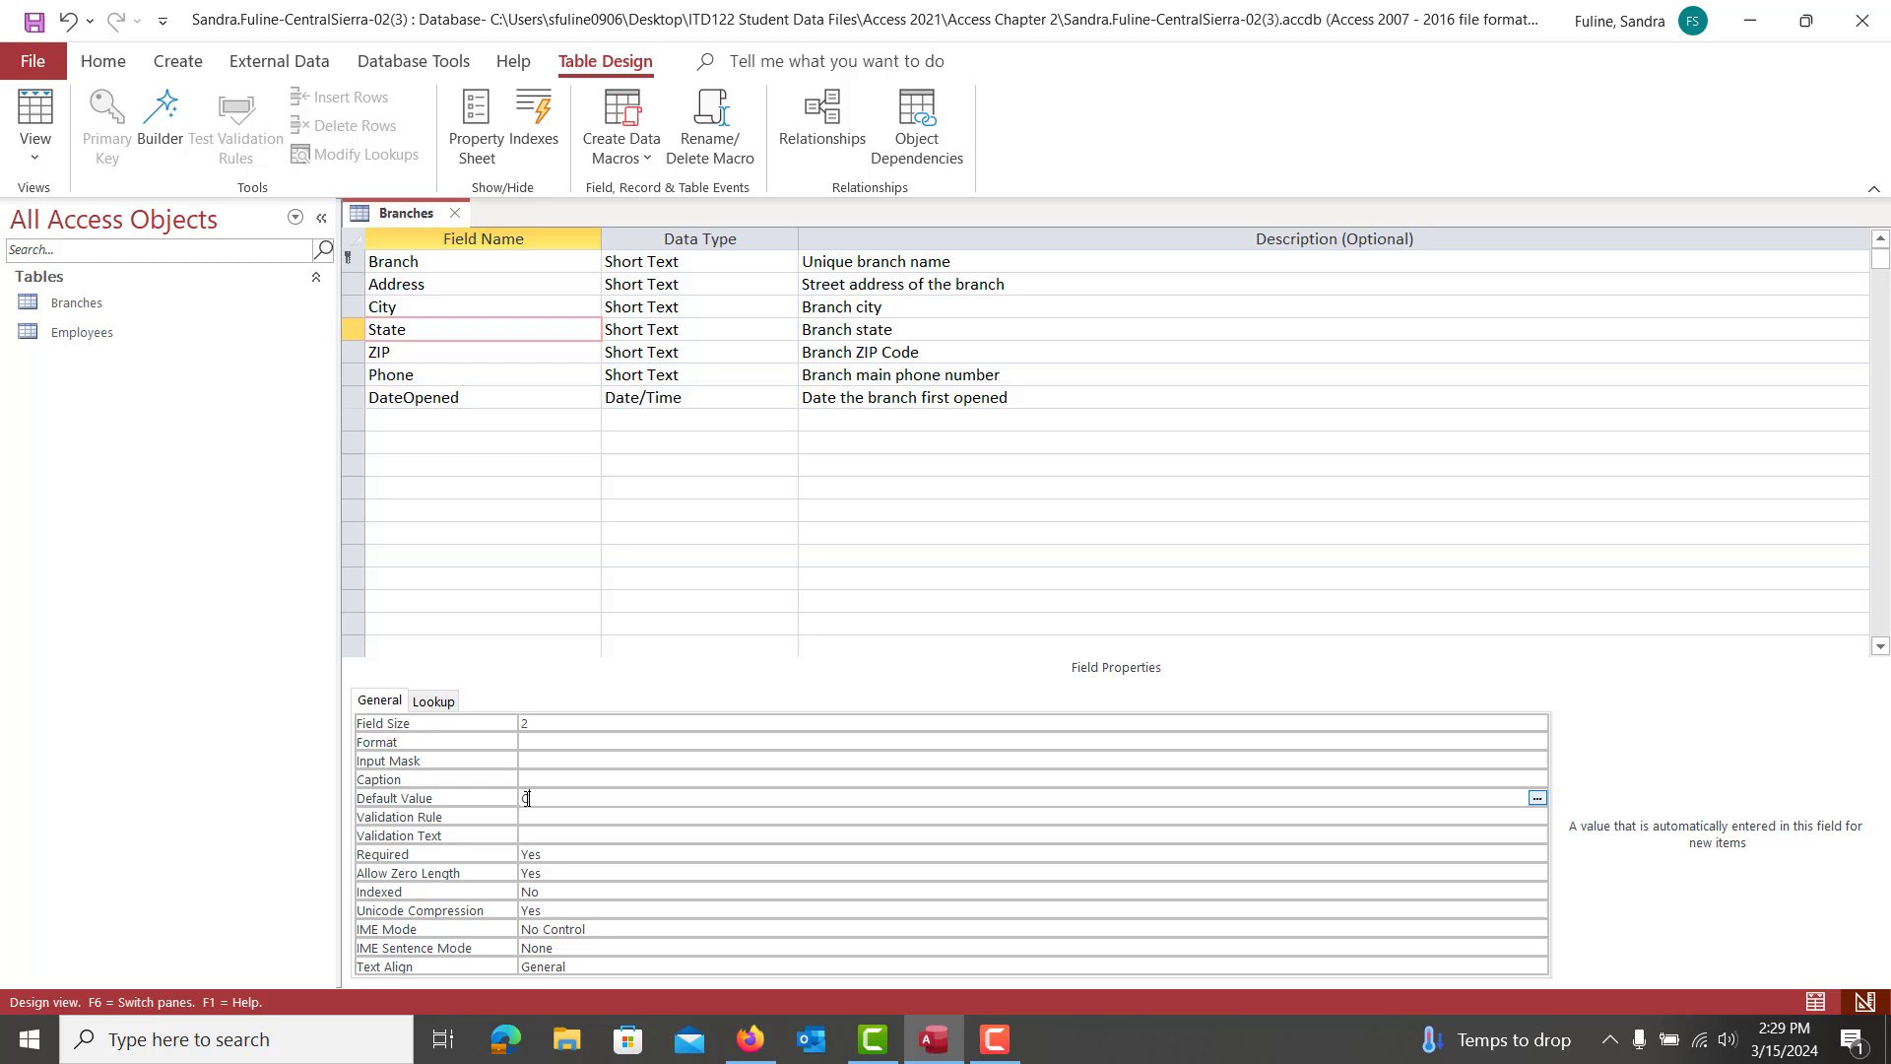
pyautogui.click(499, 393)
pyautogui.click(457, 326)
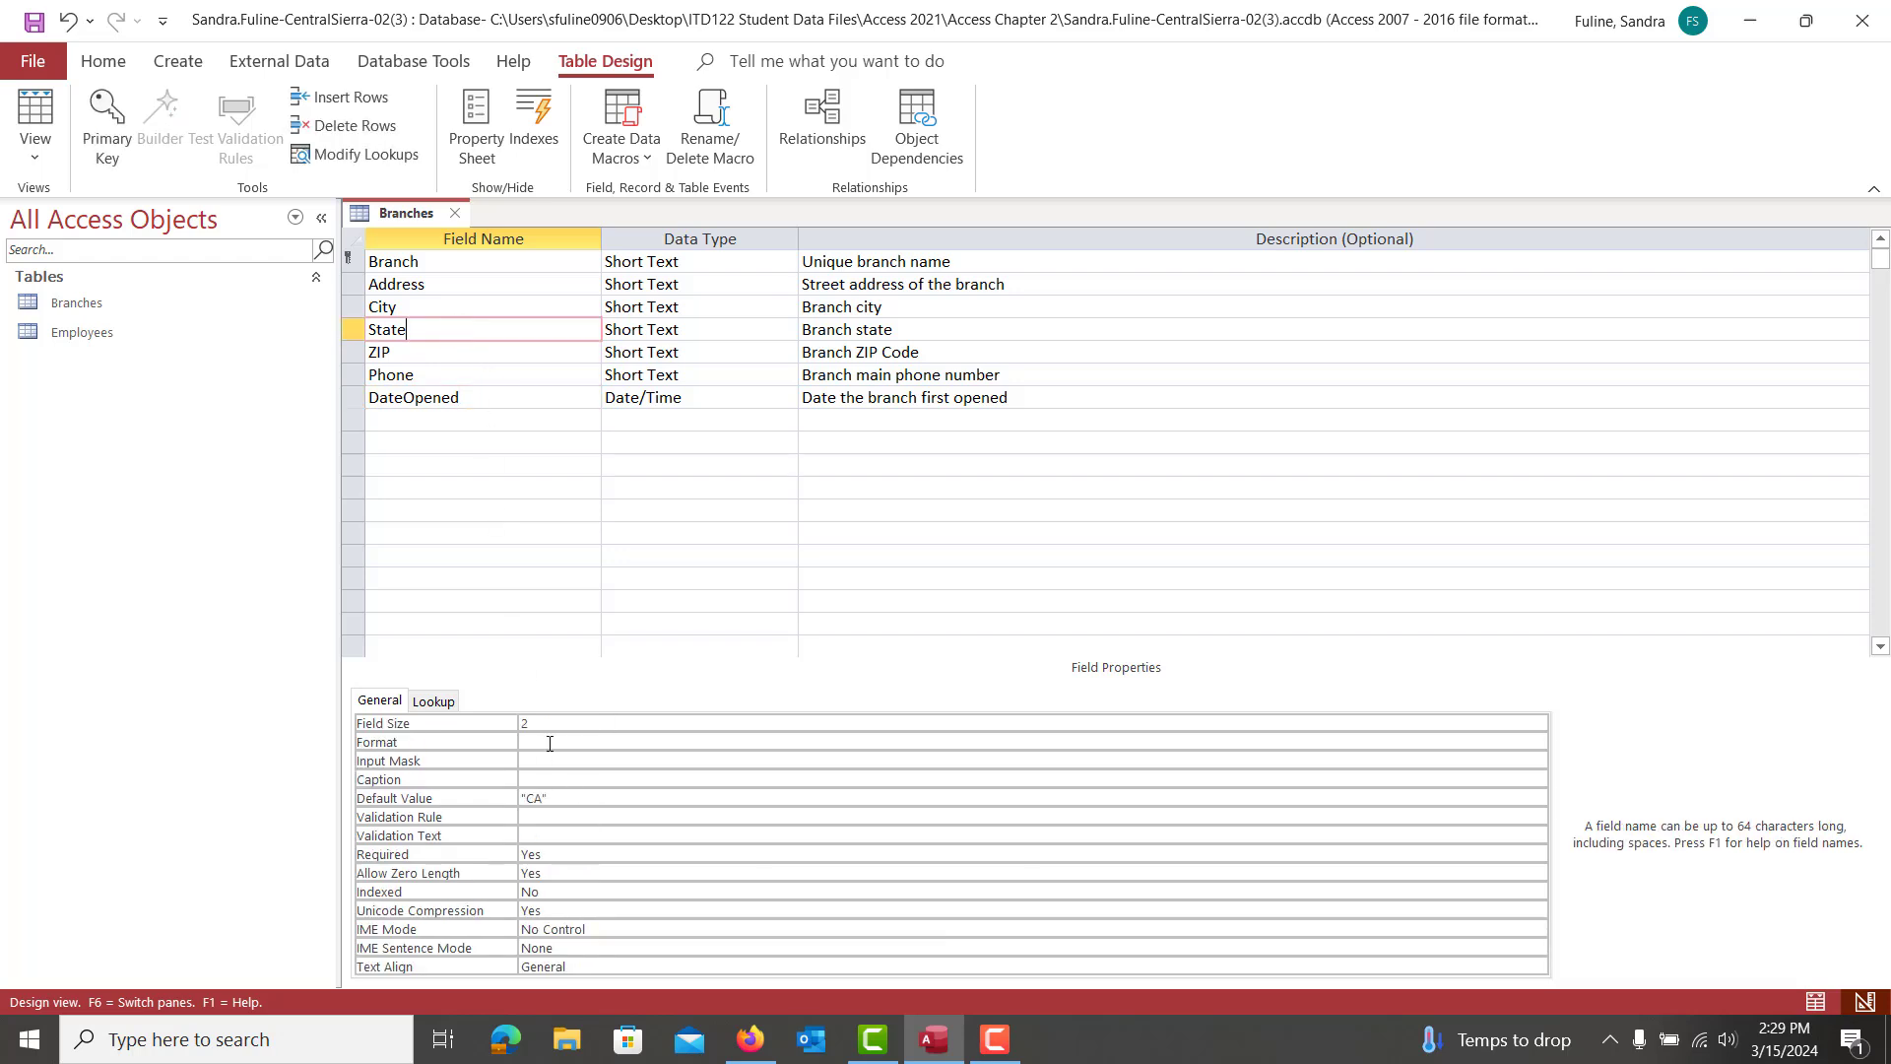
# Scroll the SIMnet instructions to step 6 on the ZIP input mask
pyautogui.click(753, 1046)
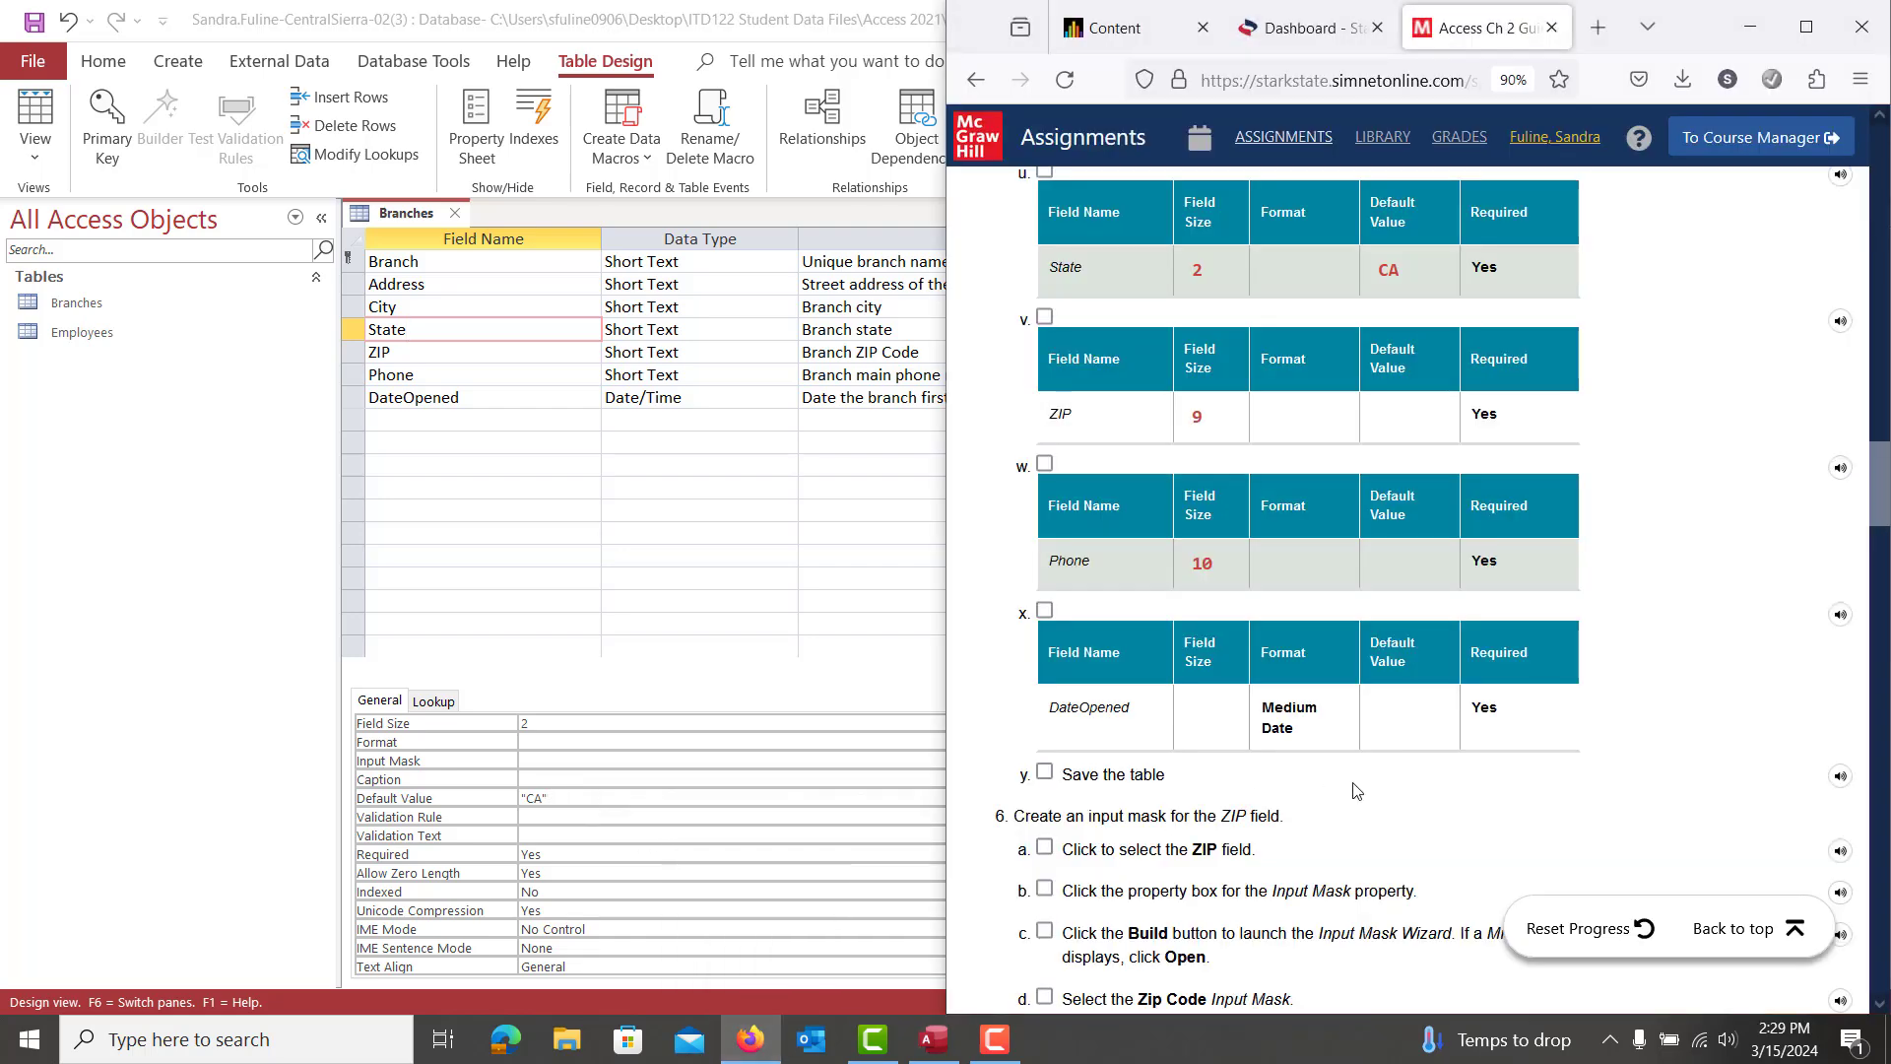
pyautogui.scroll(-3, 1392, 788)
pyautogui.scroll(-2, 1392, 788)
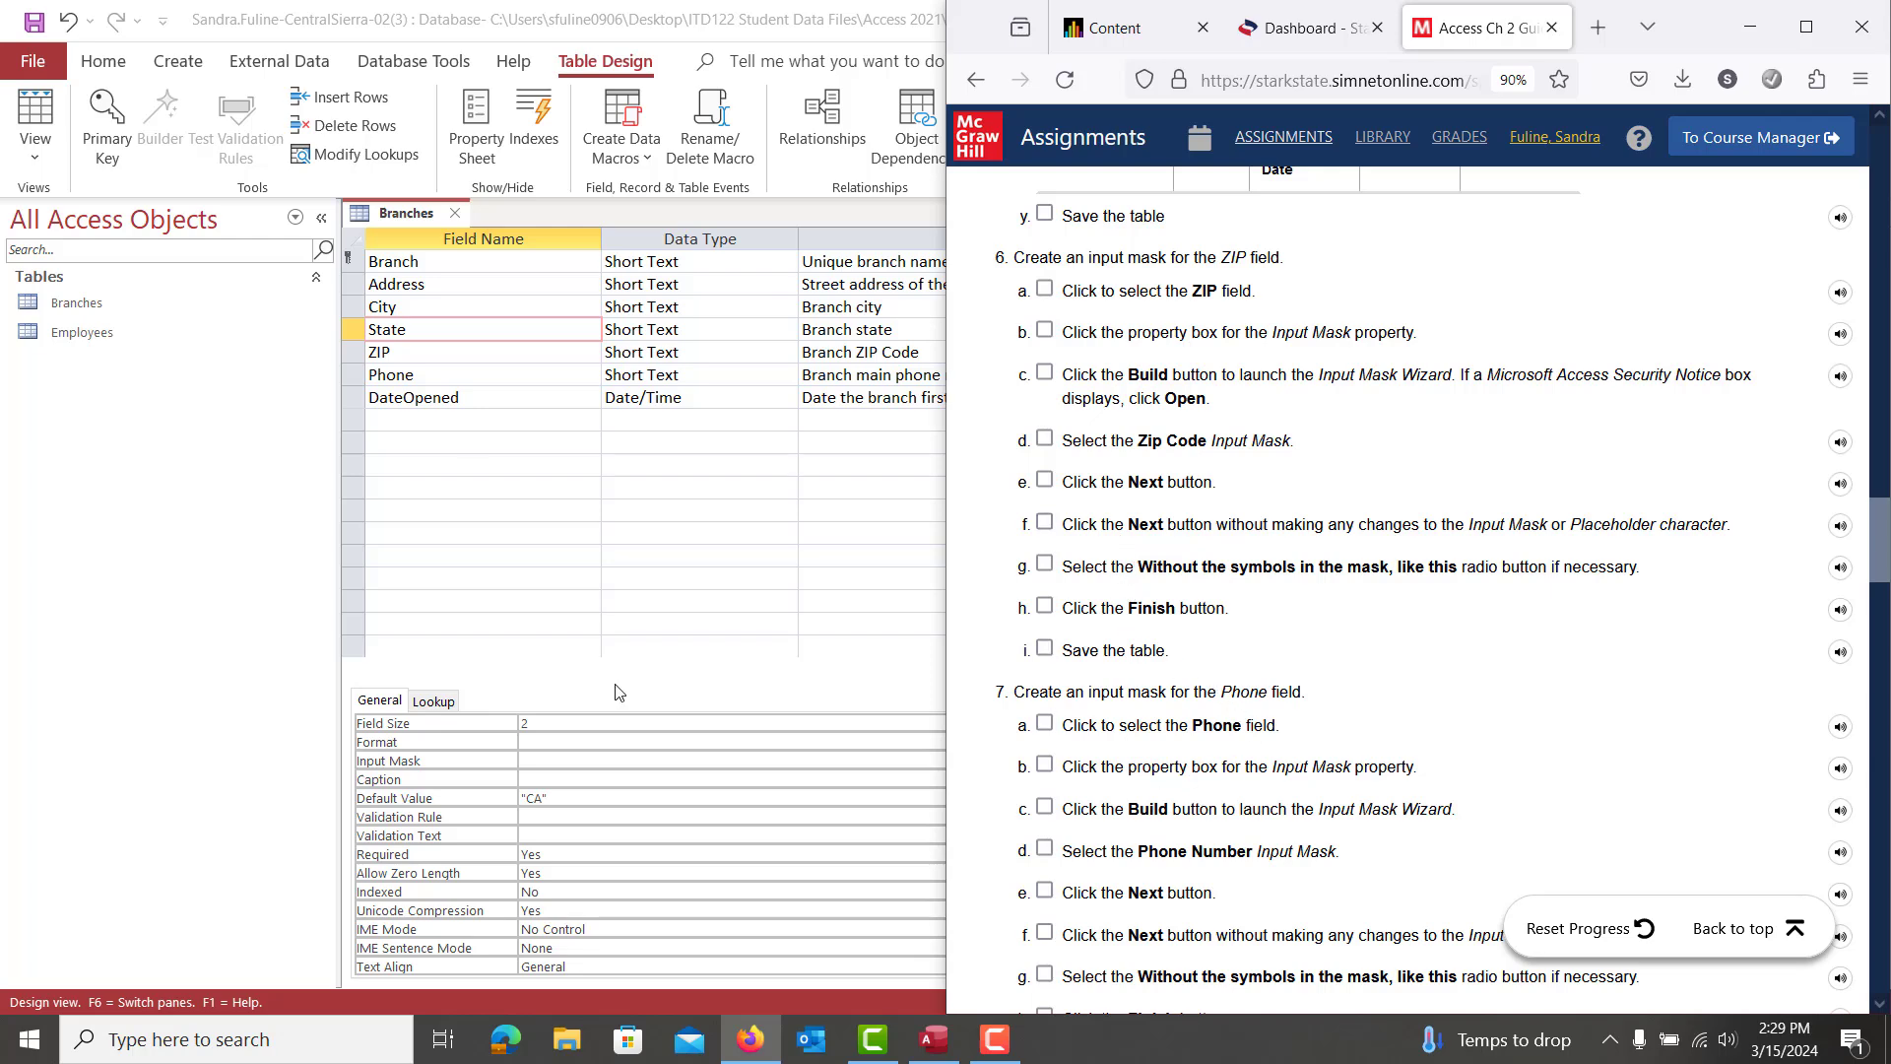
# Apply the Zip Code input mask (00000-9999) to the ZIP field using the Input Mask Wizard
pyautogui.click(427, 354)
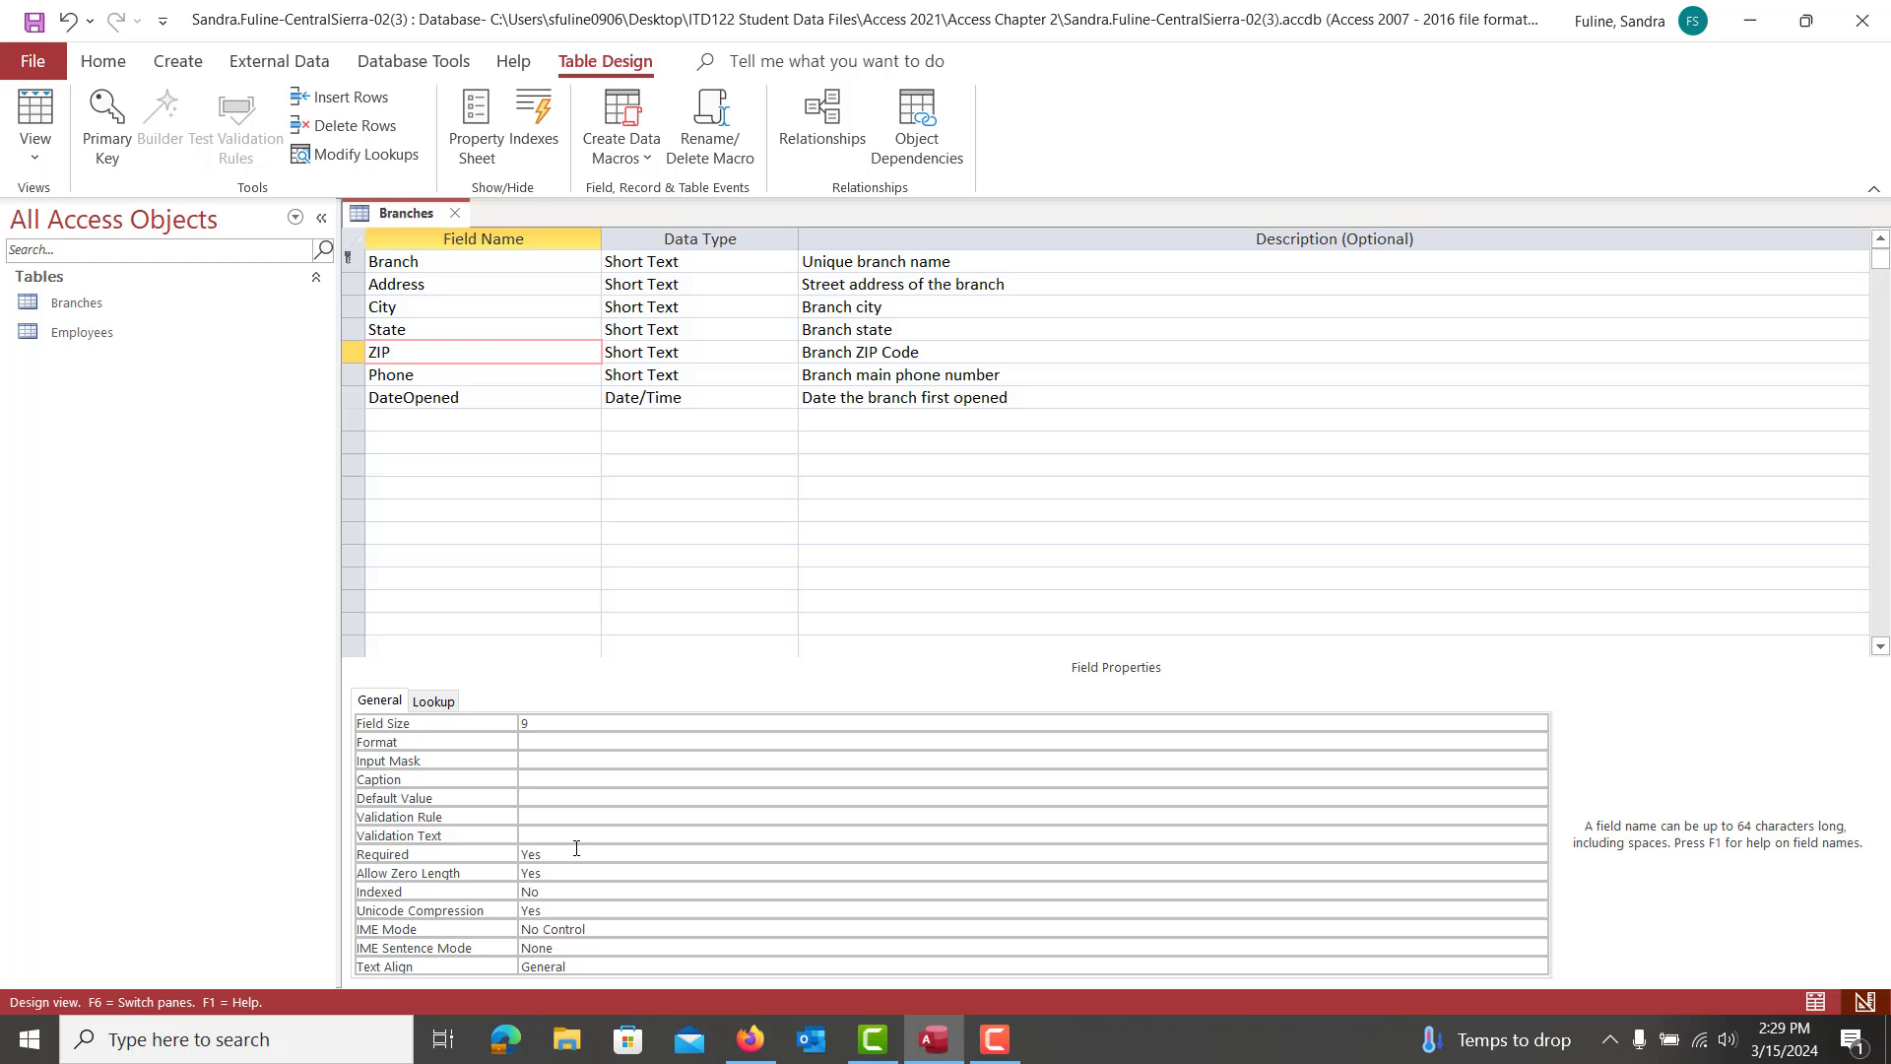
pyautogui.click(553, 758)
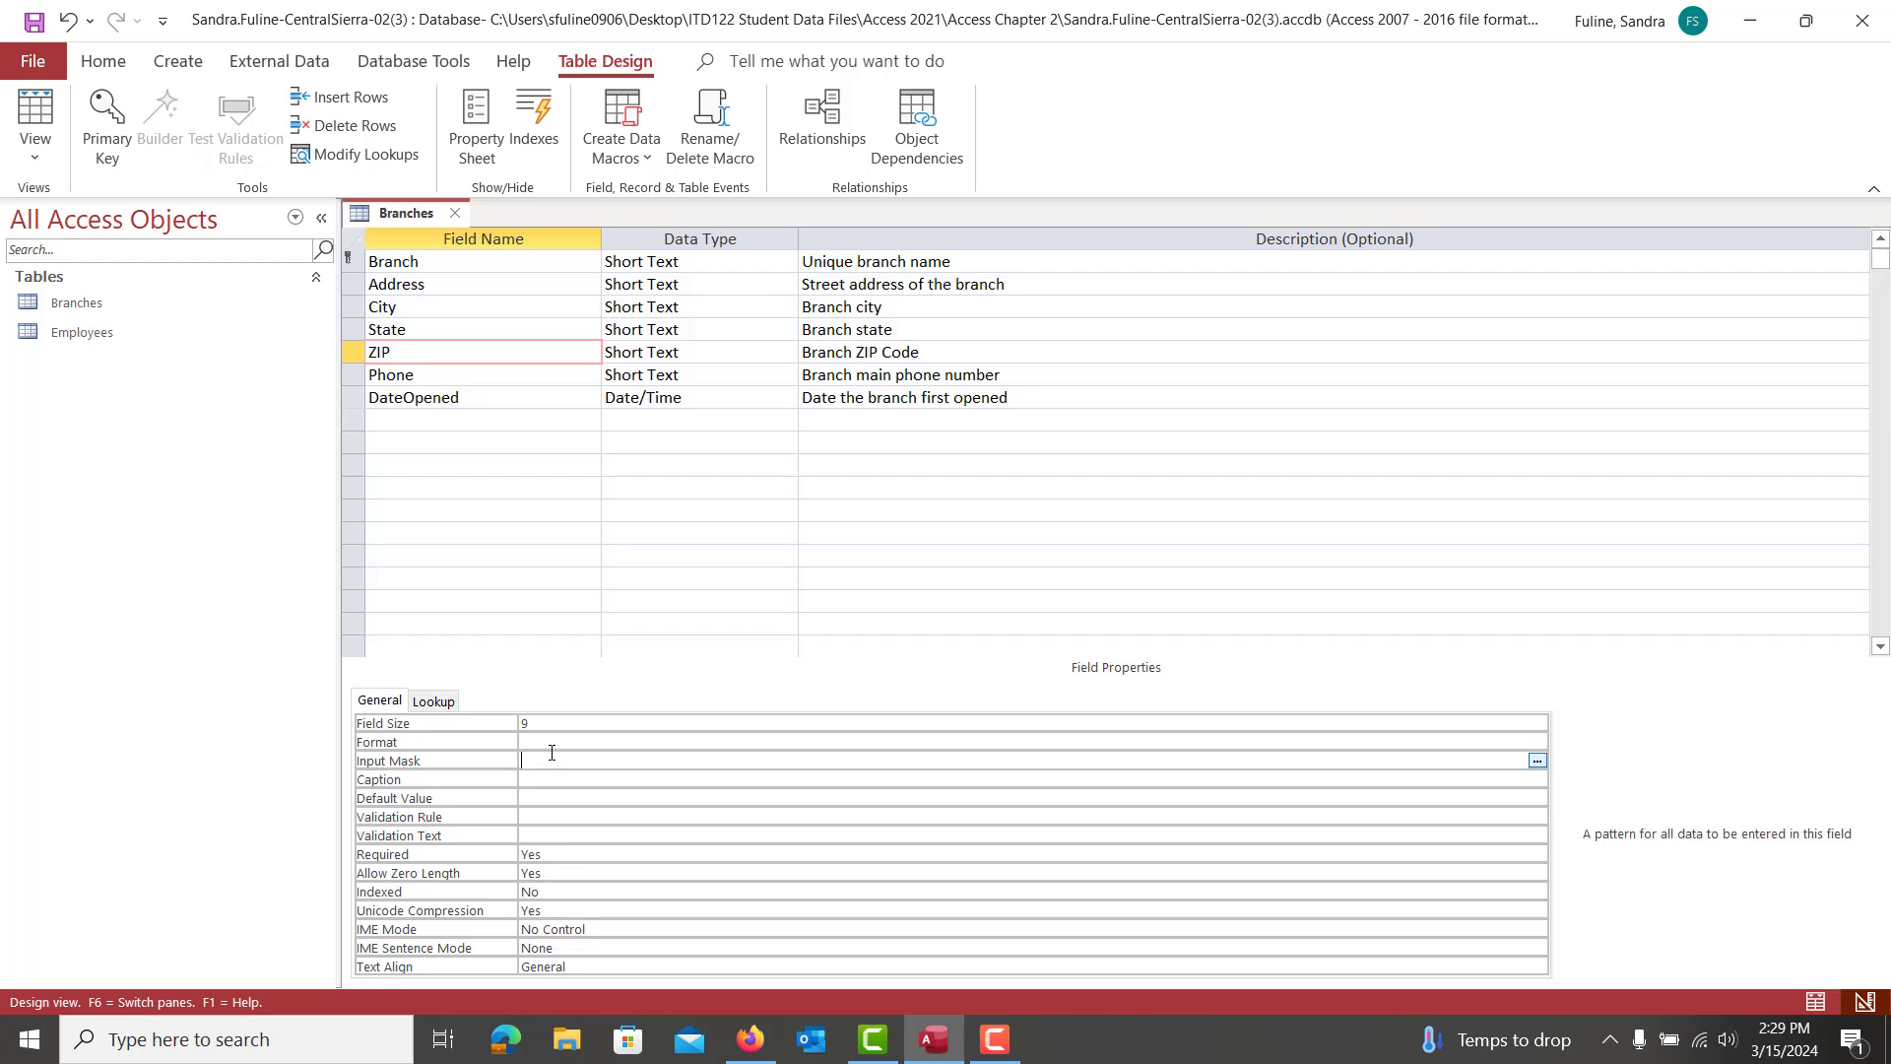
pyautogui.click(1537, 762)
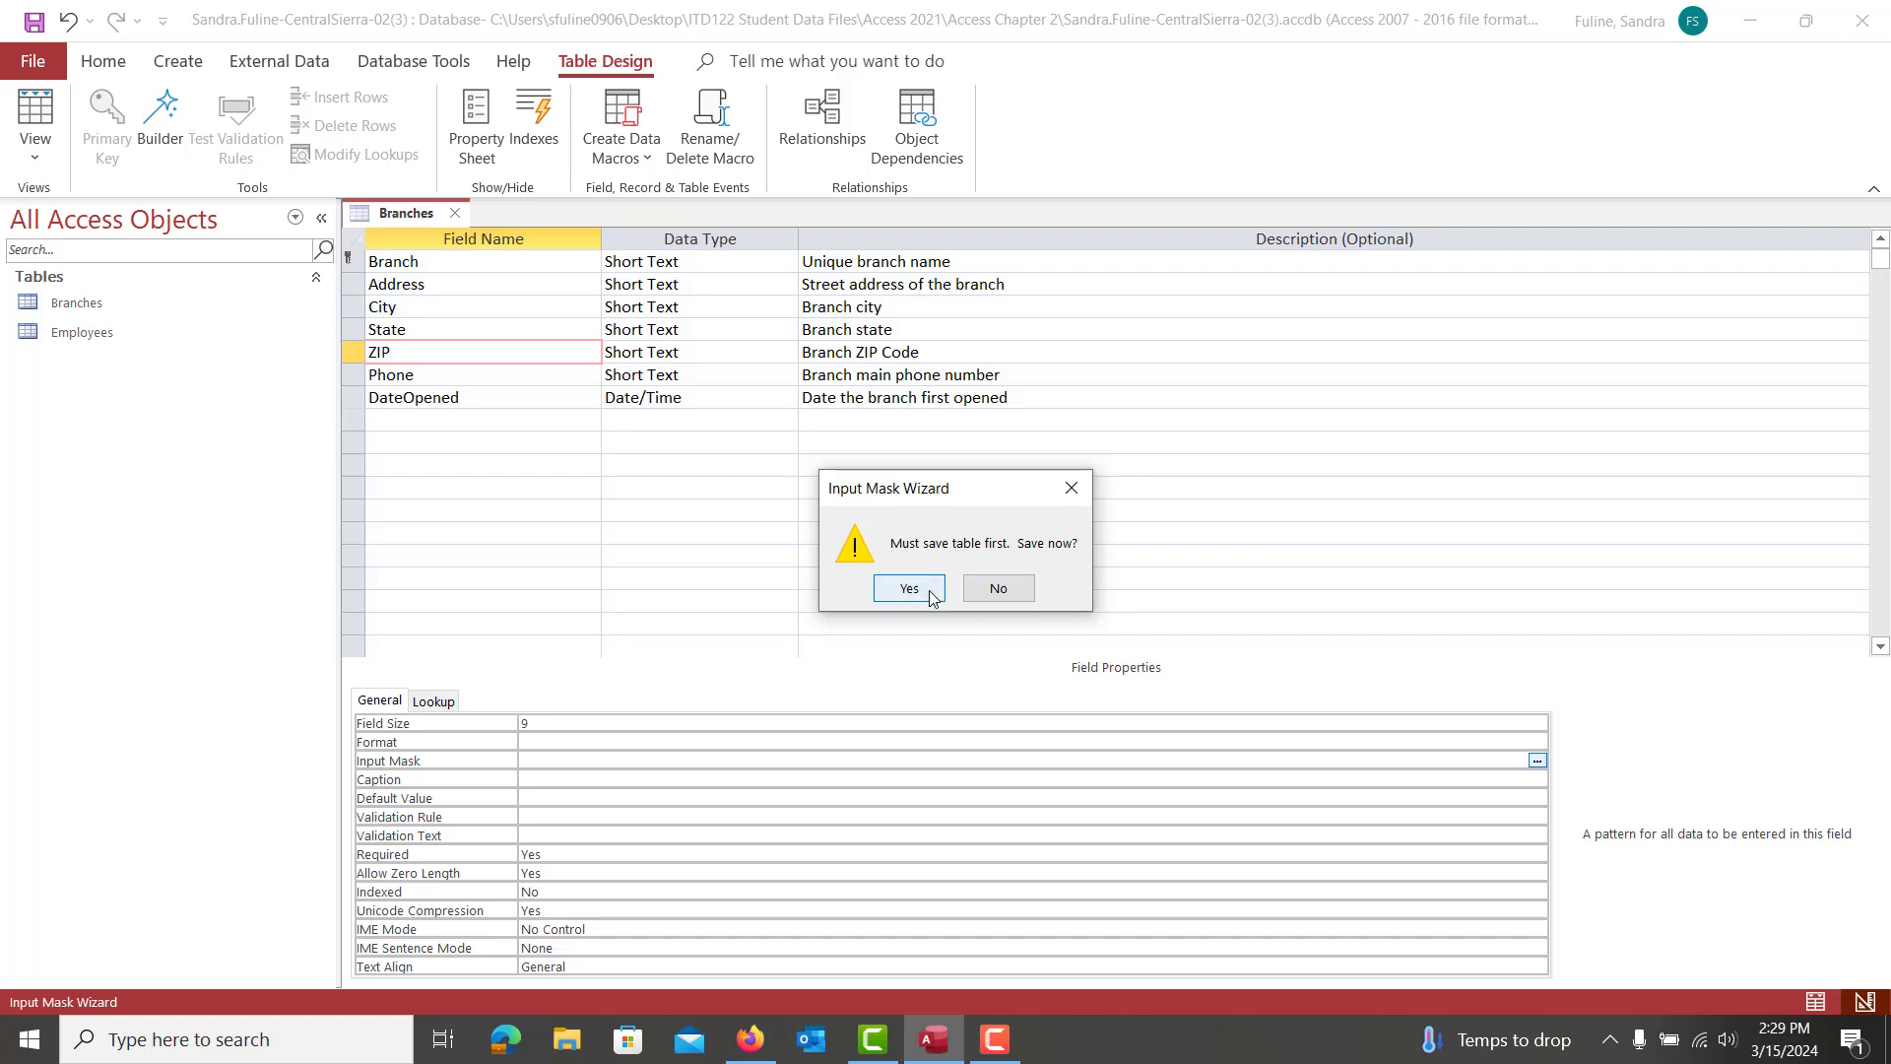
pyautogui.click(908, 589)
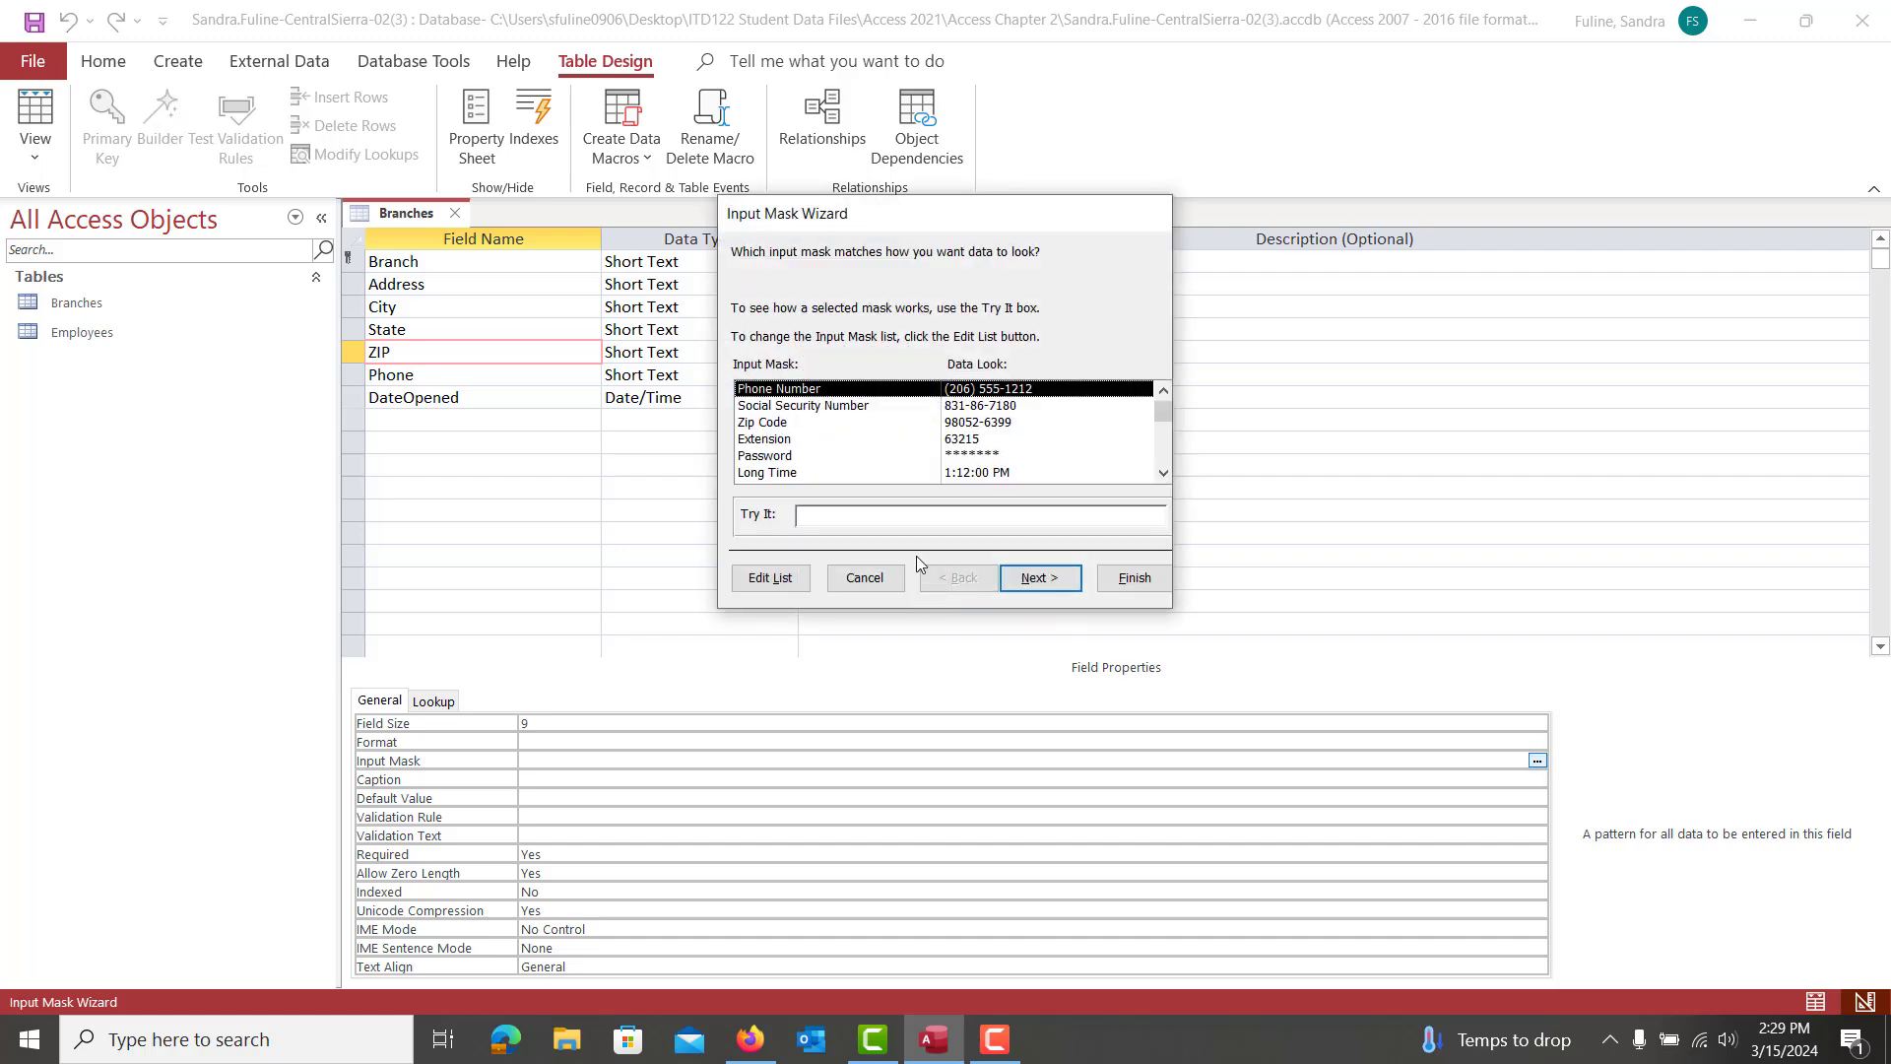
pyautogui.click(816, 424)
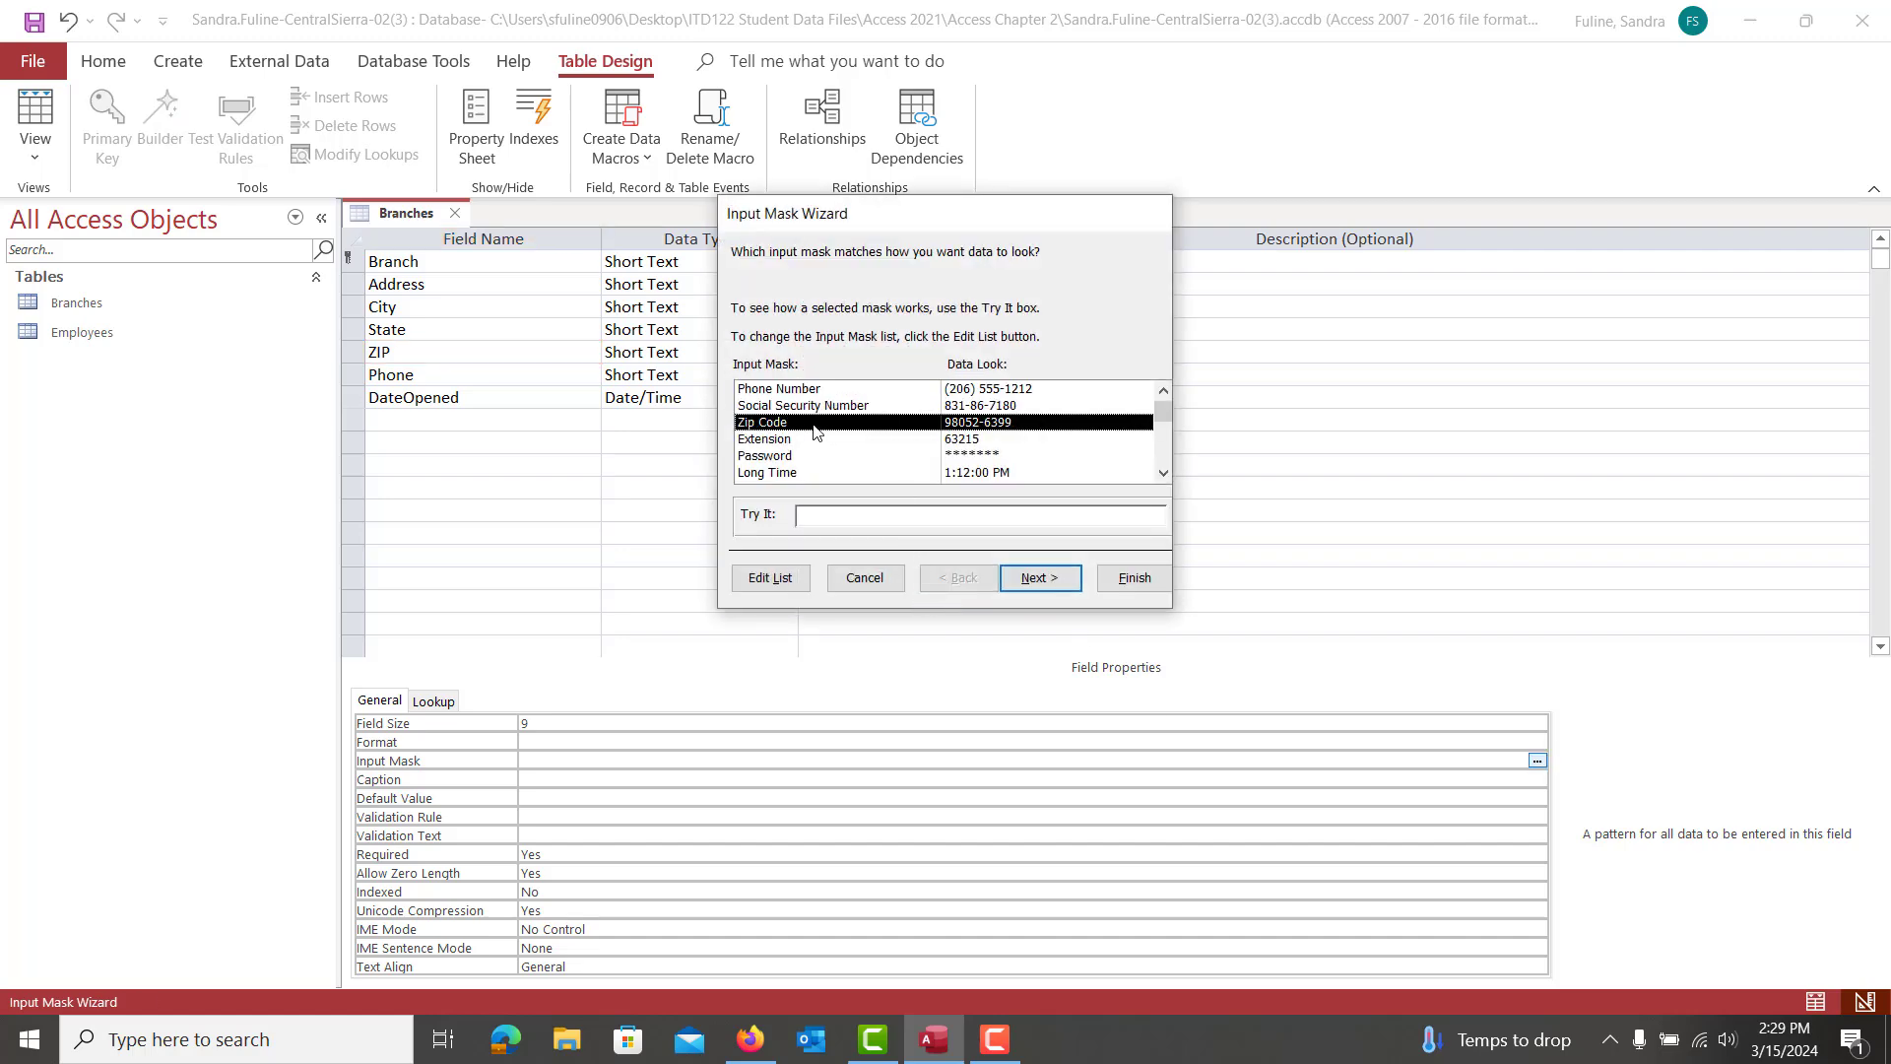
pyautogui.click(1032, 581)
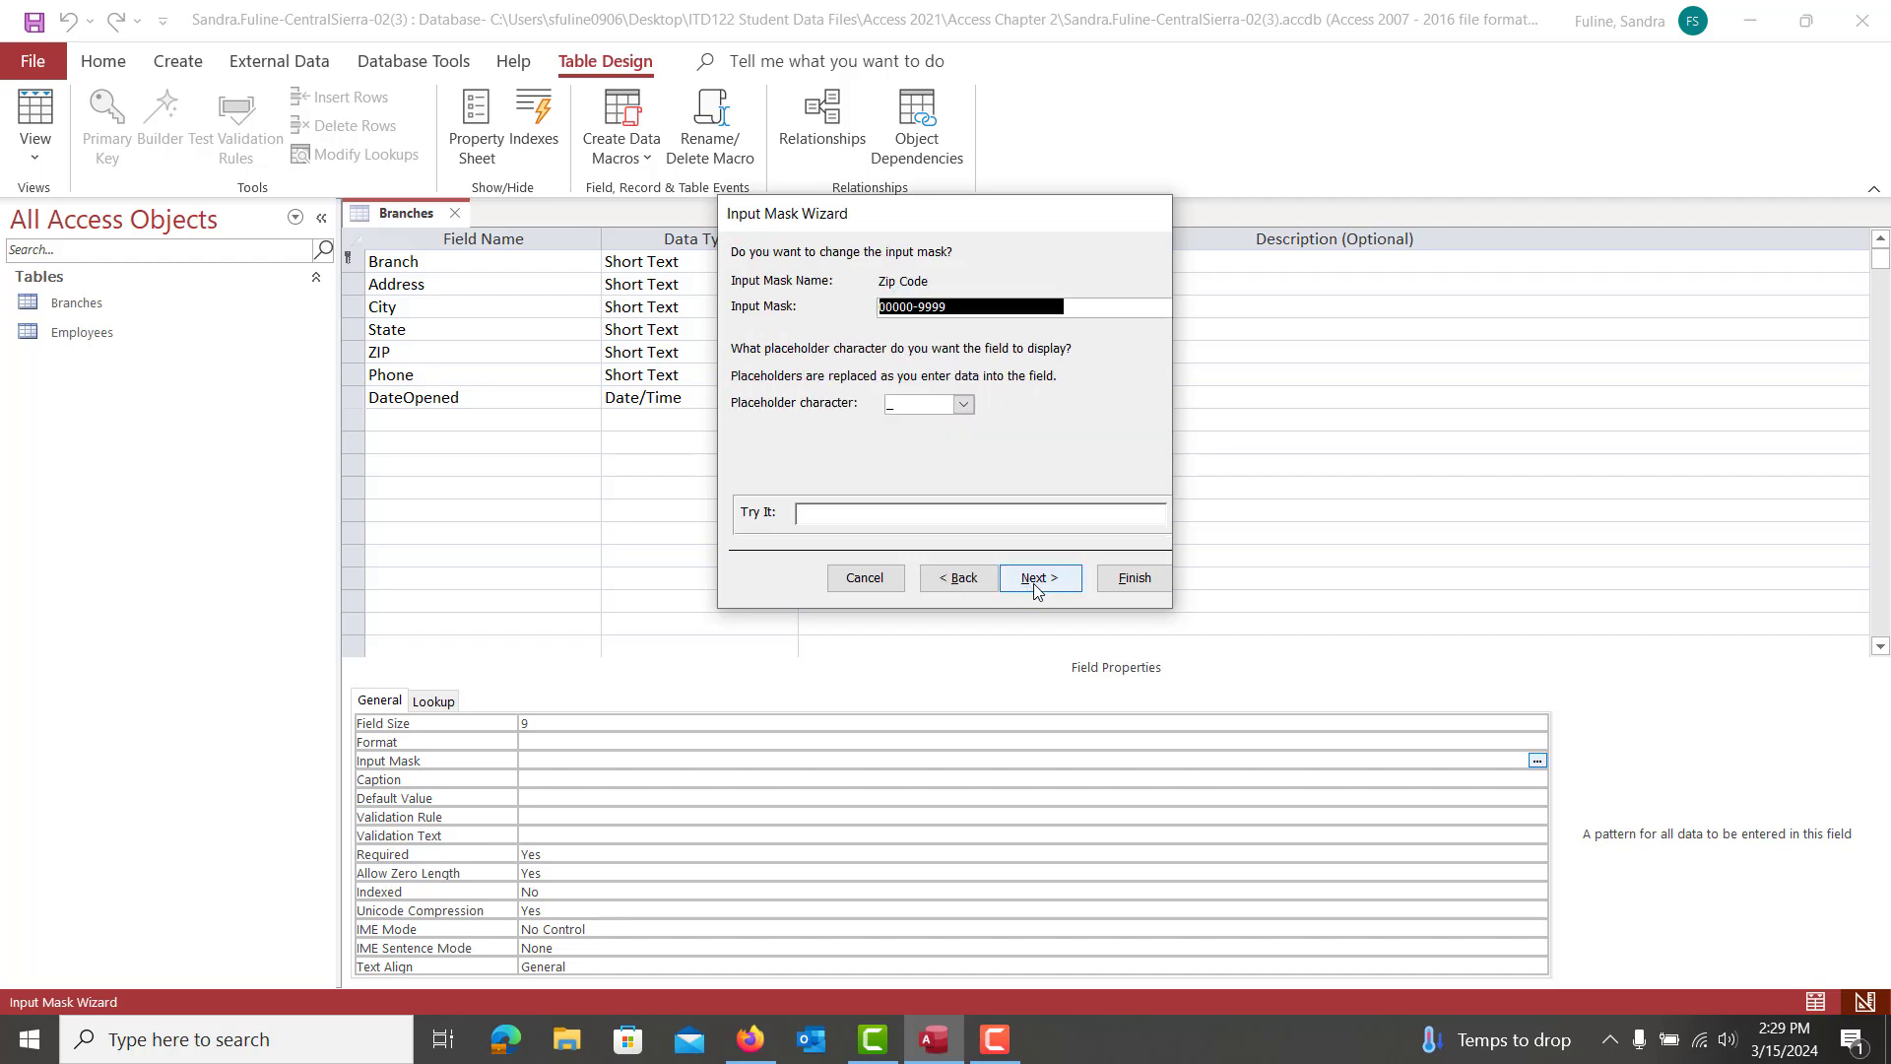
pyautogui.click(1132, 580)
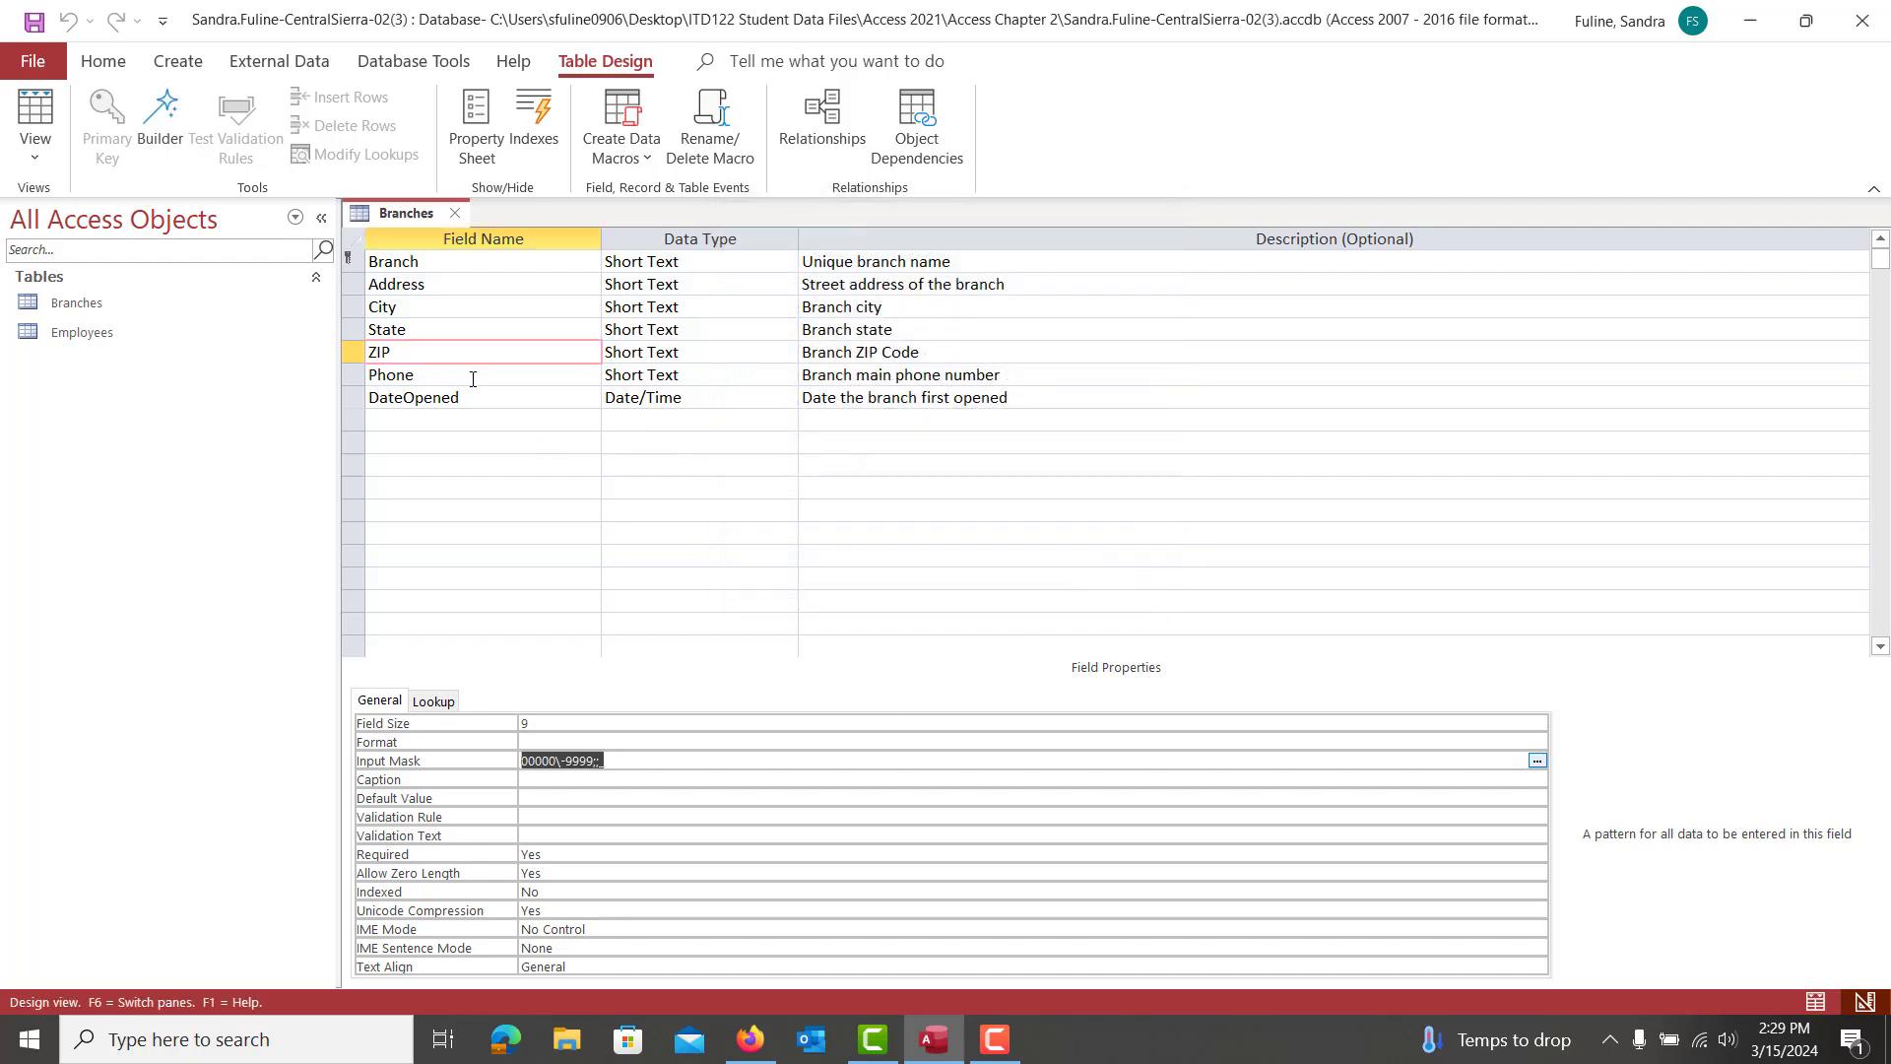
pyautogui.click(473, 378)
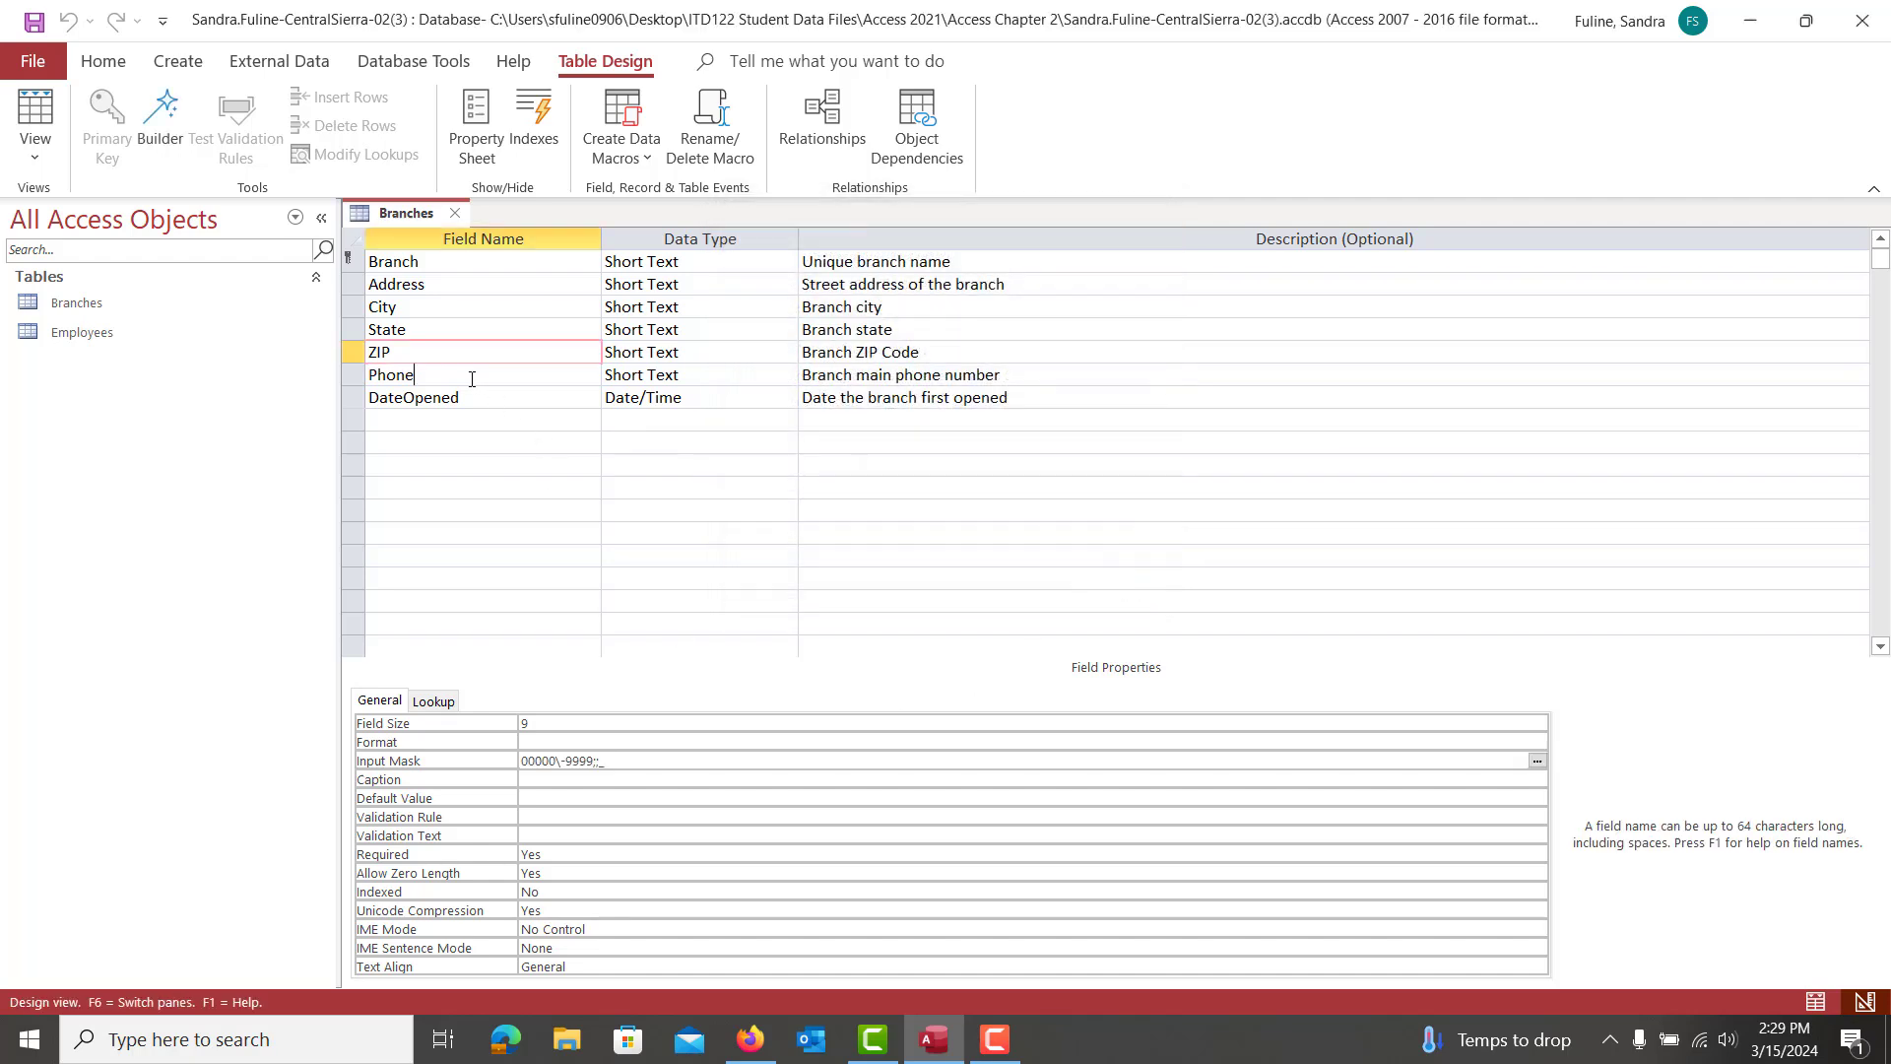
pyautogui.click(526, 762)
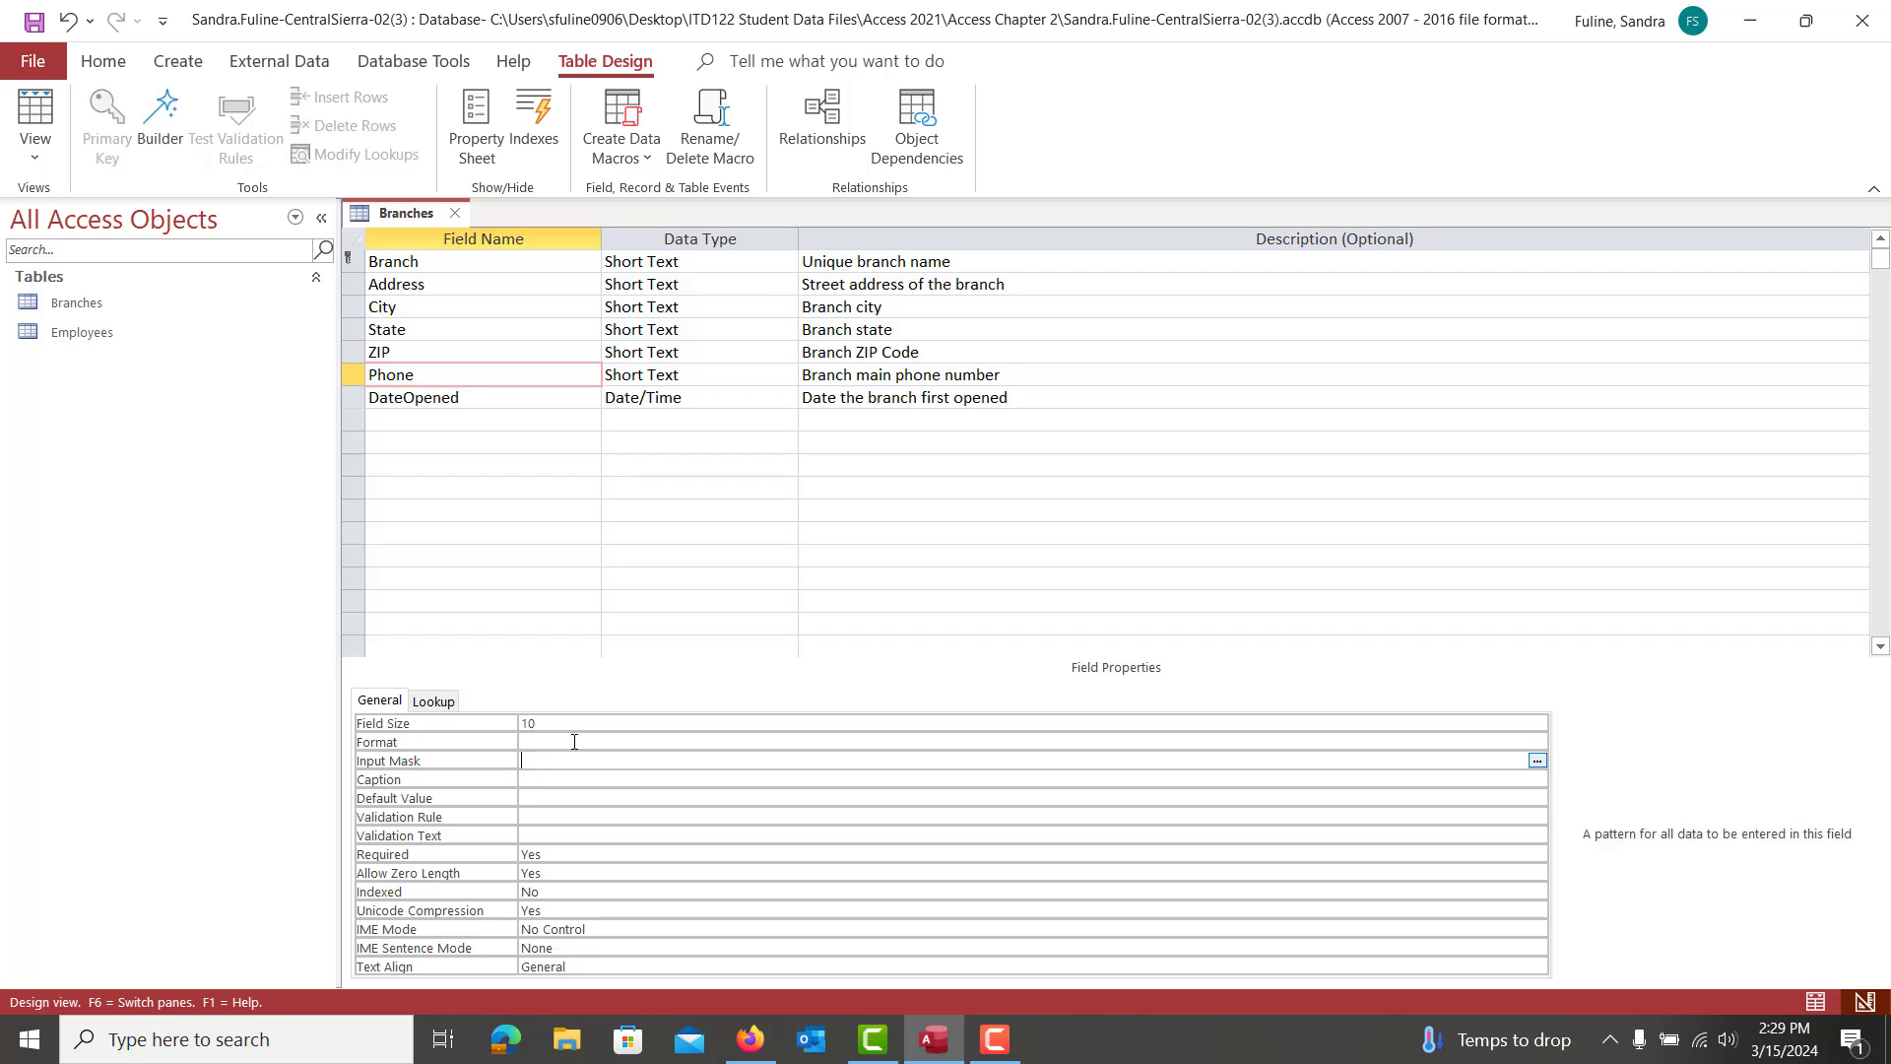
pyautogui.click(1537, 761)
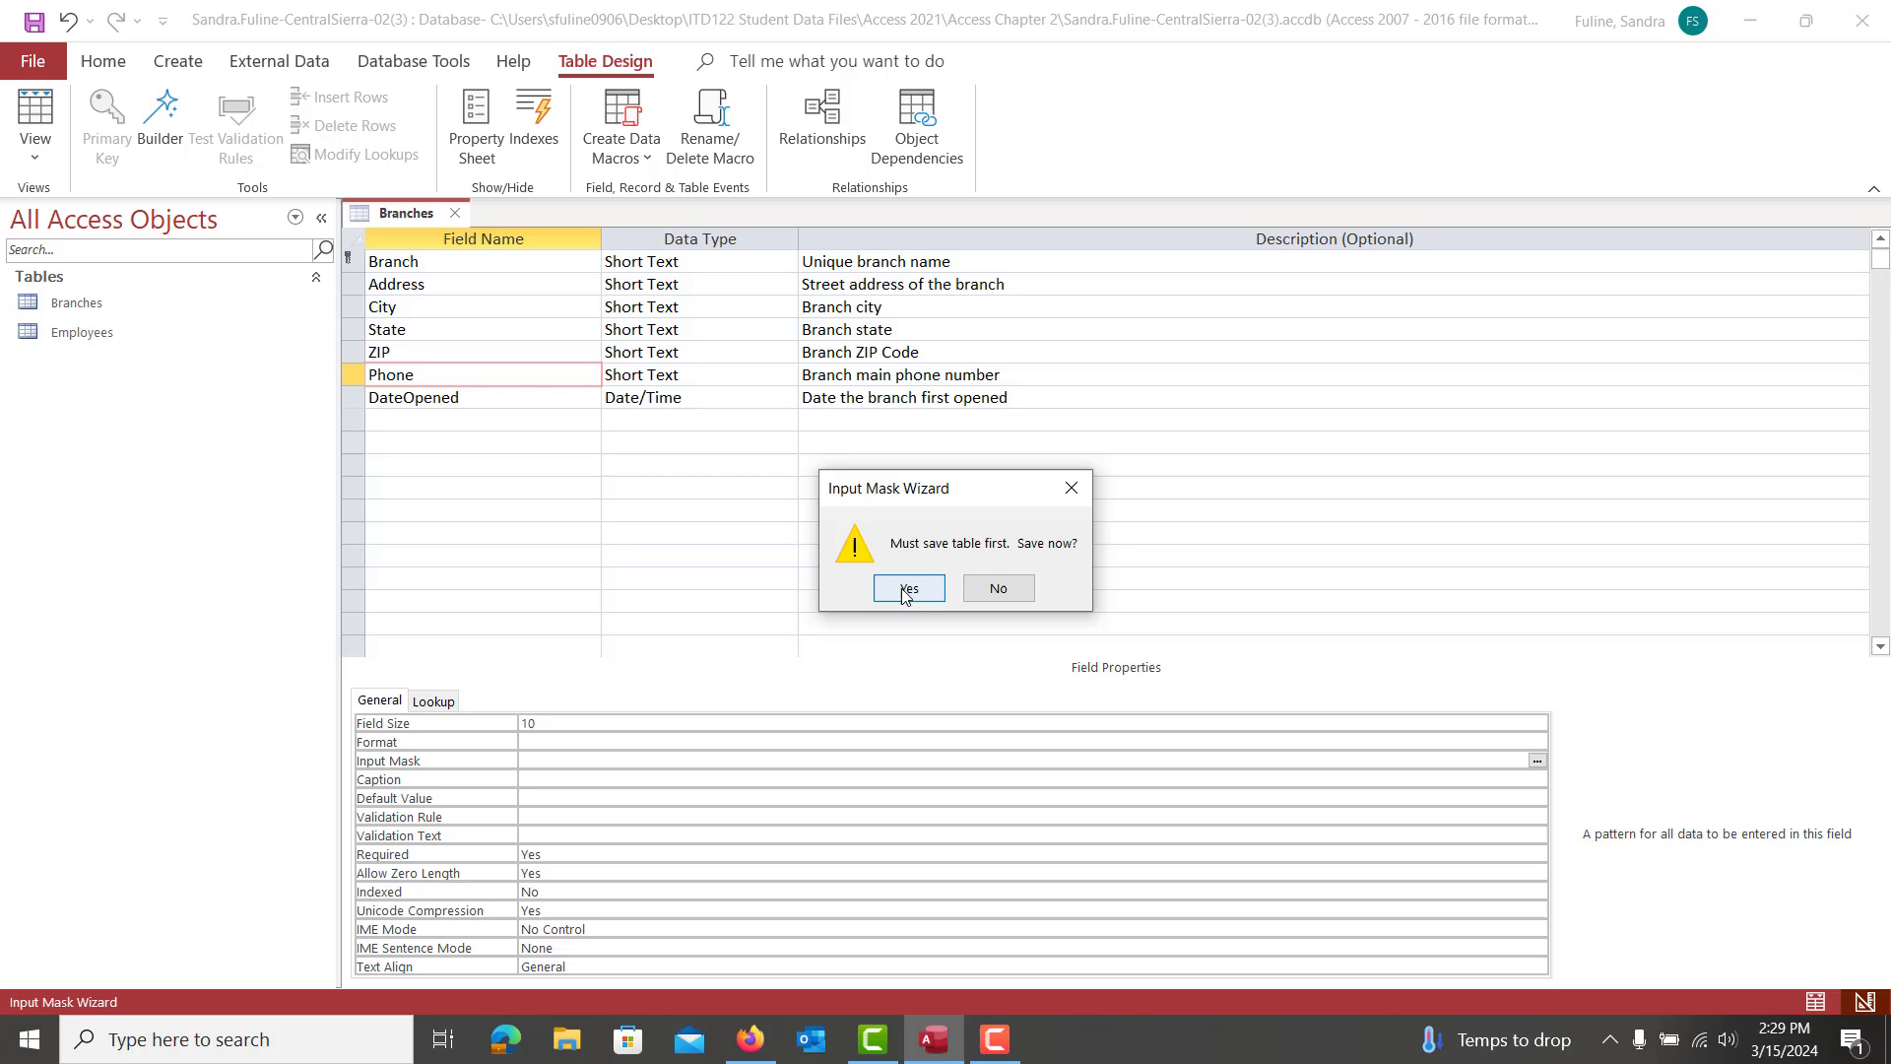
pyautogui.click(907, 588)
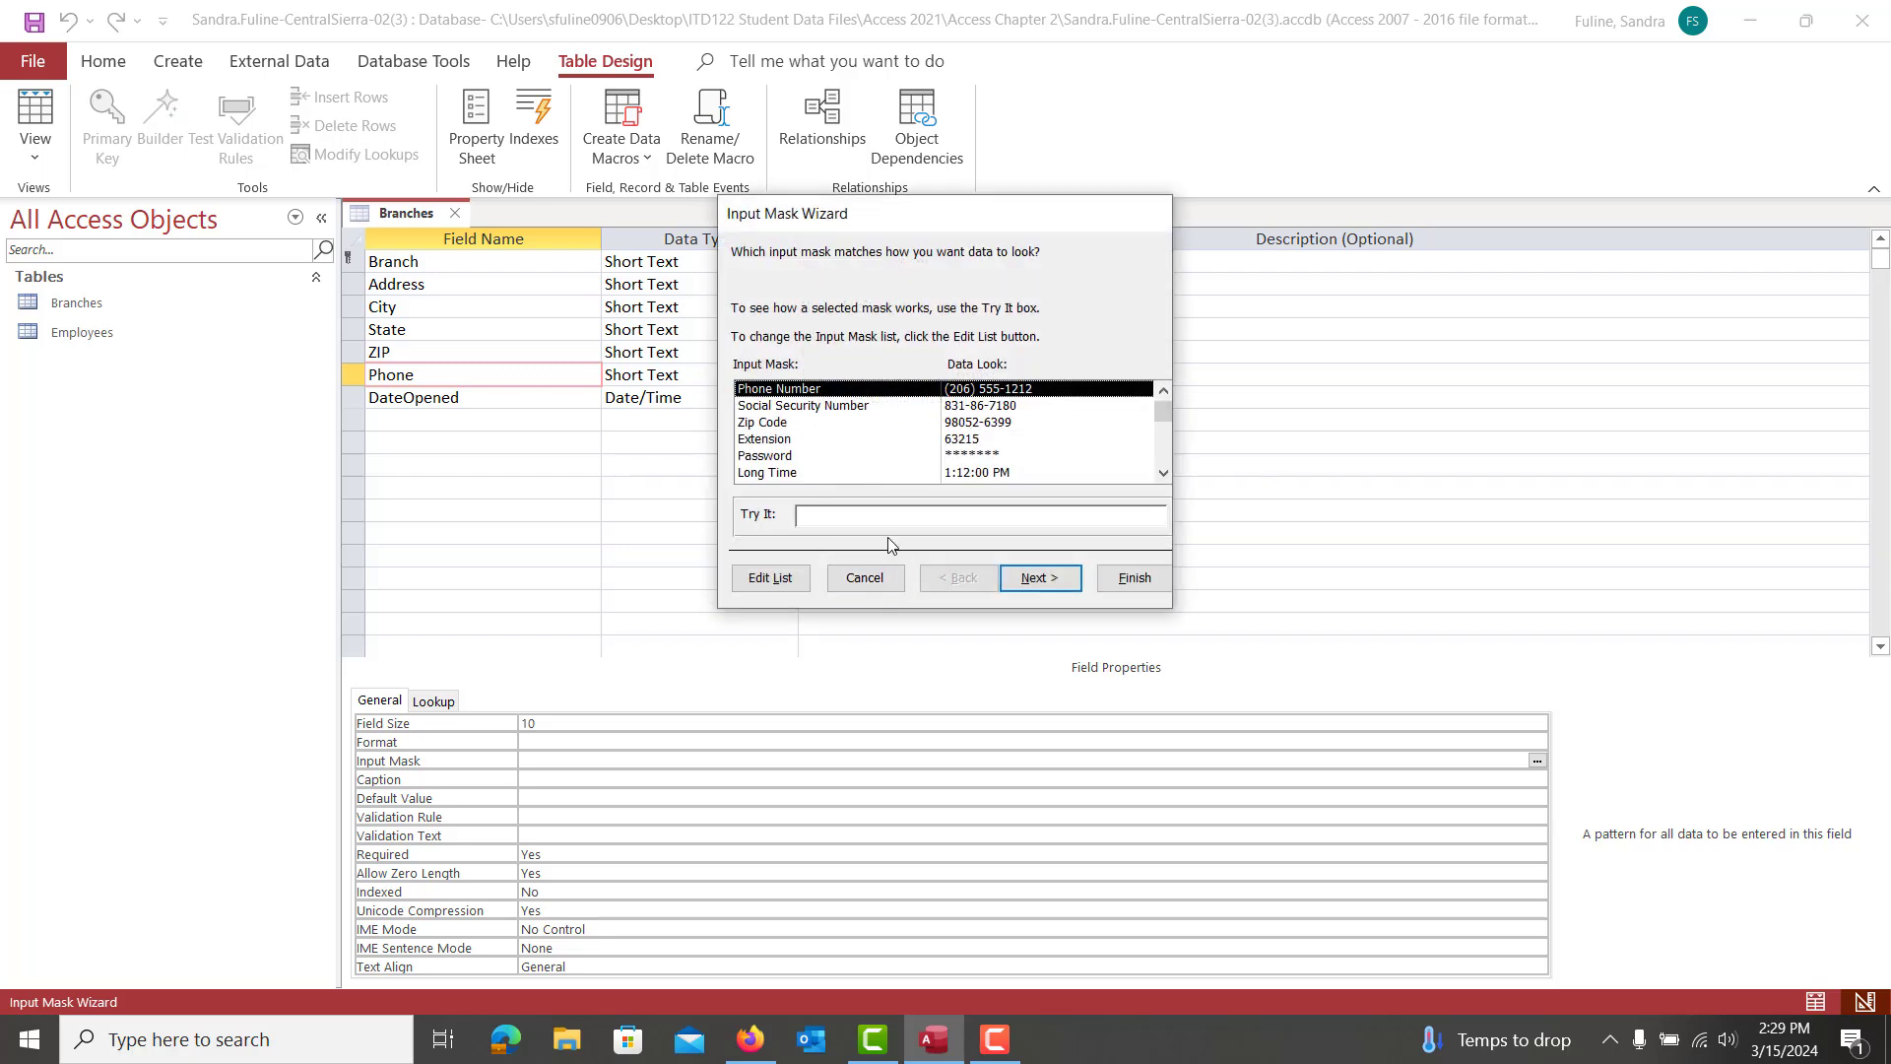
pyautogui.click(1039, 578)
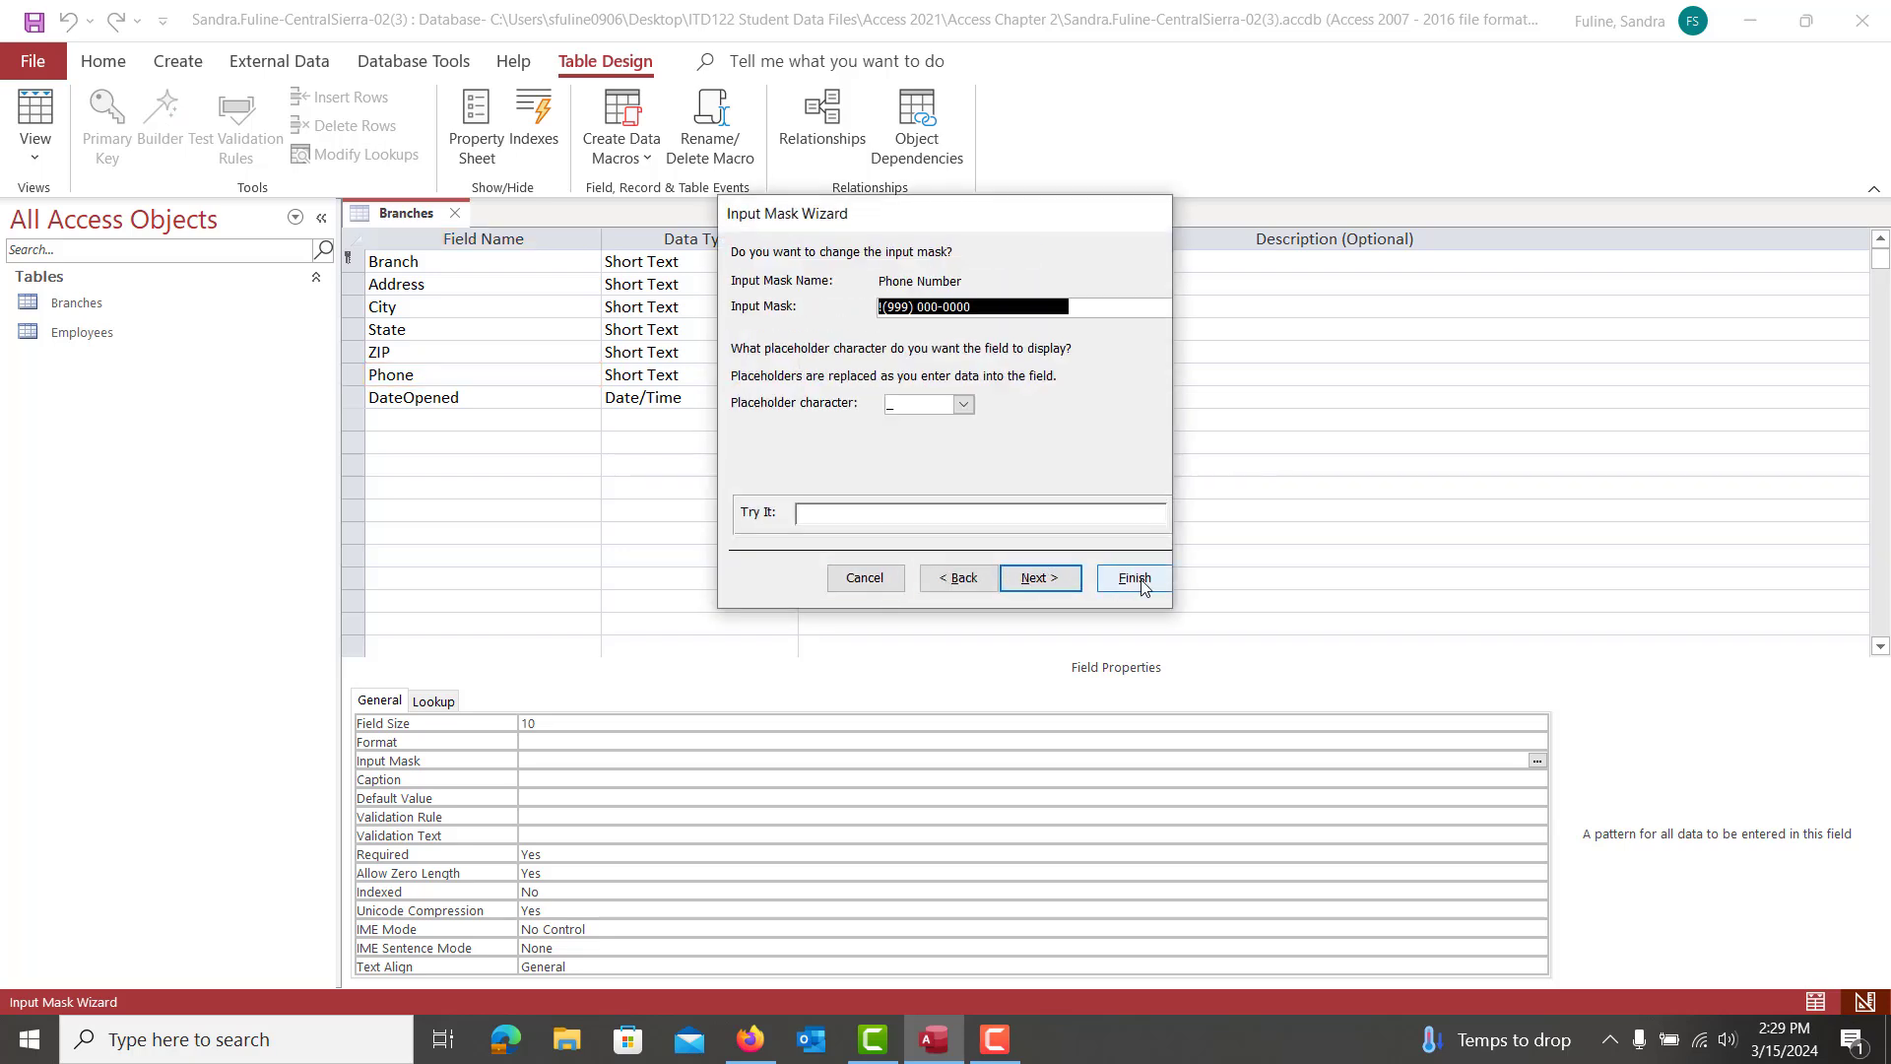
pyautogui.click(1139, 579)
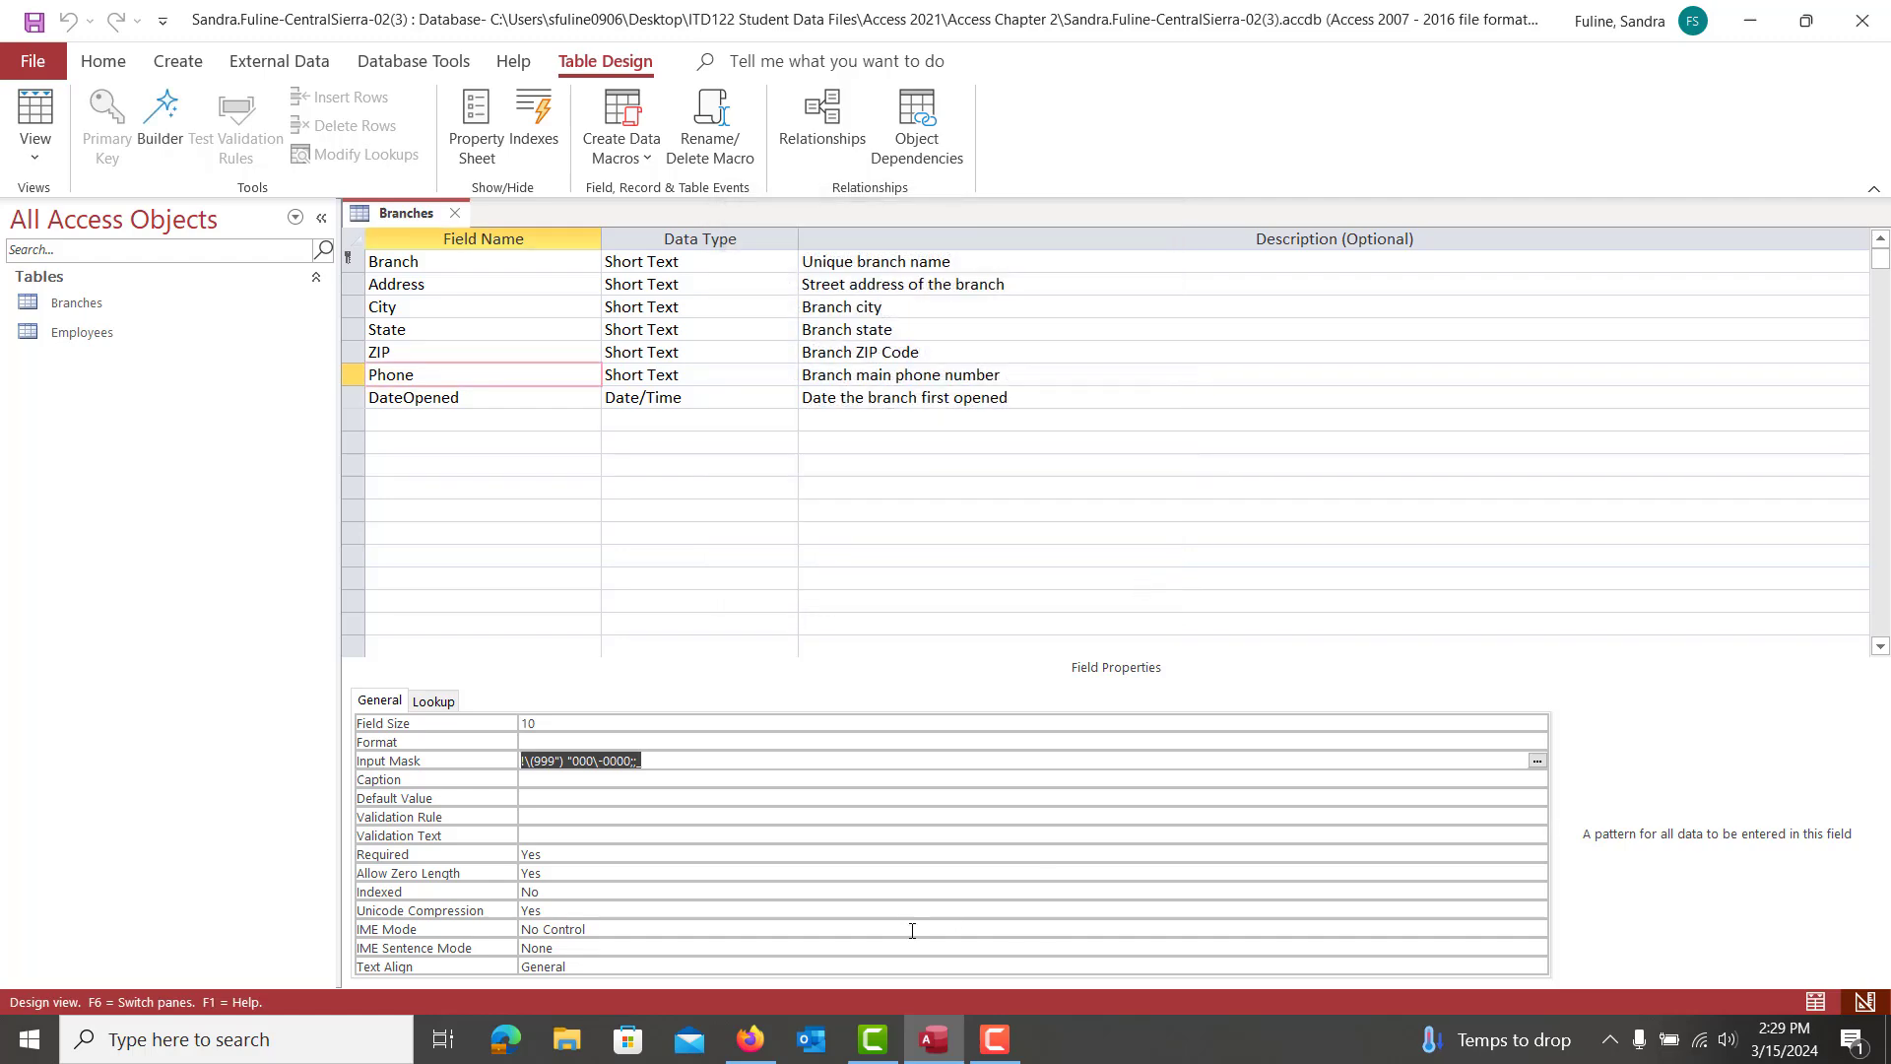
# Scroll the assignment instructions to step 8 and the Table 2-20 records
pyautogui.click(751, 1039)
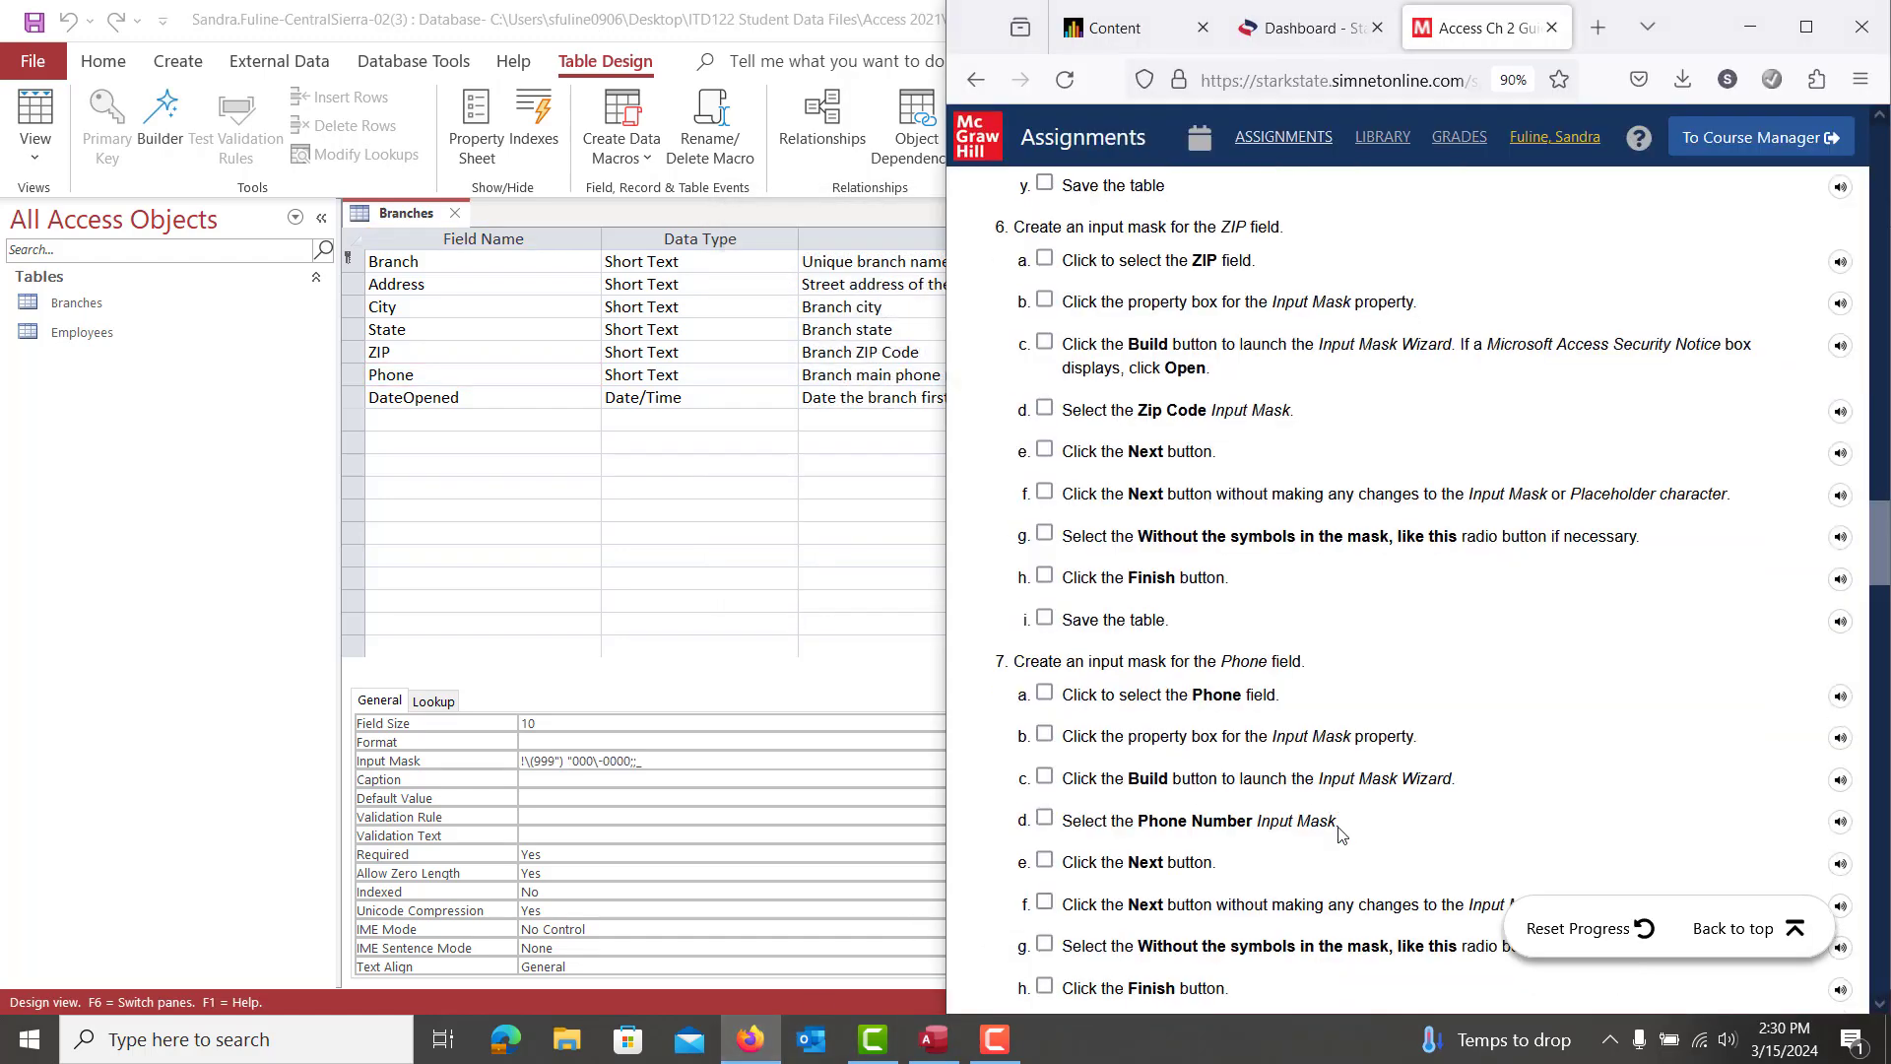
pyautogui.scroll(-8, 1340, 834)
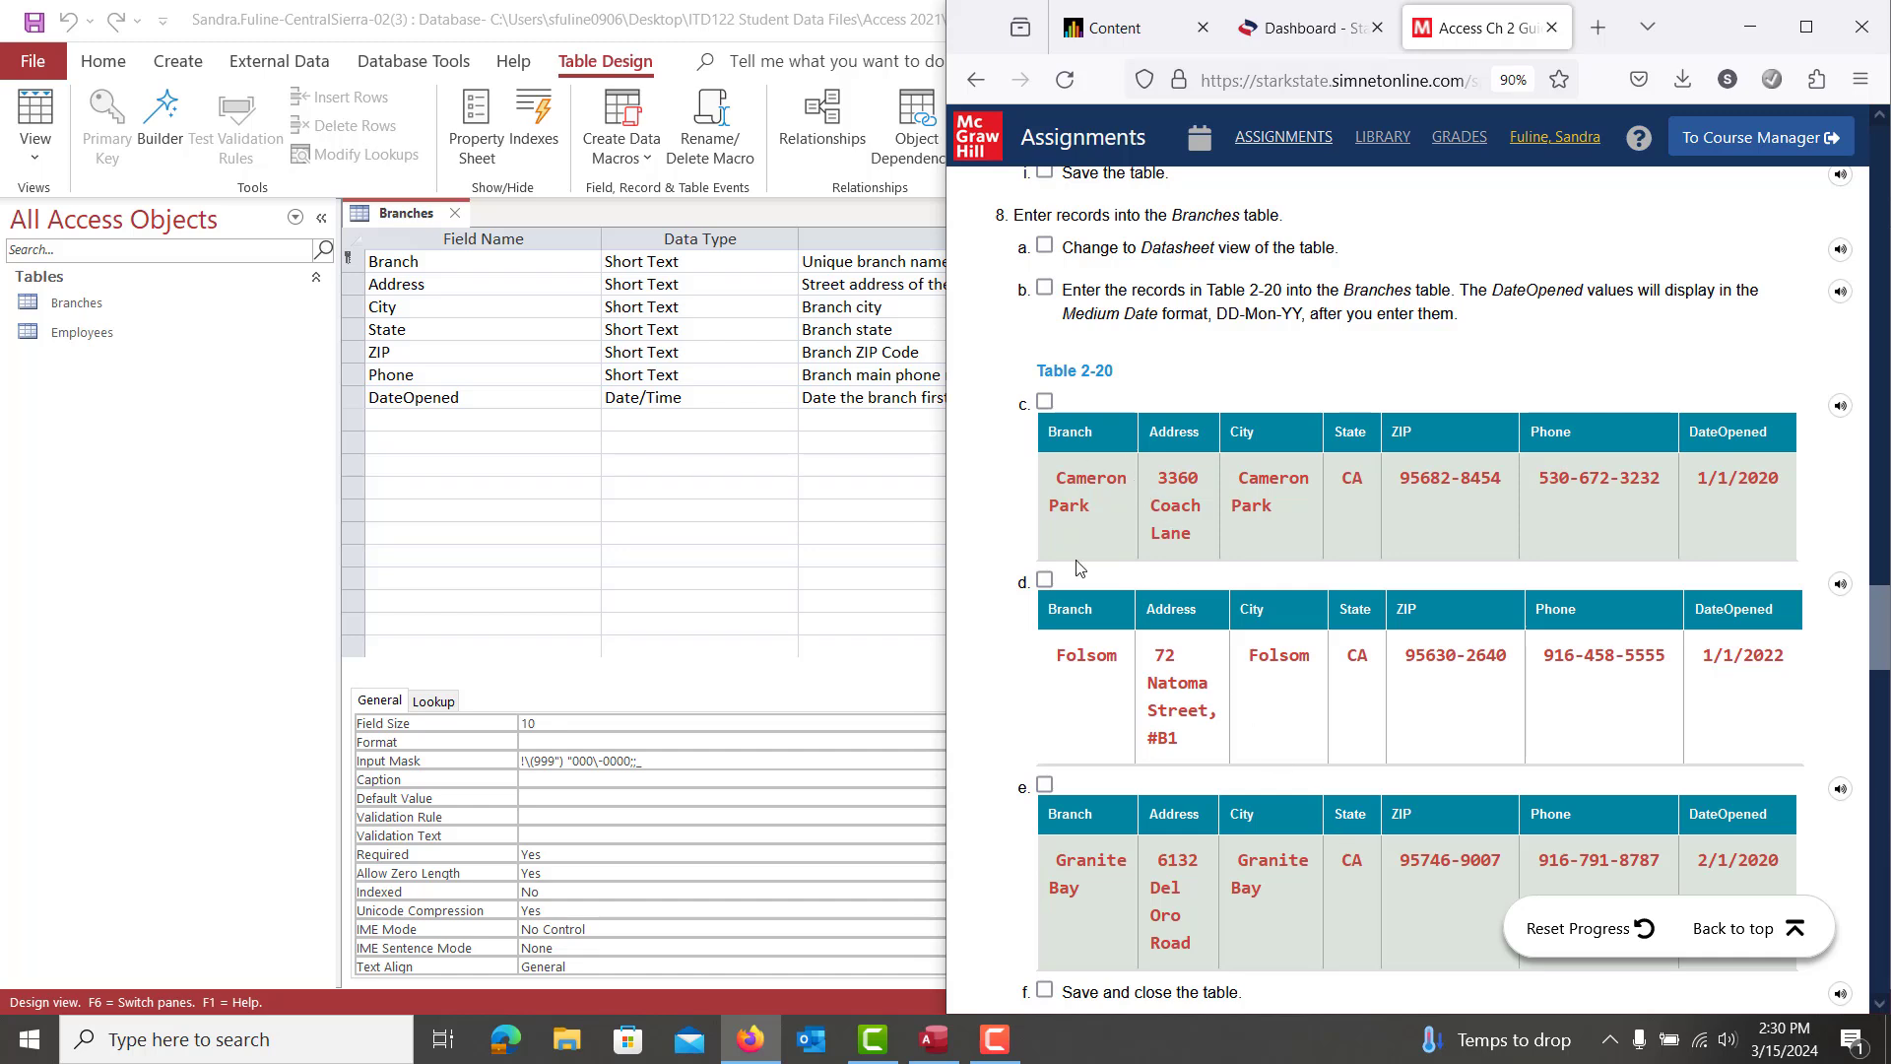
pyautogui.scroll(-3, 1075, 508)
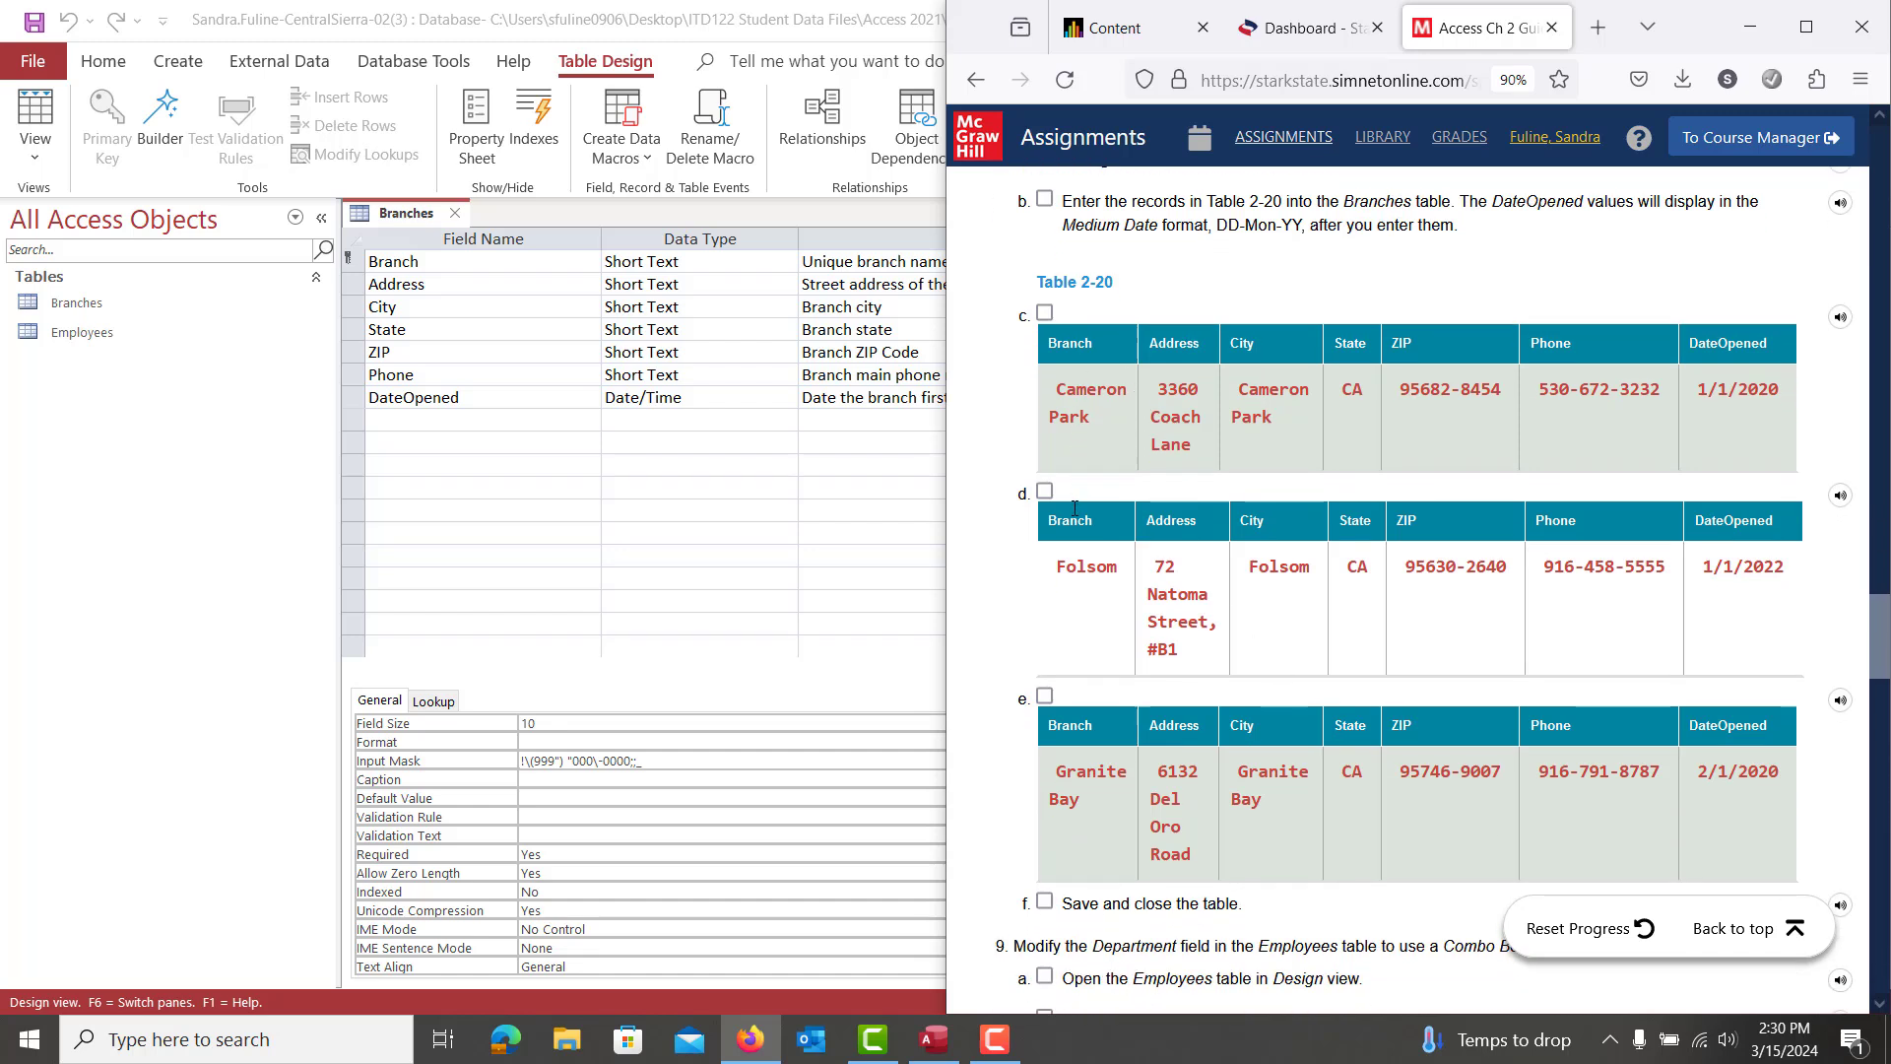
pyautogui.scroll(-2, 1074, 508)
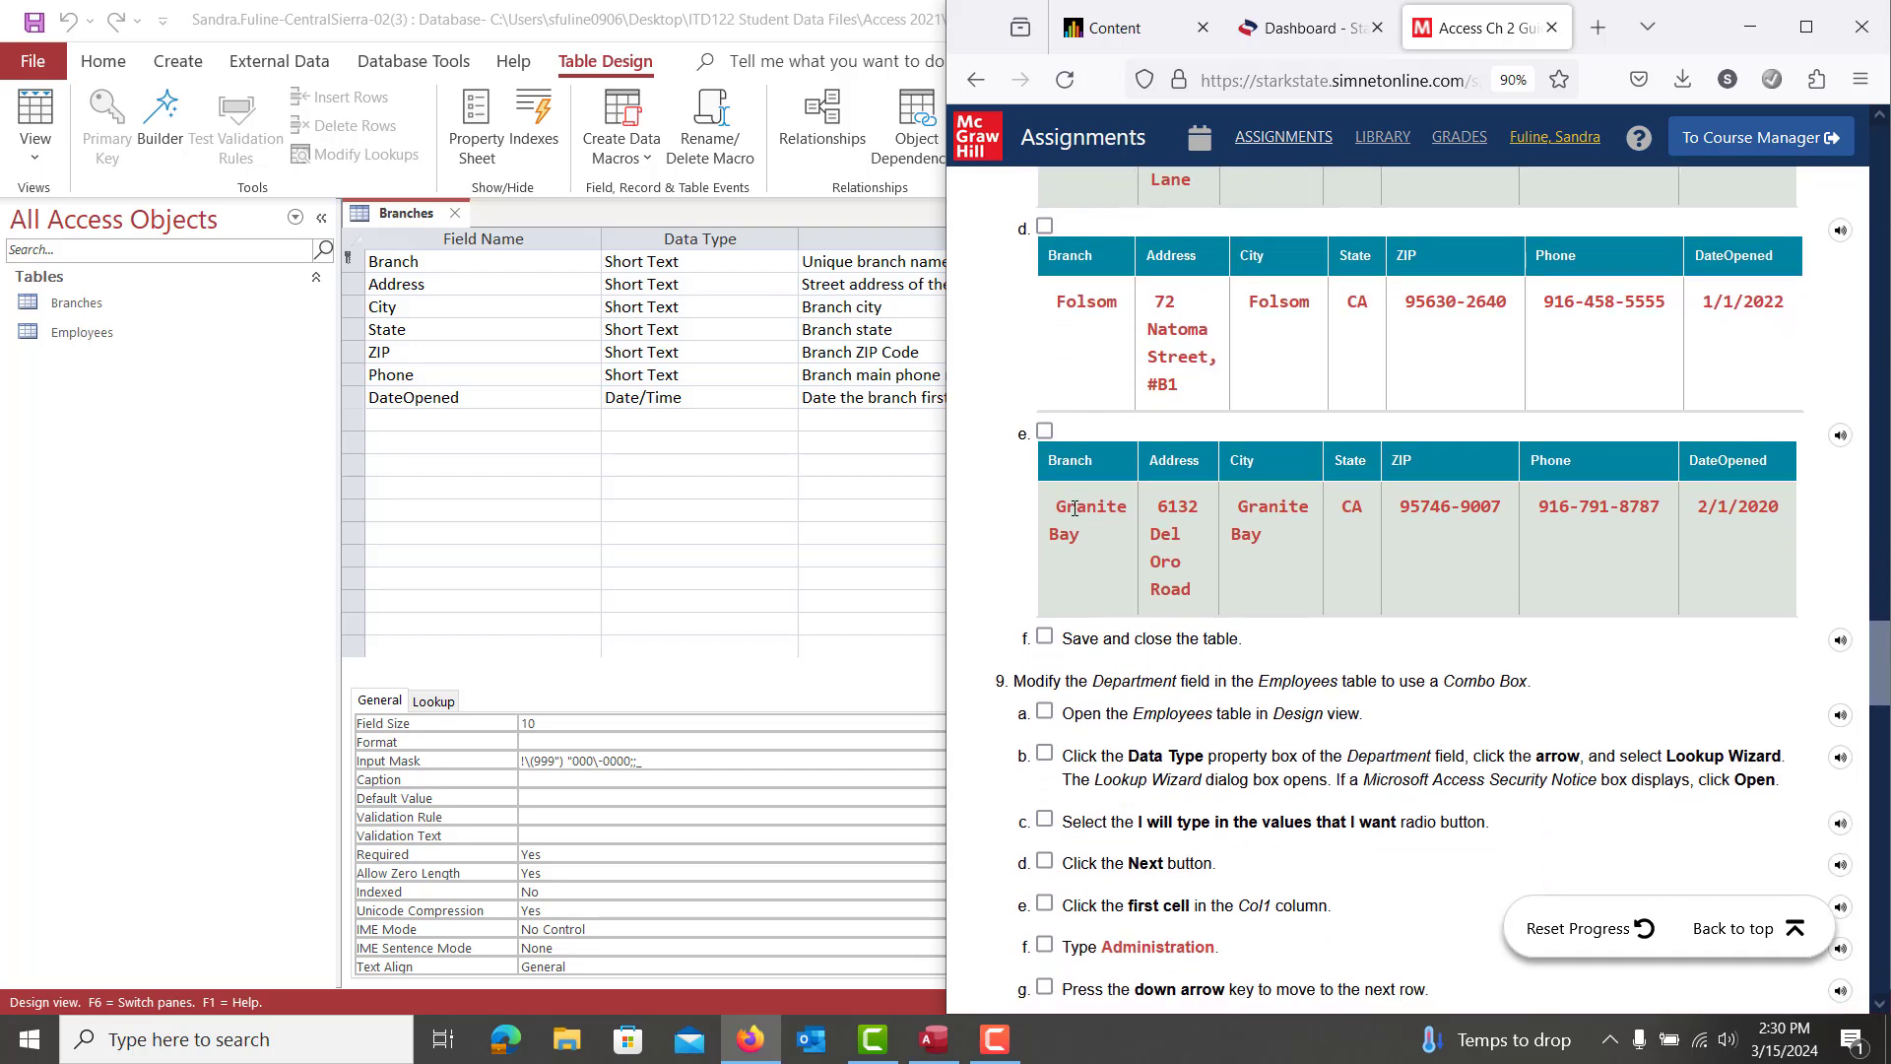
# Save the Branches table and switch it to Datasheet view
pyautogui.click(539, 537)
pyautogui.click(469, 255)
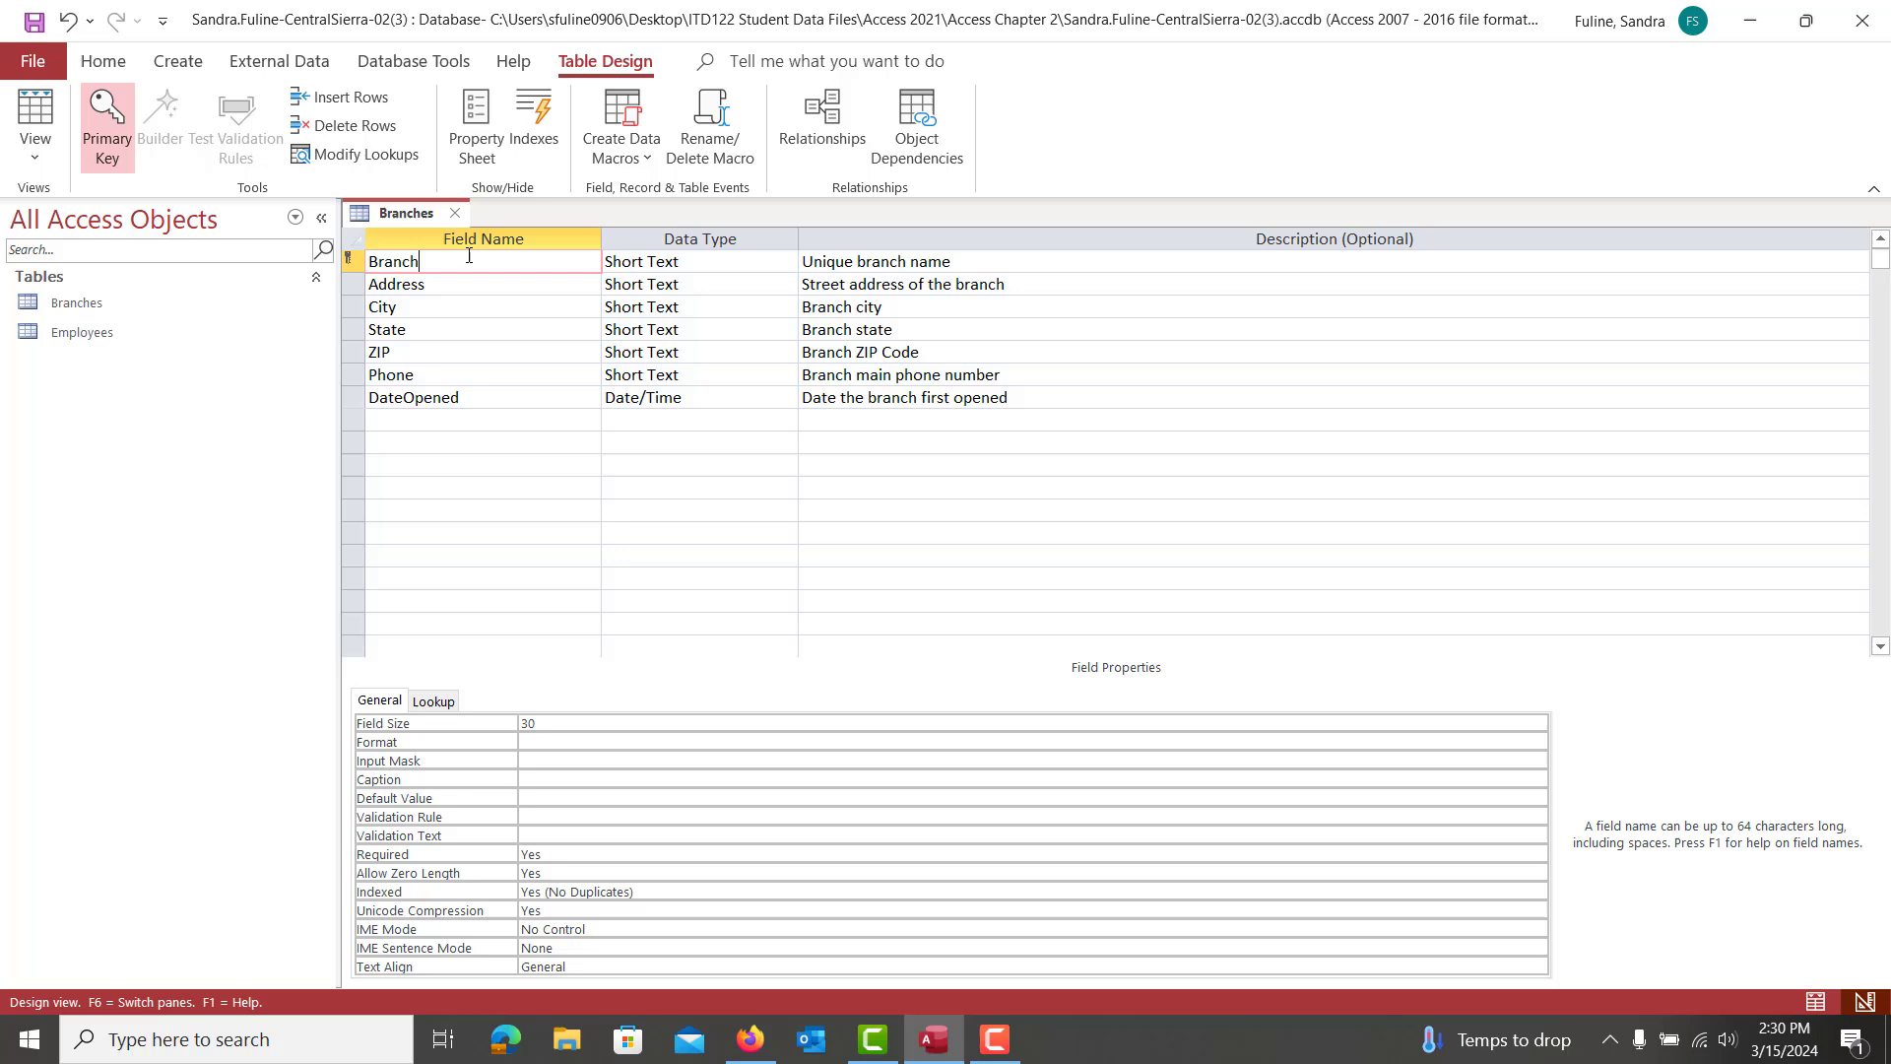
pyautogui.click(36, 113)
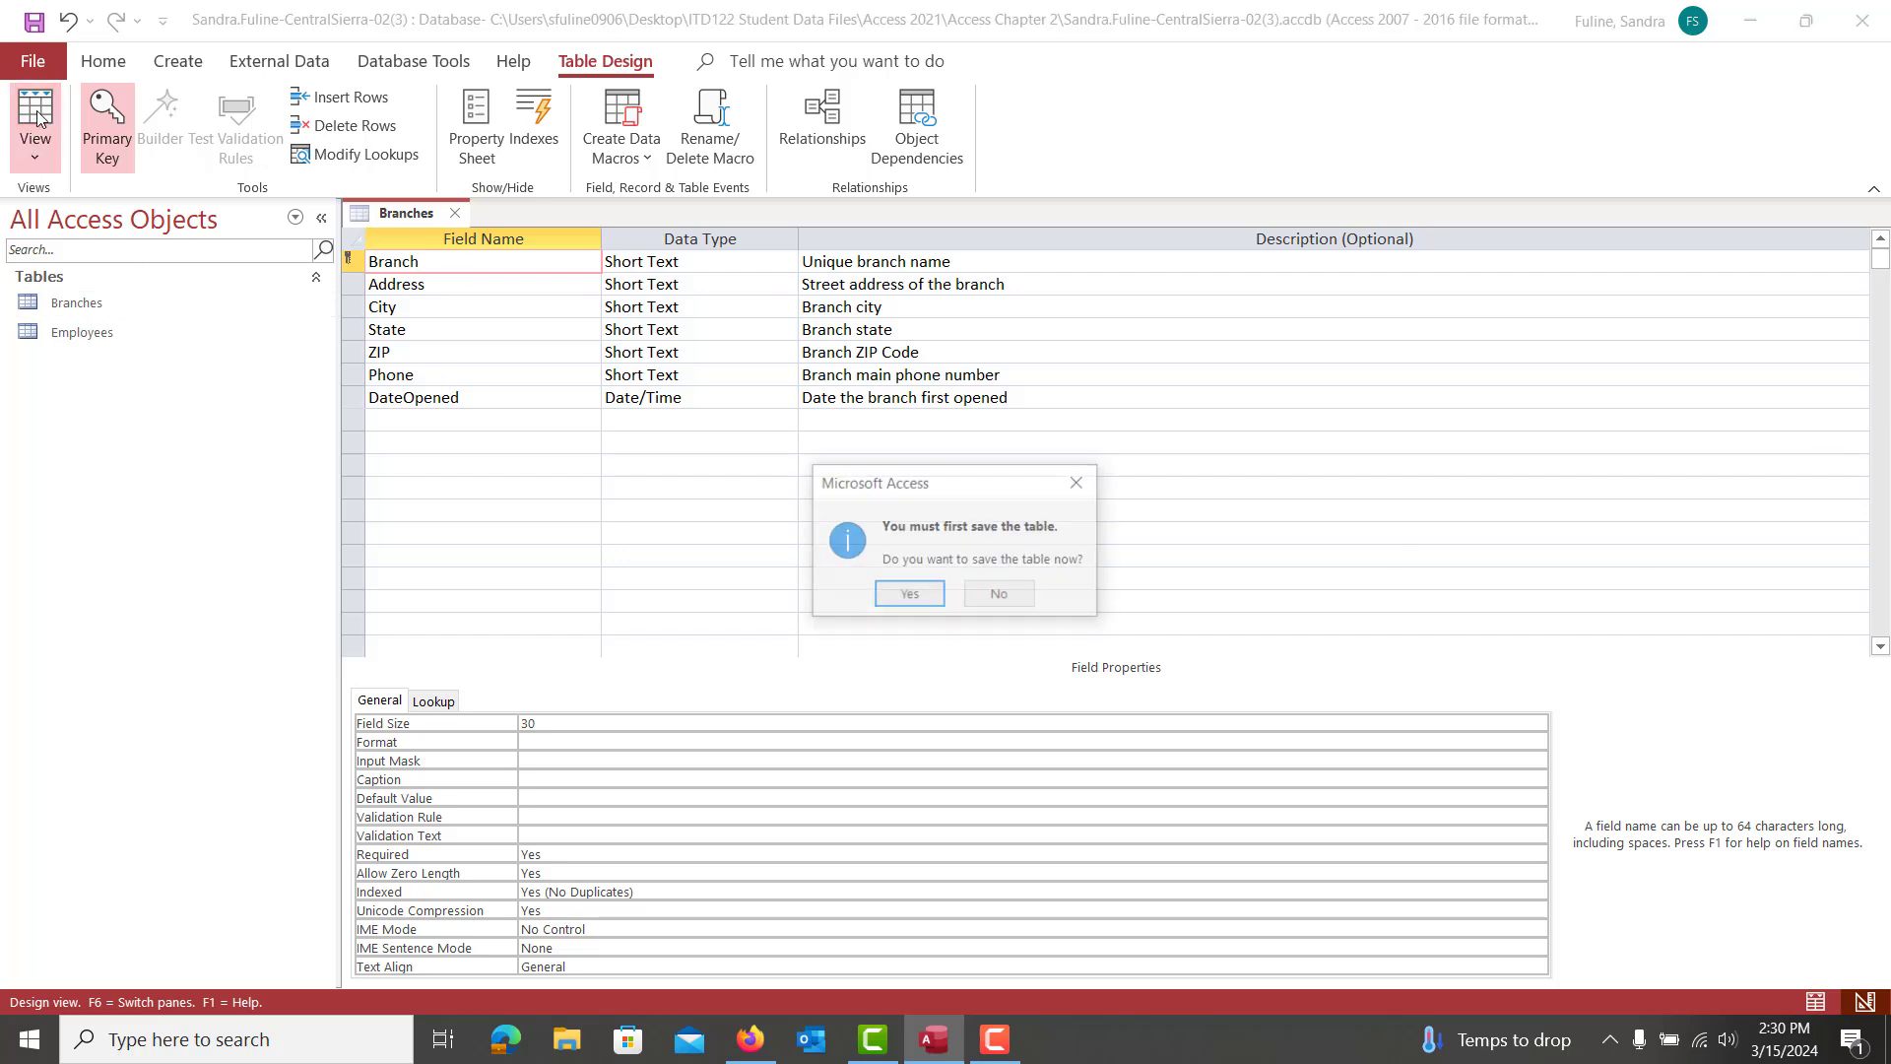
pyautogui.click(914, 597)
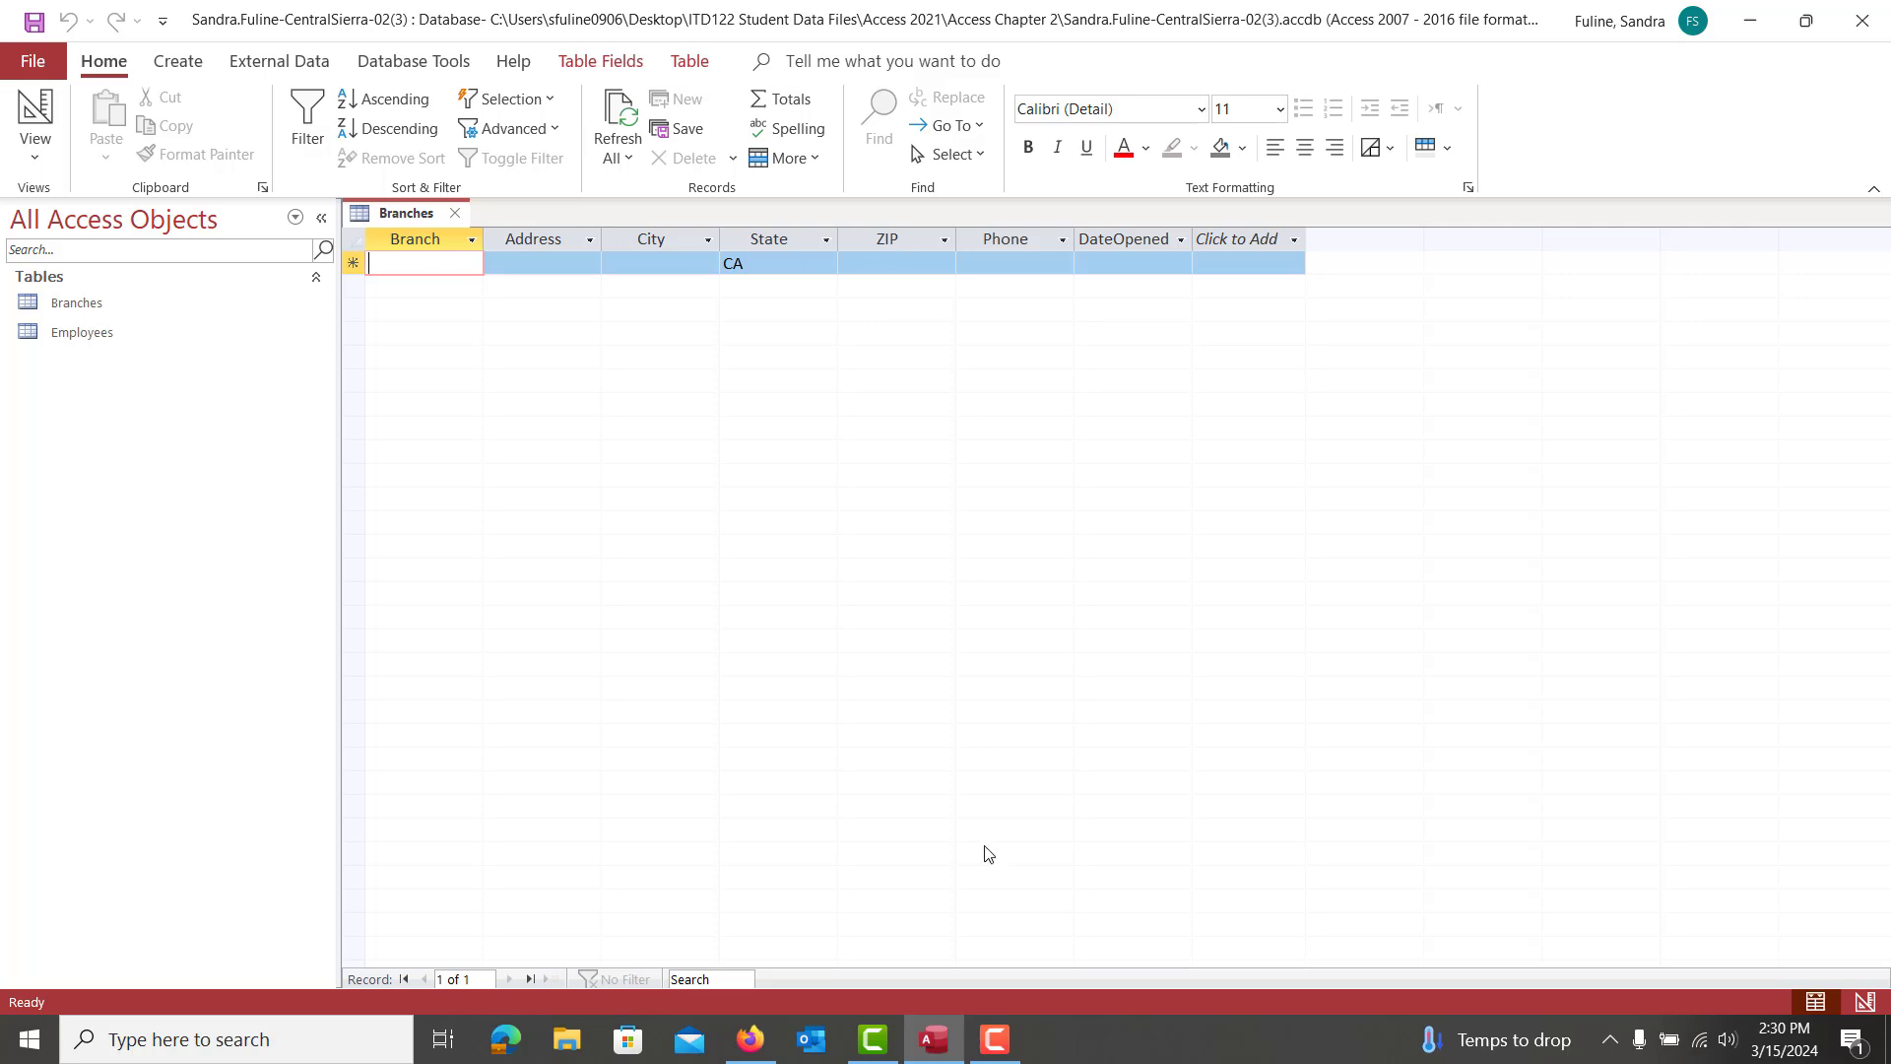
# Narrow the Branch column in the Branches datasheet
pyautogui.click(994, 1054)
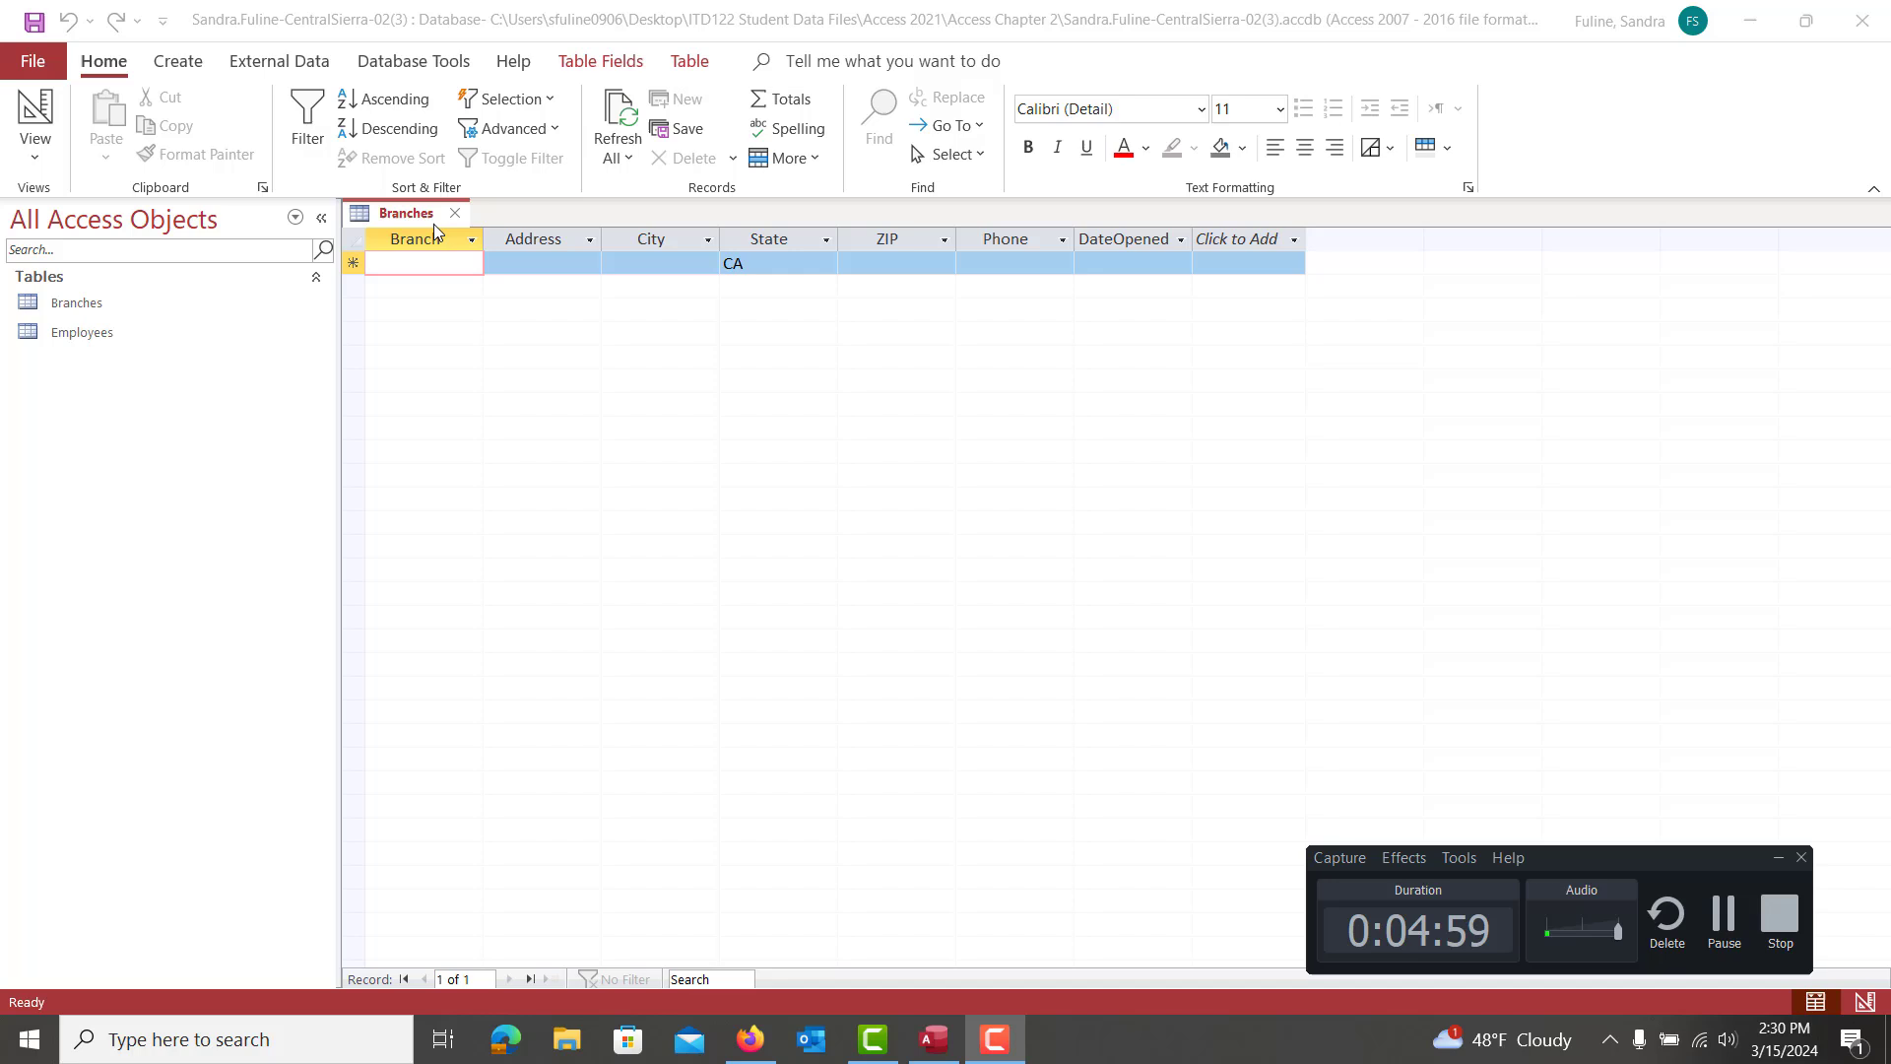
pyautogui.click(417, 239)
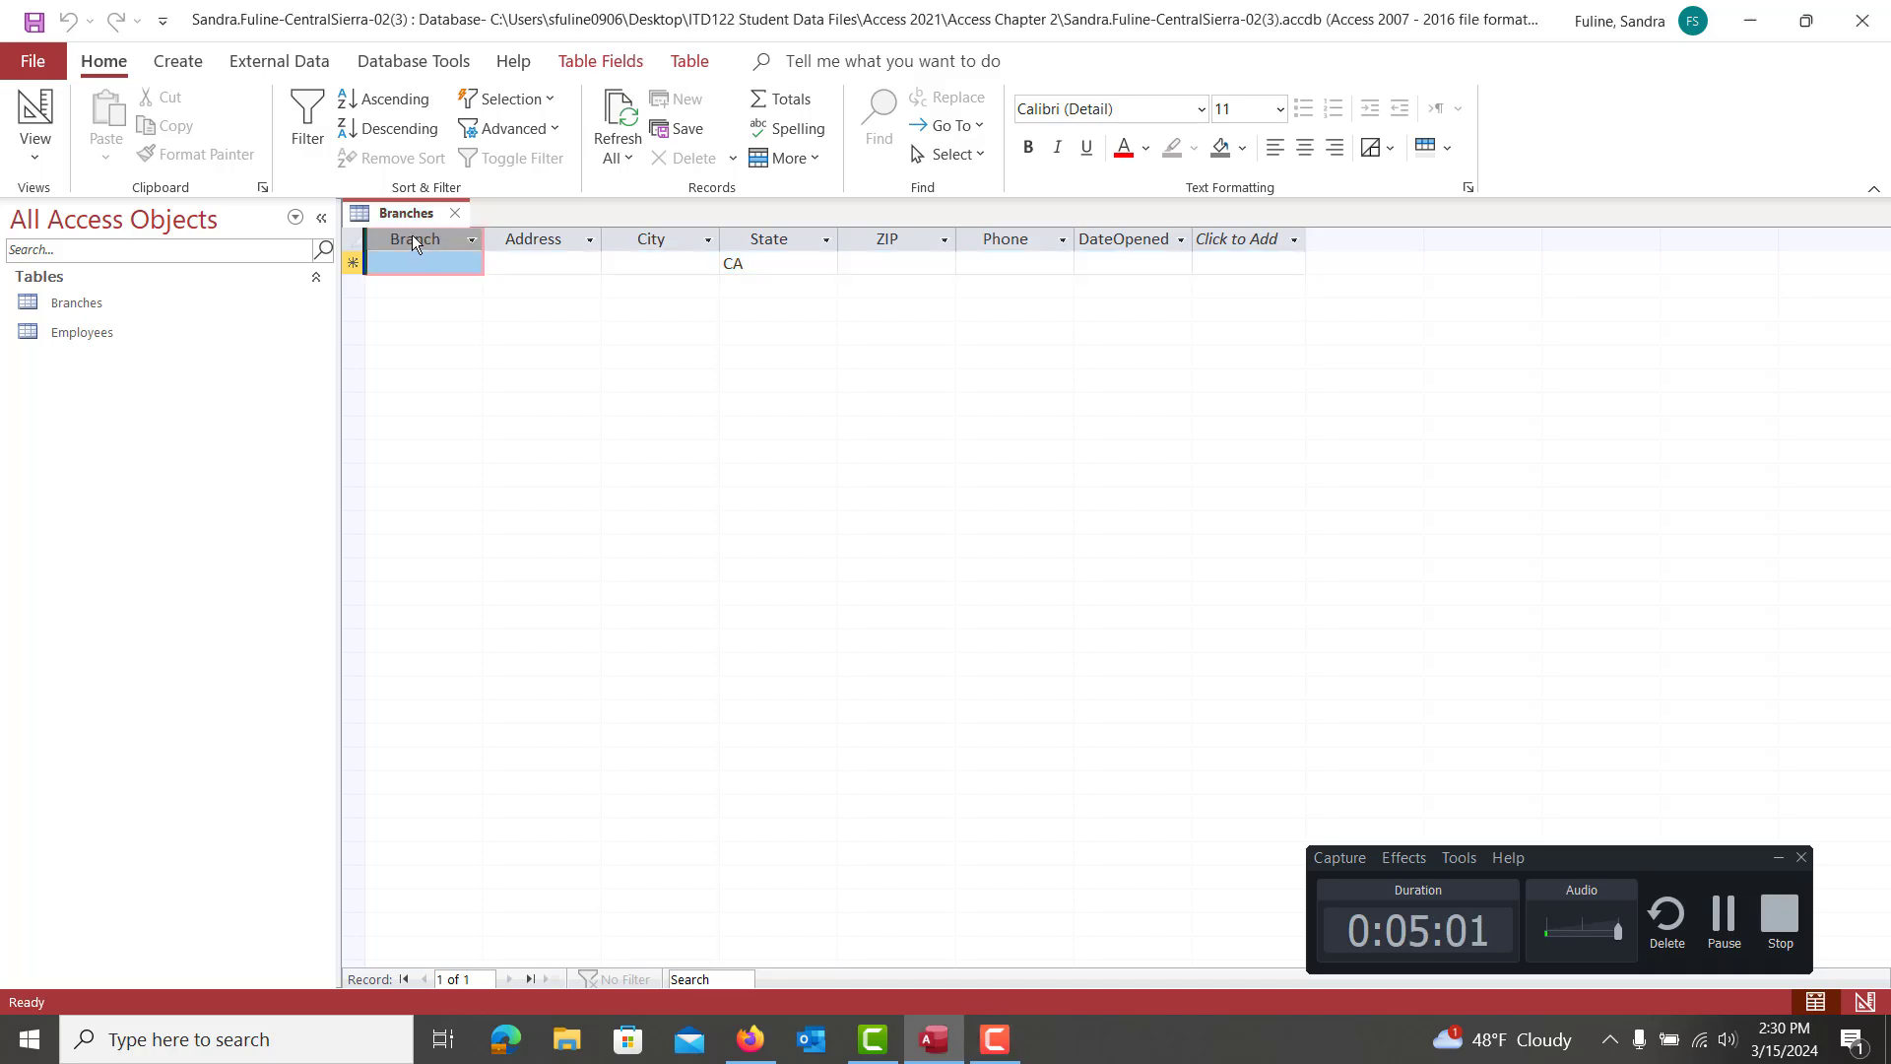
pyautogui.moveTo(412, 241); pyautogui.dragTo(429, 237)
pyautogui.moveTo(489, 239); pyautogui.dragTo(447, 239)
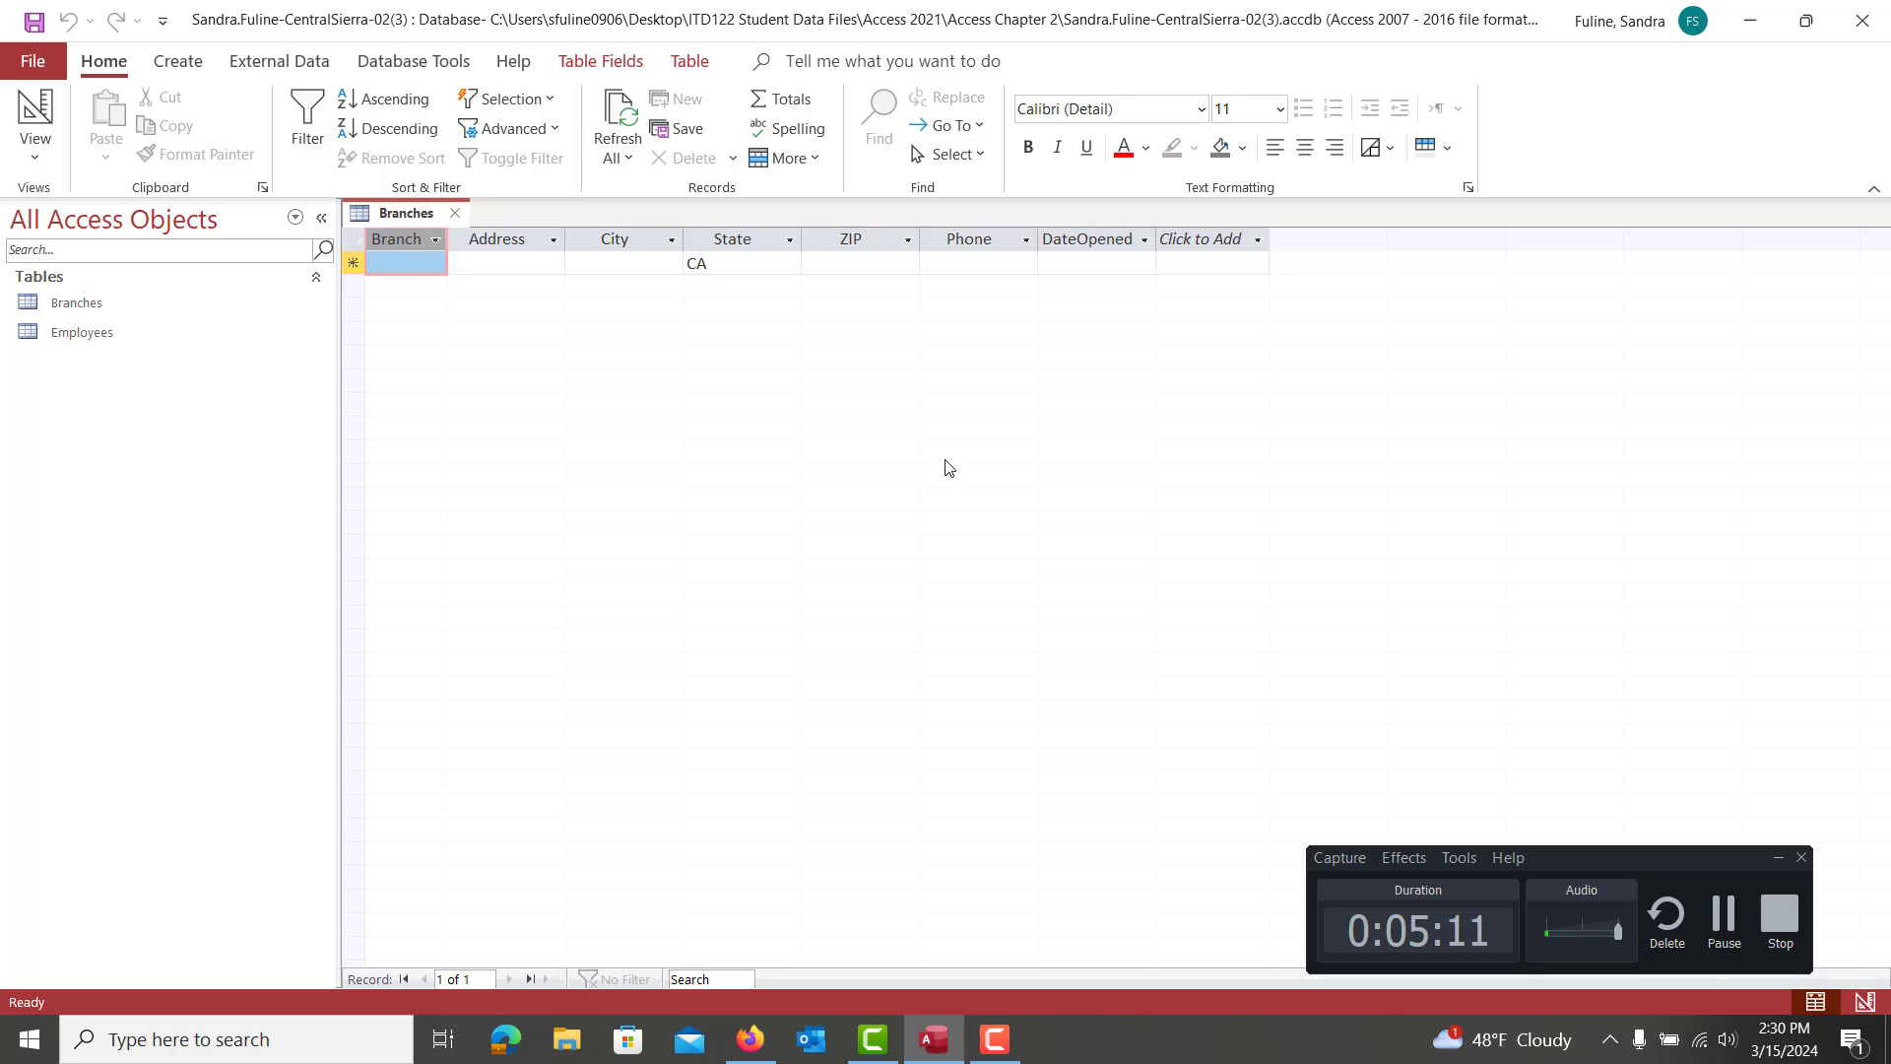
# Review the Cameron Park, Folsom and Granite Bay records, then snap Access to the left half
pyautogui.click(1707, 911)
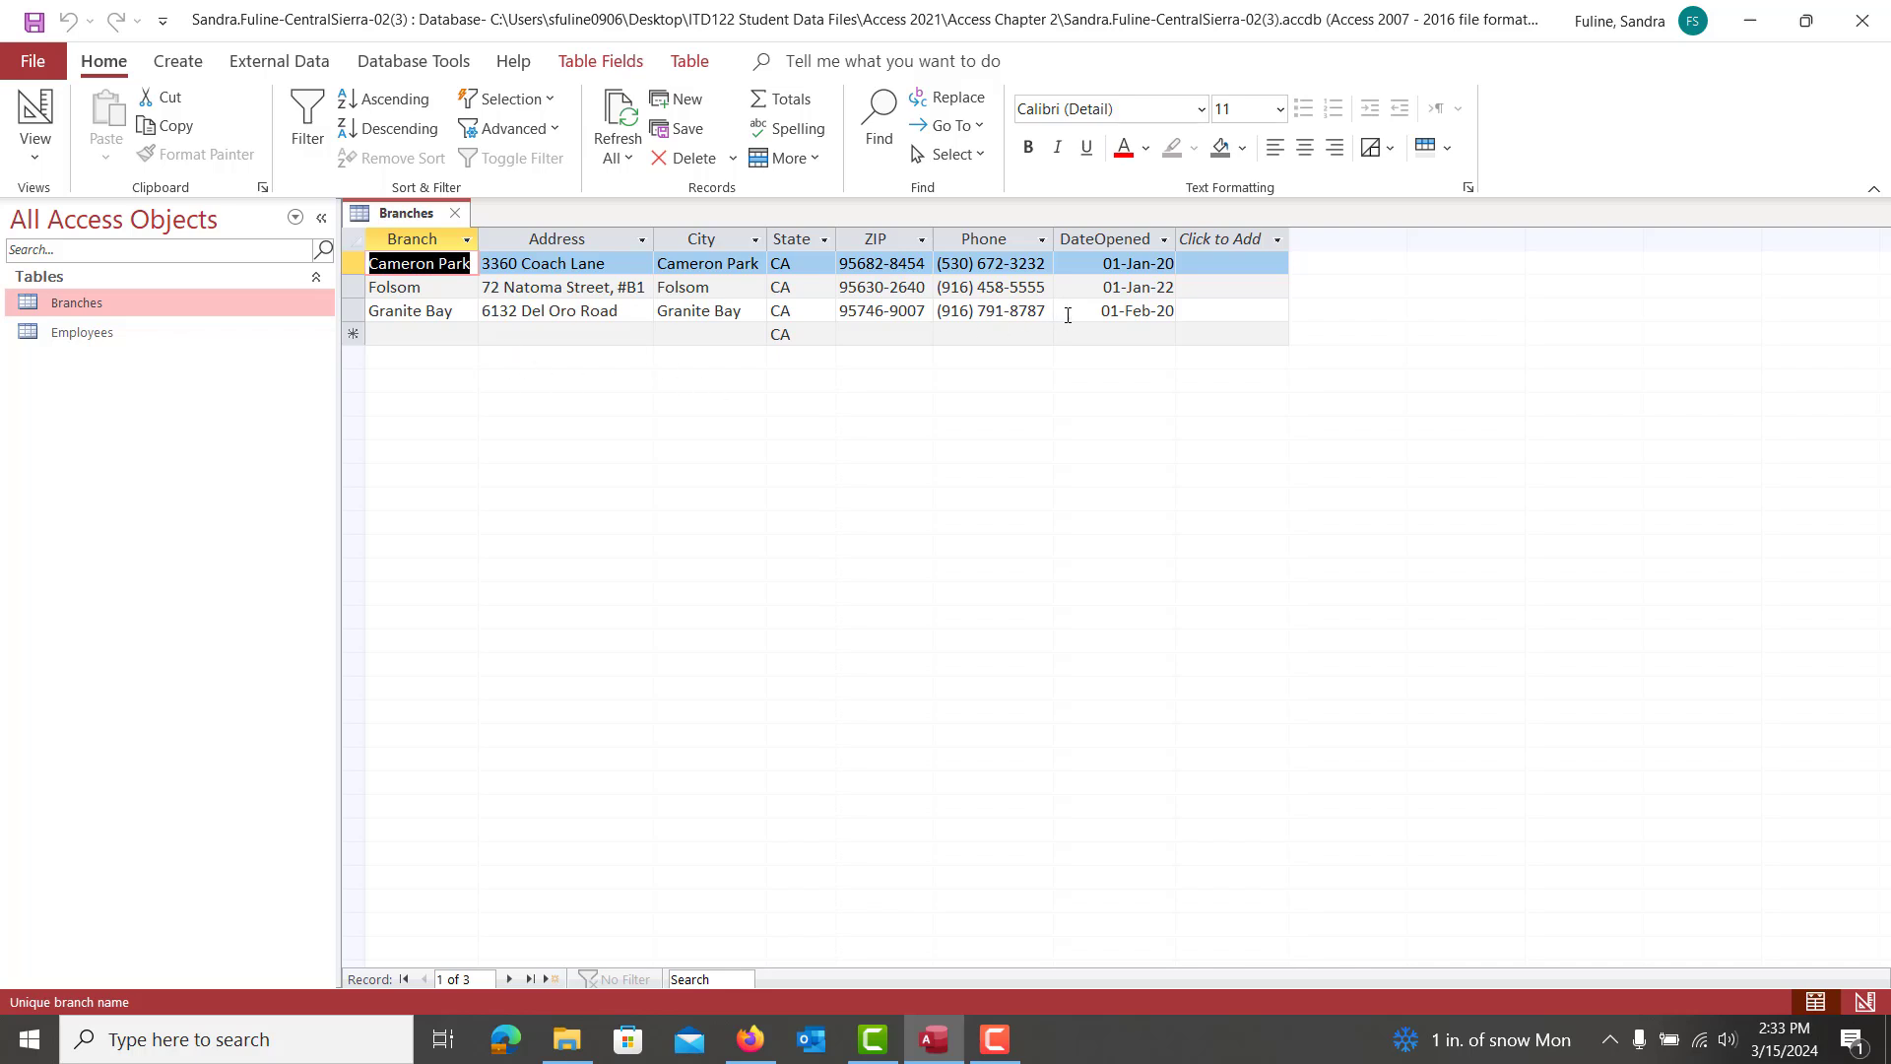
pyautogui.press('Tab')
pyautogui.press('Tab')
pyautogui.press('Tab')
pyautogui.press('Tab')
pyautogui.press('Tab')
pyautogui.press('Tab')
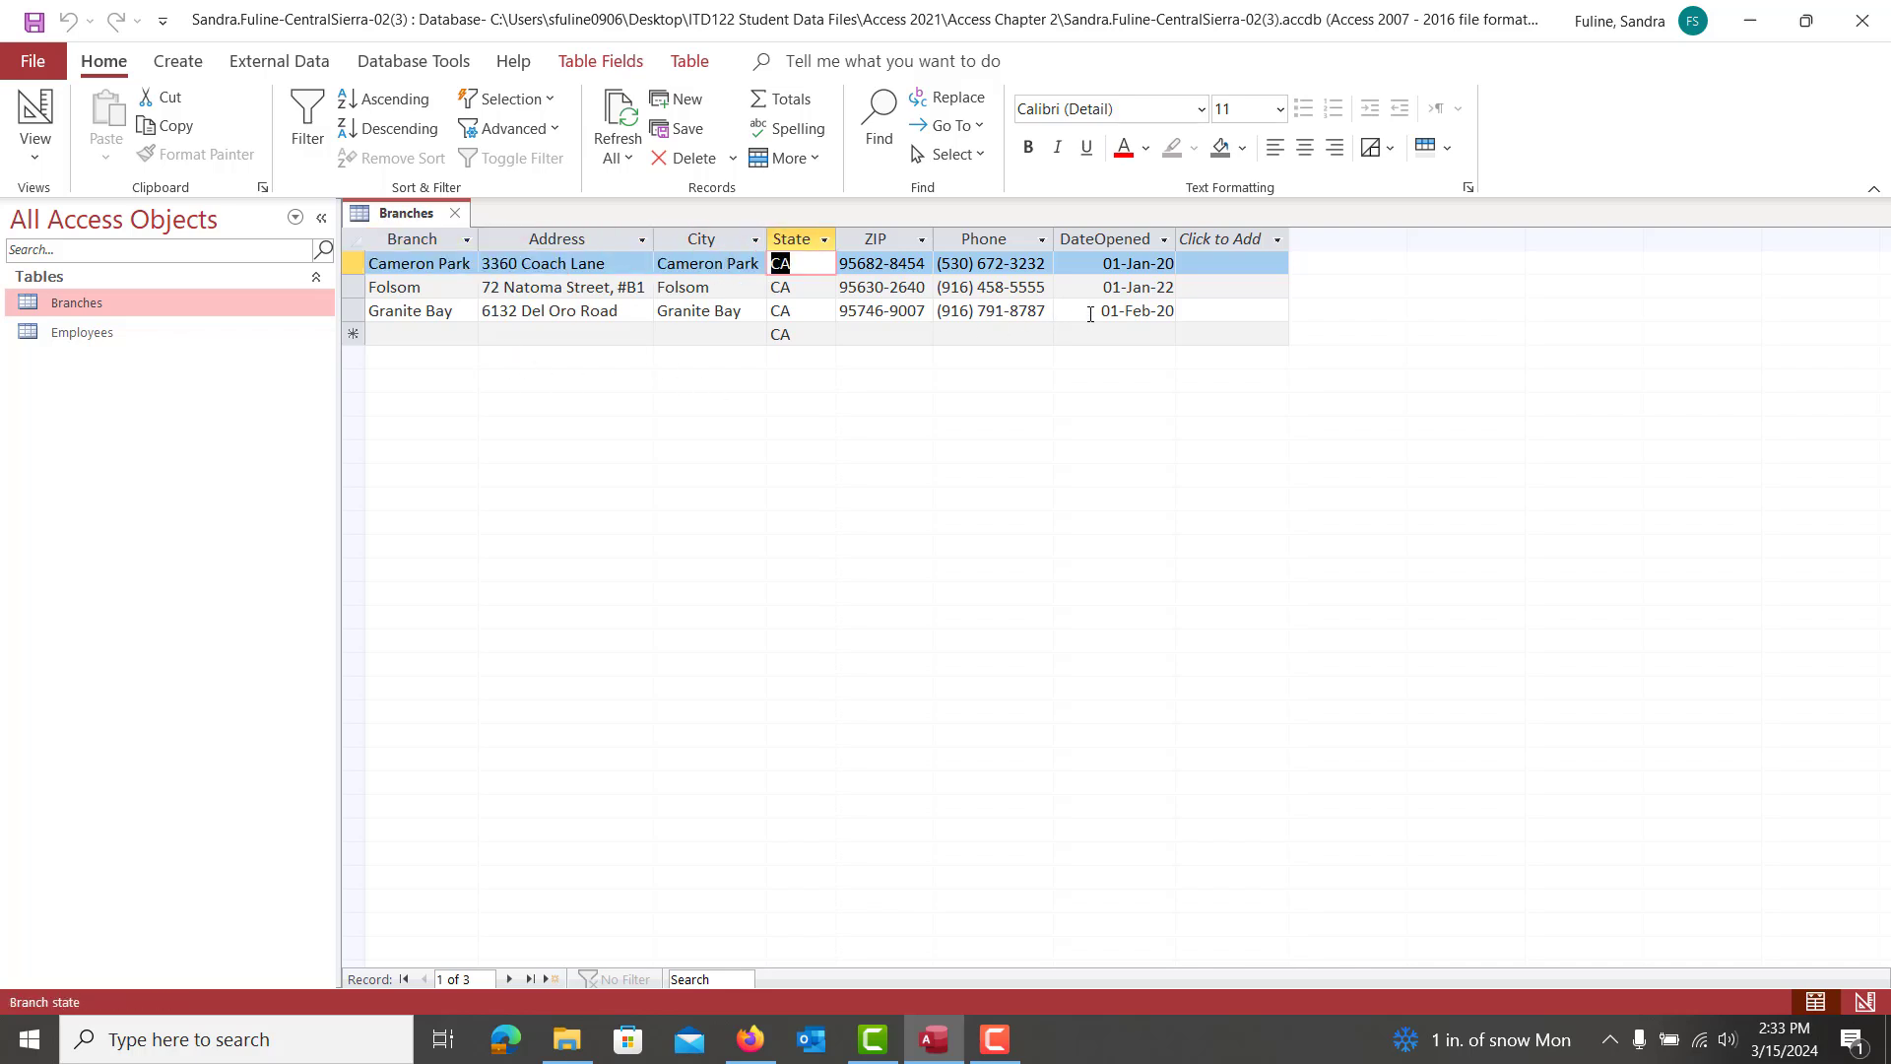
pyautogui.press('Tab')
pyautogui.press('Tab')
pyautogui.press('Tab')
pyautogui.press('Tab')
pyautogui.press('Tab')
pyautogui.press('Tab')
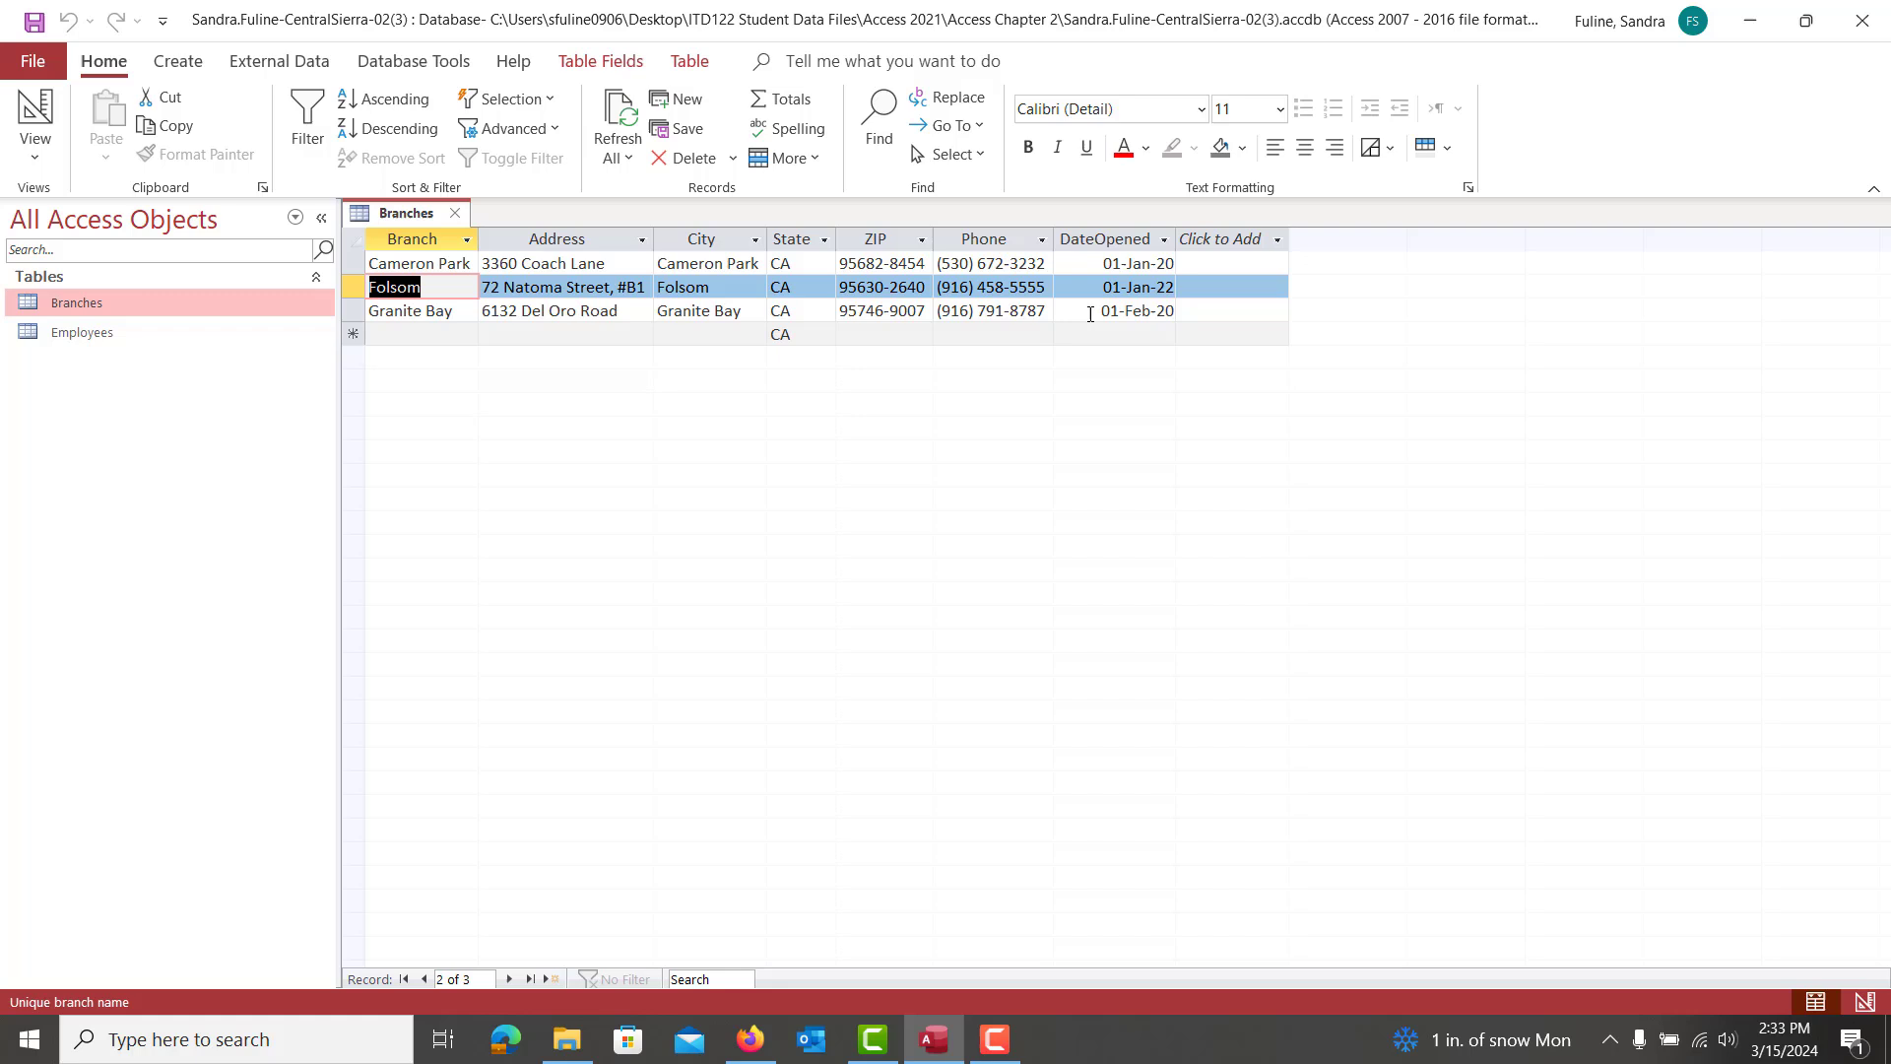
pyautogui.press('Tab')
pyautogui.press('Tab')
pyautogui.press('Tab')
pyautogui.press('Tab')
pyautogui.press('Tab')
pyautogui.press('Tab')
pyautogui.press('Tab')
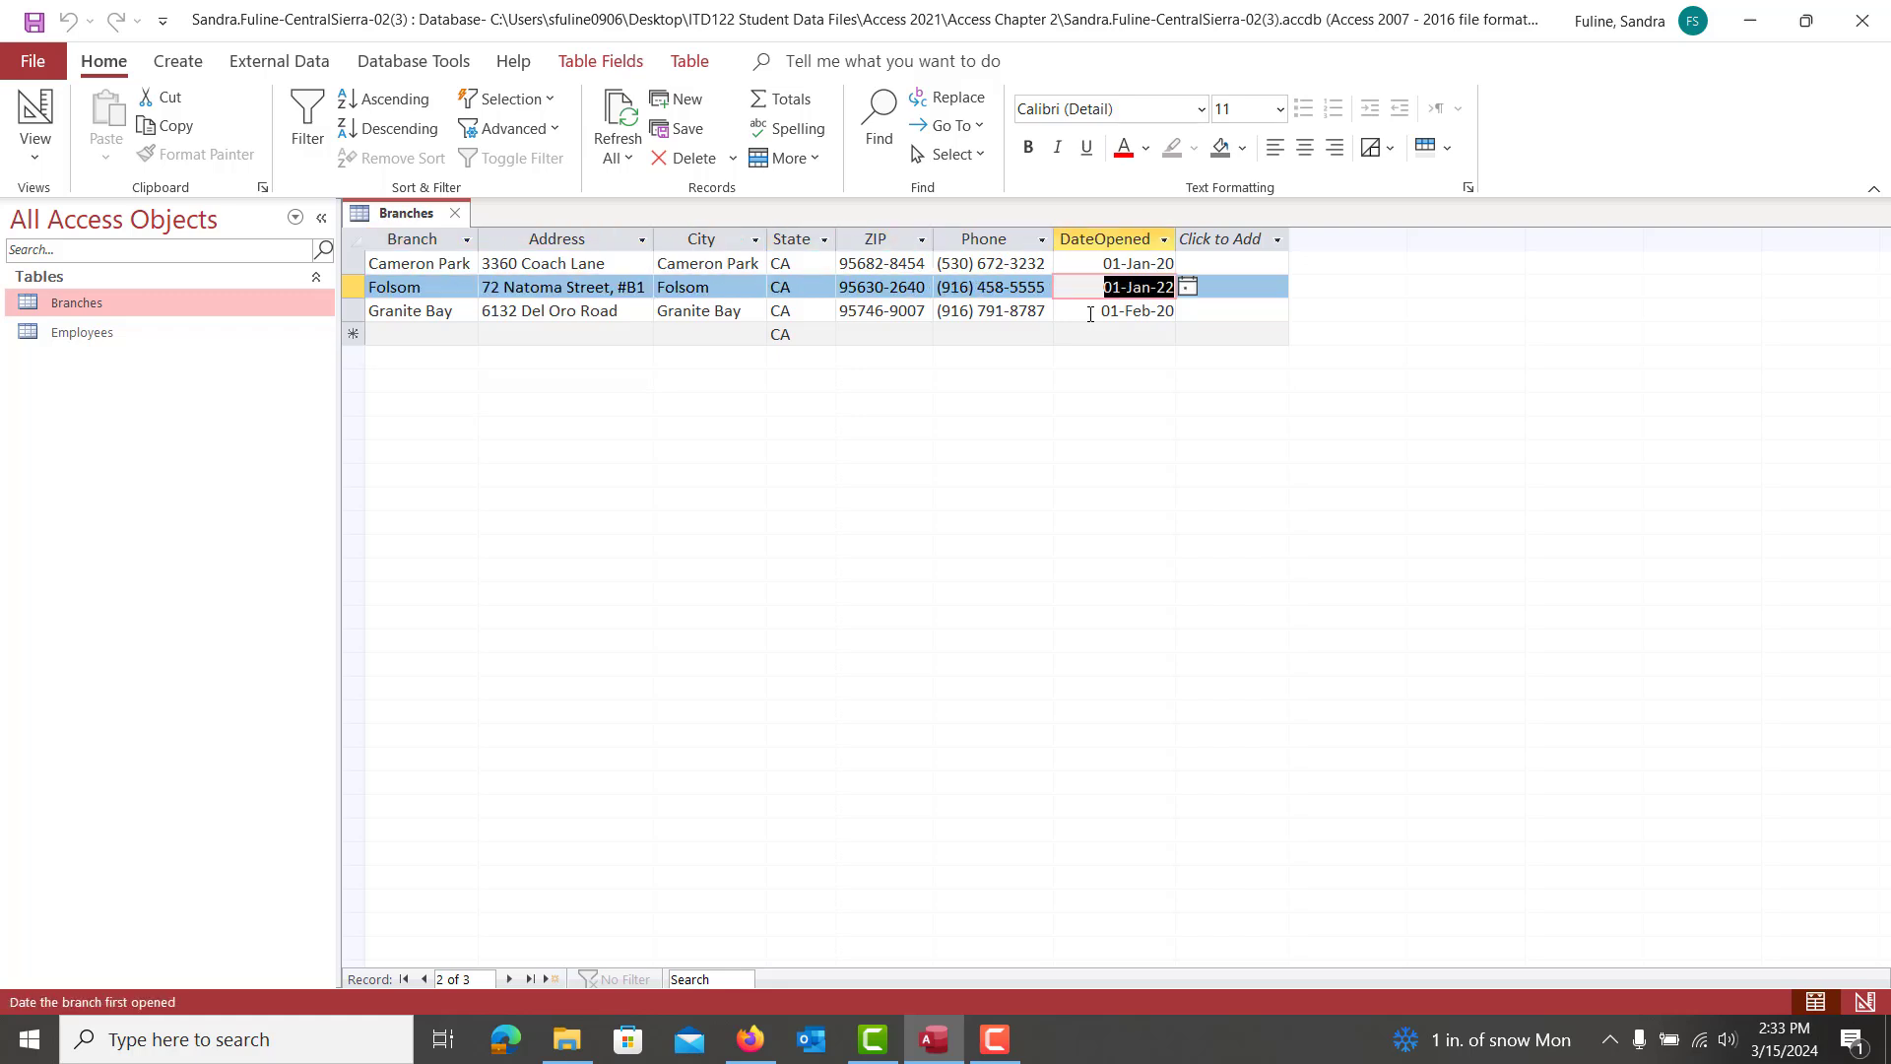
pyautogui.press('Tab')
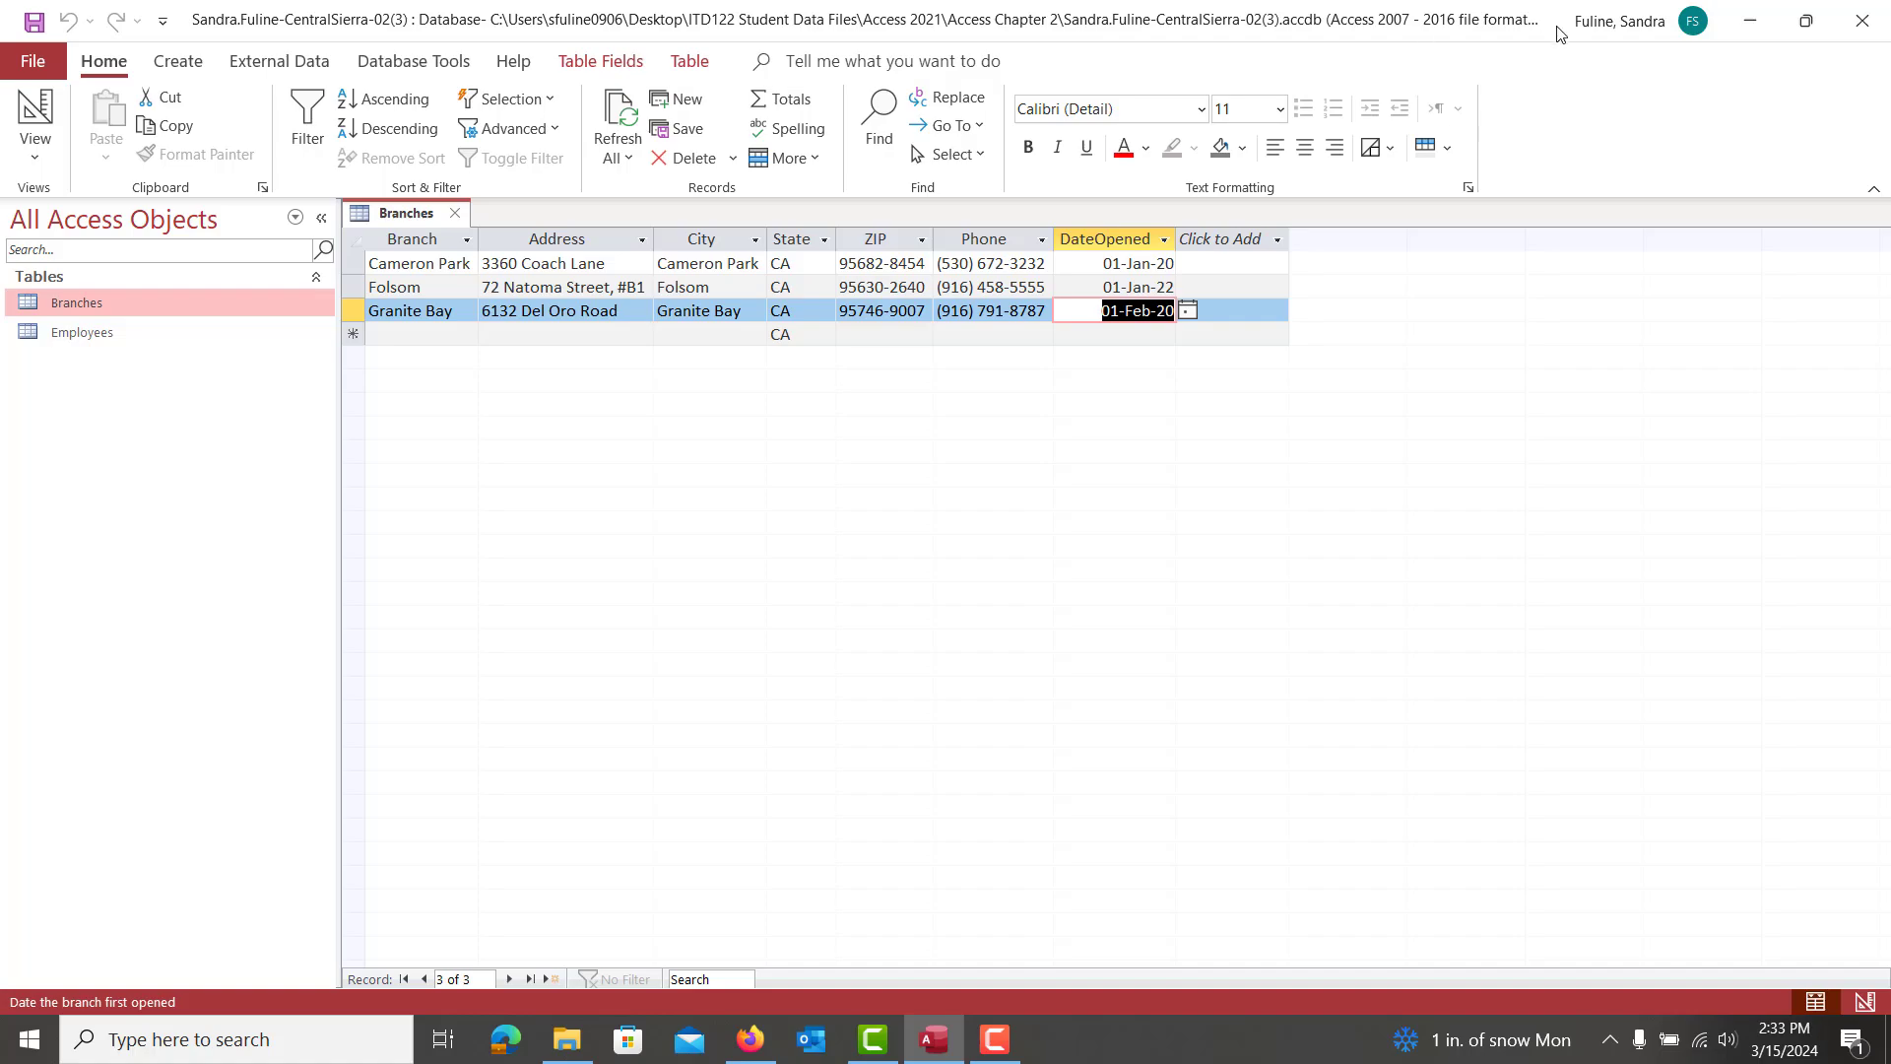
pyautogui.moveTo(1560, 35); pyautogui.dragTo(2, 325)
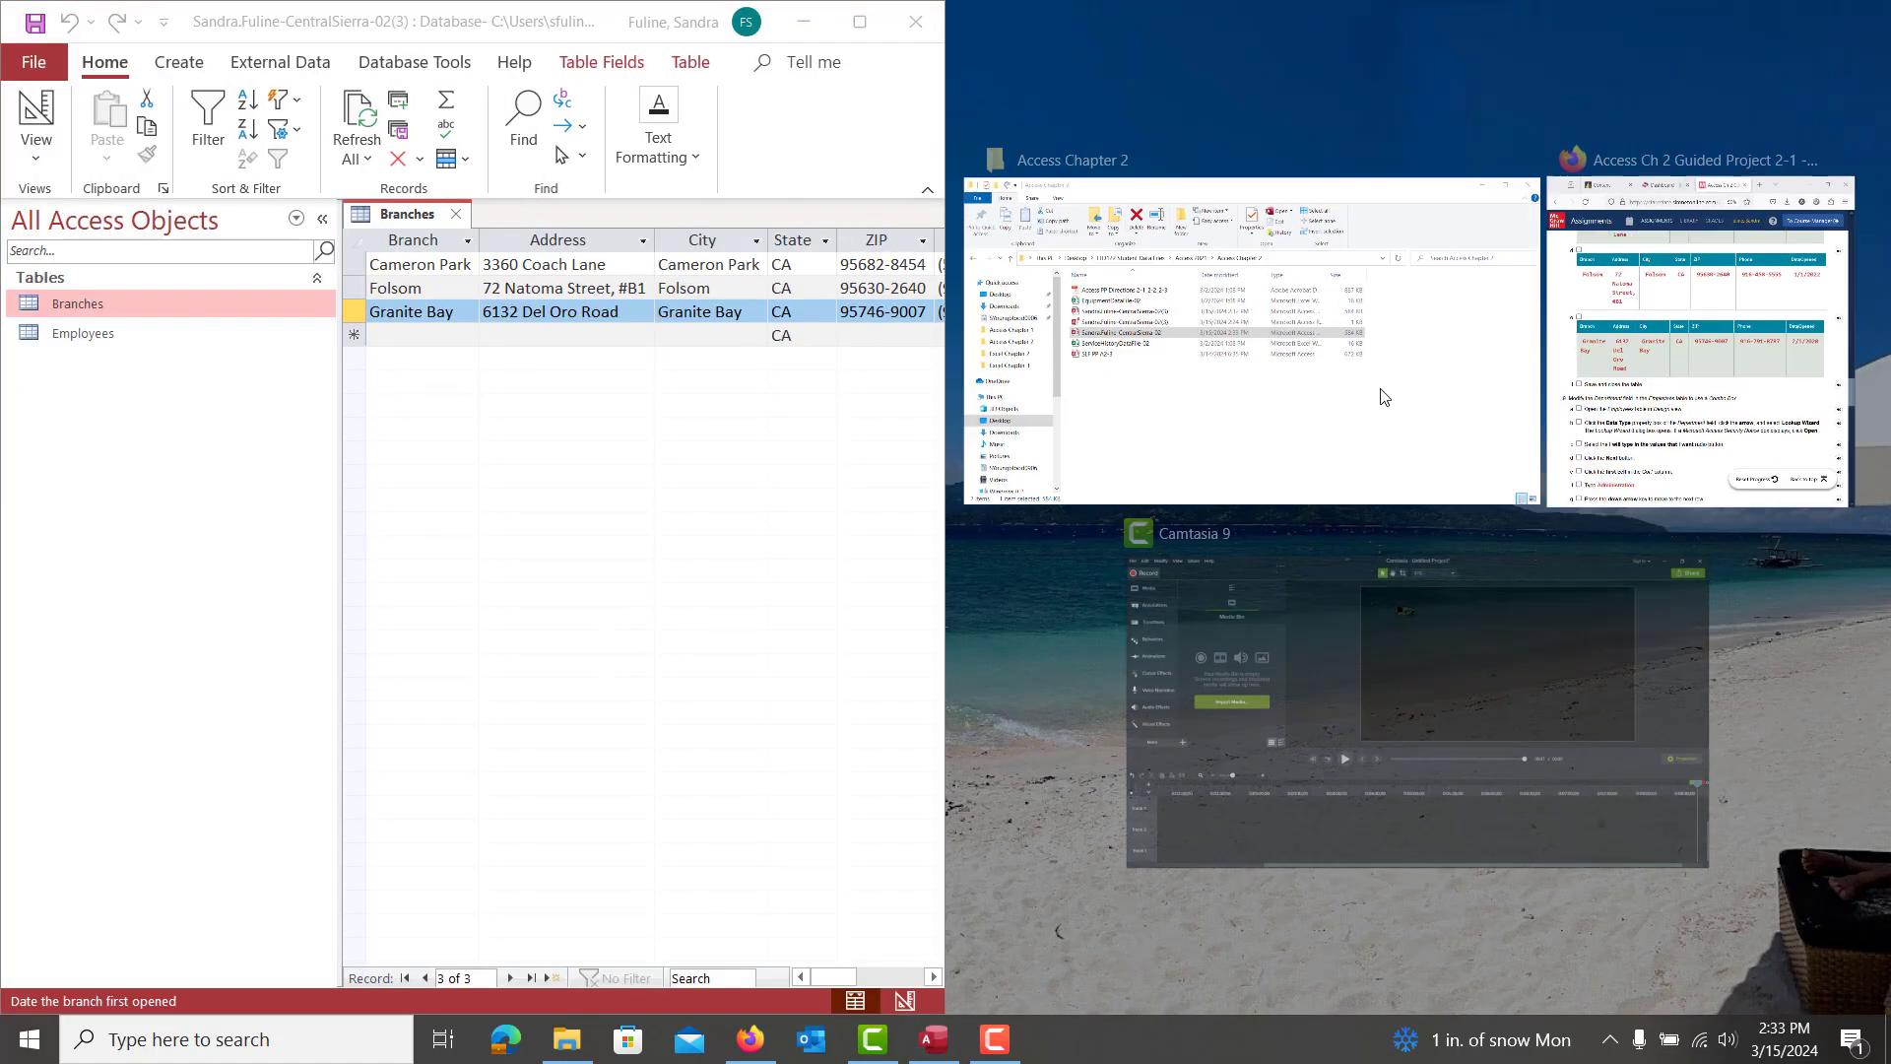
# Snap the assignment to the right half and compare the Branches datasheet against Table 2-20
pyautogui.click(1689, 383)
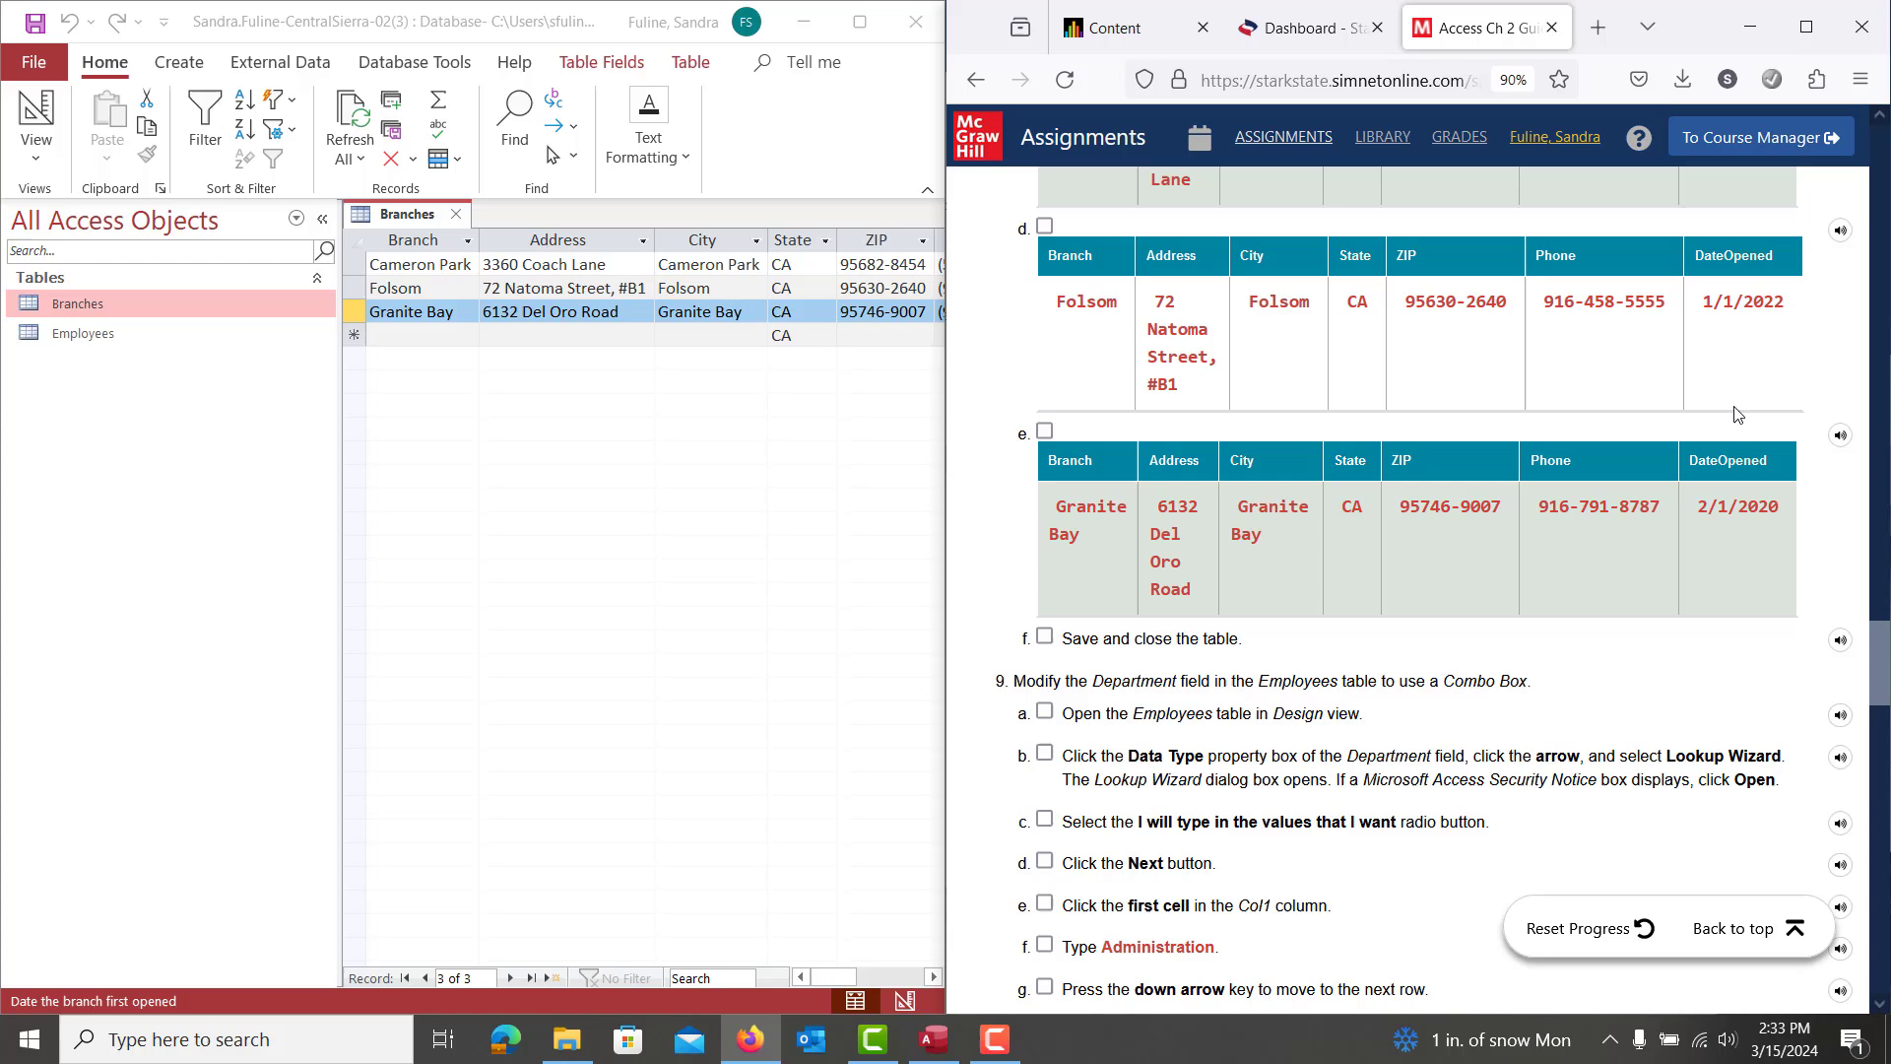
pyautogui.scroll(4, 1736, 413)
pyautogui.scroll(-2, 1737, 414)
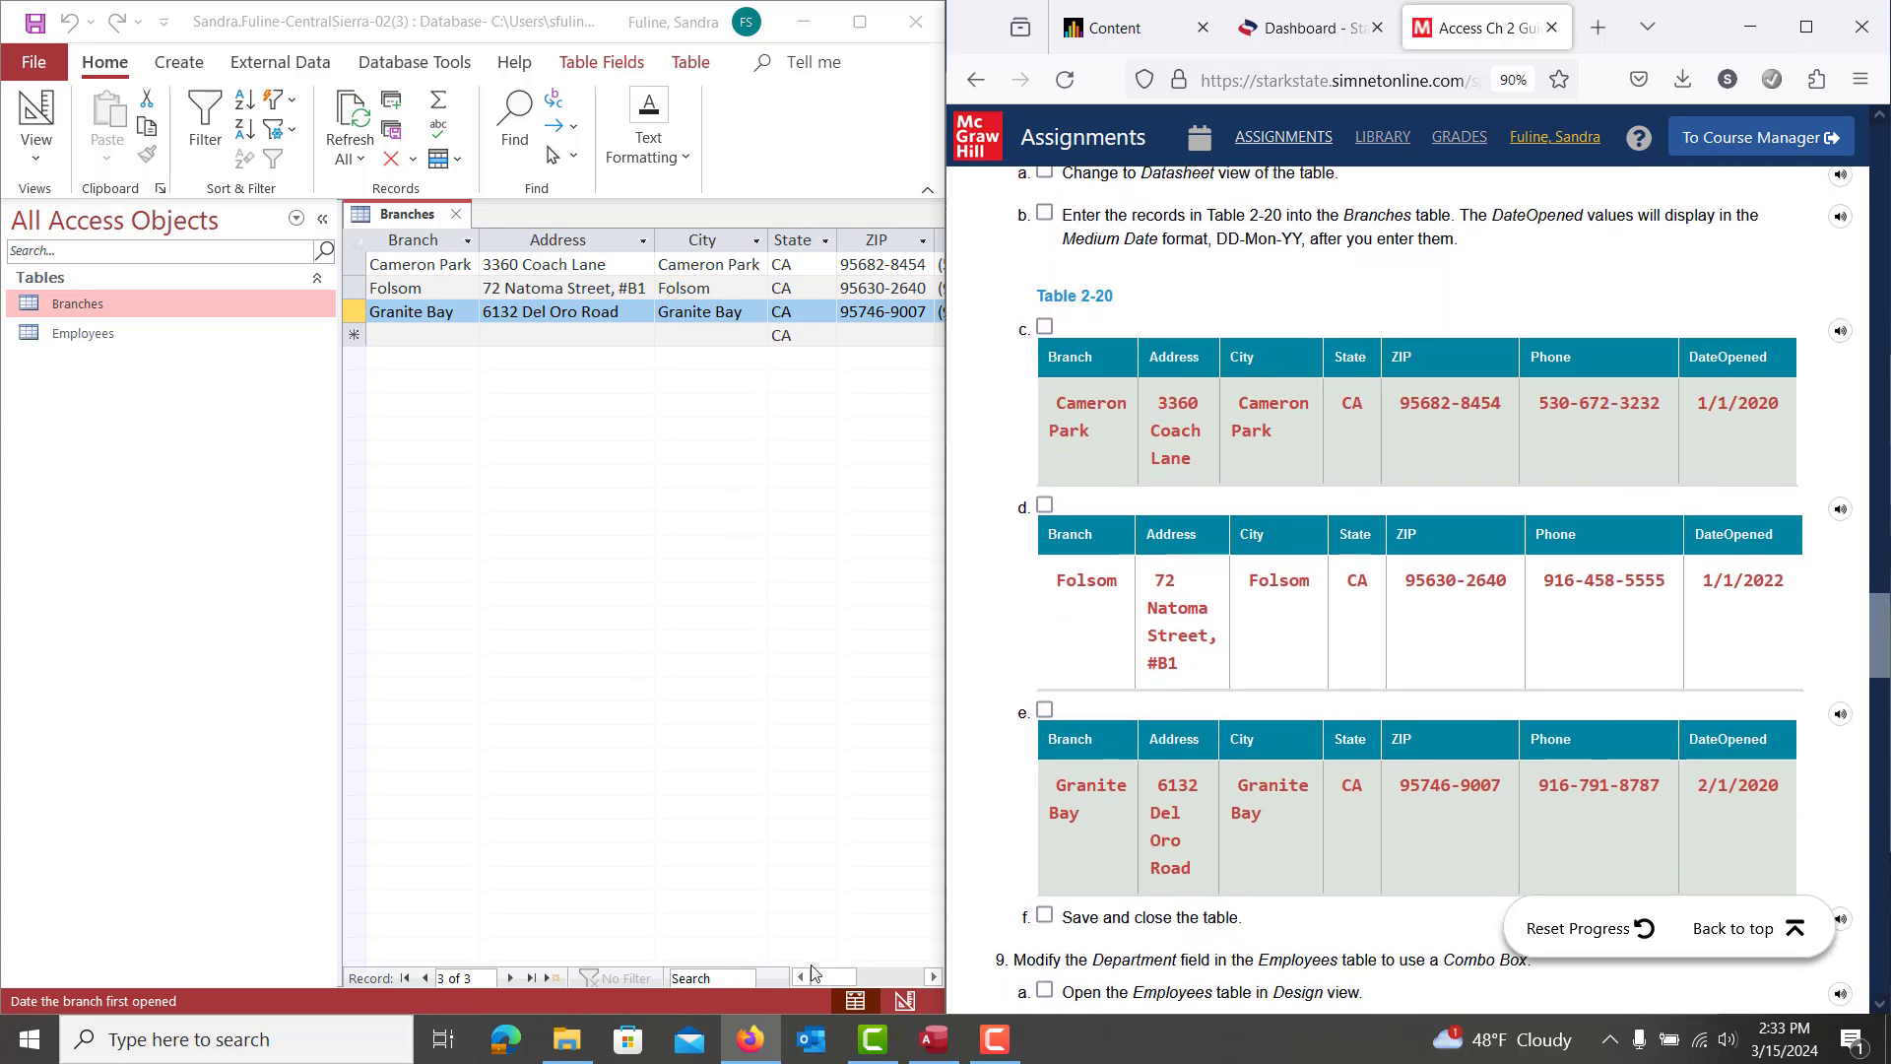
pyautogui.click(843, 979)
pyautogui.moveTo(843, 978); pyautogui.dragTo(859, 978)
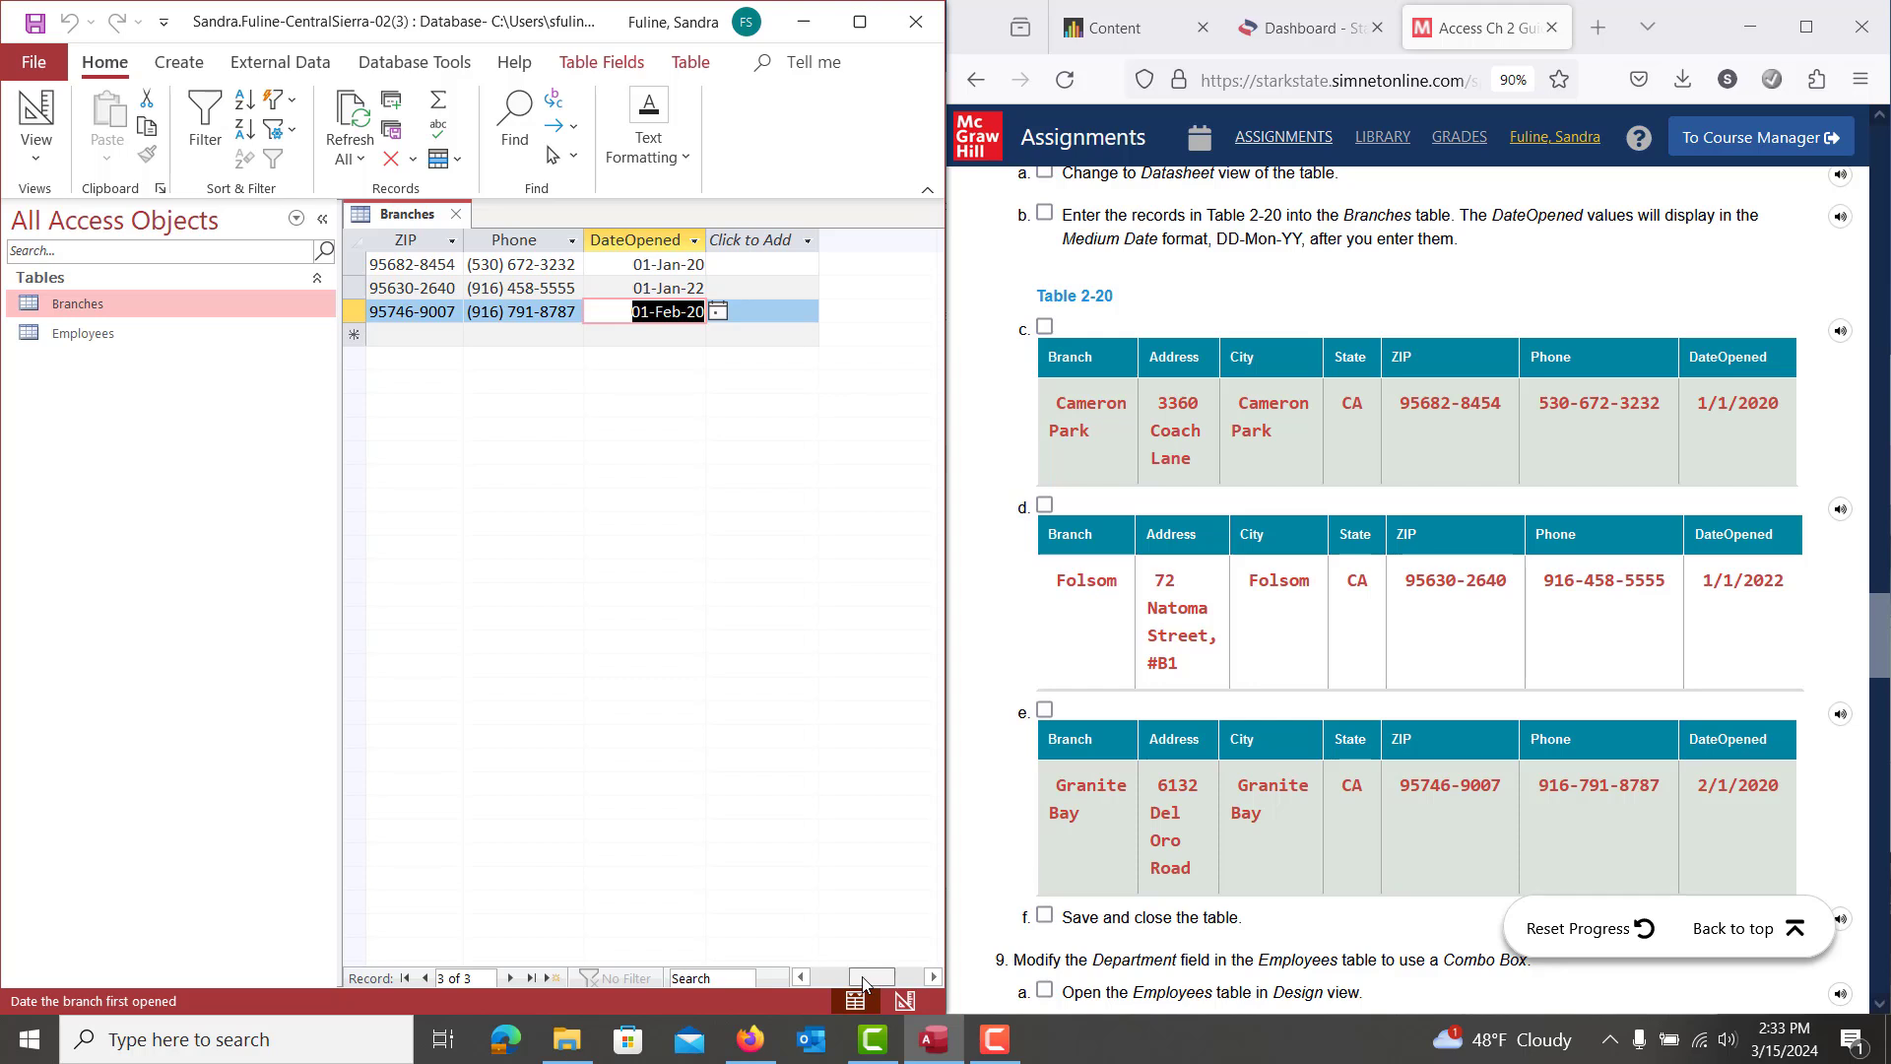
pyautogui.moveTo(861, 982); pyautogui.dragTo(810, 984)
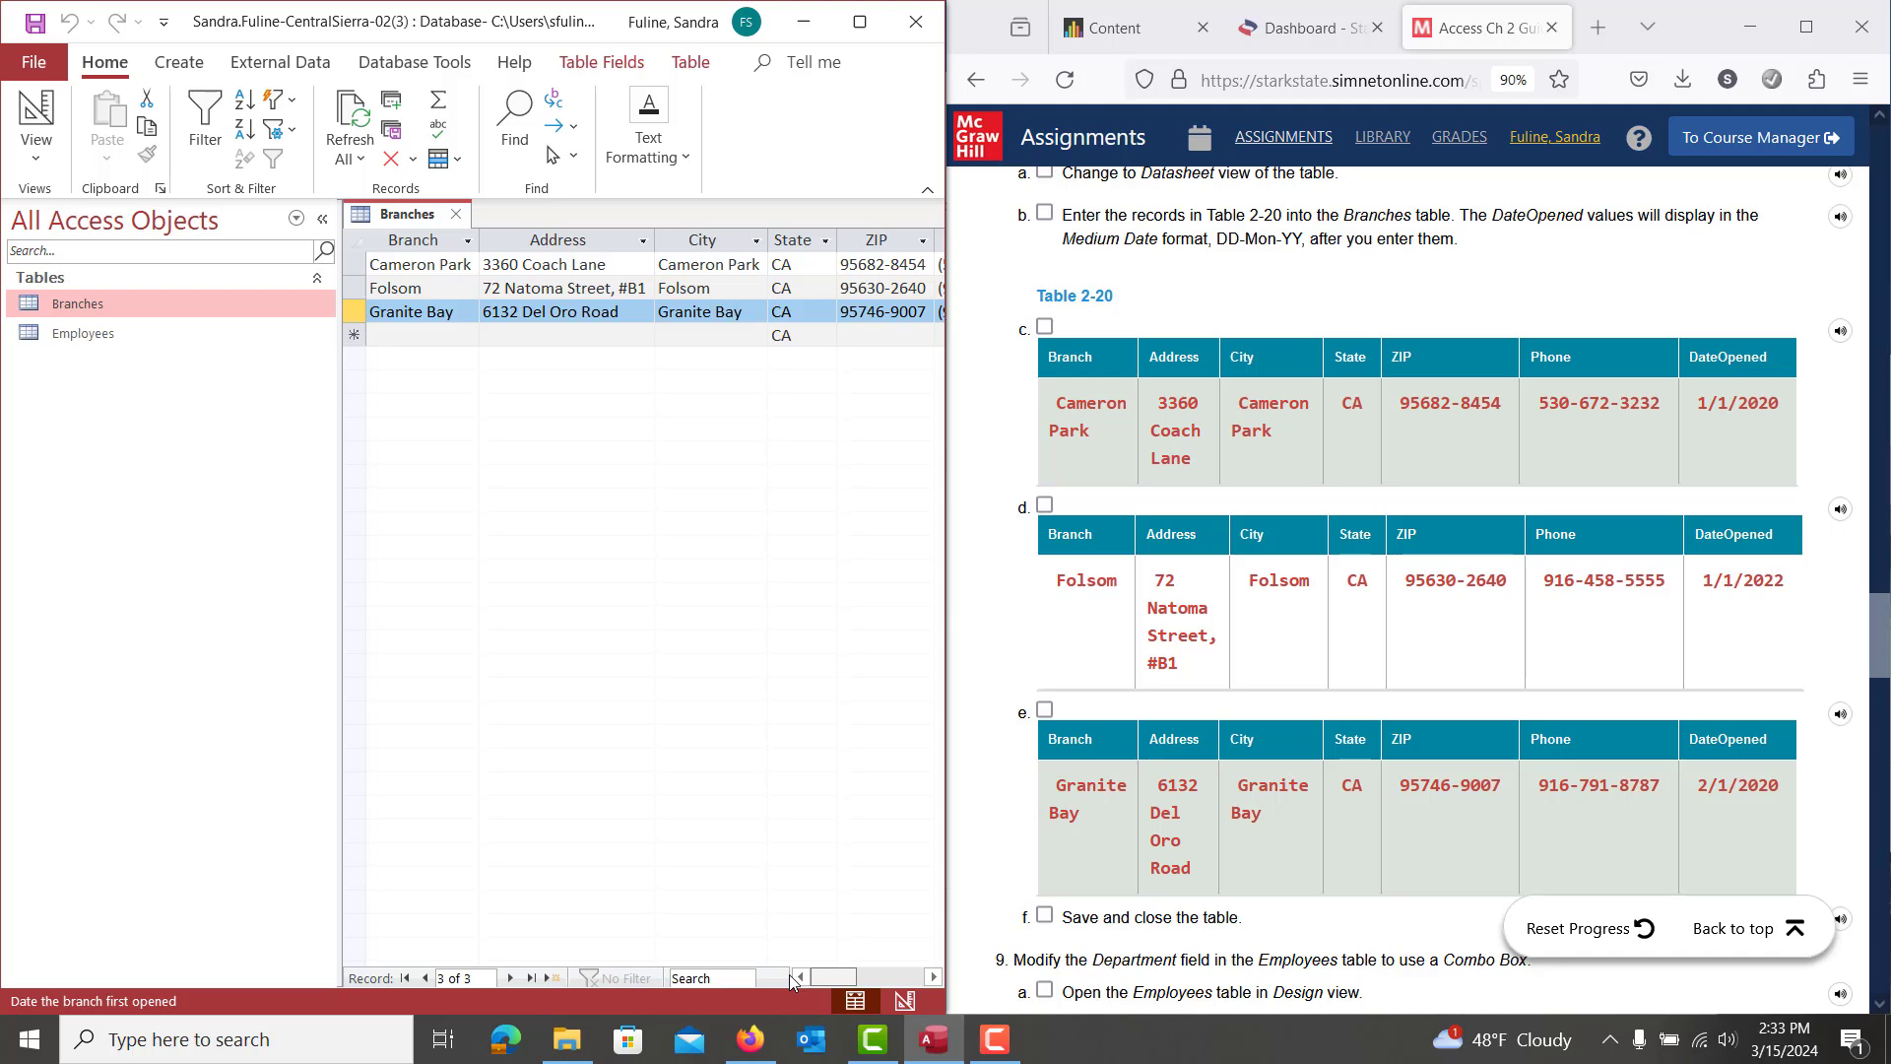
pyautogui.scroll(-6, 1671, 720)
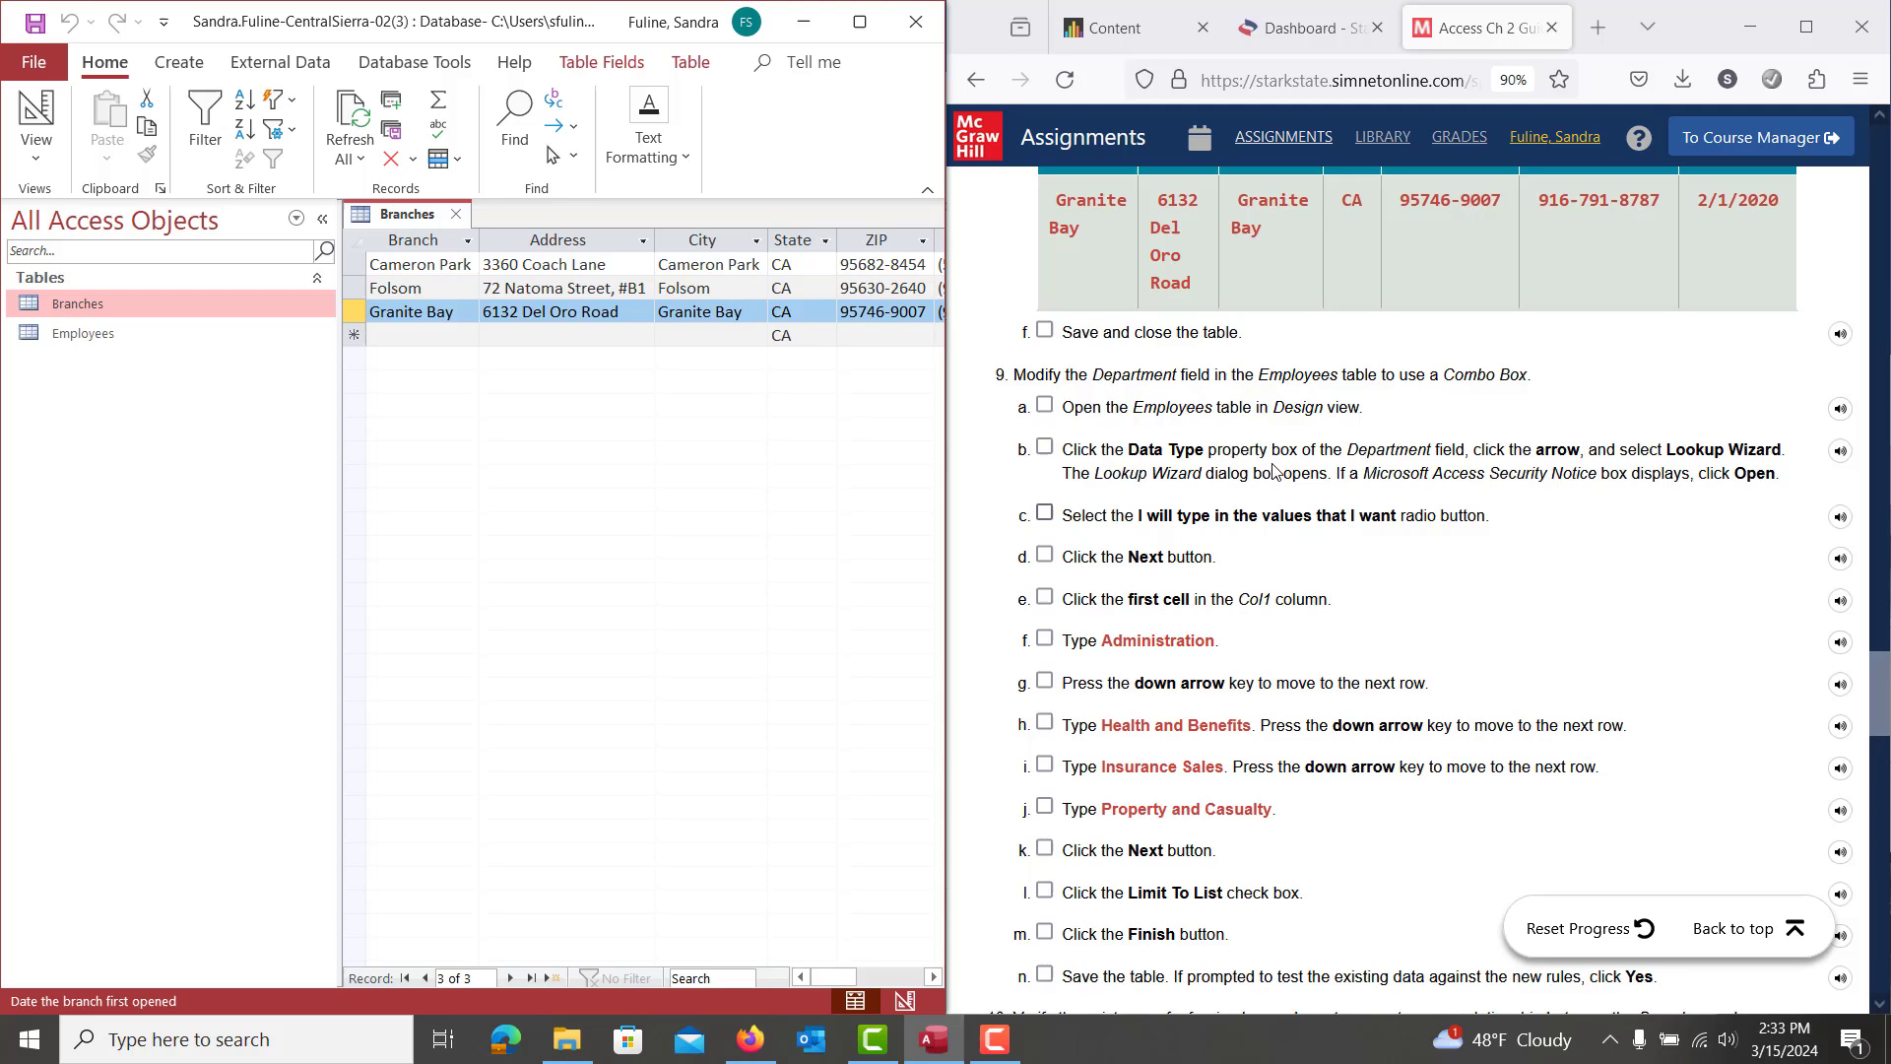
# Close Branches and open the Employees table in Design view at Department's data type
pyautogui.click(456, 215)
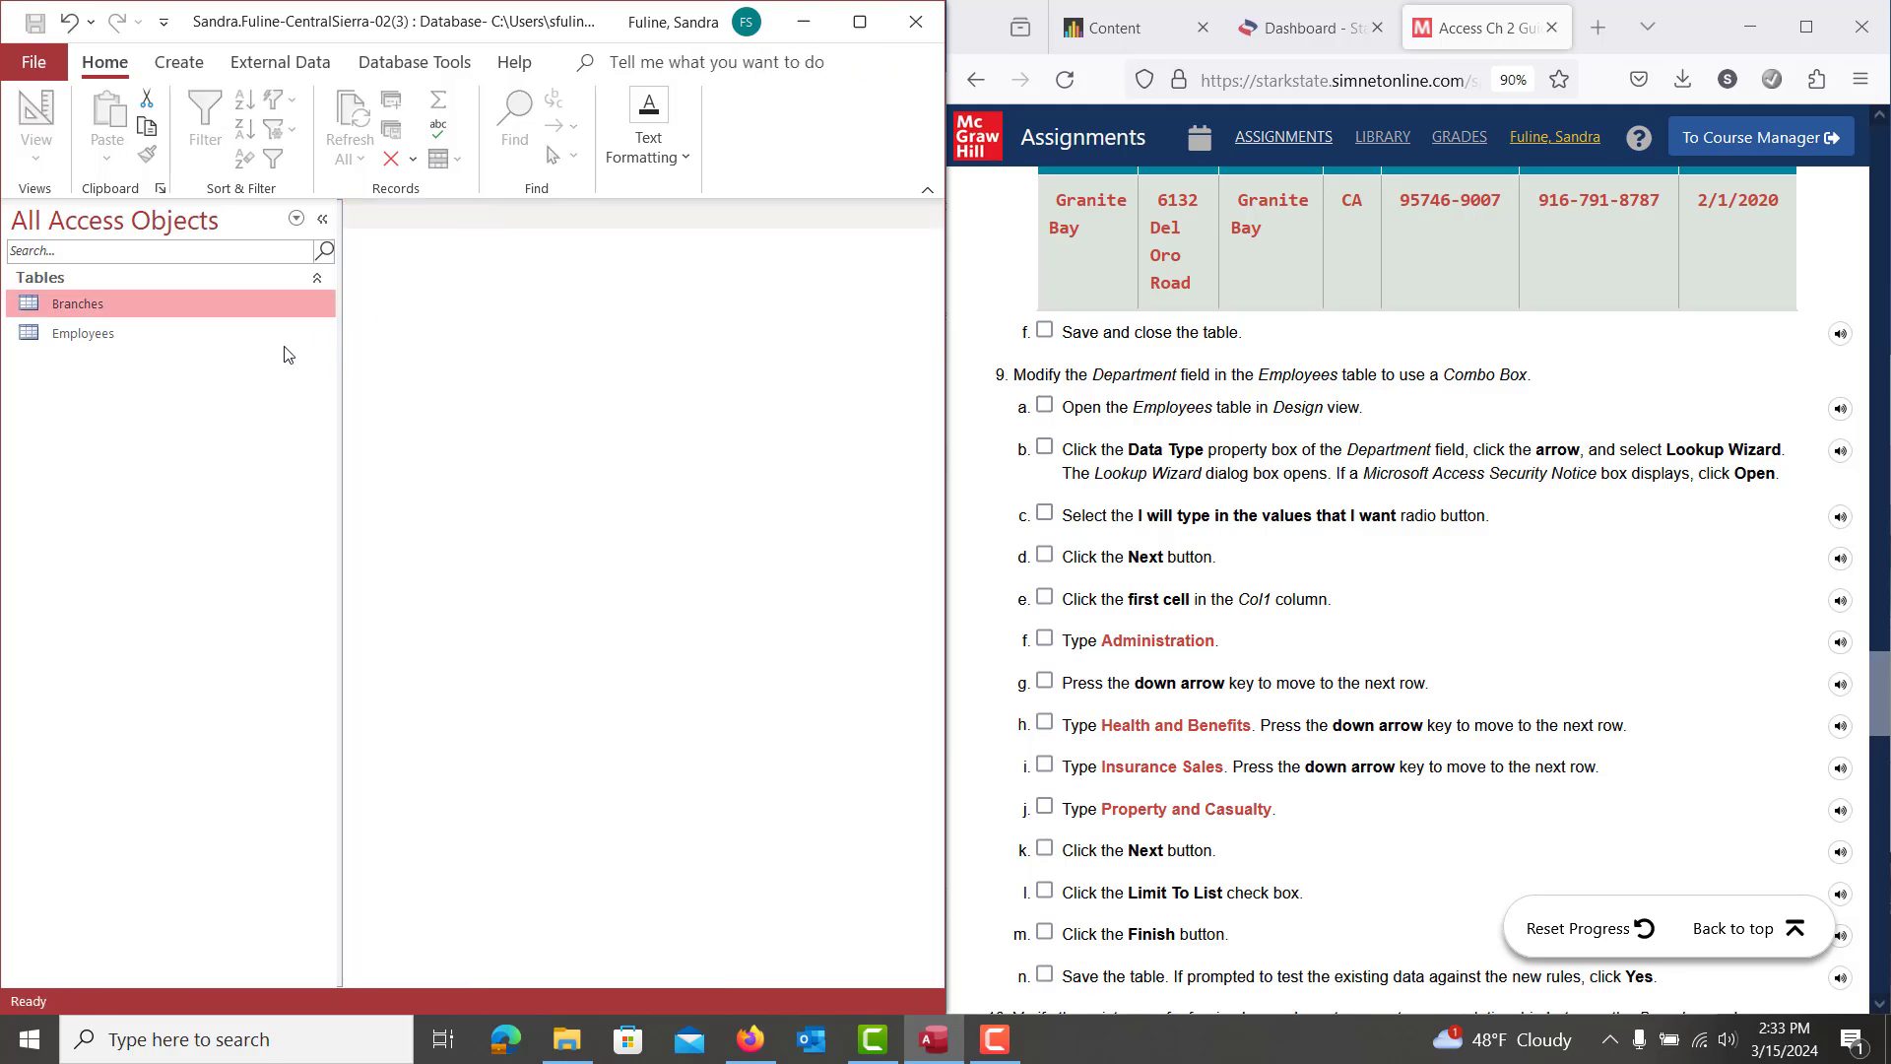
pyautogui.doubleClick(138, 344)
pyautogui.click(42, 123)
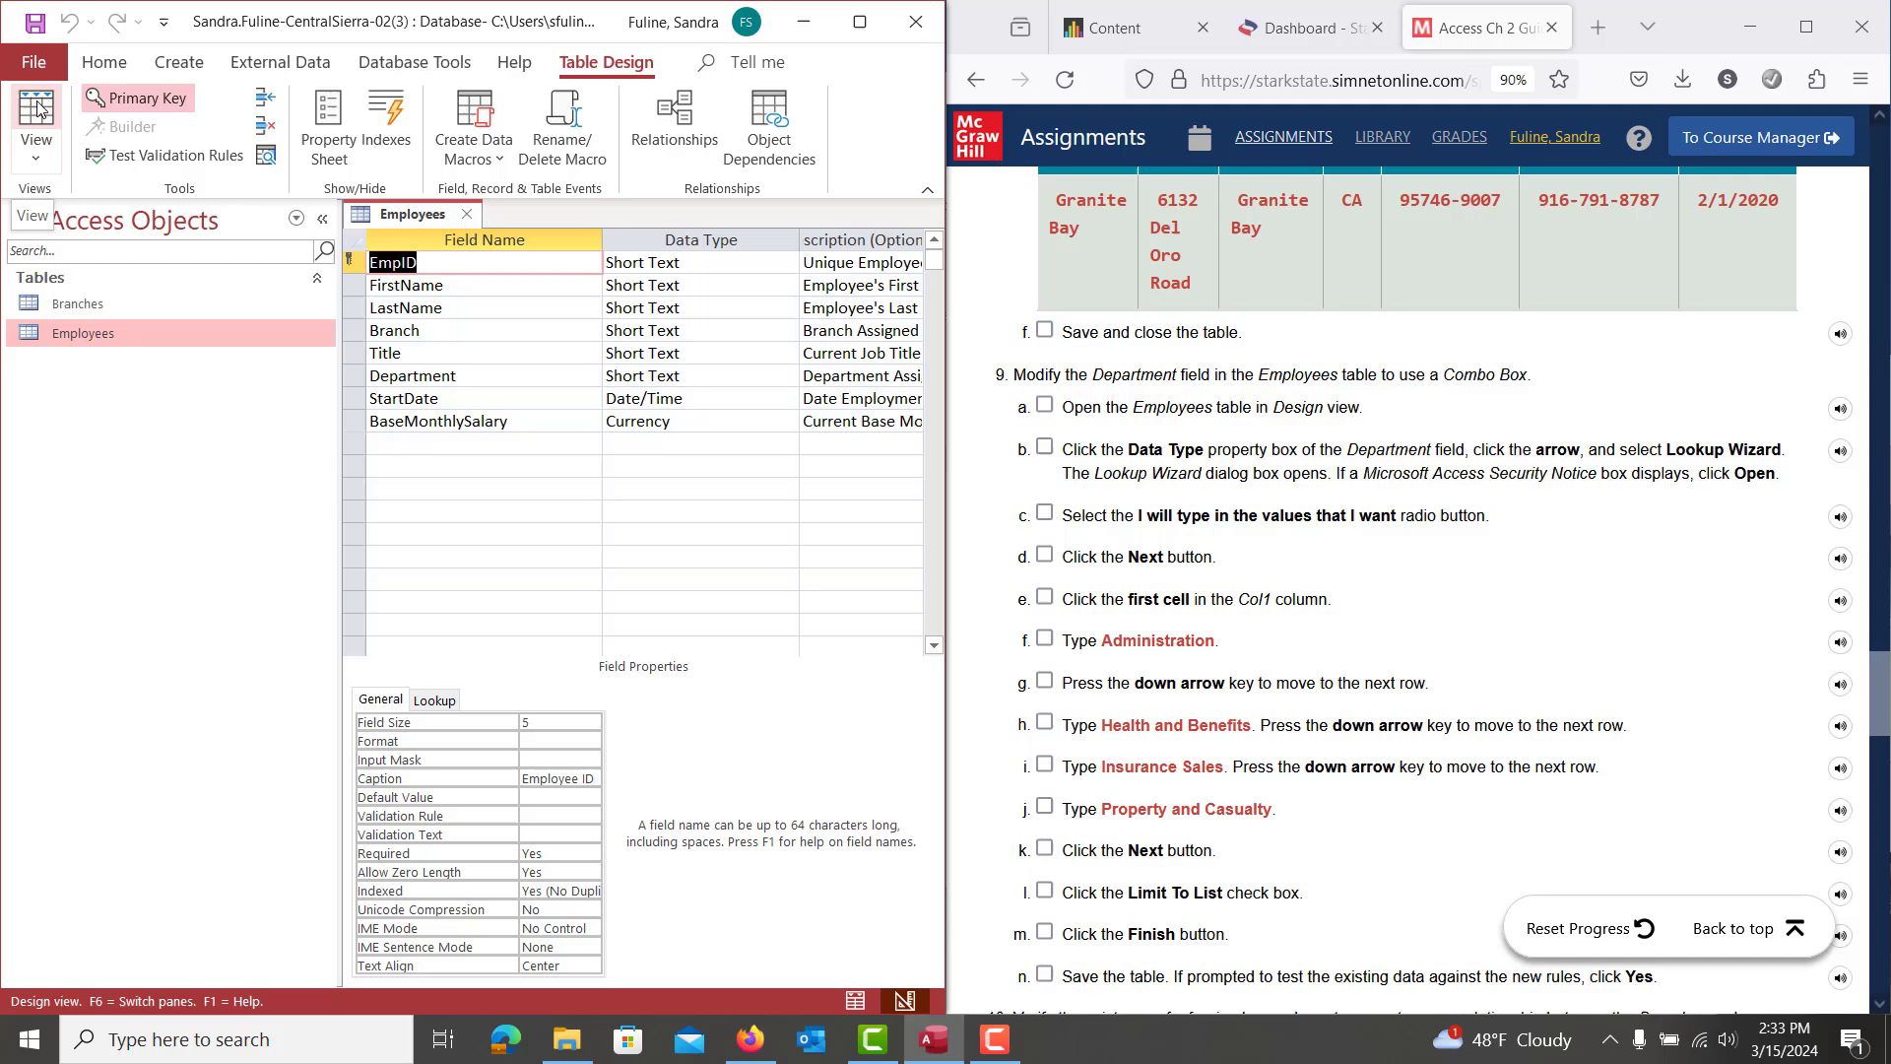
pyautogui.click(710, 380)
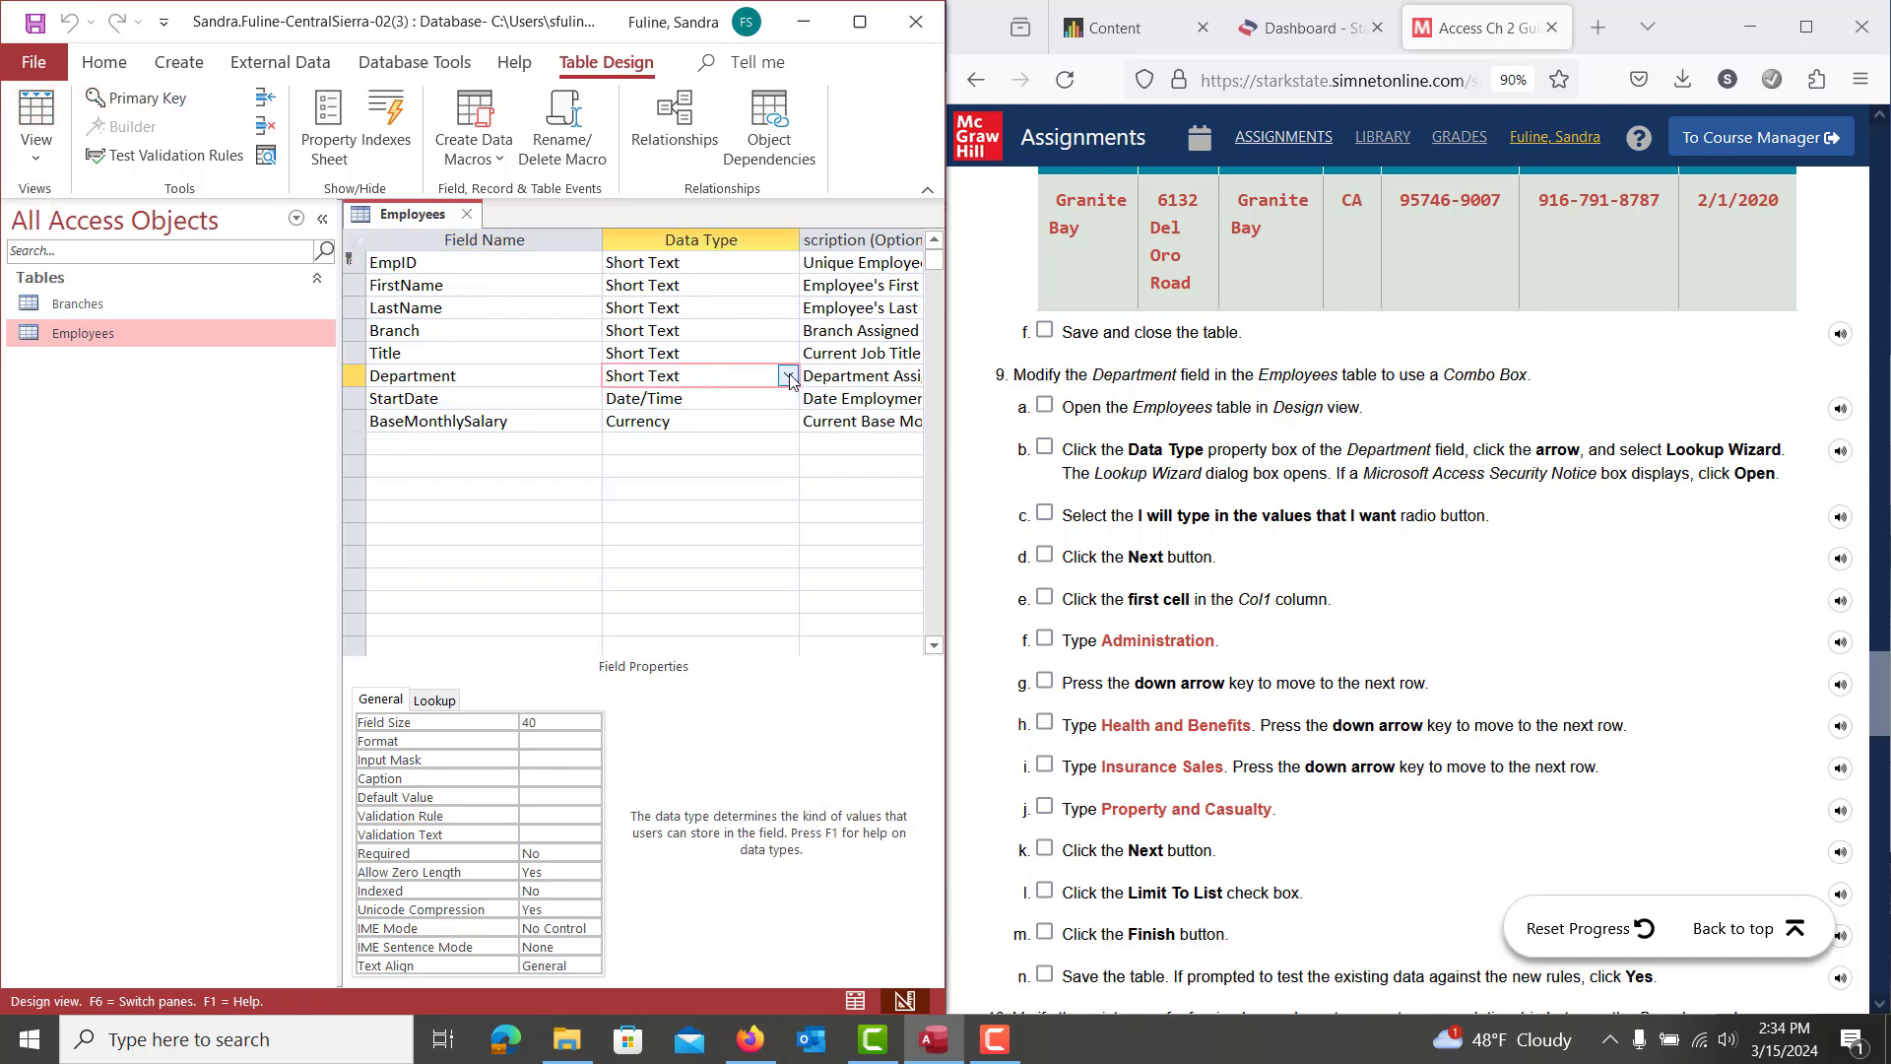
pyautogui.click(789, 376)
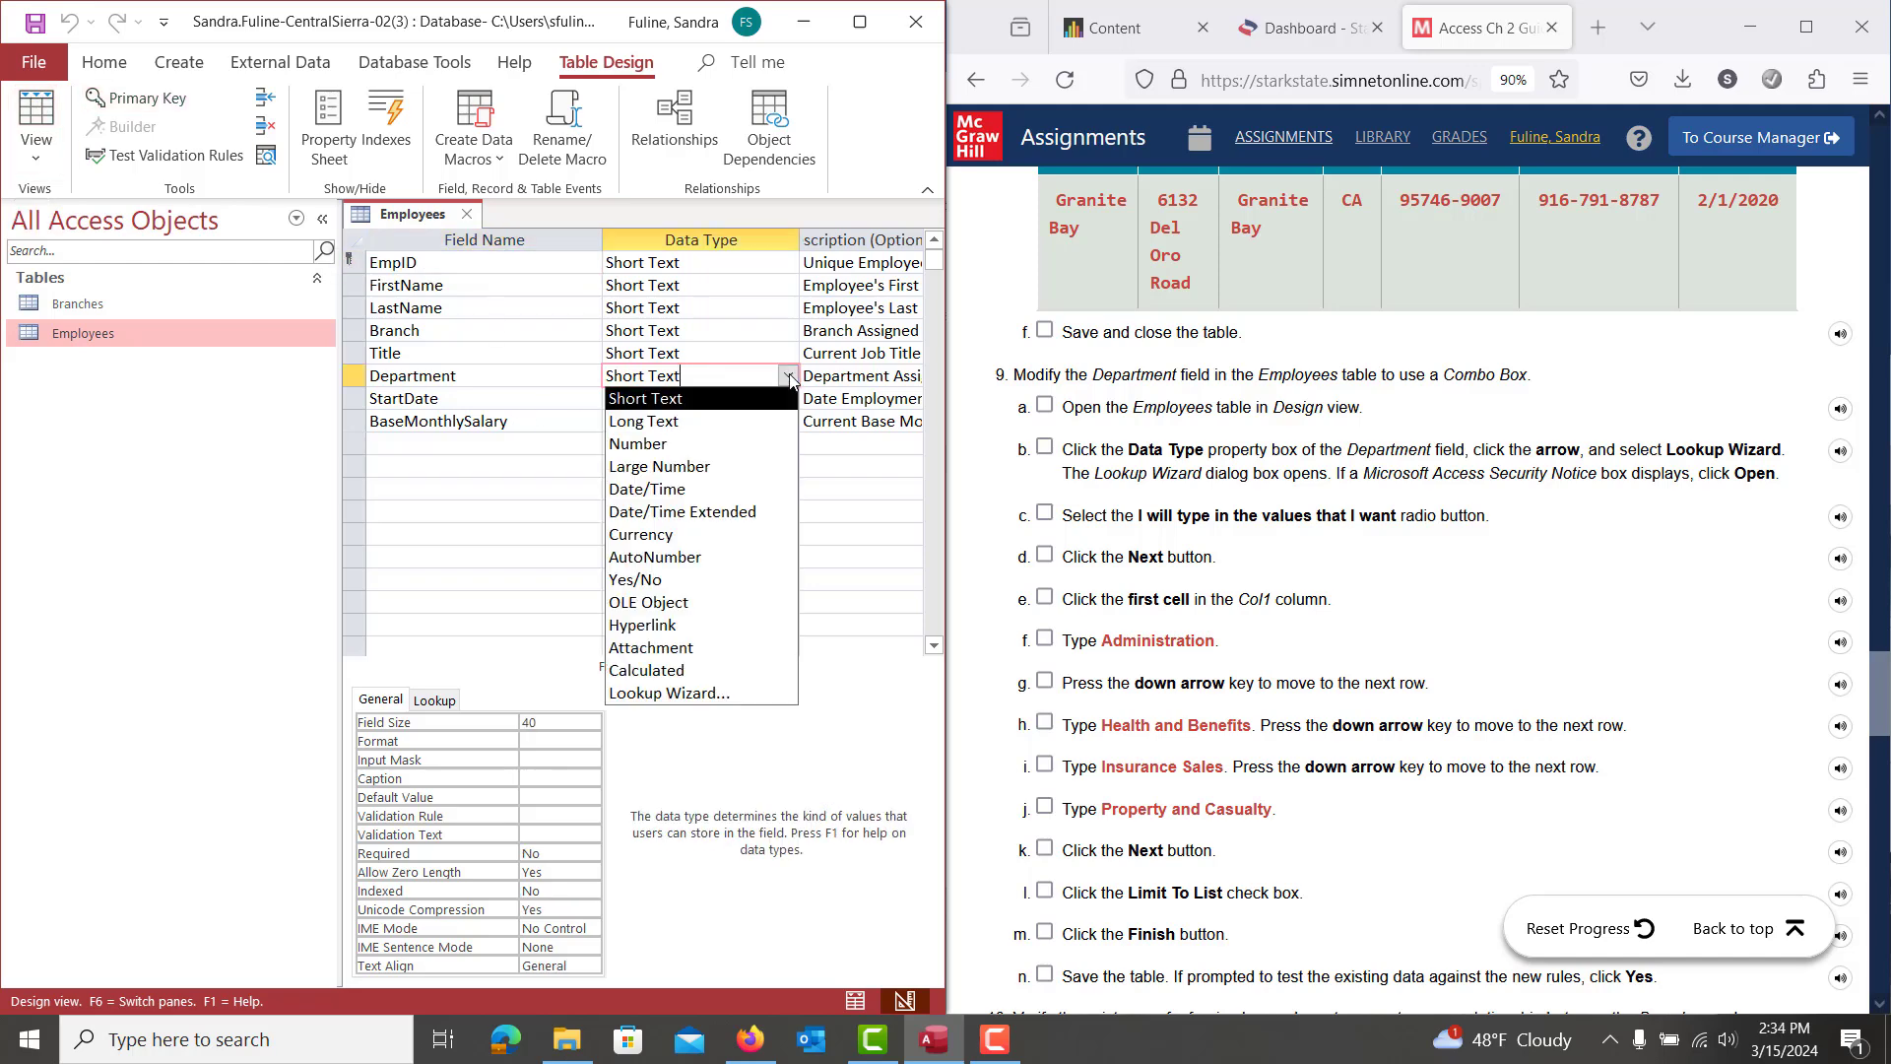
# Start a typed-value Lookup Wizard for Department, entering Administration and Health and Benefits
pyautogui.click(730, 696)
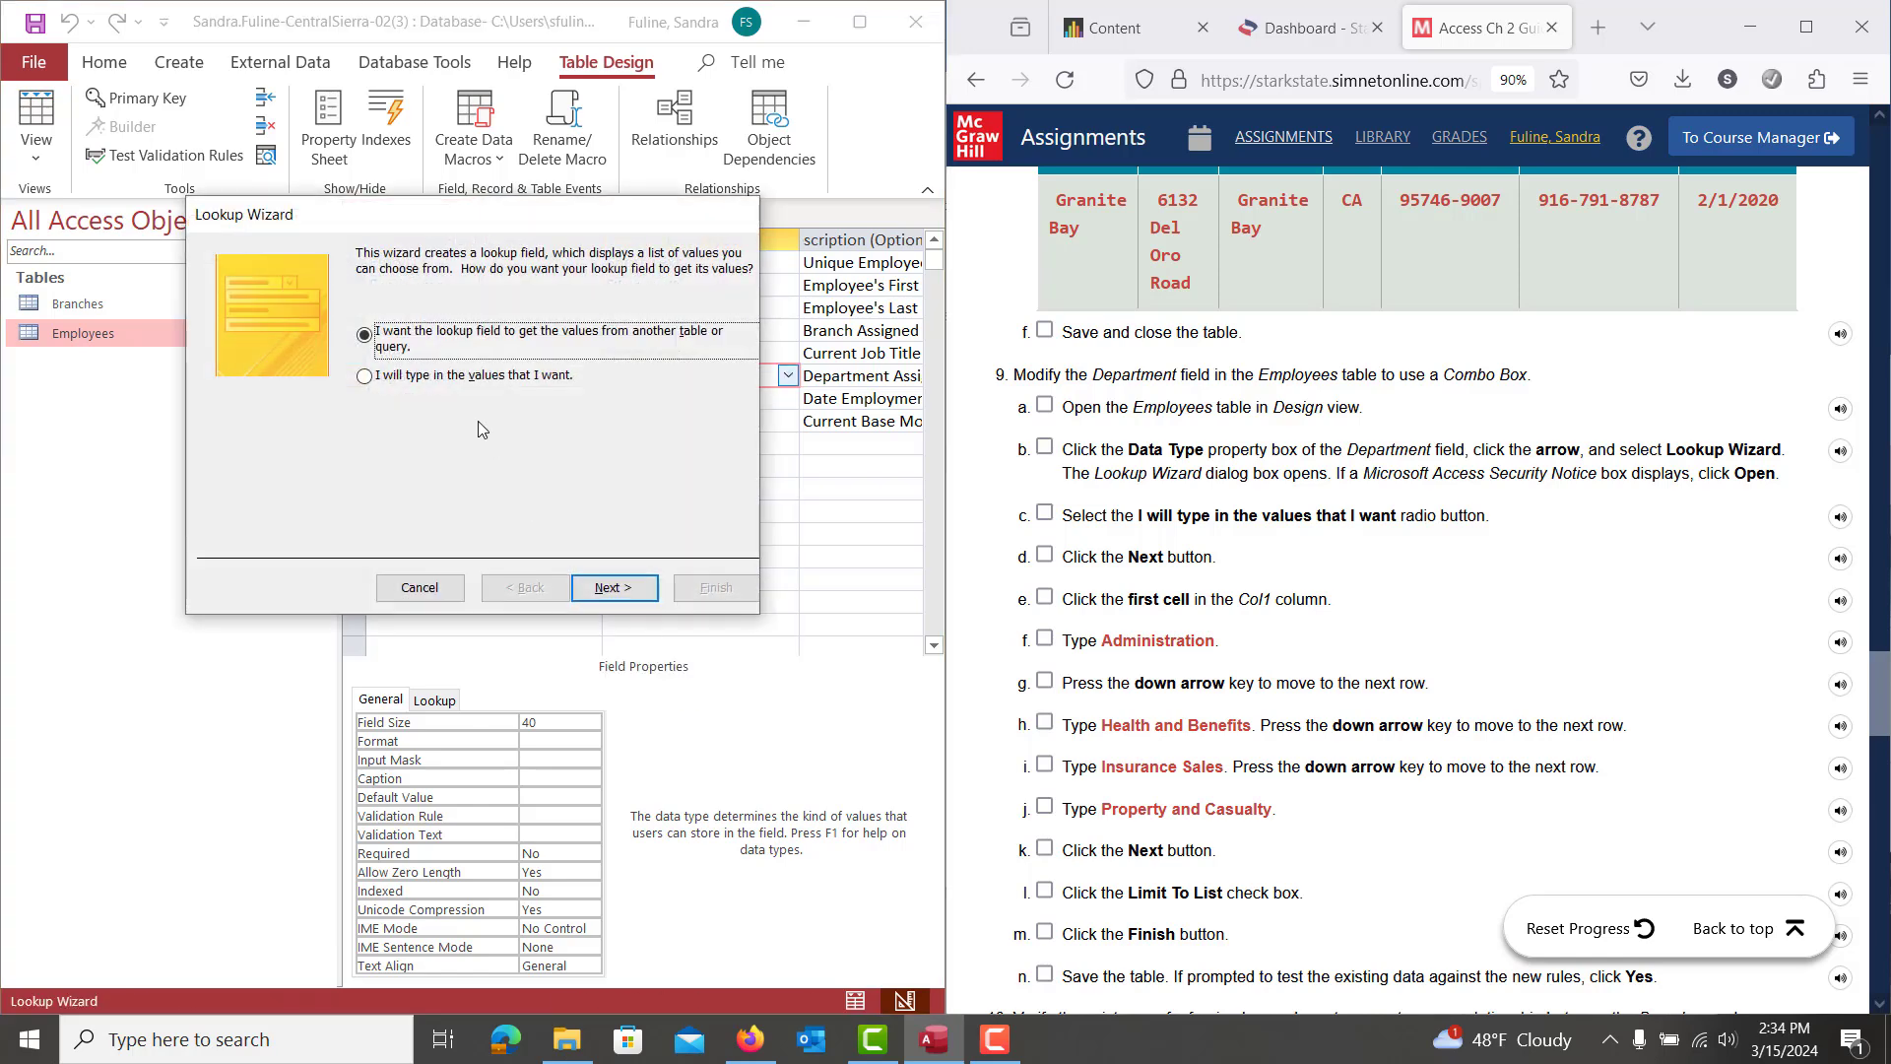
pyautogui.click(418, 381)
pyautogui.click(612, 587)
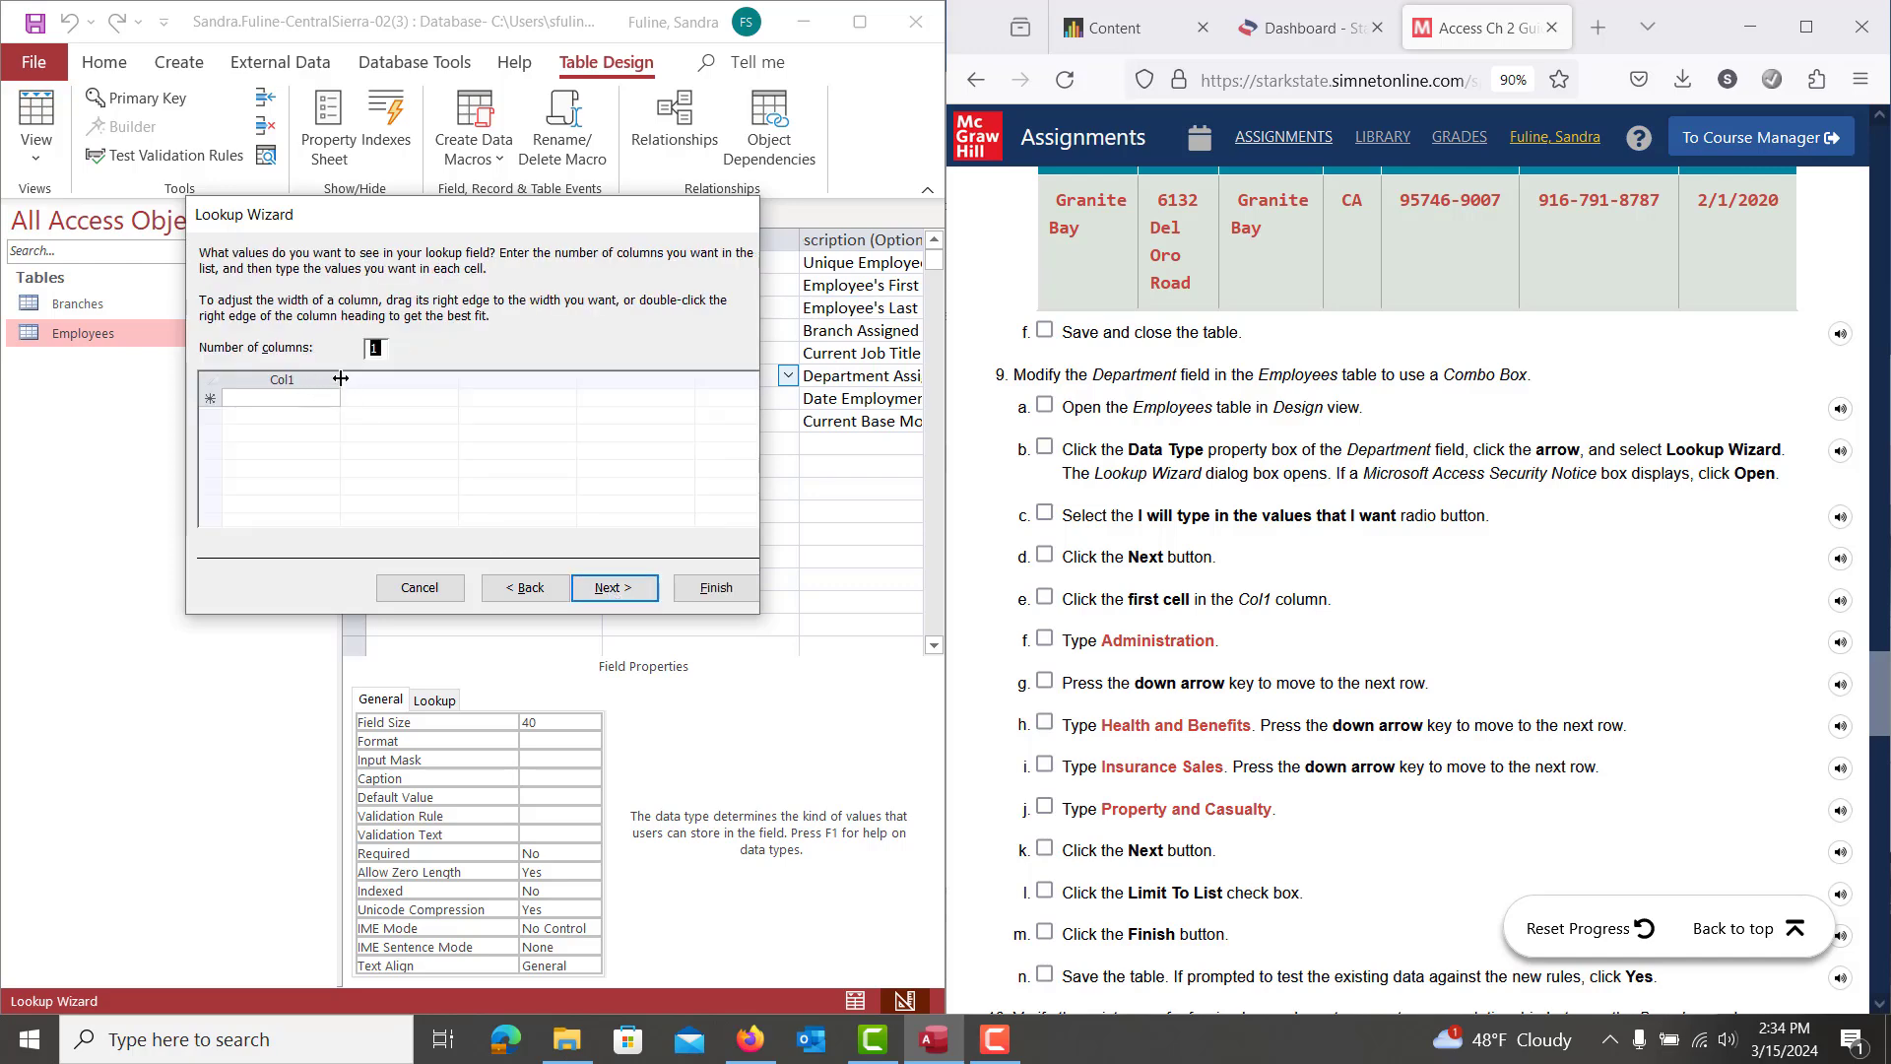
pyautogui.click(333, 398)
pyautogui.moveTo(353, 378); pyautogui.dragTo(395, 379)
pyautogui.write('Ad')
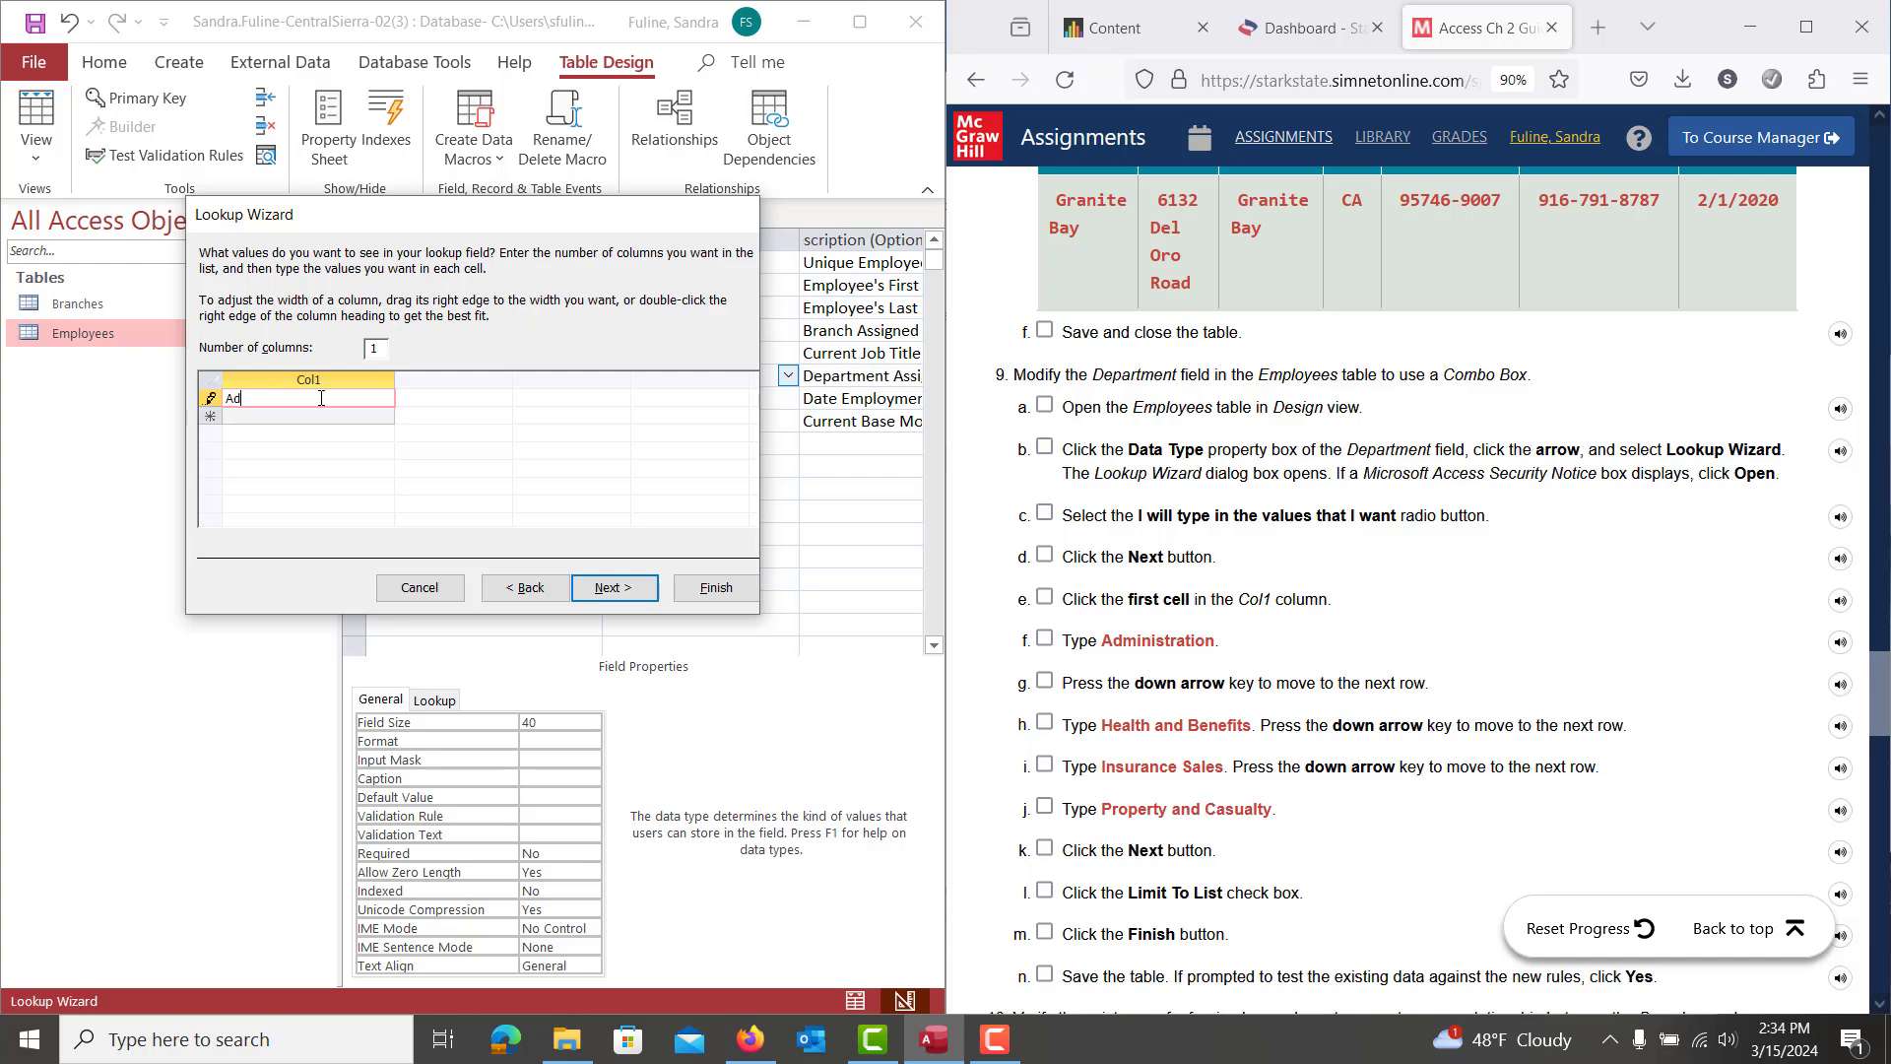
pyautogui.write('ministration')
pyautogui.press('Down')
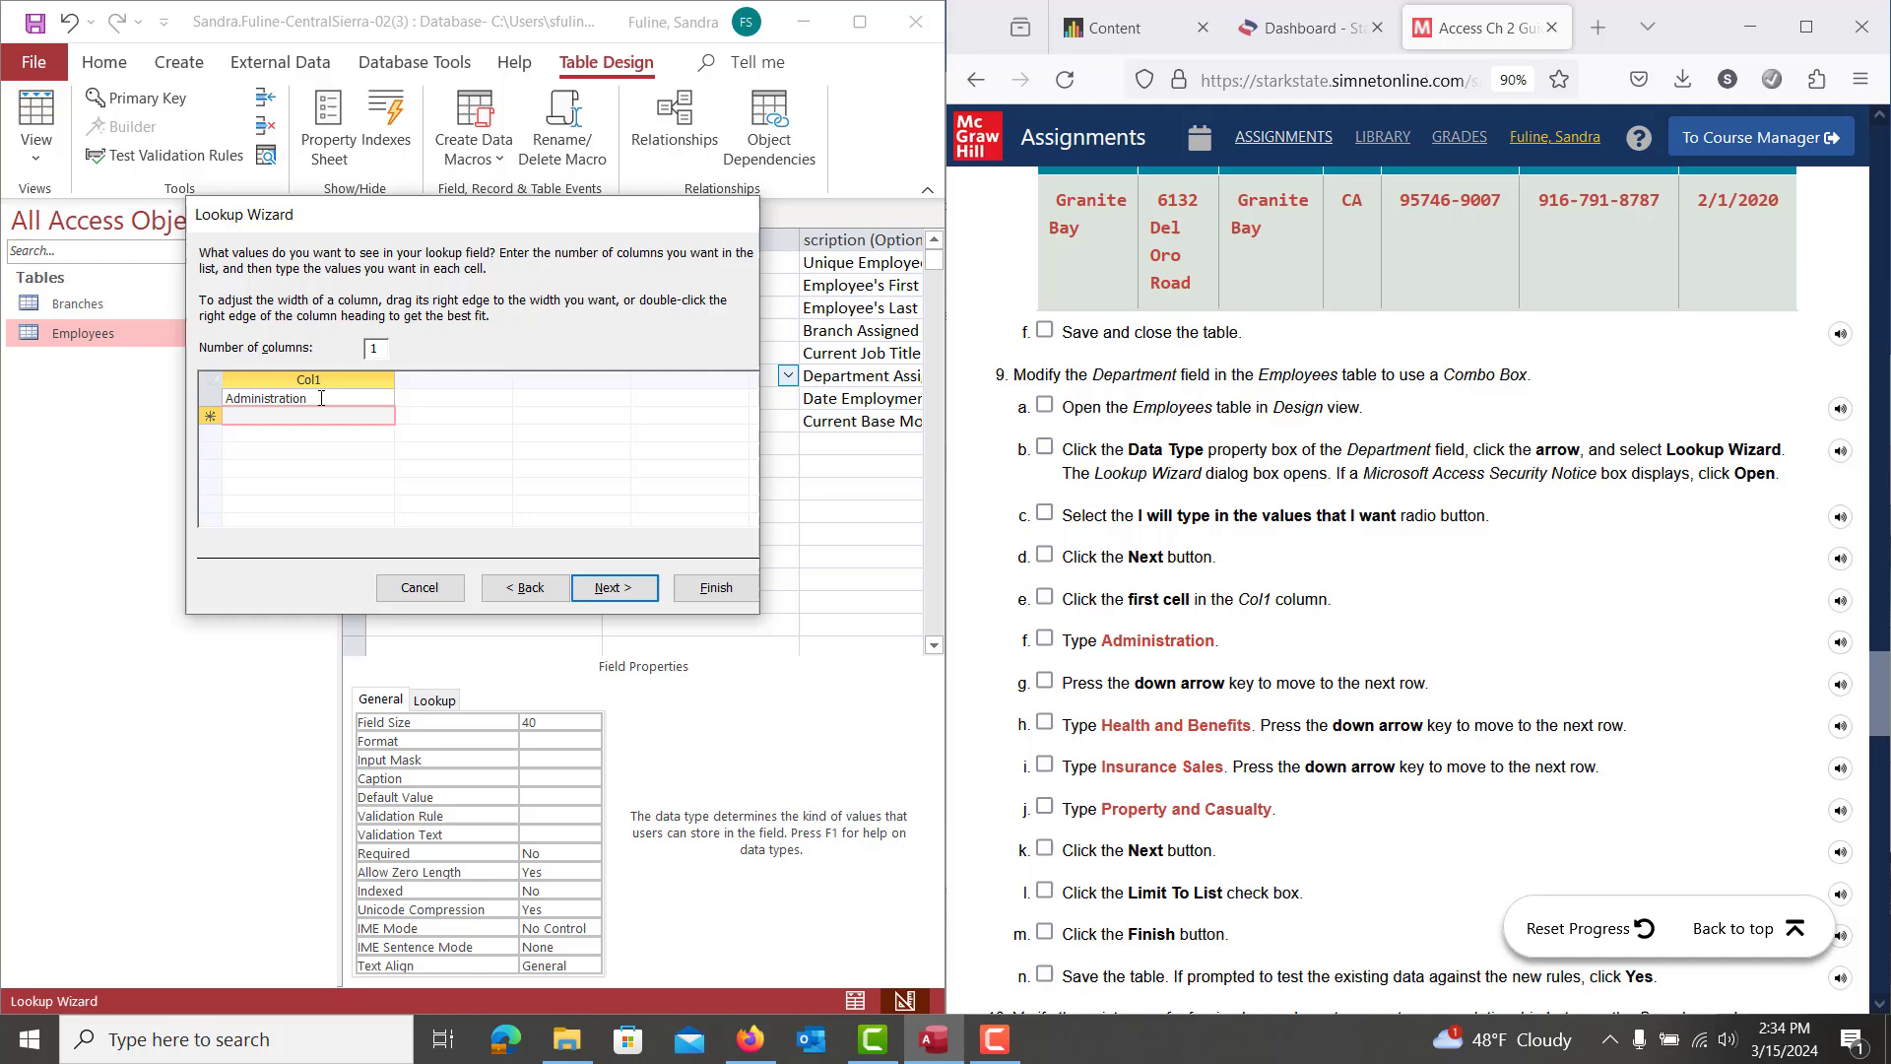
pyautogui.write('Health')
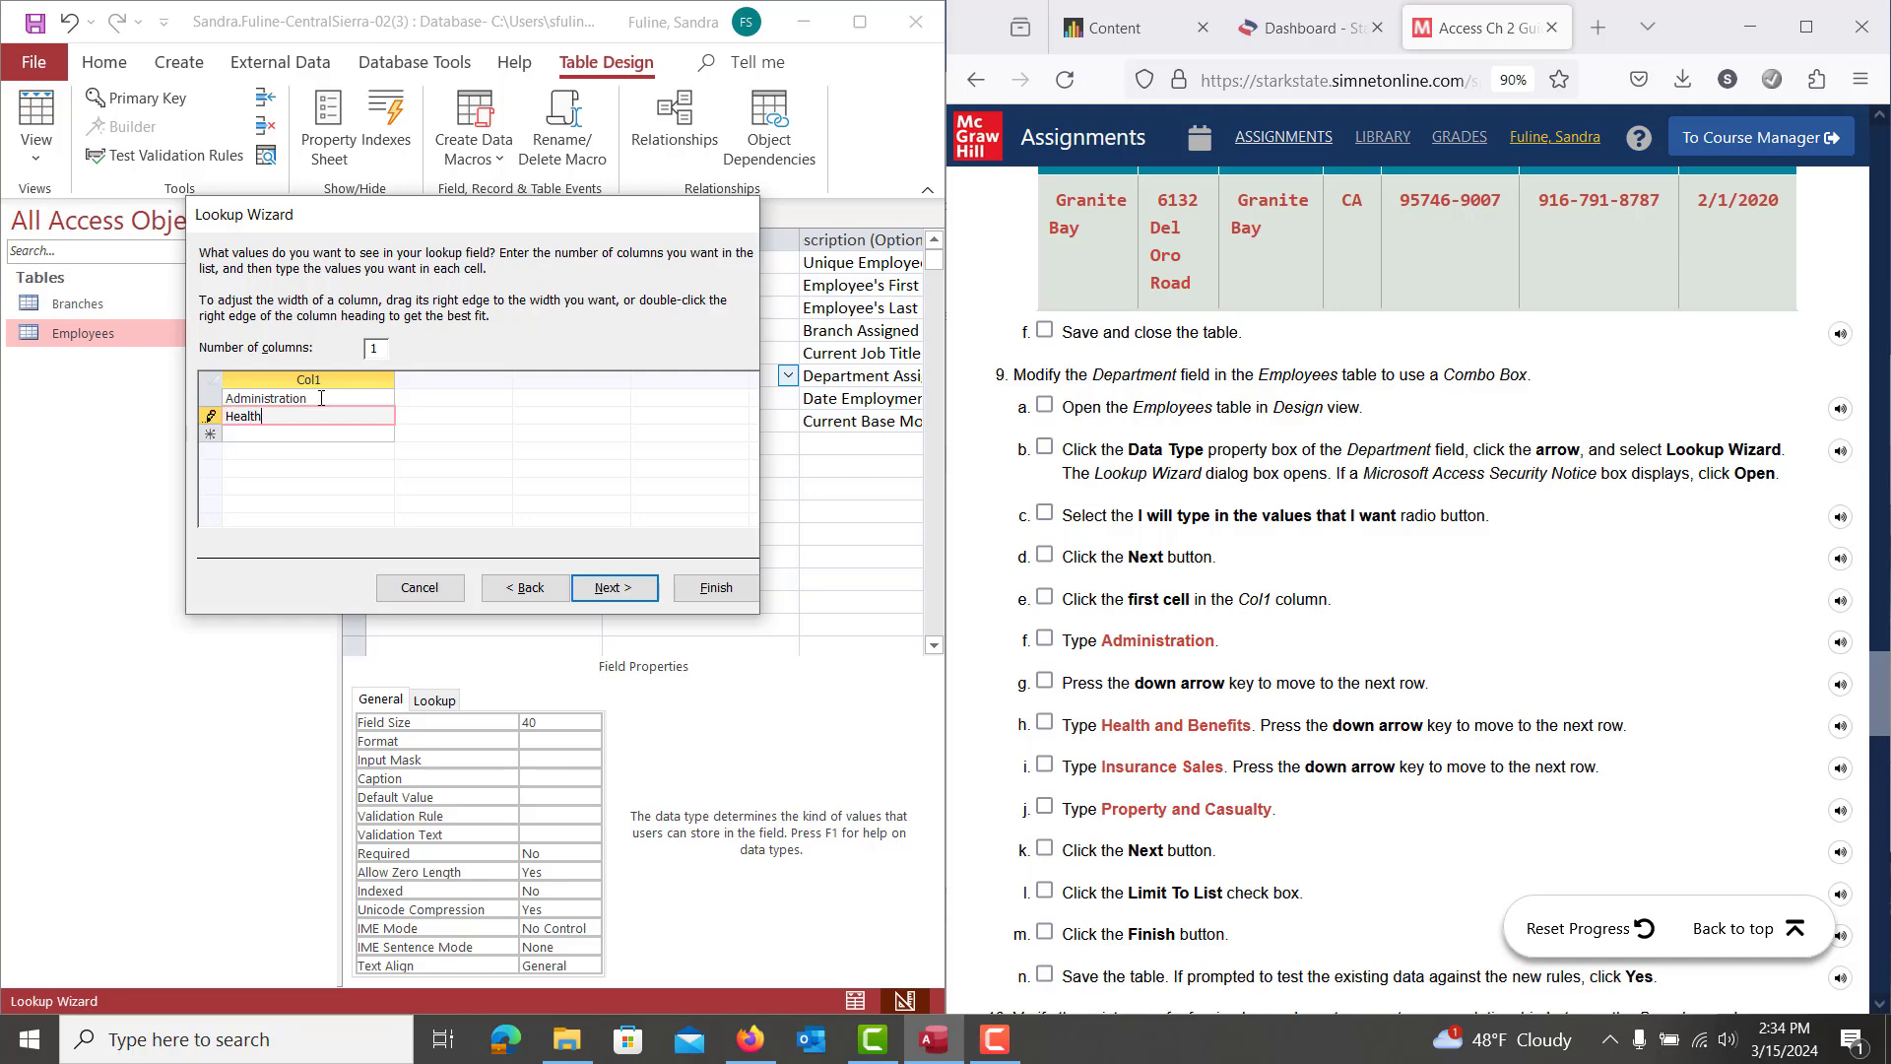
pyautogui.write(' and benef')
pyautogui.press('BackSpace')
pyautogui.press('BackSpace')
pyautogui.press('BackSpace')
pyautogui.write('ene')
pyautogui.press('Down')
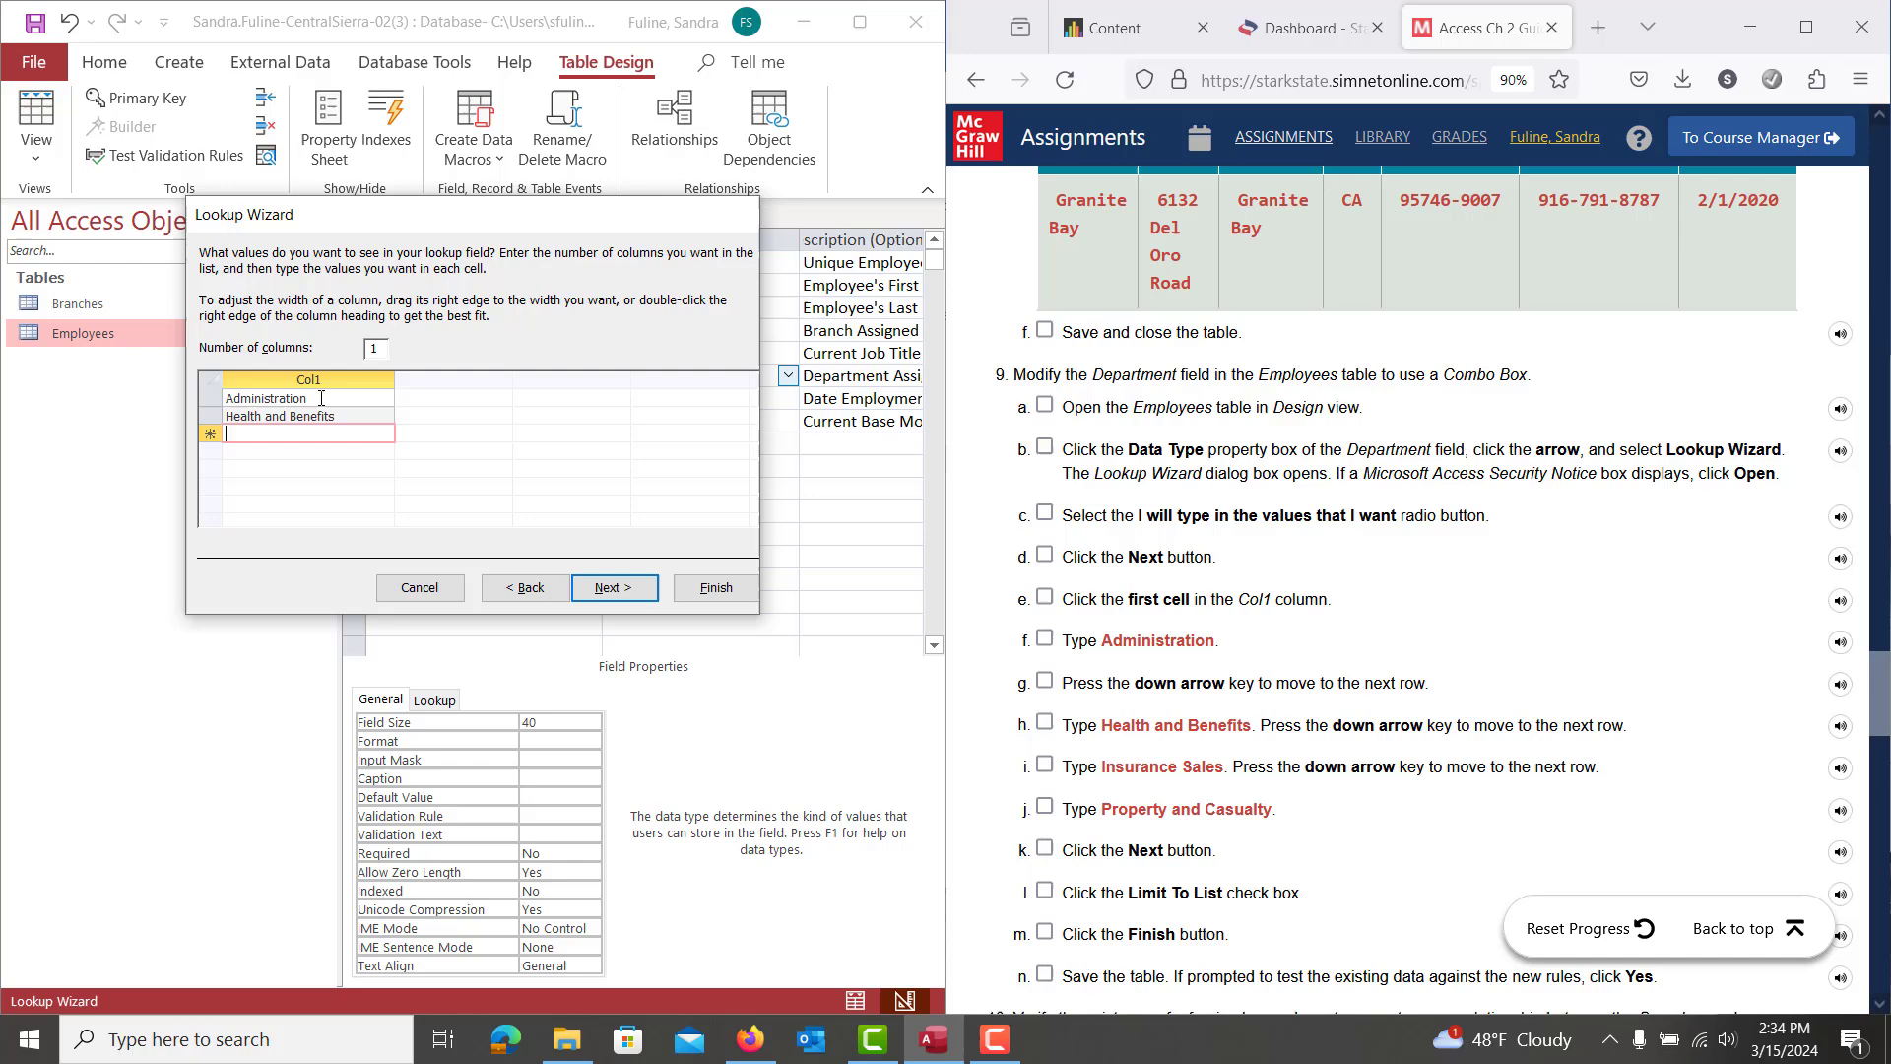
# Add Insurance Sales and Property and Casualty, check Limit To List, and finish the lookup
pyautogui.write('Insurance S')
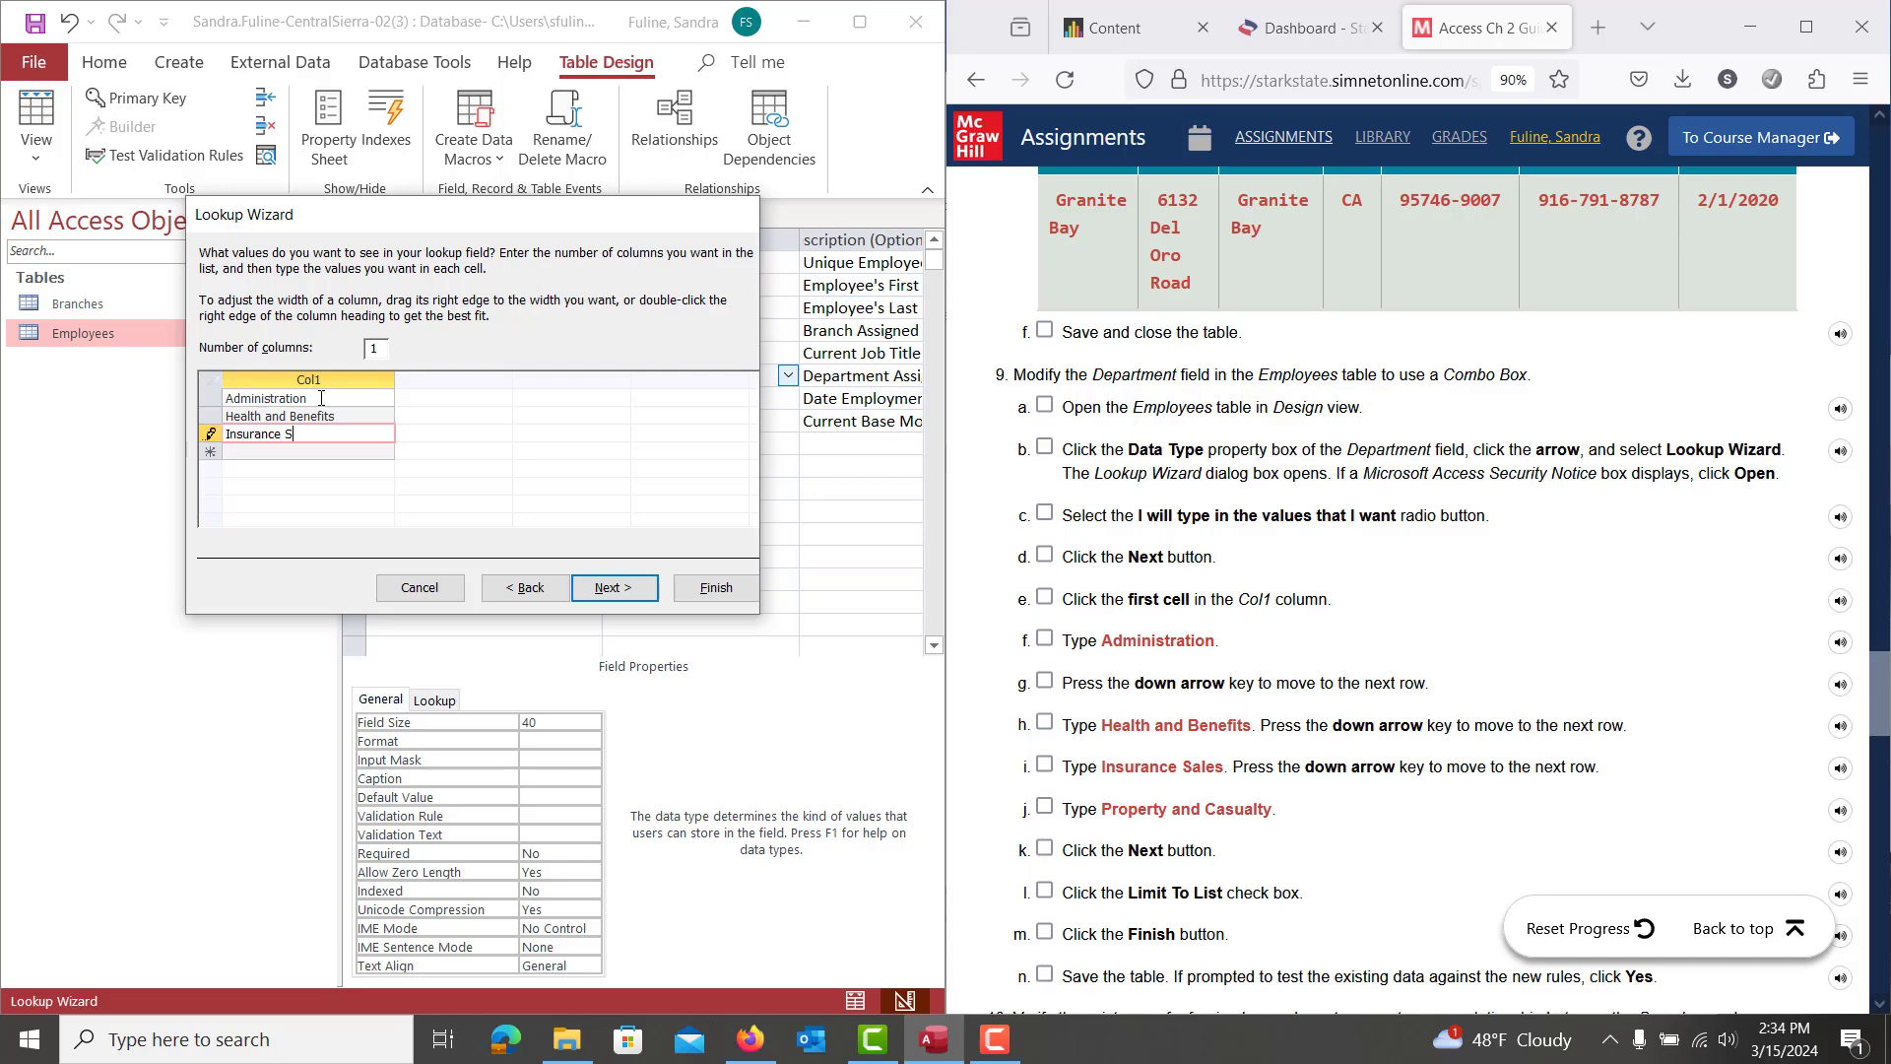
pyautogui.write('ales')
pyautogui.press('Down')
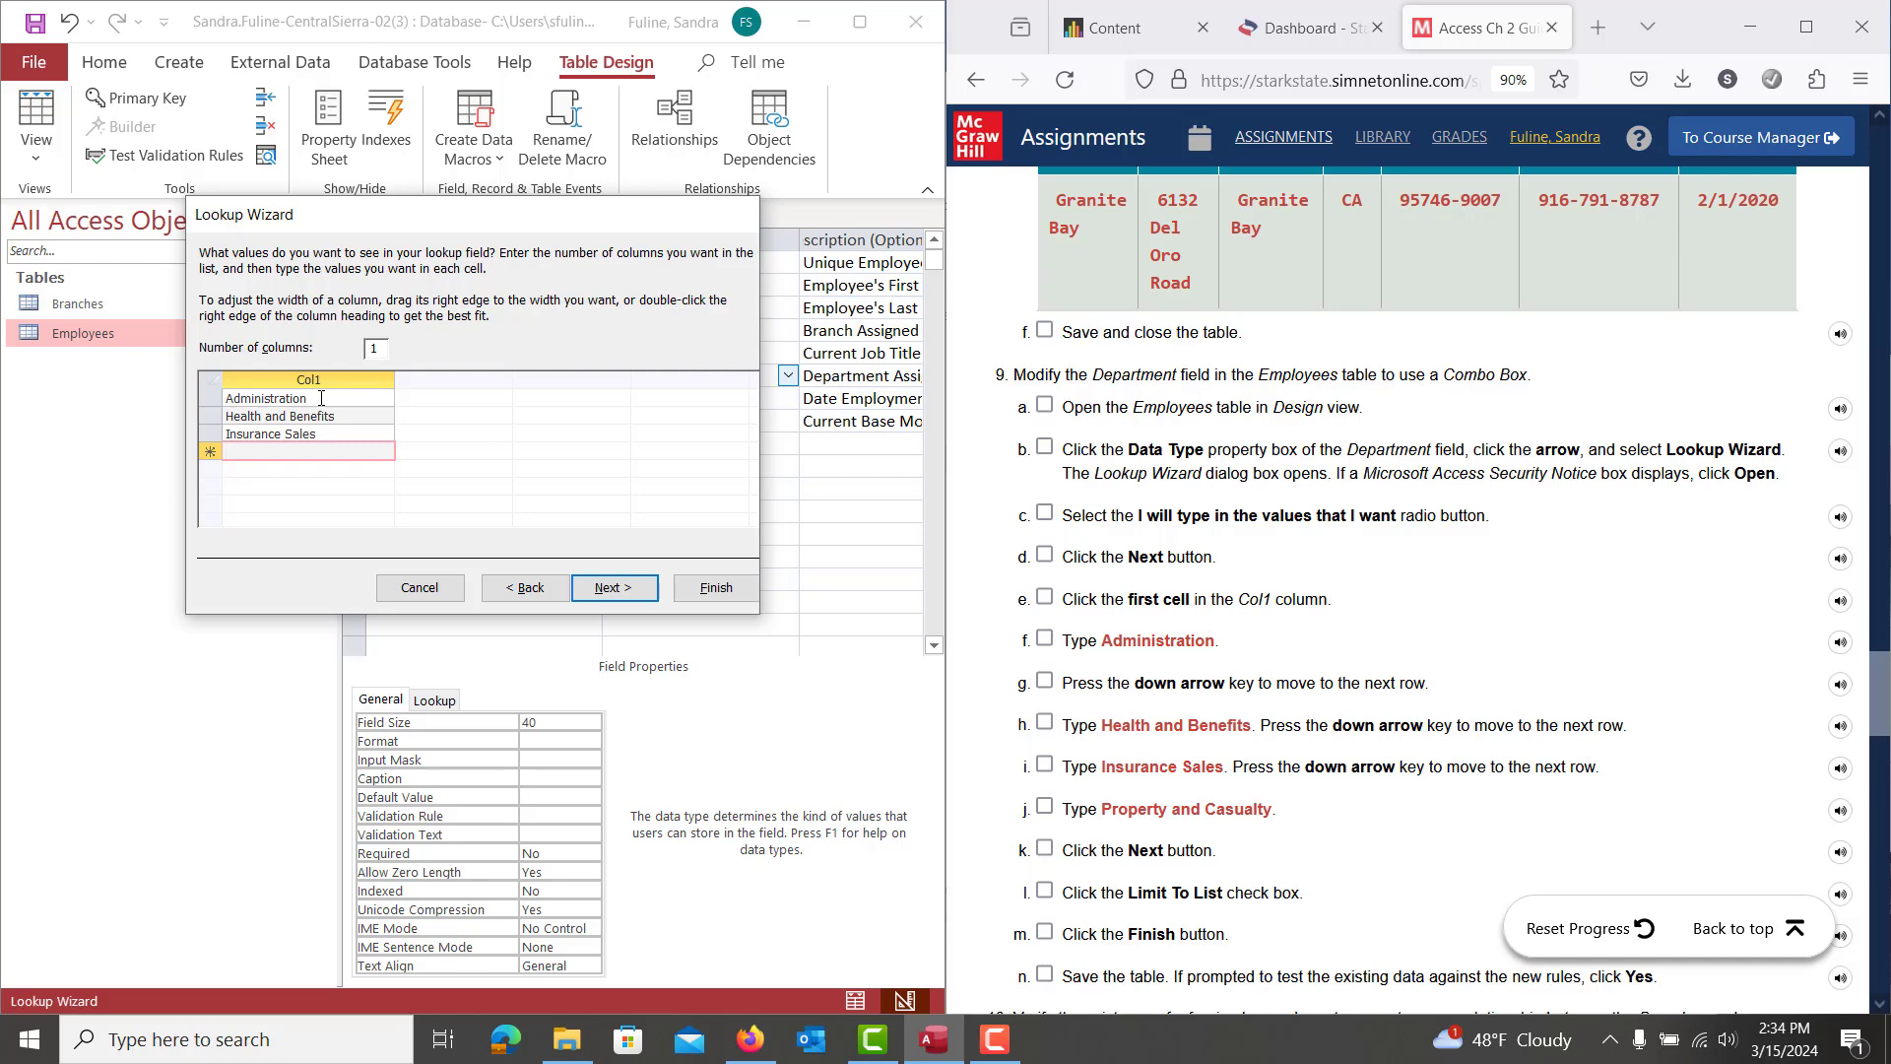
pyautogui.write('Property and Ca')
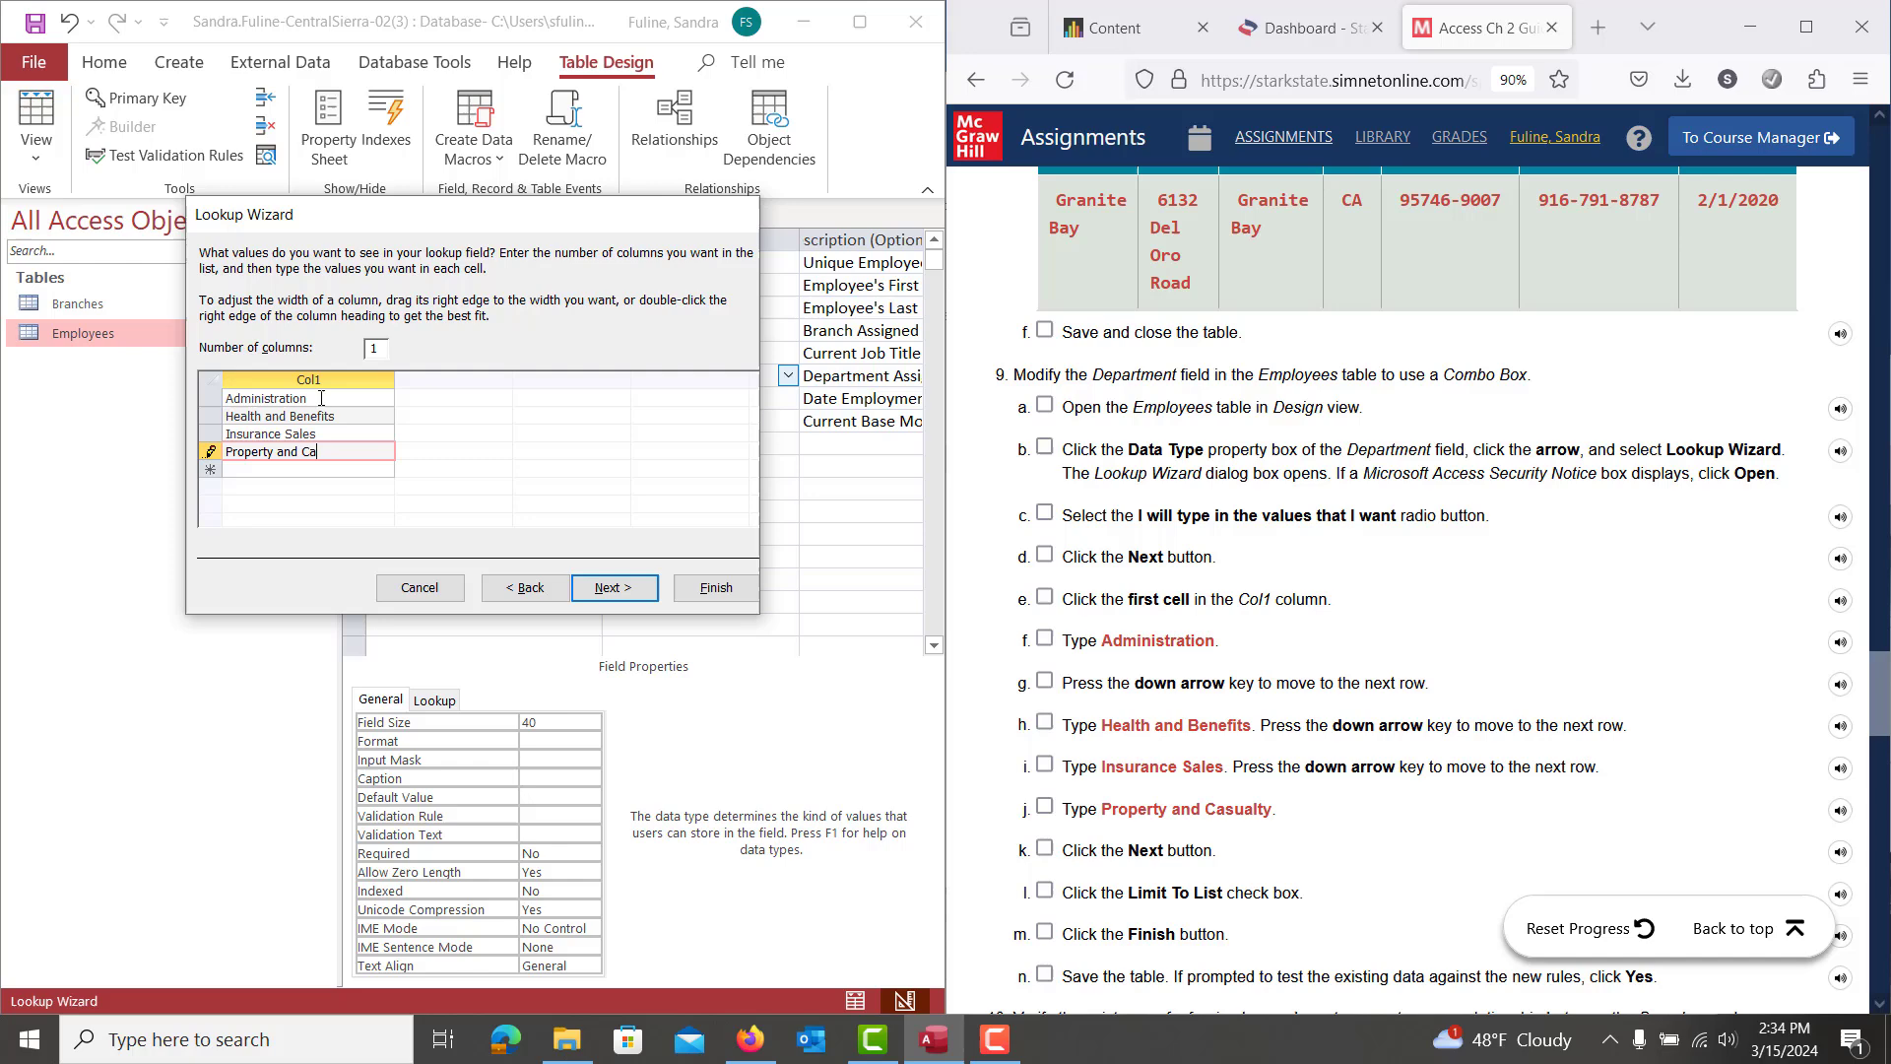
pyautogui.write('sualty')
pyautogui.click(605, 589)
pyautogui.click(364, 337)
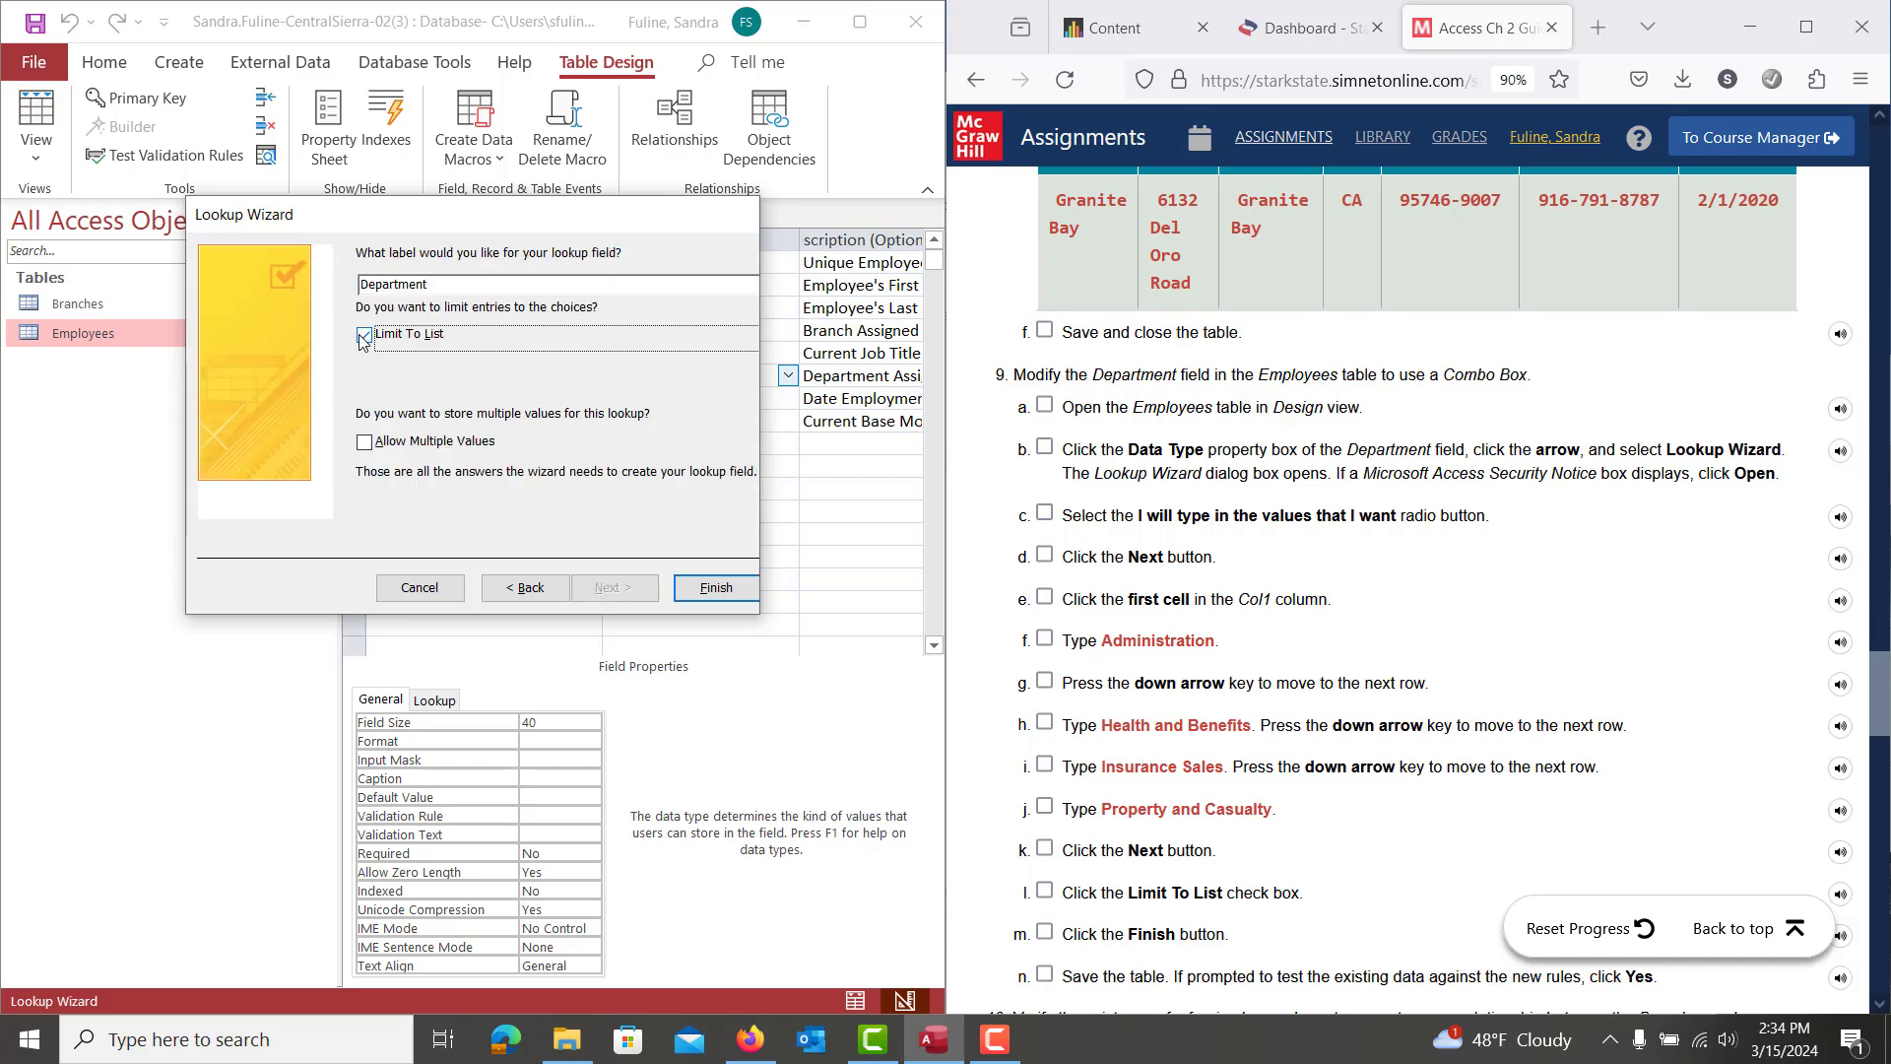
pyautogui.click(704, 589)
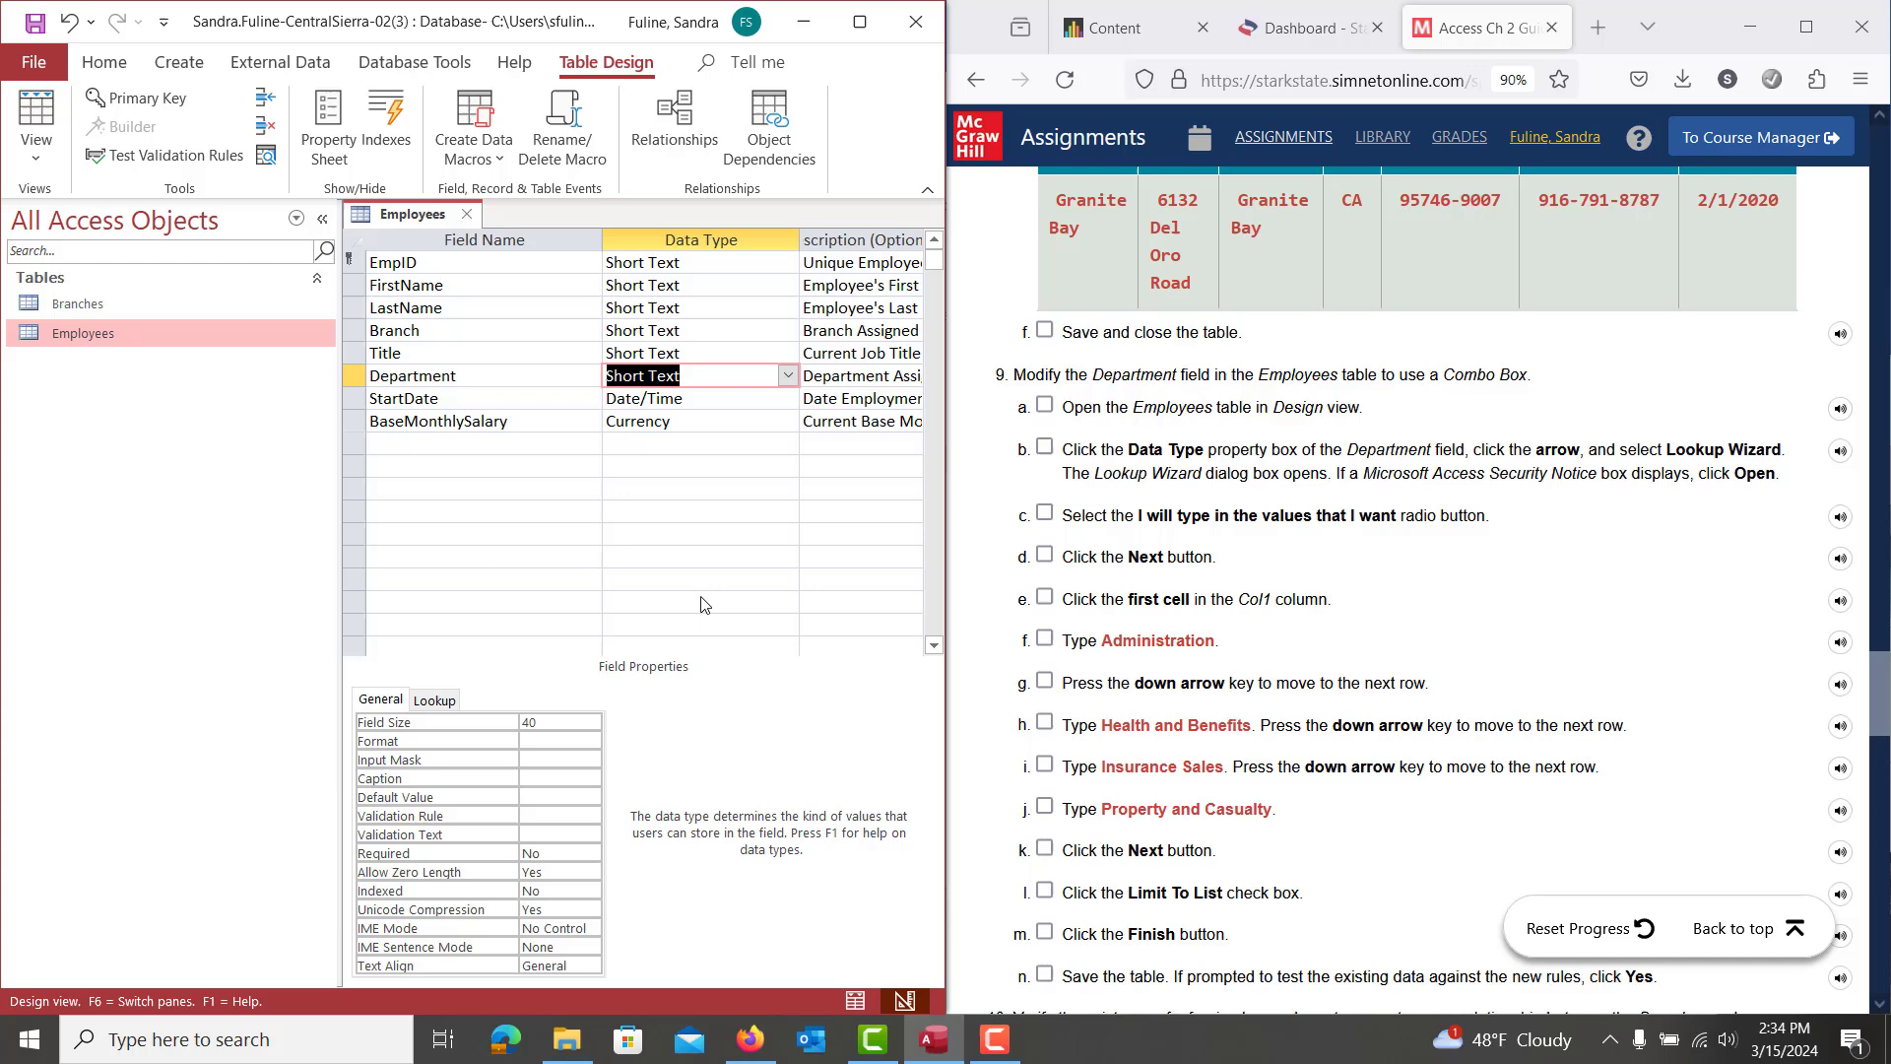
# Close the Employees design view, choosing Yes to save the Department lookup
pyautogui.scroll(-3, 1254, 704)
pyautogui.scroll(-3, 1253, 704)
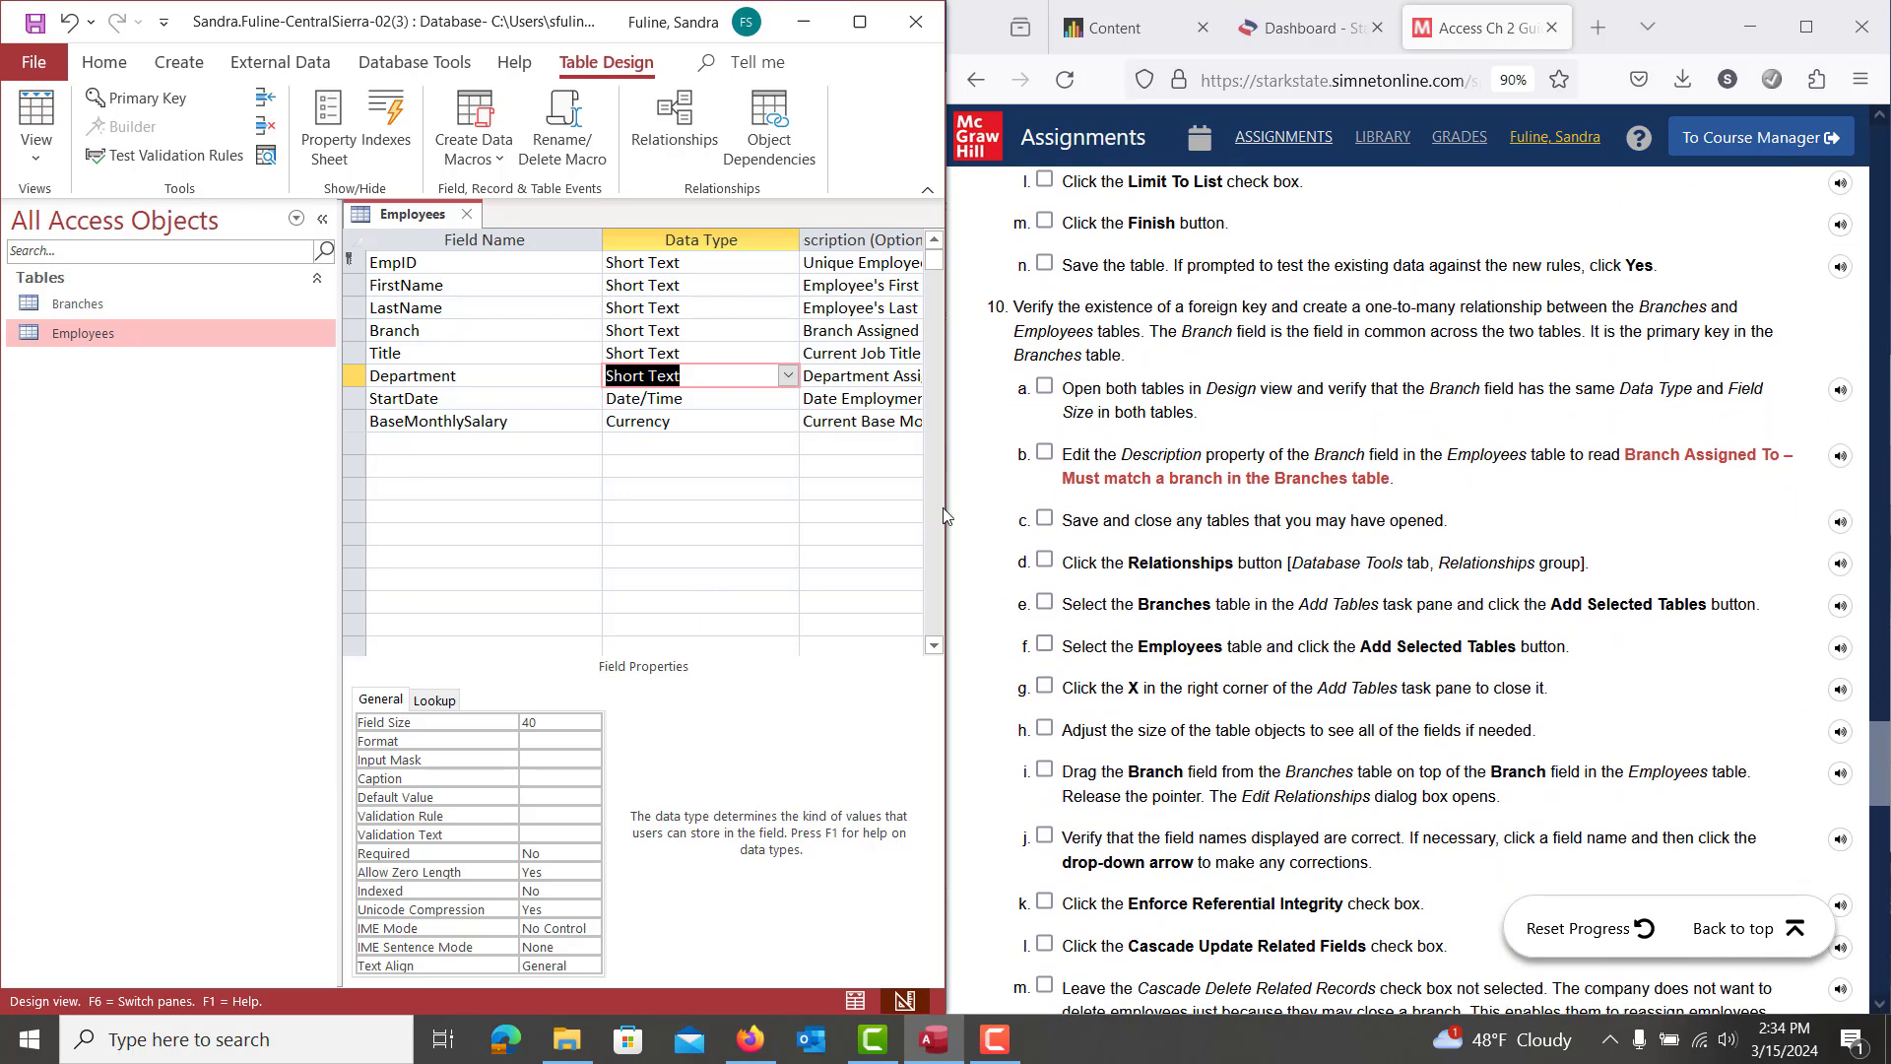
pyautogui.click(466, 215)
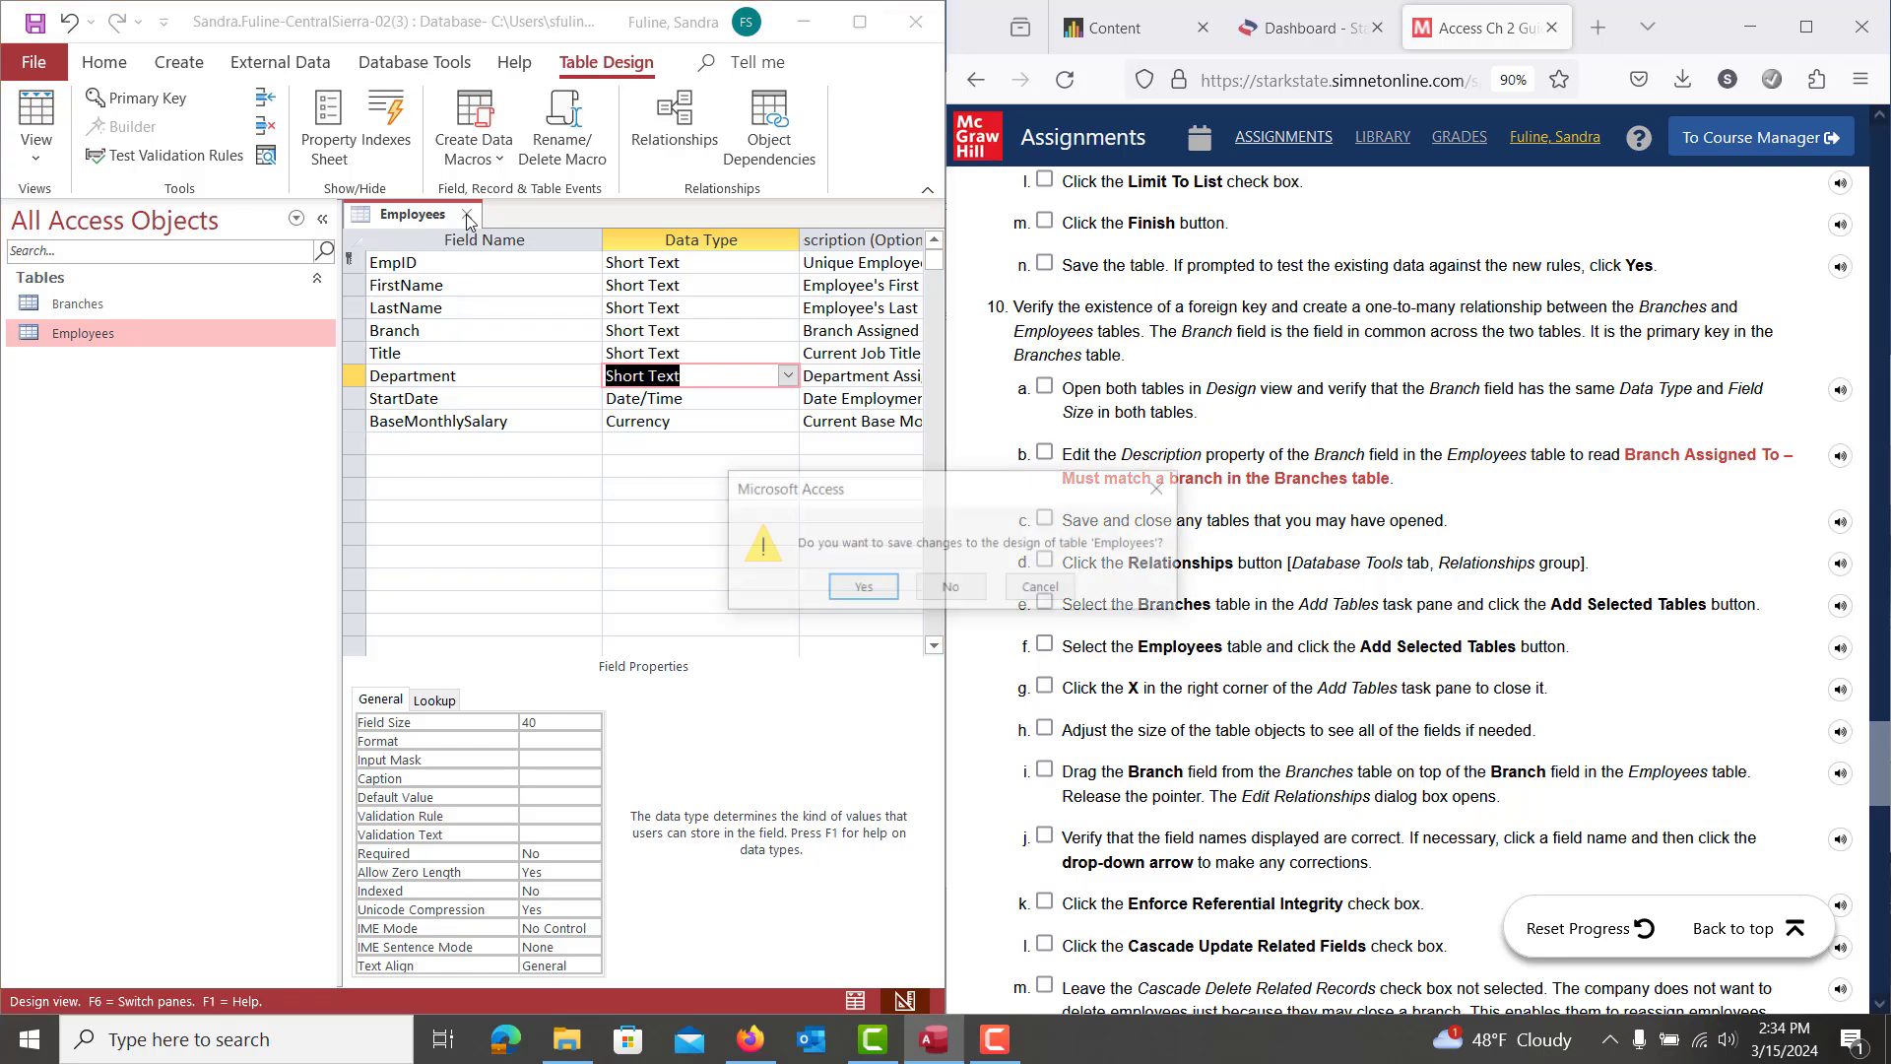
pyautogui.click(853, 591)
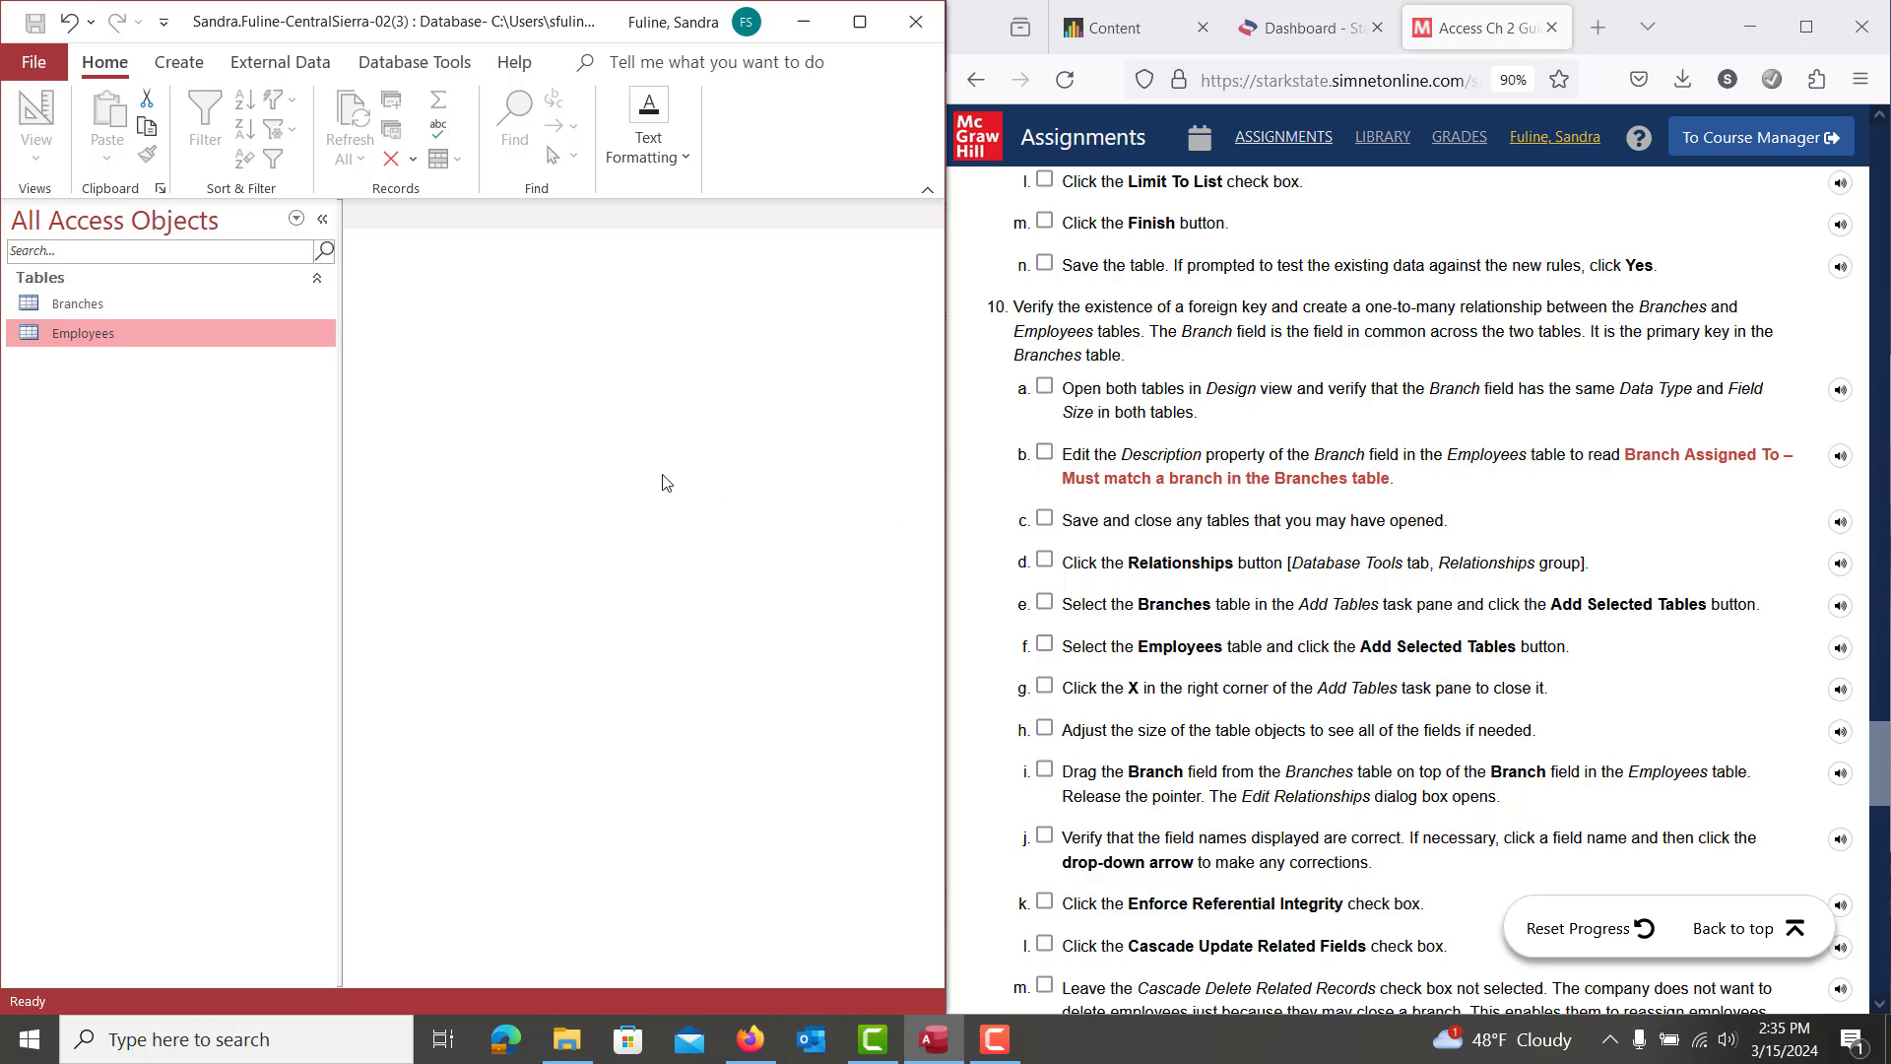
# Reopen Employees in Design view, copy step b's description wording, and maximize Access
pyautogui.rightClick(91, 332)
pyautogui.click(193, 388)
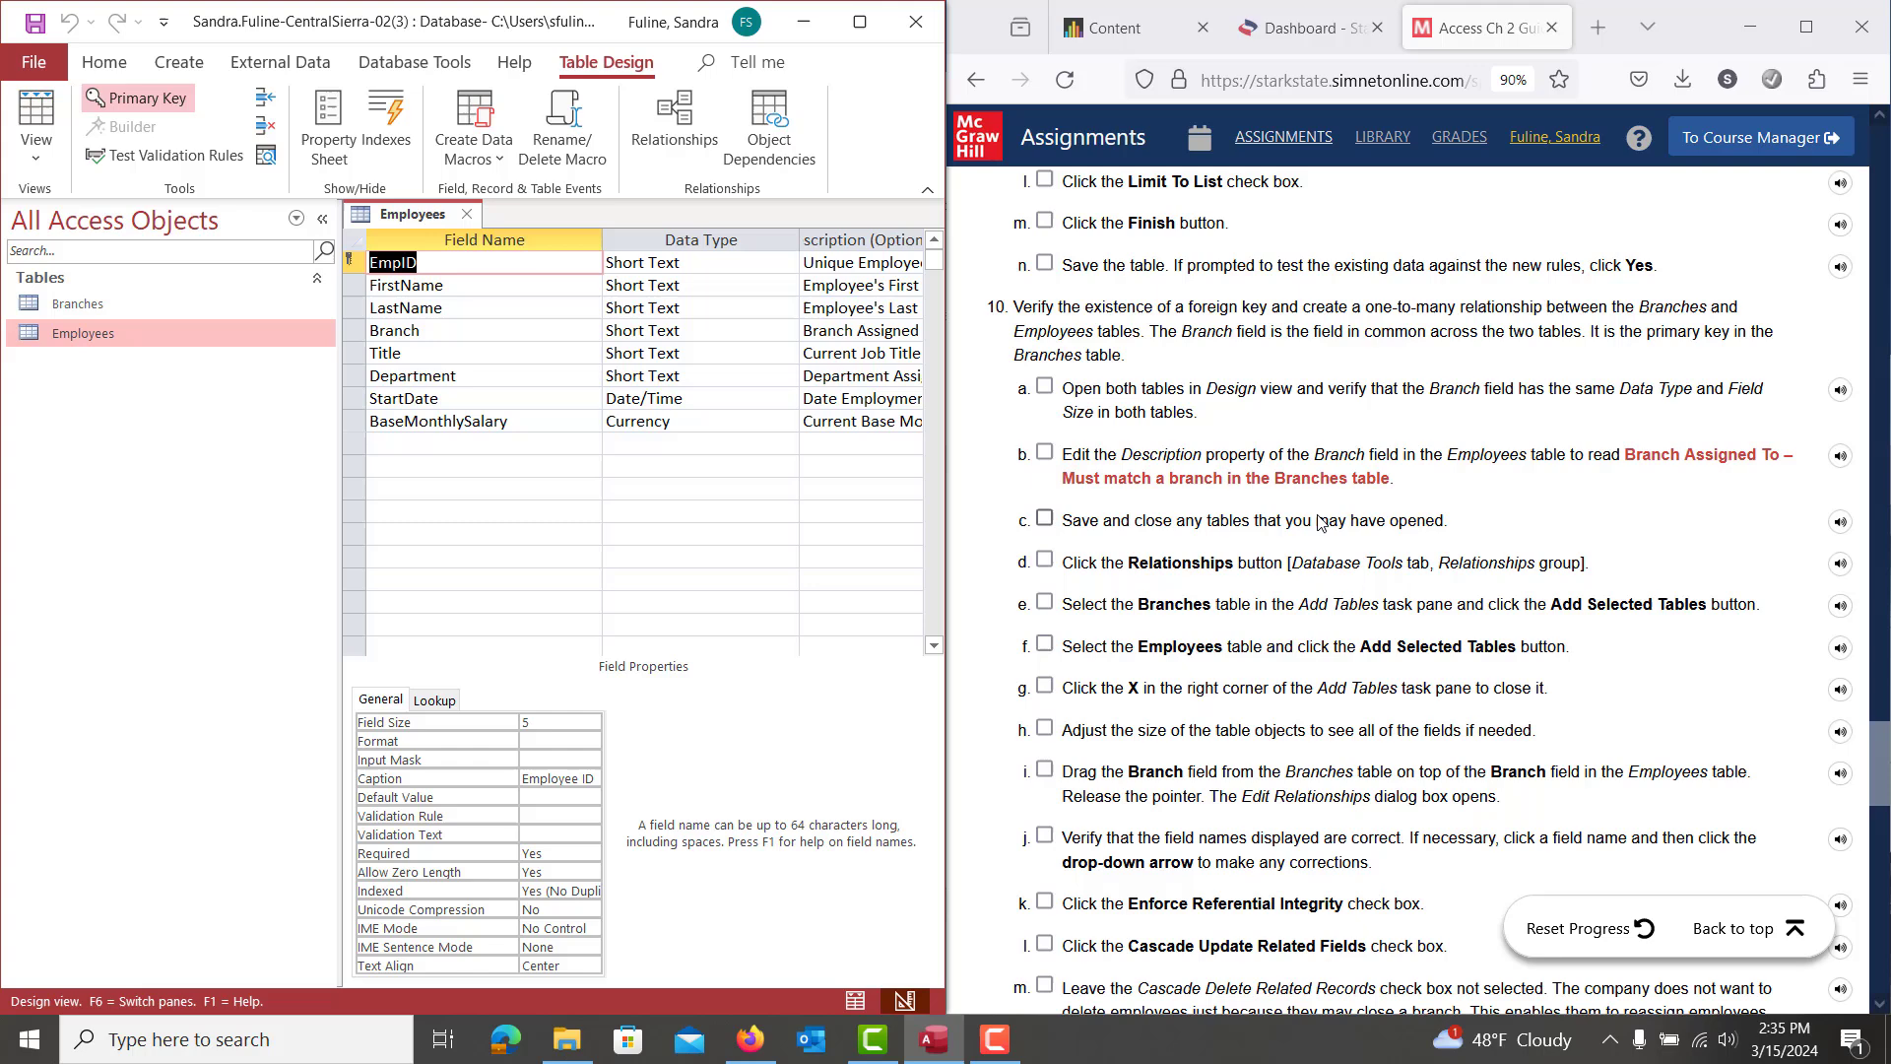
pyautogui.moveTo(1392, 482); pyautogui.dragTo(1630, 465)
pyautogui.hotkey('ctrl', 'c')
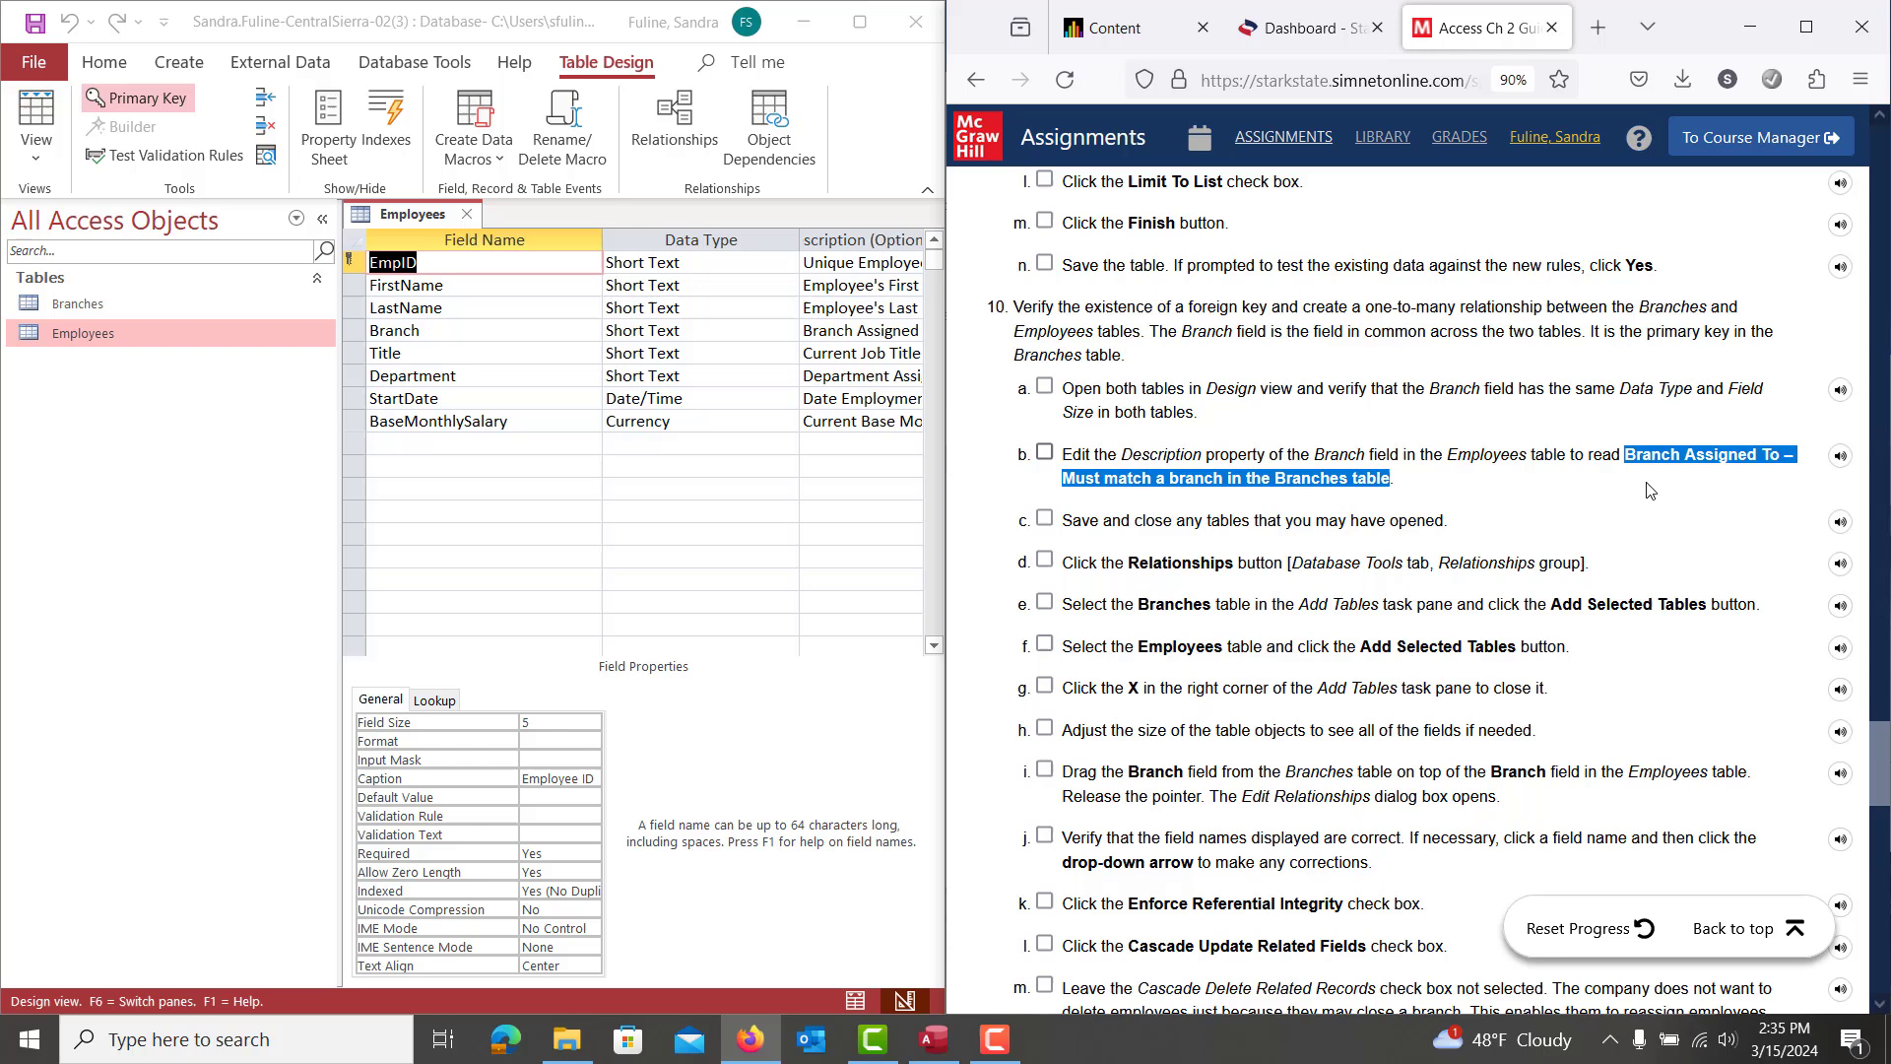
pyautogui.click(788, 352)
pyautogui.click(886, 350)
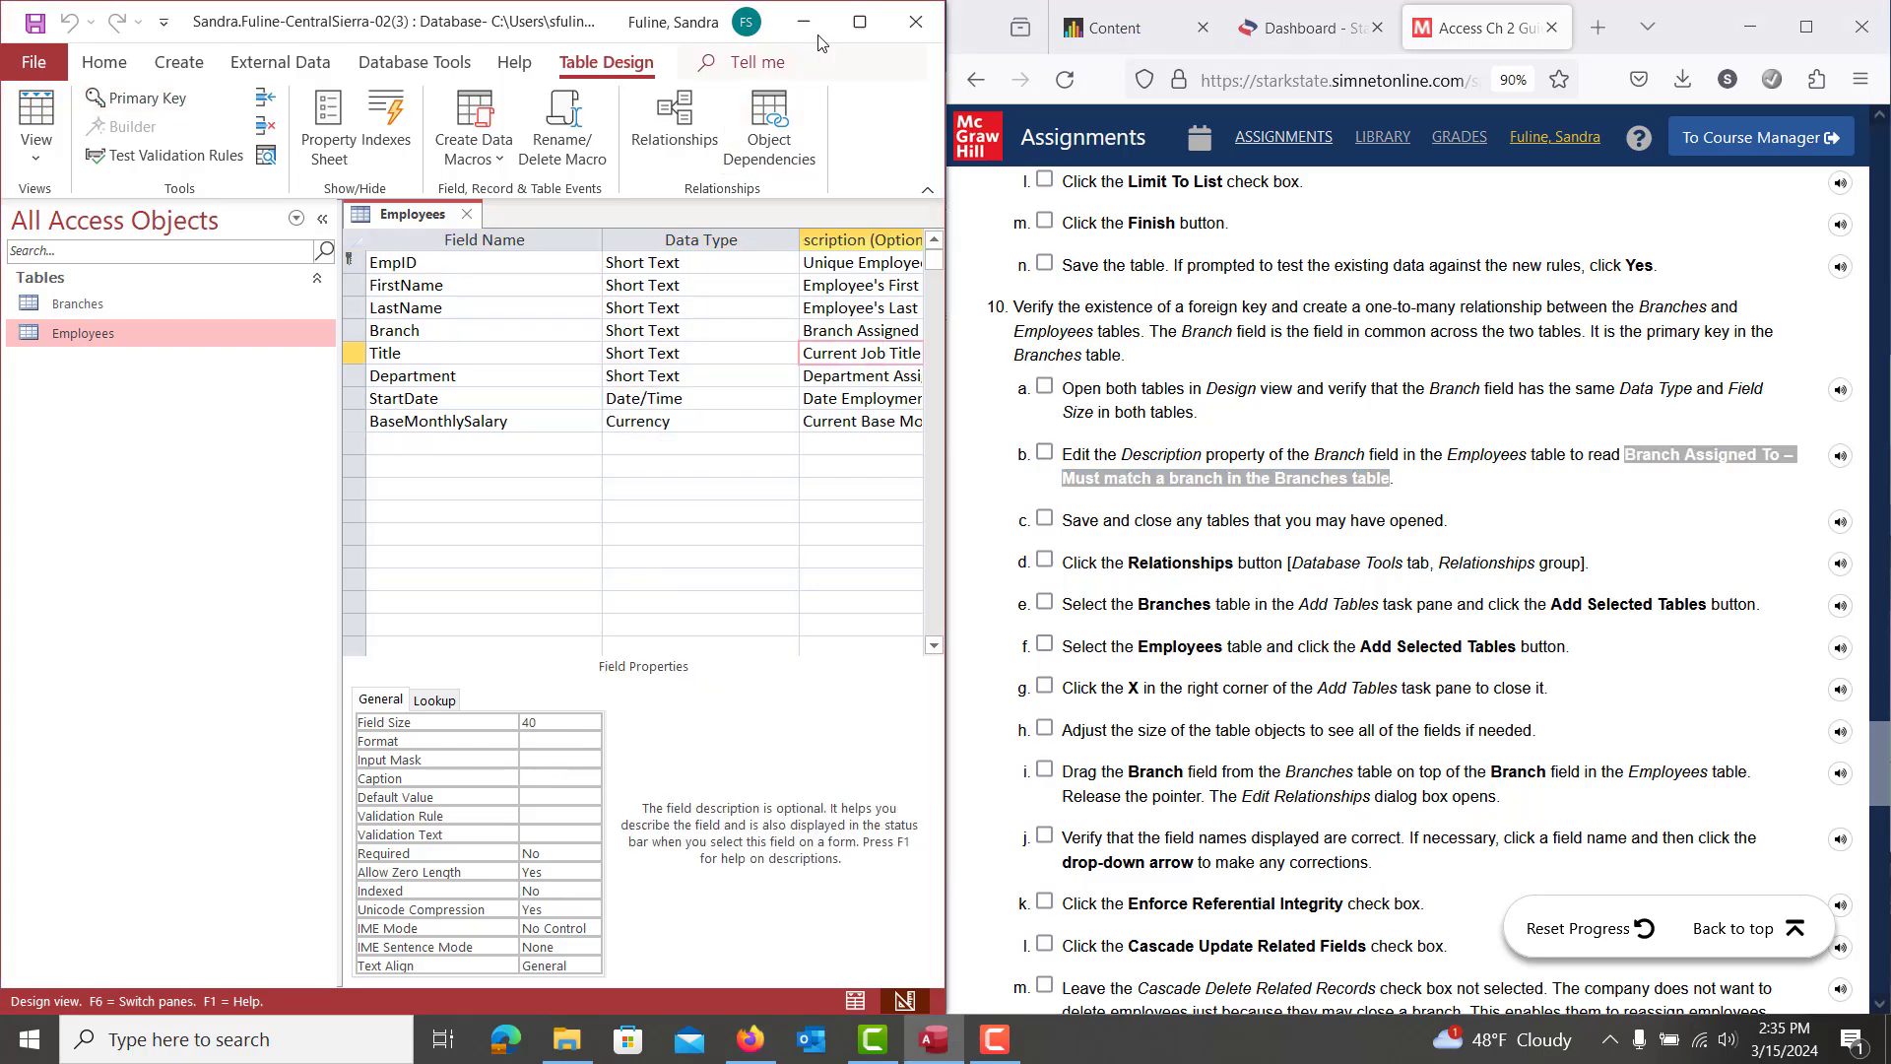
pyautogui.doubleClick(623, 21)
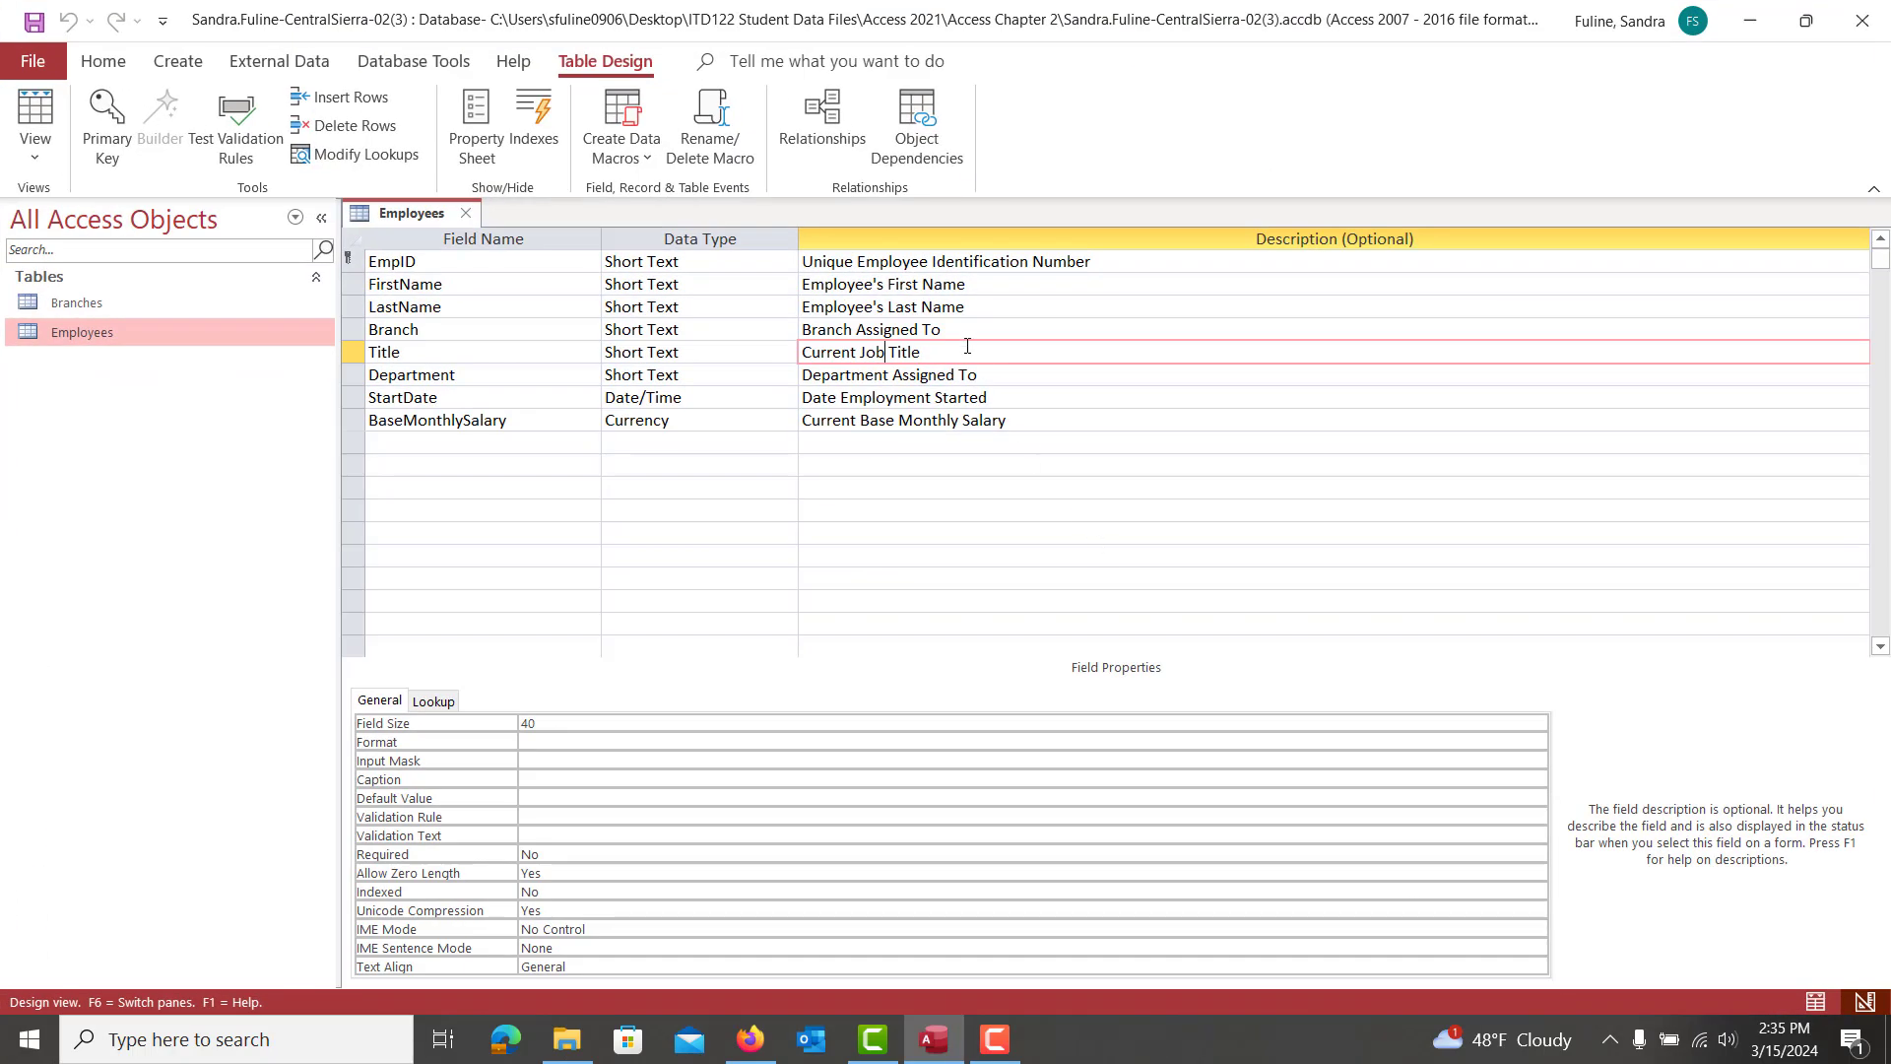
# Paste the copied wording into Branch's description, removing the duplicated 'Branch Assigned To'
pyautogui.click(955, 328)
pyautogui.press('F2')
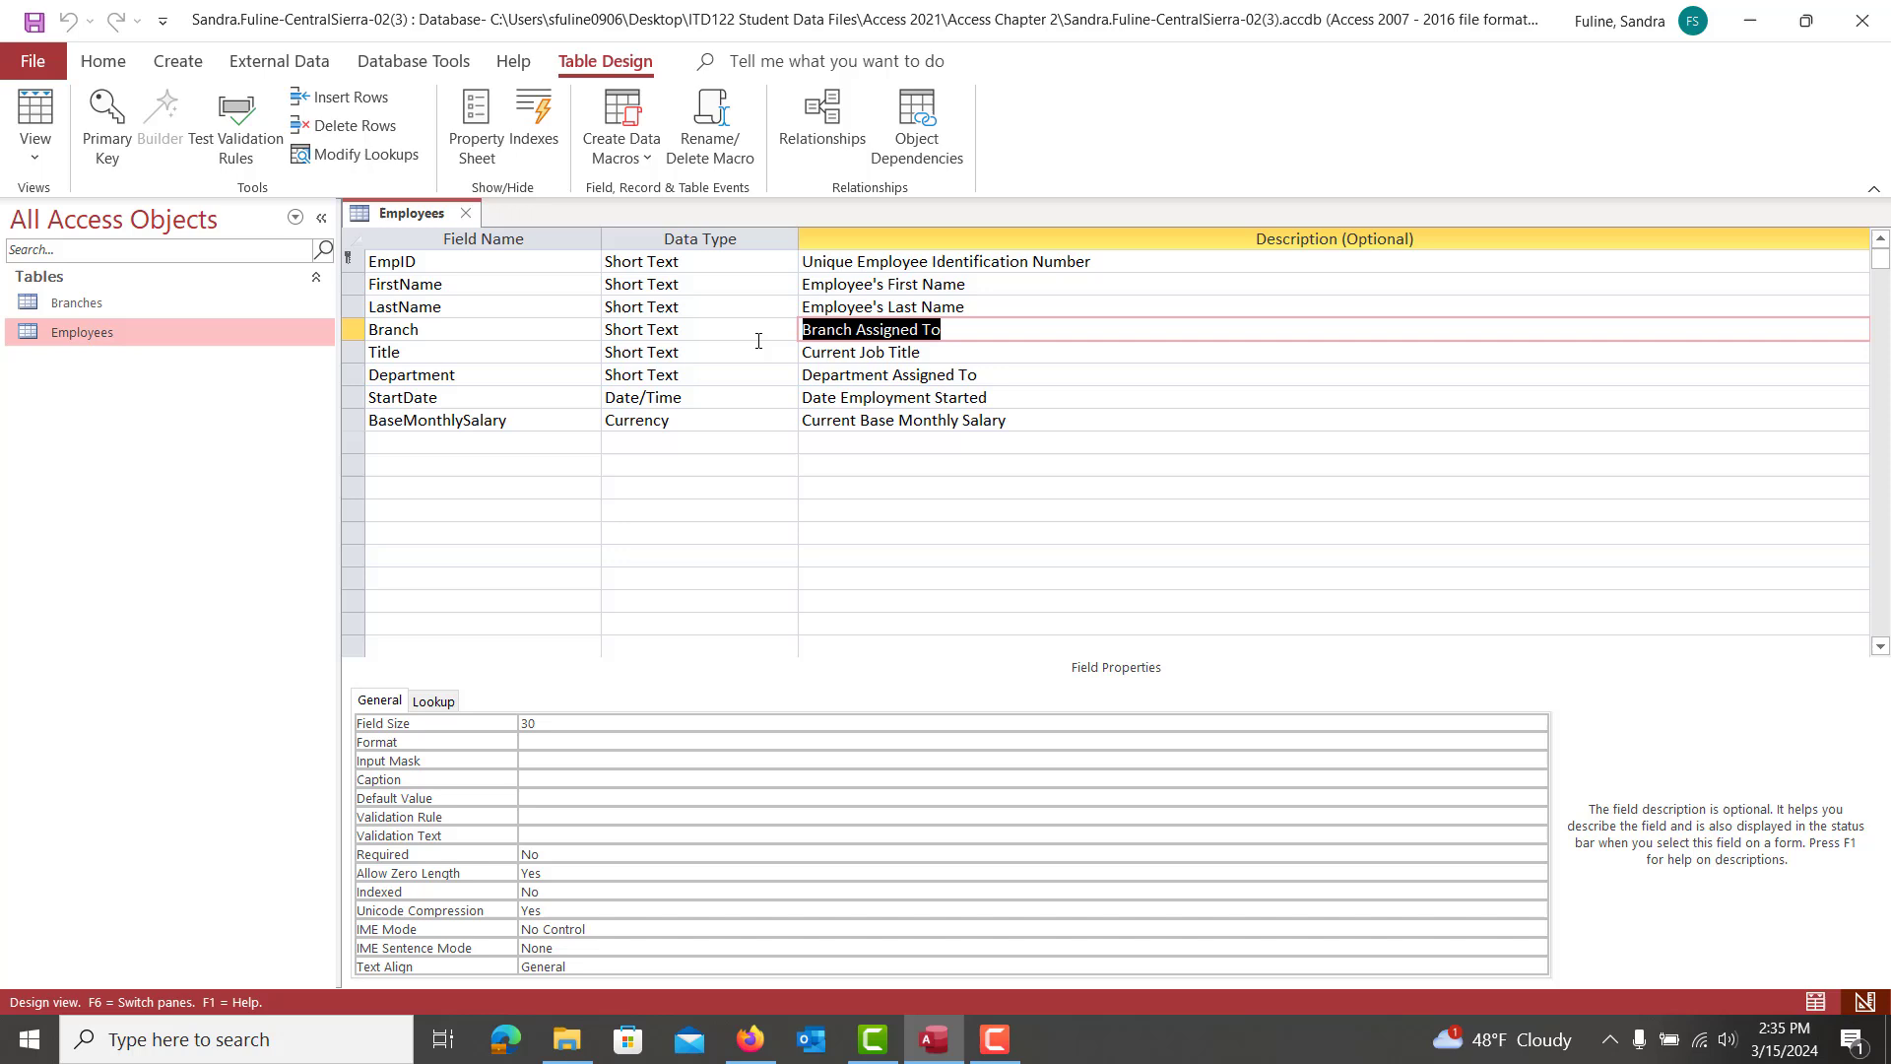
pyautogui.press('F2')
pyautogui.hotkey('ctrl', 'v')
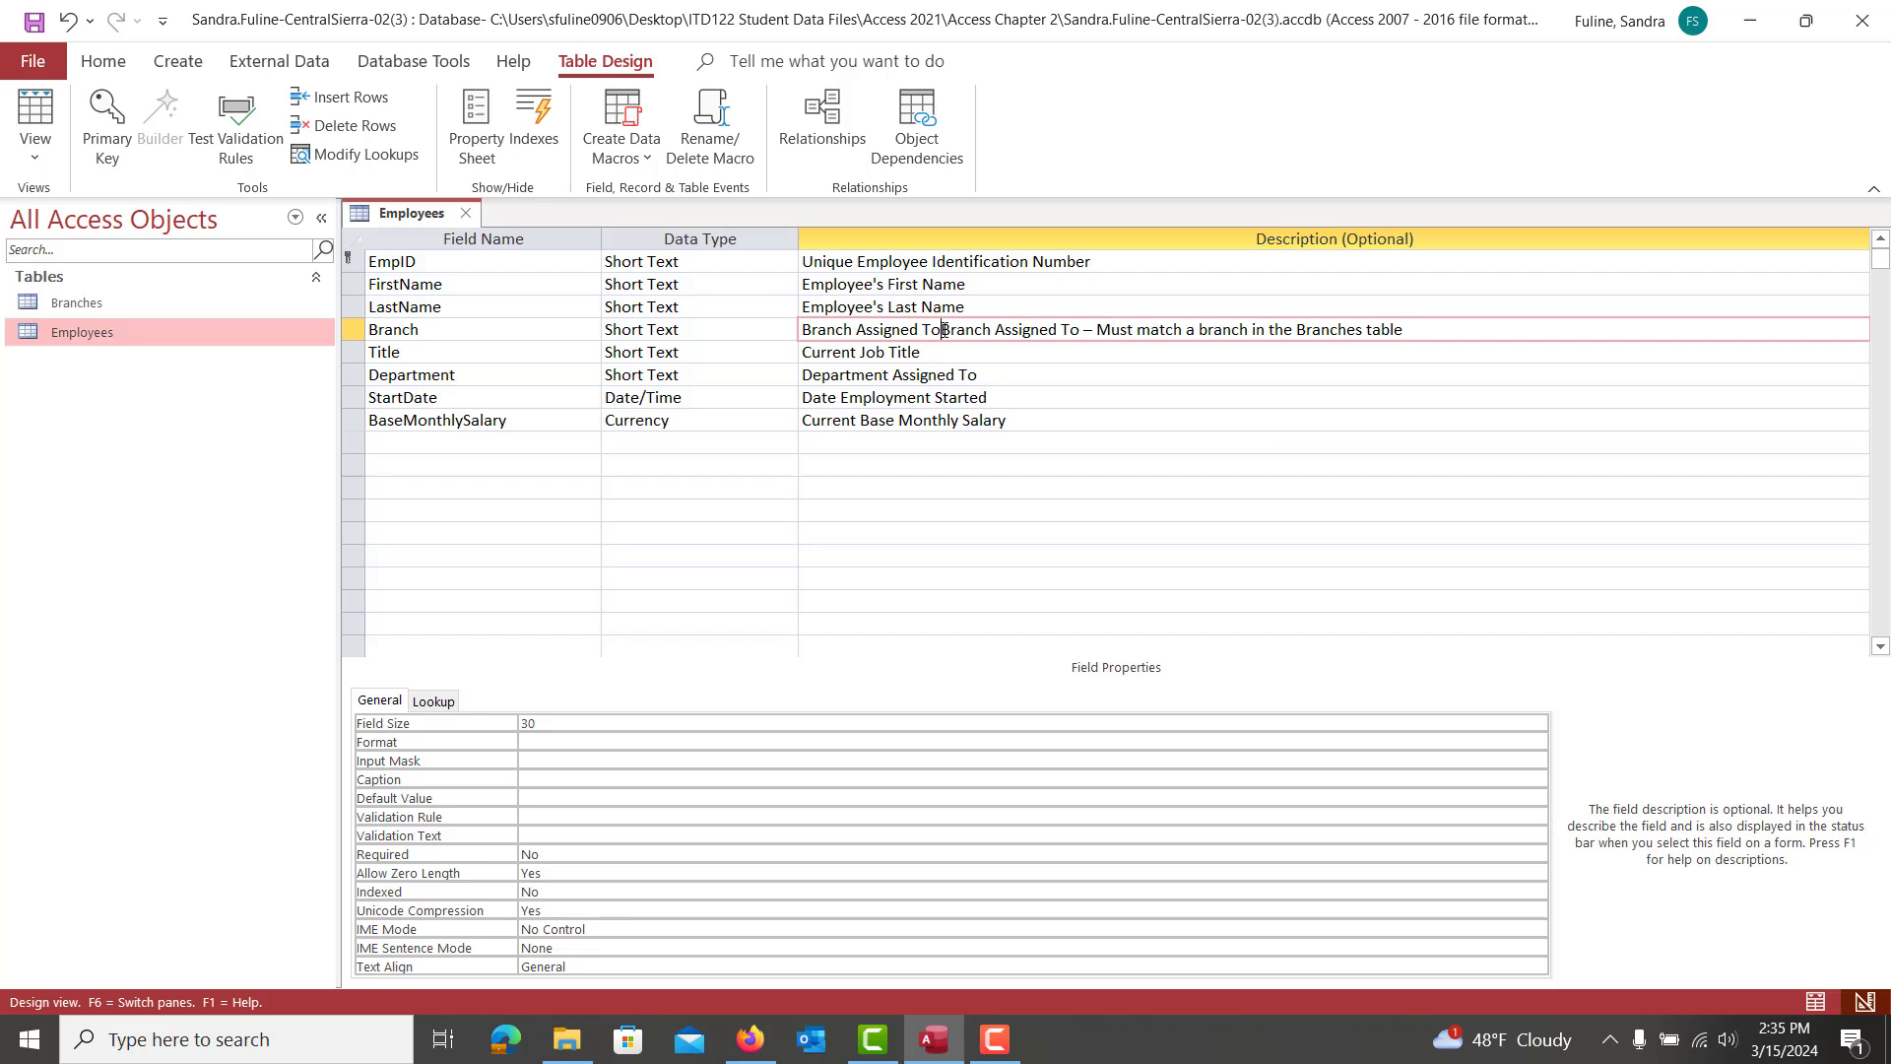
pyautogui.press('BackSpace')
pyautogui.press('BackSpace')
pyautogui.press('BackSpace')
pyautogui.press('BackSpace')
pyautogui.press('BackSpace')
pyautogui.press('BackSpace')
pyautogui.press('BackSpace')
pyautogui.press('BackSpace')
pyautogui.press('BackSpace')
pyautogui.press('BackSpace')
pyautogui.press('BackSpace')
pyautogui.press('BackSpace')
pyautogui.press('BackSpace')
pyautogui.press('BackSpace')
pyautogui.press('BackSpace')
pyautogui.press('BackSpace')
pyautogui.press('BackSpace')
pyautogui.press('BackSpace')
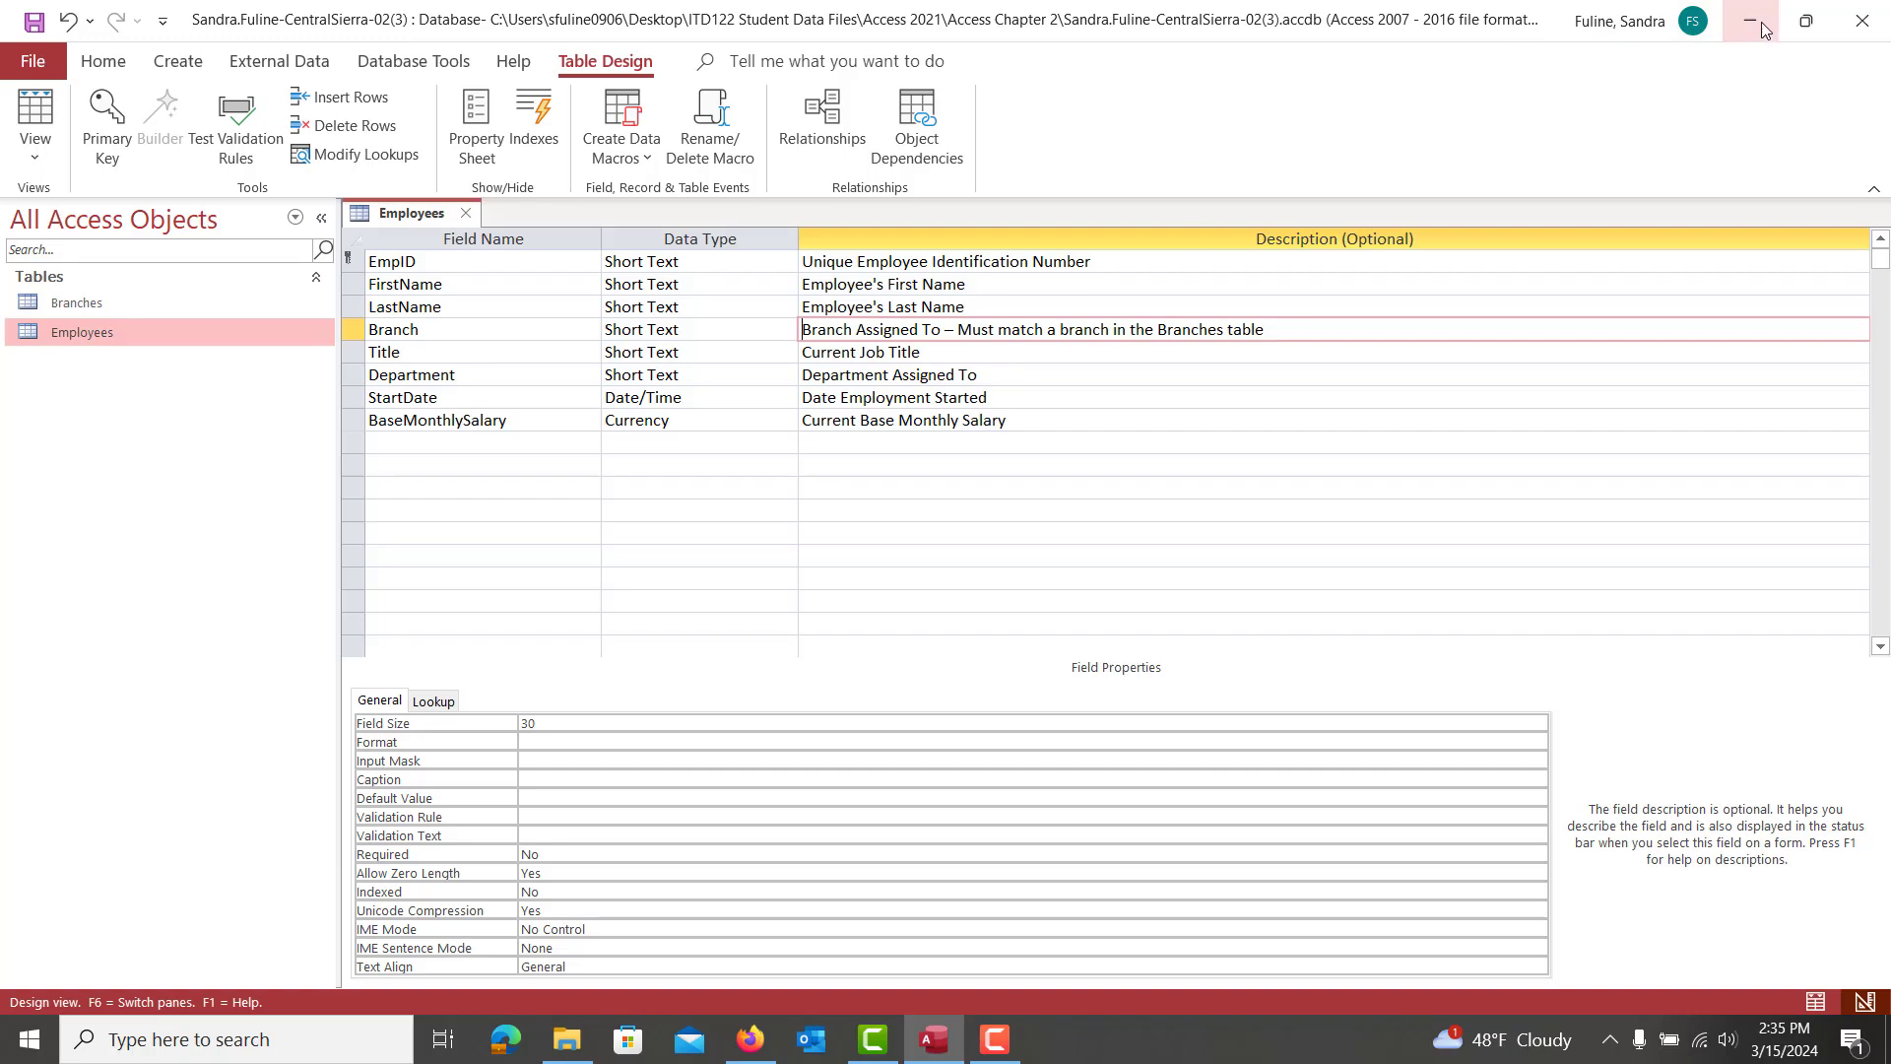
# Check the description against the instructions, maximize Access again, and save the Employees design
pyautogui.moveTo(1493, 8); pyautogui.dragTo(0, 246)
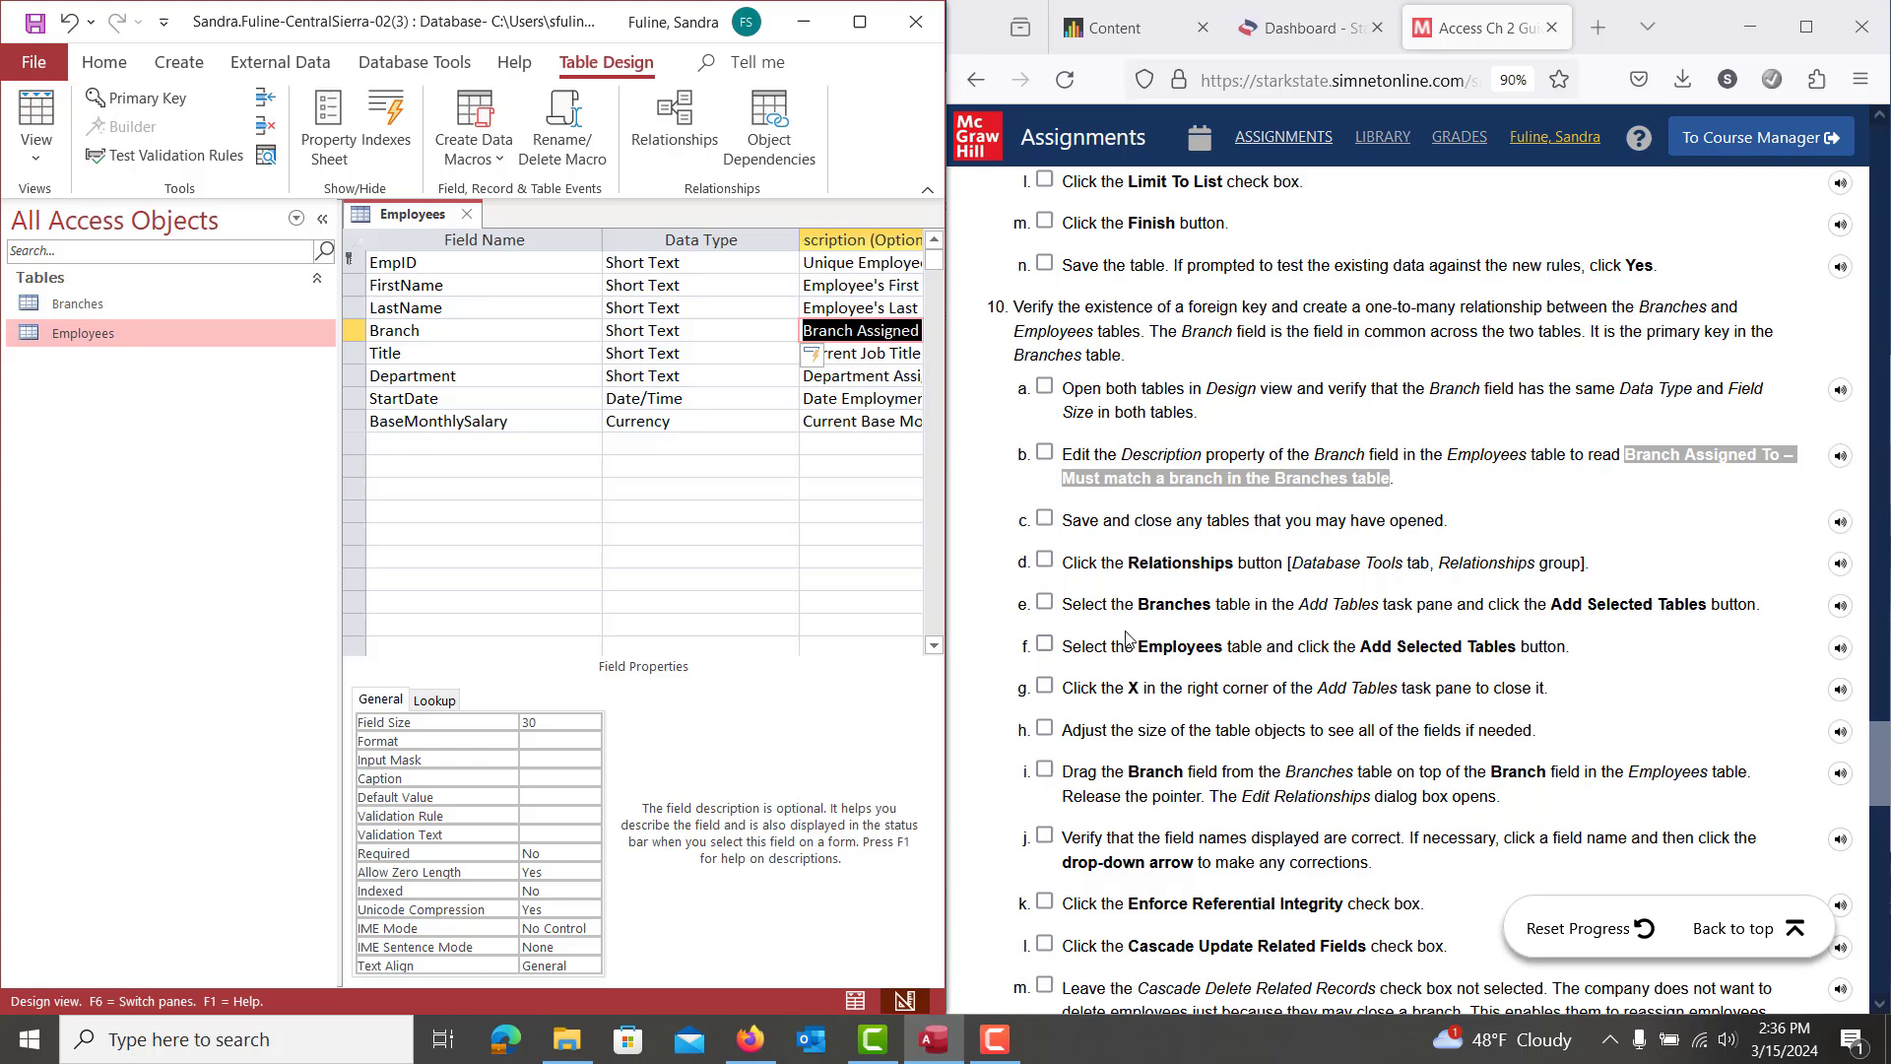
pyautogui.scroll(-1, 1234, 719)
pyautogui.scroll(-4, 1235, 719)
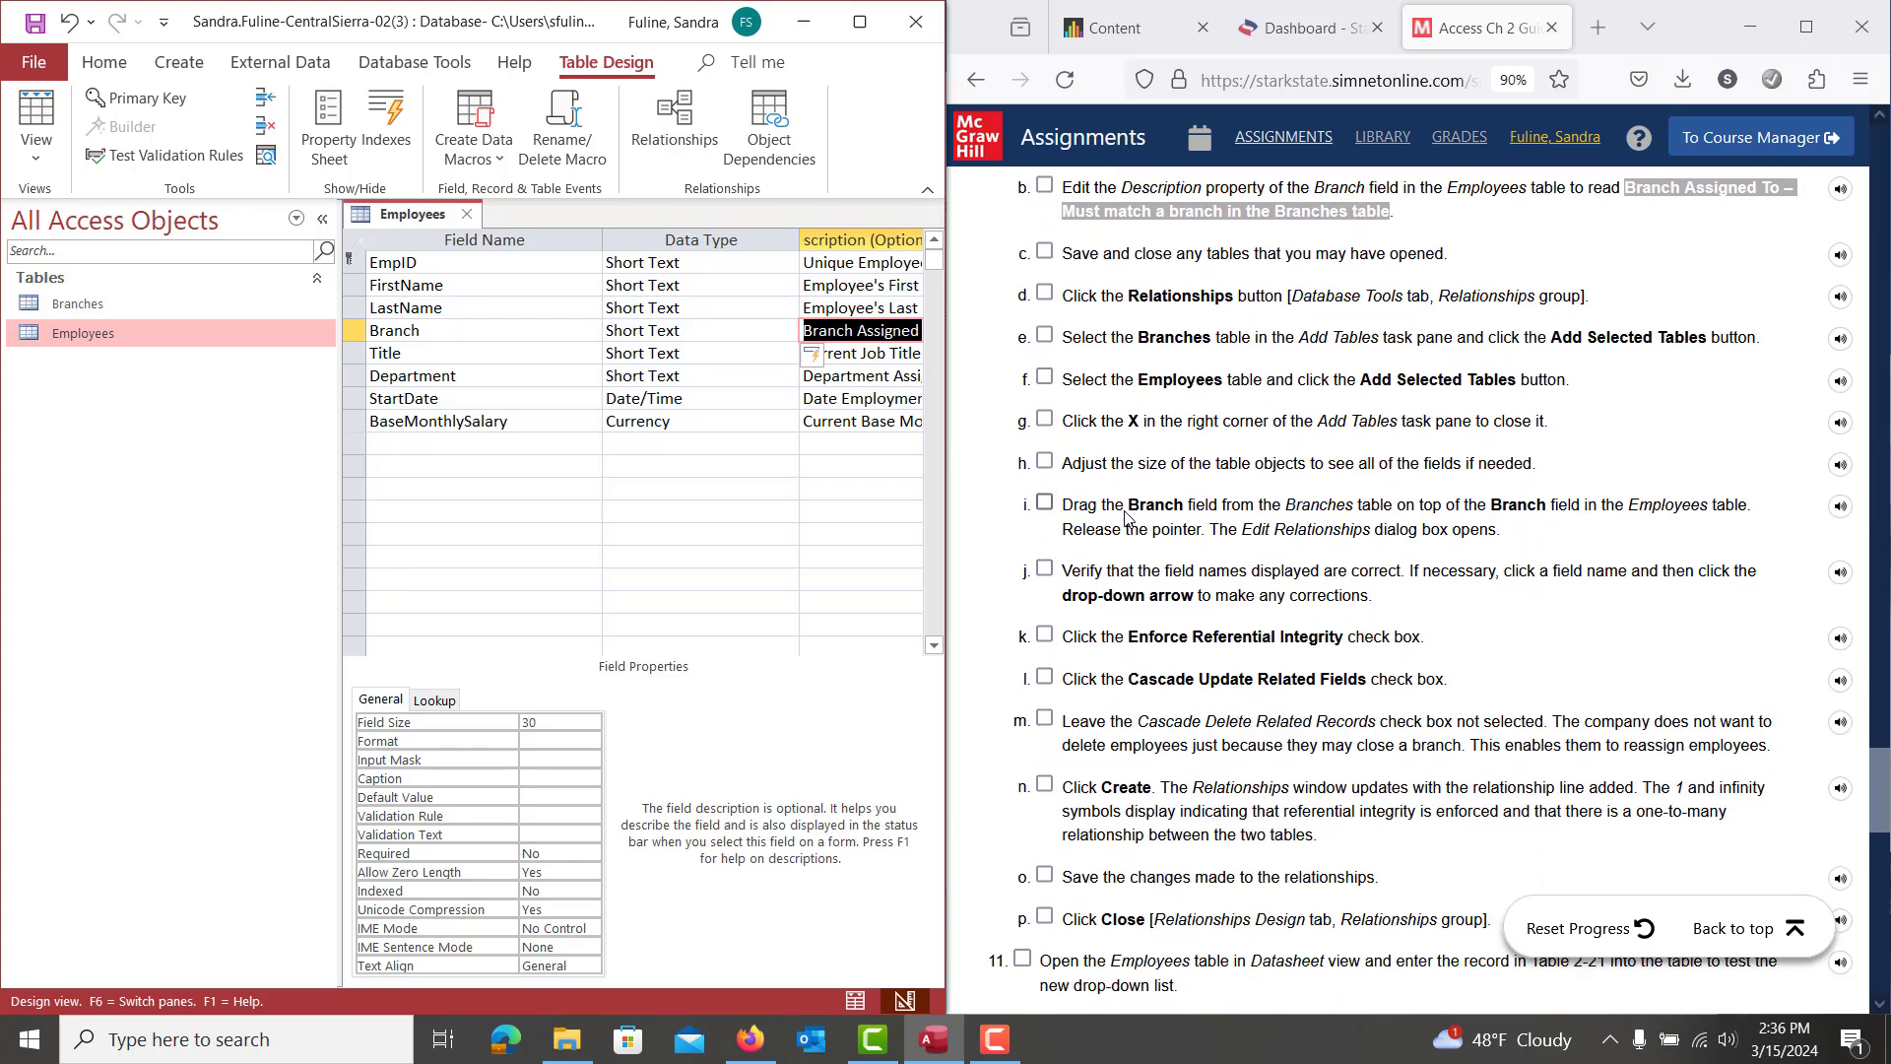
pyautogui.doubleClick(558, 29)
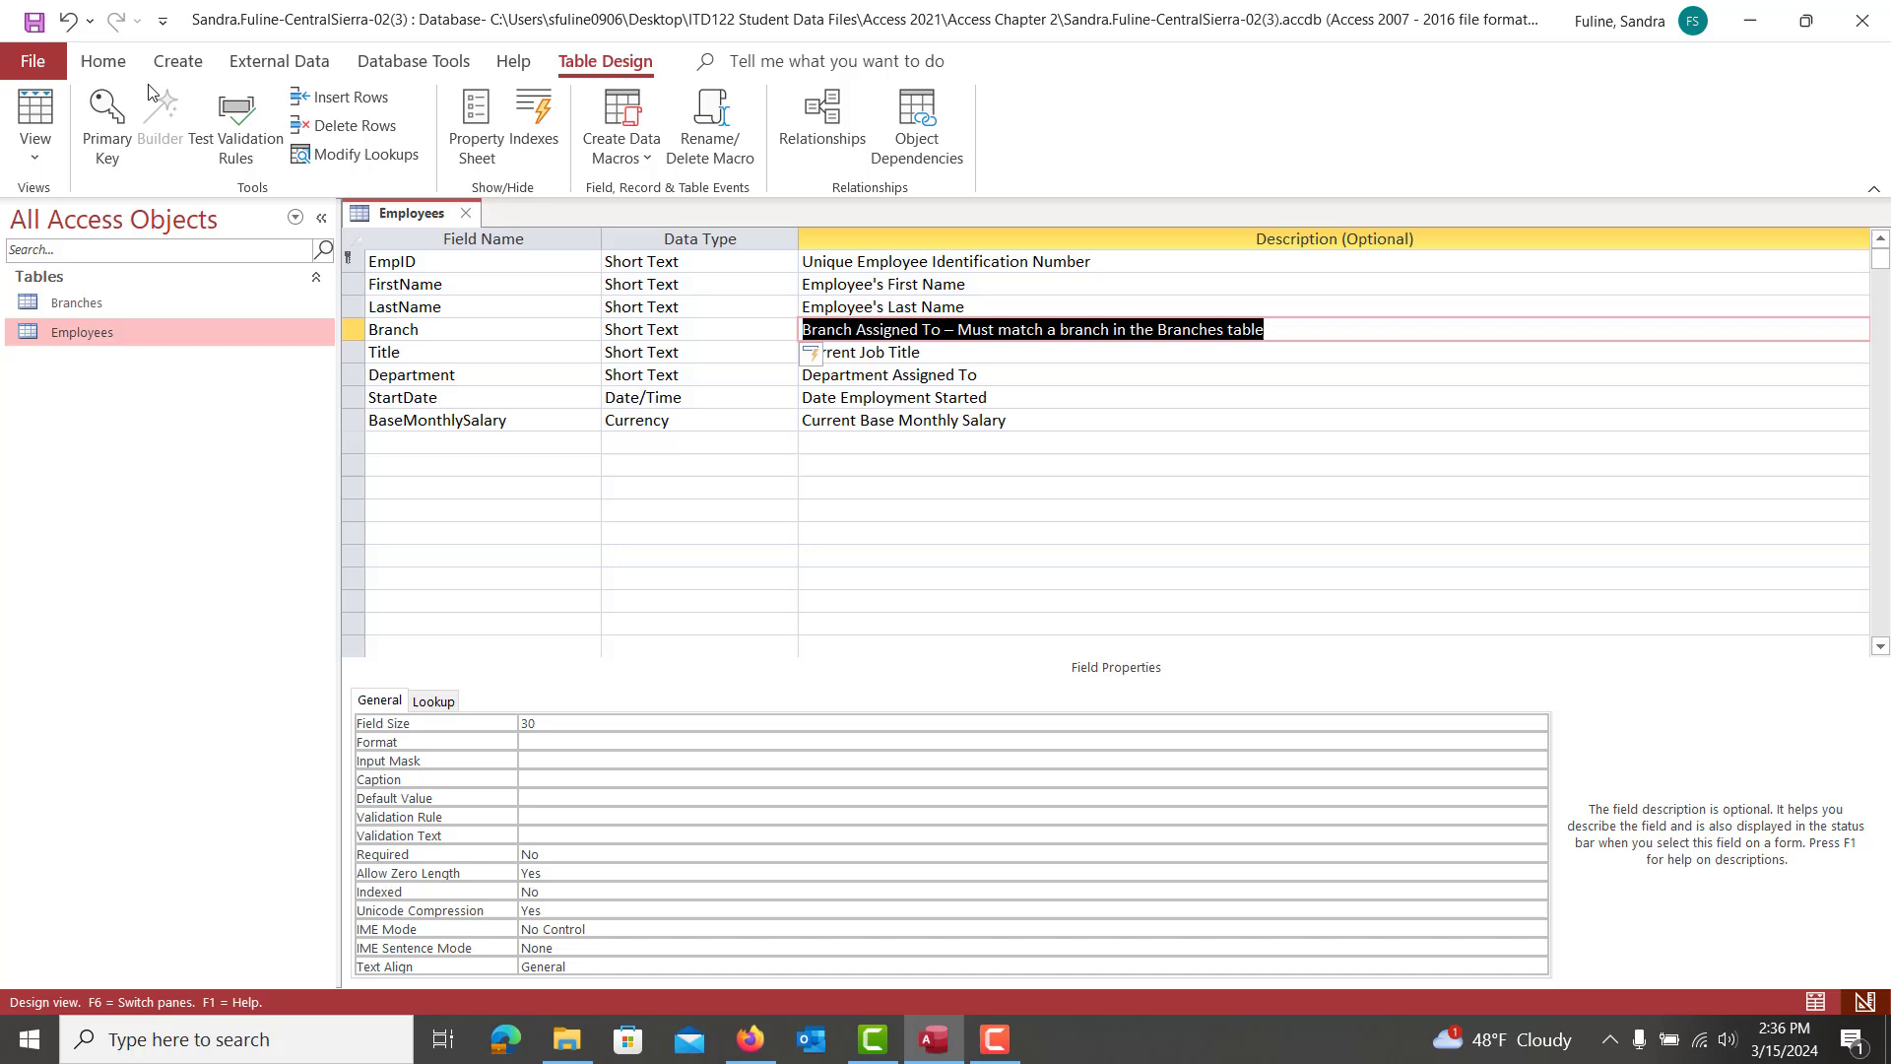
pyautogui.click(33, 22)
# Close Employees and add the Branches and Employees tables to the Relationships window
pyautogui.click(469, 217)
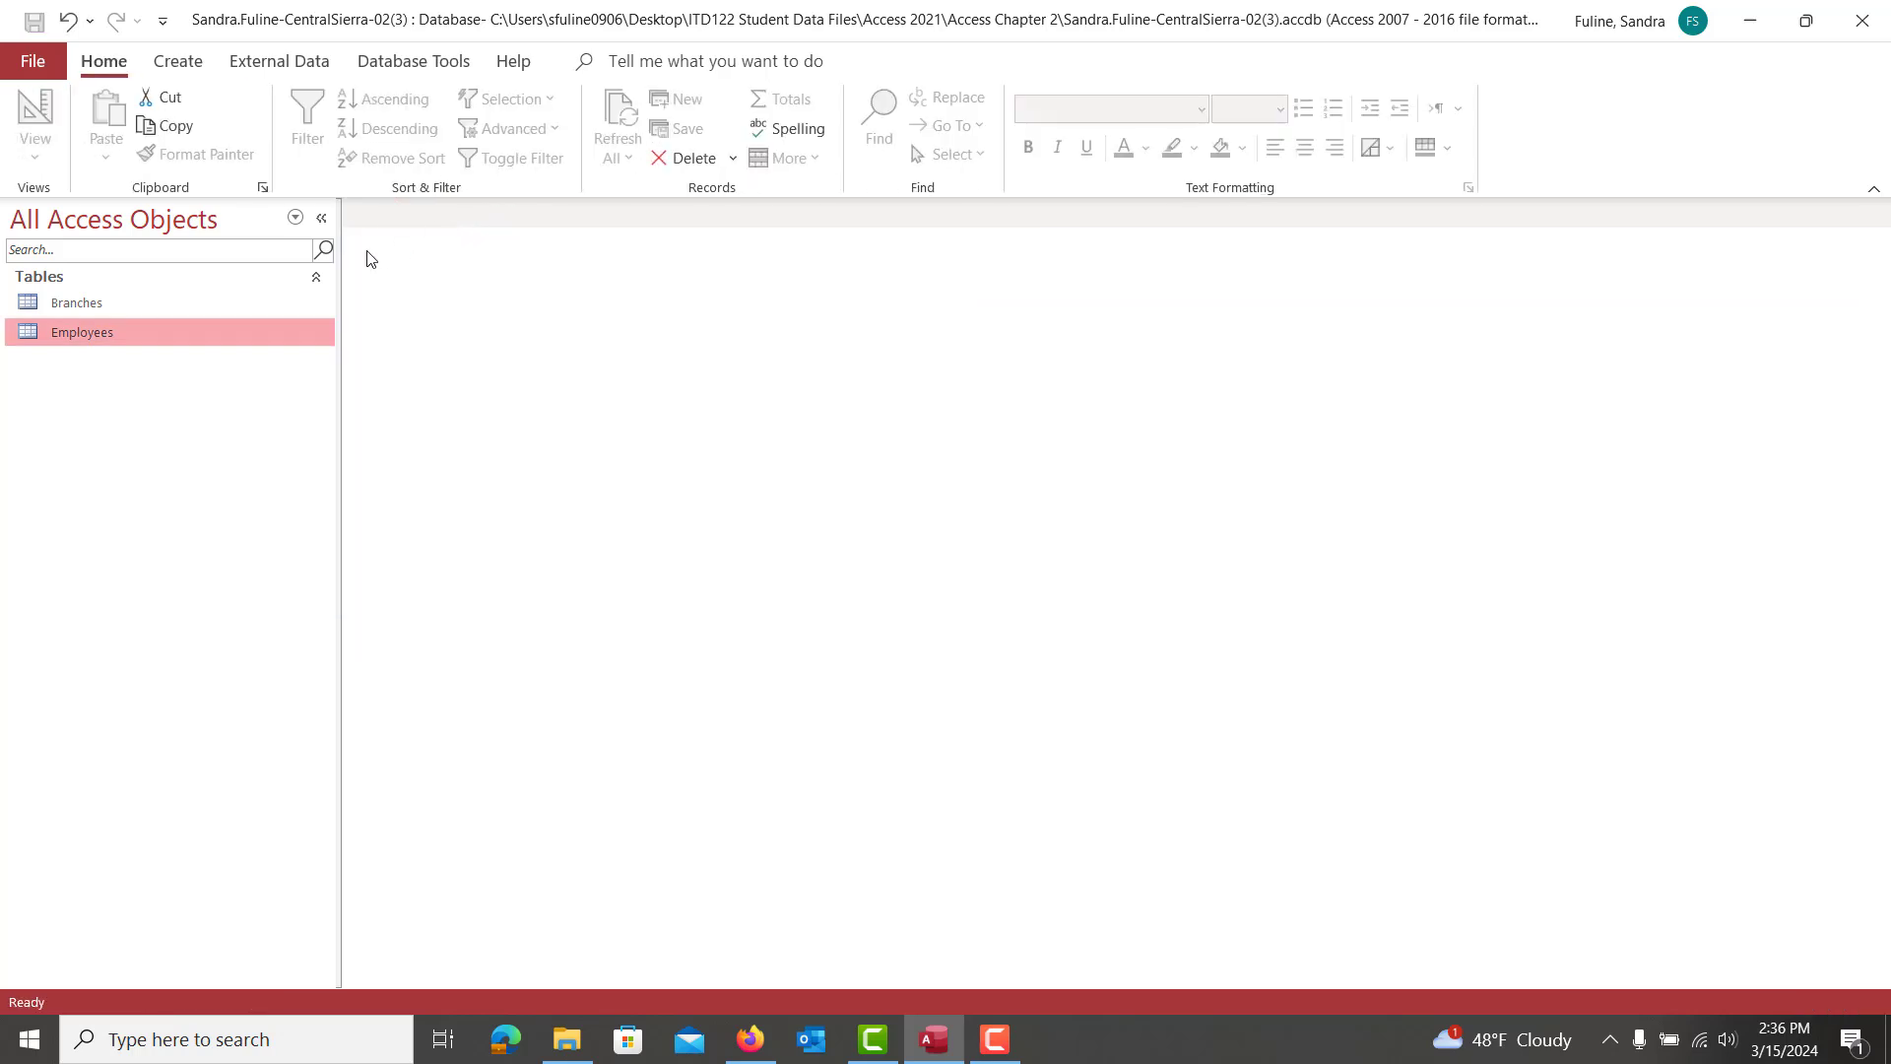
pyautogui.click(401, 71)
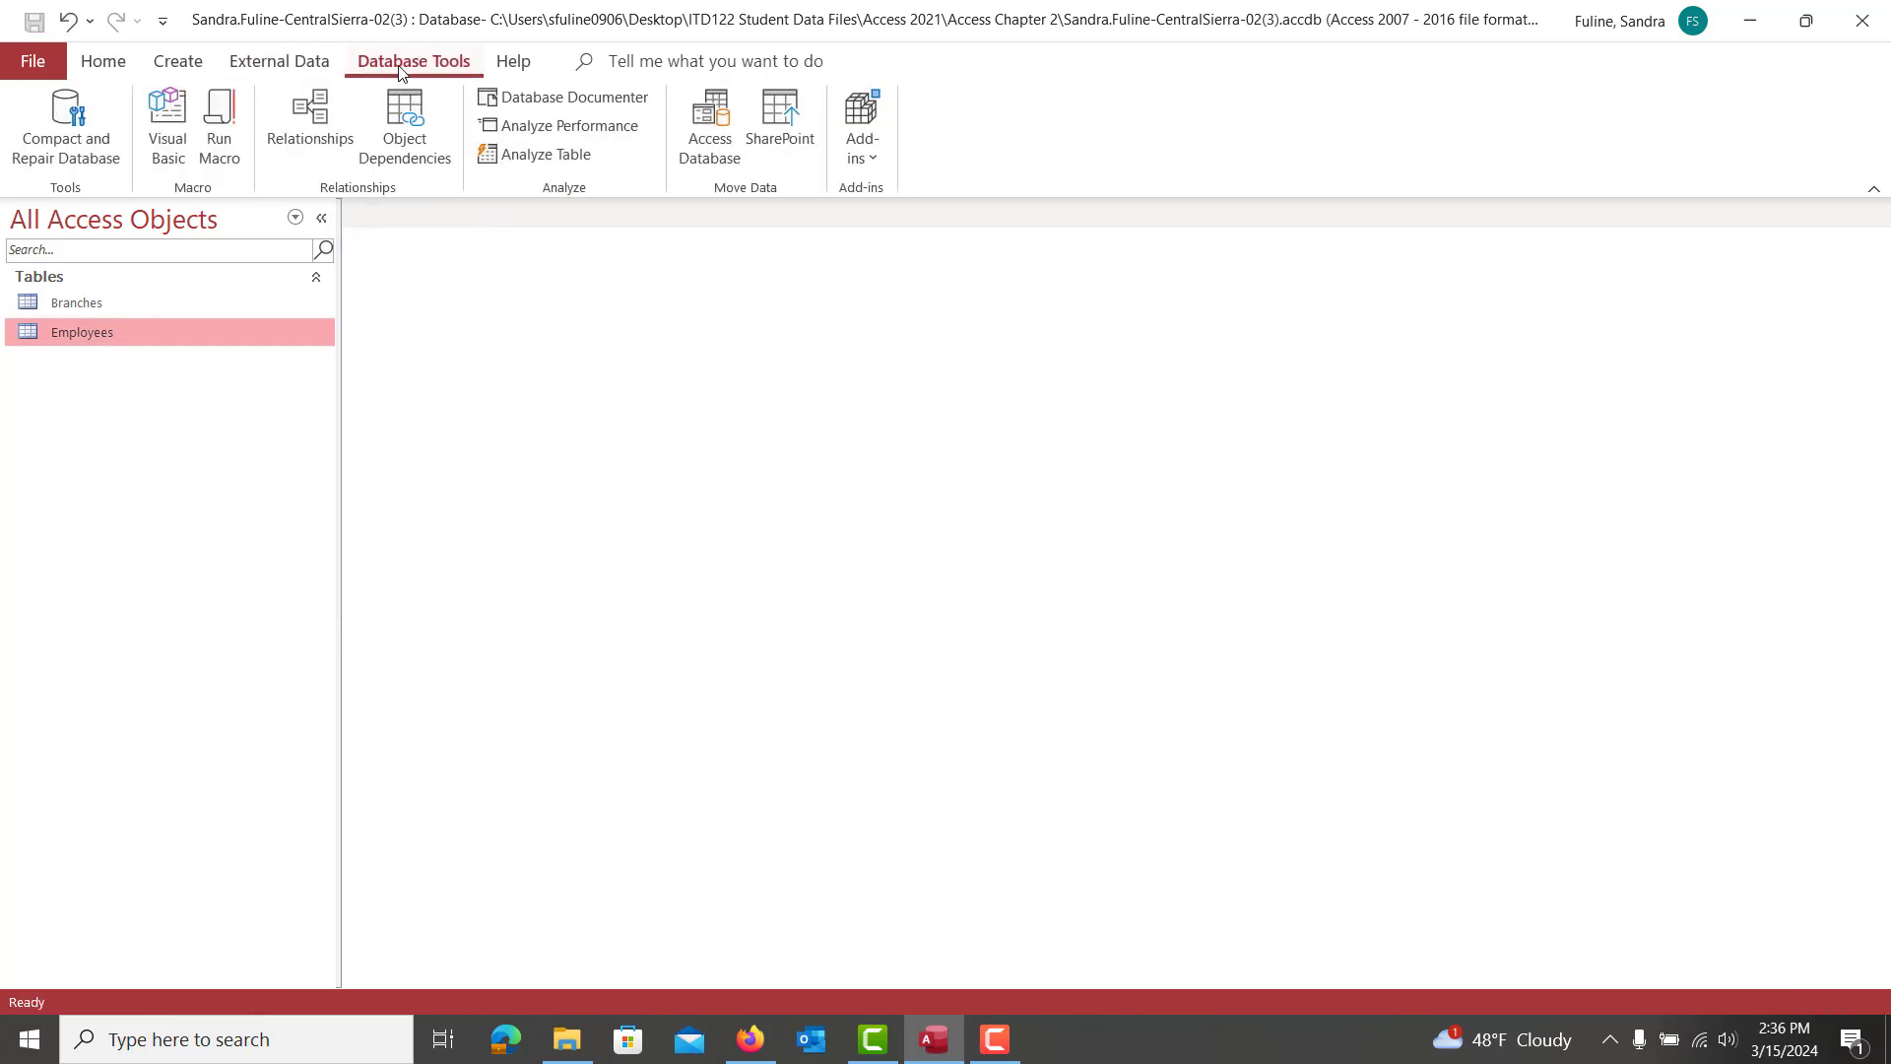
pyautogui.click(321, 116)
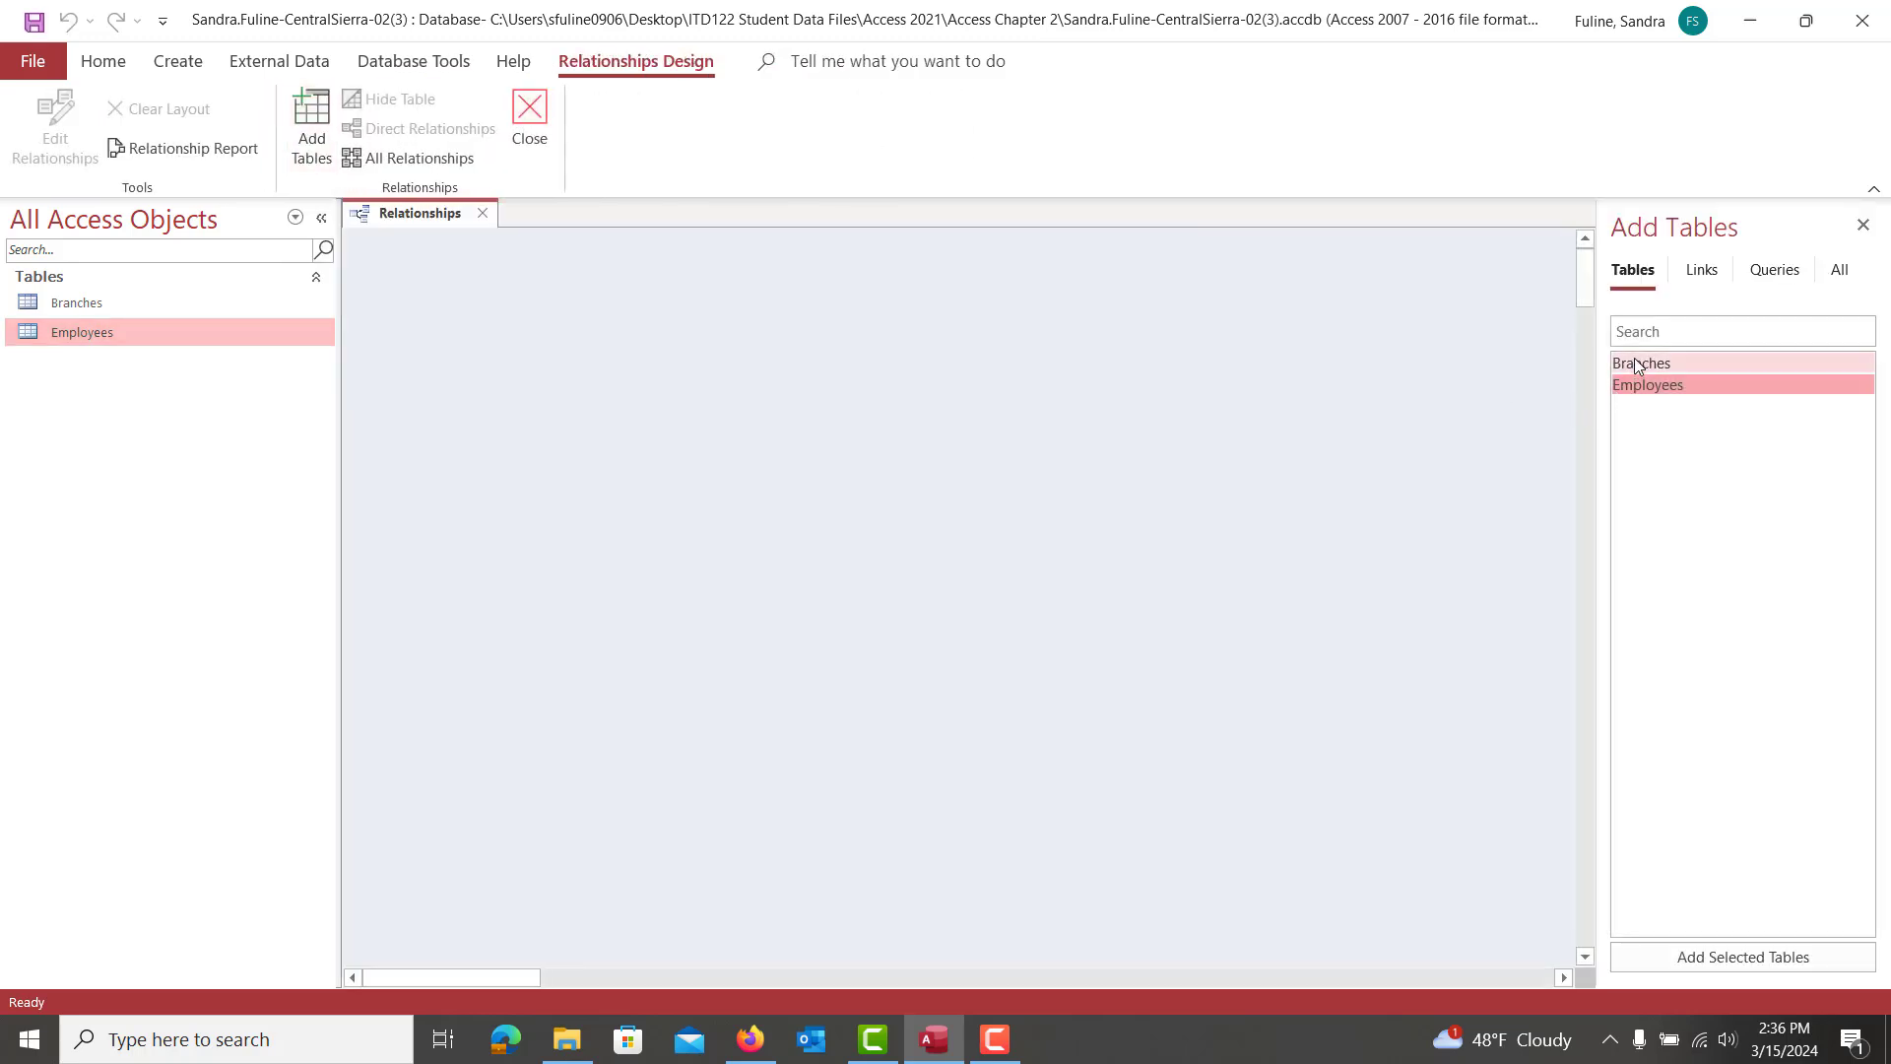
pyautogui.keyDown('shift'); pyautogui.click(1638, 365); pyautogui.keyUp('shift')
pyautogui.moveTo(1638, 366); pyautogui.dragTo(1635, 365)
pyautogui.keyDown('shift'); pyautogui.click(1644, 365); pyautogui.keyUp('shift')
pyautogui.click(1674, 958)
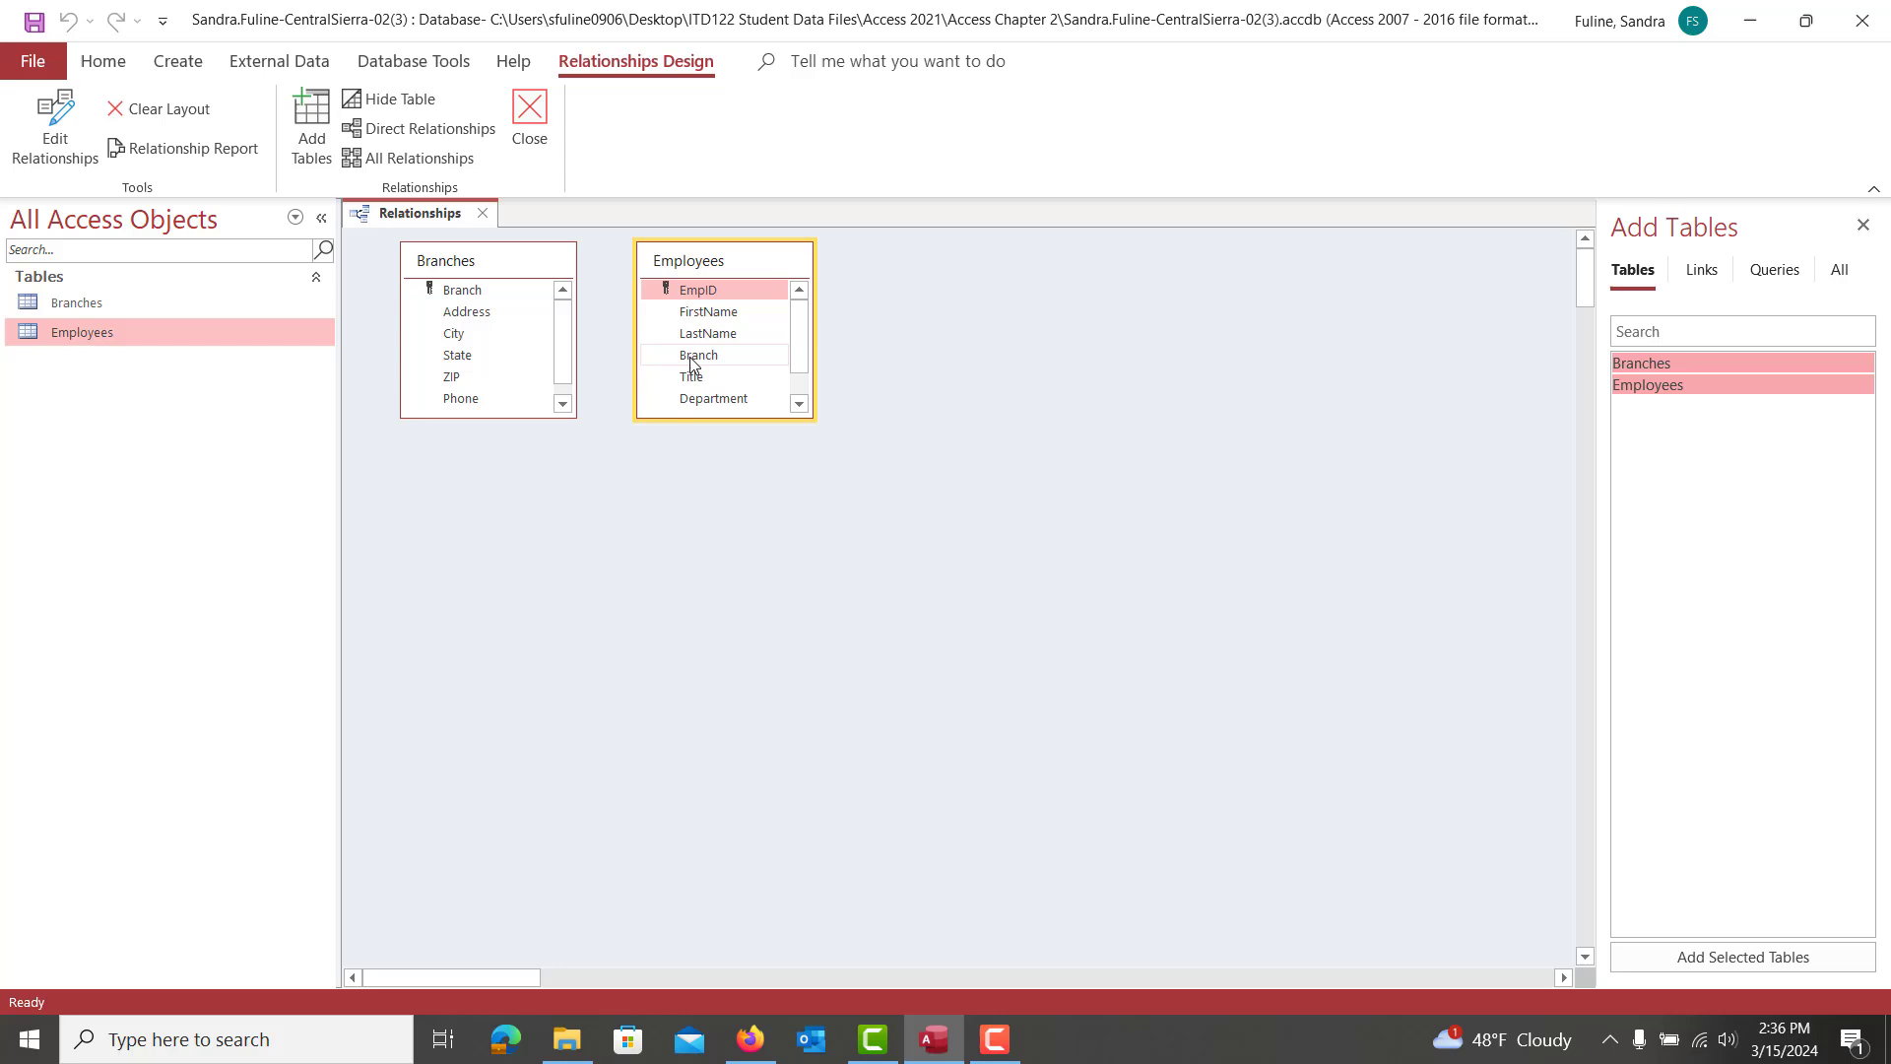
# Link Branch to Branch with referential integrity and cascade updates, create it, and save
pyautogui.moveTo(693, 364); pyautogui.dragTo(471, 293)
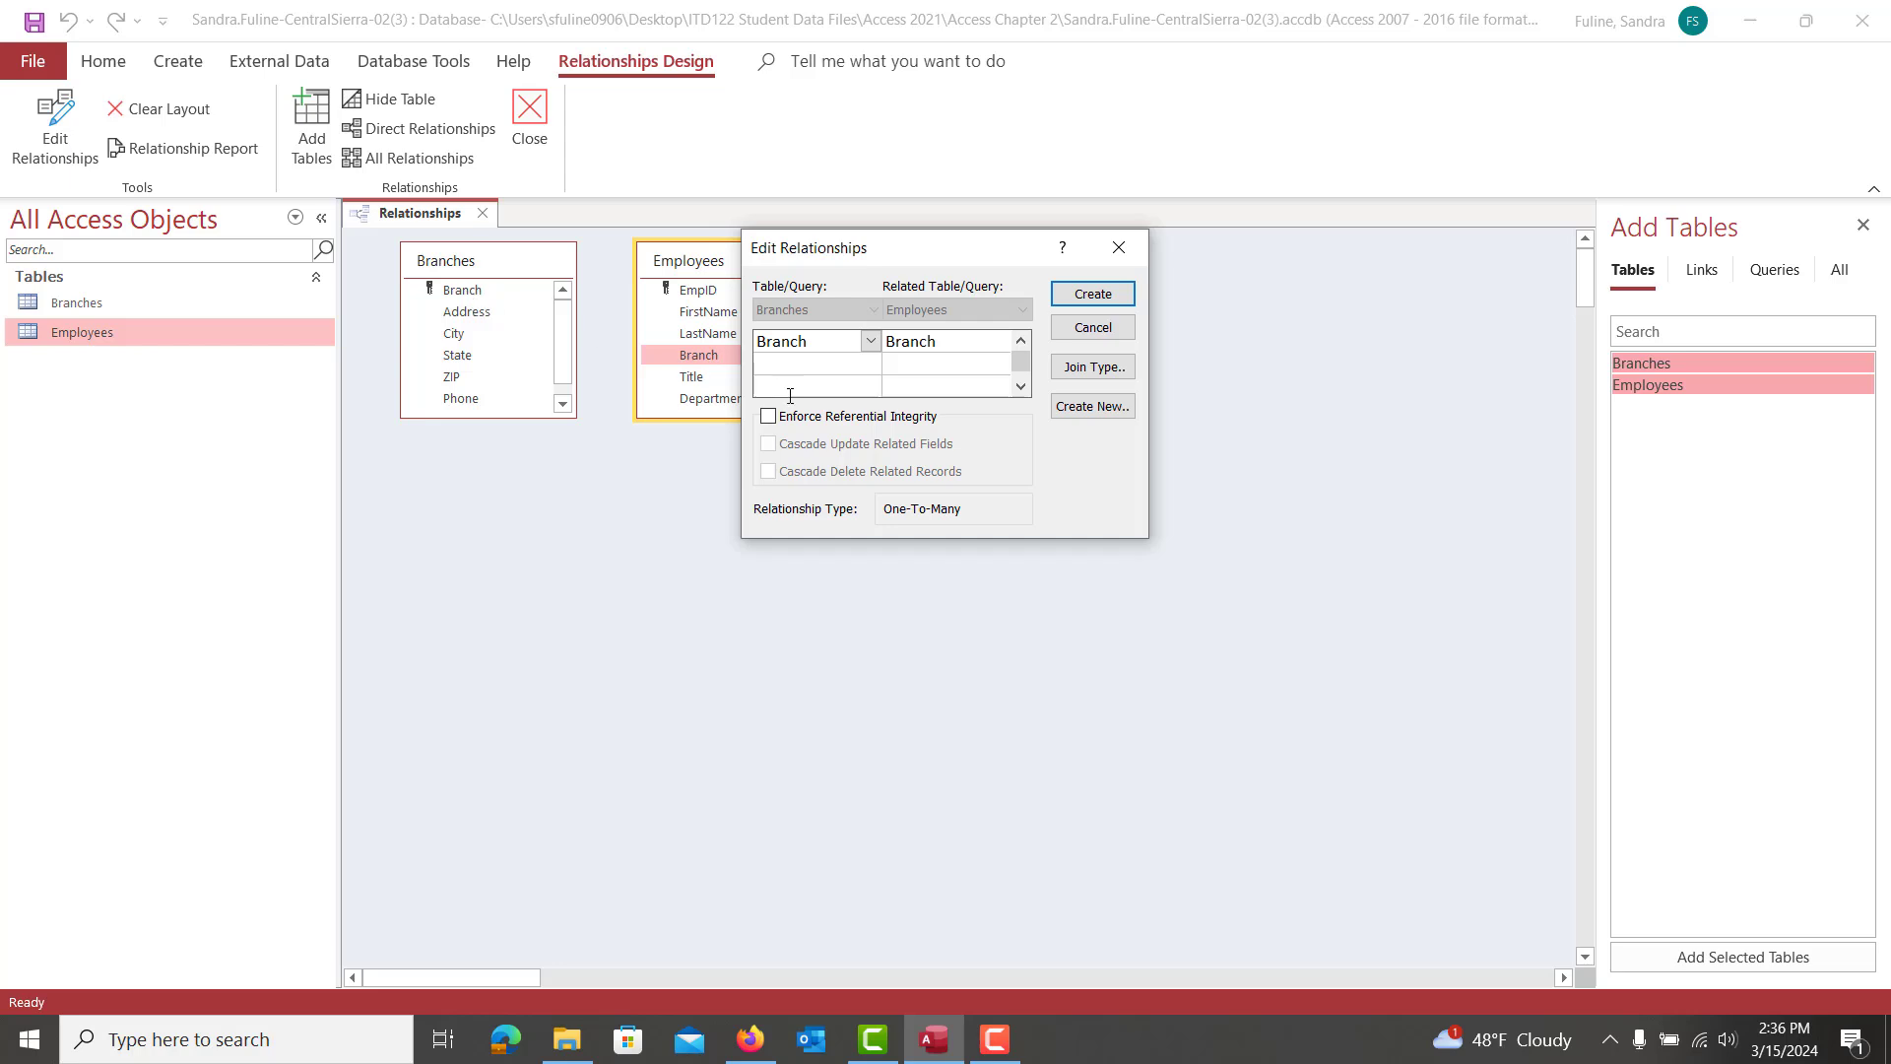
pyautogui.click(770, 417)
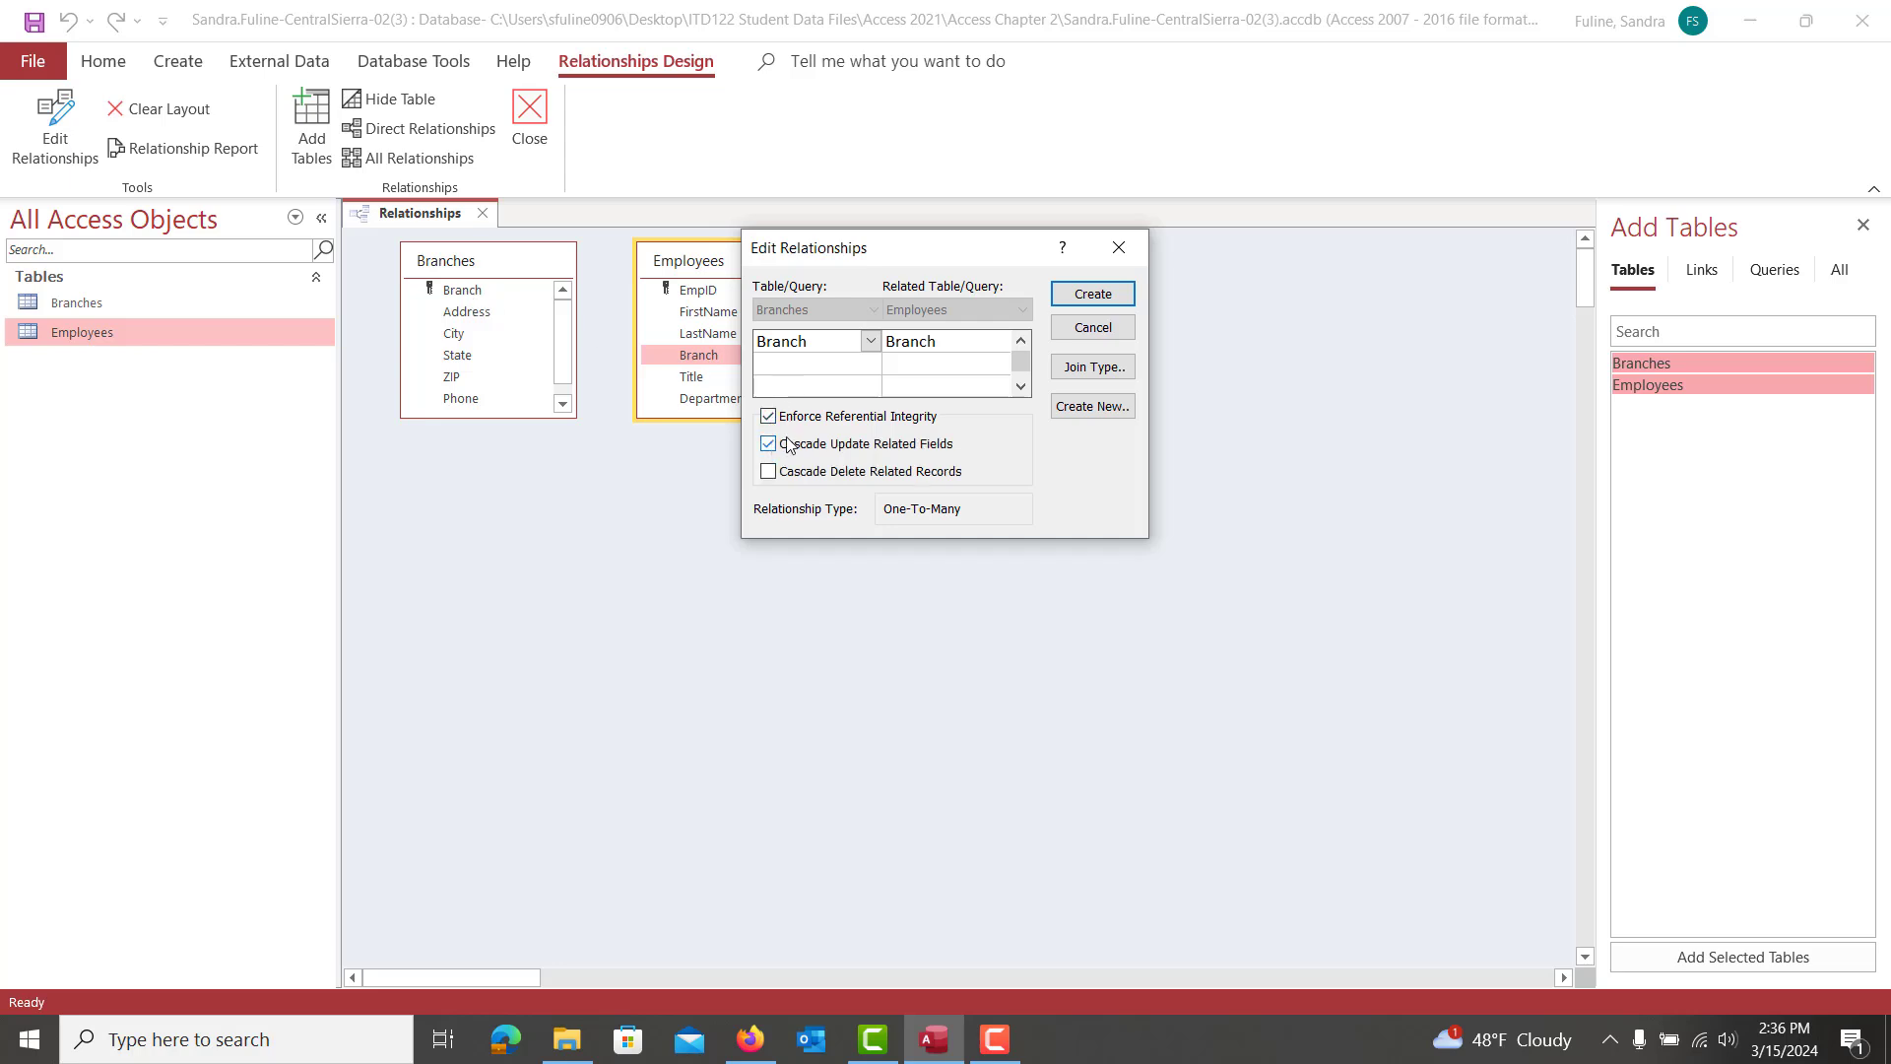
pyautogui.click(770, 444)
pyautogui.click(1086, 296)
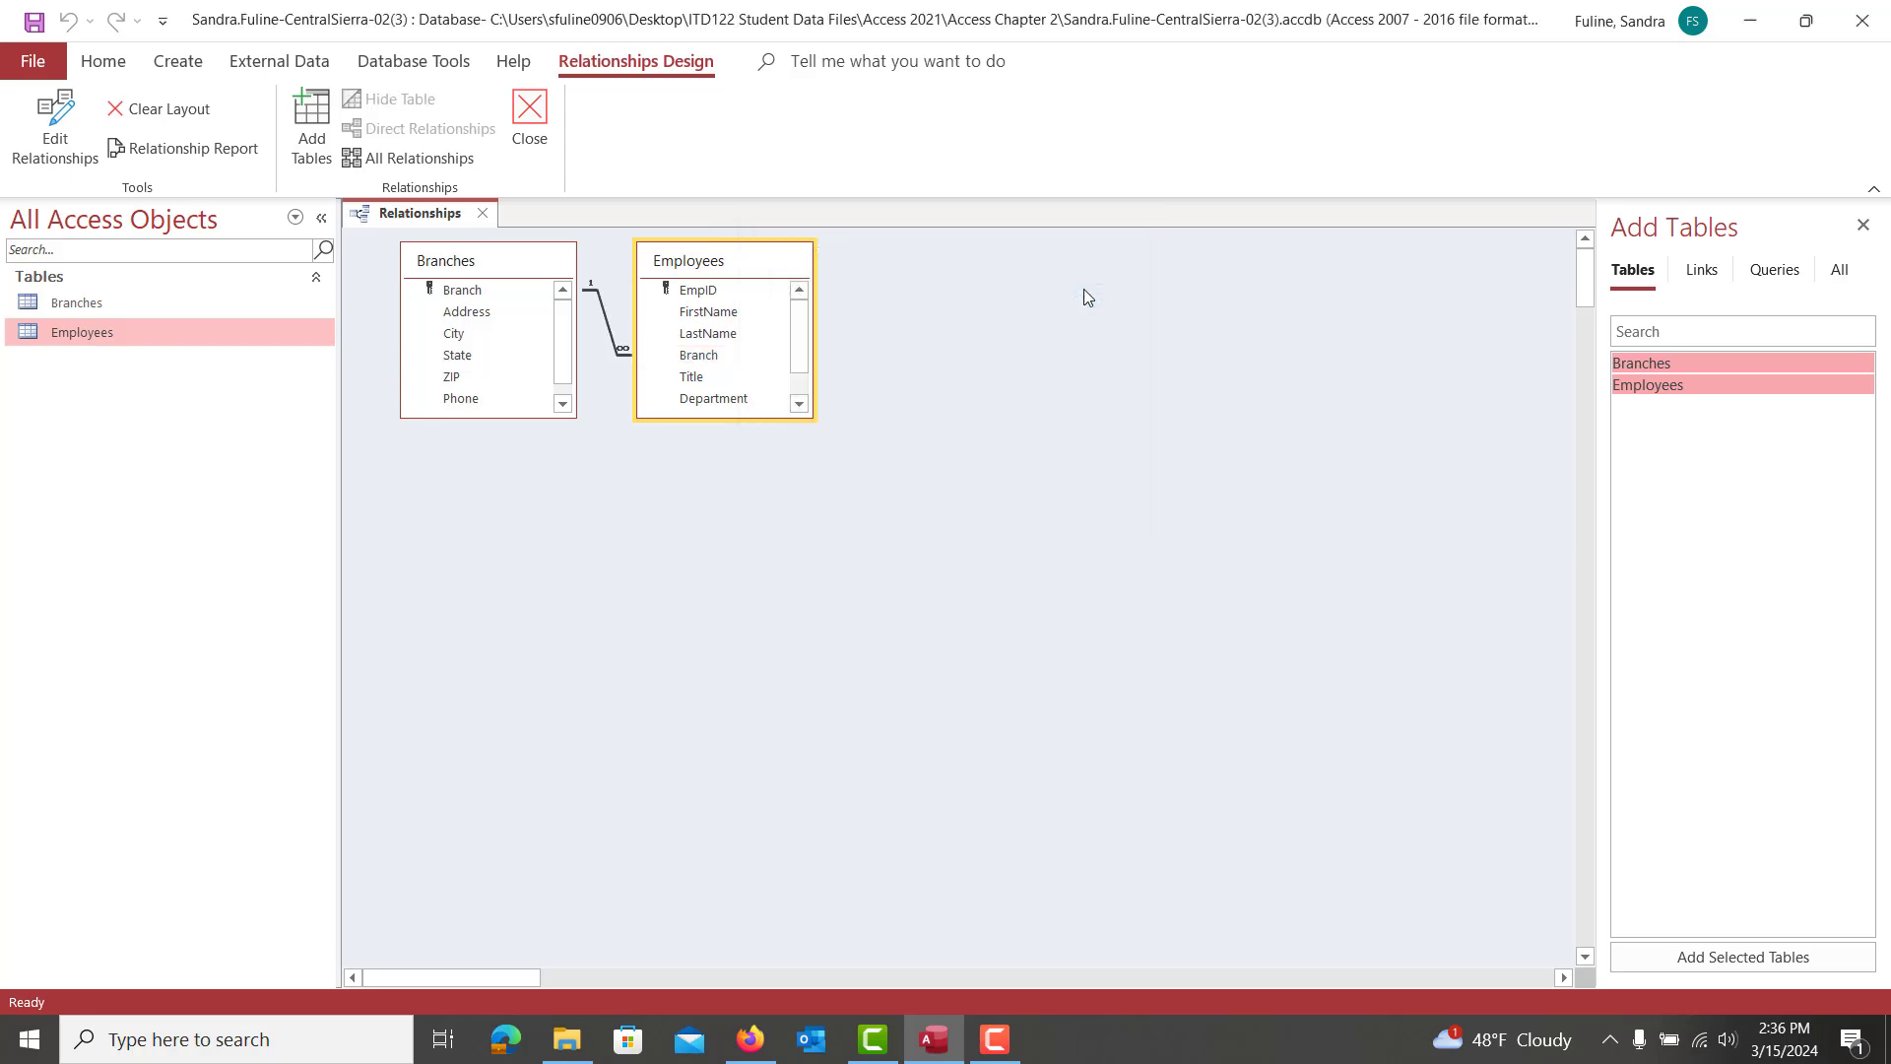
pyautogui.click(35, 26)
# Close Relationships, open the Employees datasheet, and go to its new blank record
pyautogui.click(483, 212)
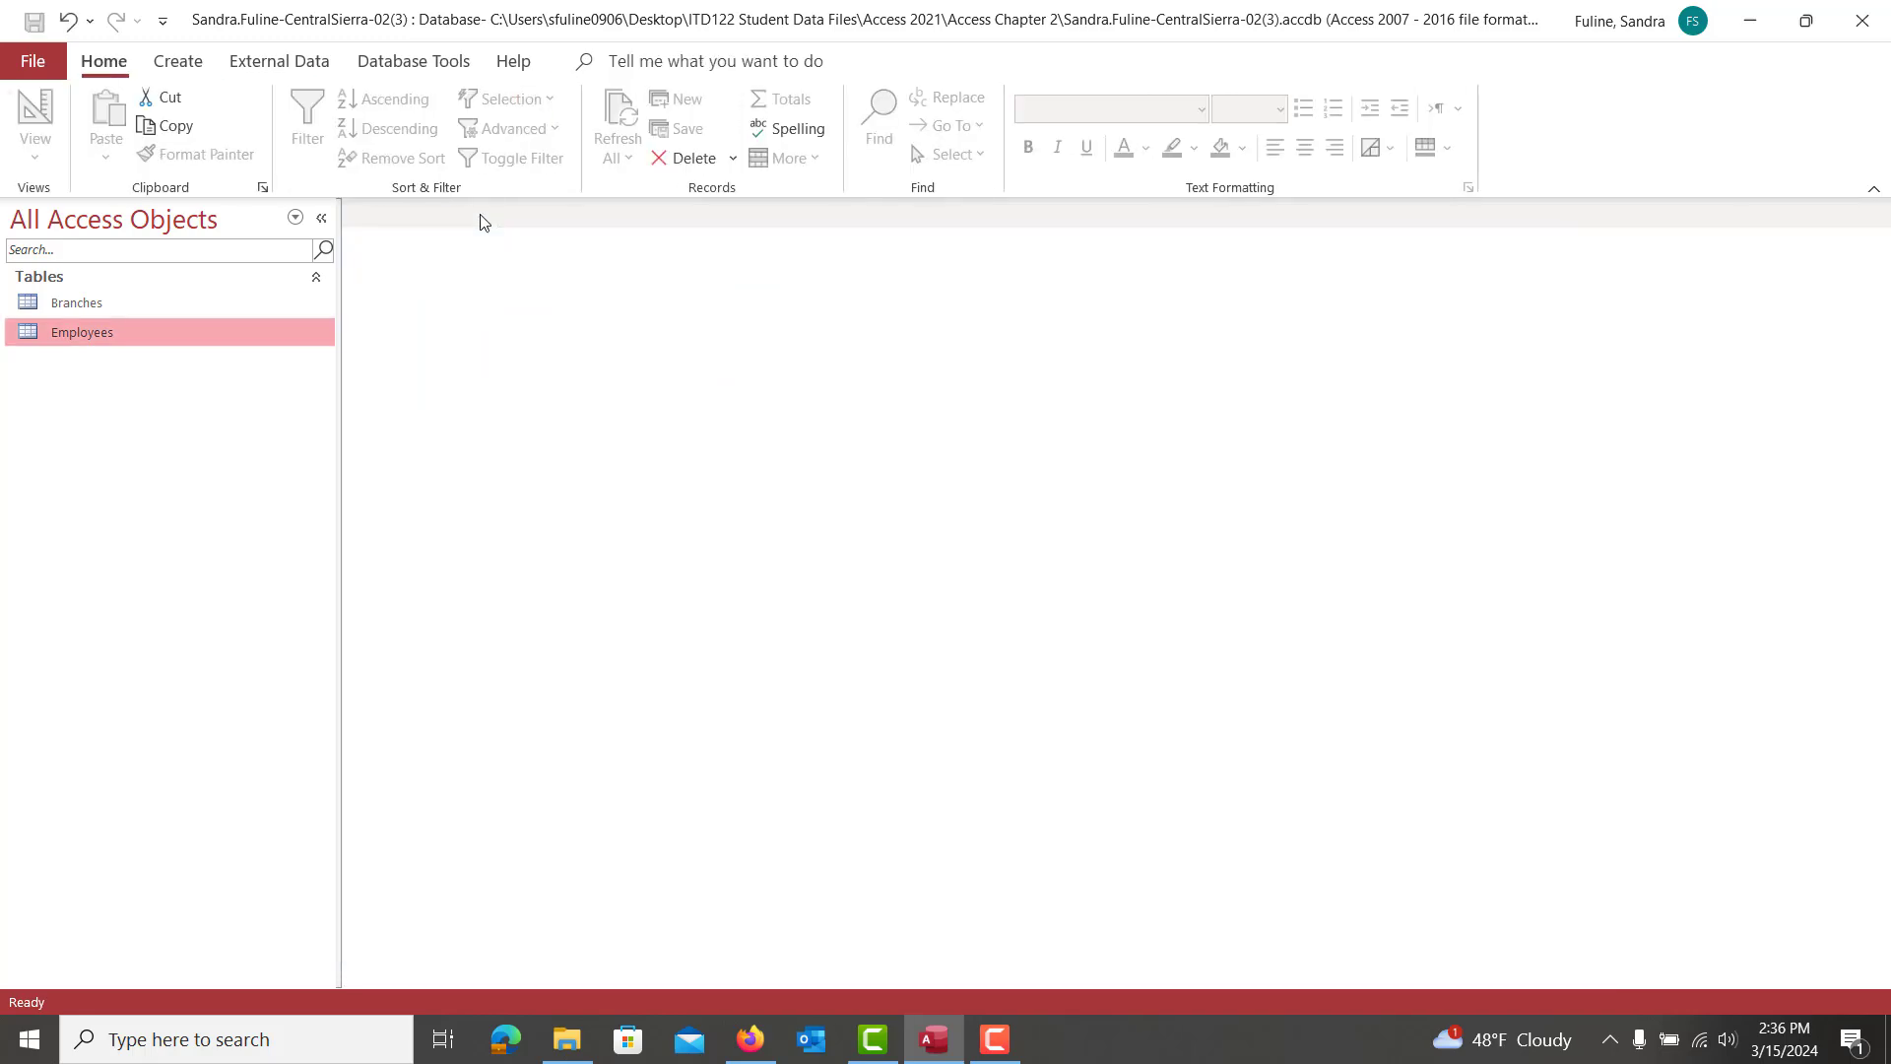
pyautogui.doubleClick(78, 333)
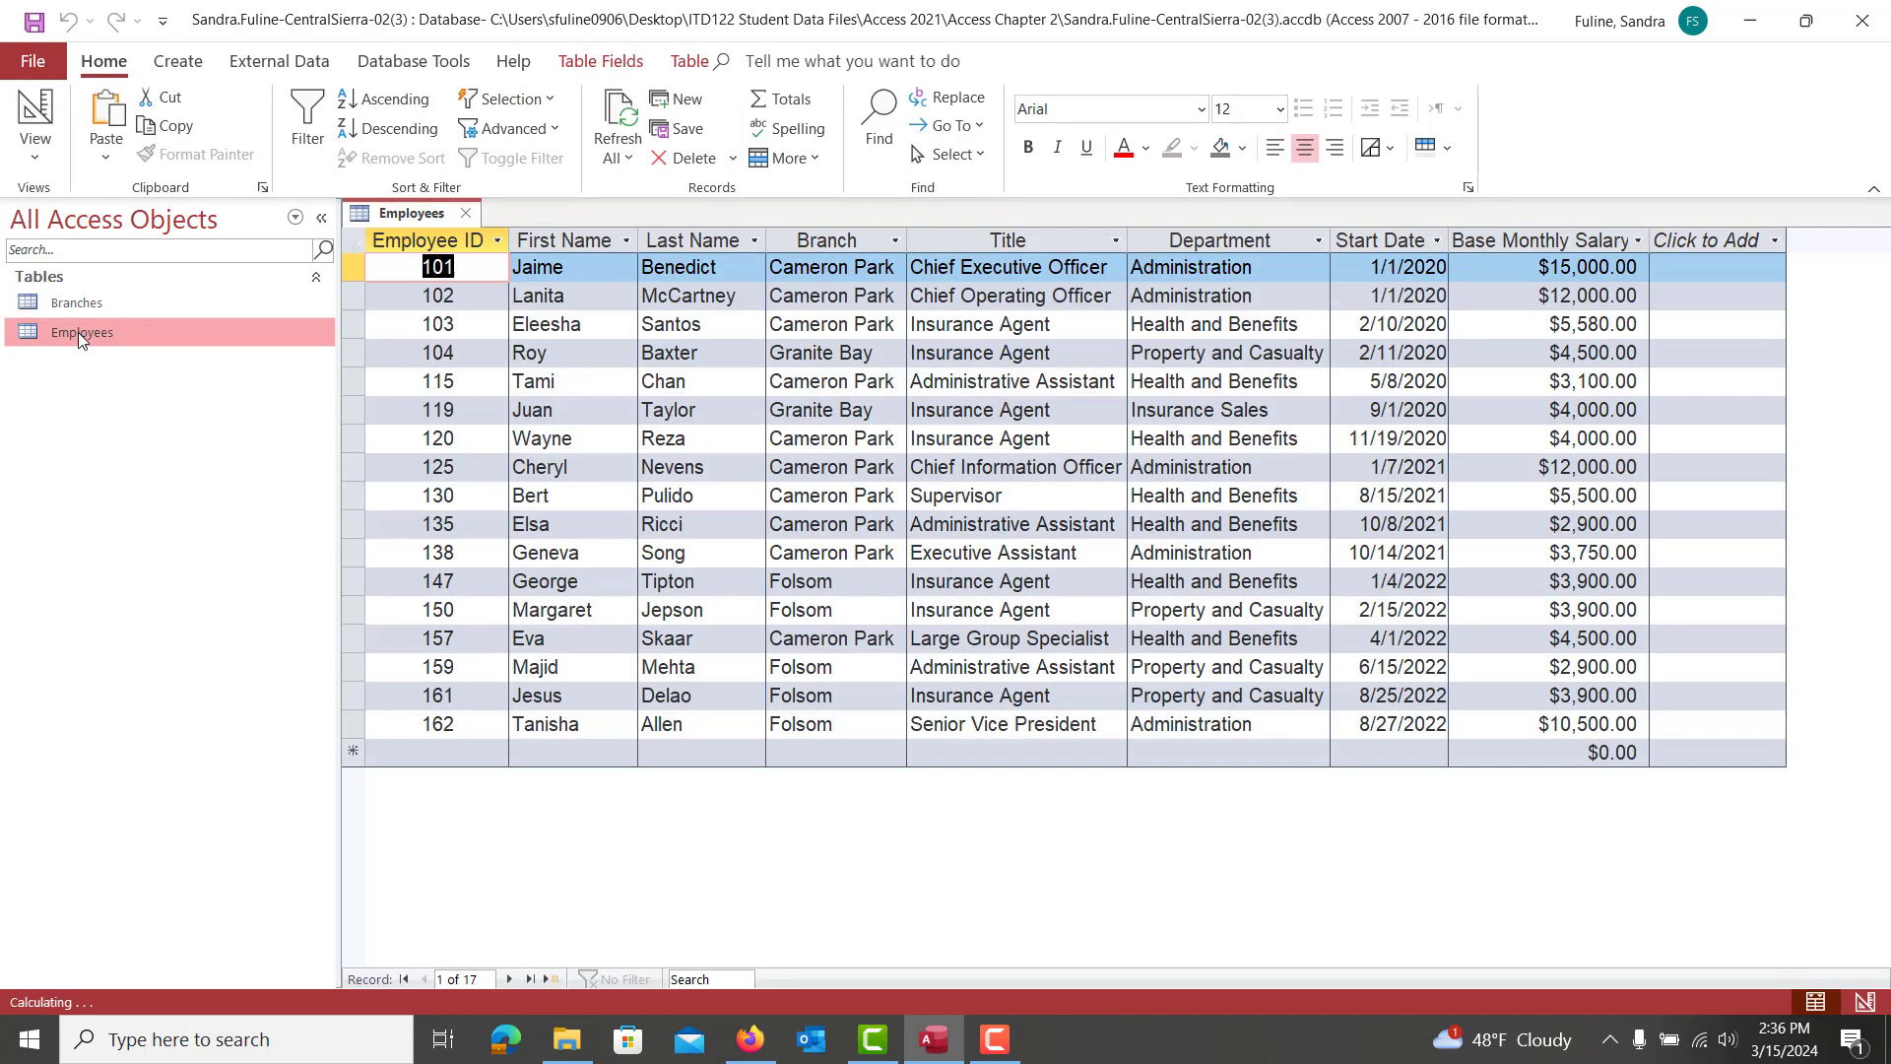
pyautogui.click(444, 758)
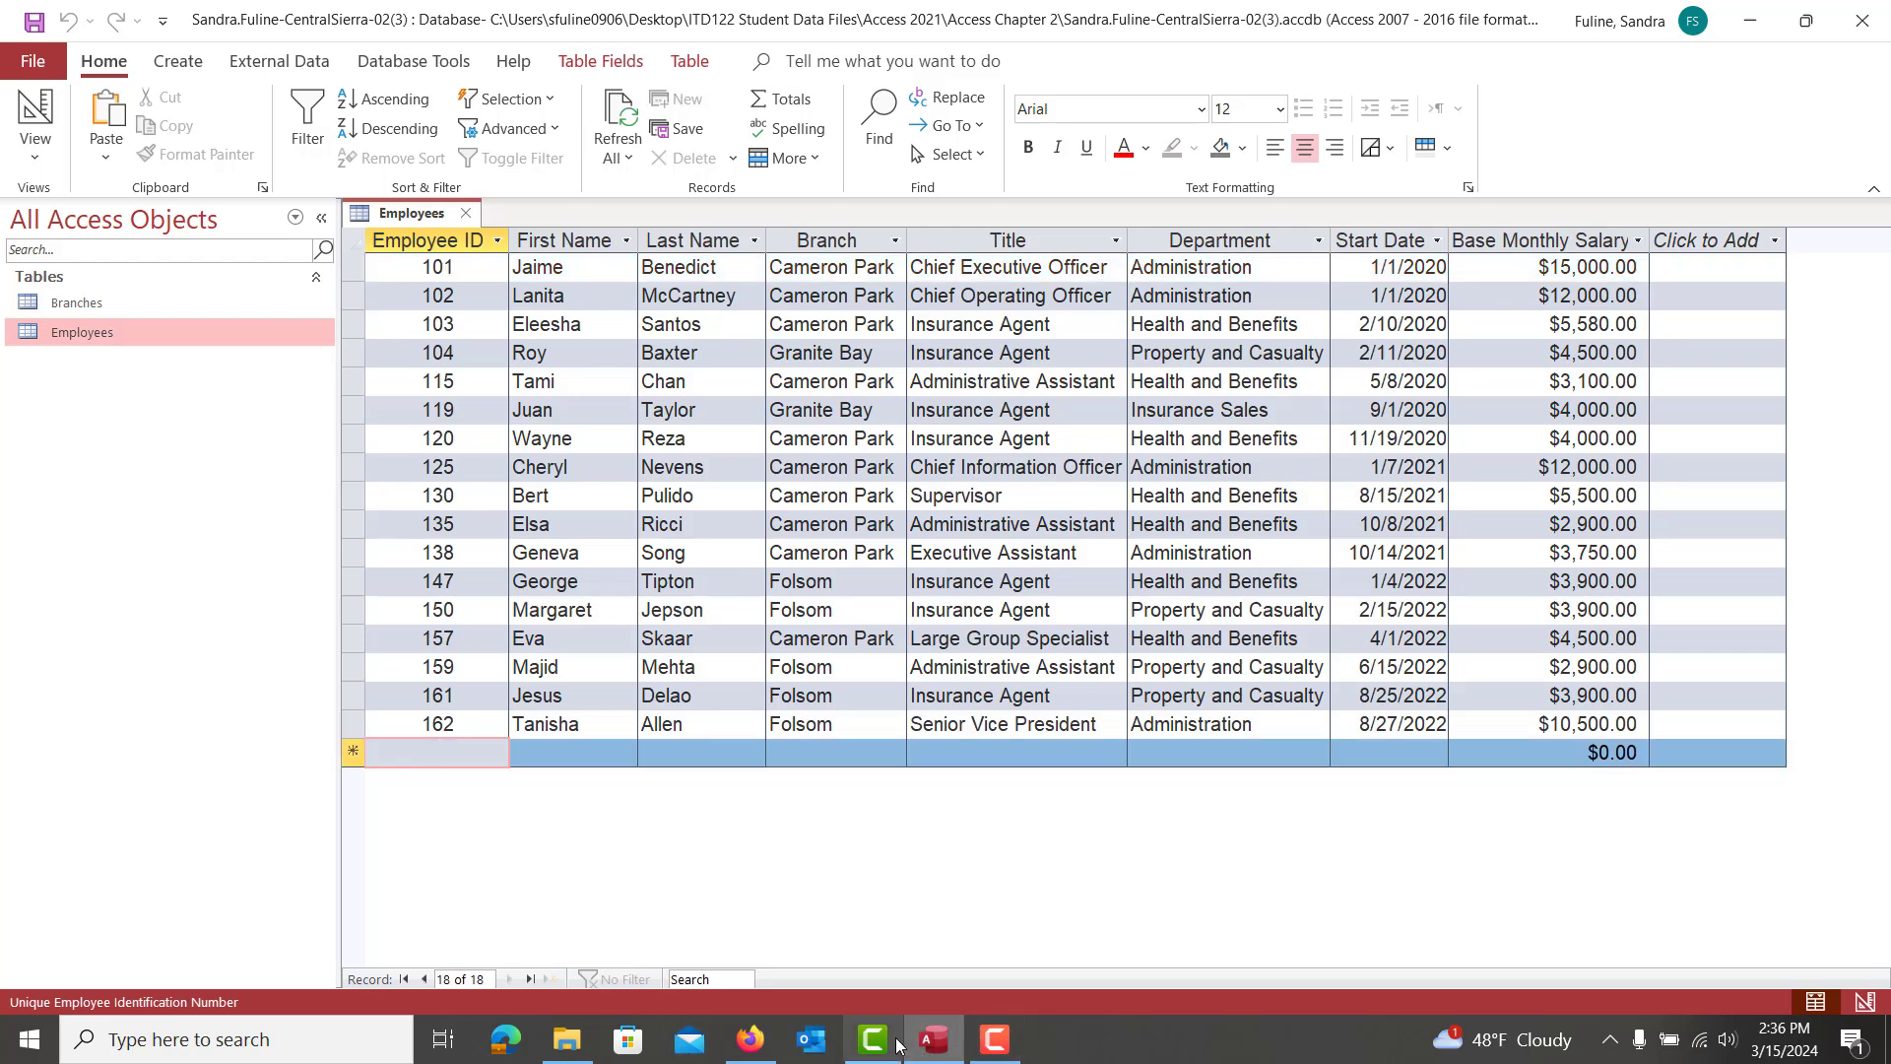
pyautogui.click(751, 1039)
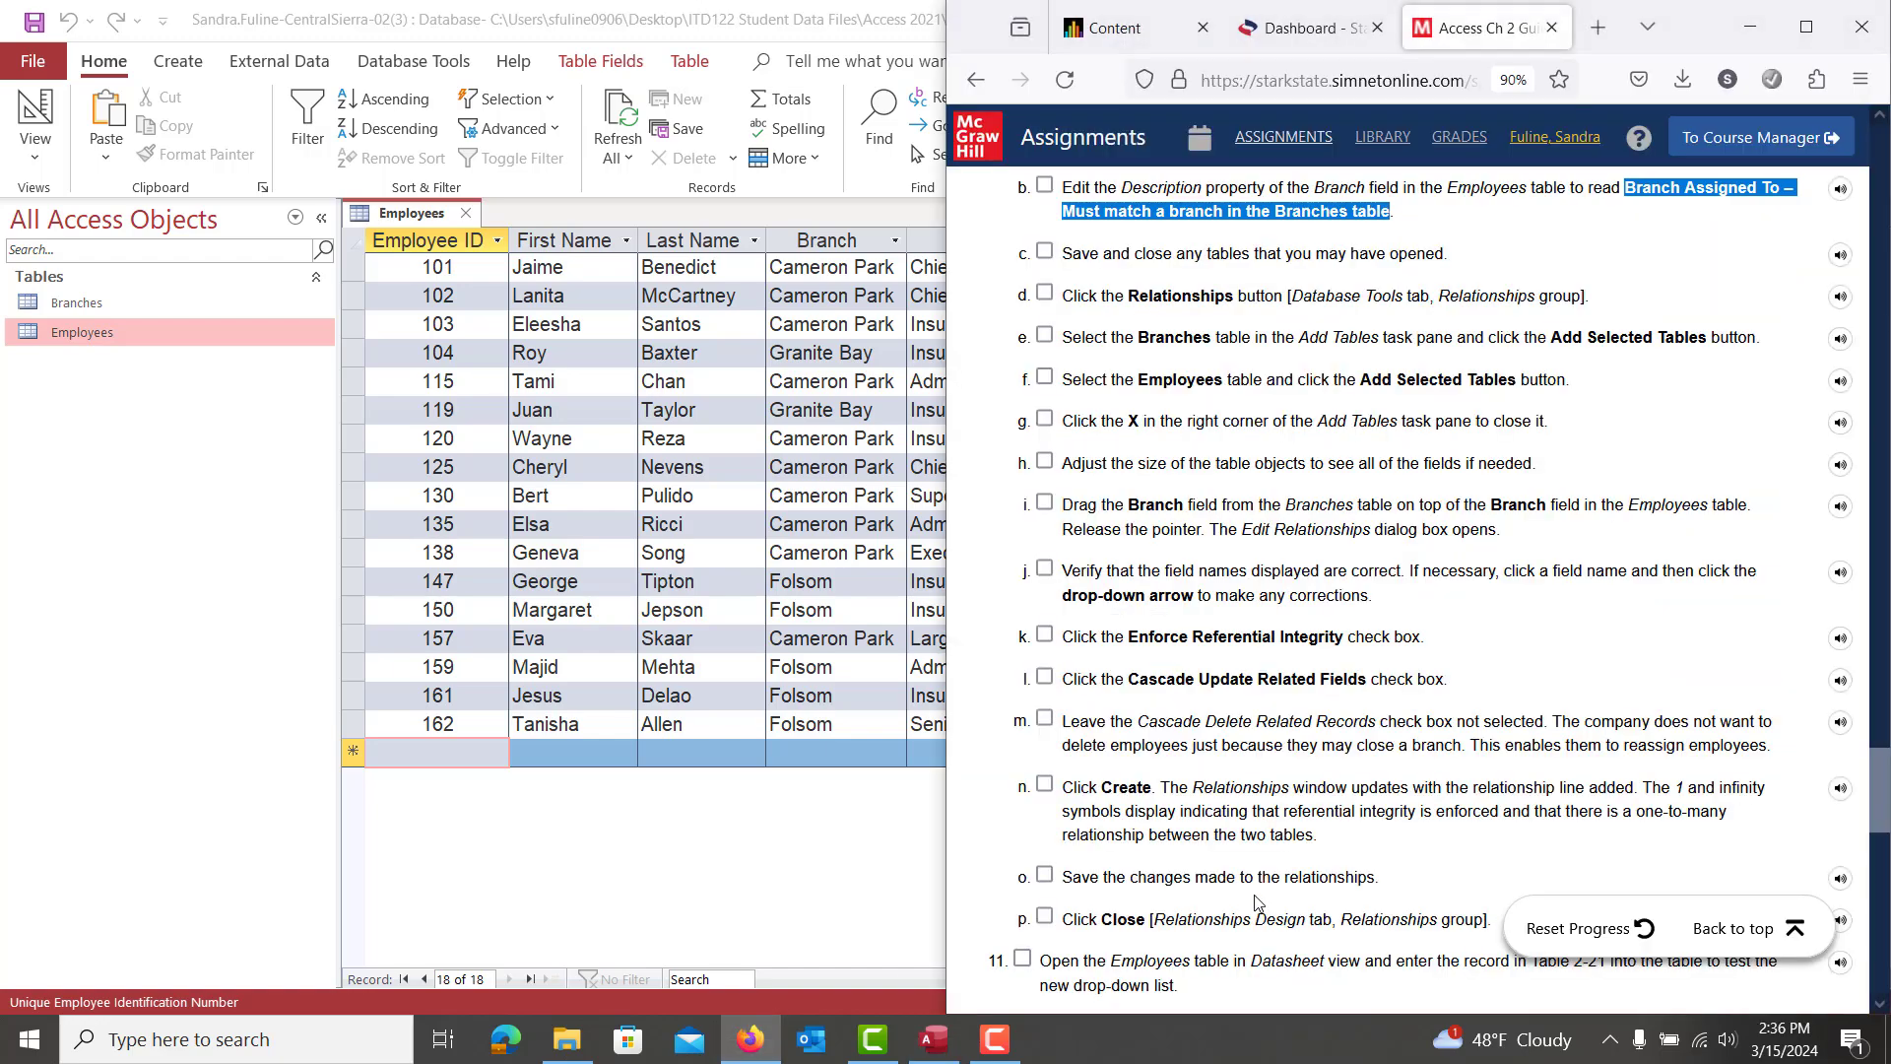
pyautogui.scroll(-5, 1256, 902)
pyautogui.scroll(-3, 1256, 901)
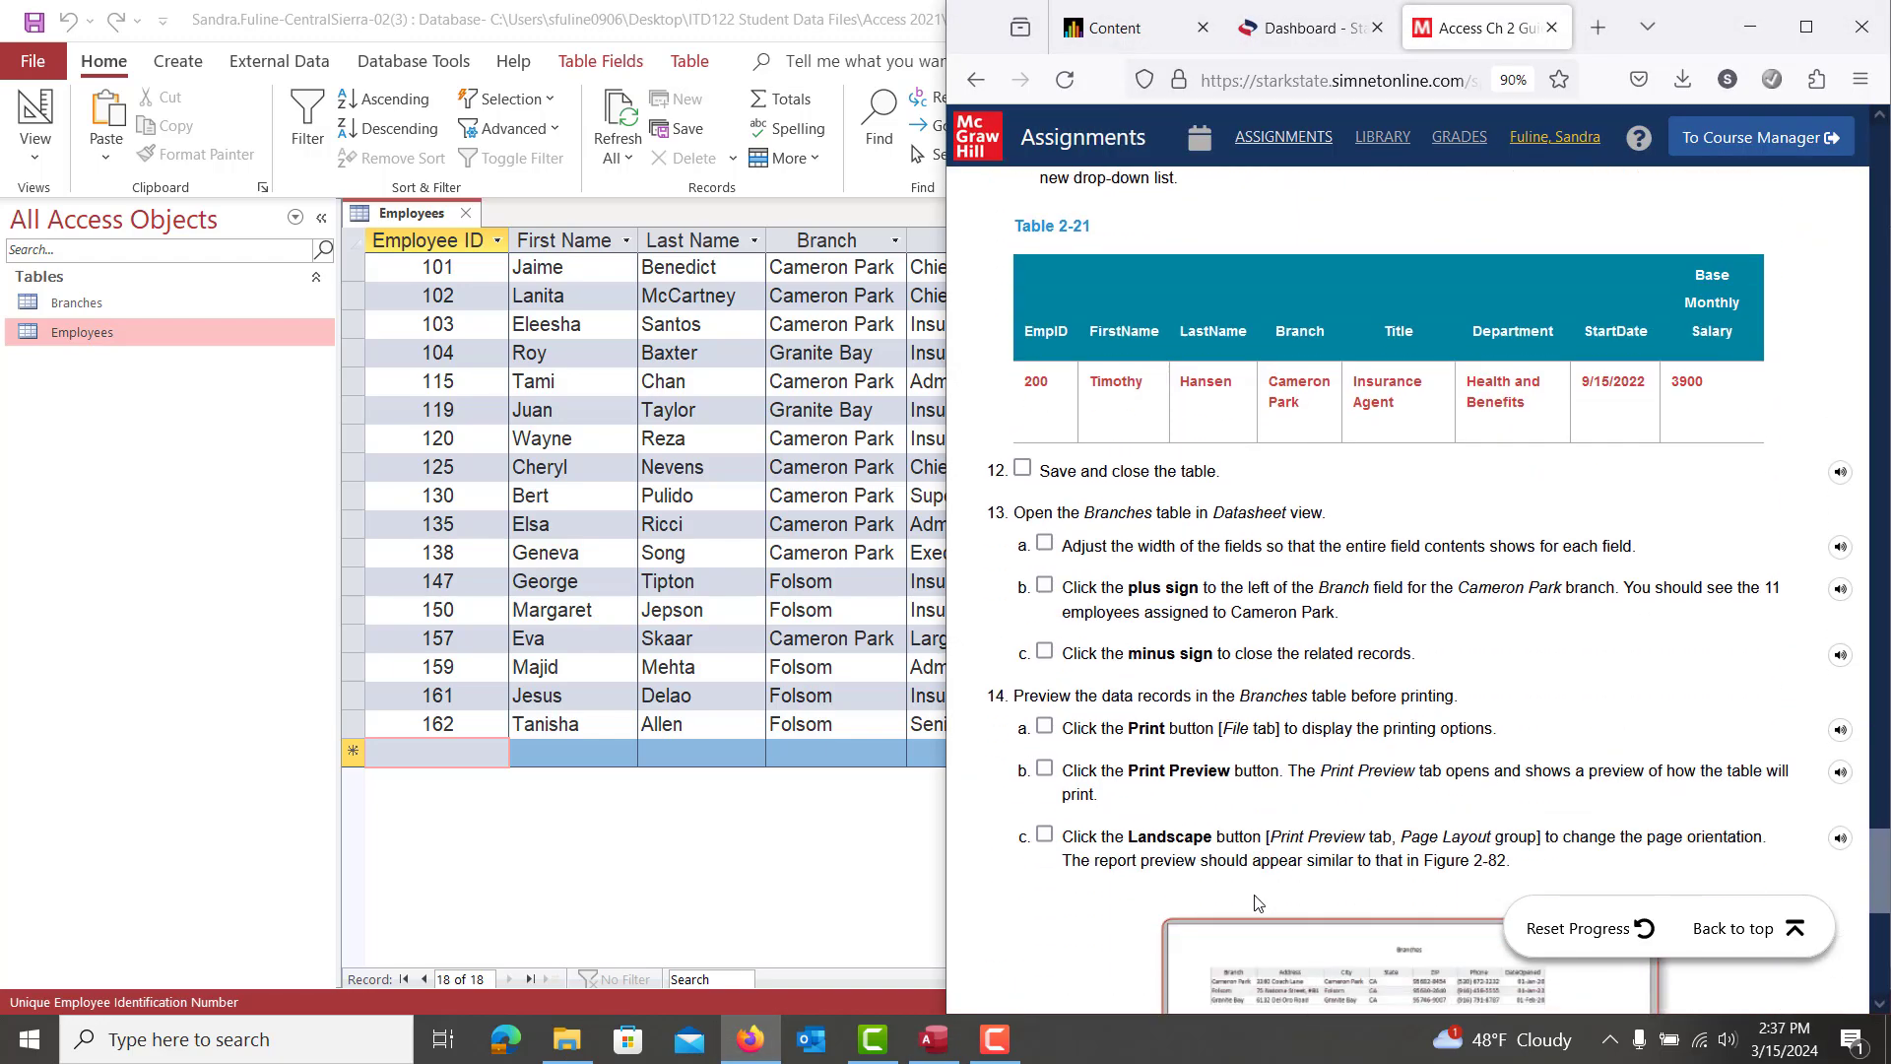
pyautogui.click(467, 751)
# Enter employee 200 with first and last name, branch Cameron Park, title Insurance Agent
pyautogui.write('200')
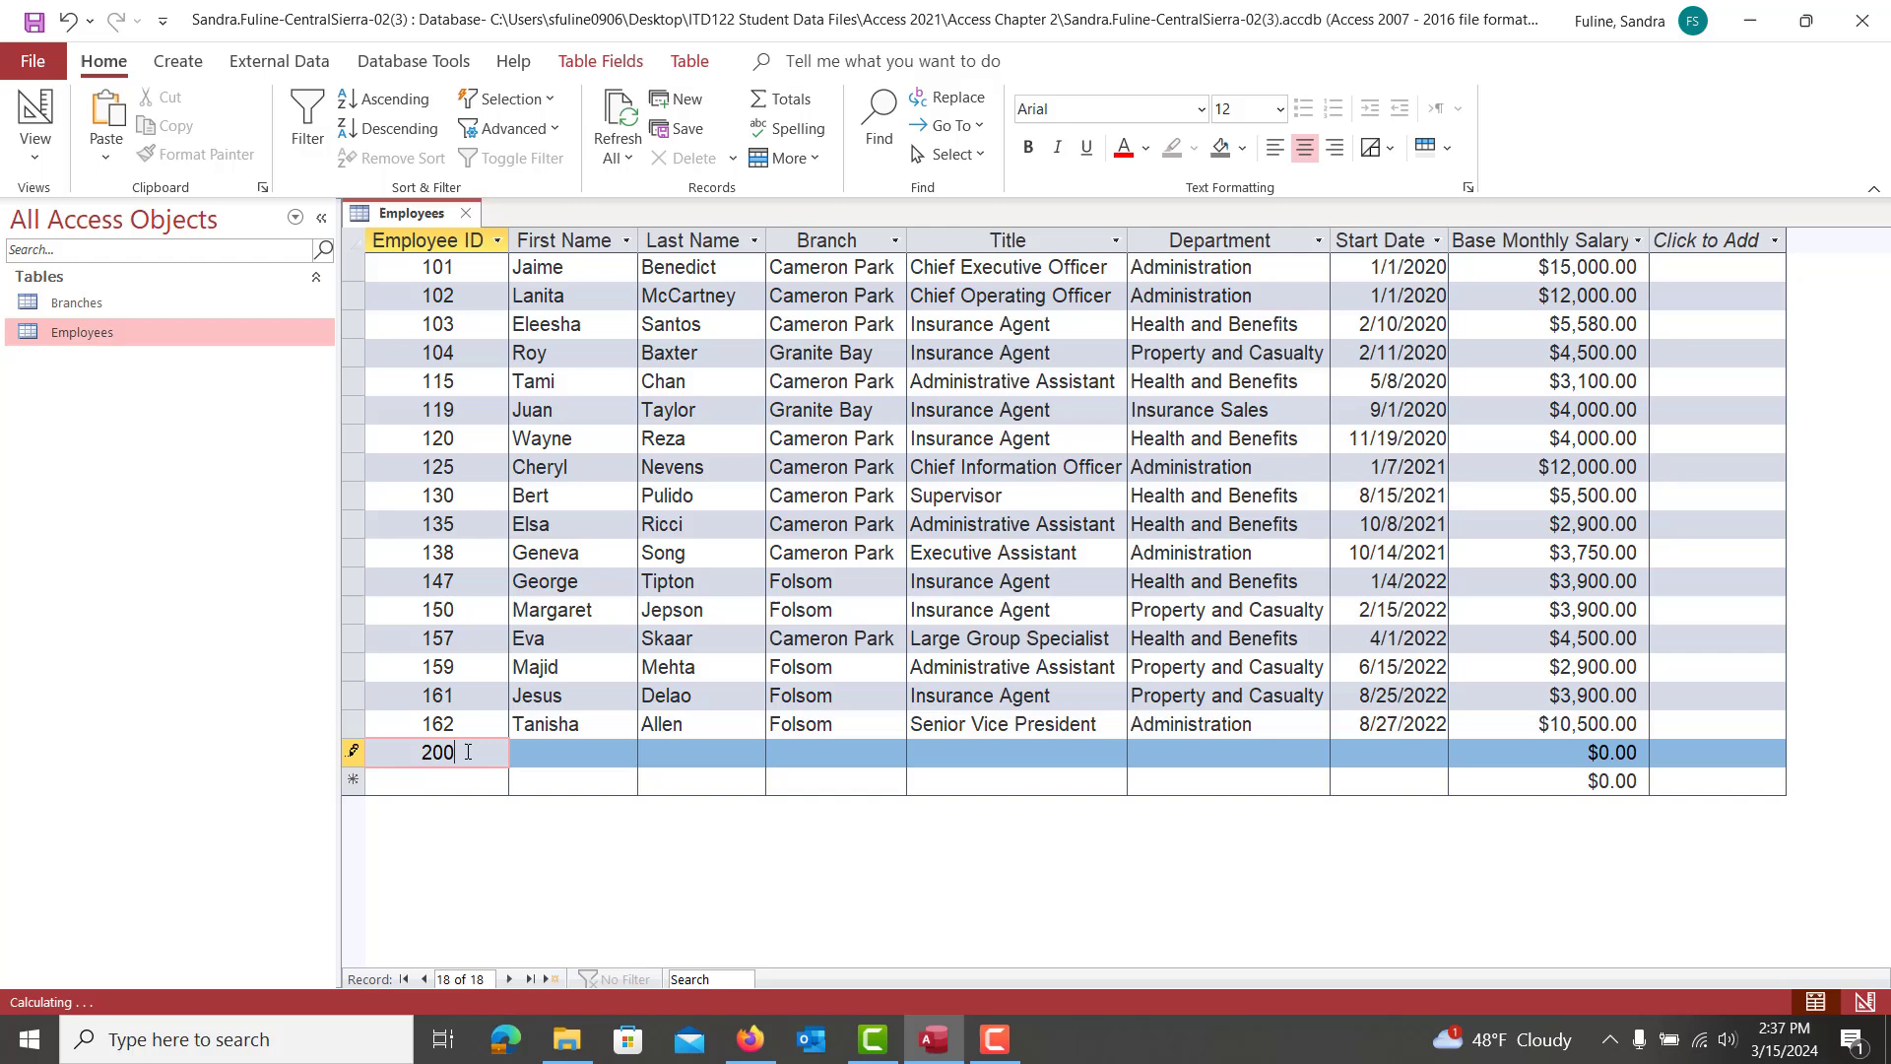
pyautogui.press('Tab')
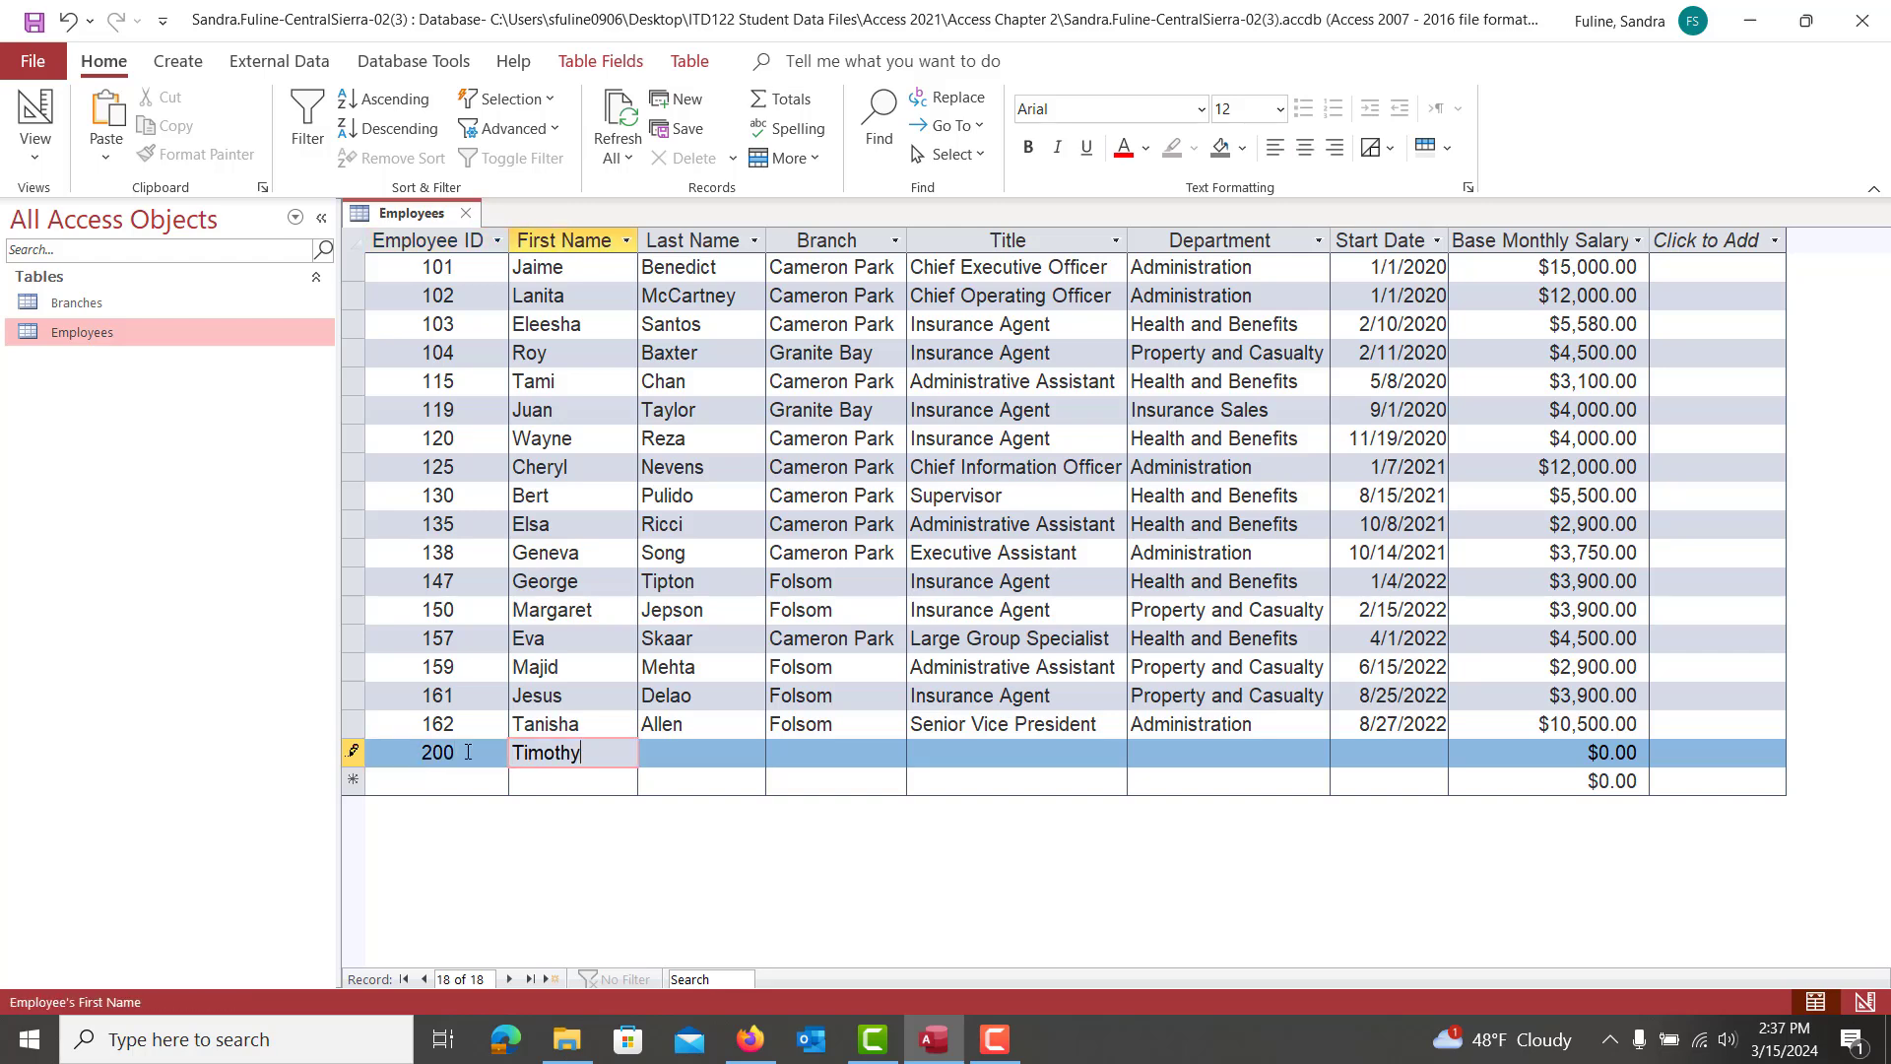
pyautogui.press('Tab')
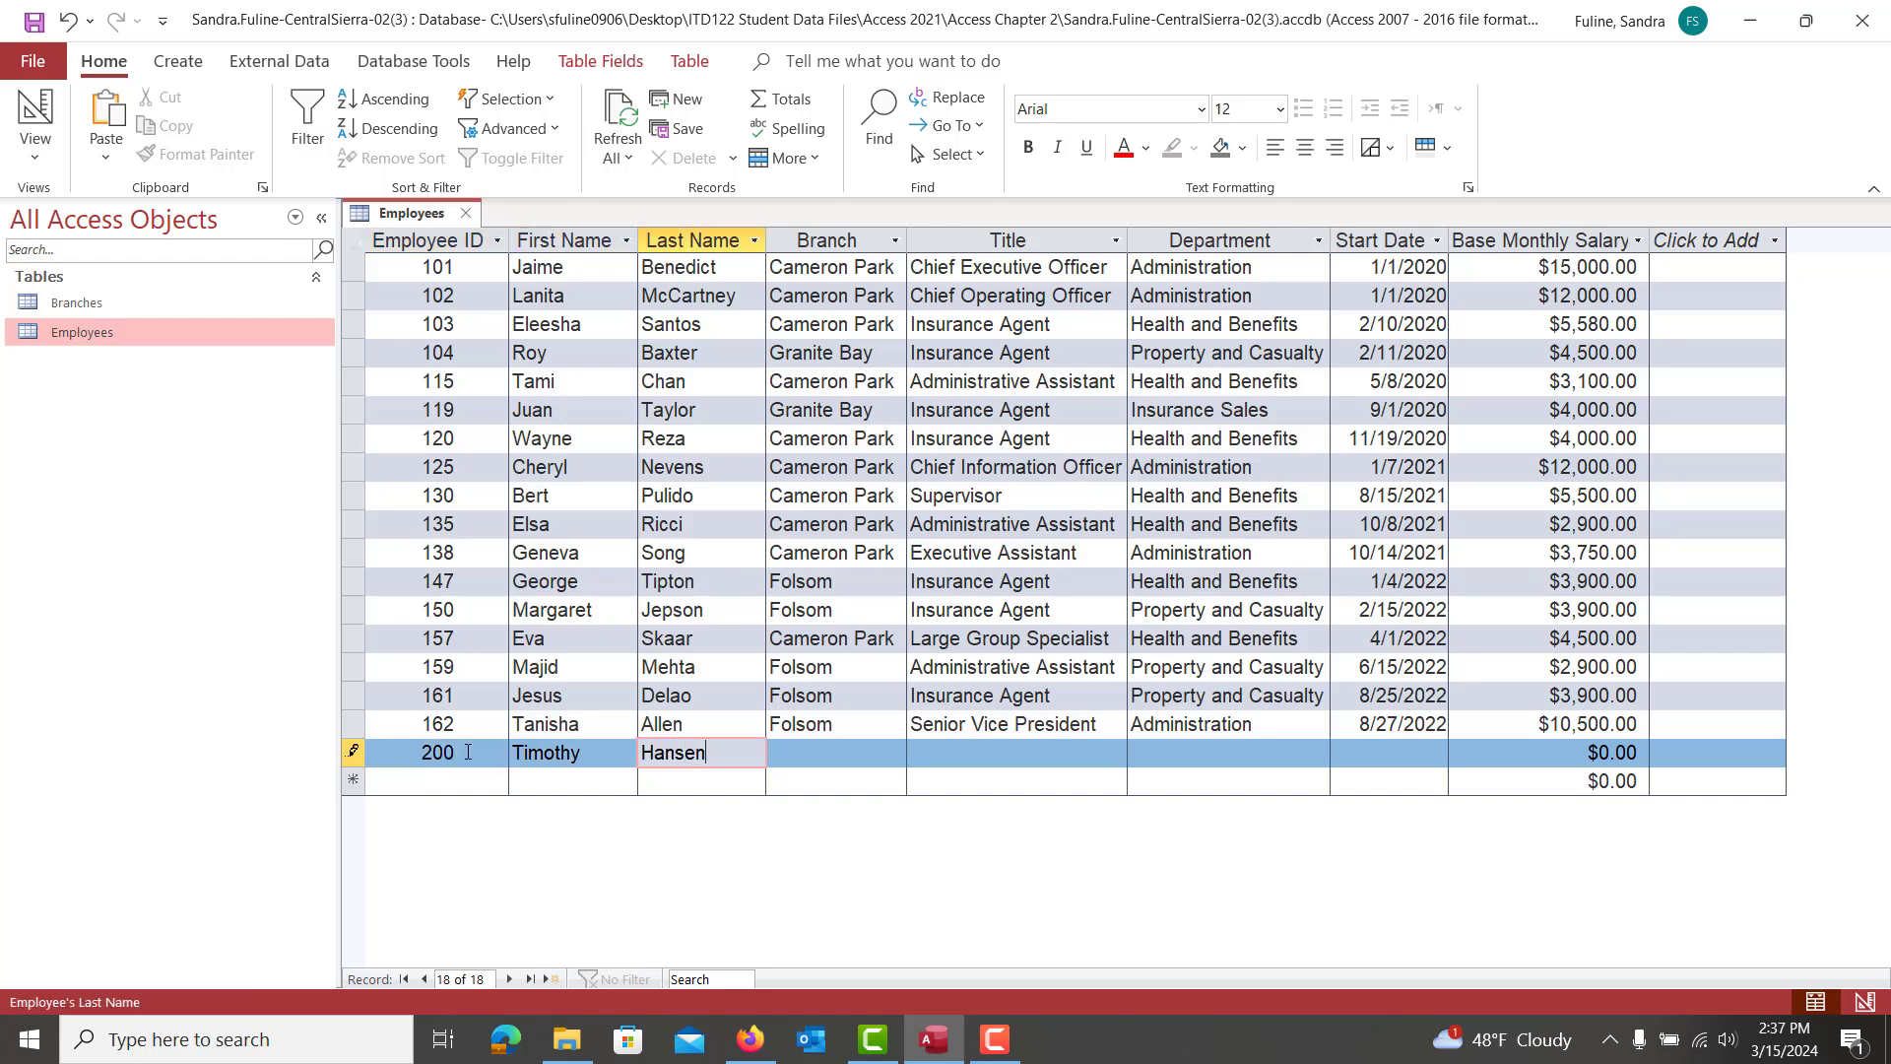
pyautogui.press('Tab')
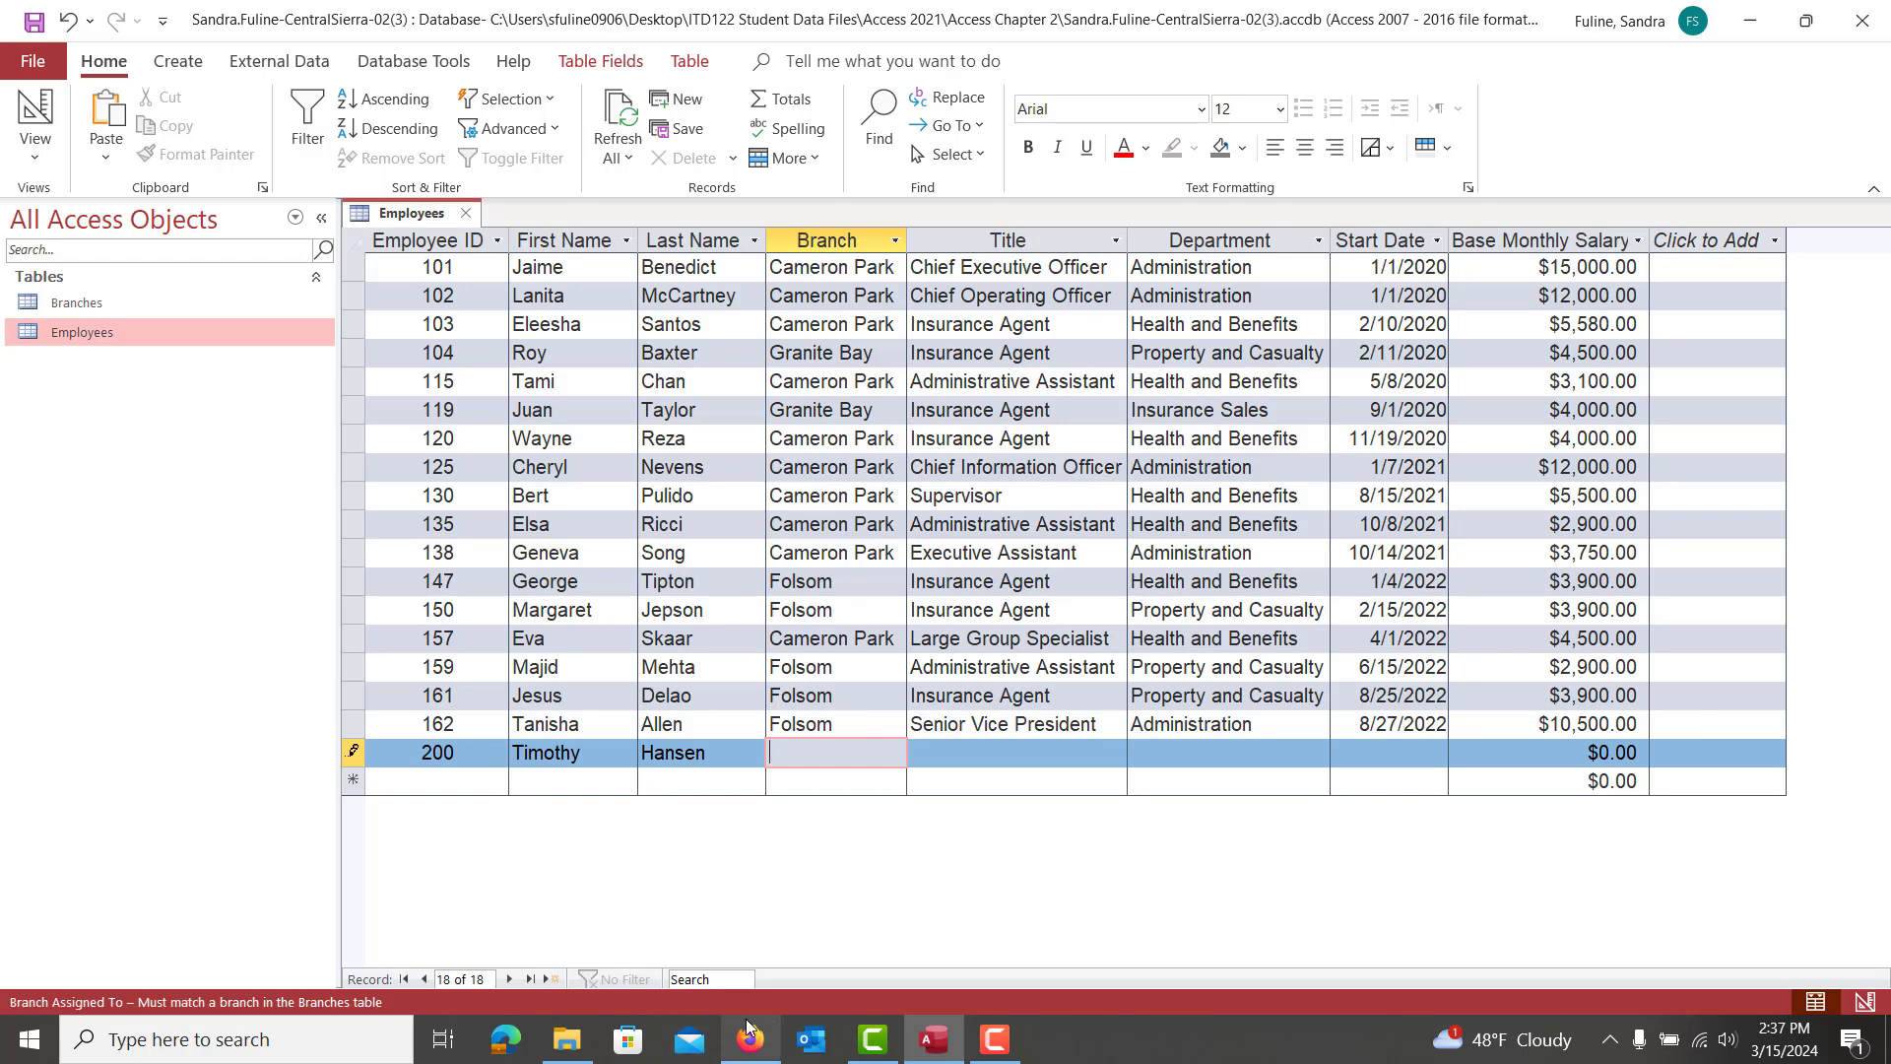
pyautogui.click(751, 1036)
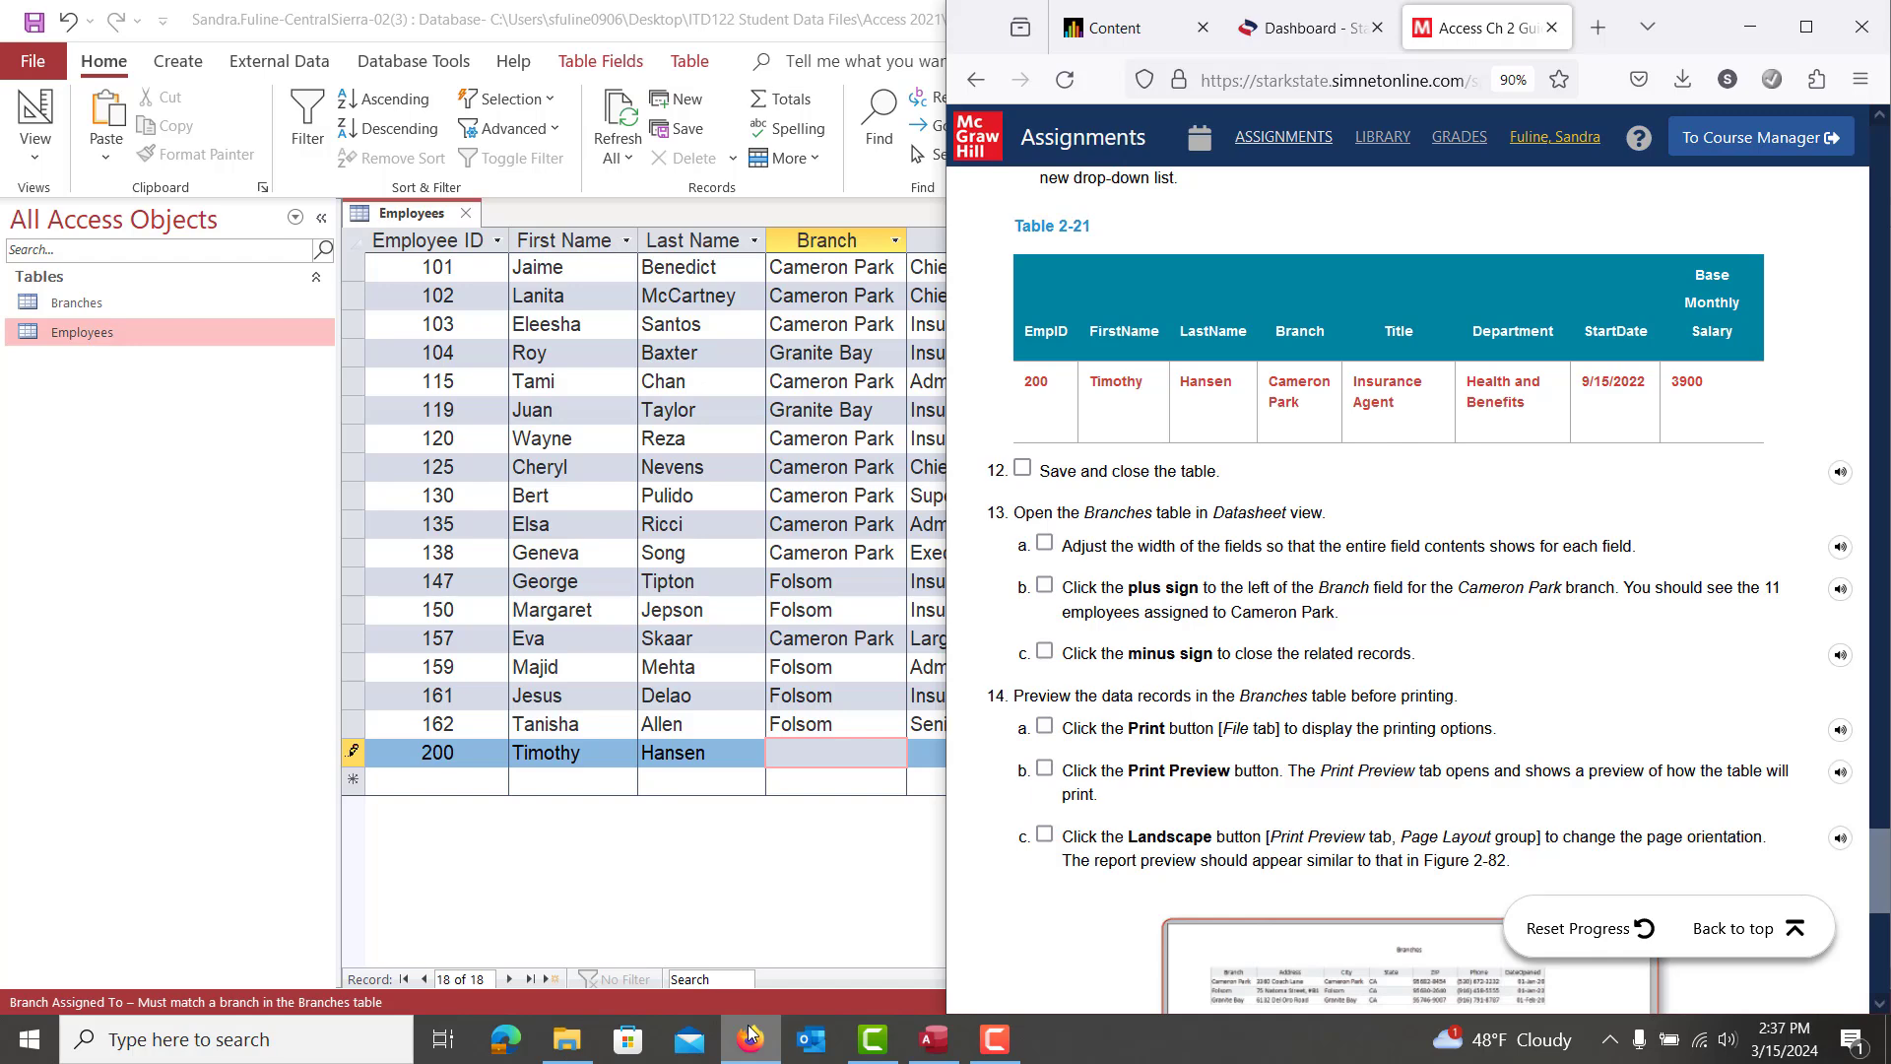
pyautogui.click(842, 758)
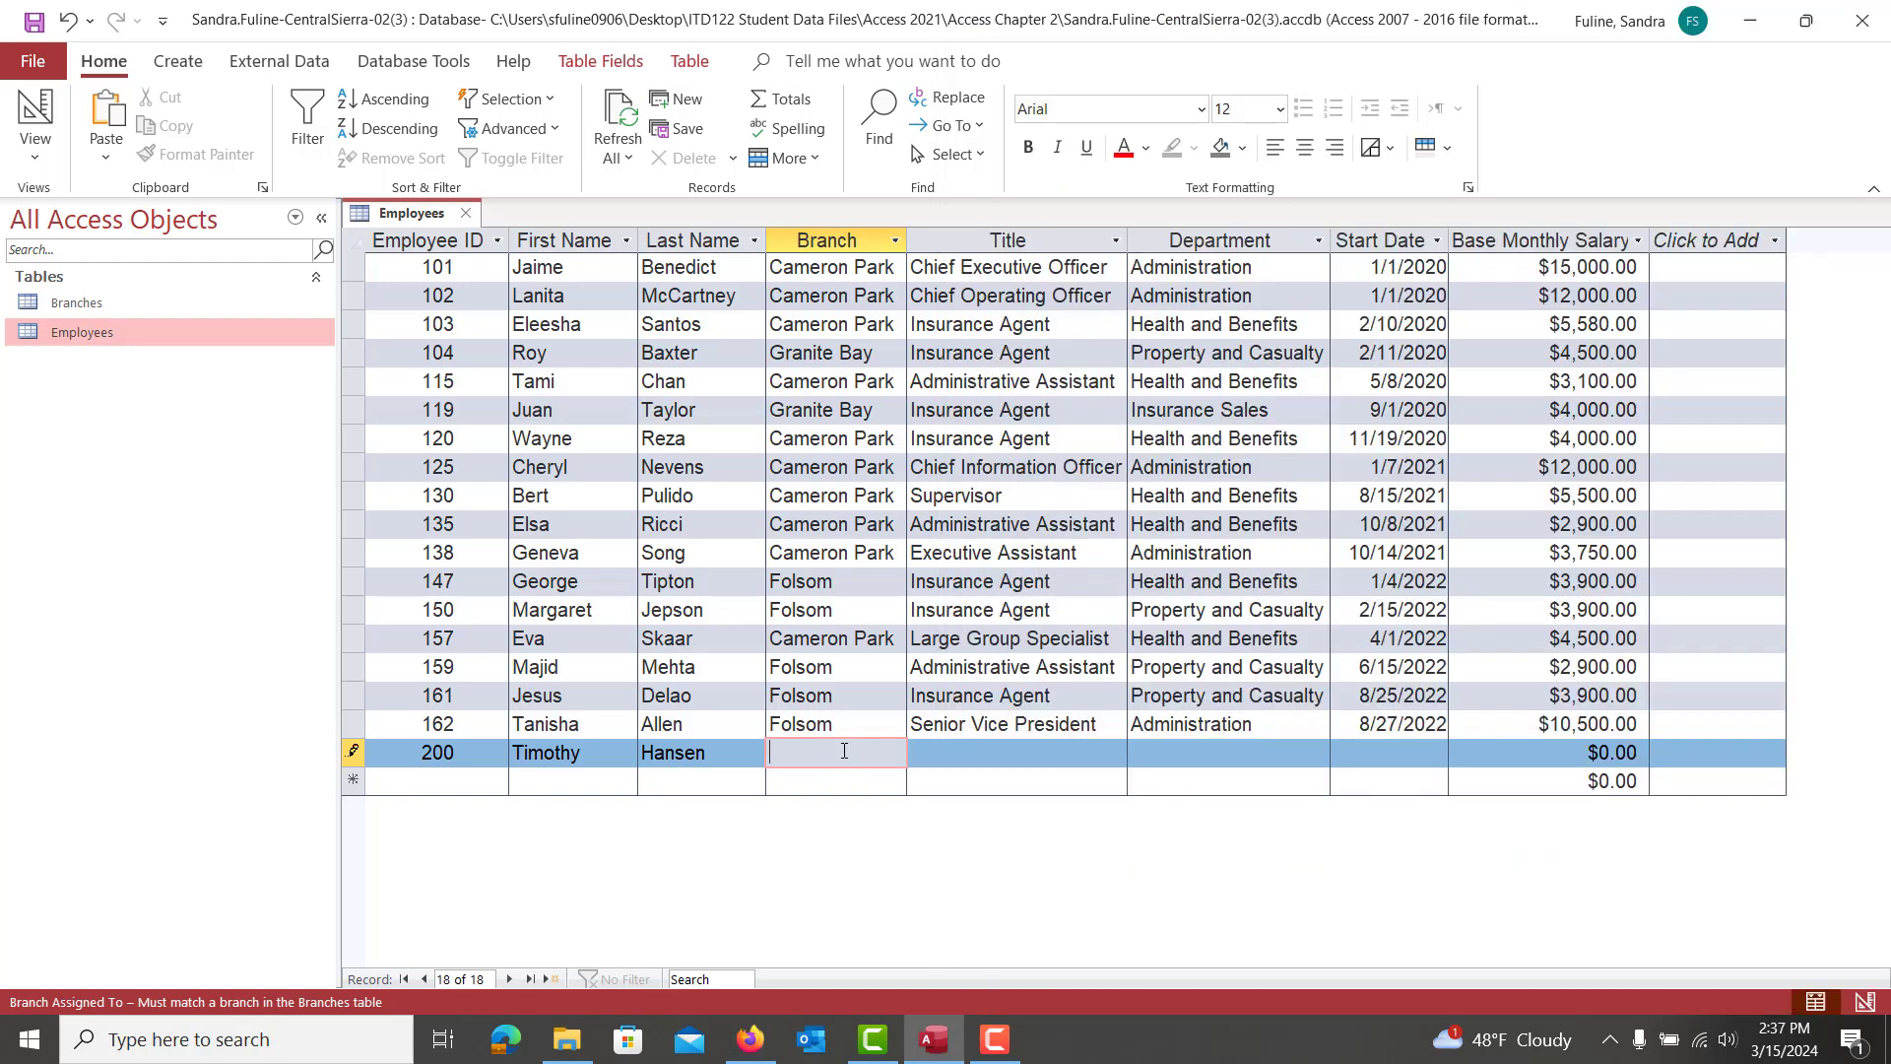
pyautogui.write('Cameron Park')
pyautogui.press('Tab')
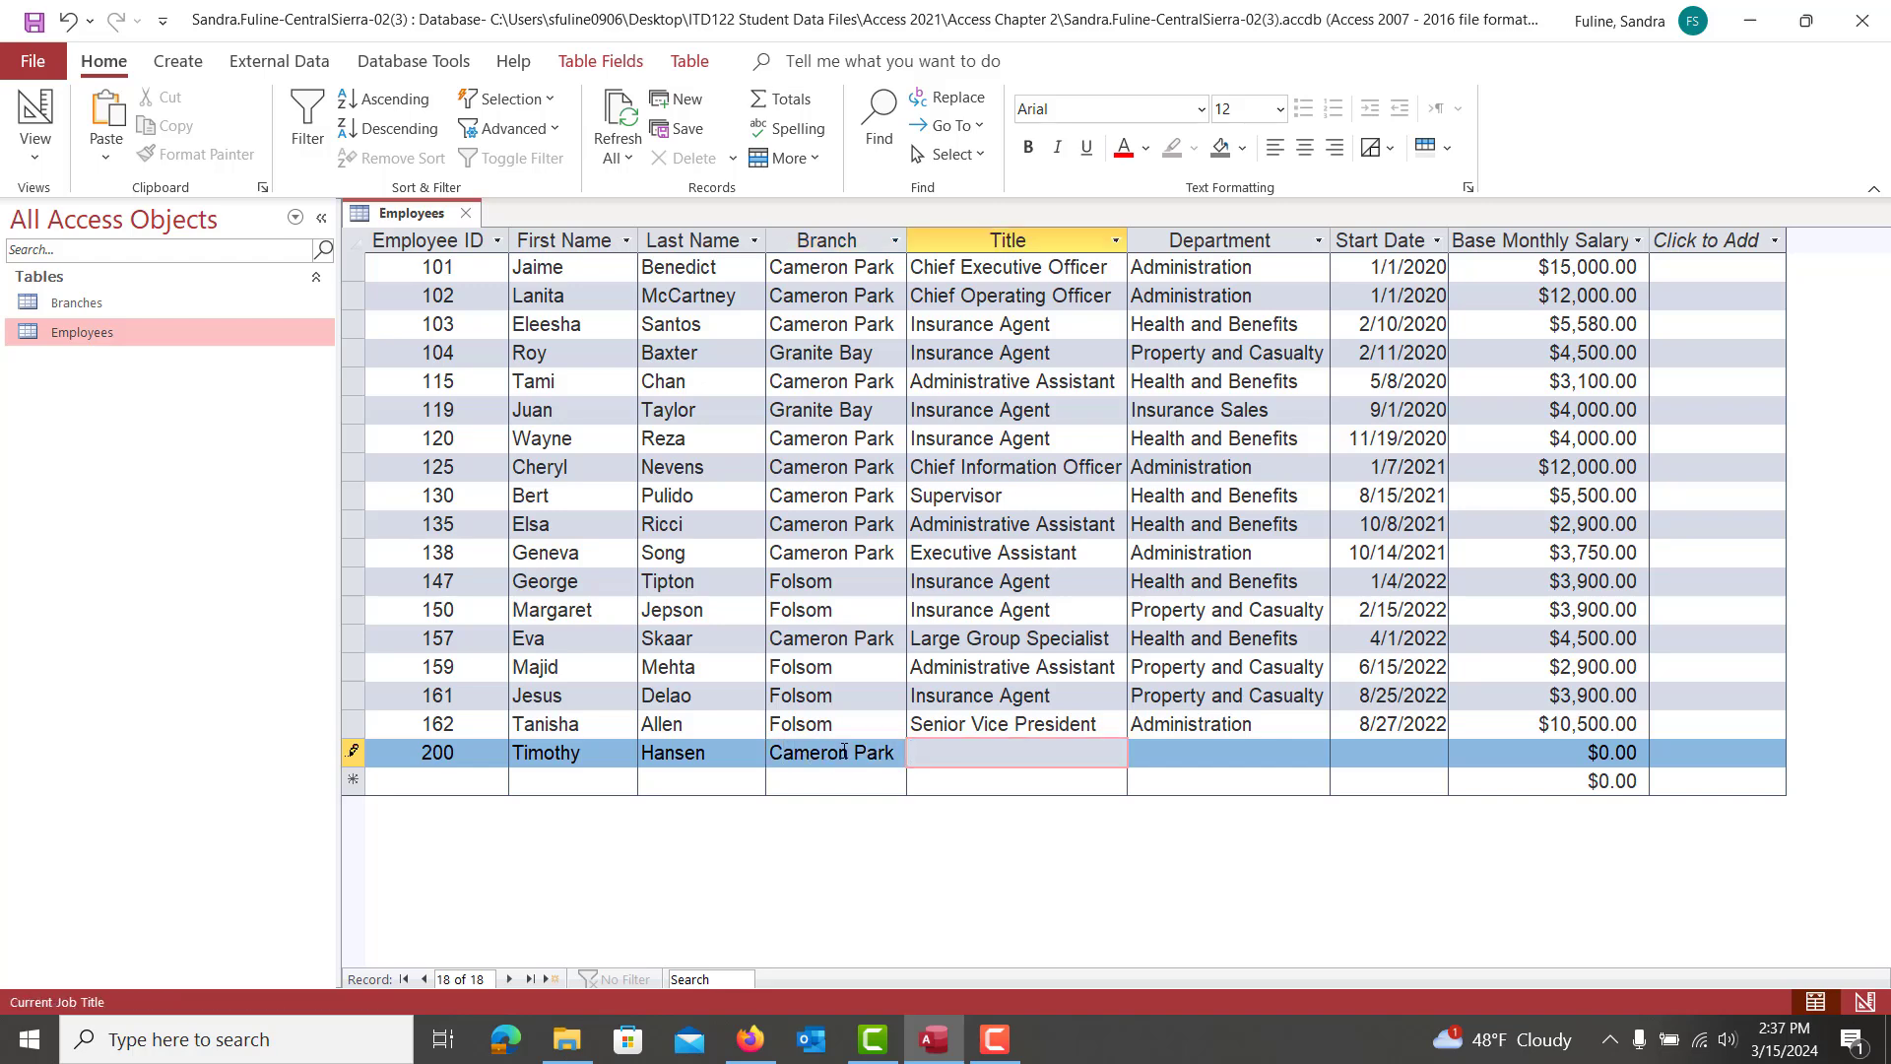
pyautogui.write('Insurance Agent')
pyautogui.press('Tab')
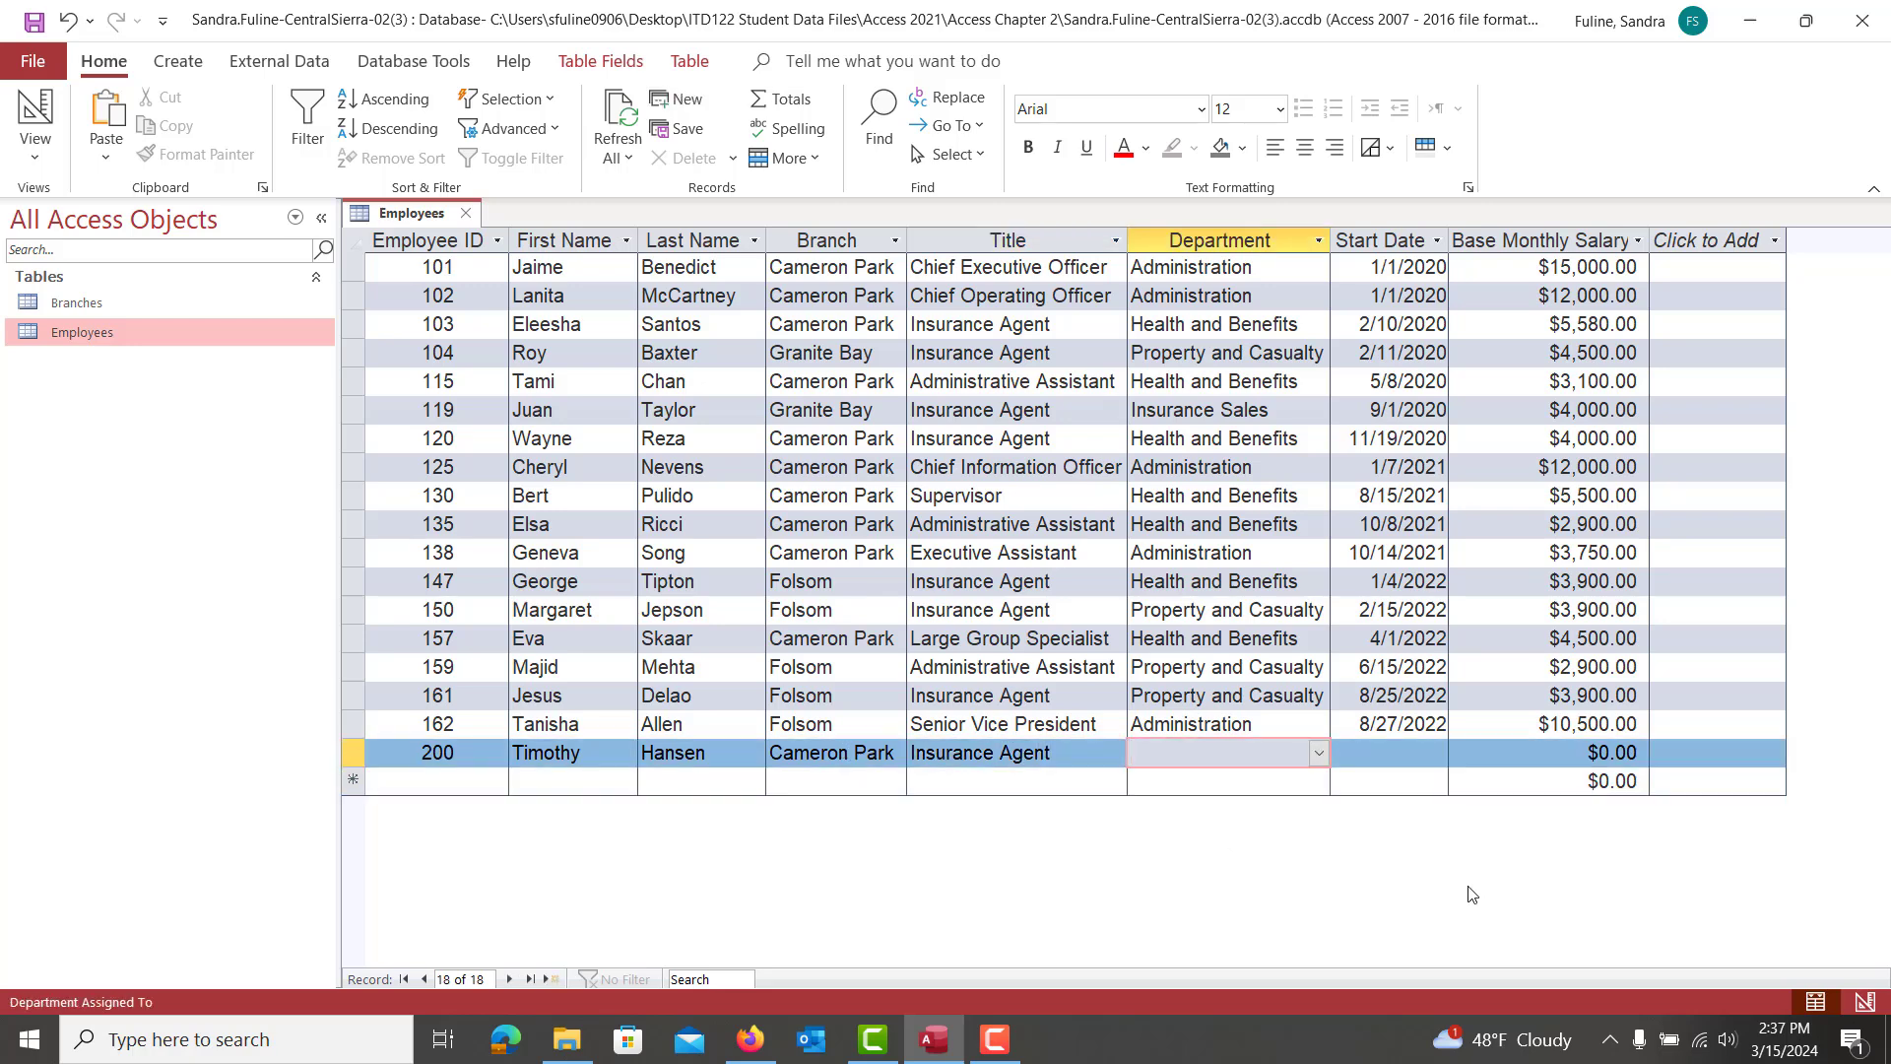
# Give employee 200 department Health and Benefits, start date 9/15/2022 and salary 3900
pyautogui.click(1318, 755)
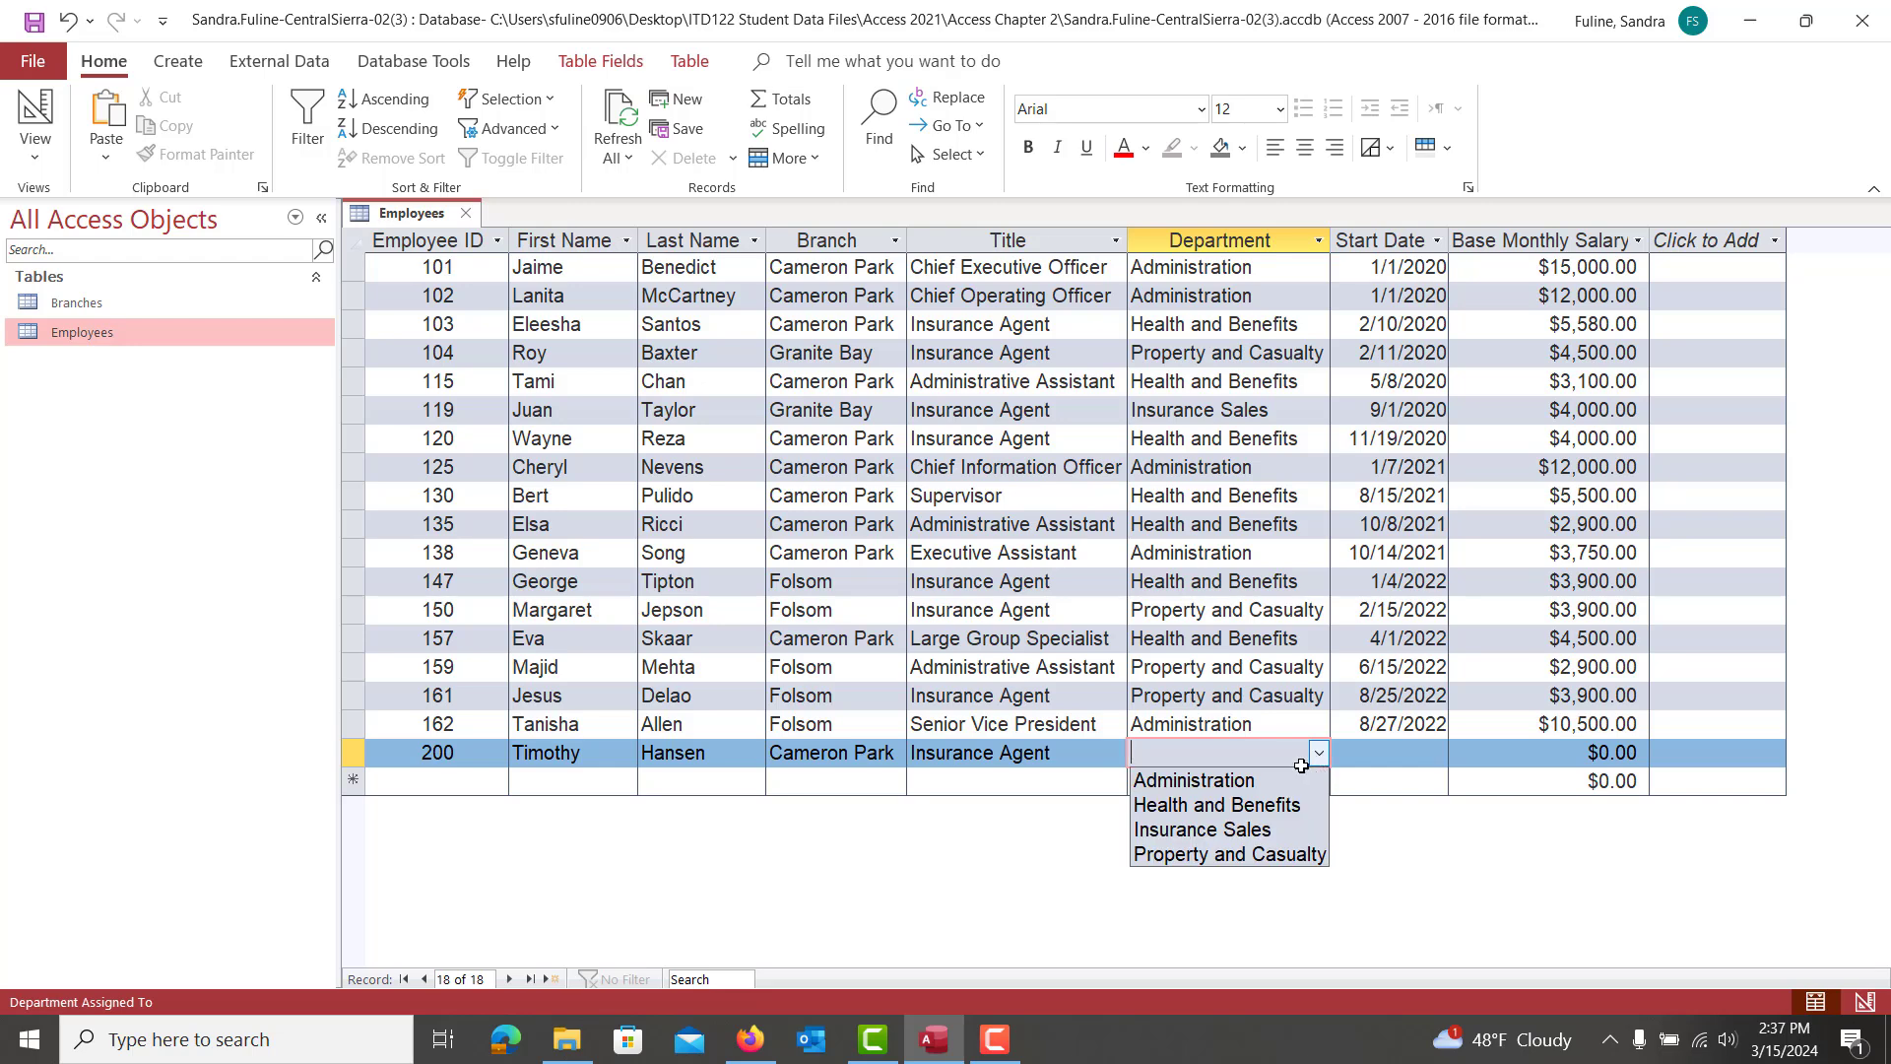
pyautogui.click(1243, 801)
pyautogui.click(1349, 763)
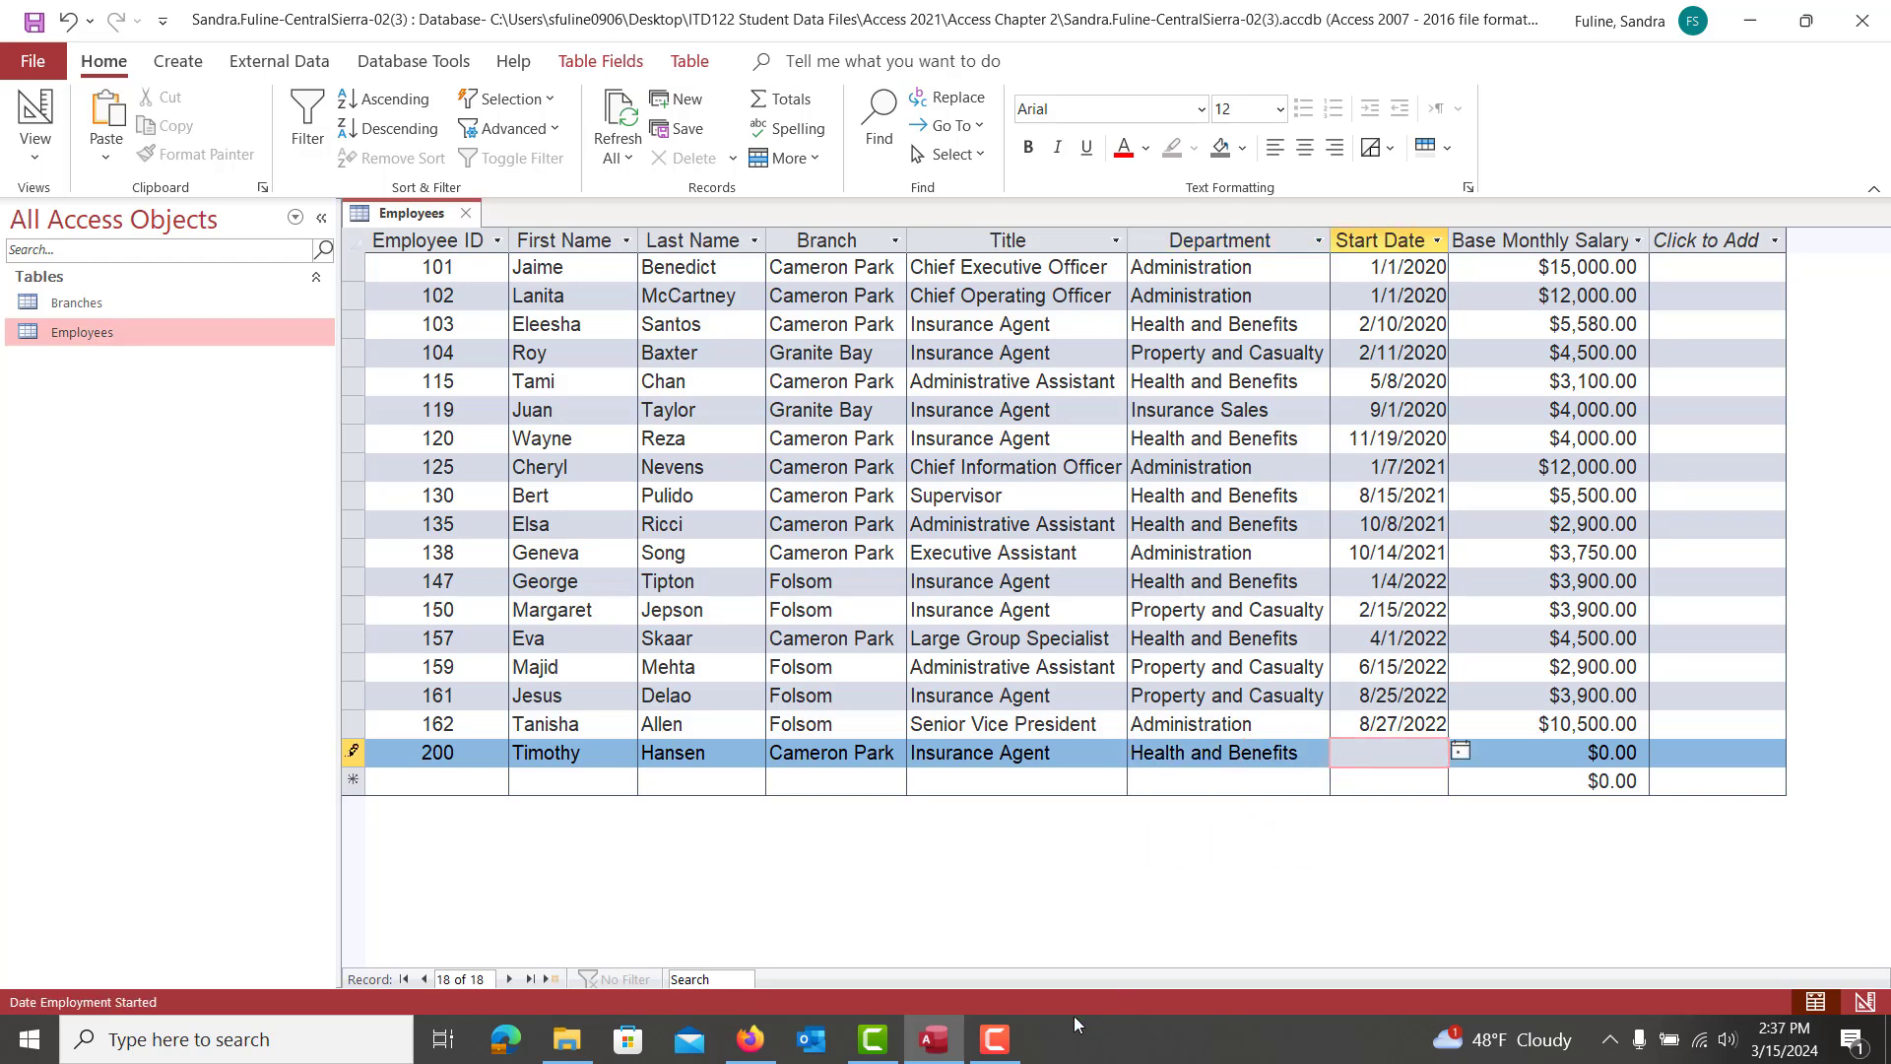
pyautogui.click(732, 1057)
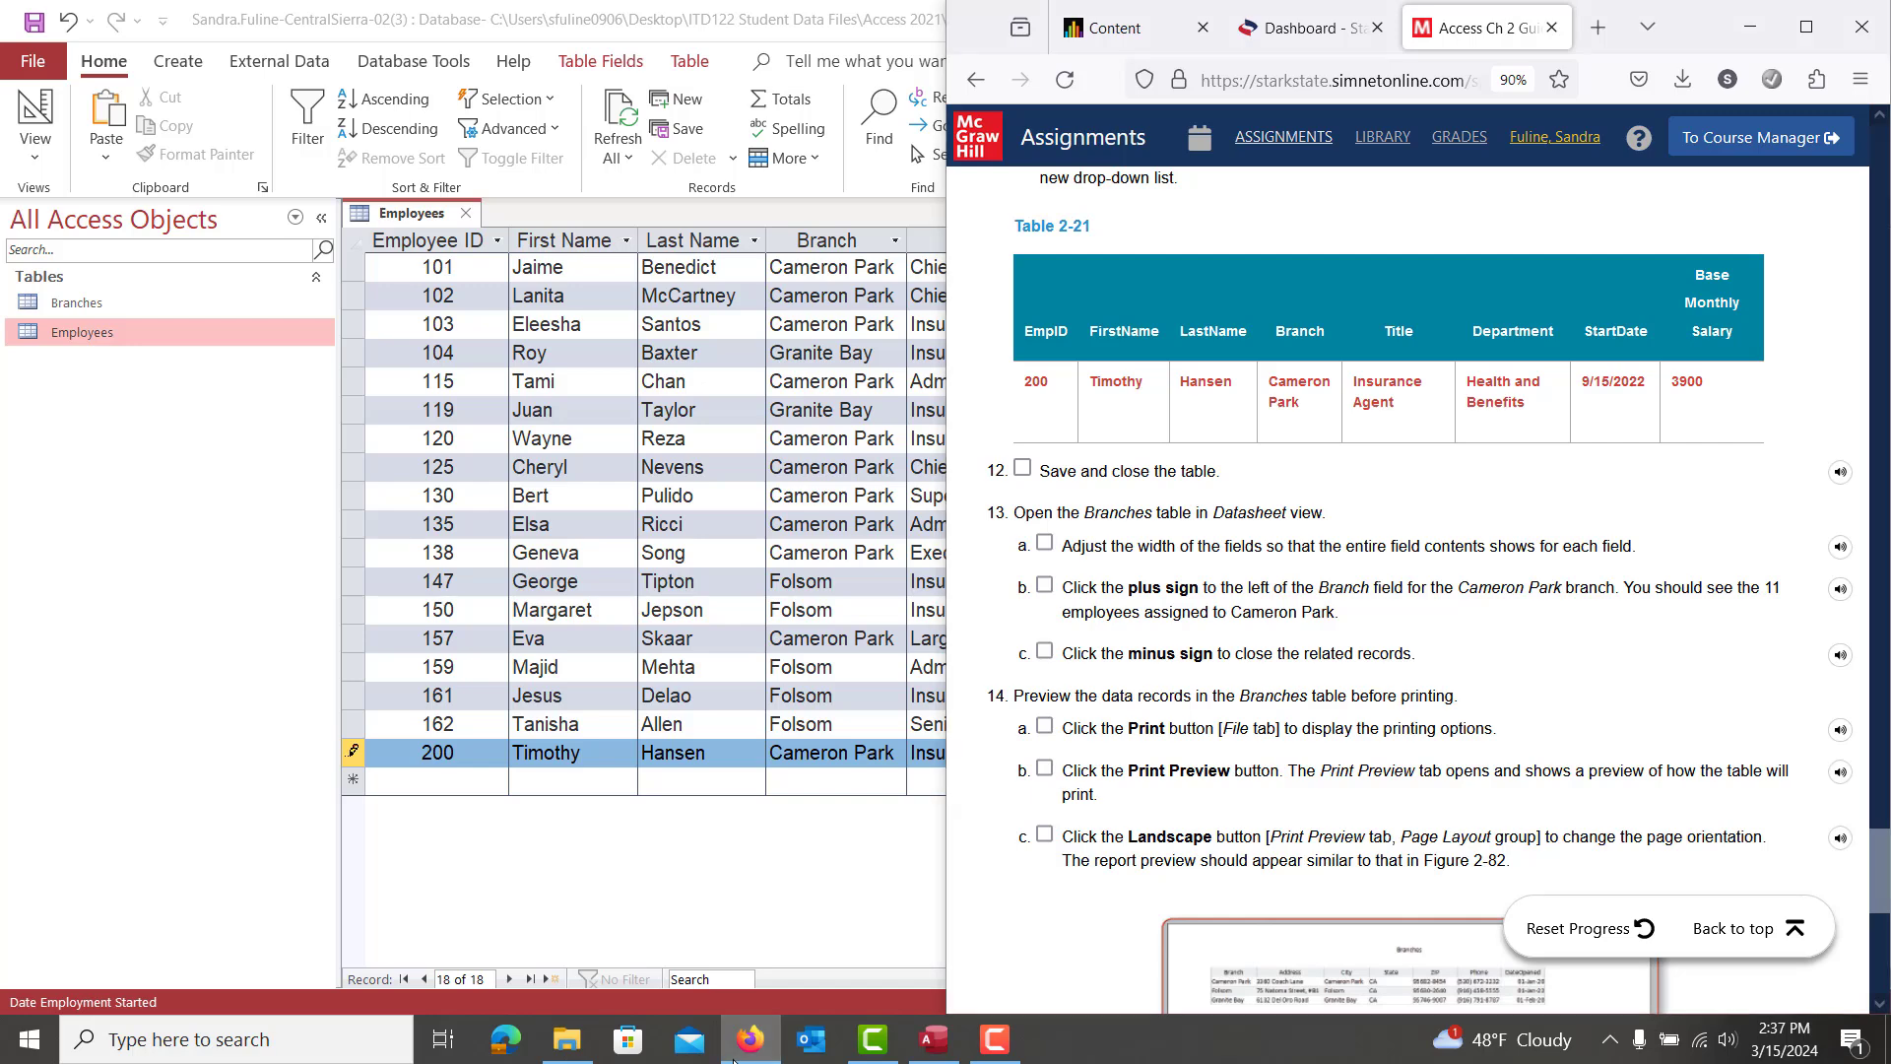
pyautogui.click(732, 1057)
pyautogui.write('9')
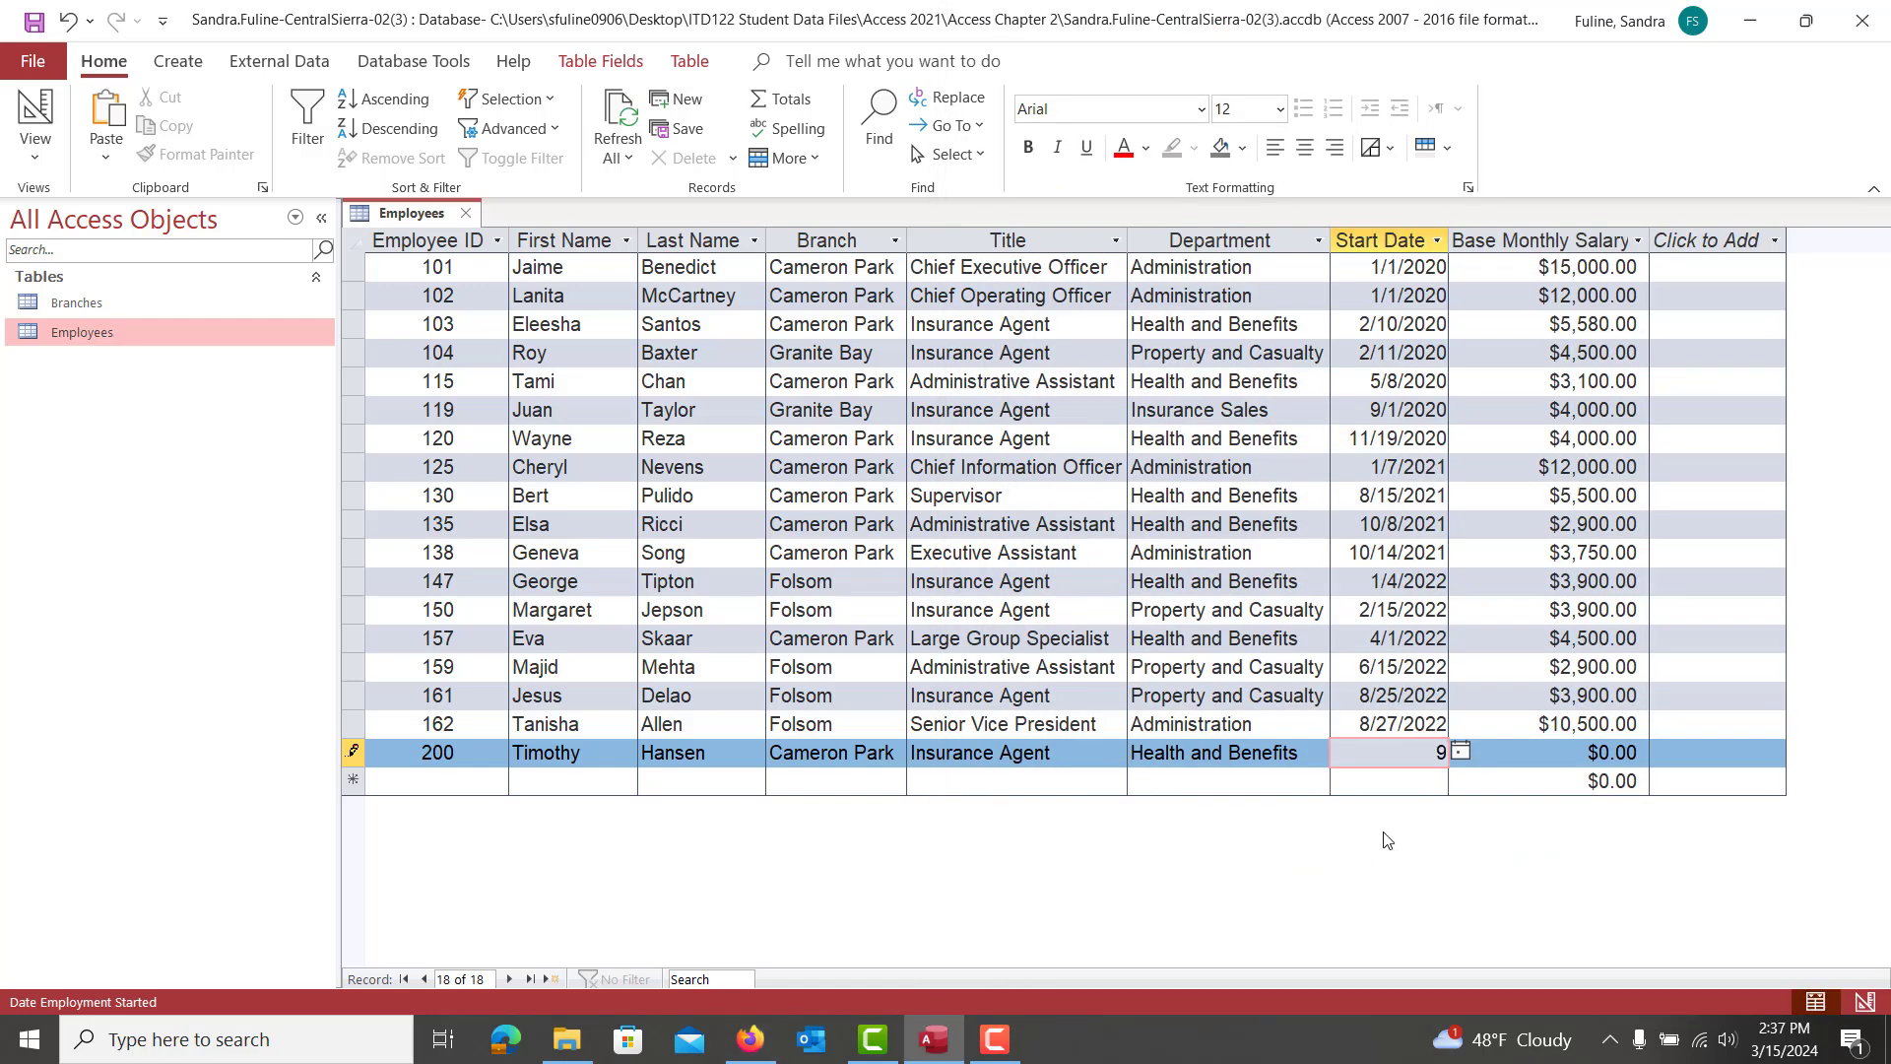
pyautogui.write('/15/2022')
pyautogui.press('Tab')
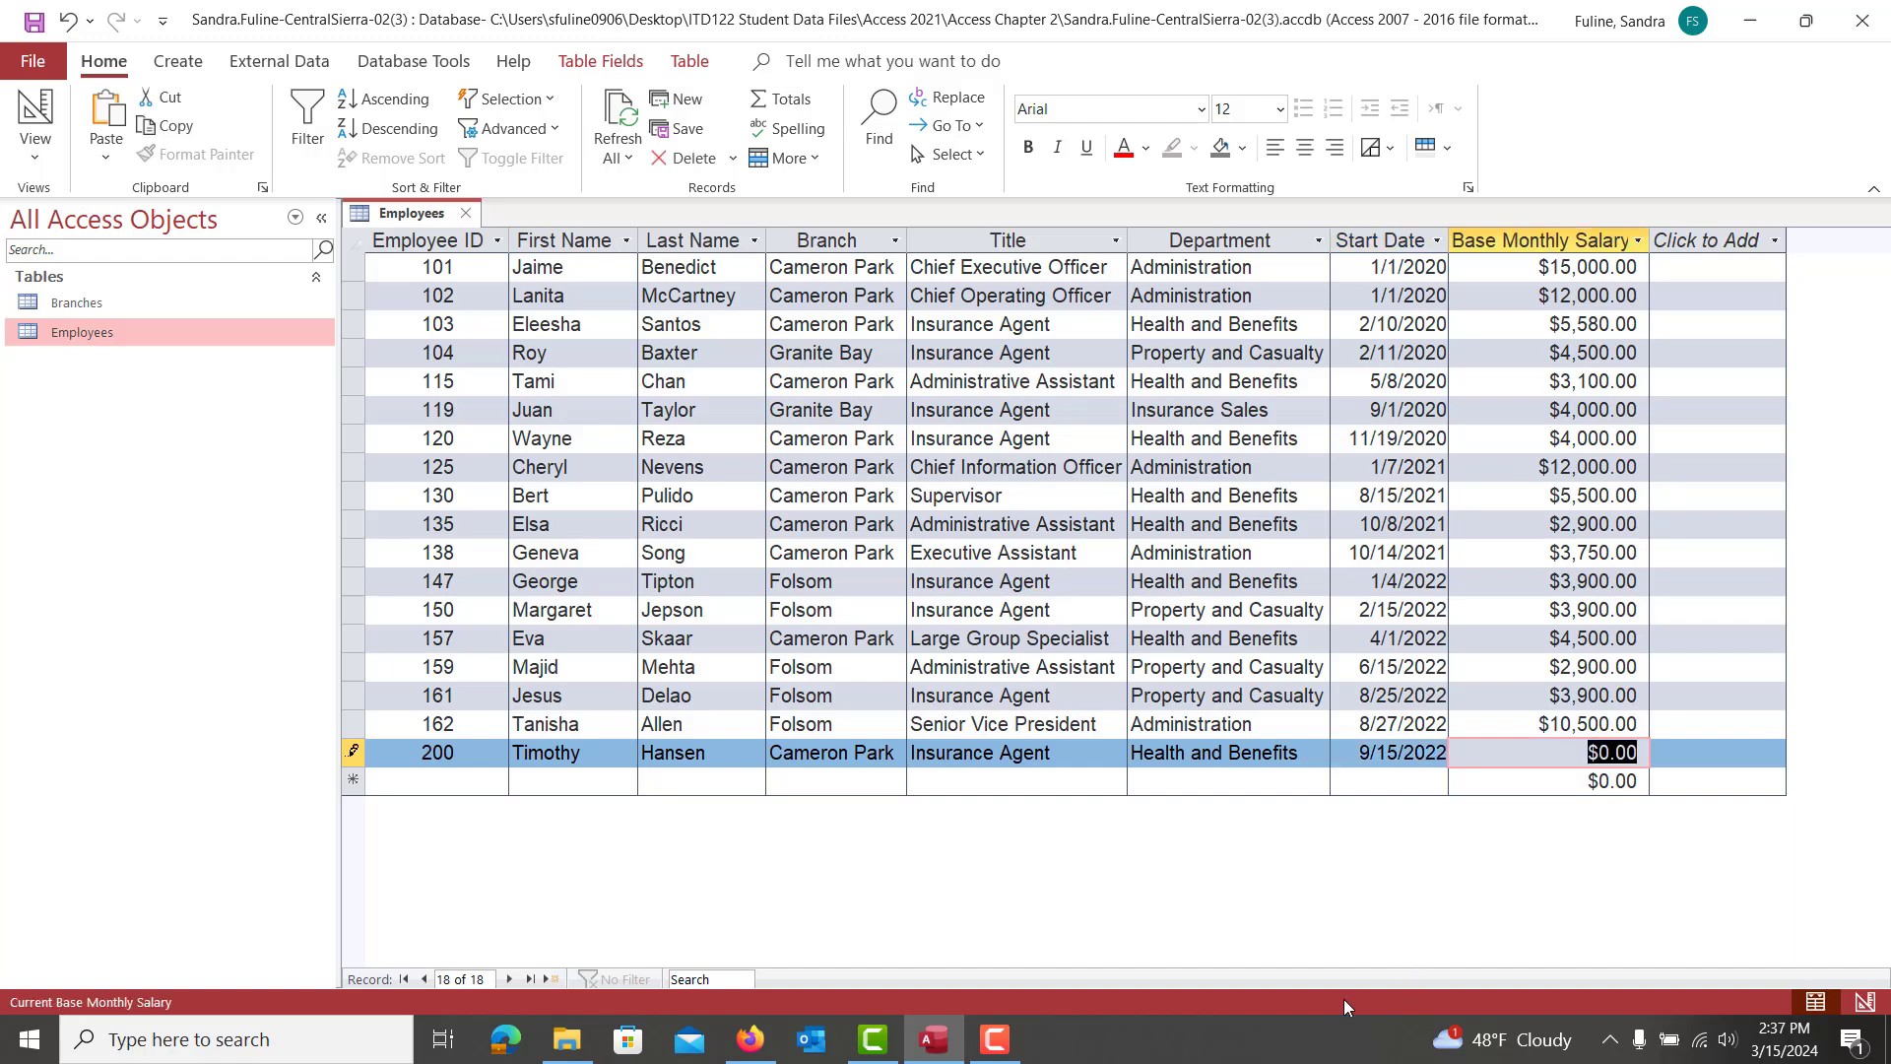
pyautogui.click(755, 1054)
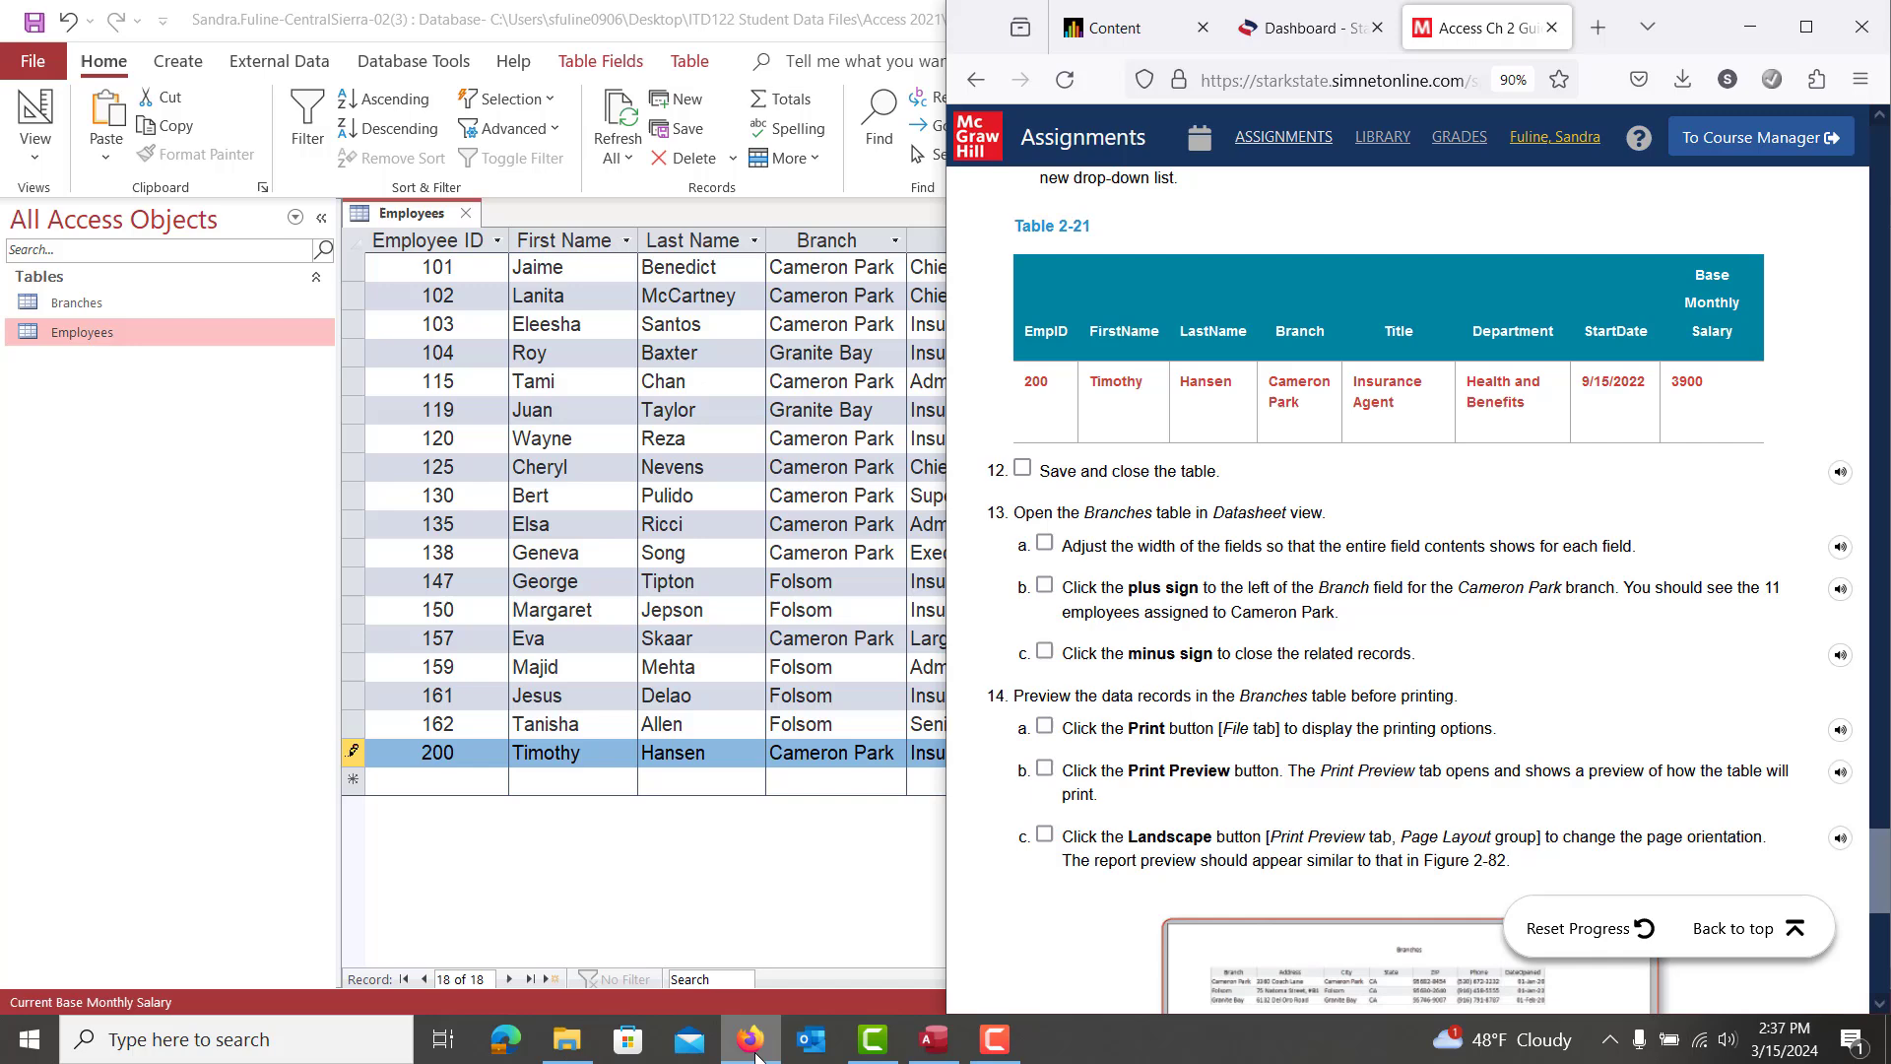
pyautogui.click(755, 1054)
pyautogui.write('3900')
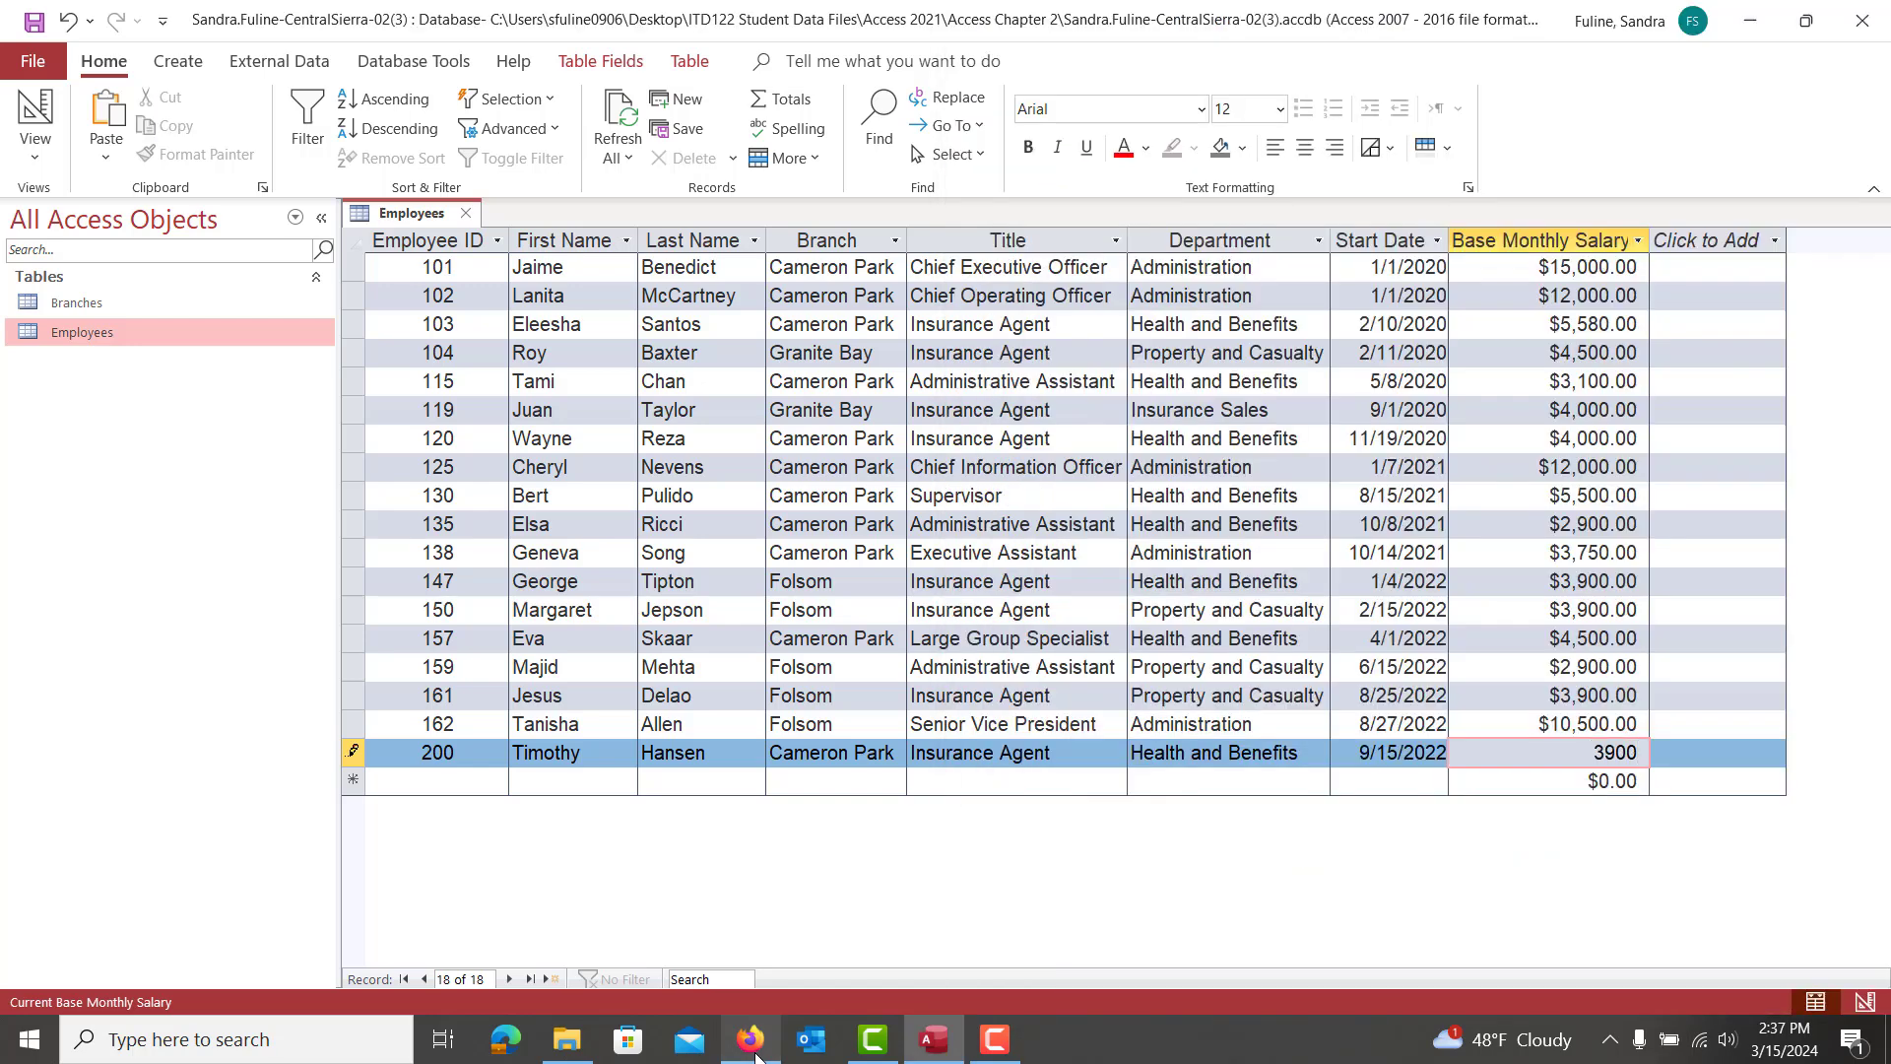
pyautogui.press('Tab')
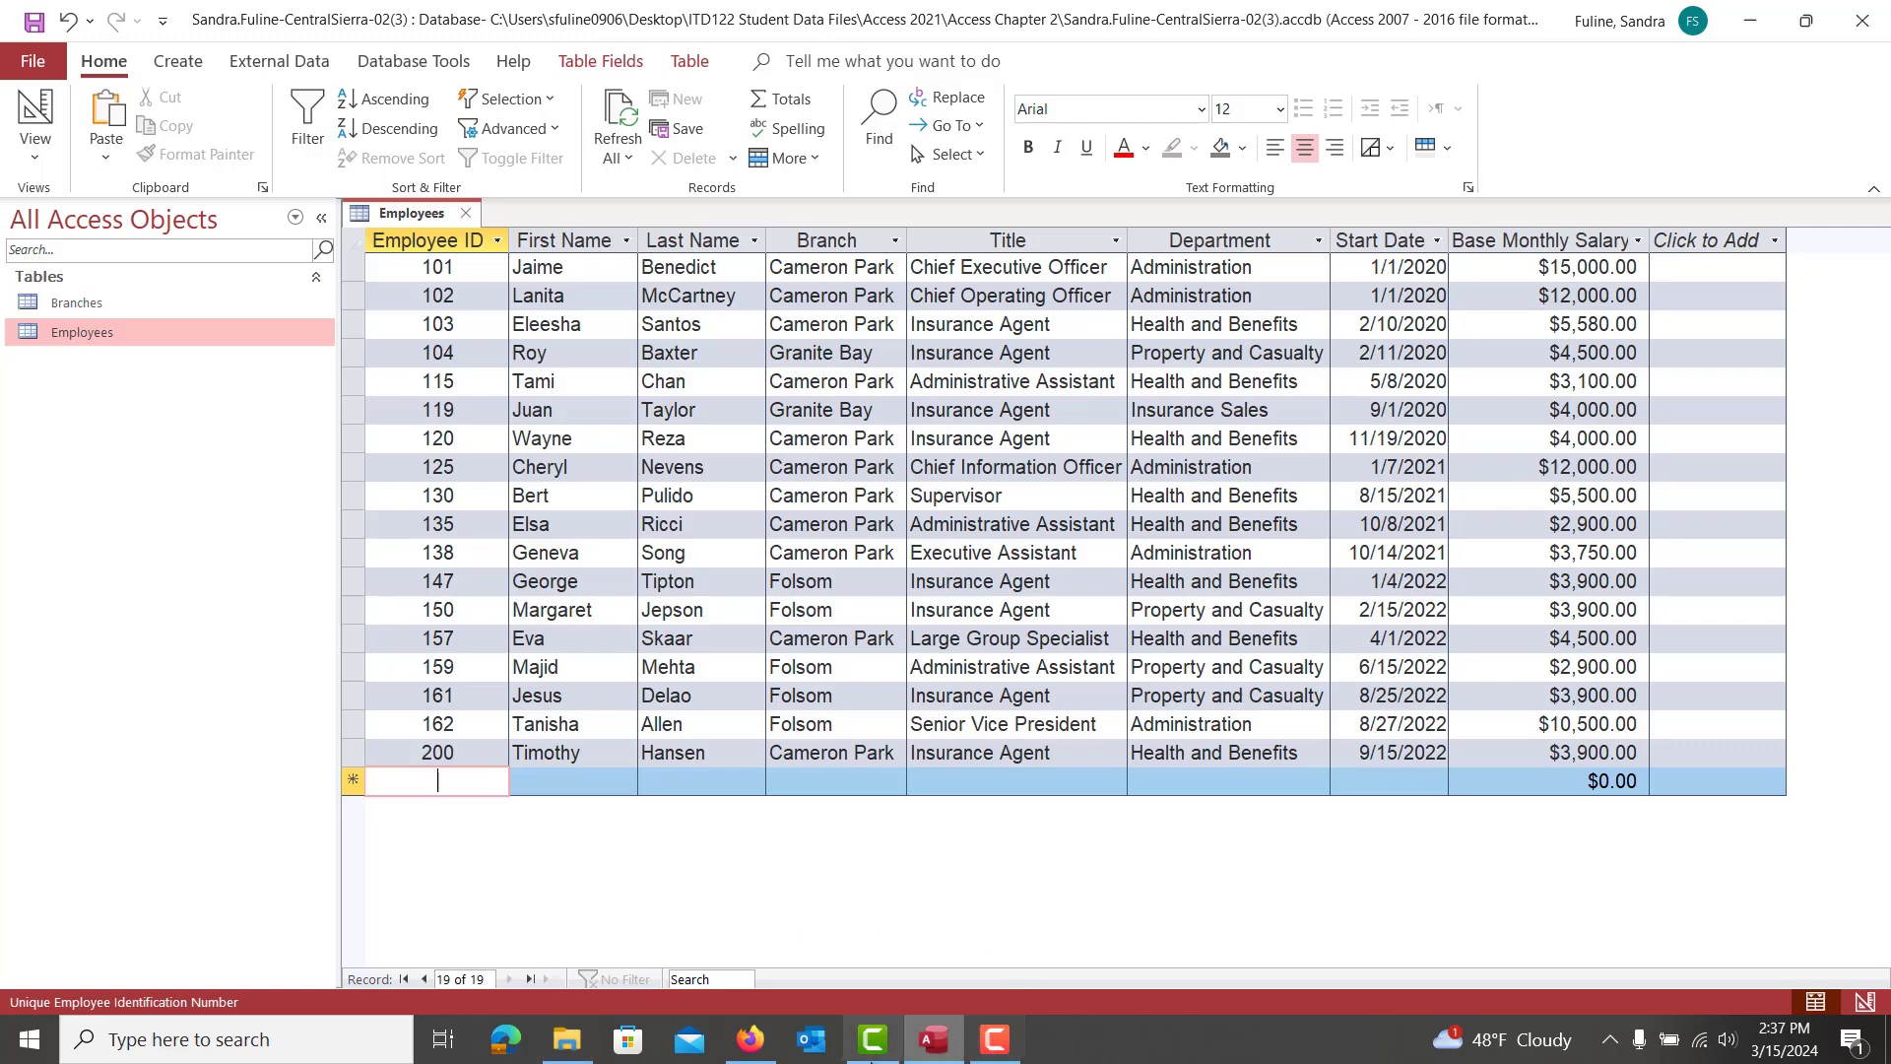
pyautogui.click(750, 1039)
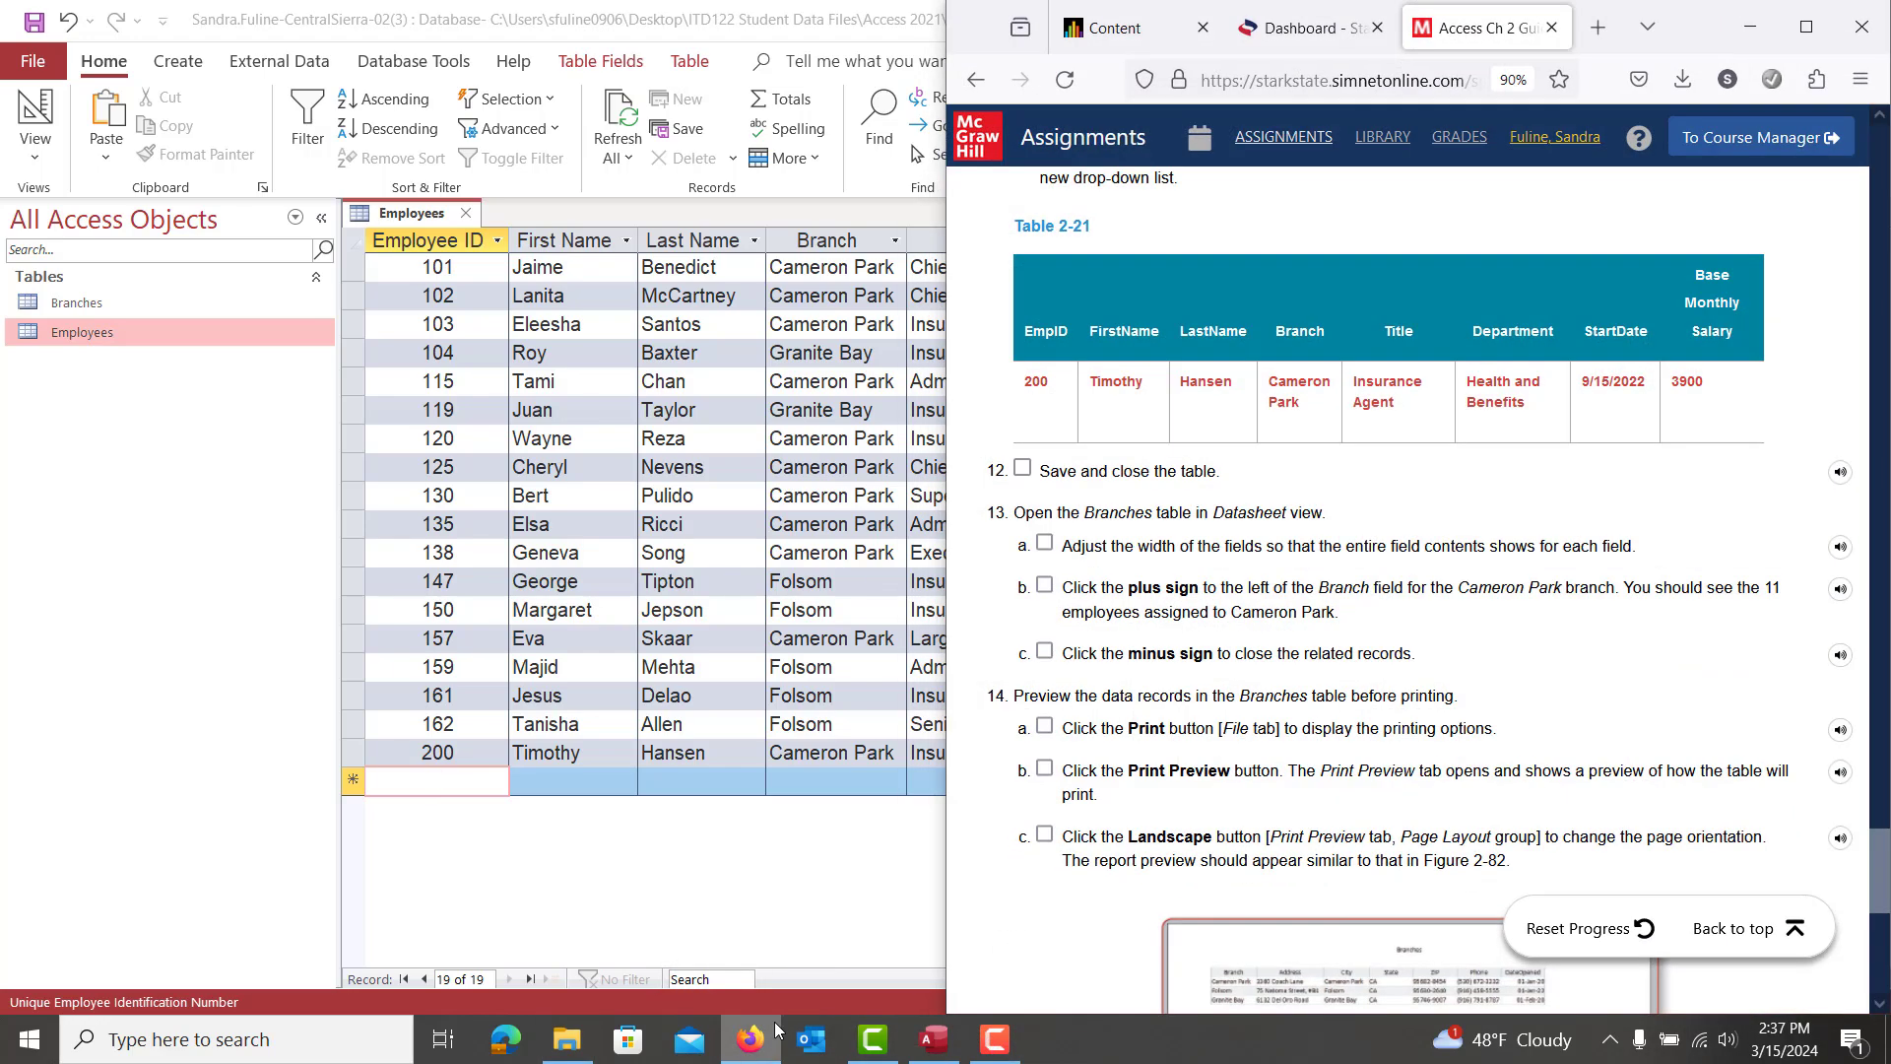
pyautogui.scroll(-1, 1289, 719)
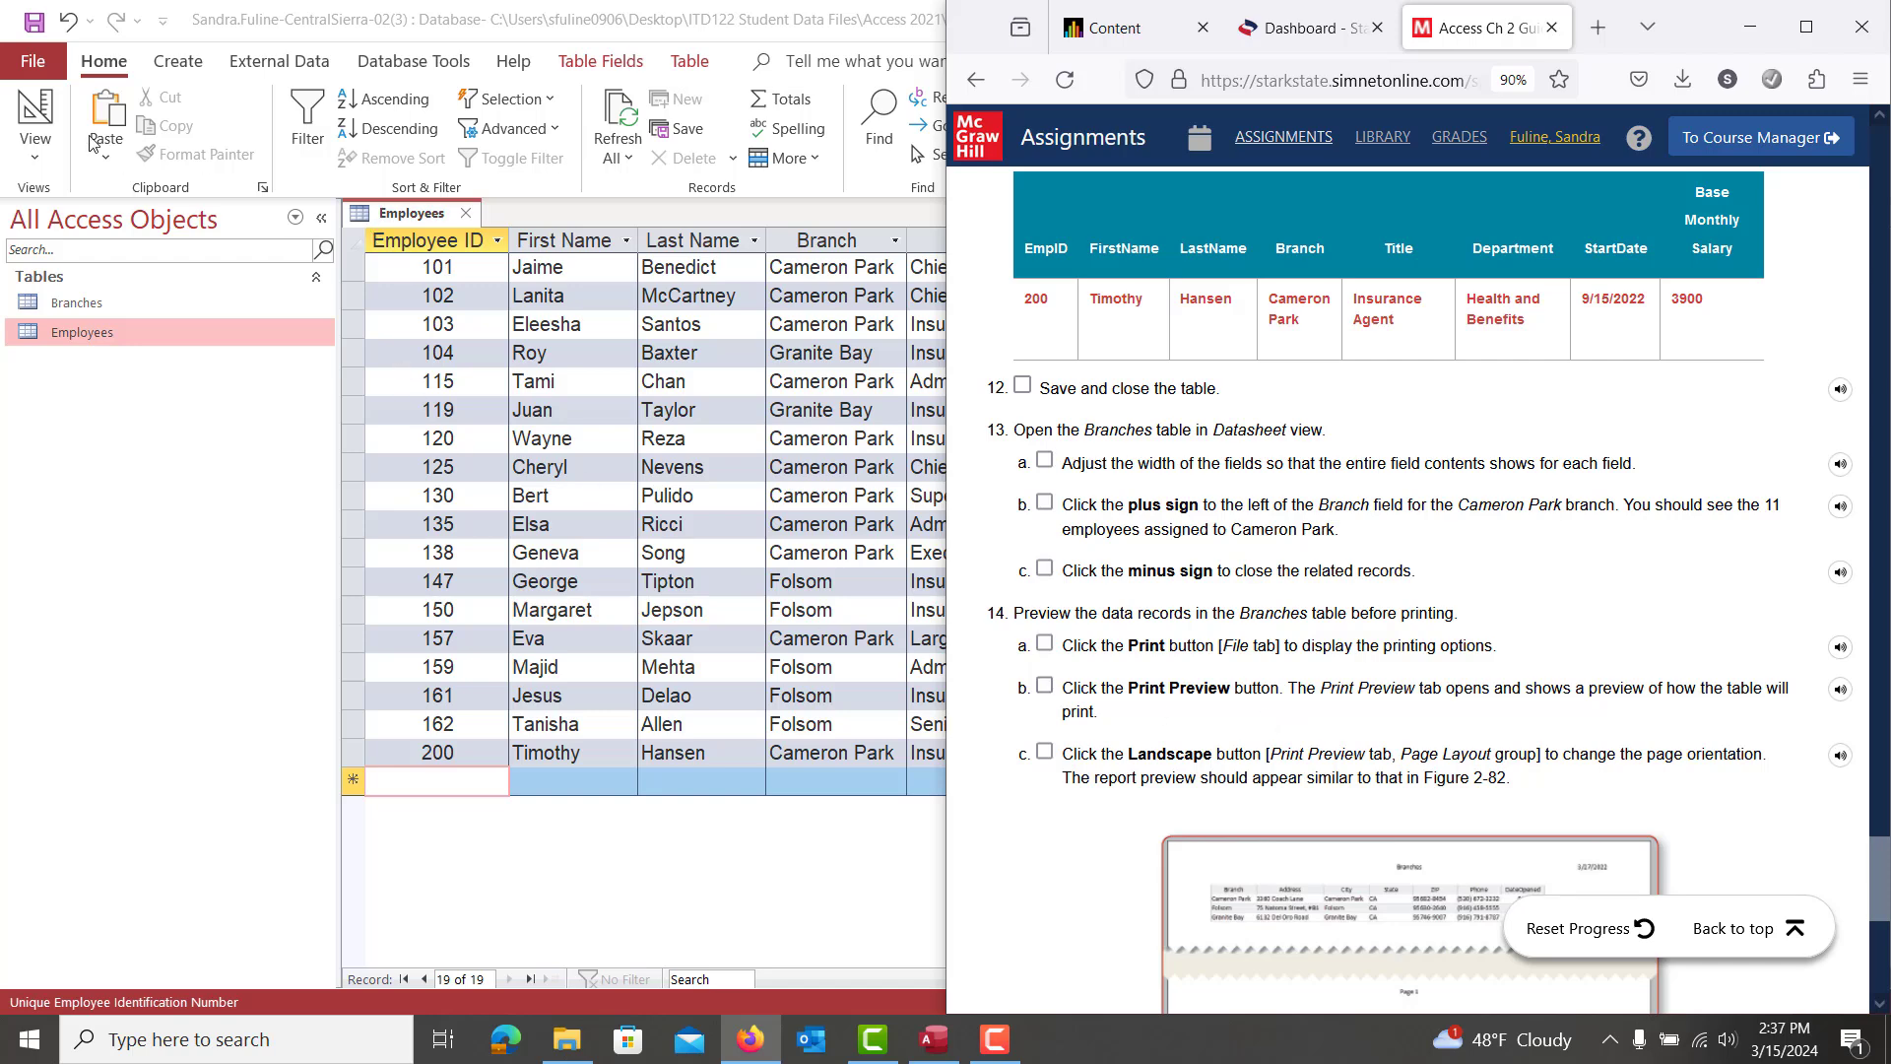
pyautogui.click(30, 27)
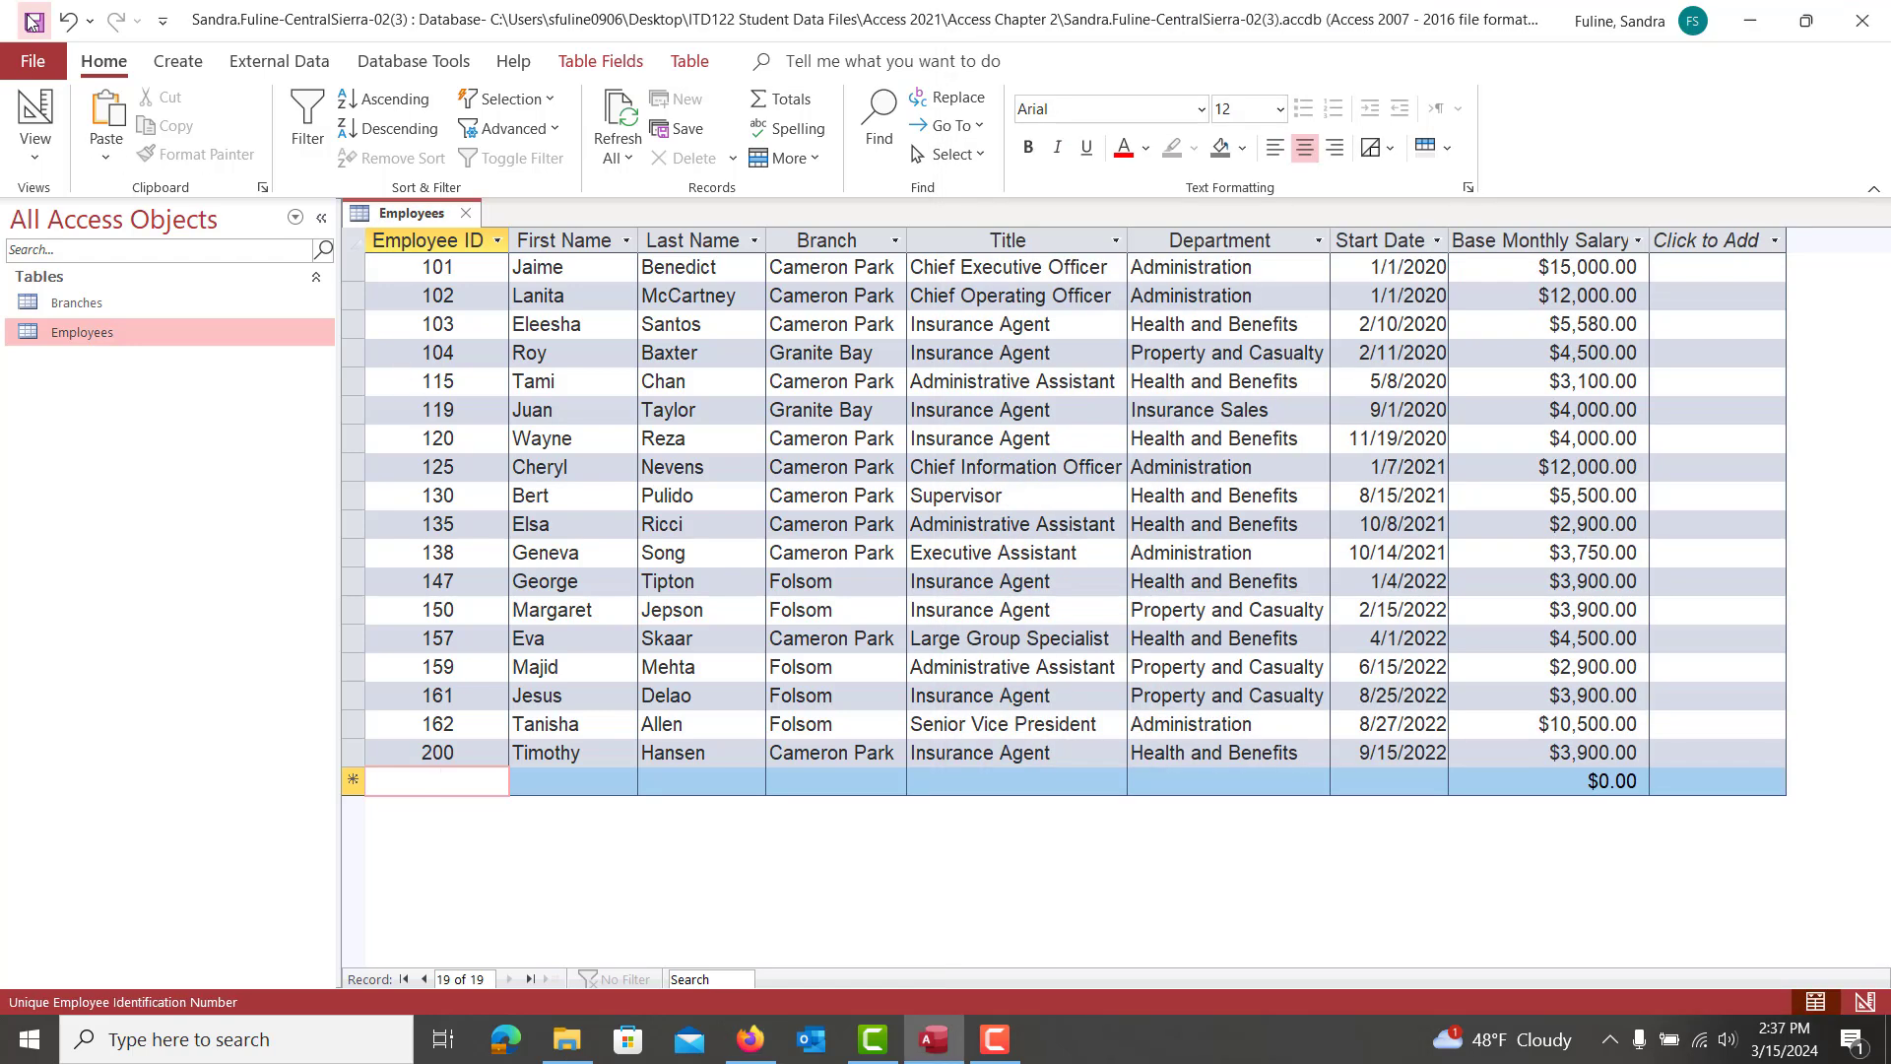
# Reopen Branches and expand, then collapse, the Cameron Park, Folsom and Granite Bay employee subdatasheets
pyautogui.click(469, 215)
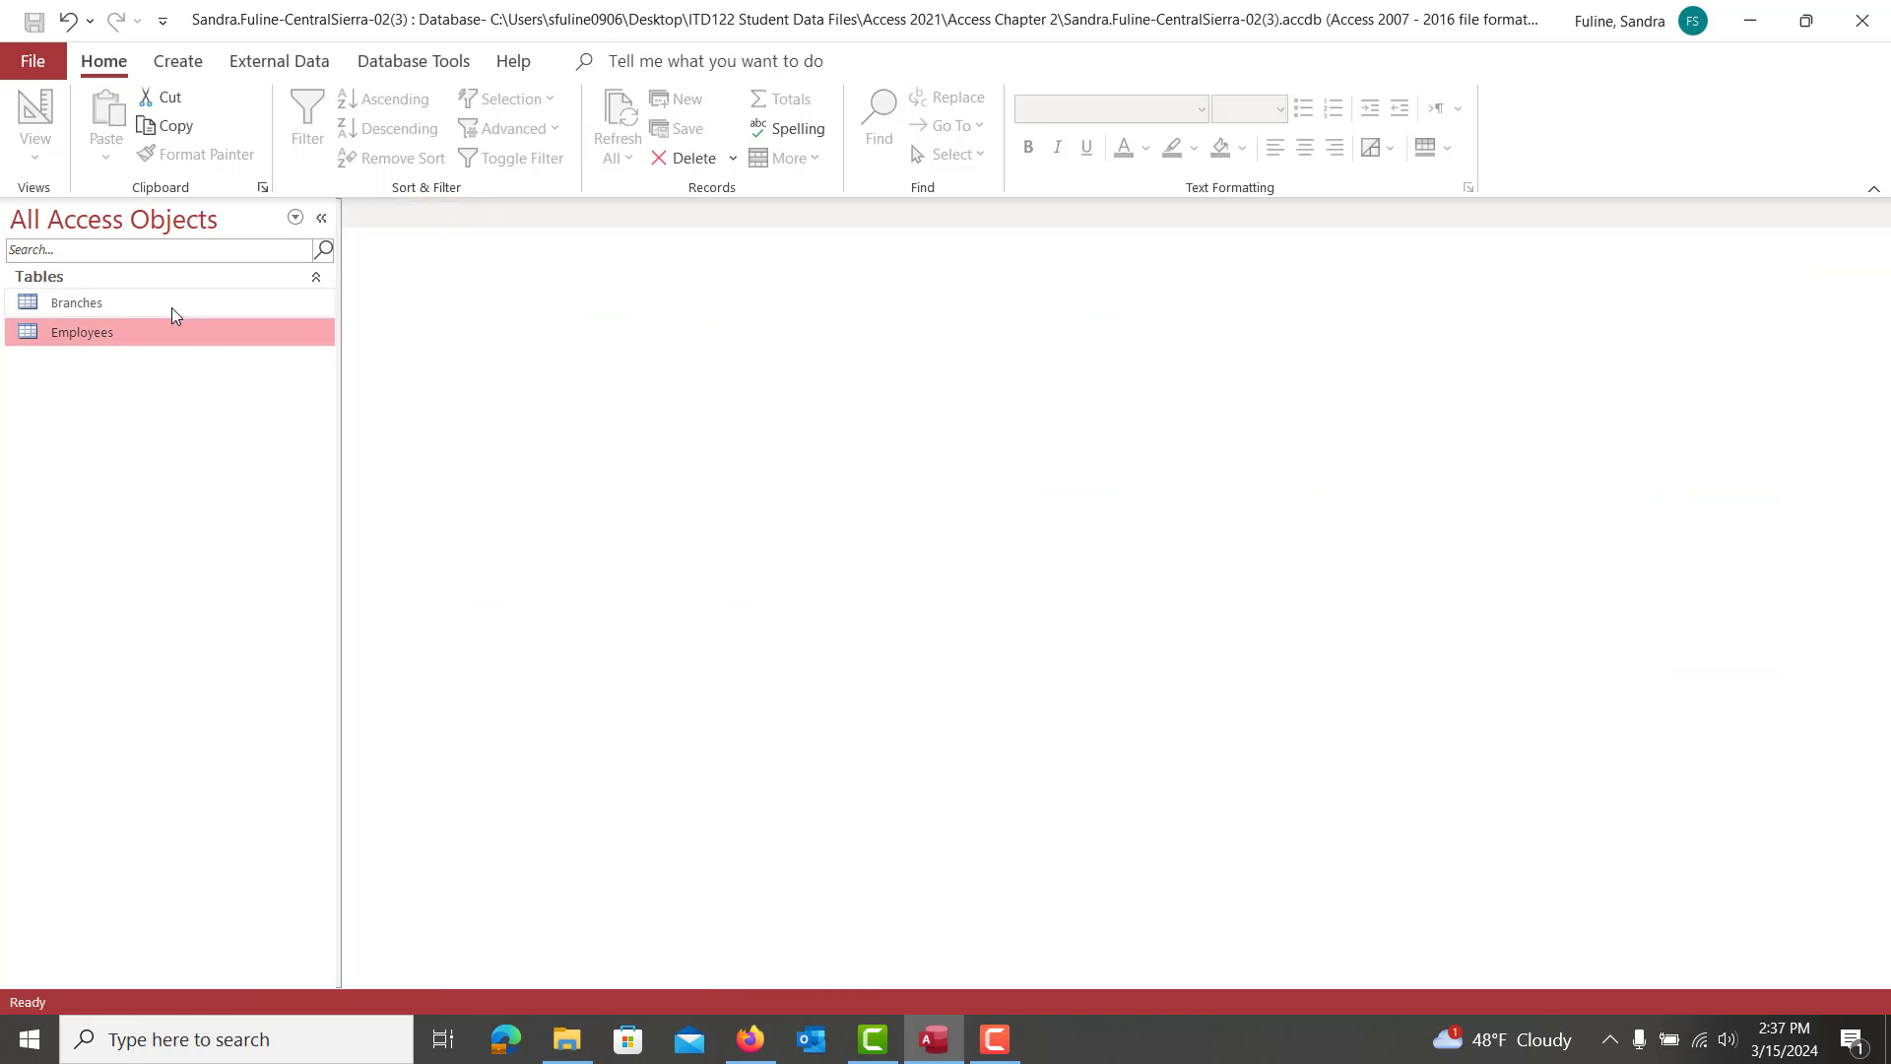
pyautogui.doubleClick(96, 304)
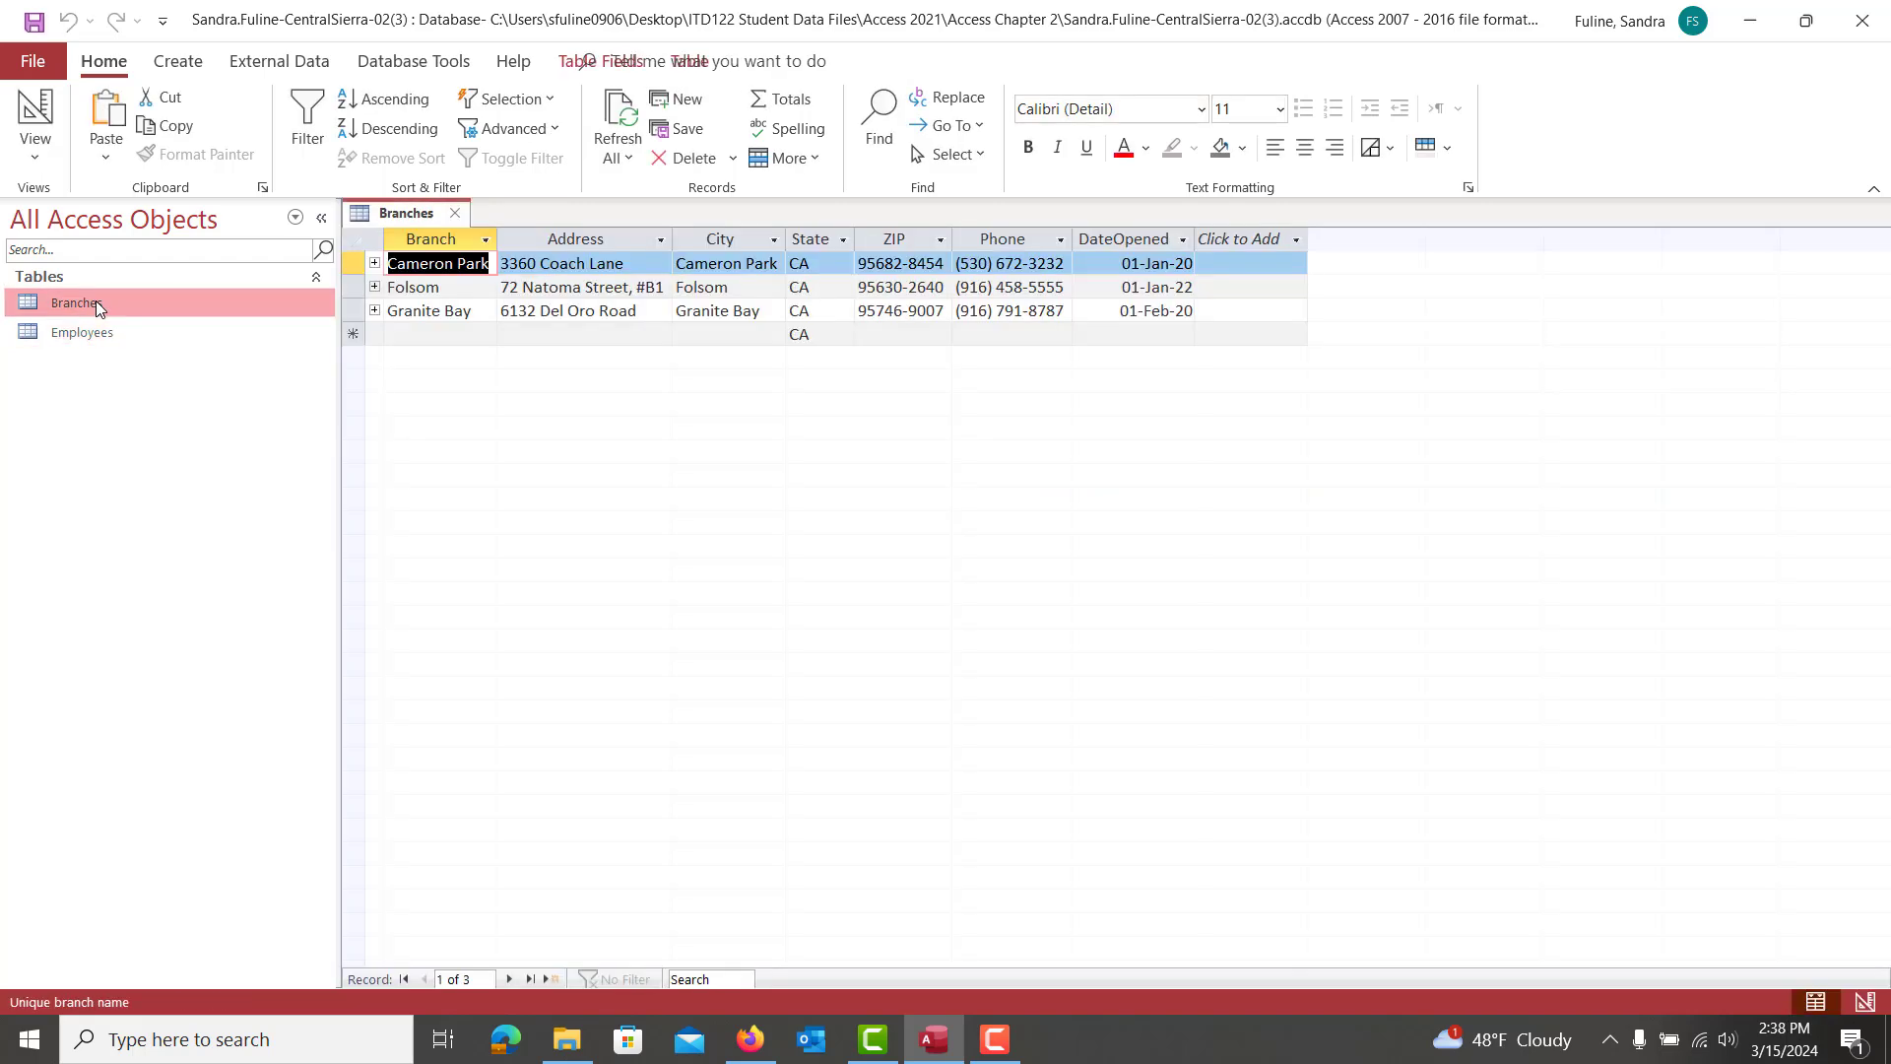
pyautogui.click(374, 264)
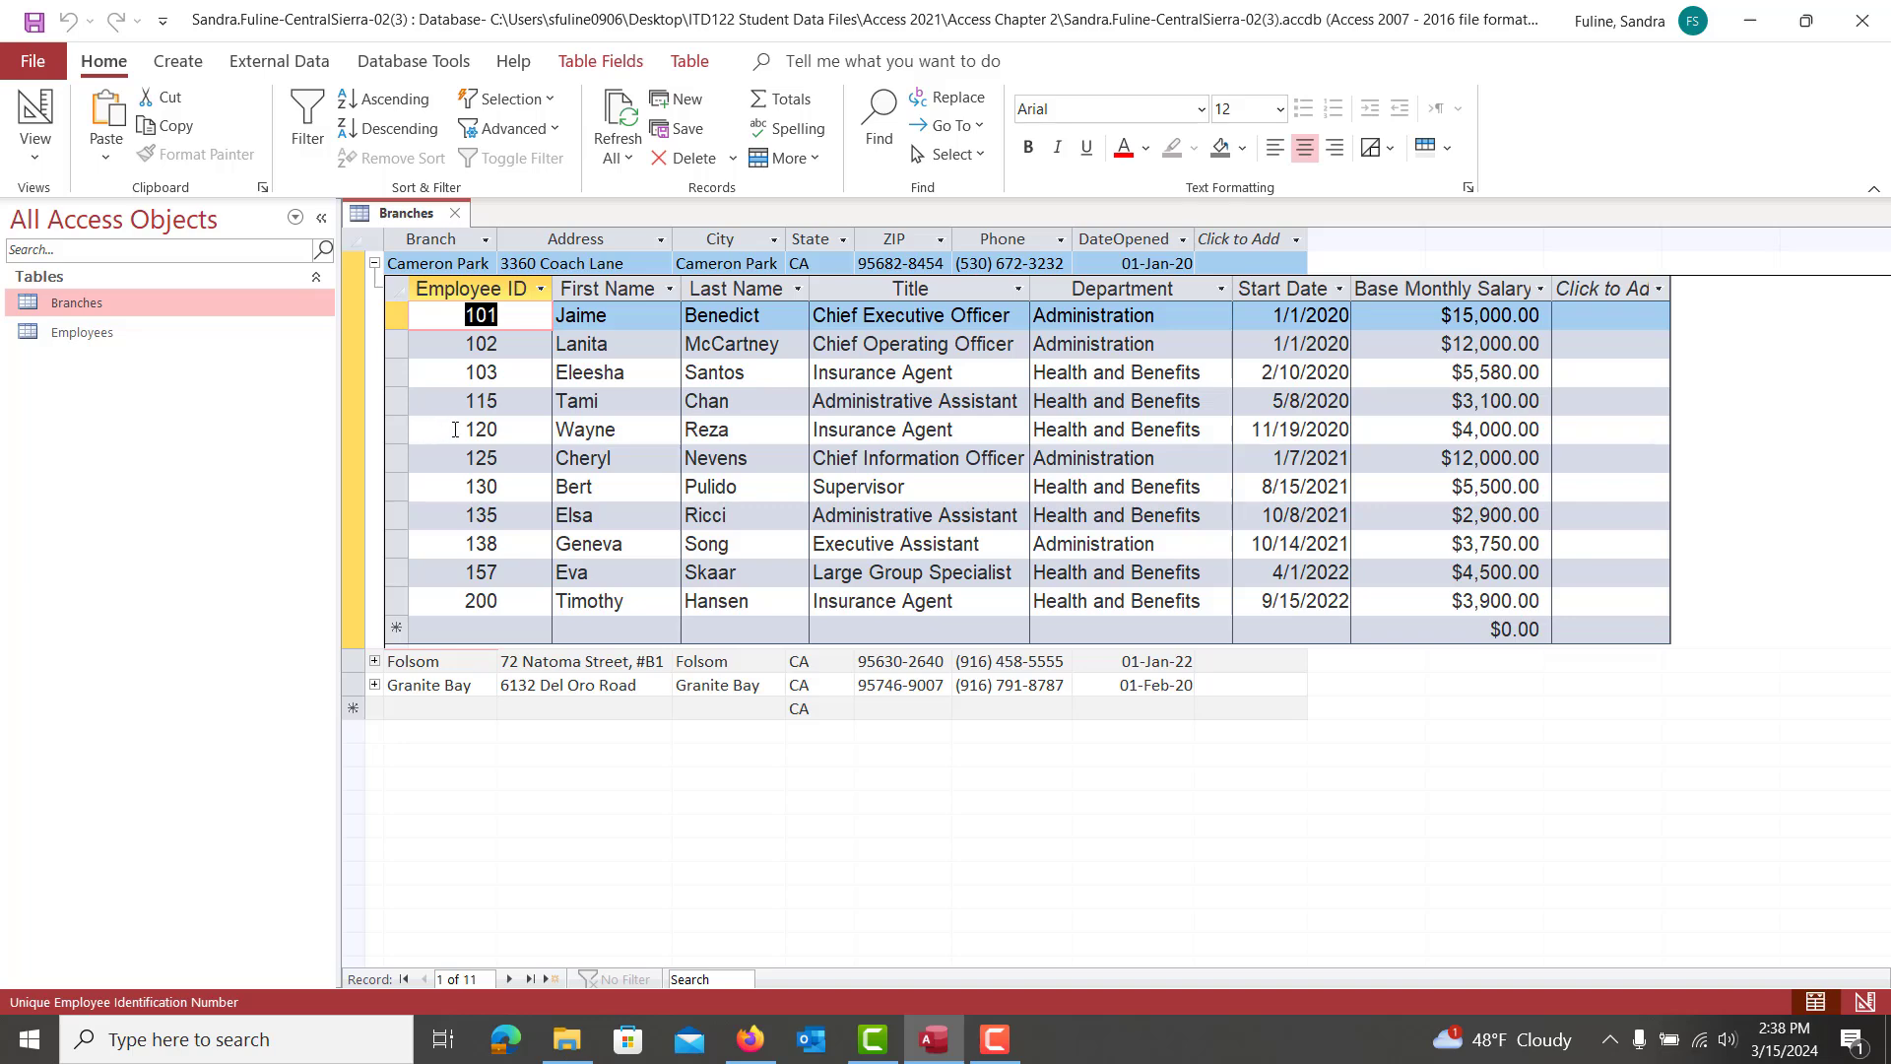
pyautogui.click(374, 662)
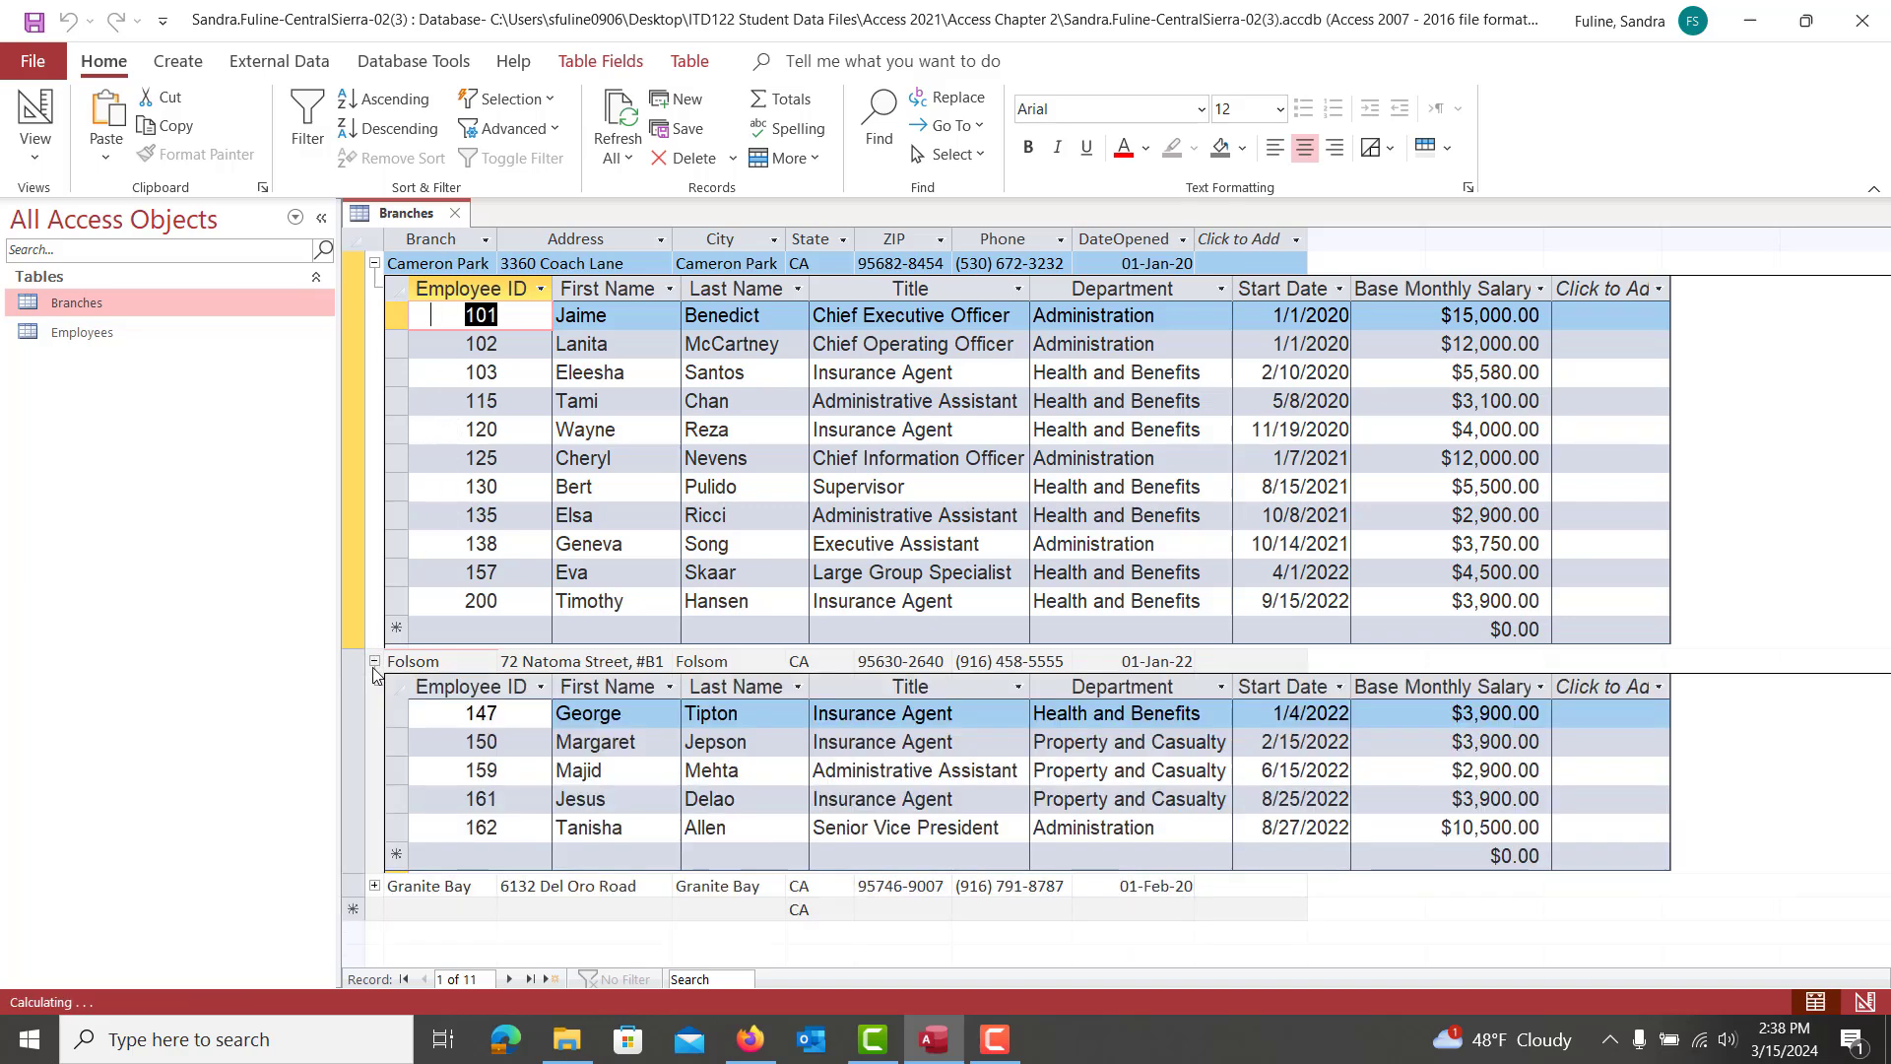
pyautogui.click(375, 886)
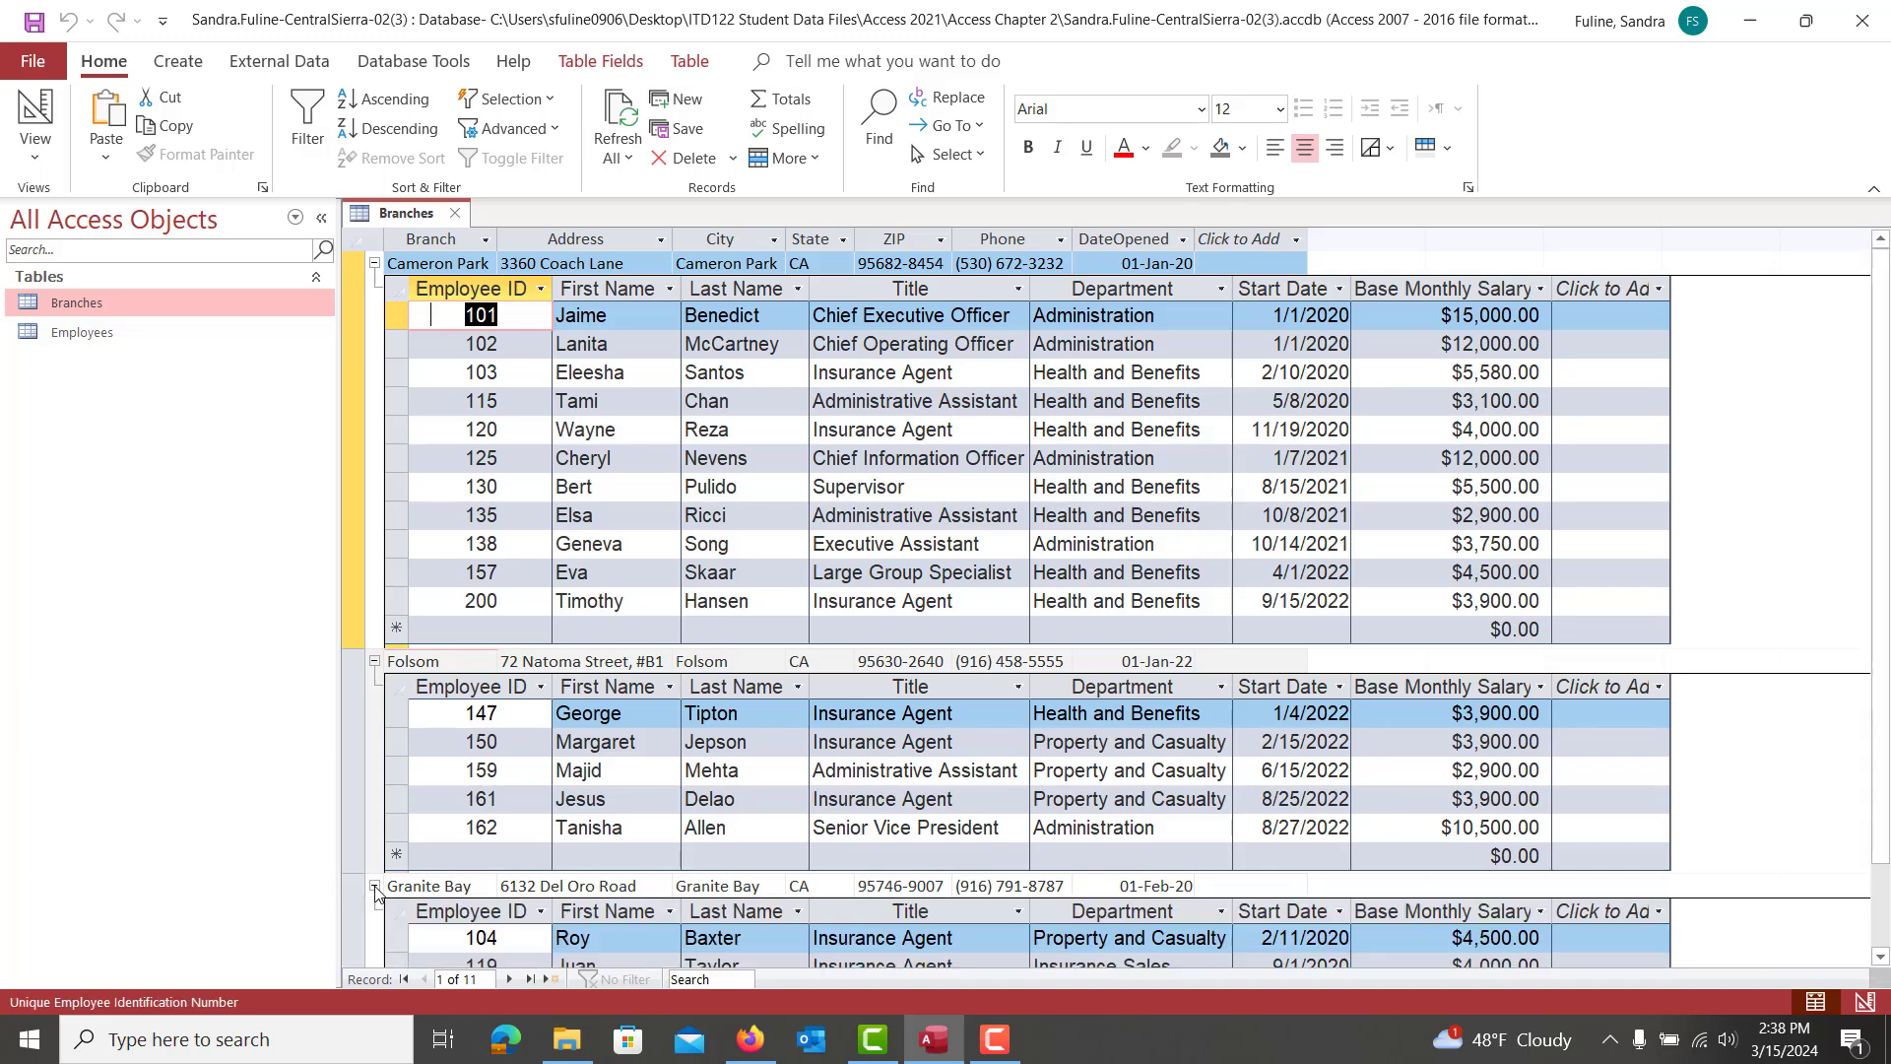
pyautogui.click(374, 887)
pyautogui.click(374, 662)
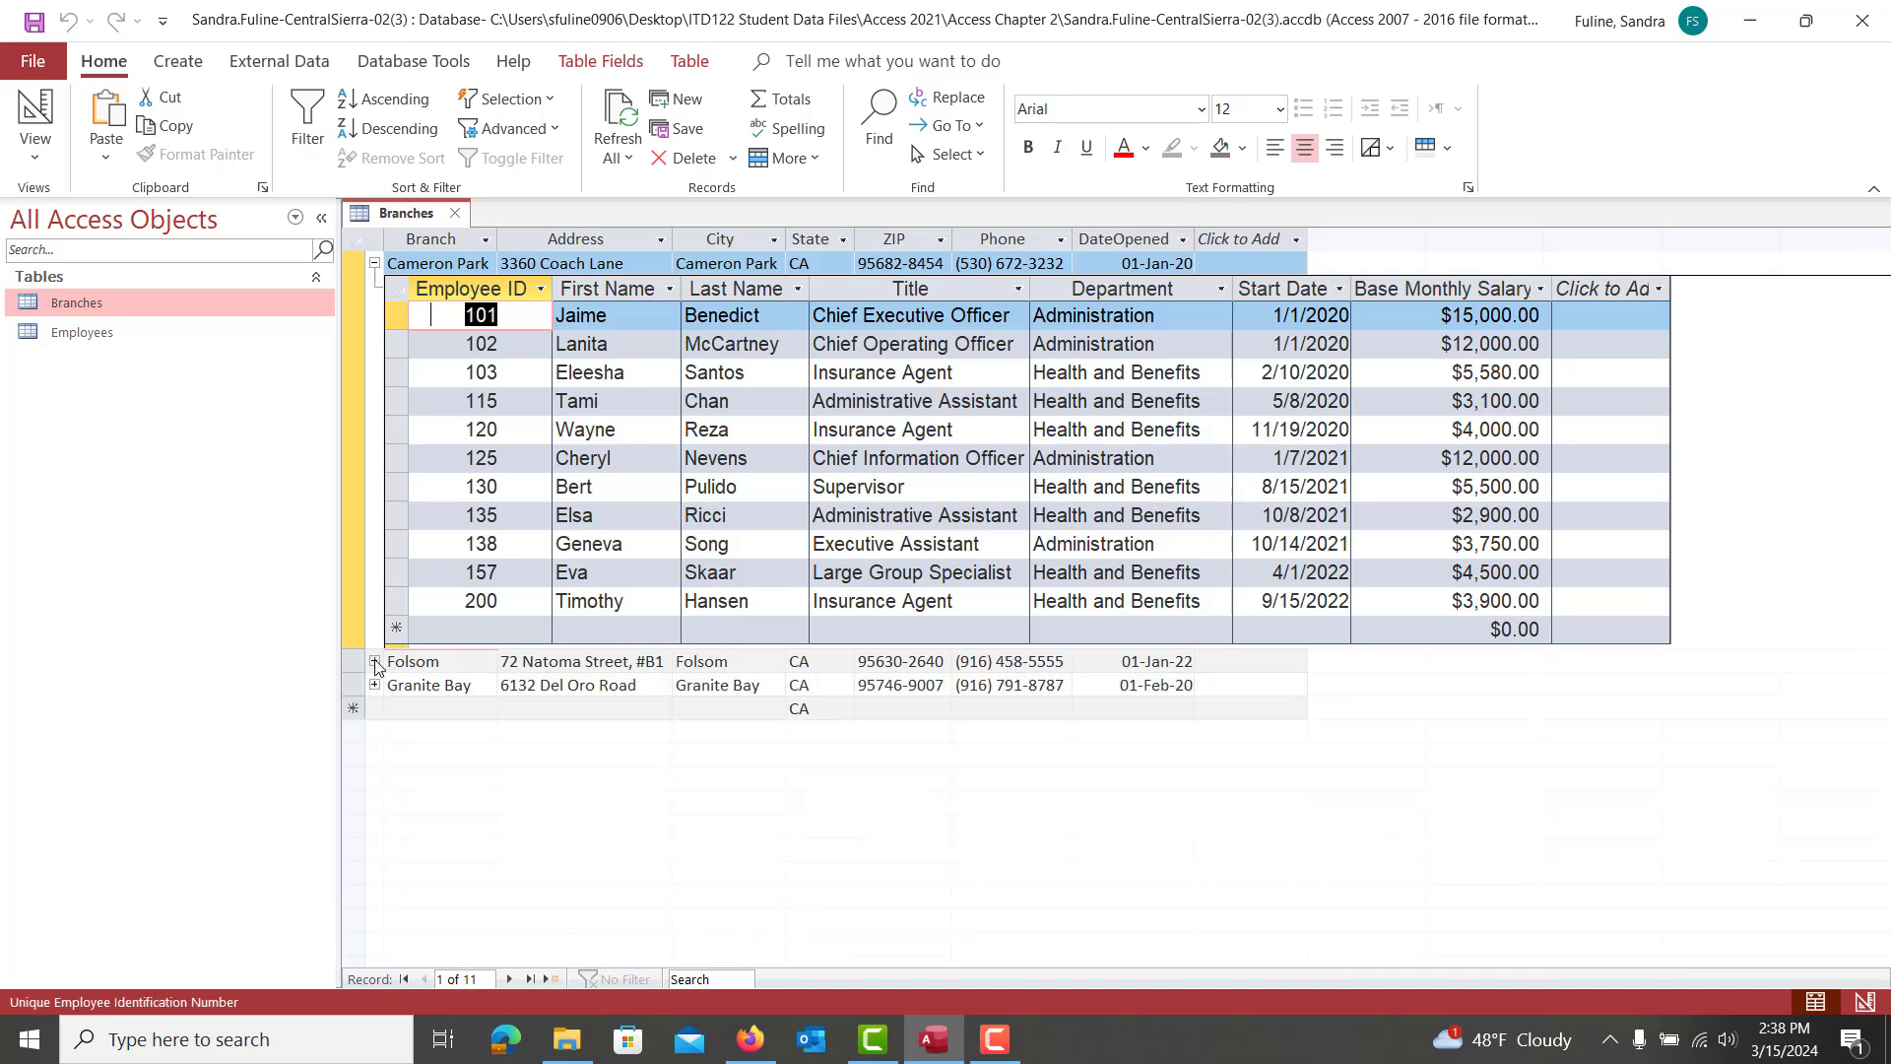
pyautogui.click(374, 264)
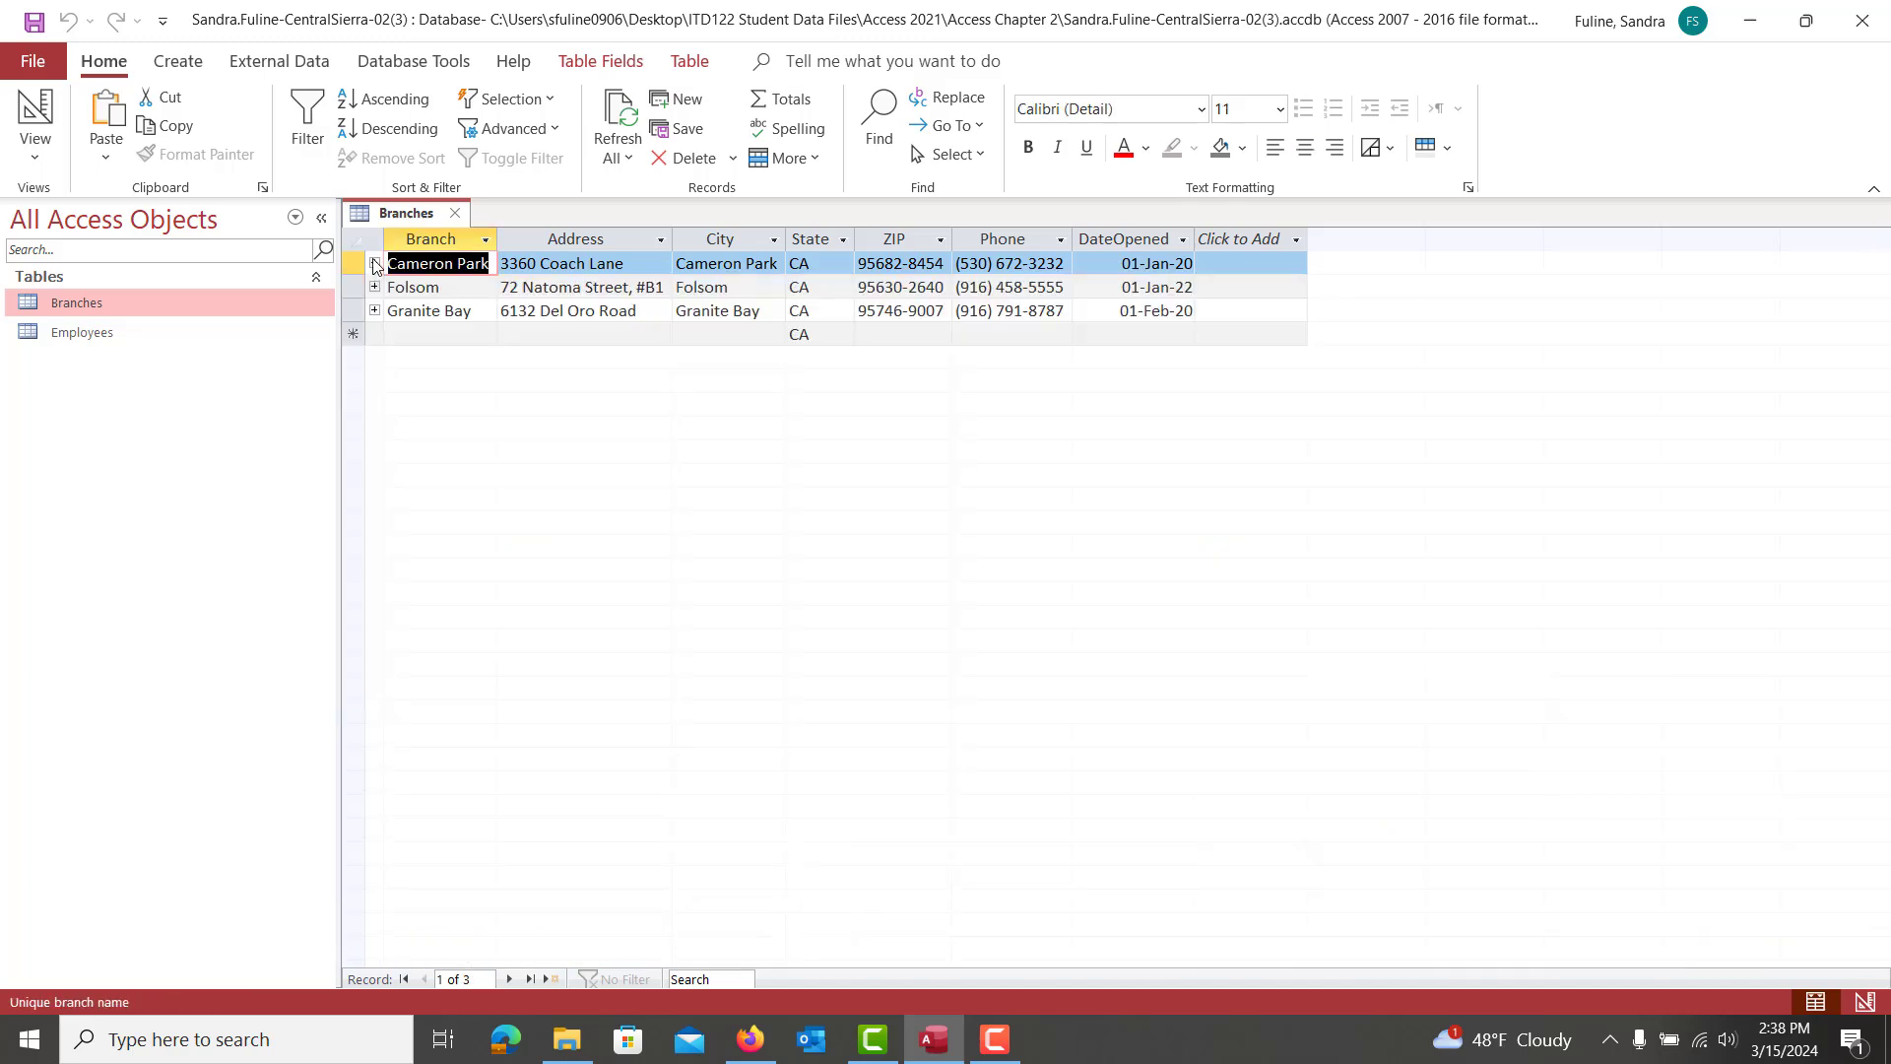
# Check the assignment's remaining steps, then reopen the Branches table
pyautogui.click(455, 214)
pyautogui.click(755, 1050)
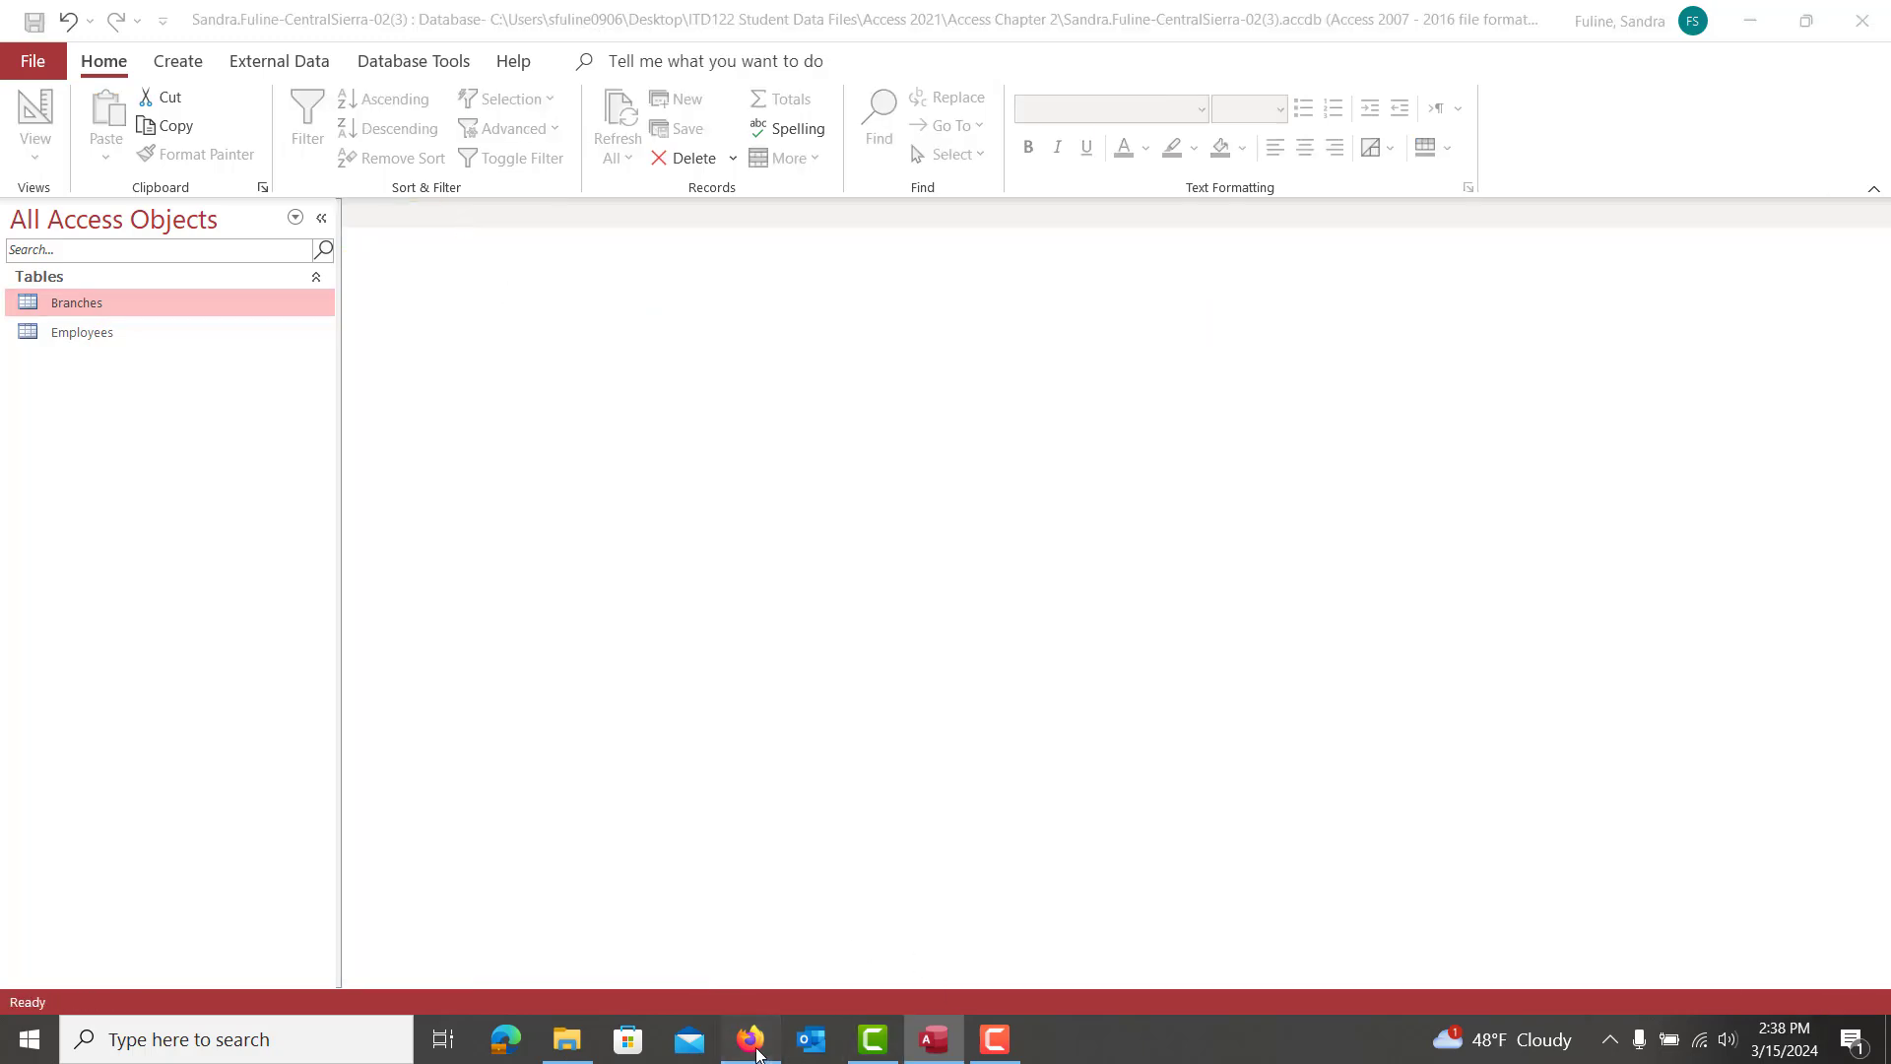
pyautogui.scroll(-3, 1254, 803)
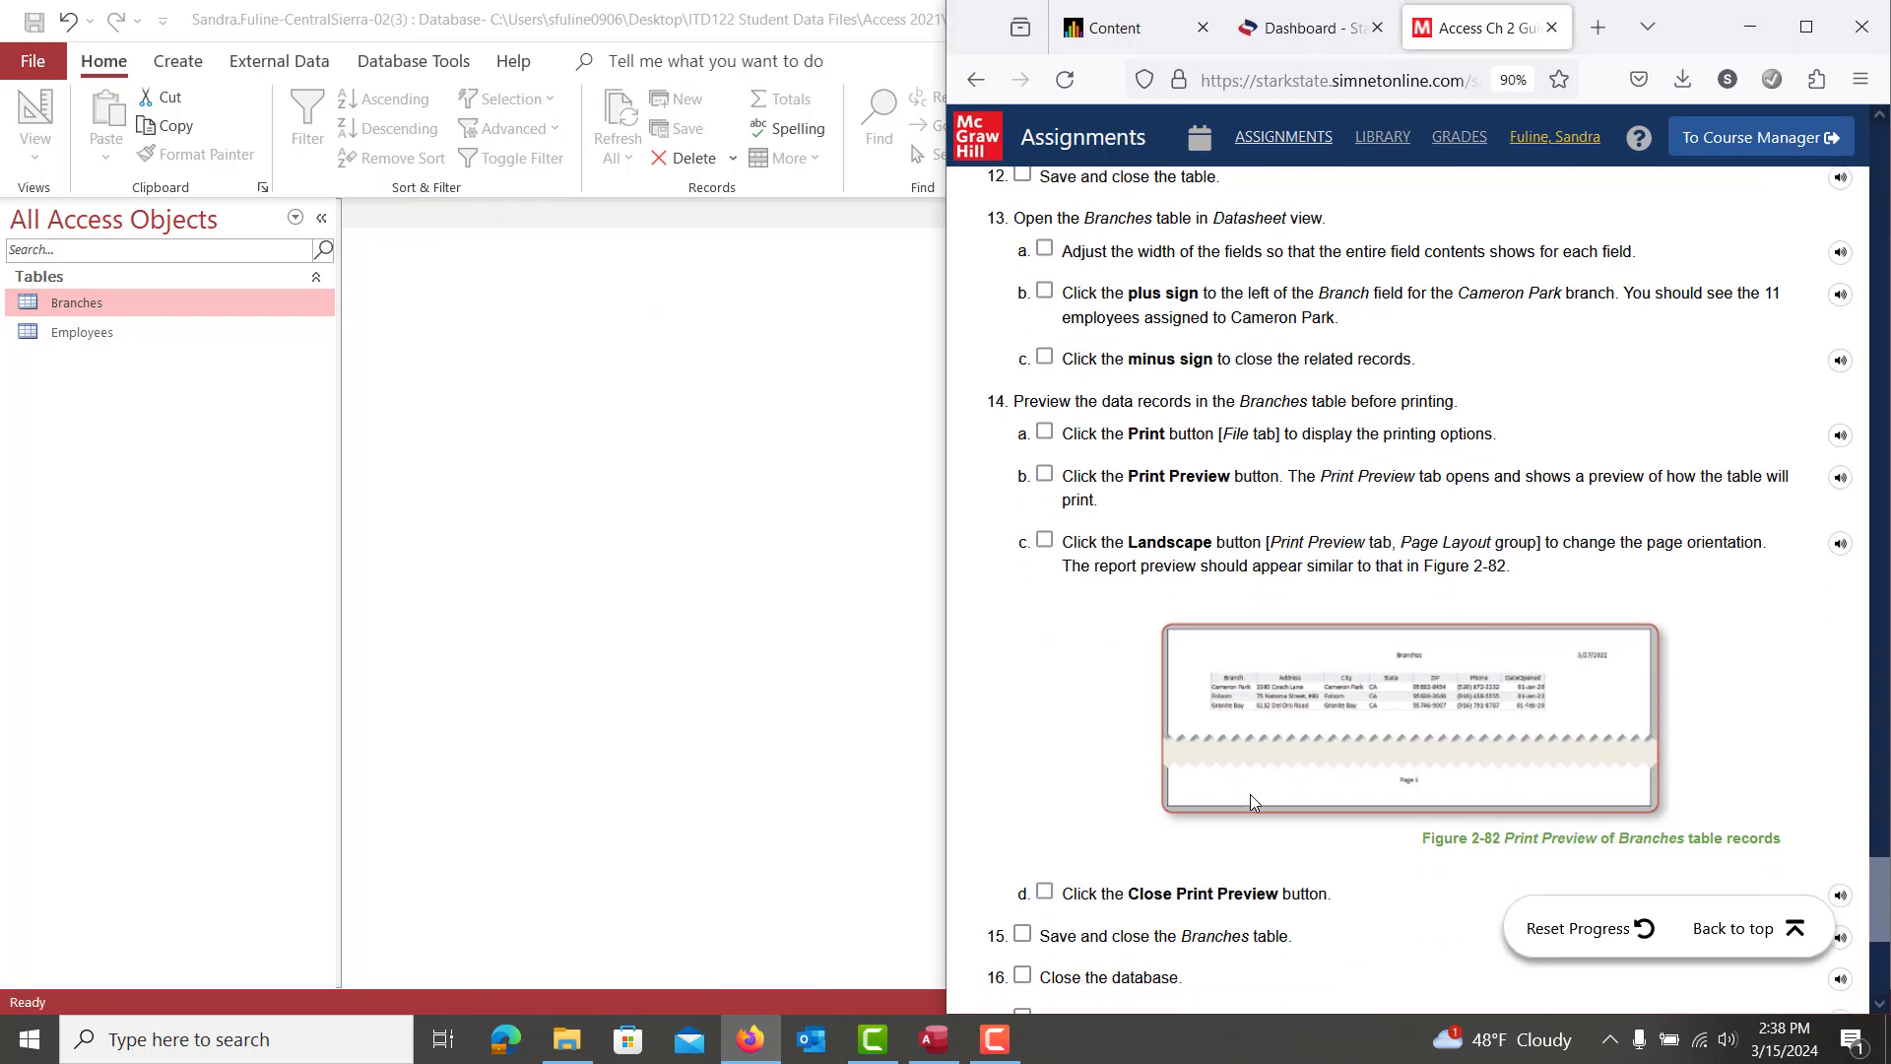
pyautogui.scroll(-1, 1254, 803)
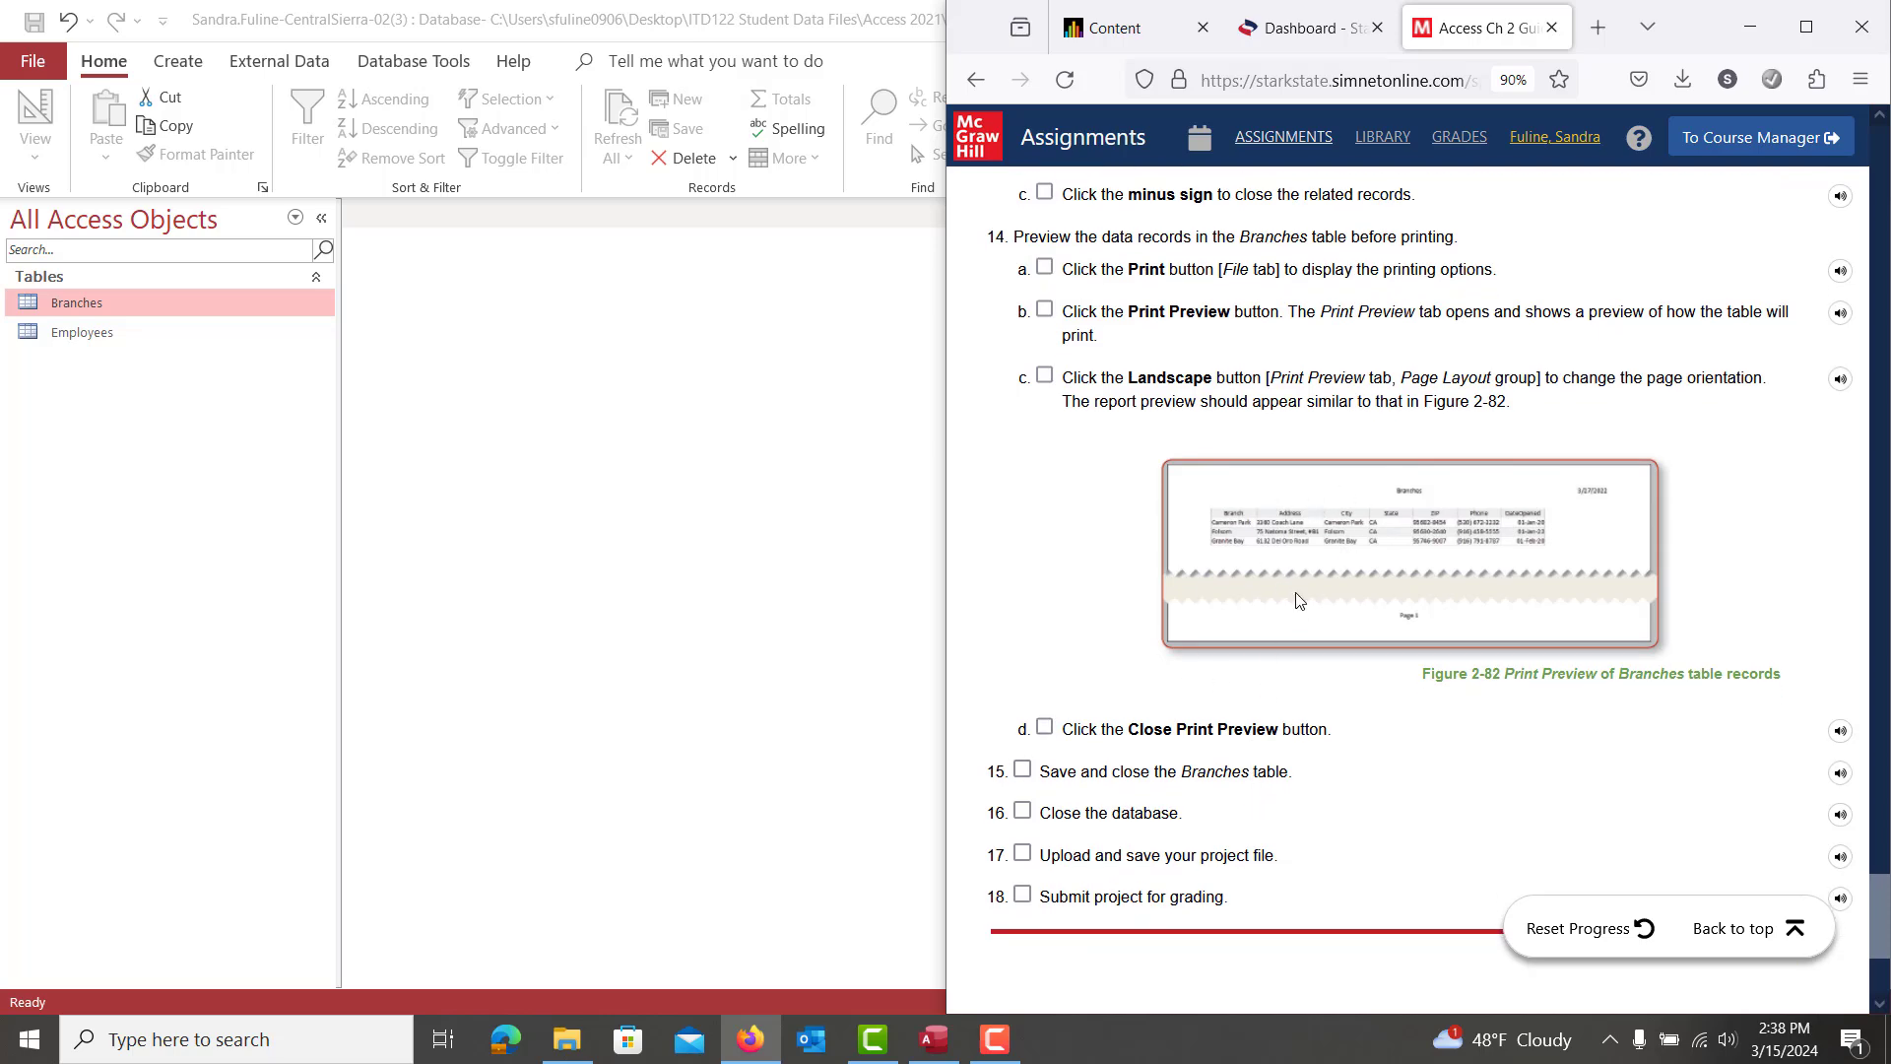
pyautogui.click(632, 430)
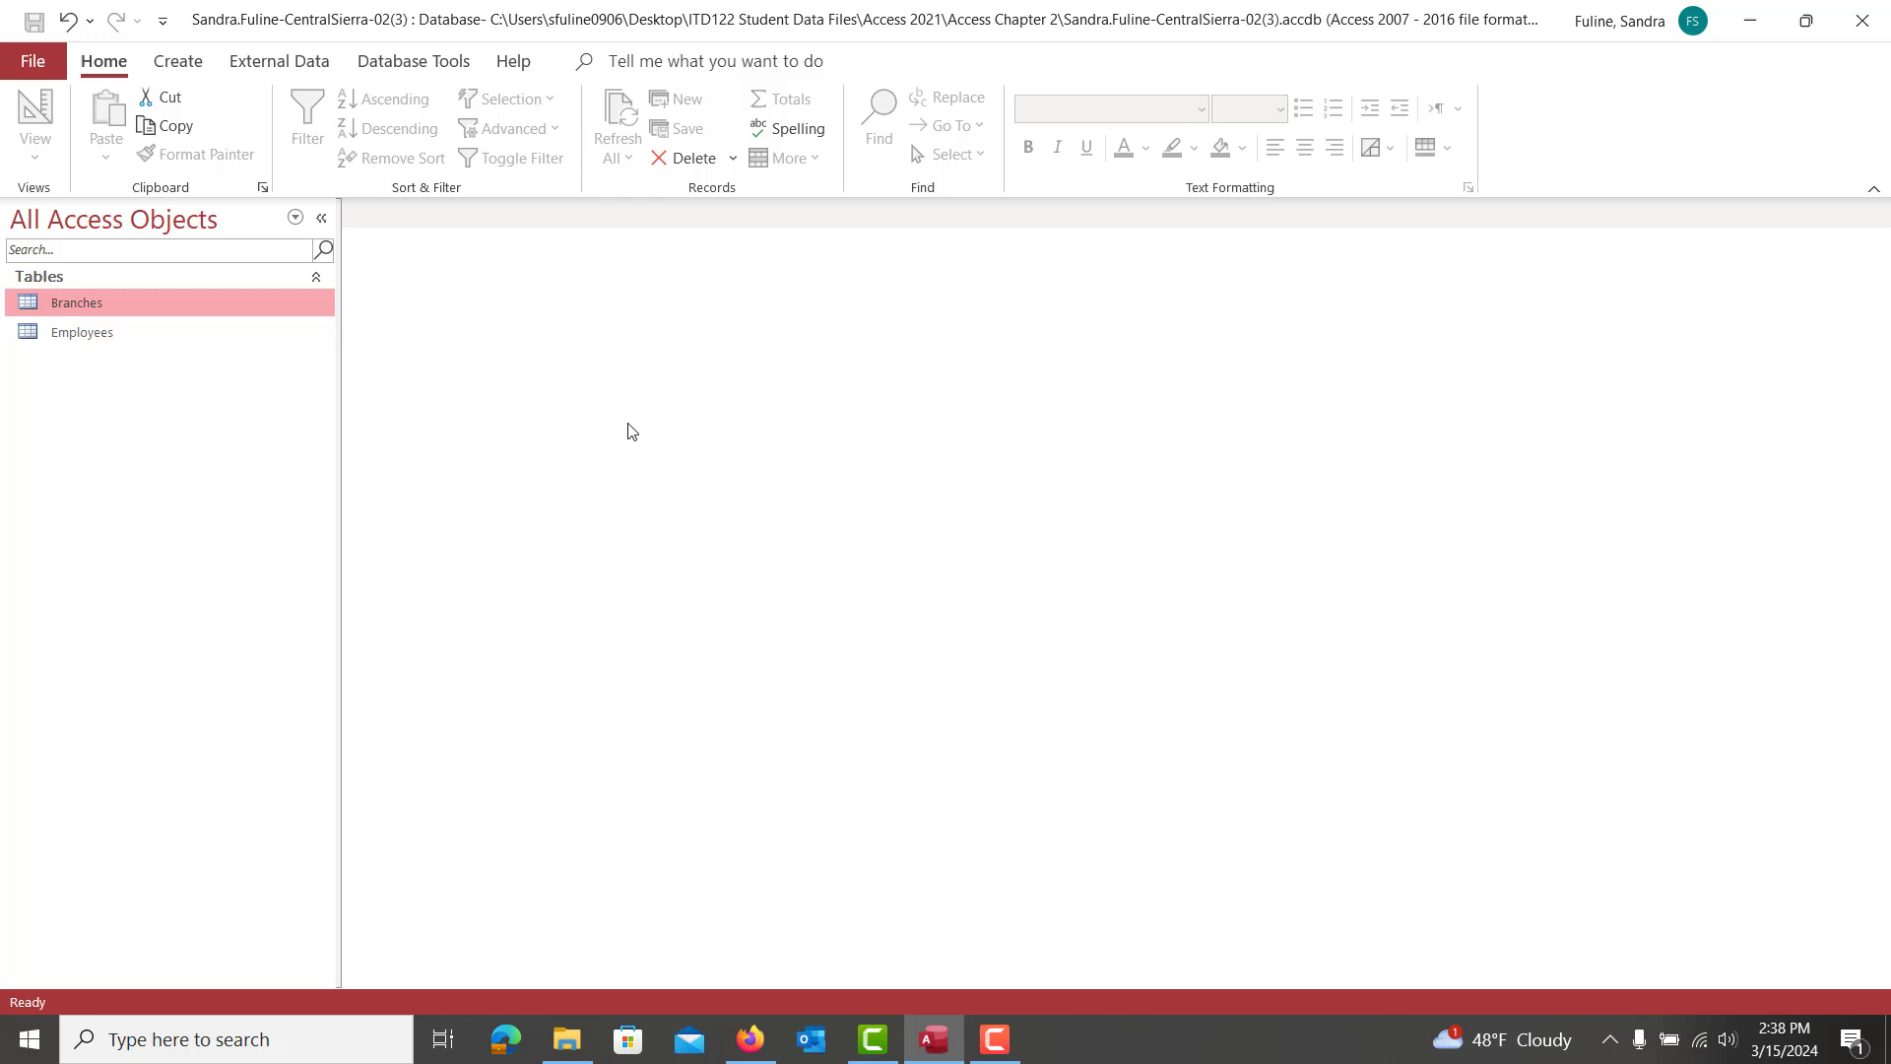
pyautogui.doubleClick(84, 305)
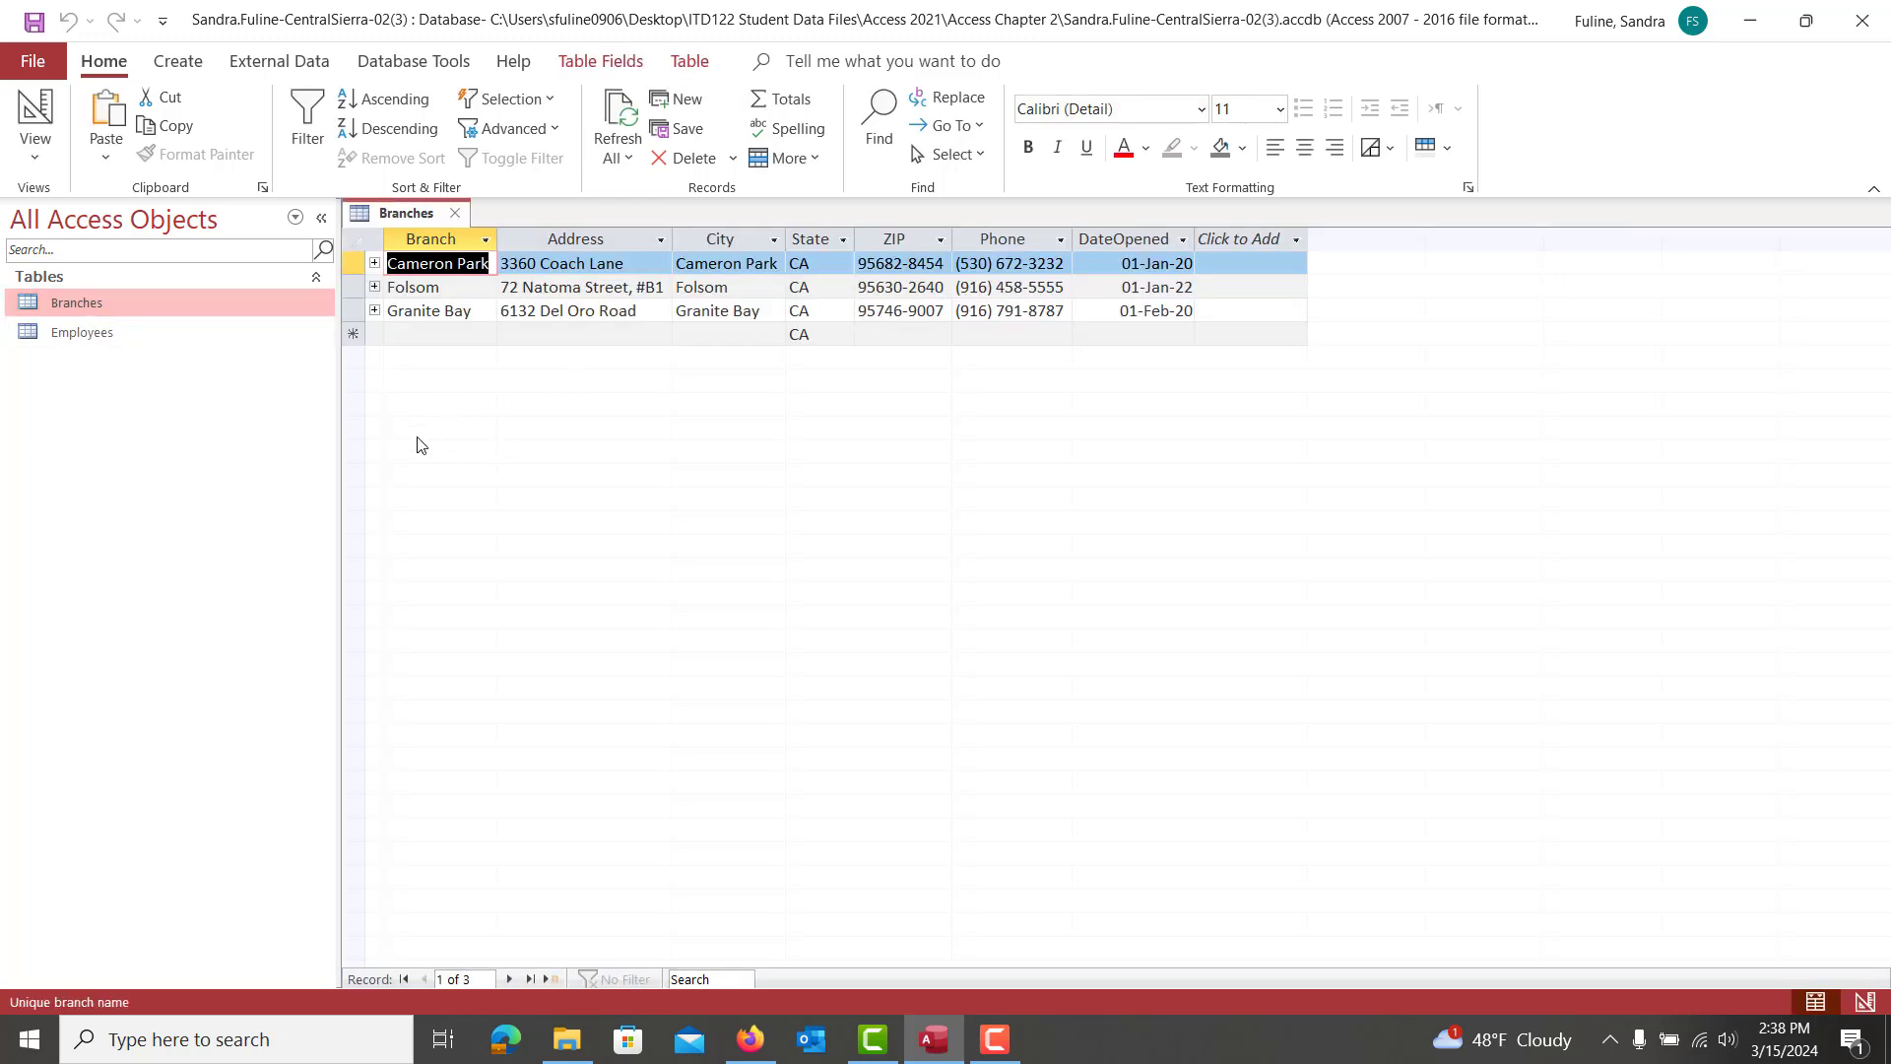
# Print-preview Branches in landscape orientation, then close the table
pyautogui.click(32, 61)
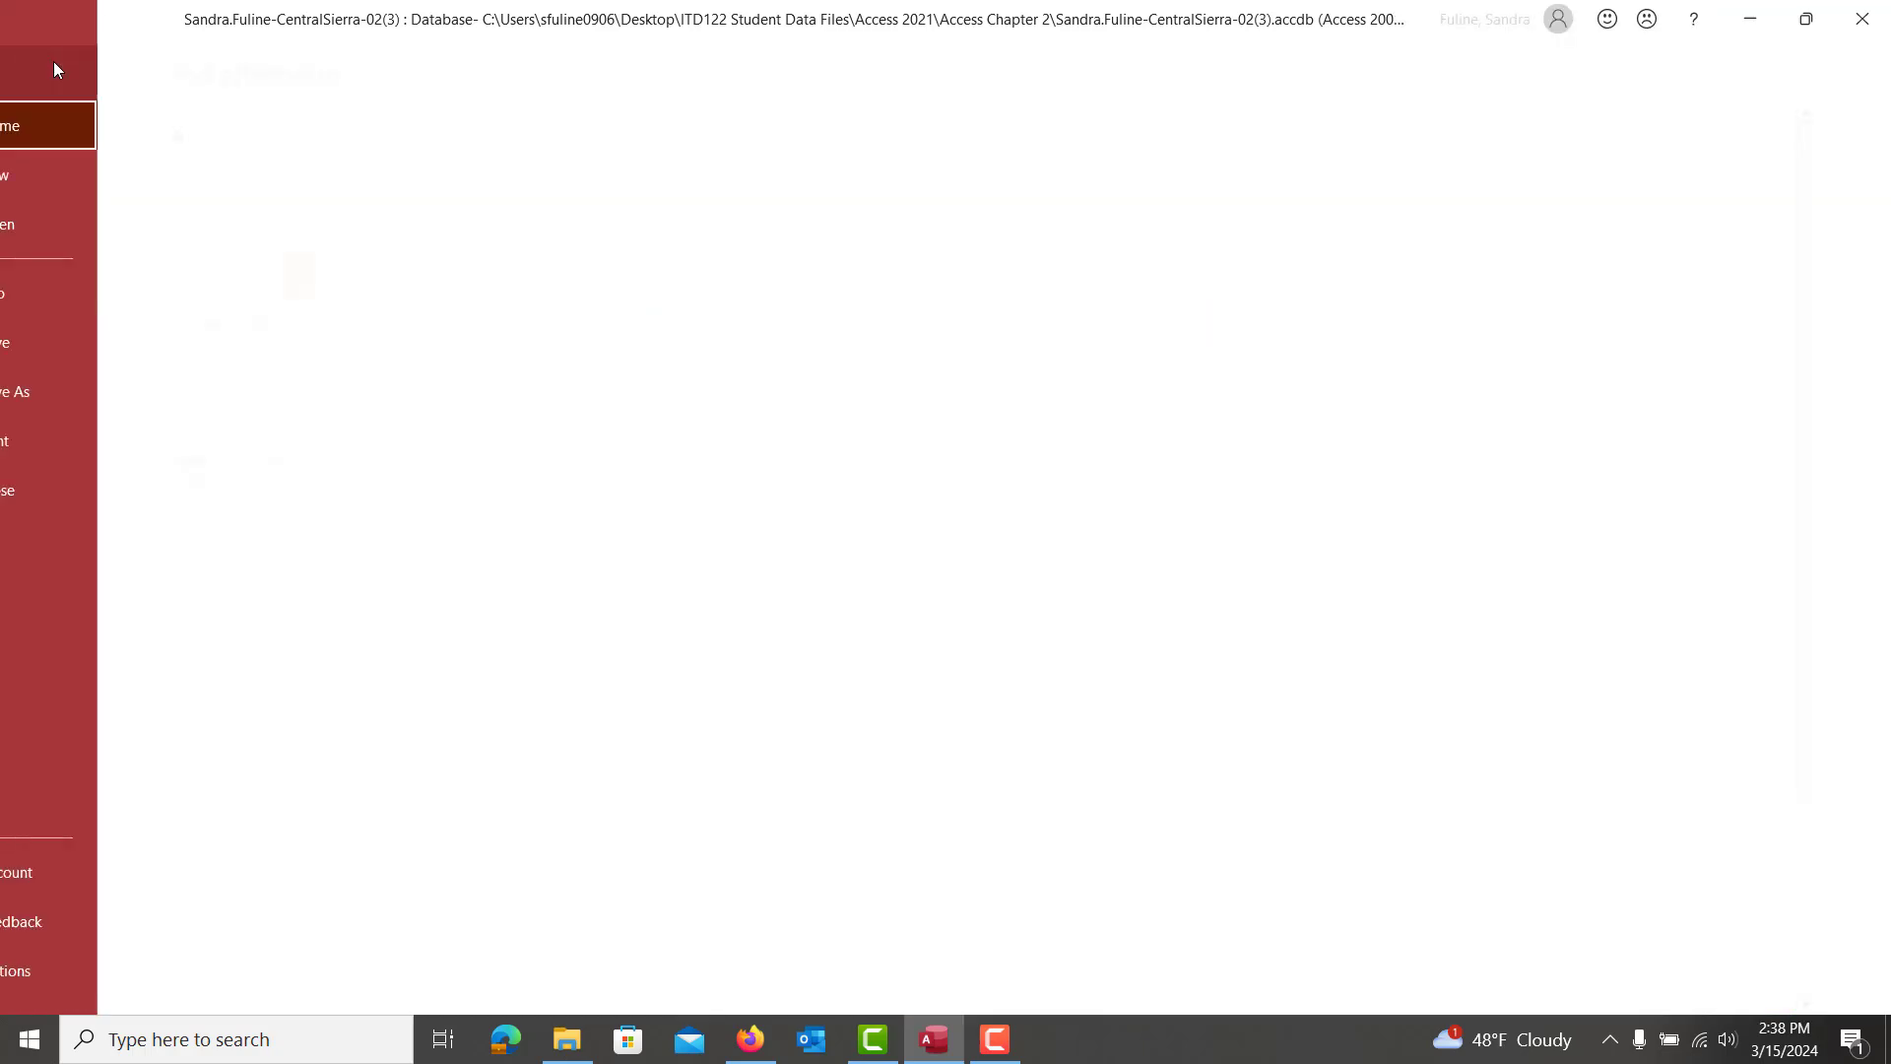
pyautogui.click(67, 440)
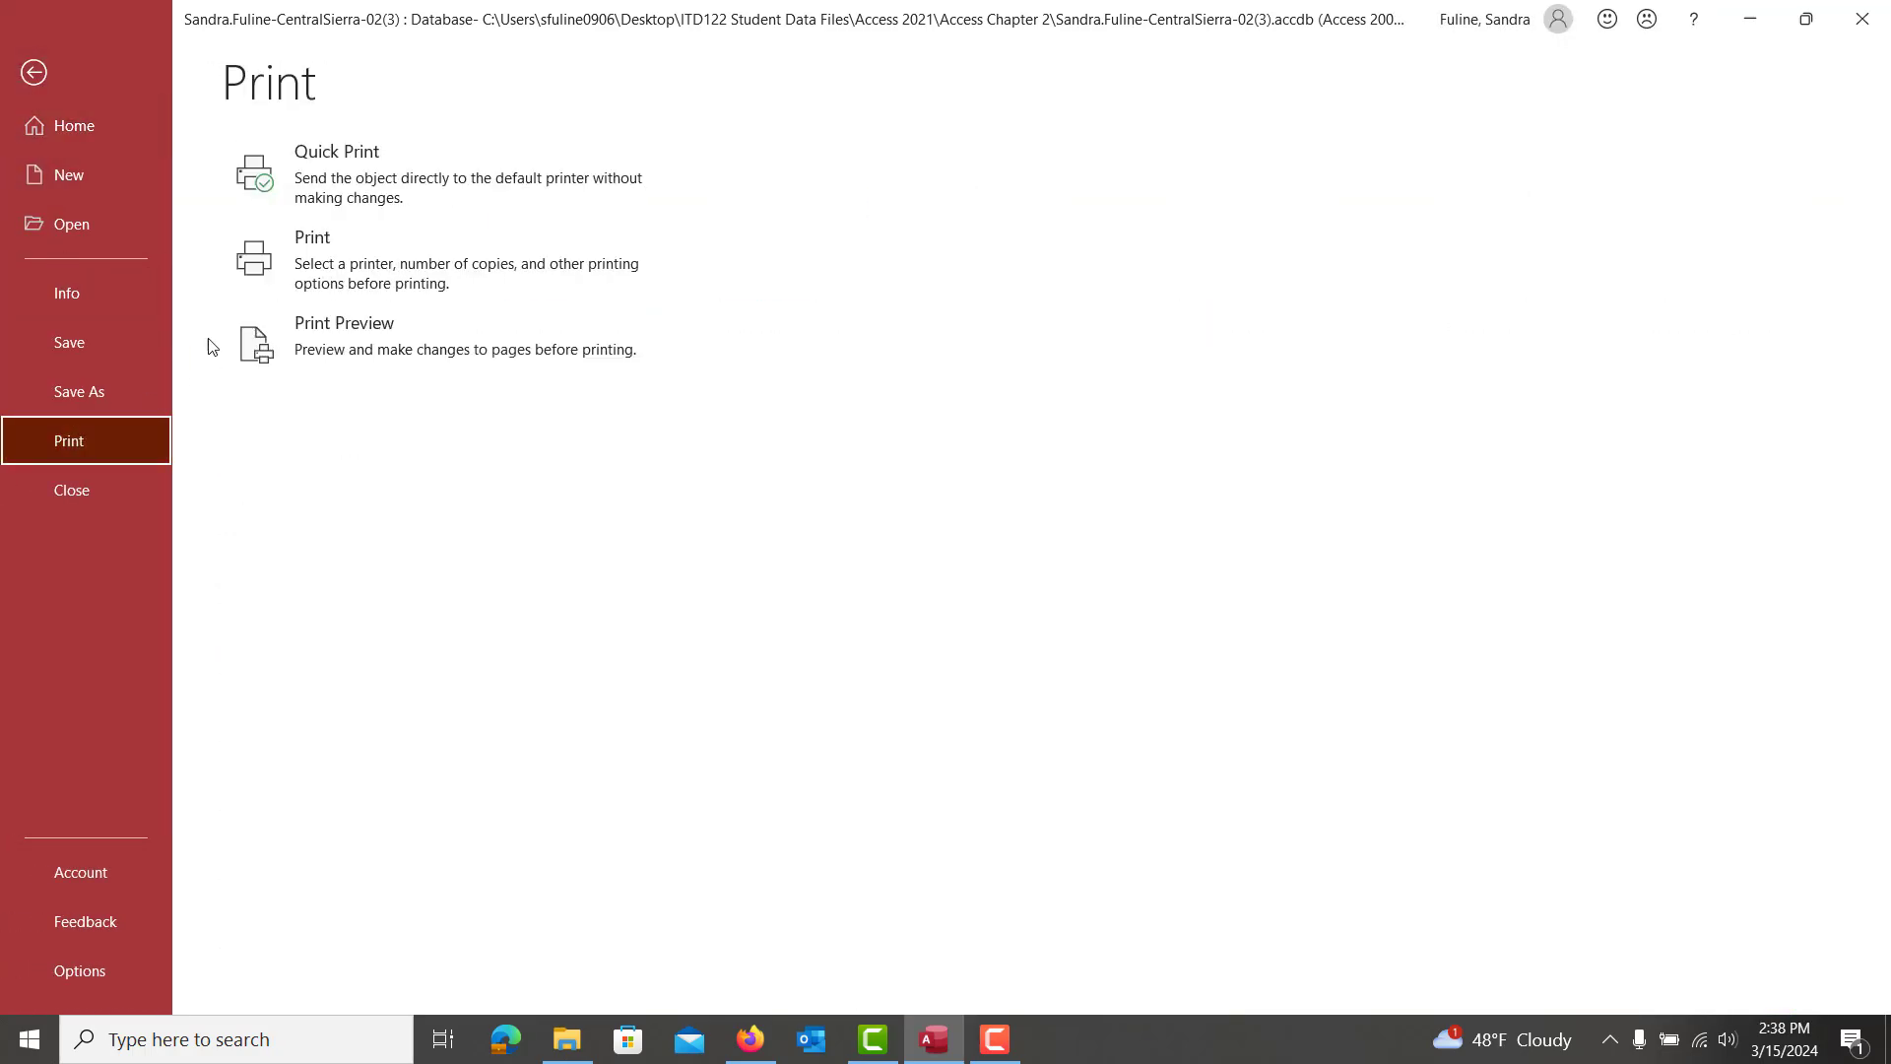
pyautogui.click(272, 343)
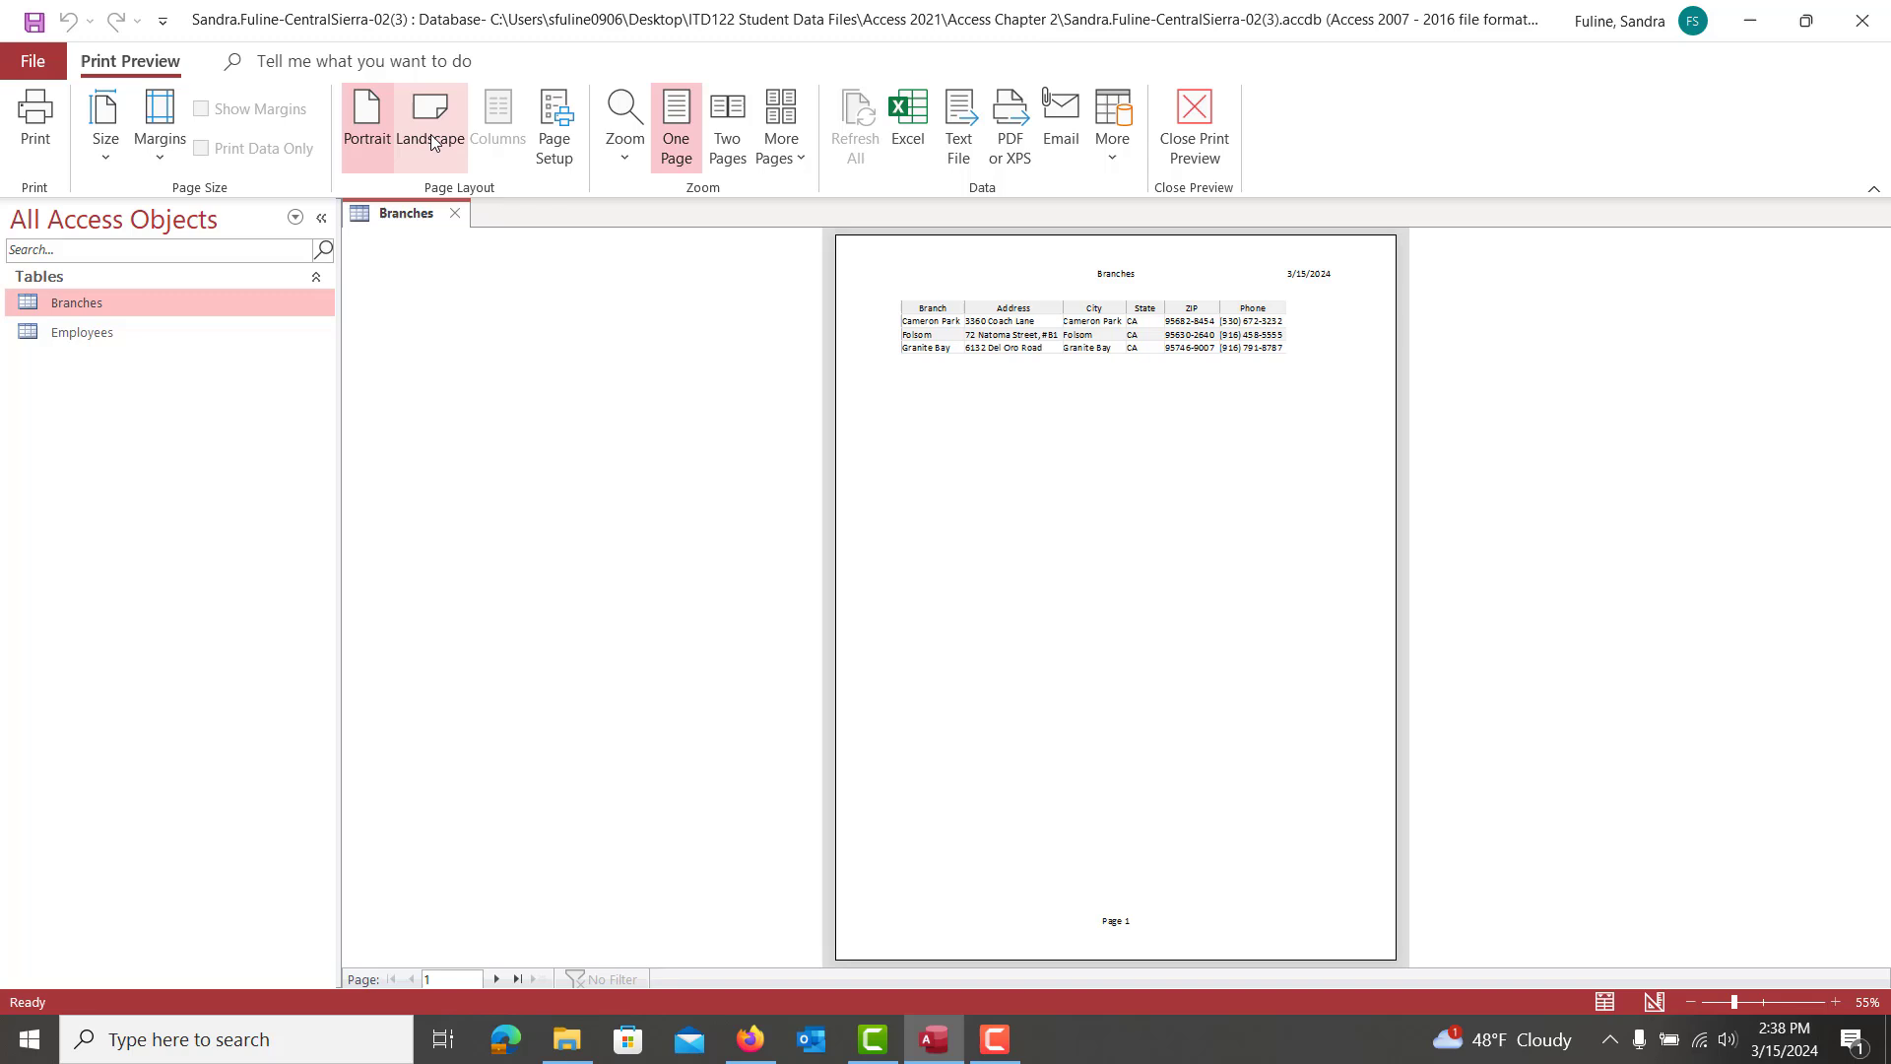
pyautogui.click(431, 128)
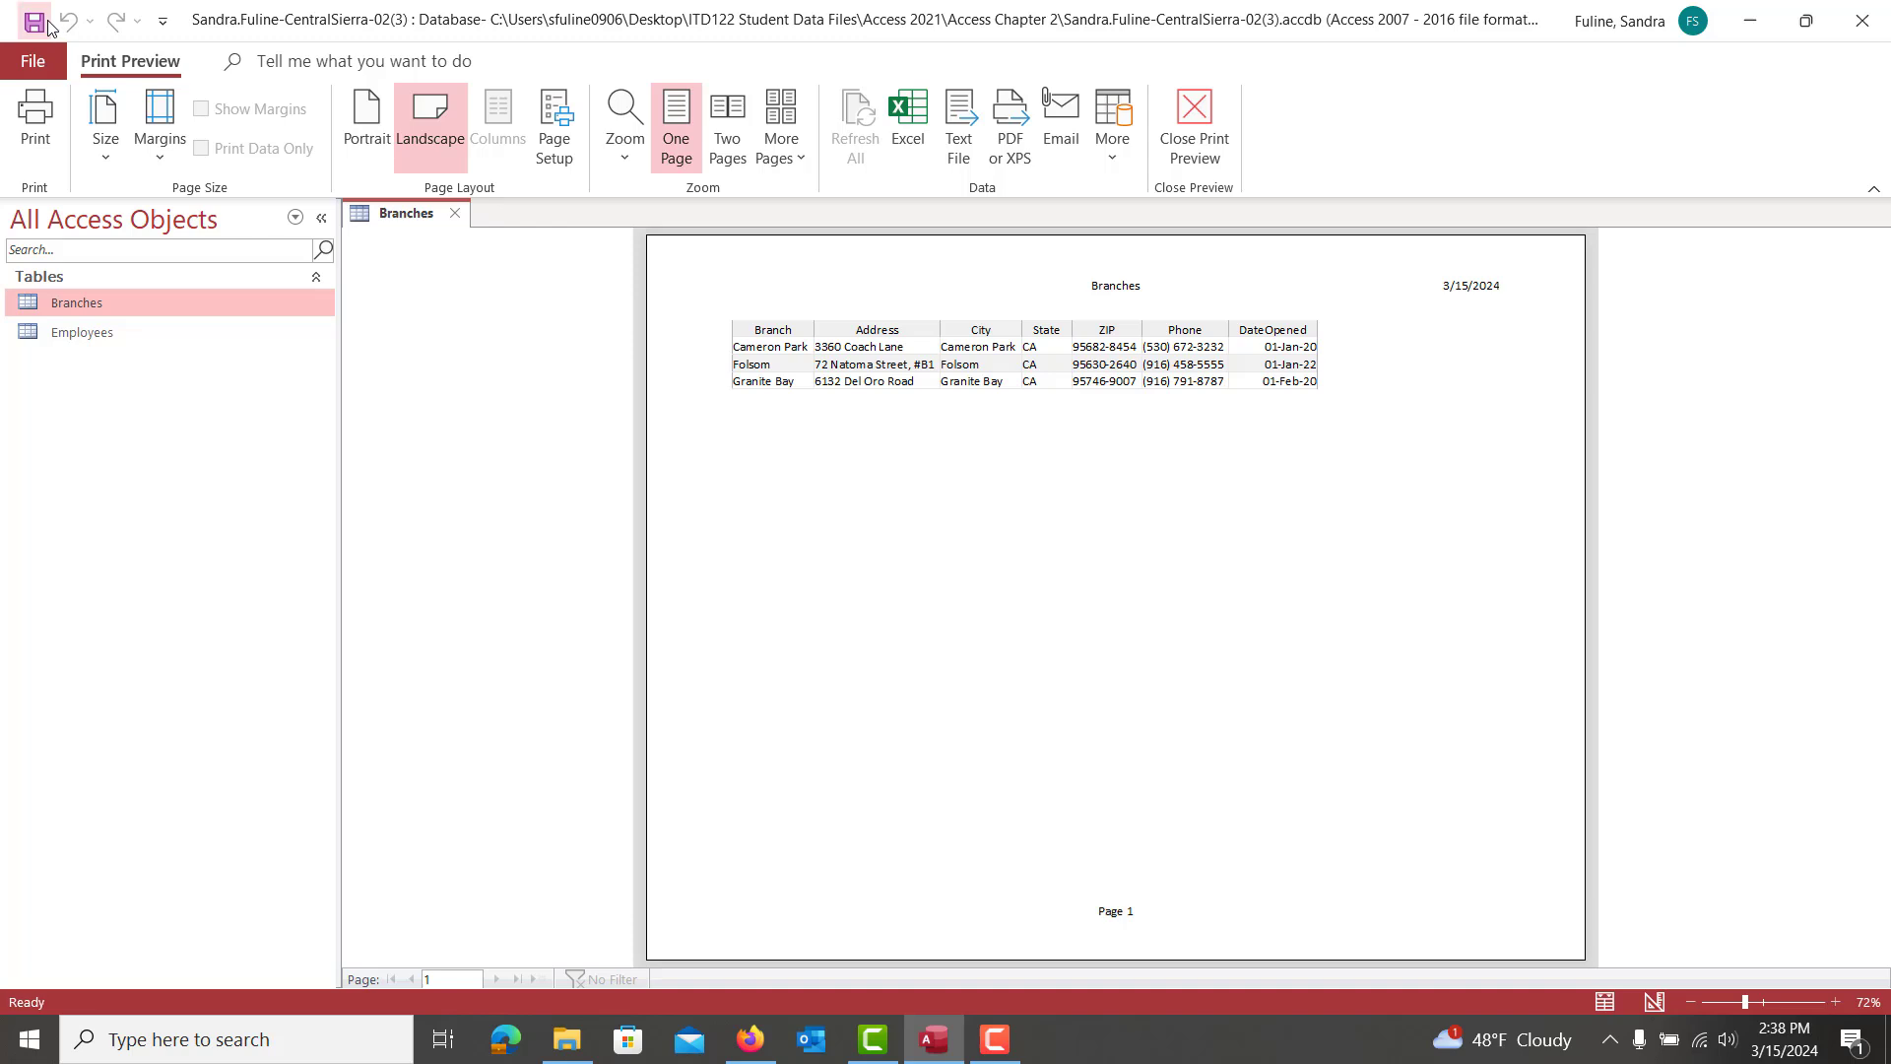
pyautogui.click(456, 216)
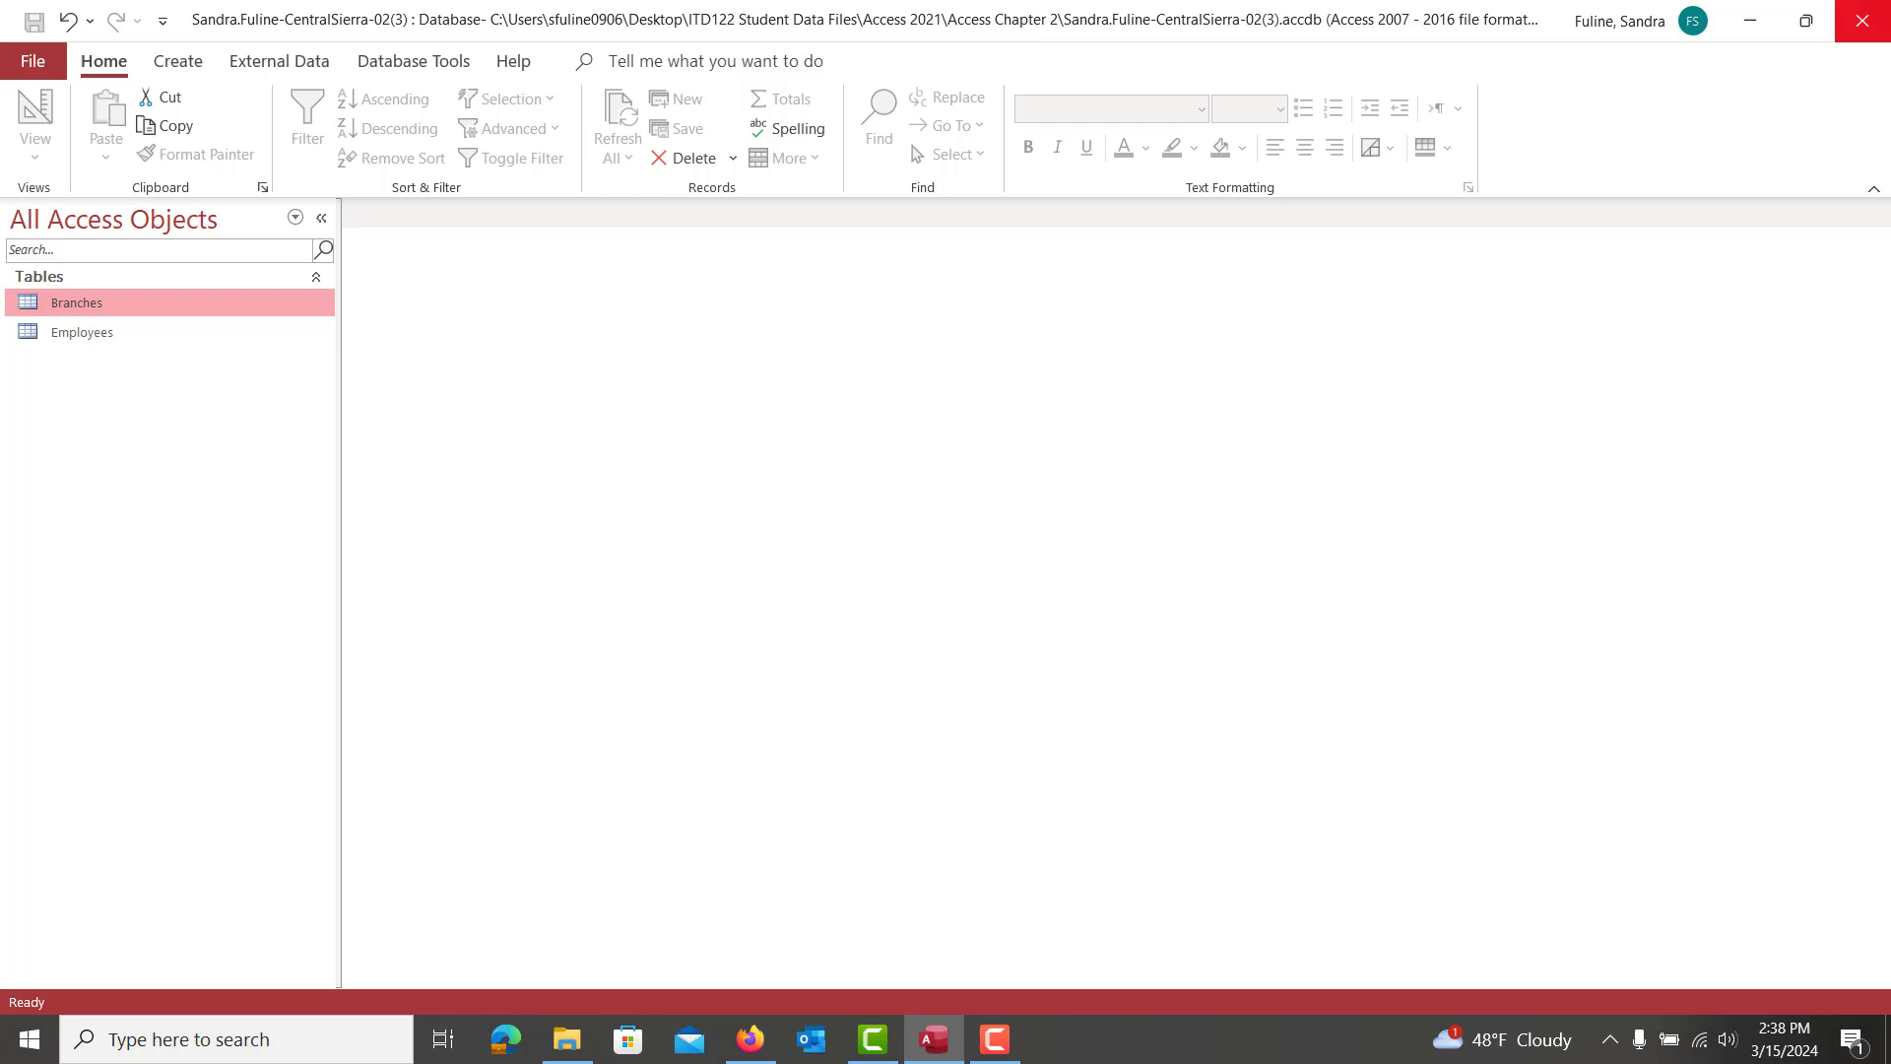
# Close Access and submit CentralSierra-02(3) to SIMnet, which grades it 97.06% (33/34)
pyautogui.click(1881, 14)
pyautogui.scroll(15, 1540, 320)
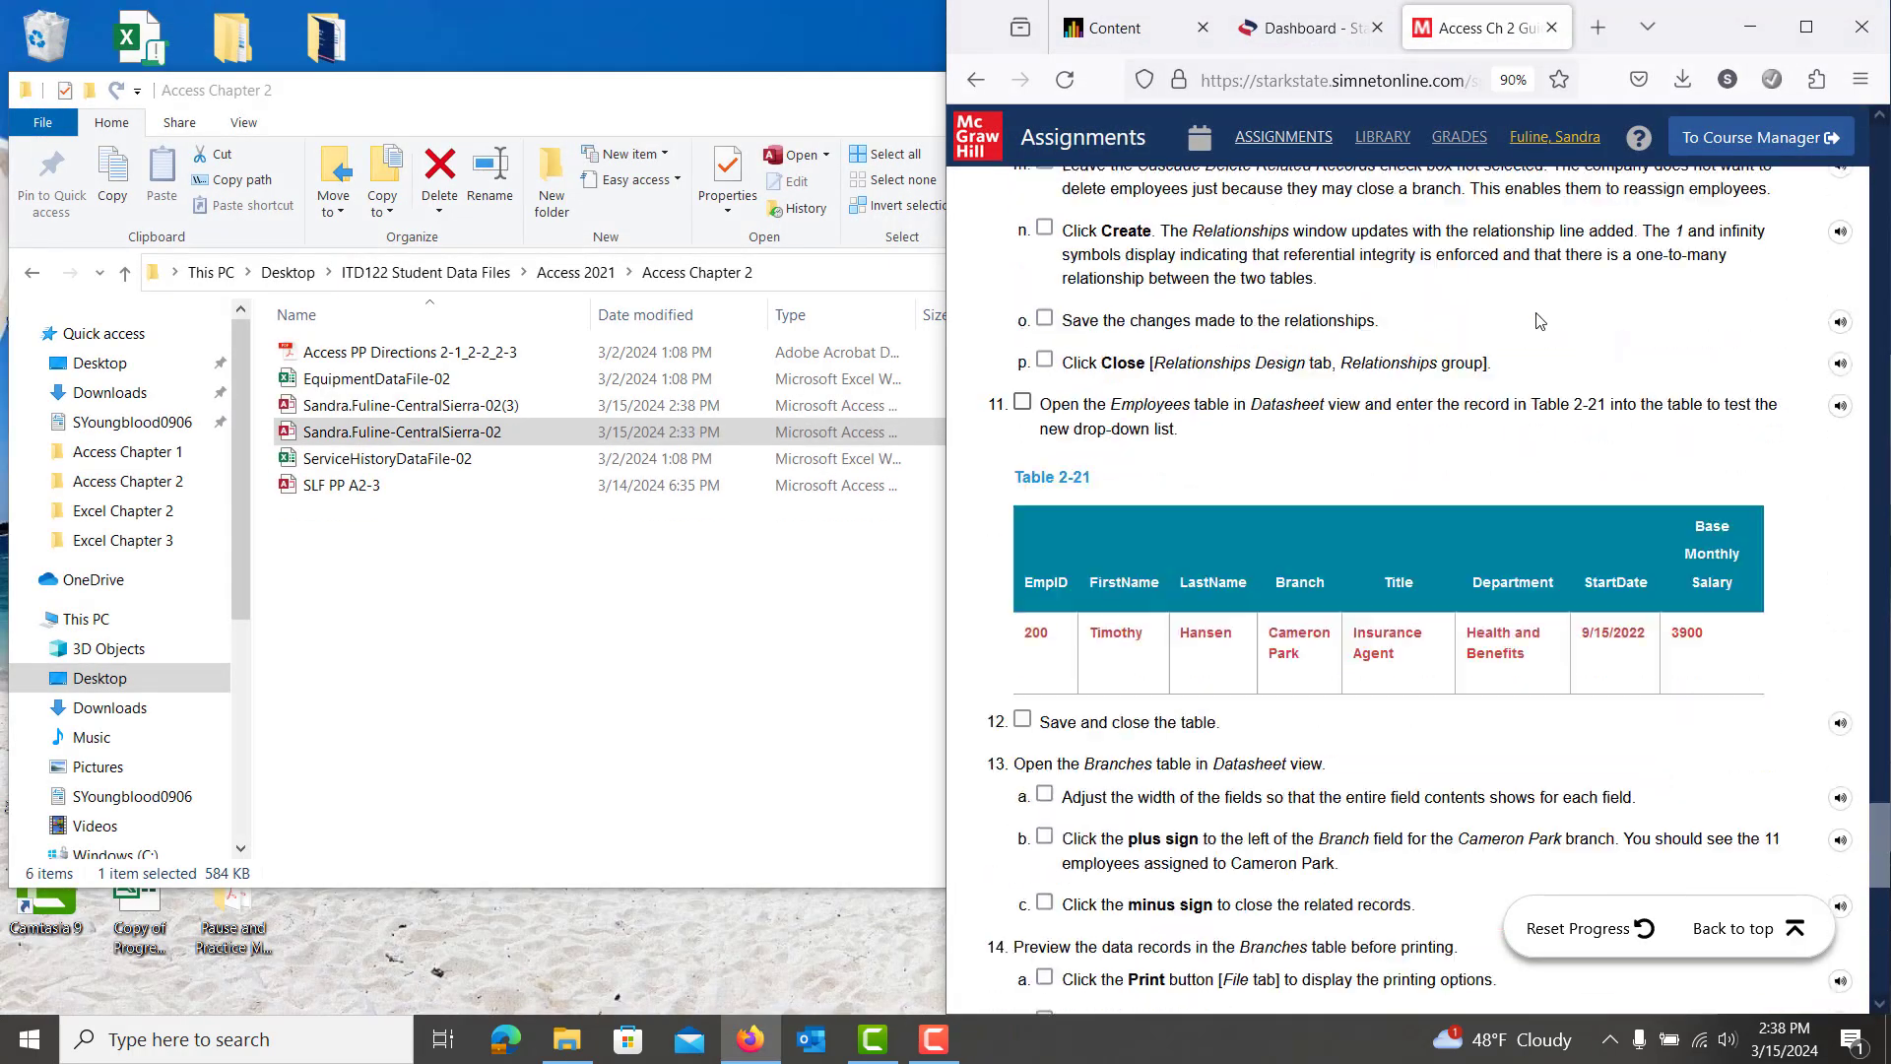
pyautogui.scroll(15, 1539, 320)
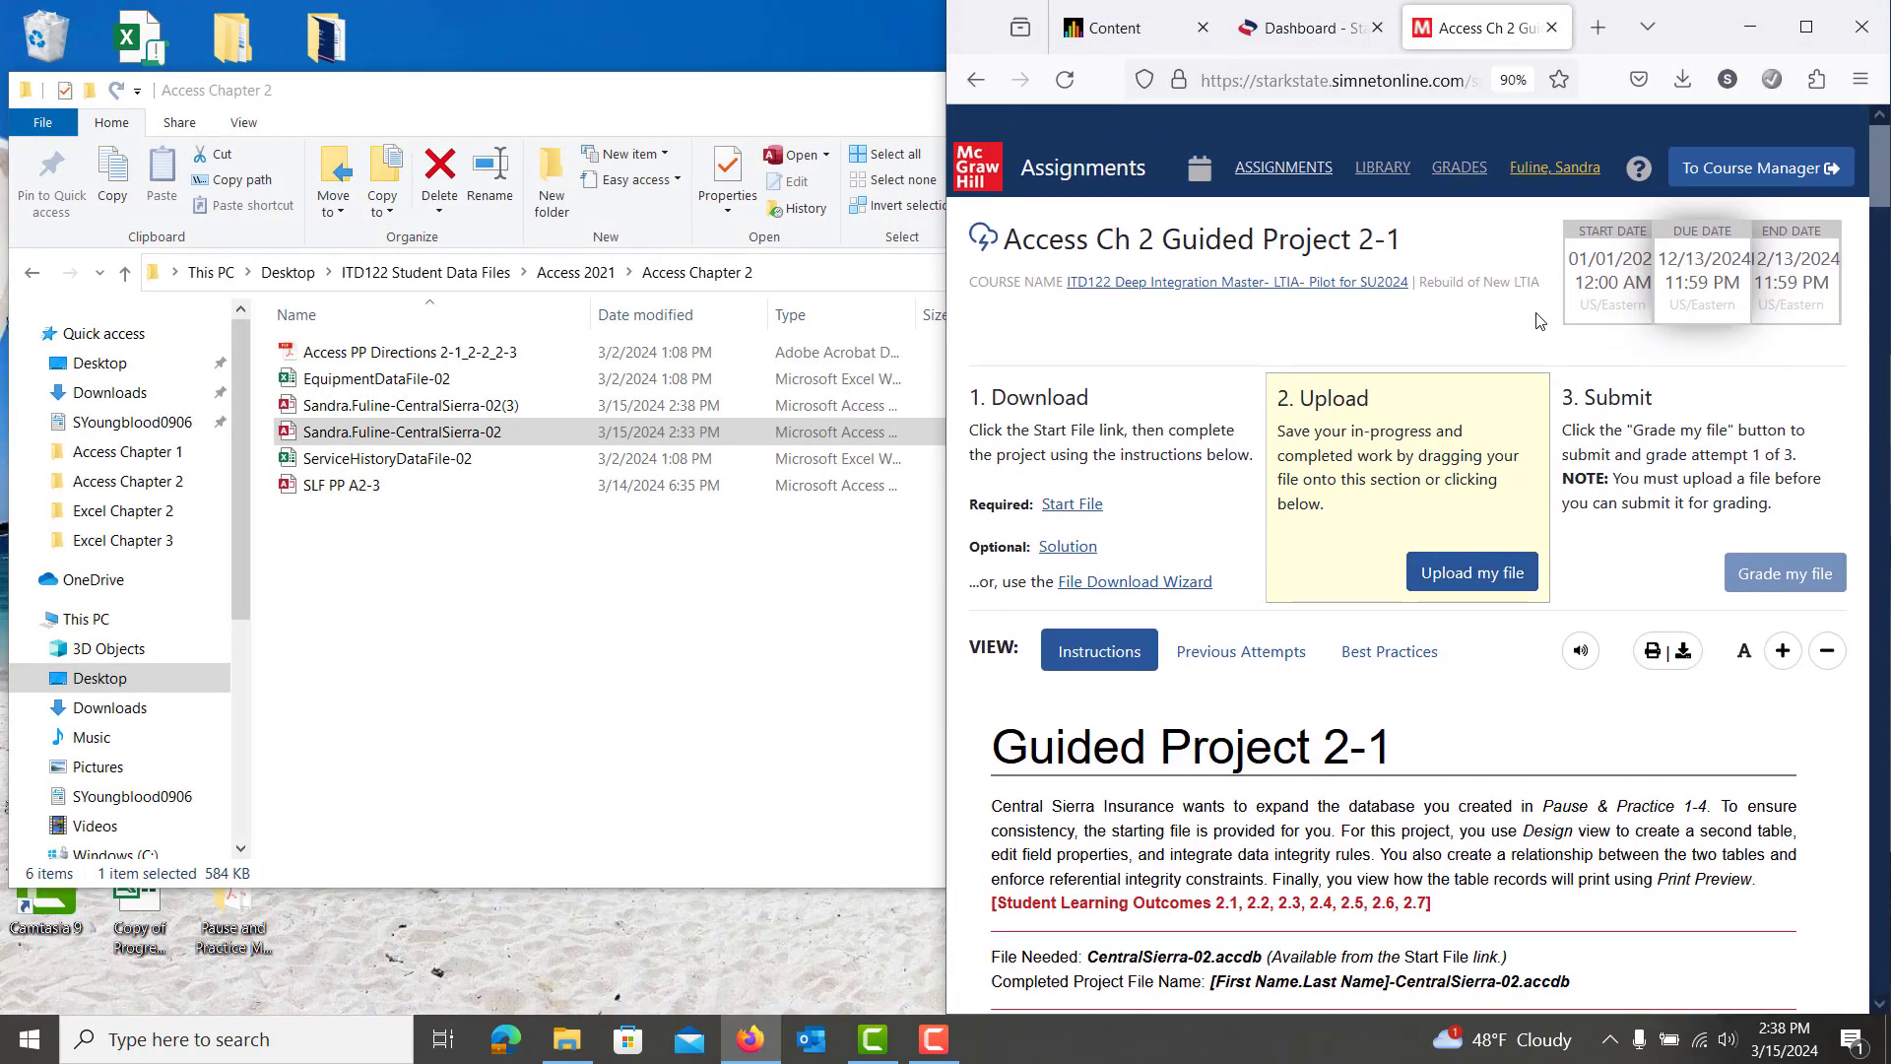
pyautogui.click(1472, 541)
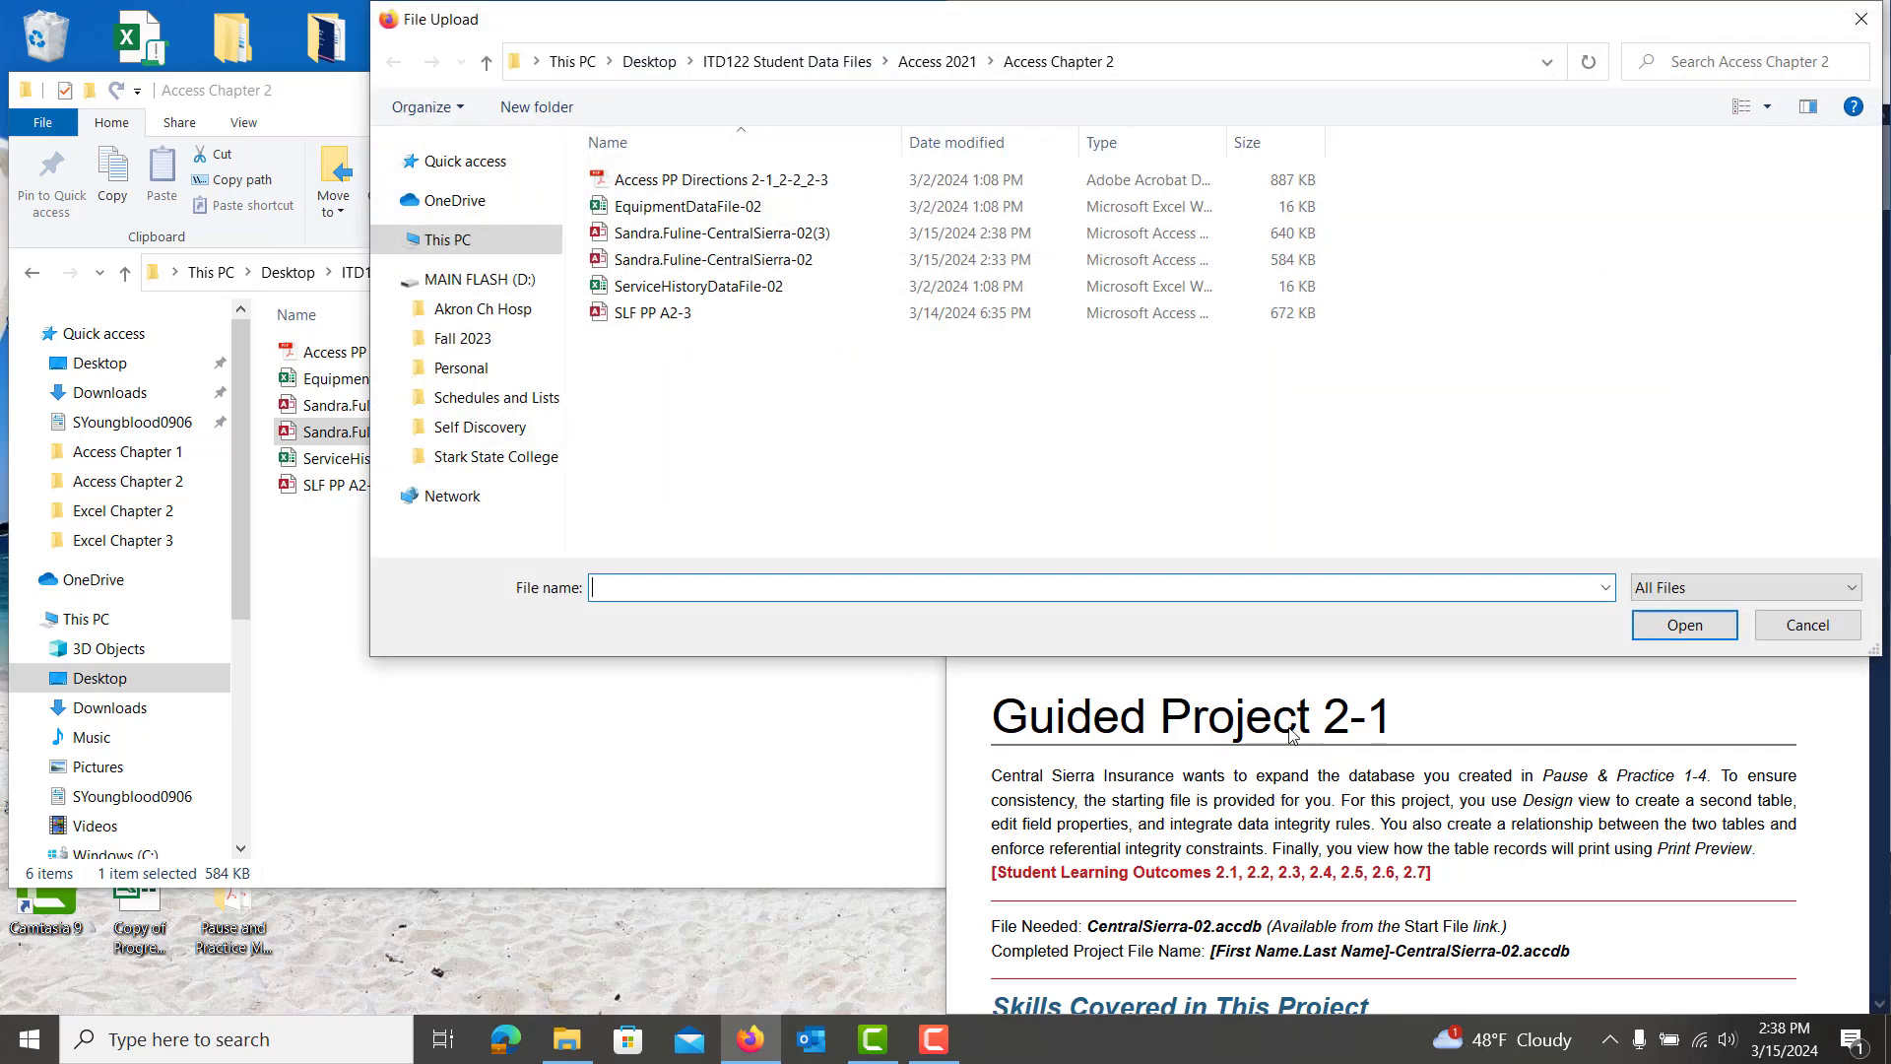
pyautogui.doubleClick(749, 233)
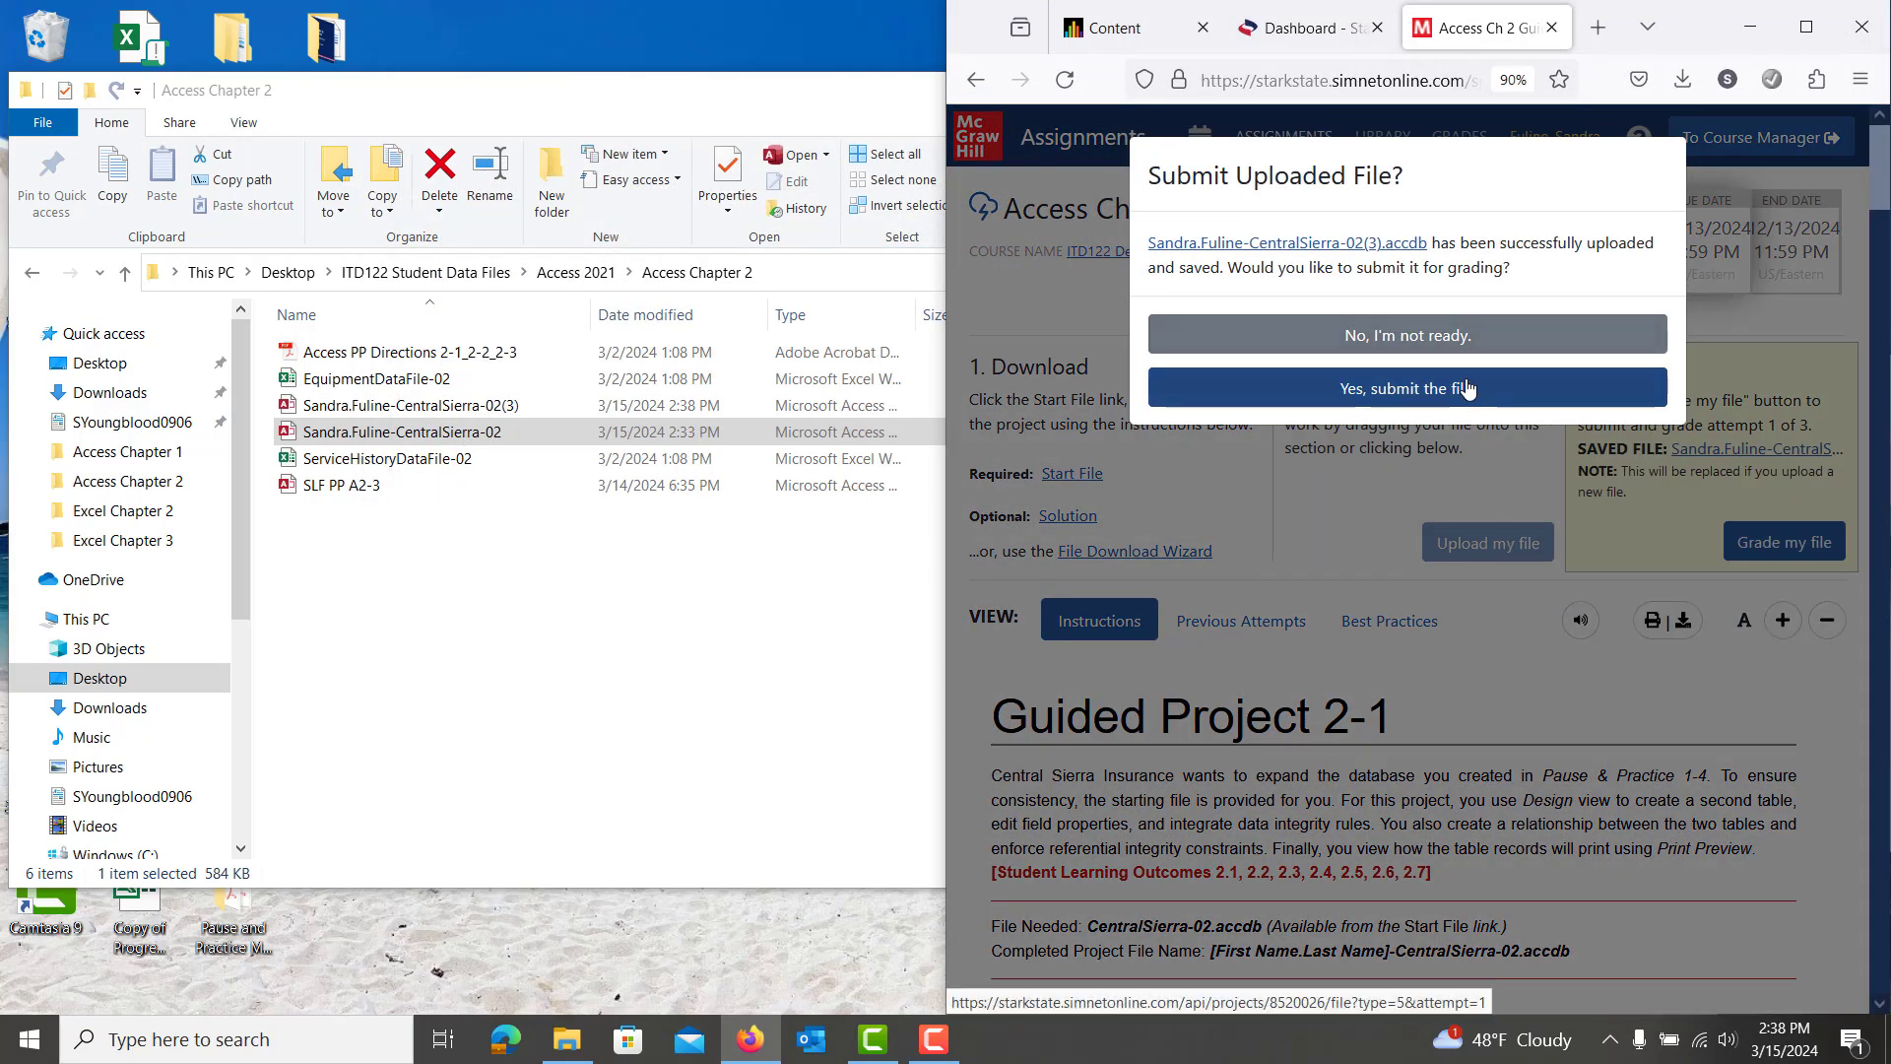
pyautogui.click(1466, 387)
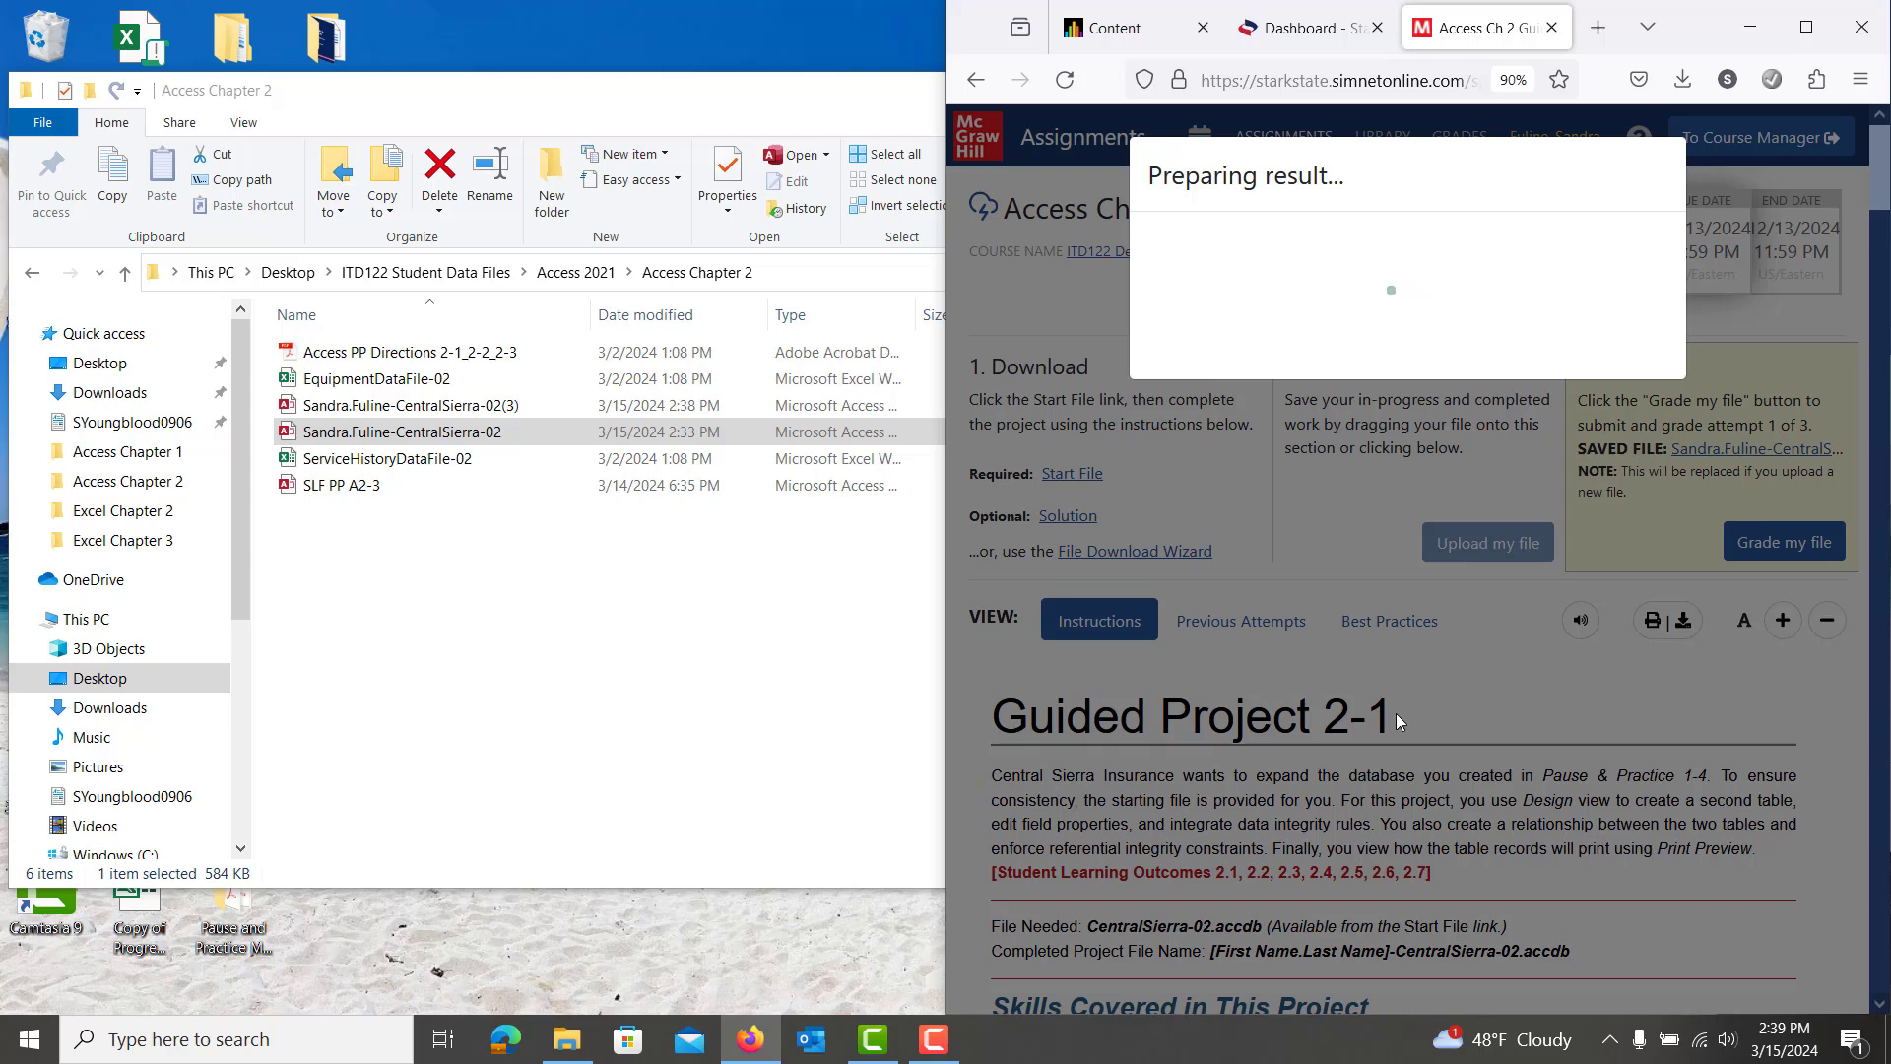
pyautogui.moveTo(873, 1052)
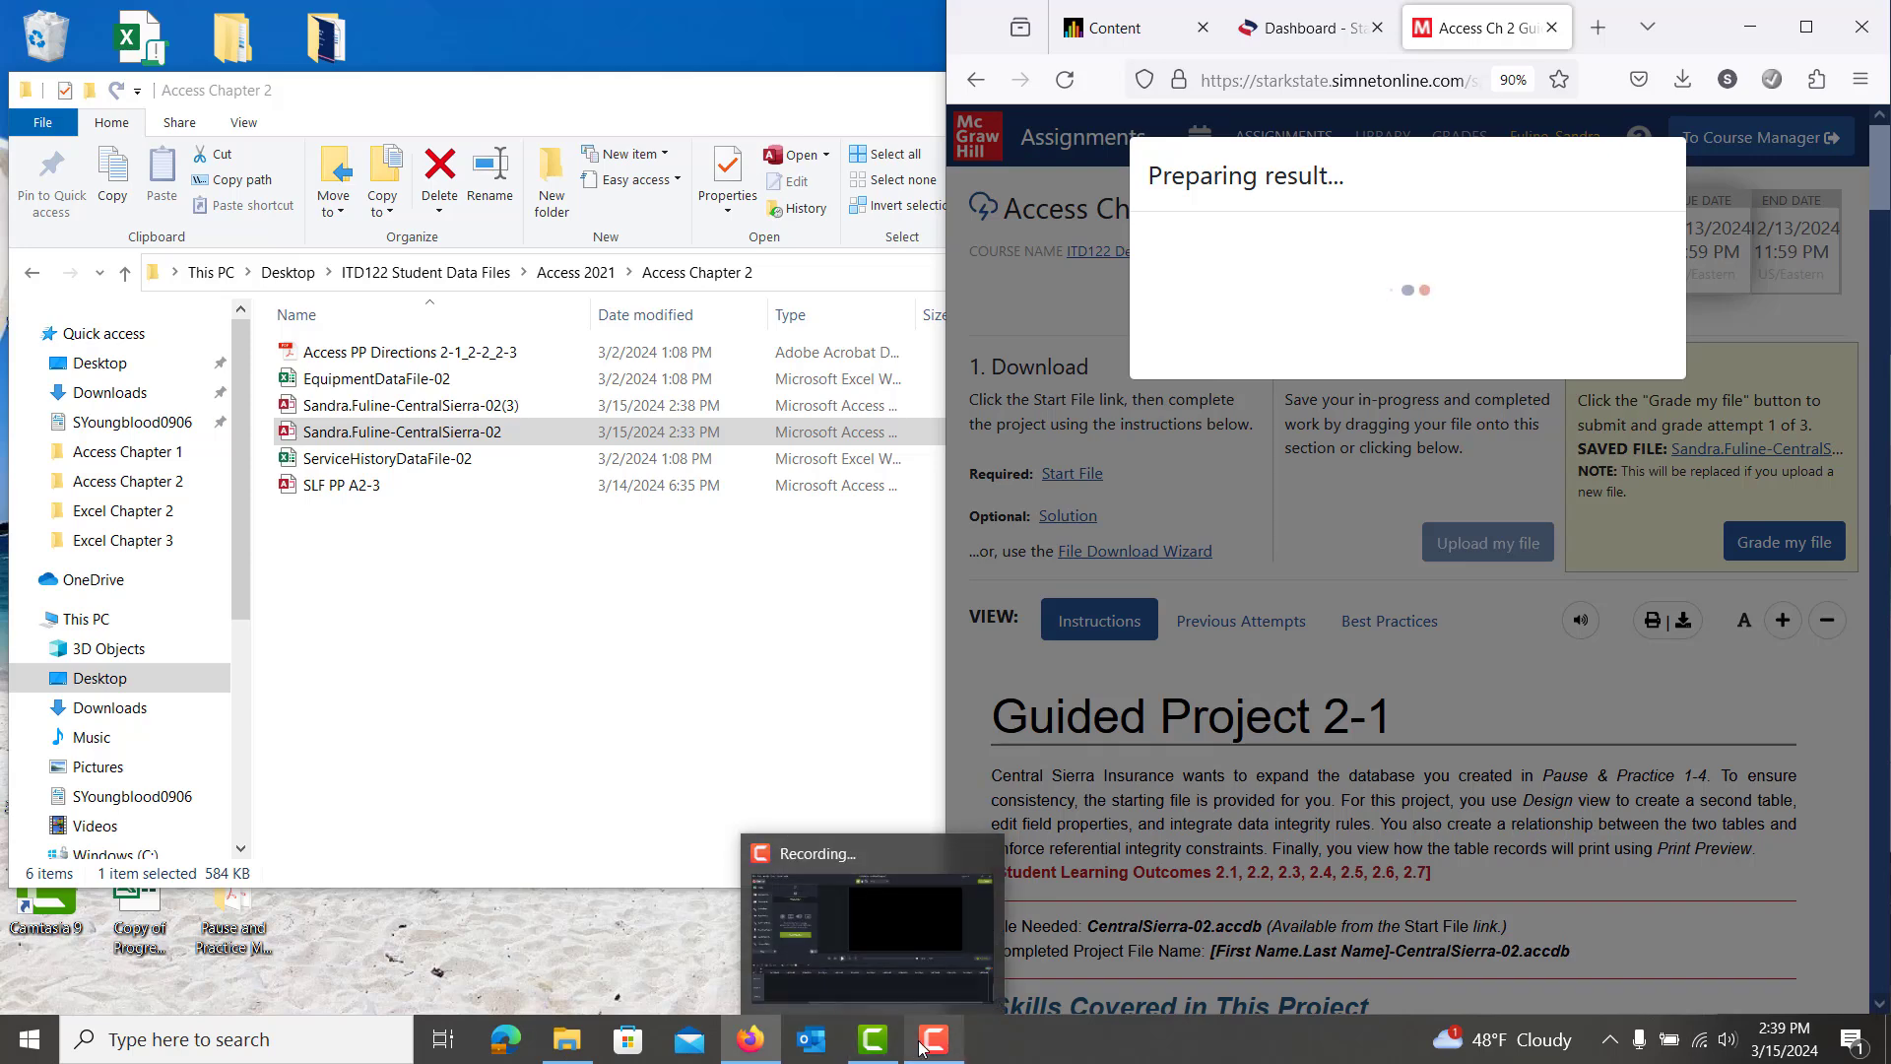
pyautogui.click(886, 877)
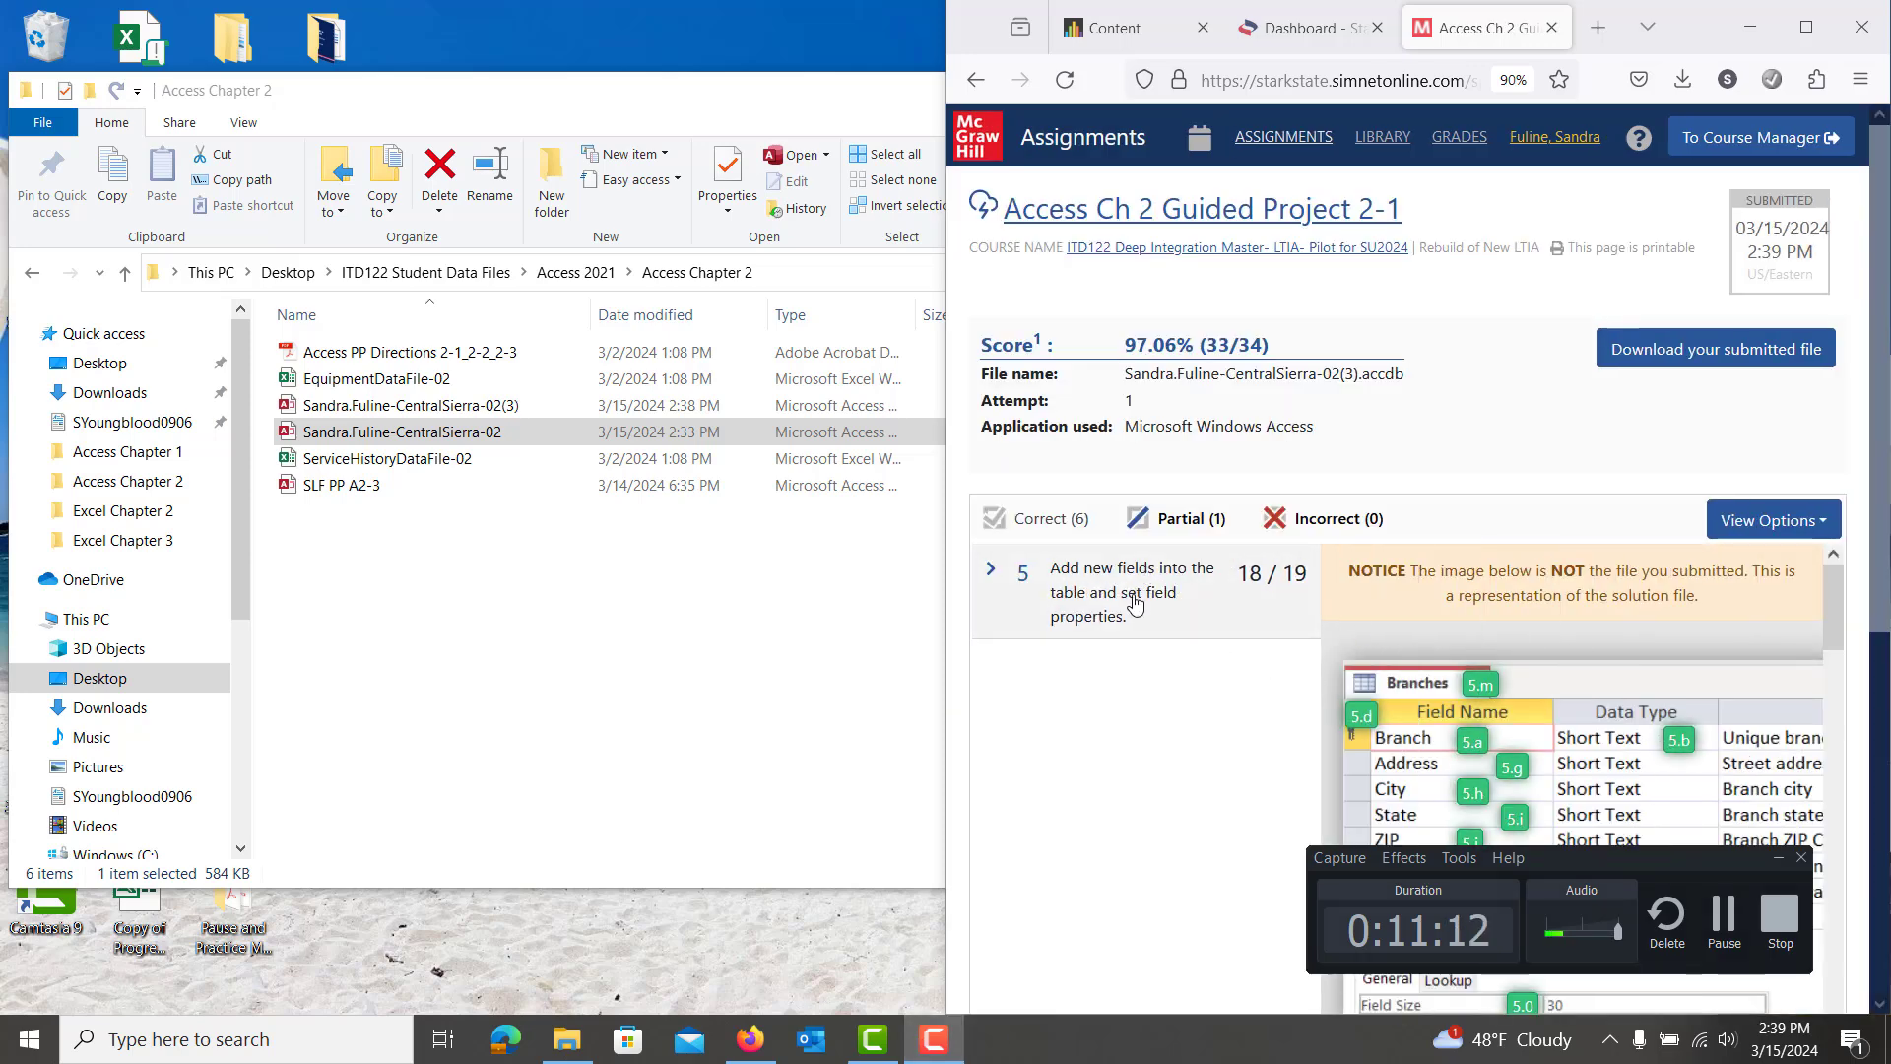
# Expand step 5's feedback to find the lost point: the Branches ZIP field is not required
pyautogui.click(1134, 601)
pyautogui.scroll(-5, 1438, 463)
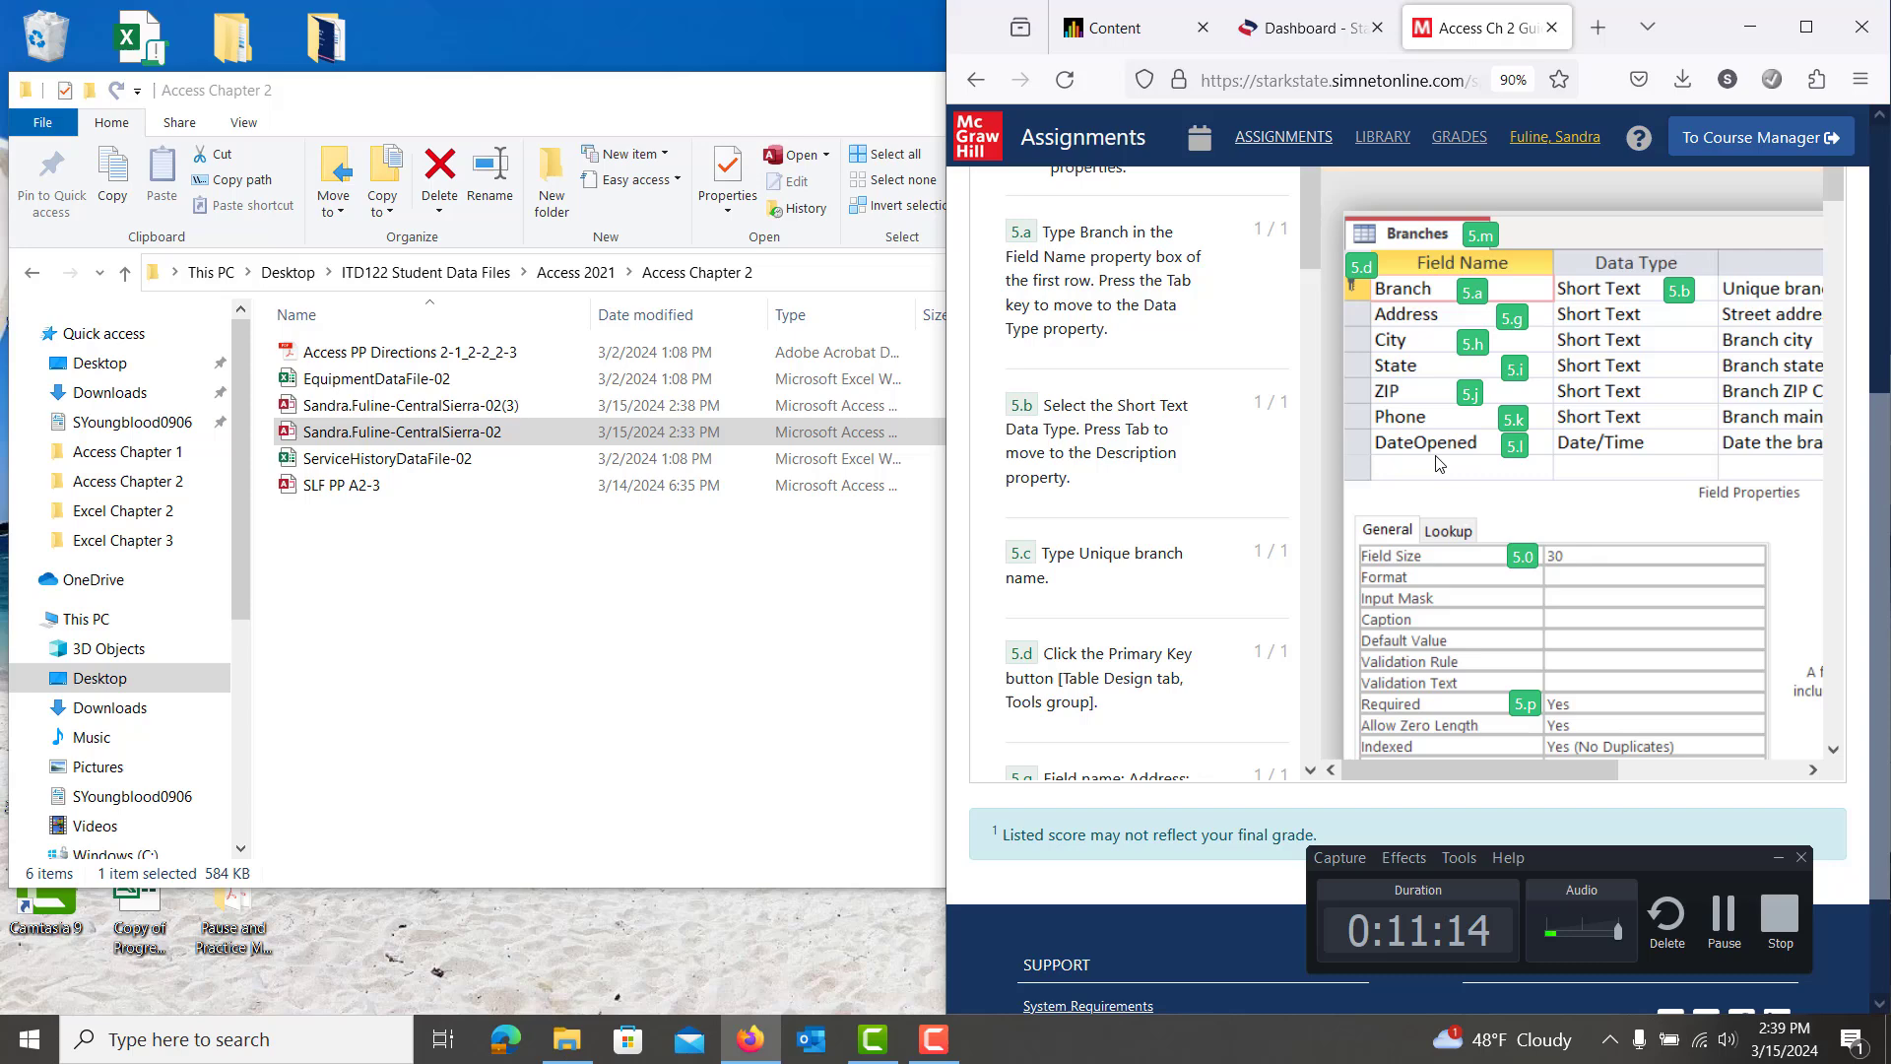
pyautogui.scroll(-10, 1157, 530)
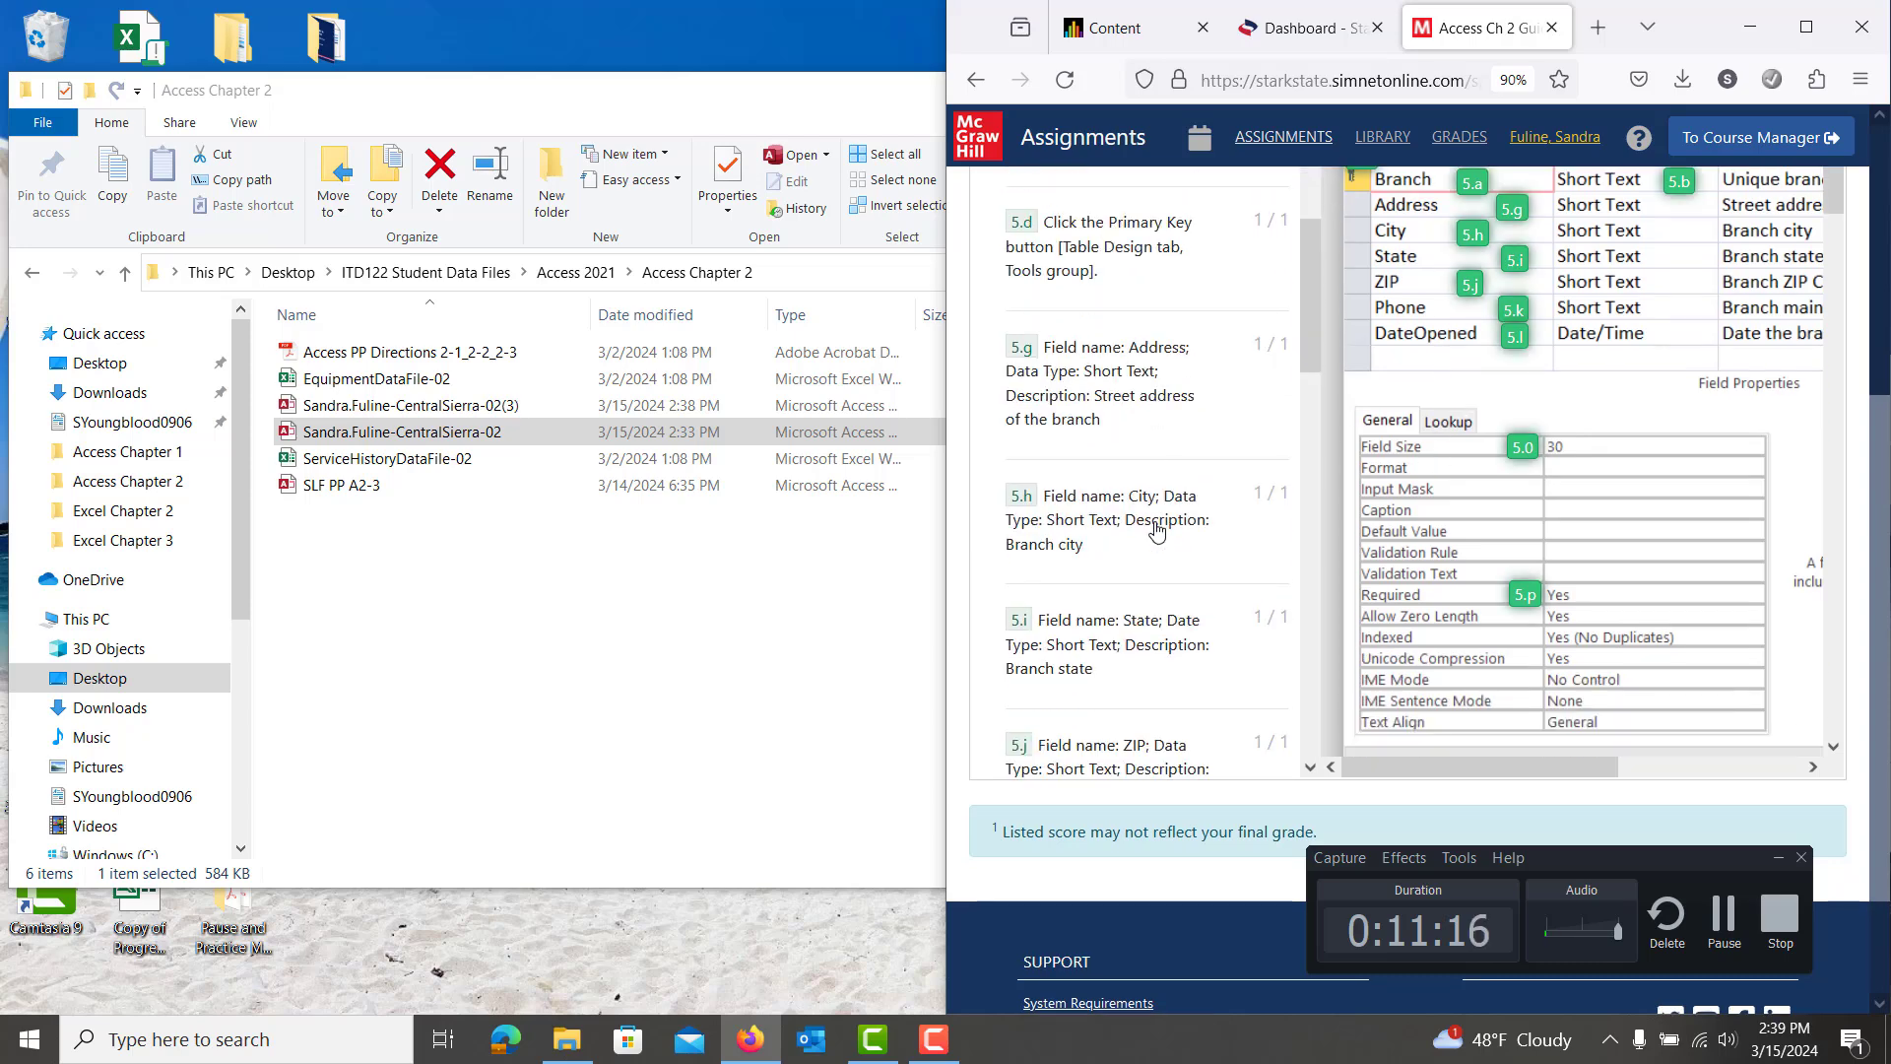
pyautogui.scroll(-8, 1158, 531)
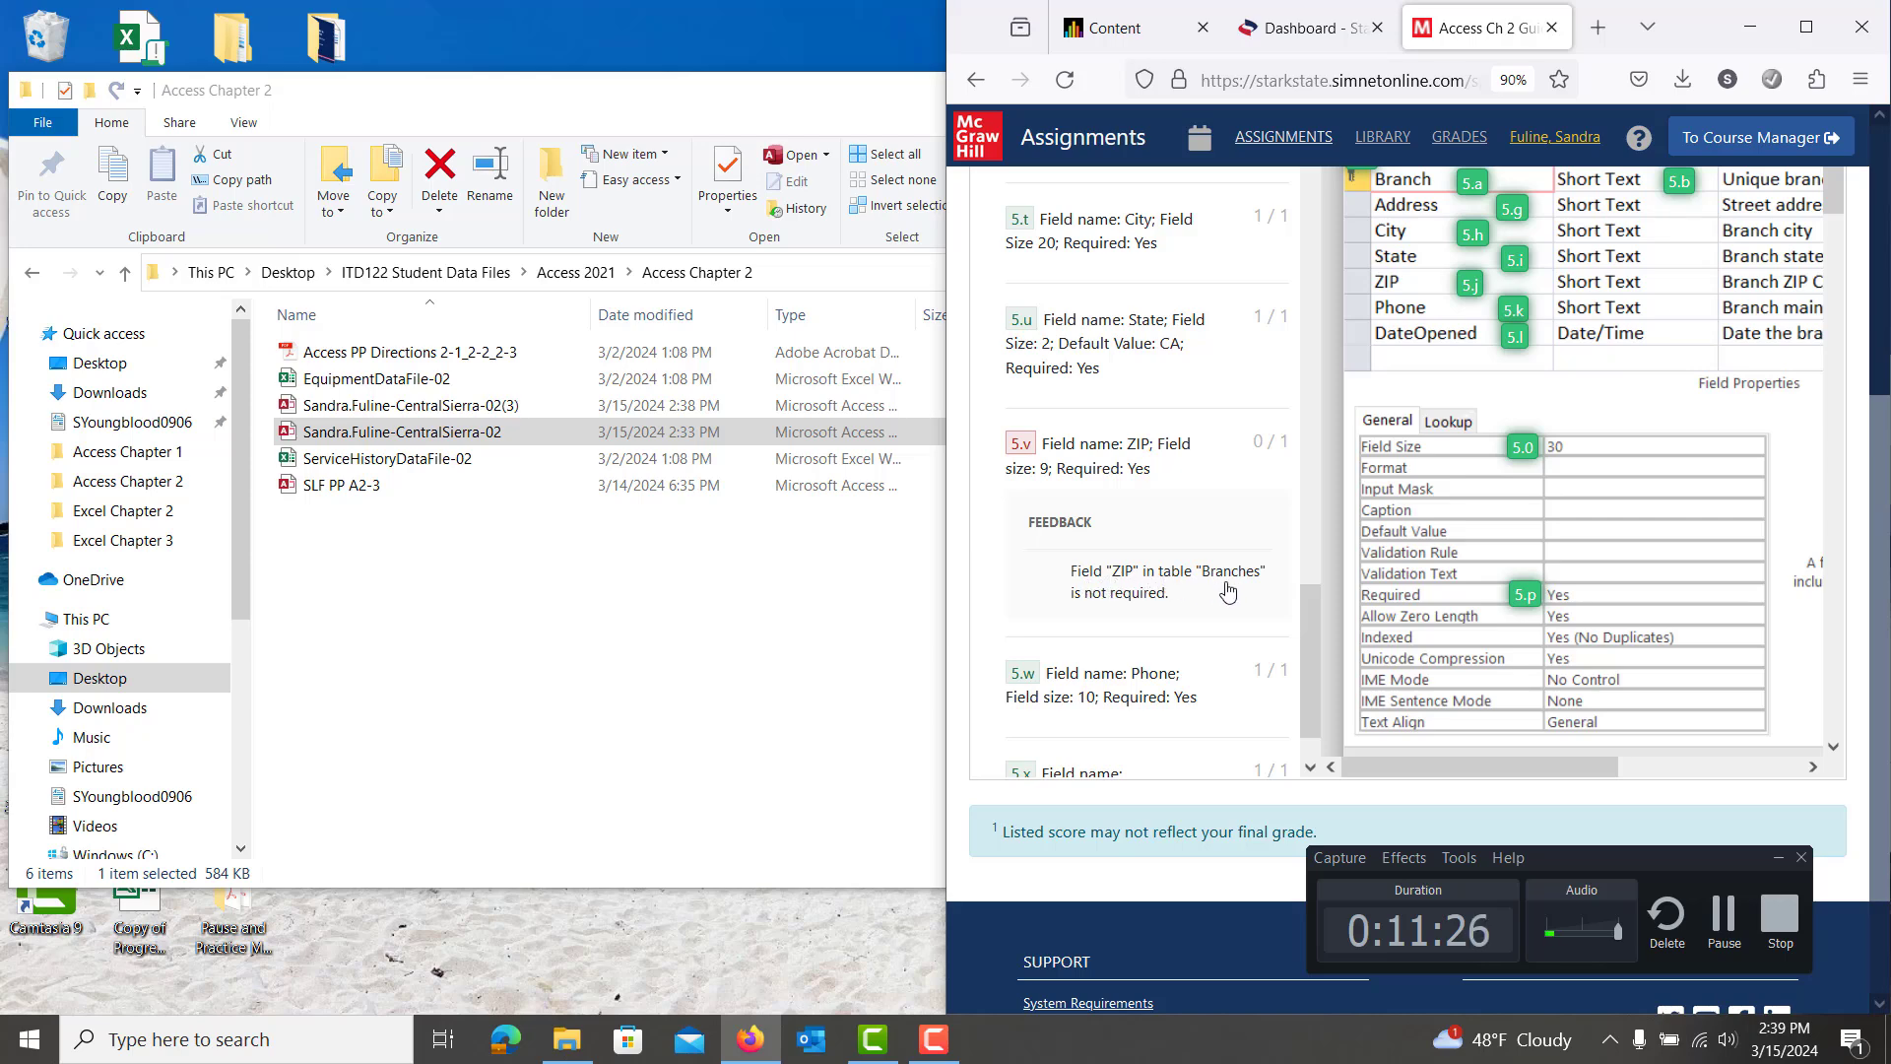
pyautogui.click(904, 610)
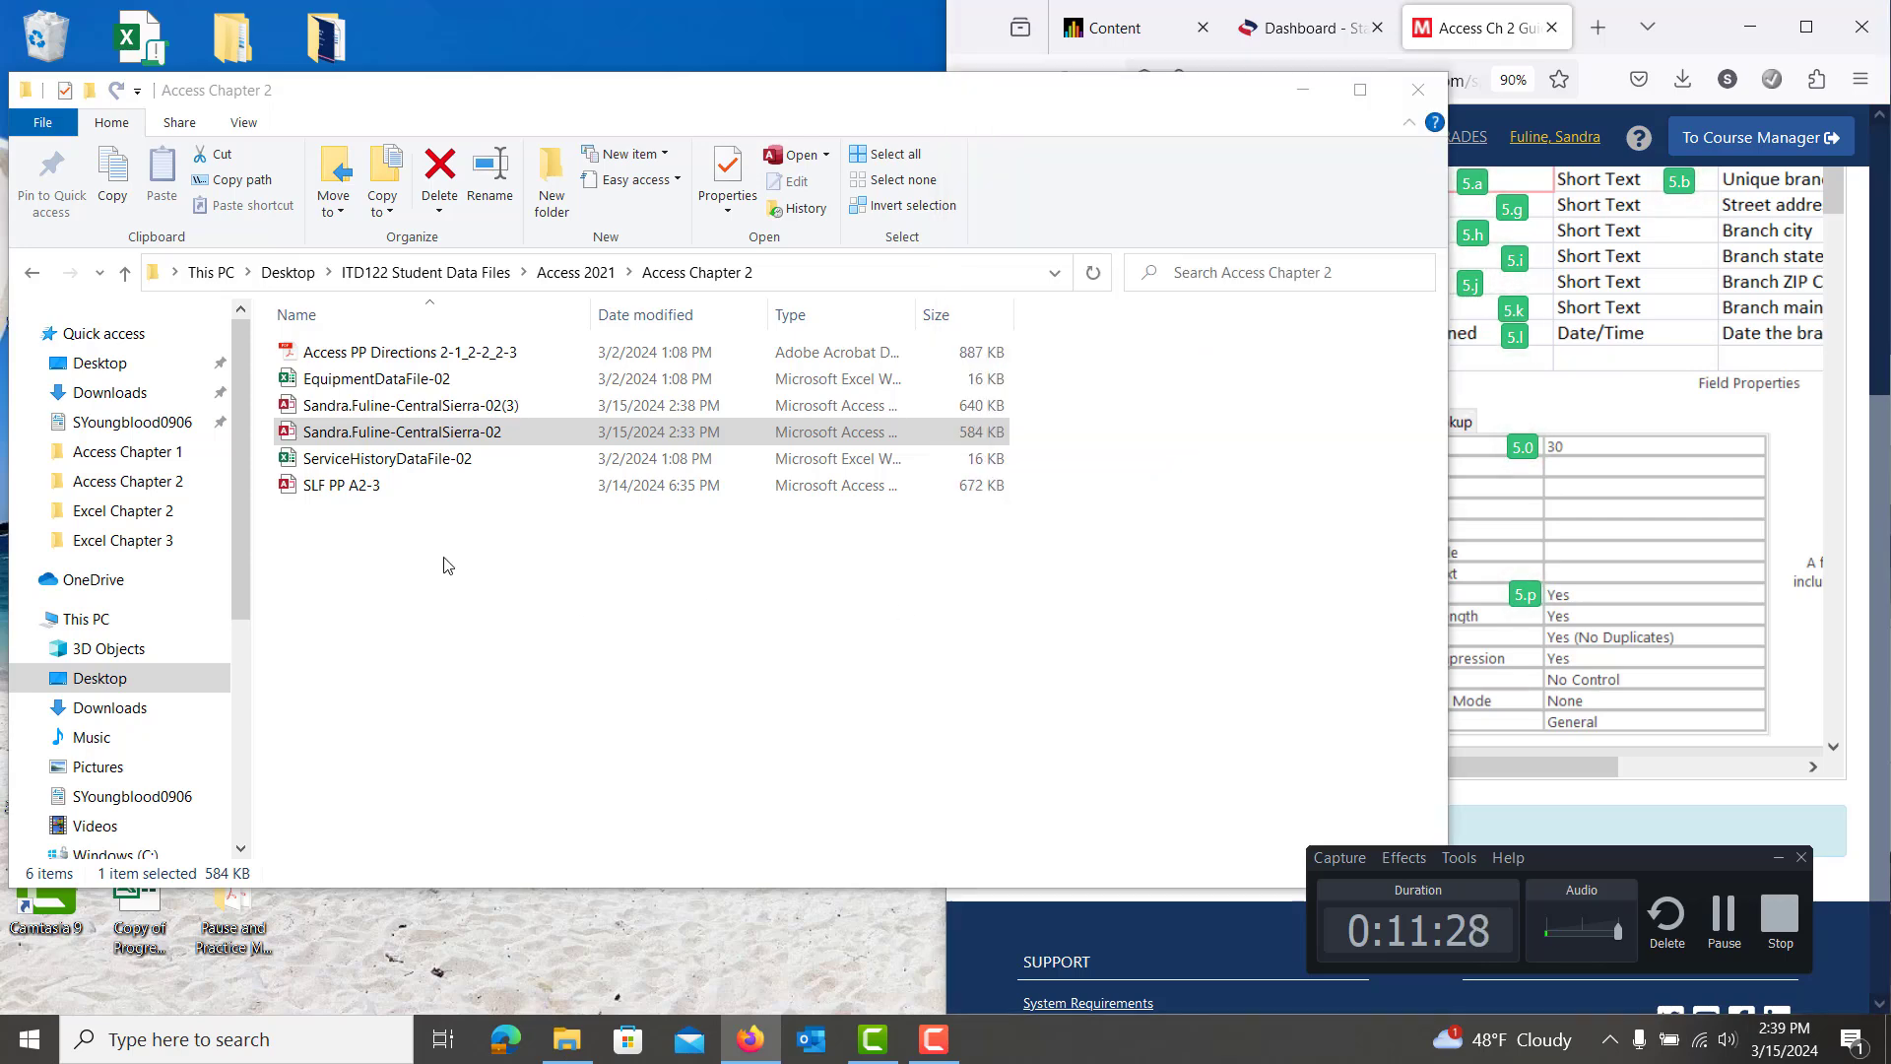
# Open the CentralSierra-02(3) database and show the Branches table in Design view
pyautogui.click(470, 413)
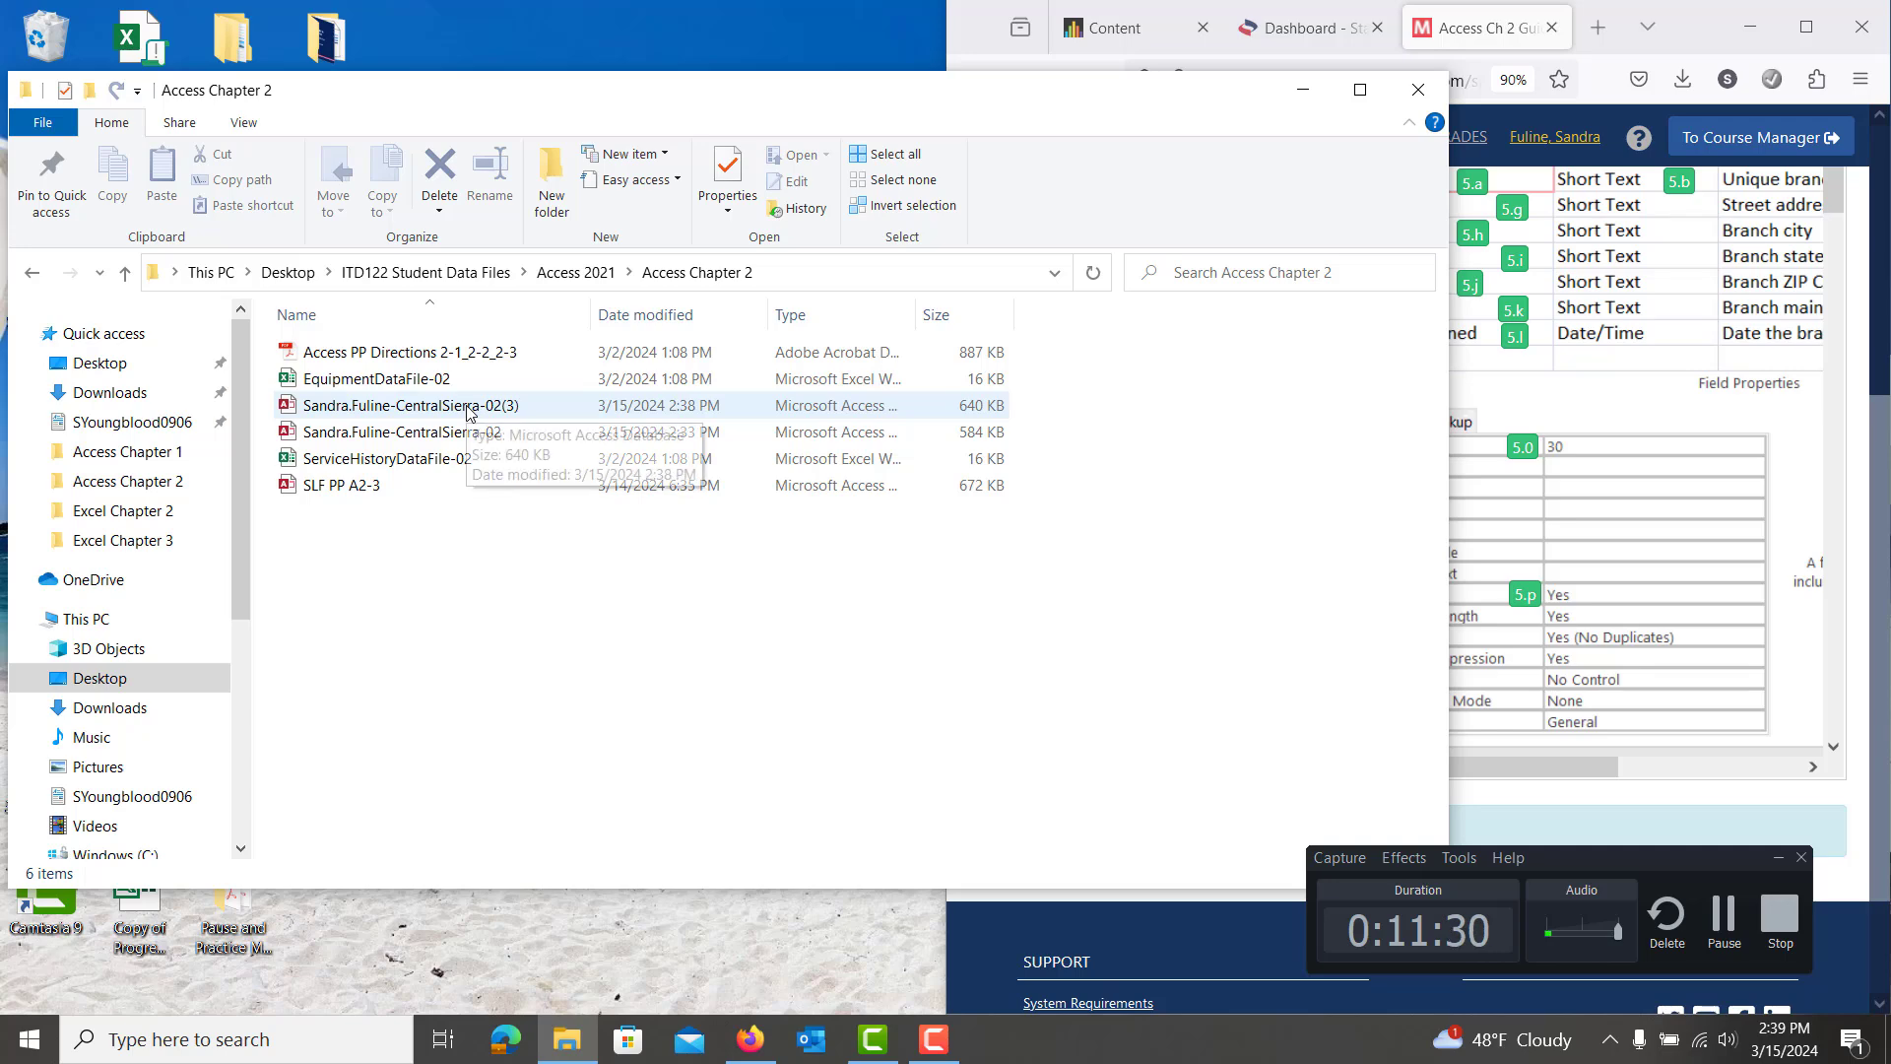
pyautogui.doubleClick(469, 412)
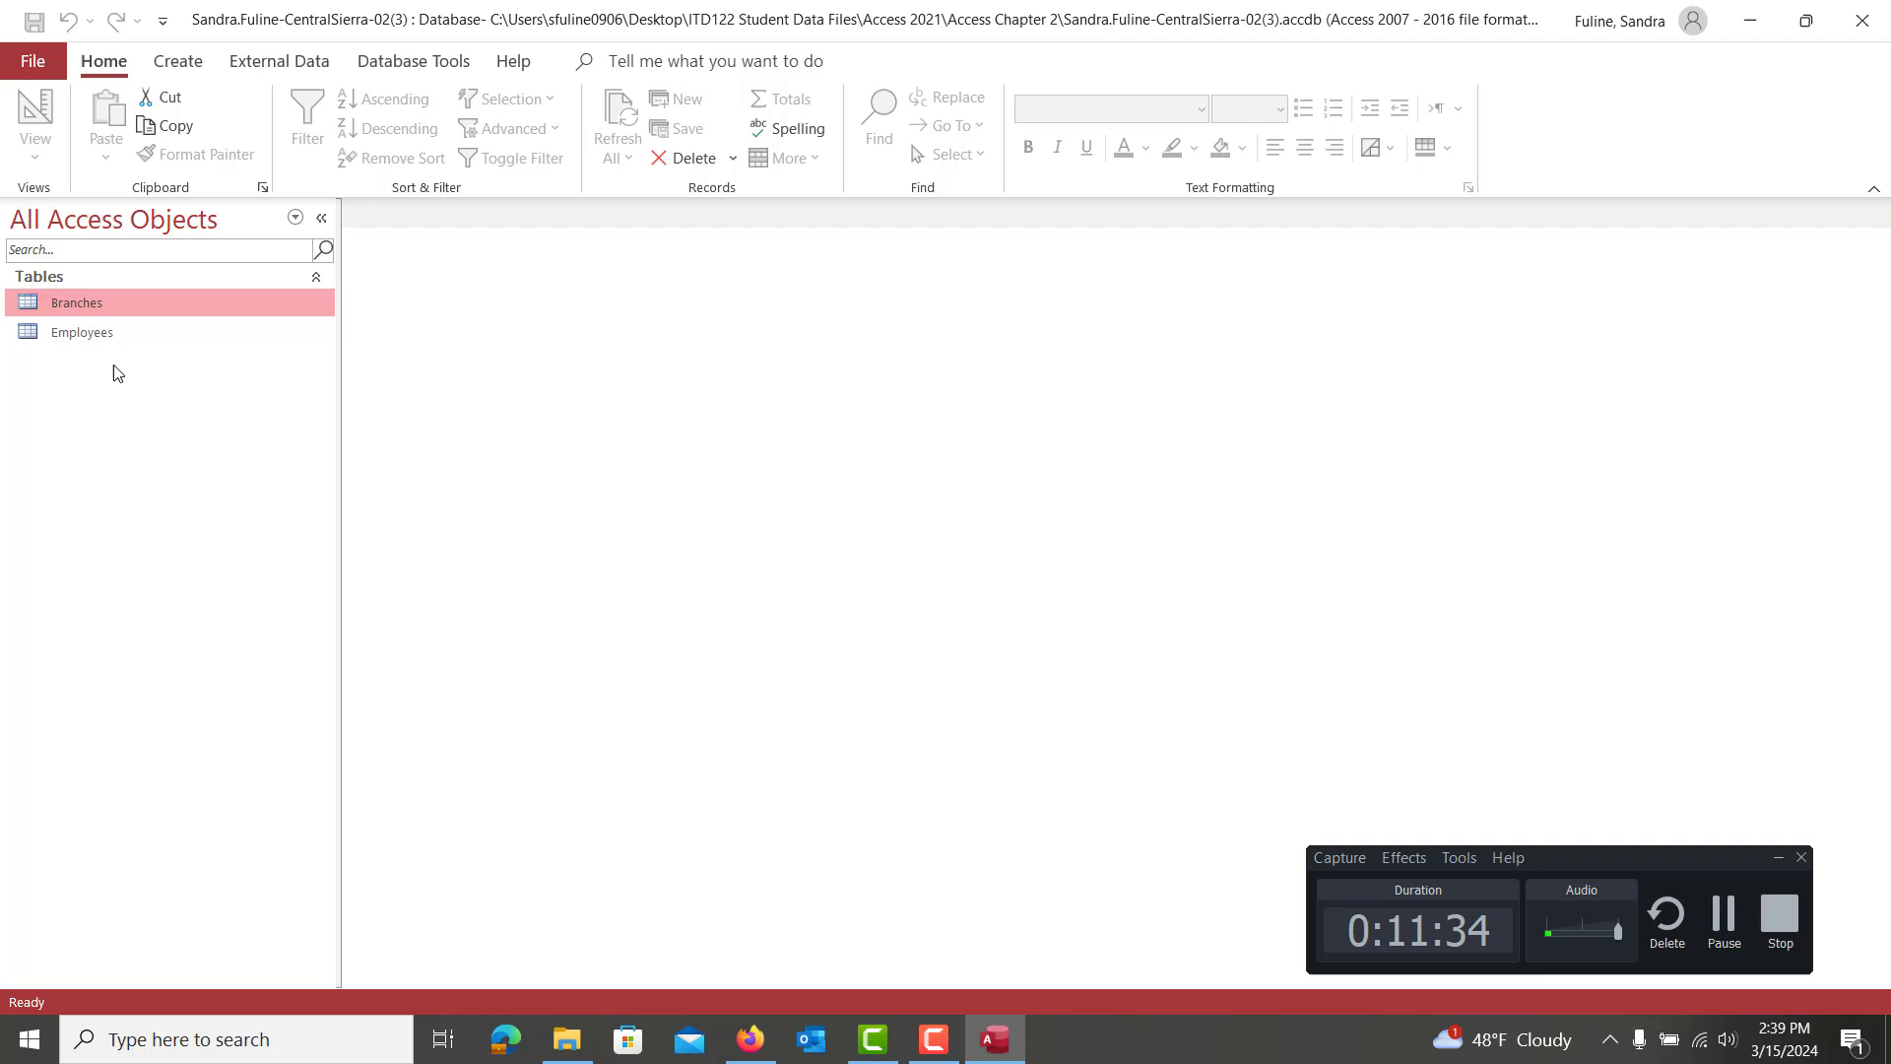
pyautogui.doubleClick(79, 308)
pyautogui.click(36, 113)
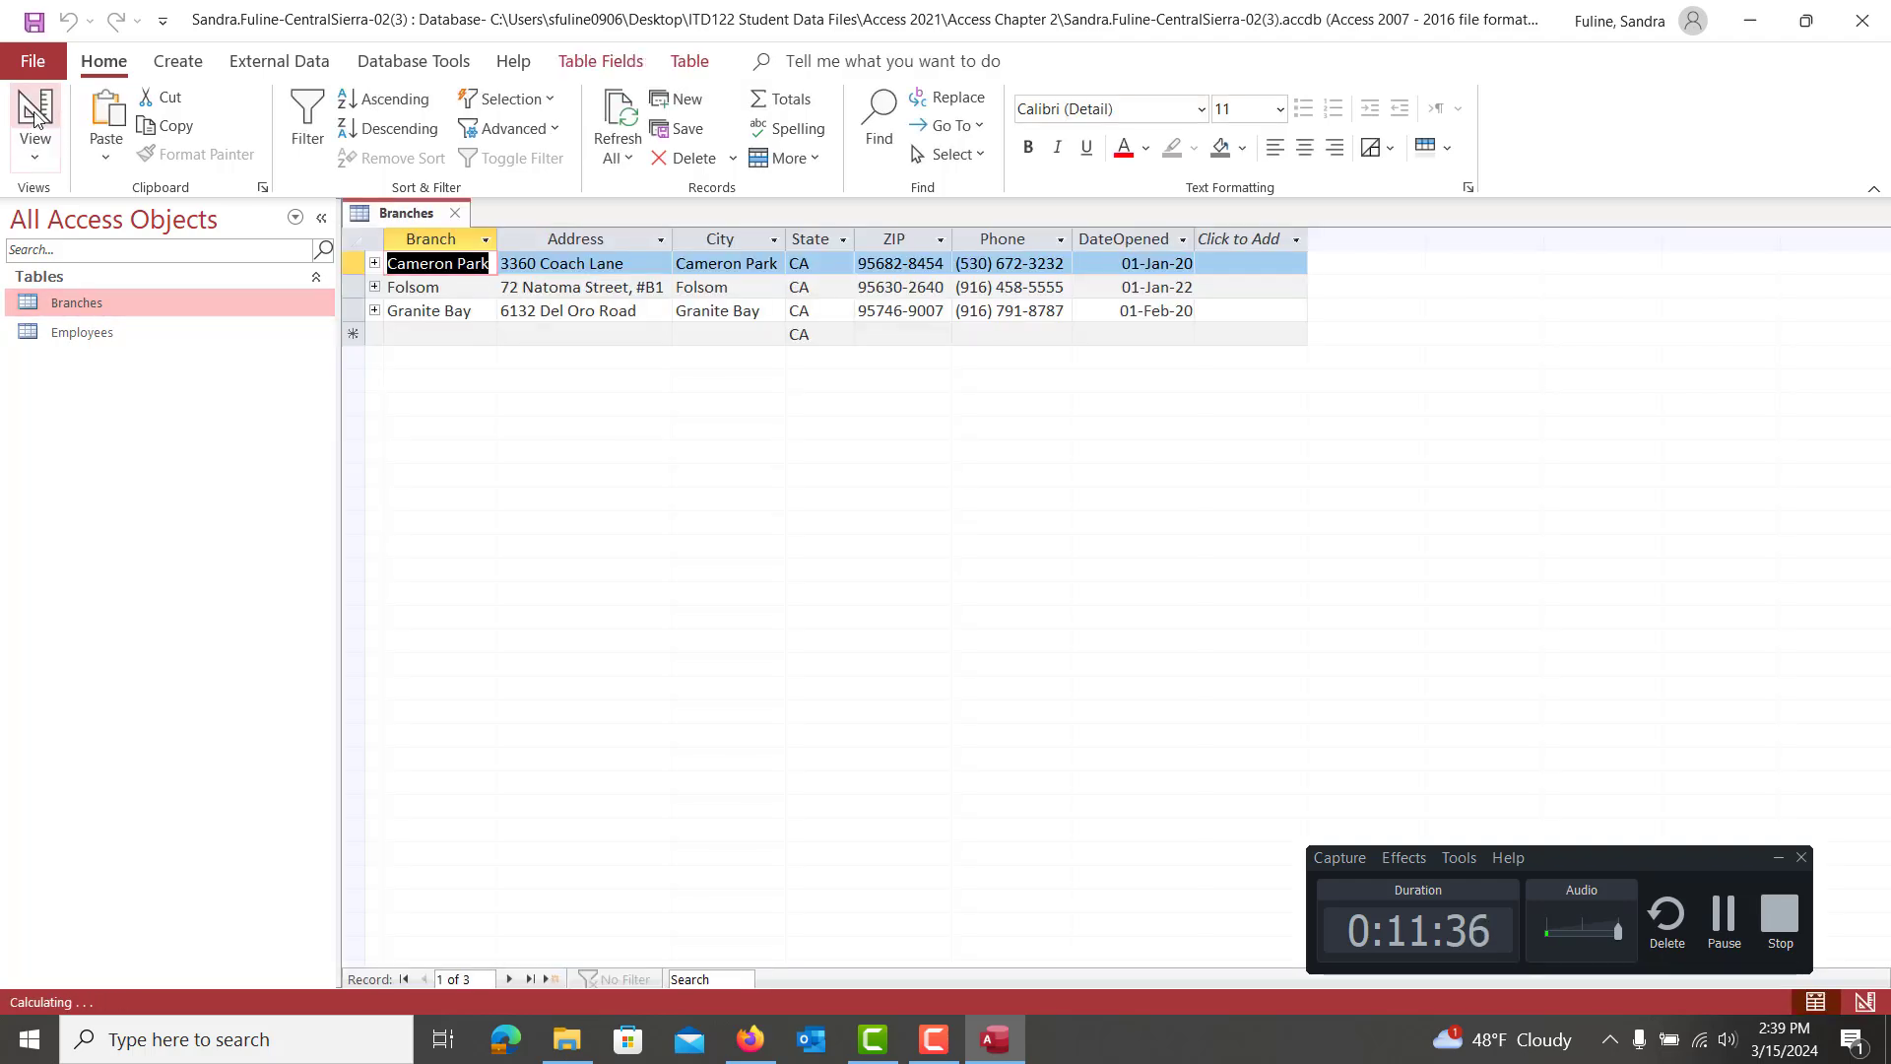
# Set ZIP's Required property to Yes, save with the data-integrity test, and close Access
pyautogui.click(392, 351)
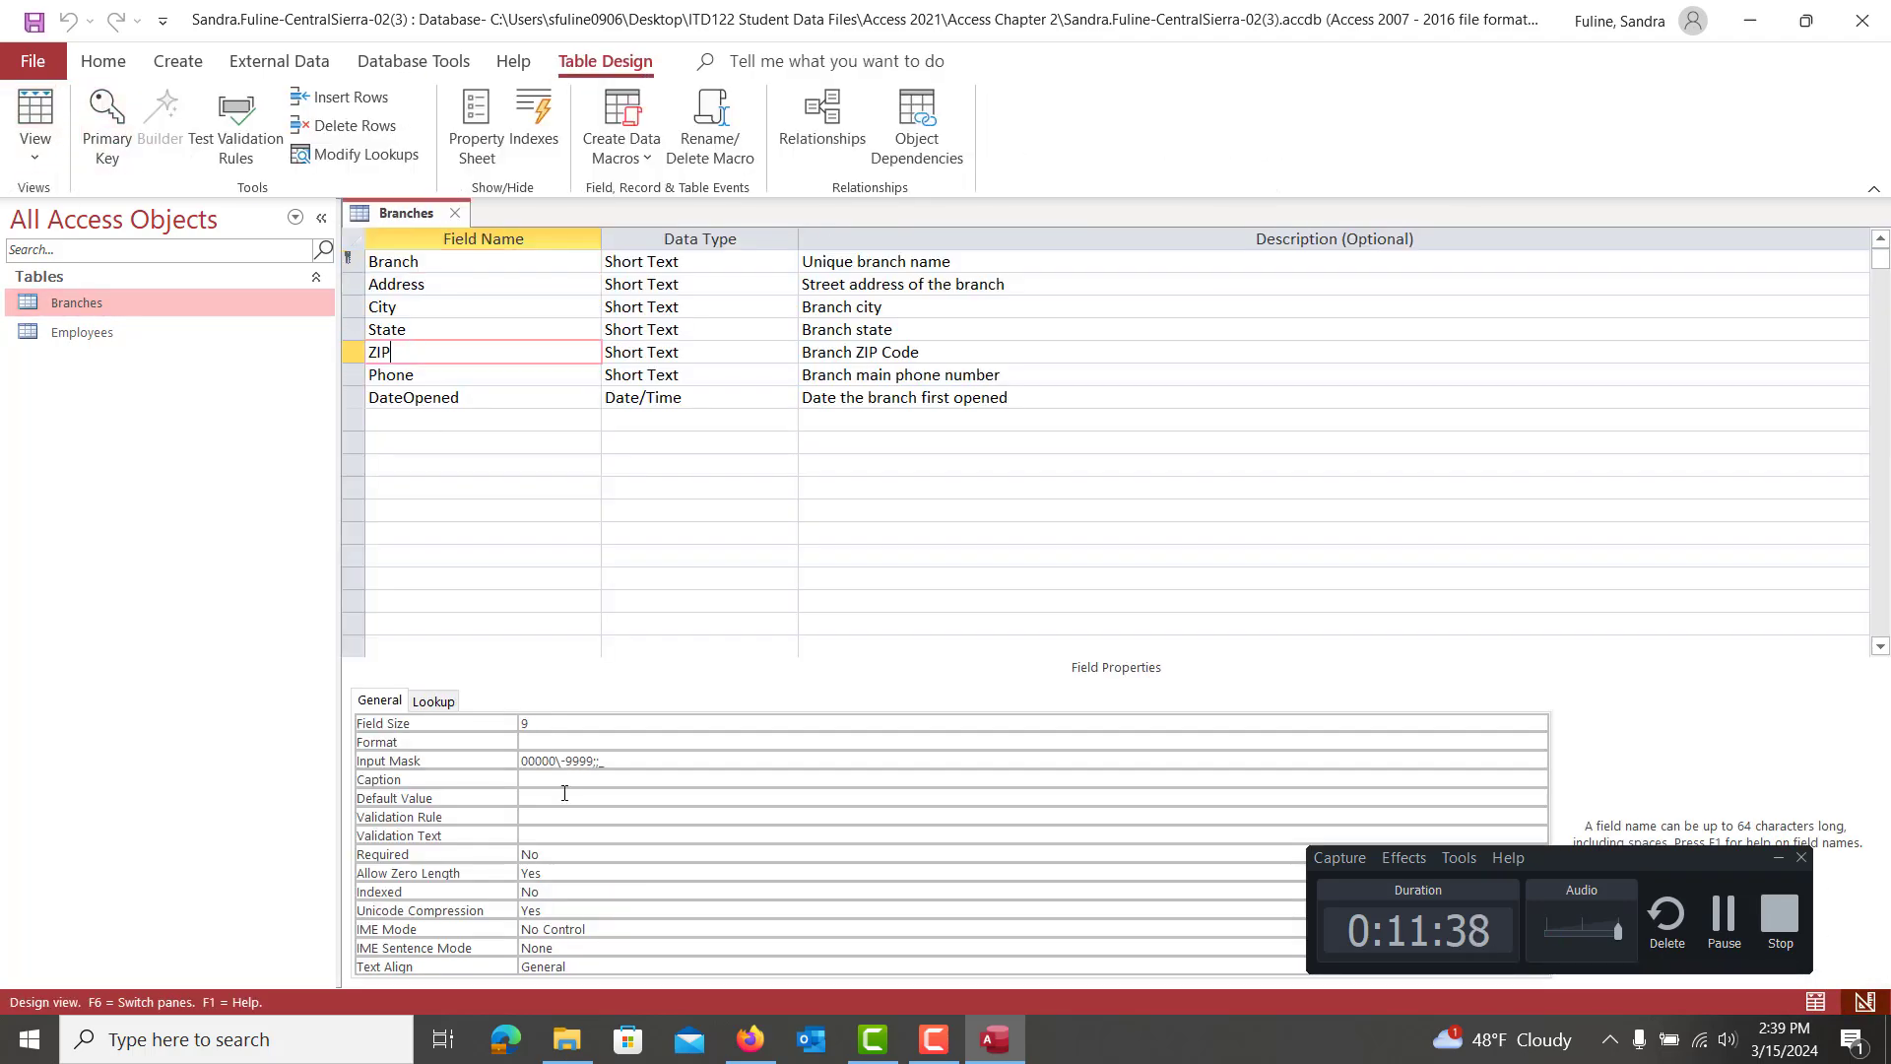
pyautogui.doubleClick(573, 855)
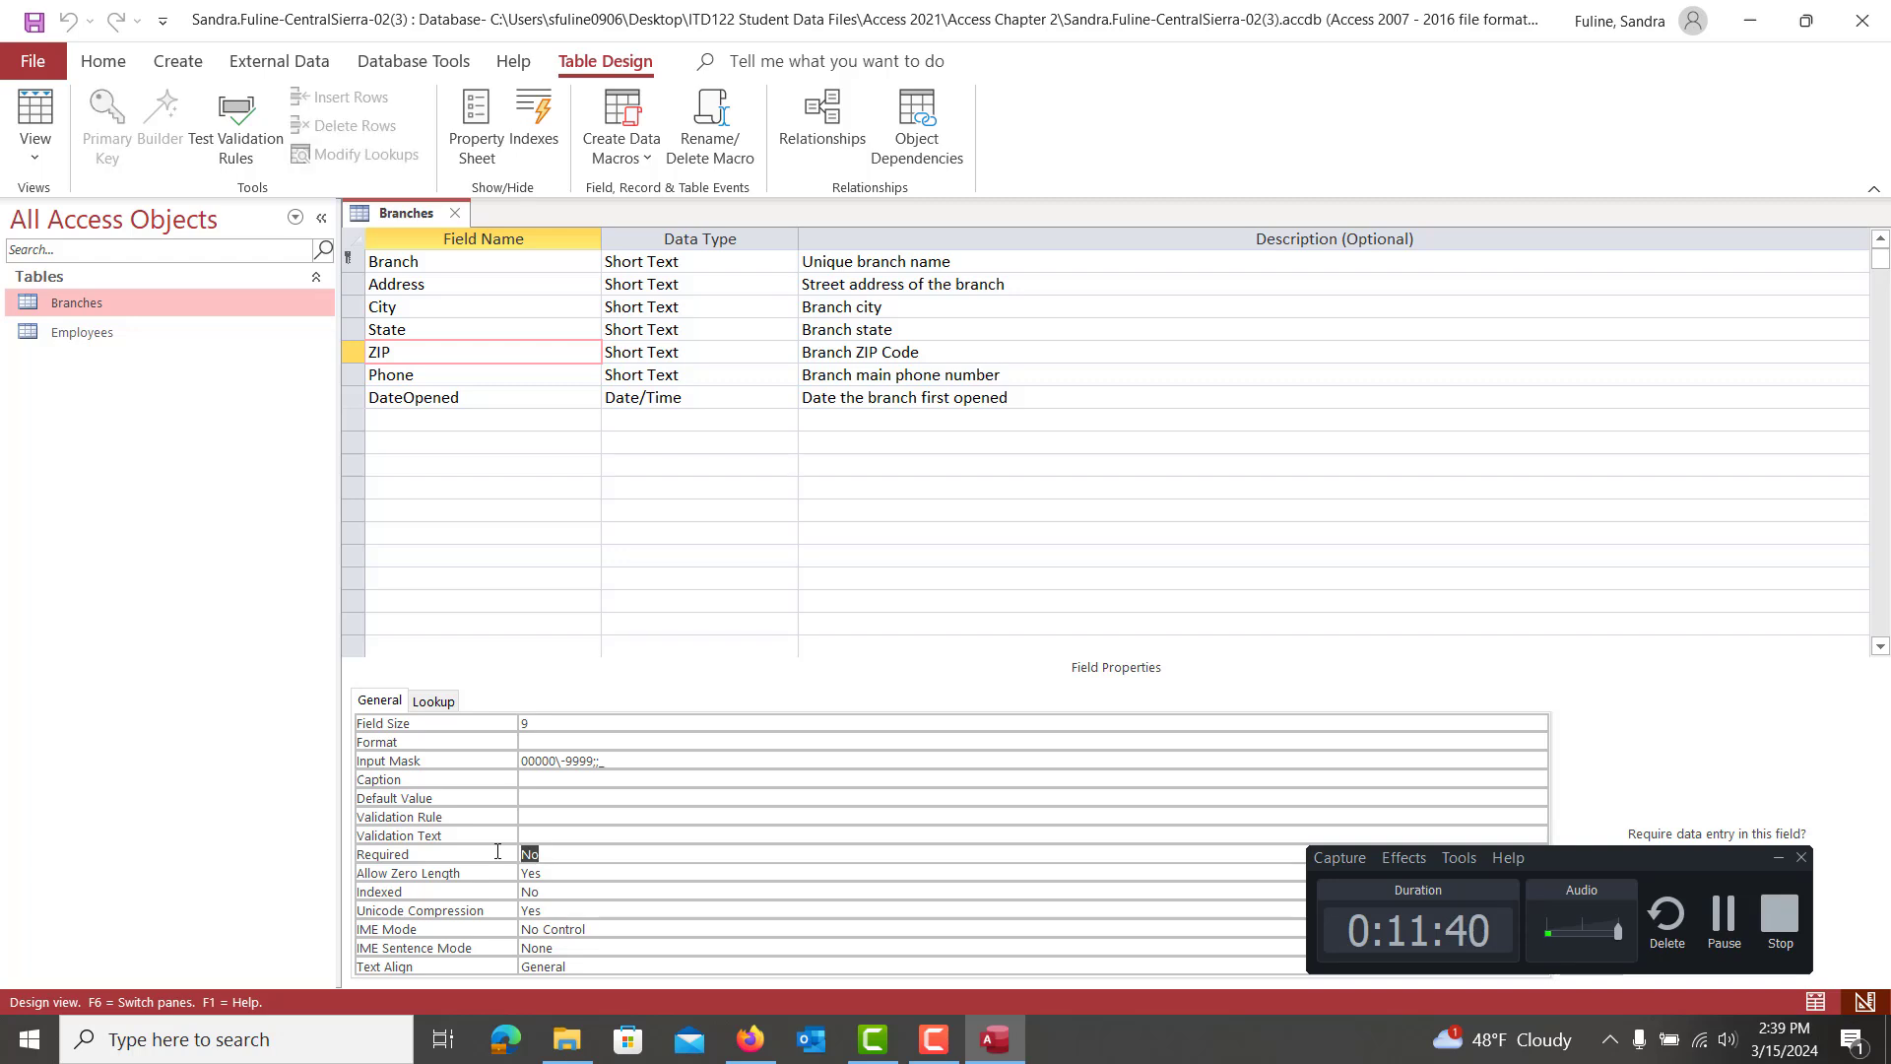
pyautogui.write('Yes')
pyautogui.click(541, 416)
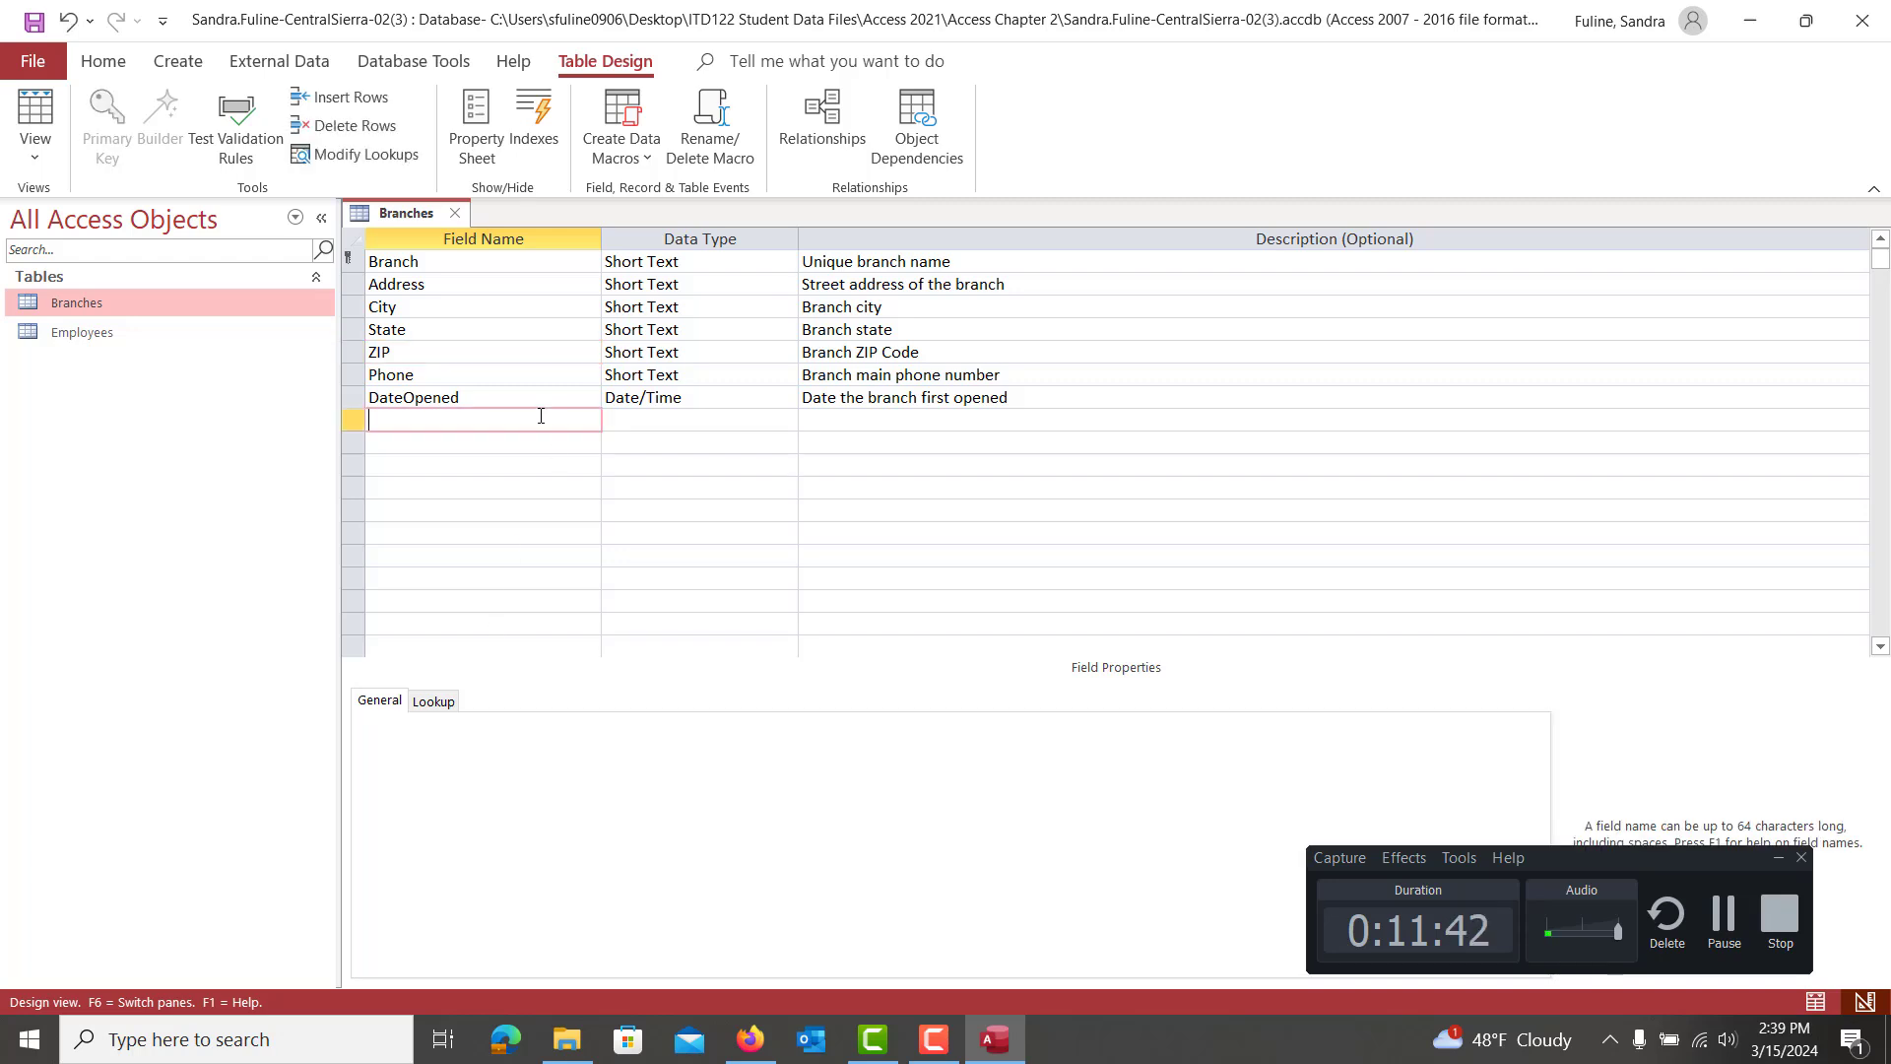
pyautogui.click(33, 21)
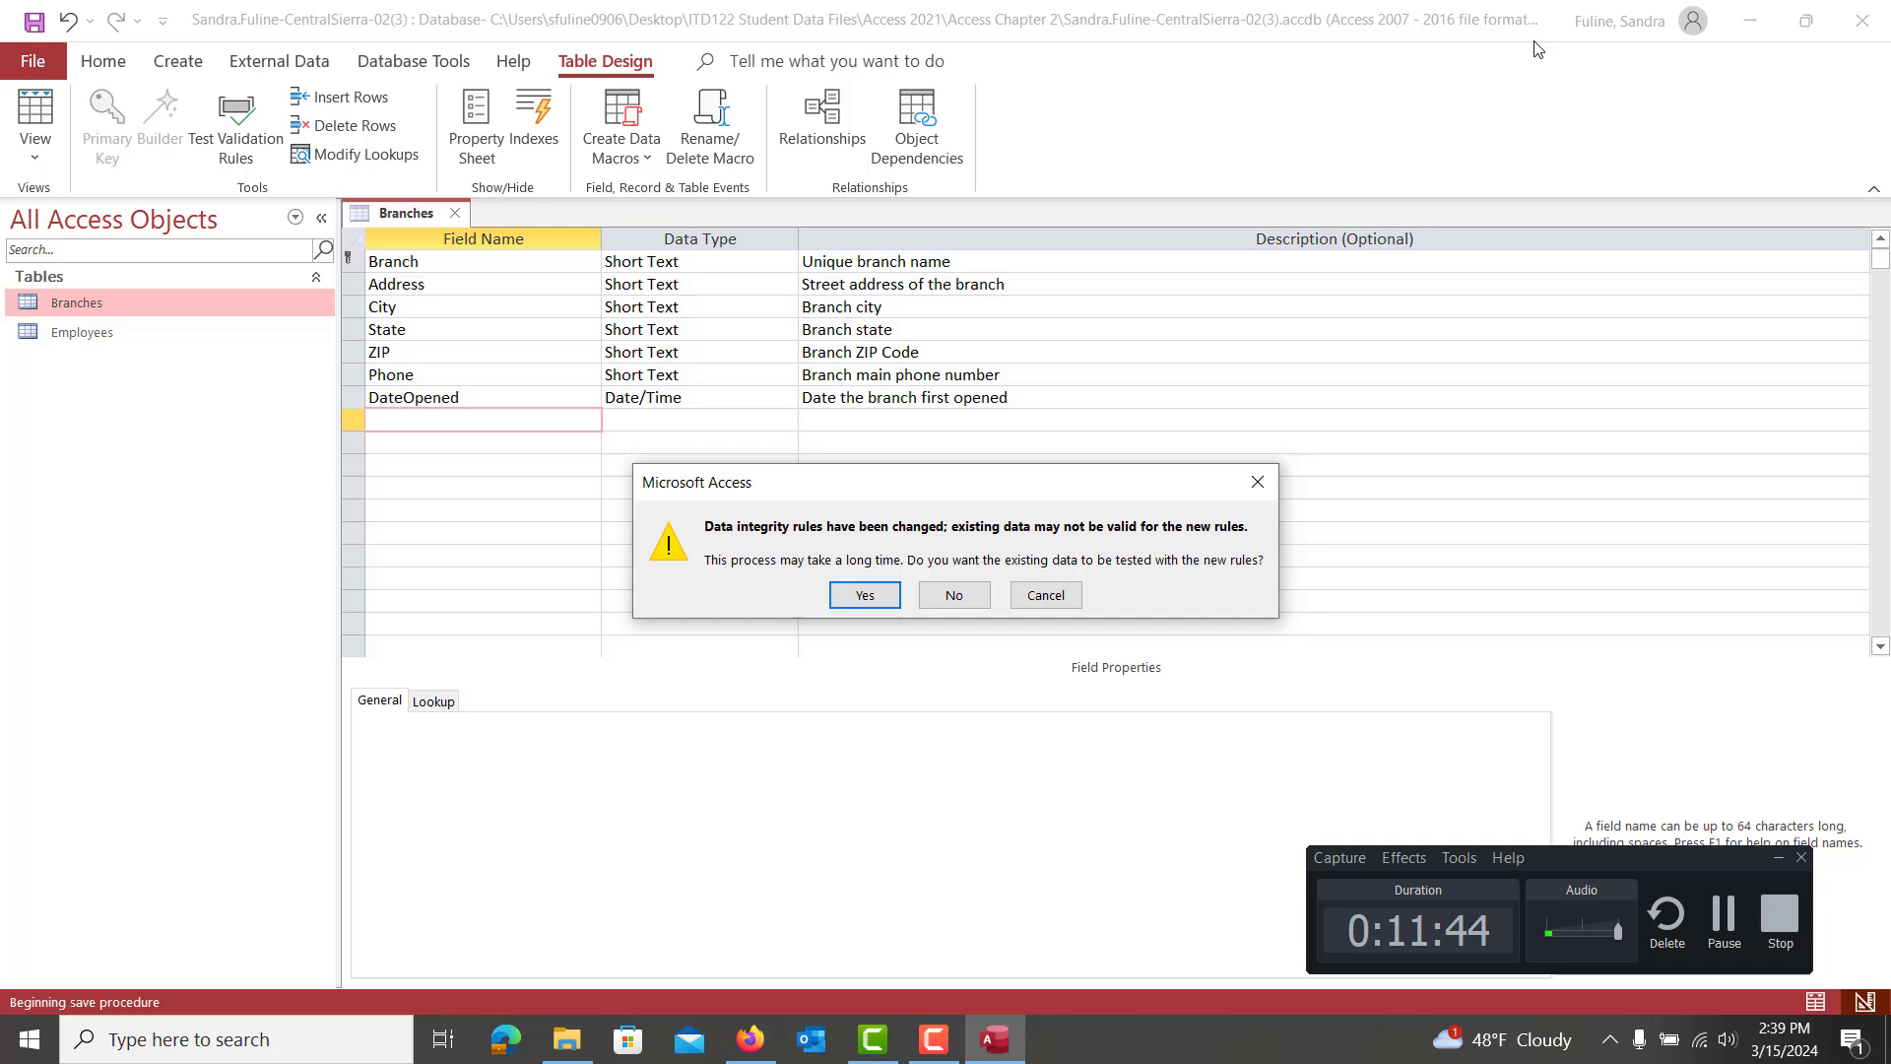
pyautogui.click(859, 596)
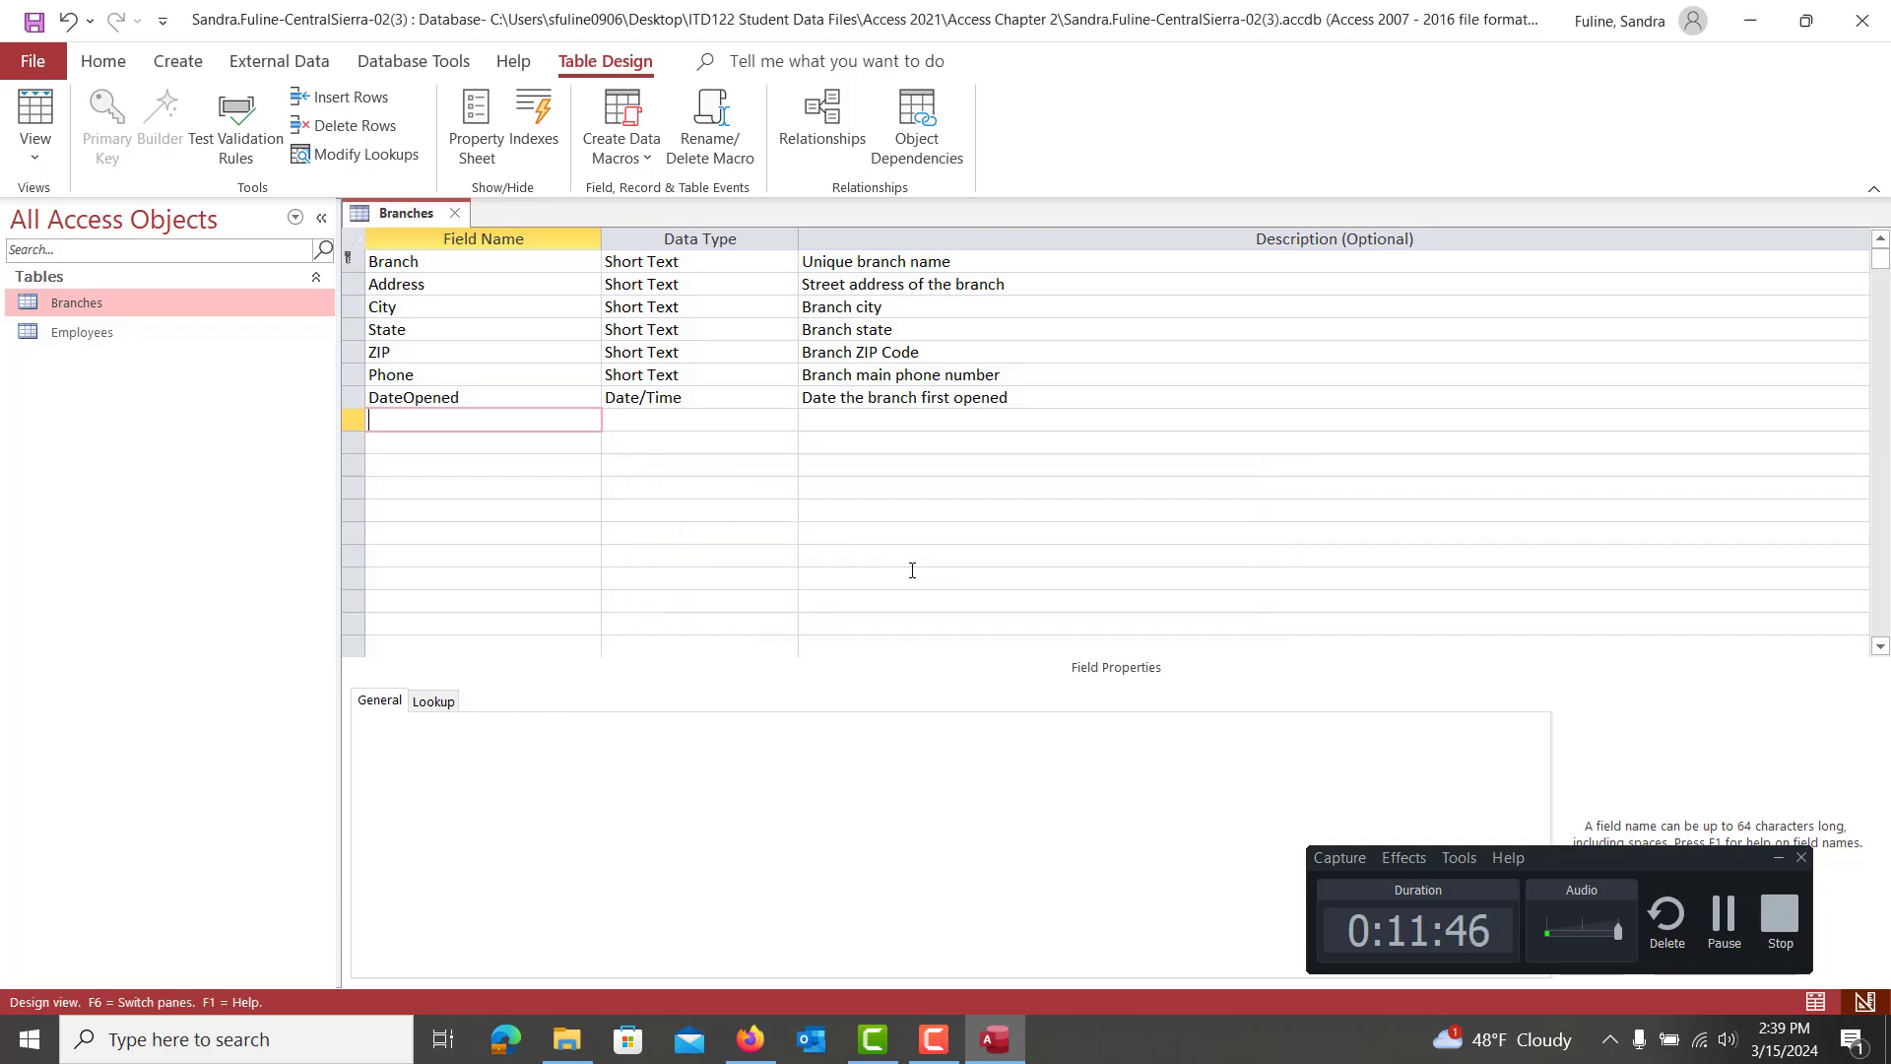
pyautogui.click(1872, 20)
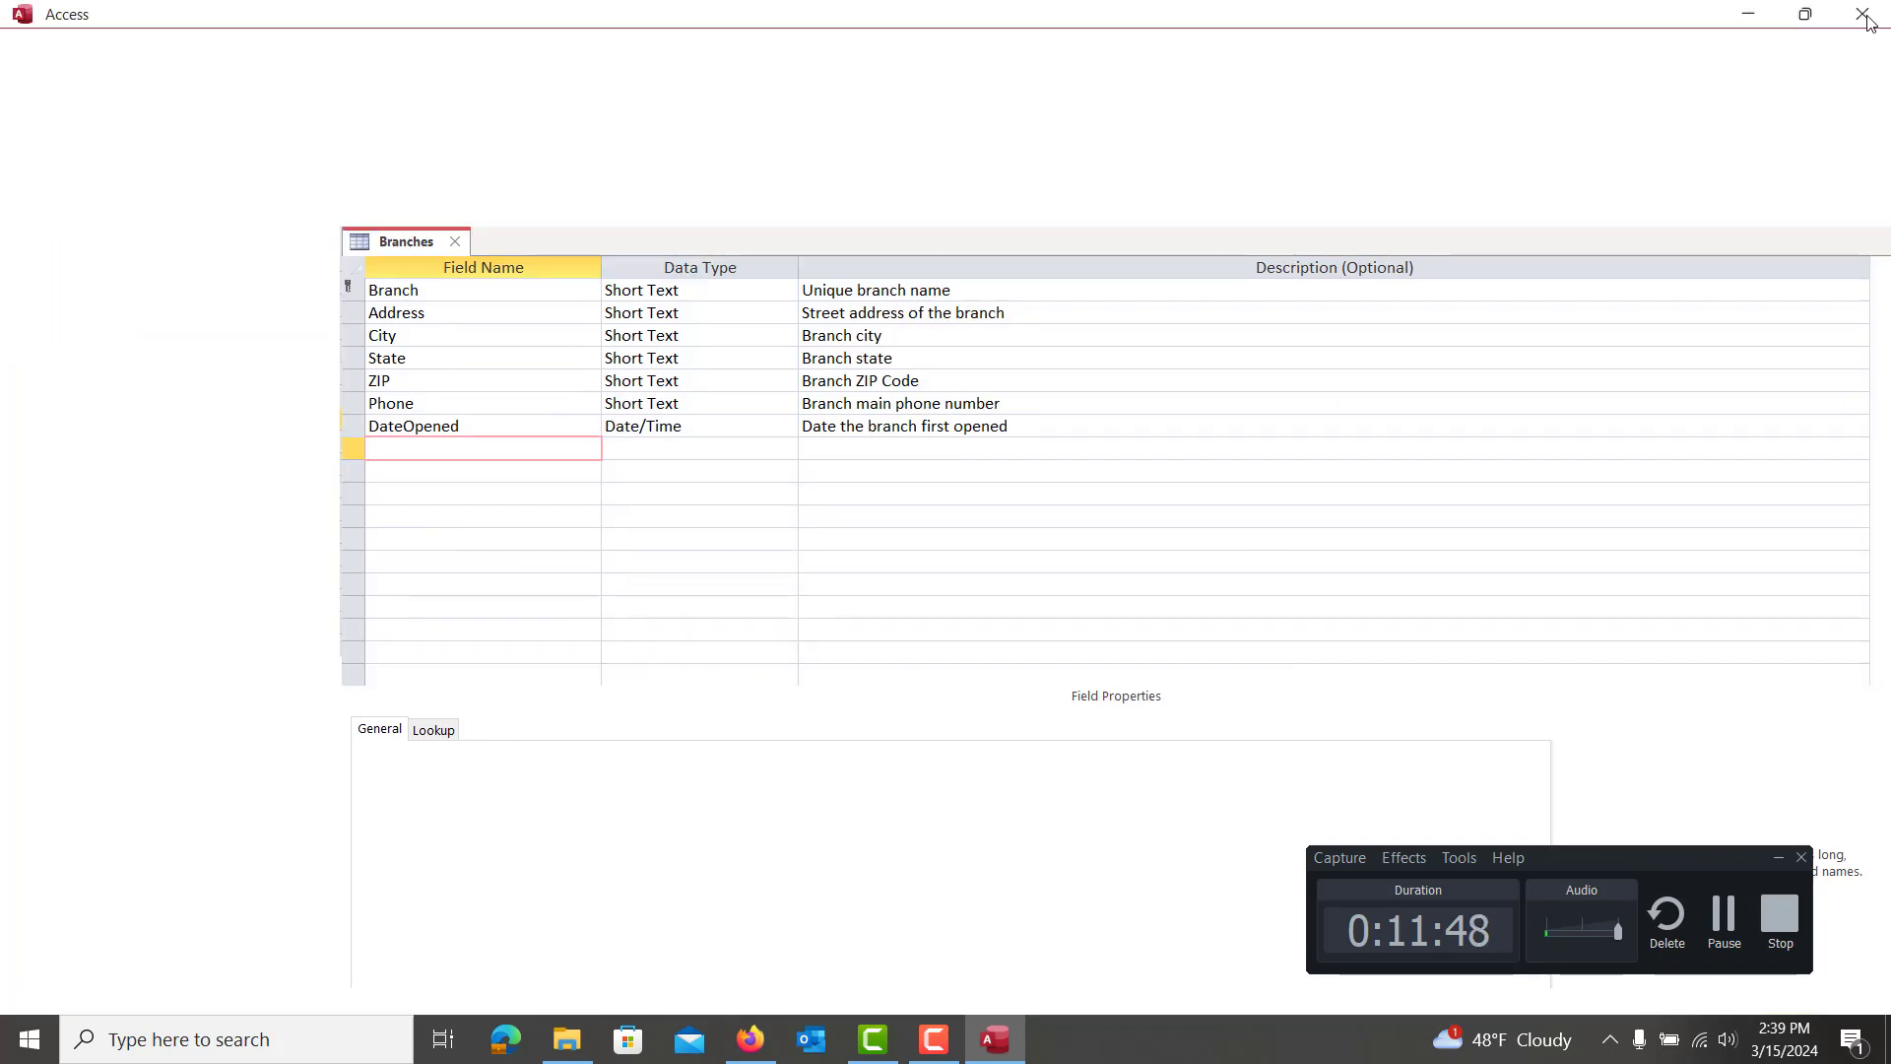
# Return to the assignment page and dismiss the warning after picking a wrong-project file
pyautogui.click(1419, 90)
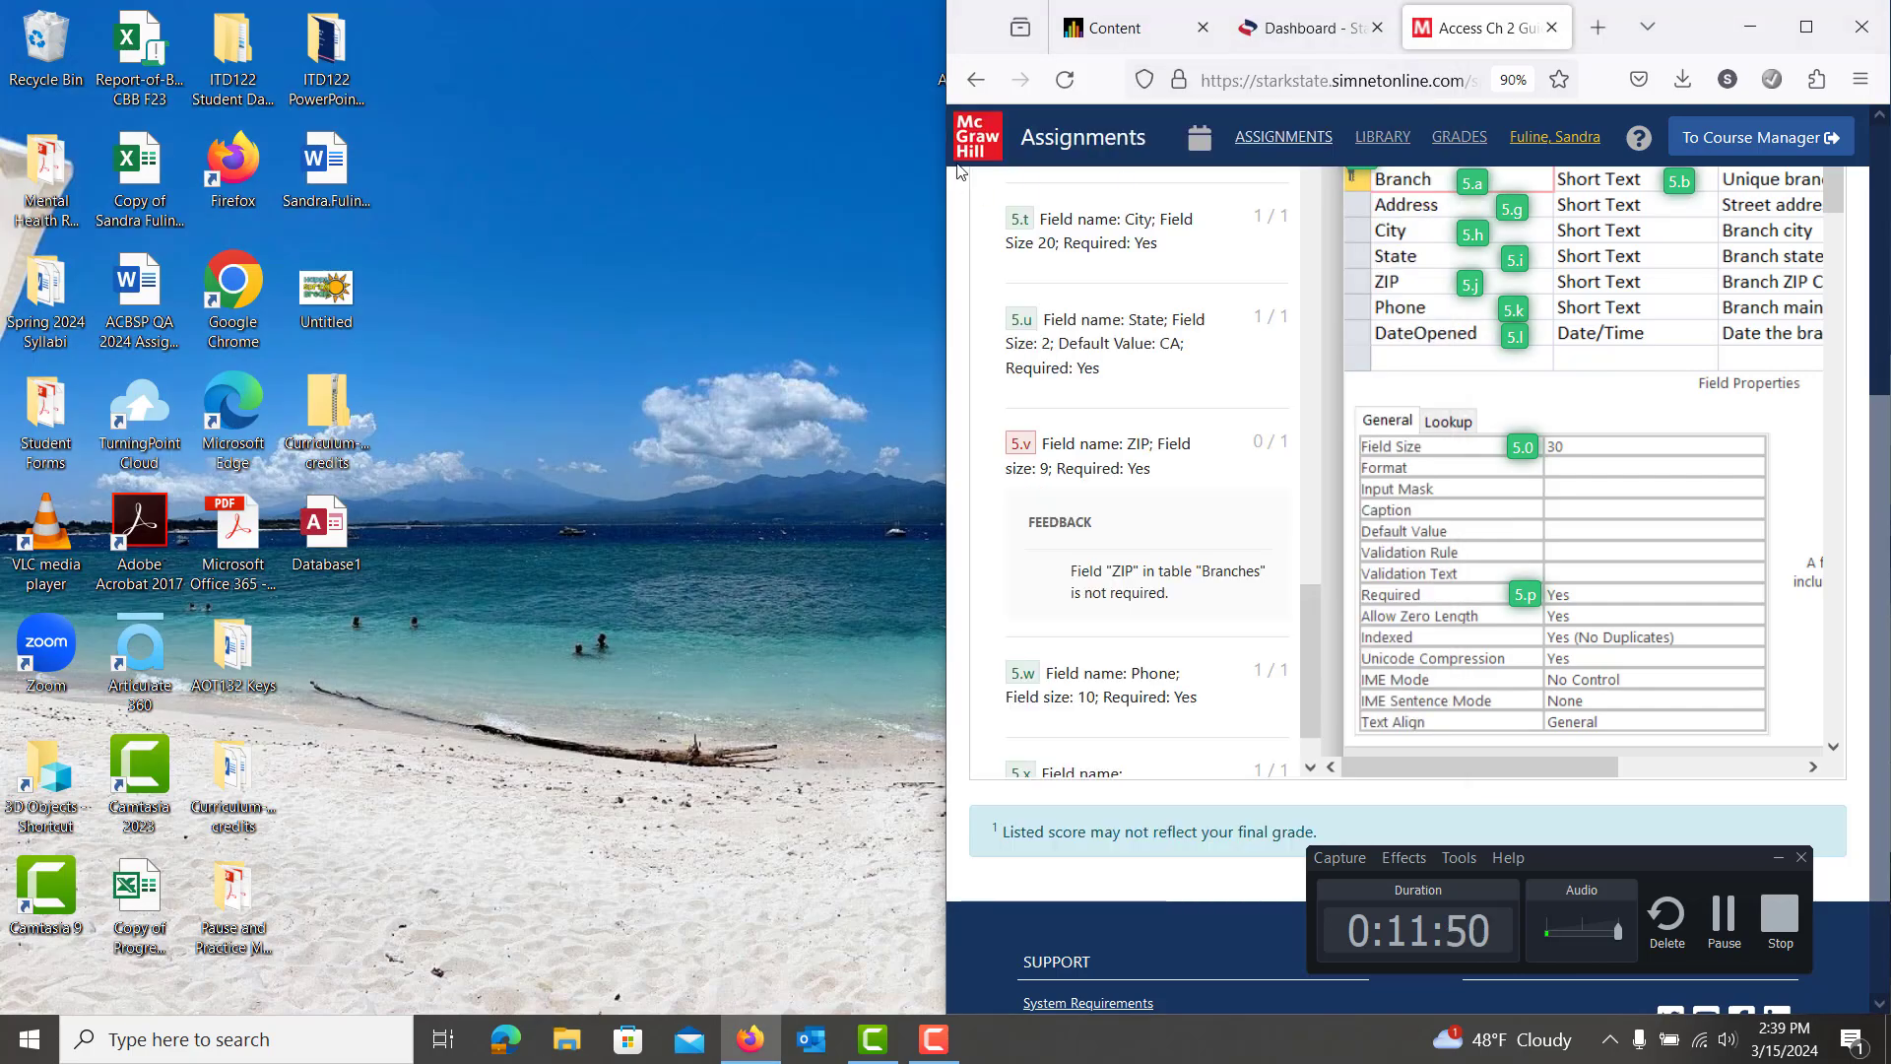
pyautogui.click(976, 79)
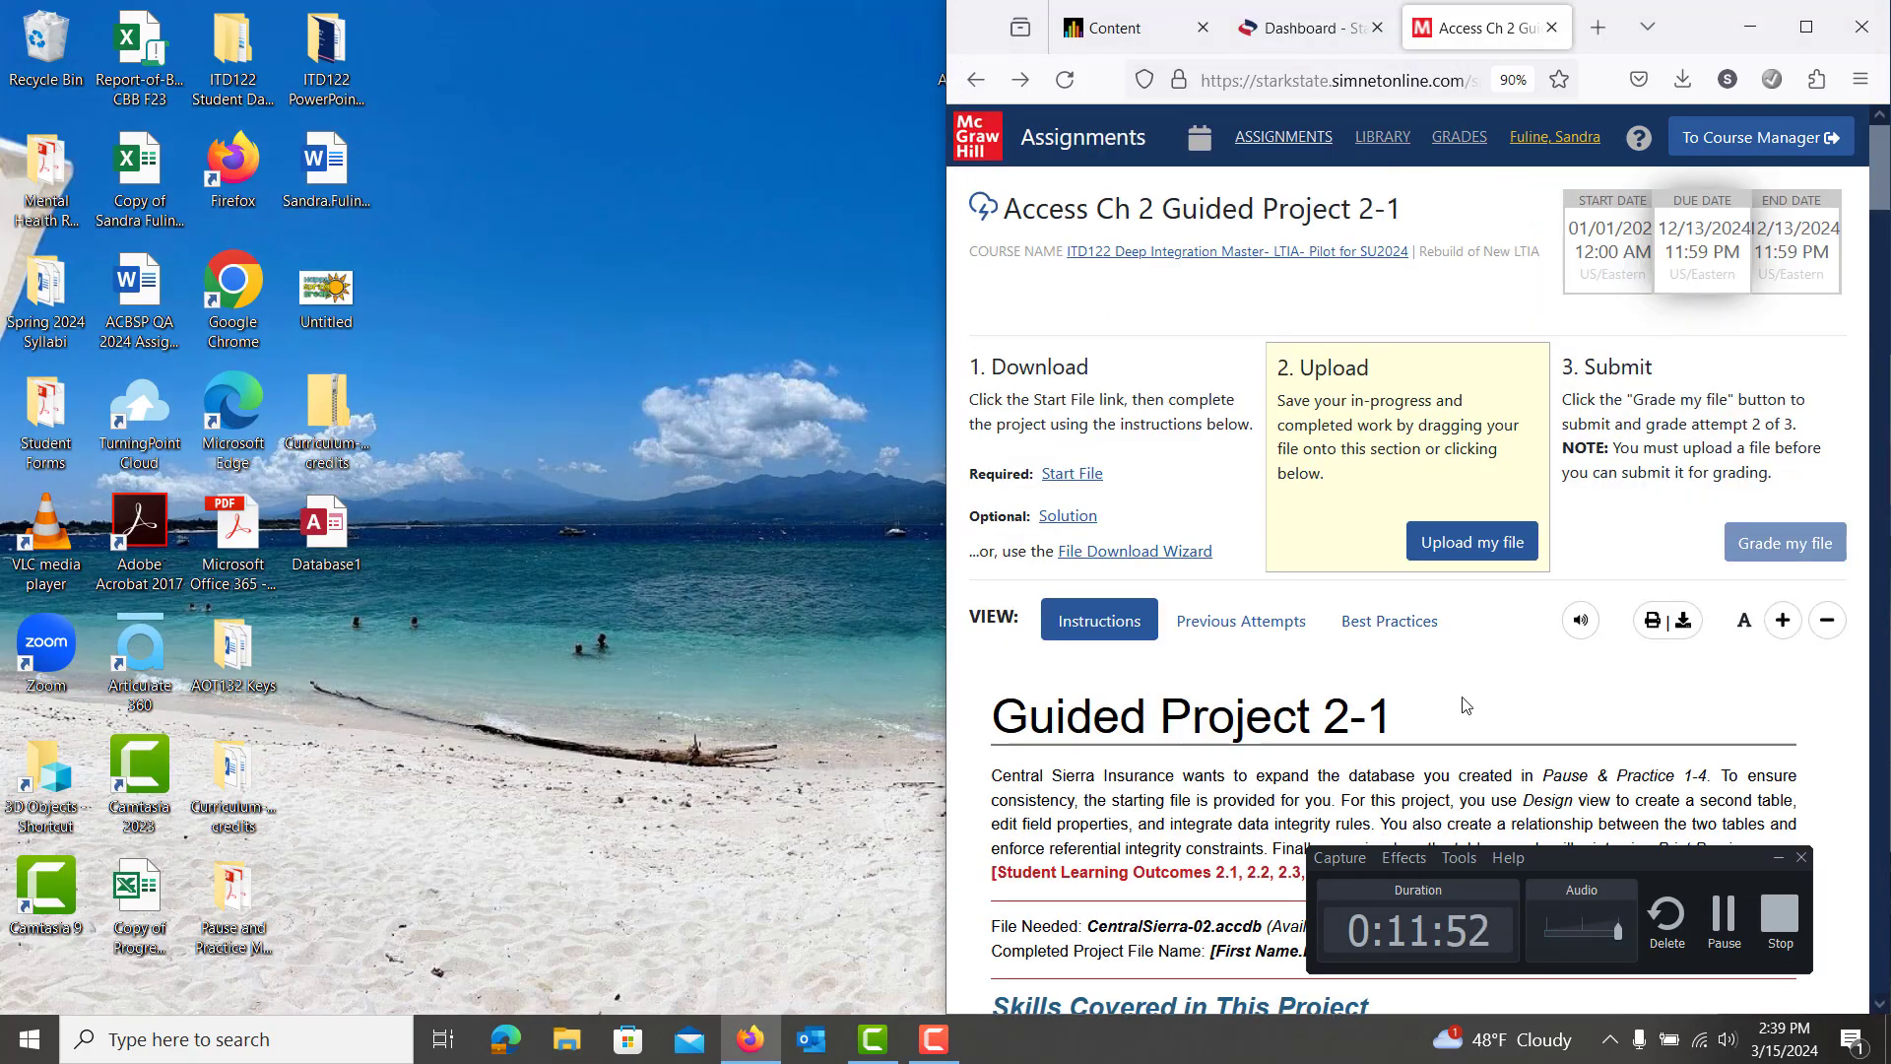
pyautogui.scroll(-2, 1465, 705)
pyautogui.click(1467, 384)
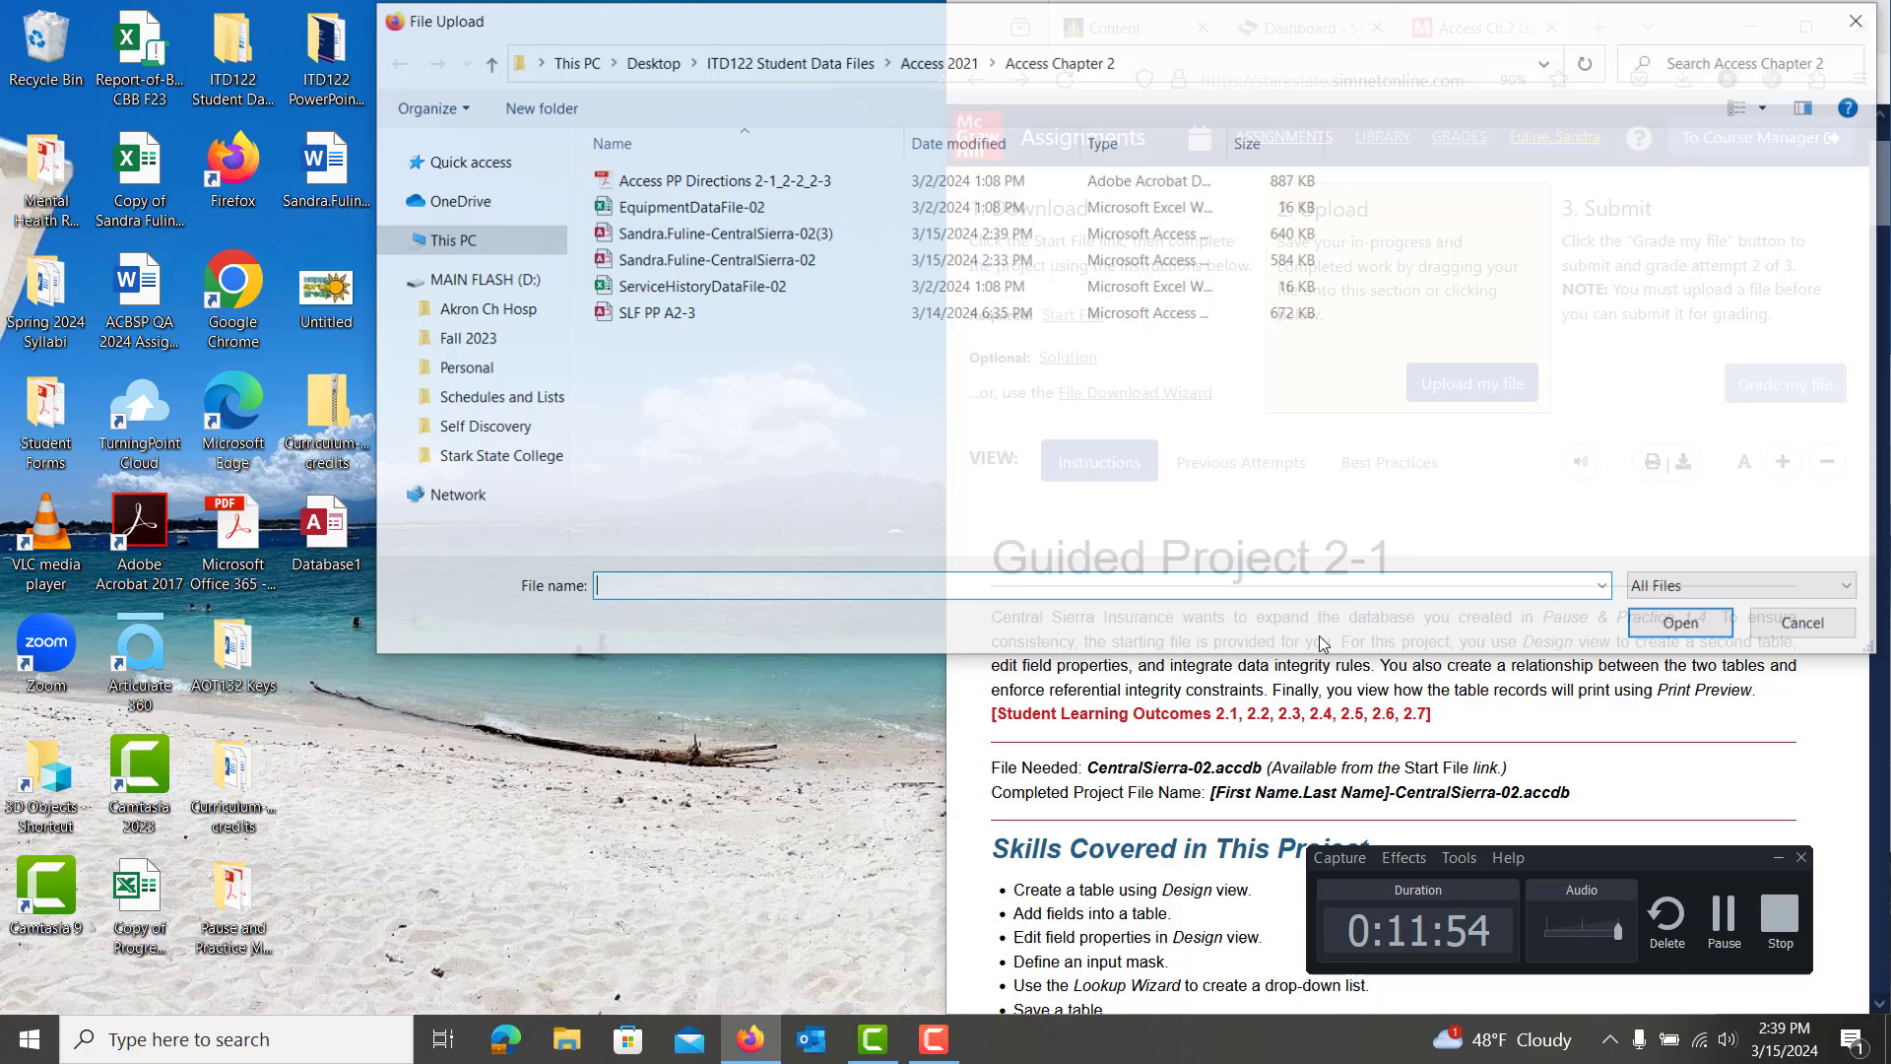
pyautogui.doubleClick(842, 261)
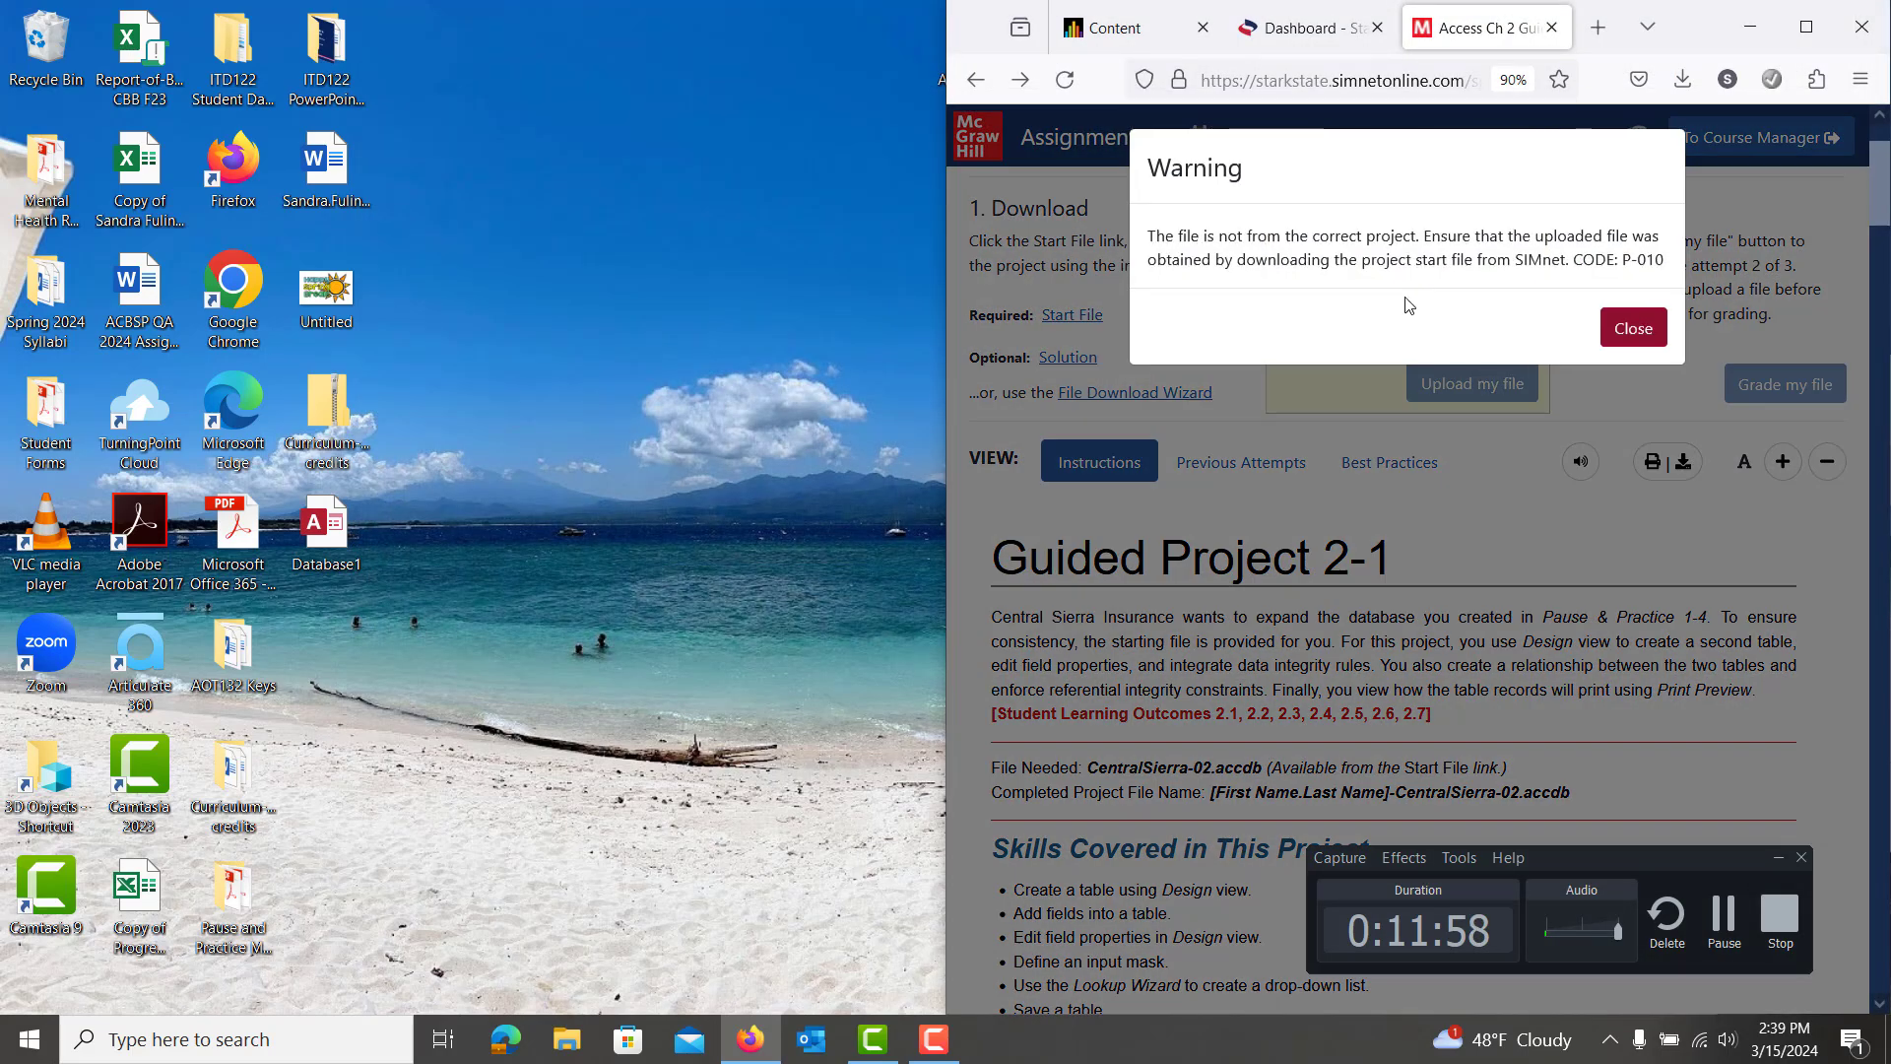
pyautogui.click(1631, 331)
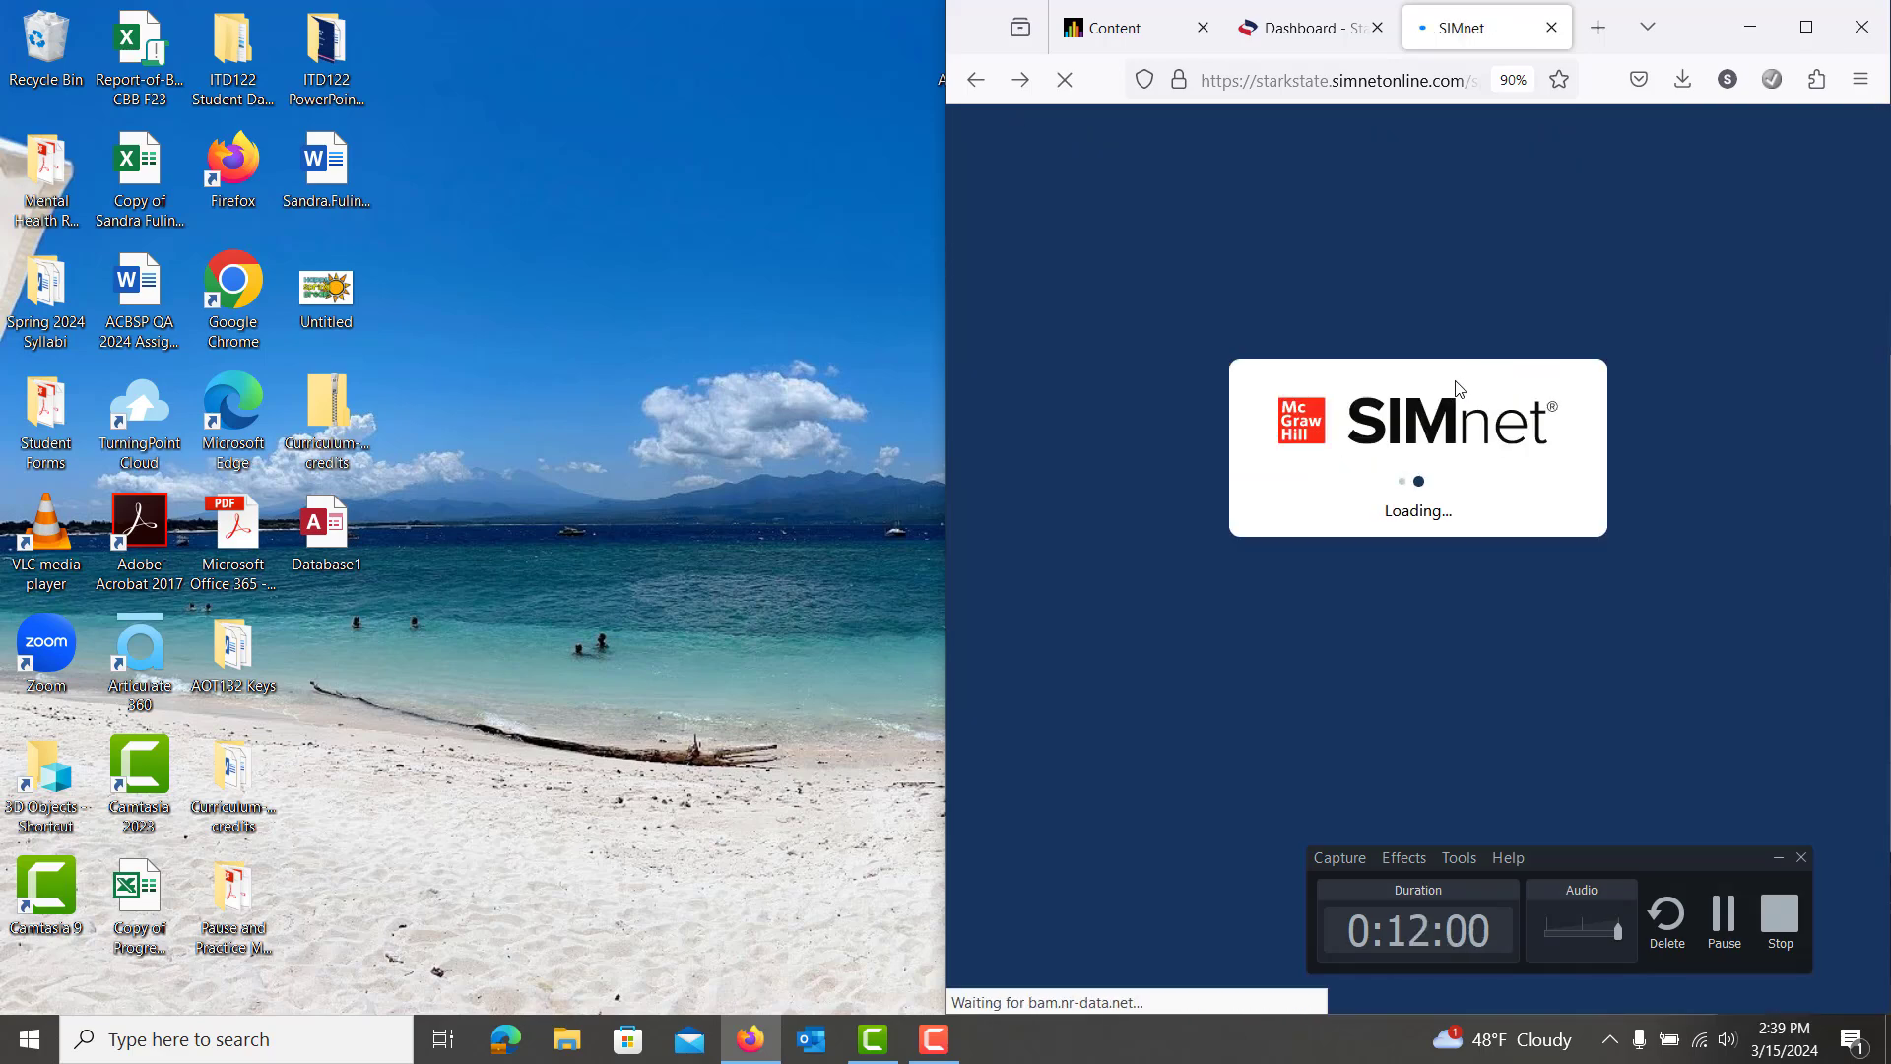
# Upload and submit the corrected CentralSierra-02(3), scoring 100% (34/34) on attempt 2
pyautogui.click(1463, 382)
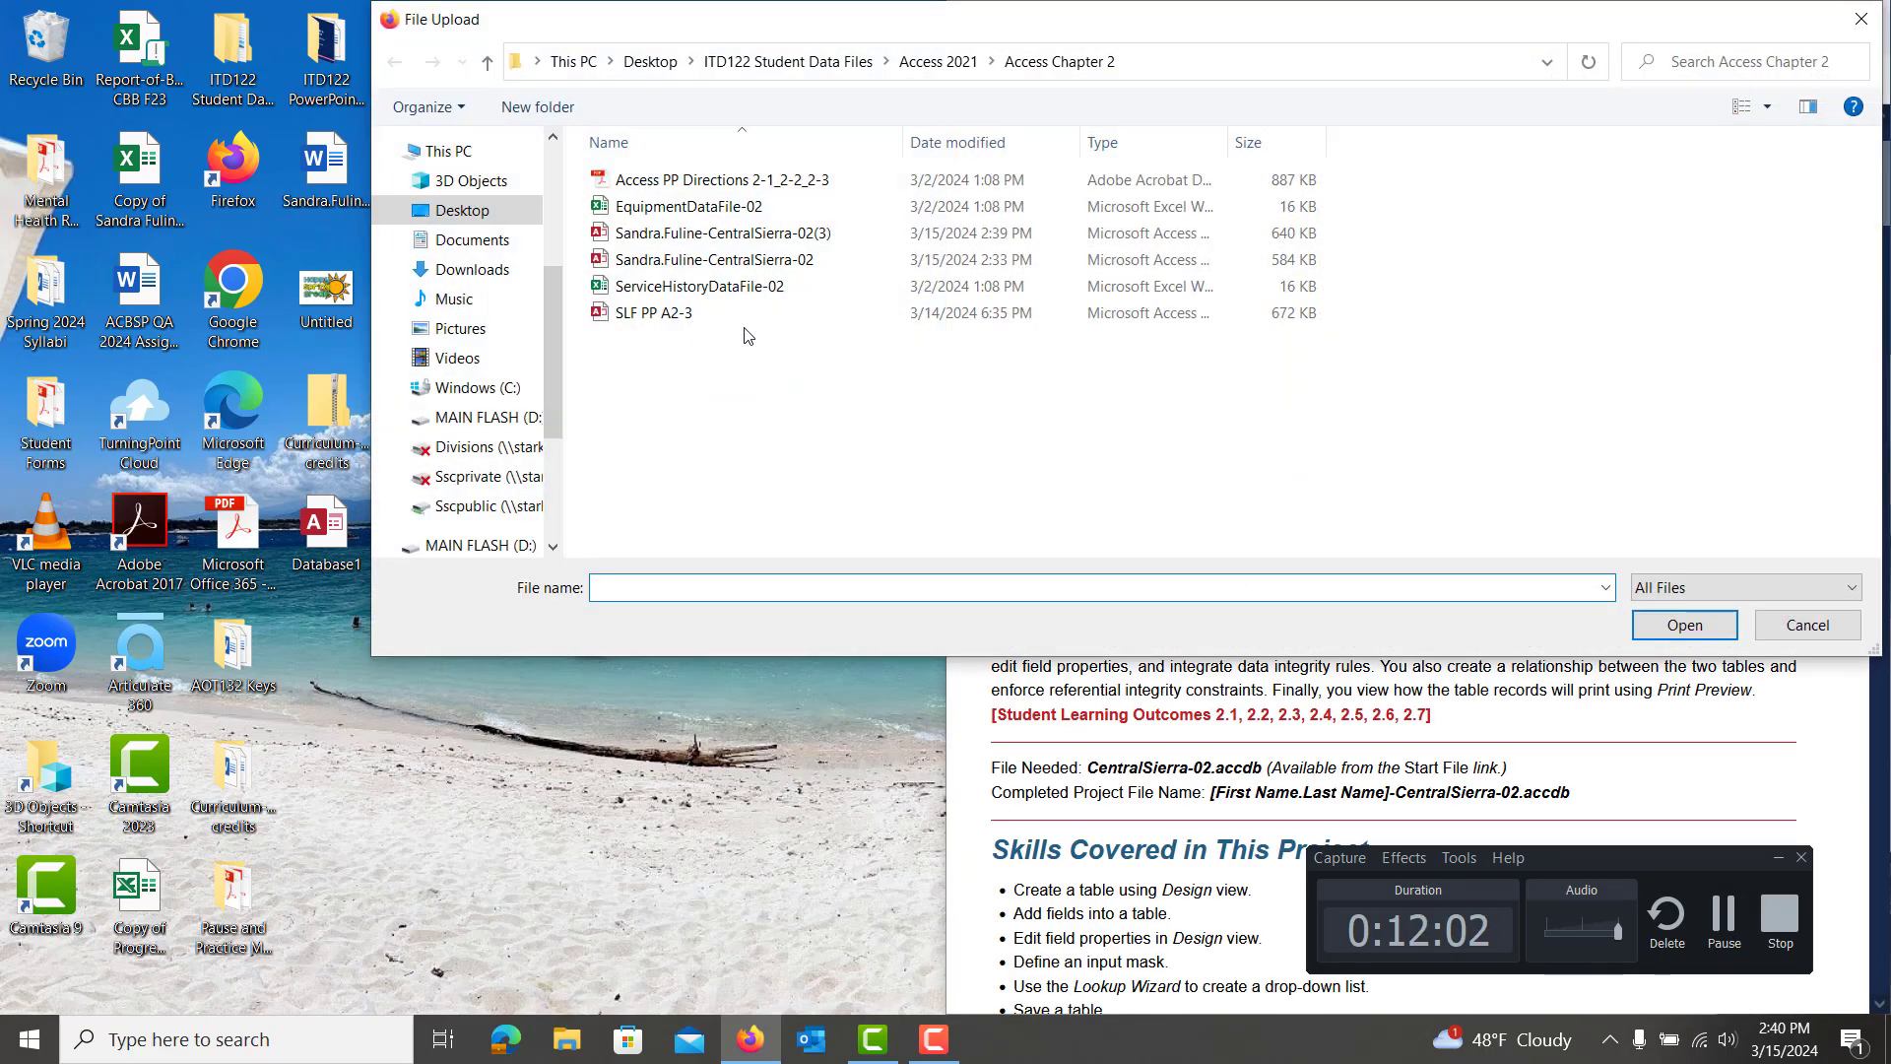
pyautogui.doubleClick(719, 234)
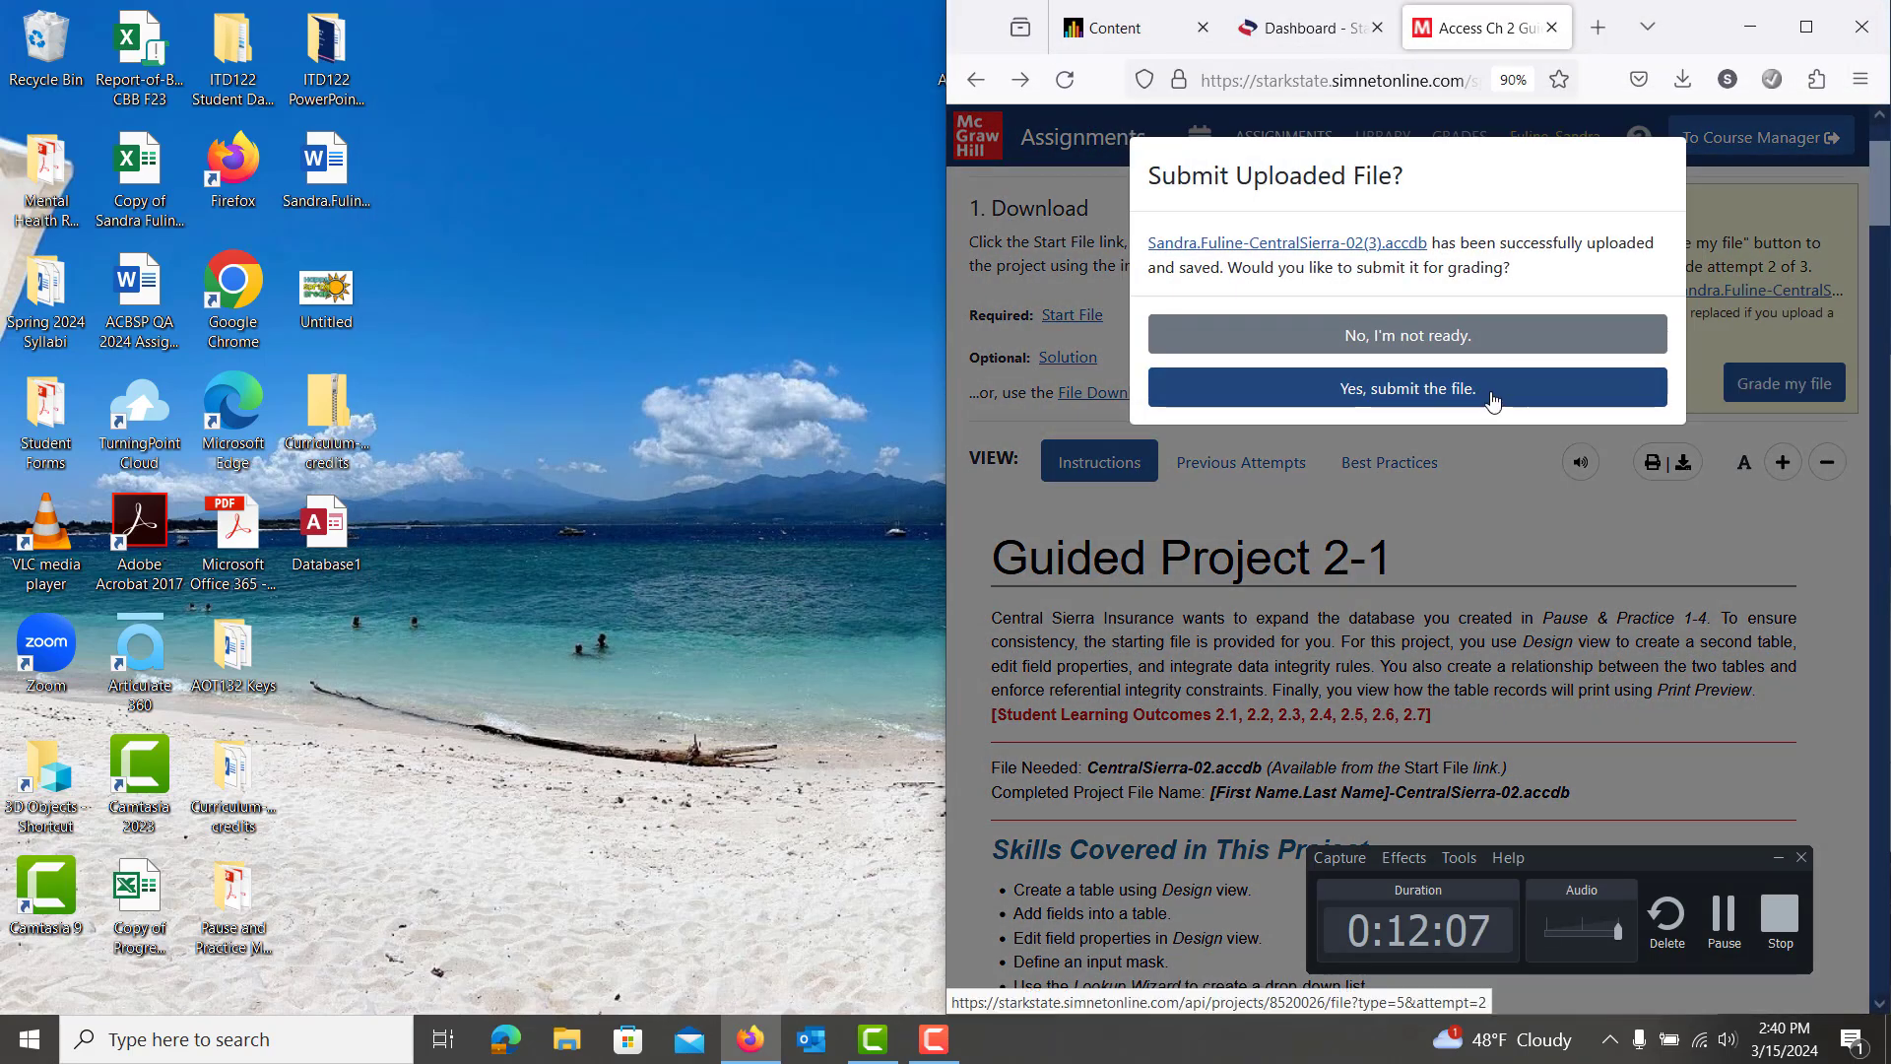
pyautogui.click(1492, 385)
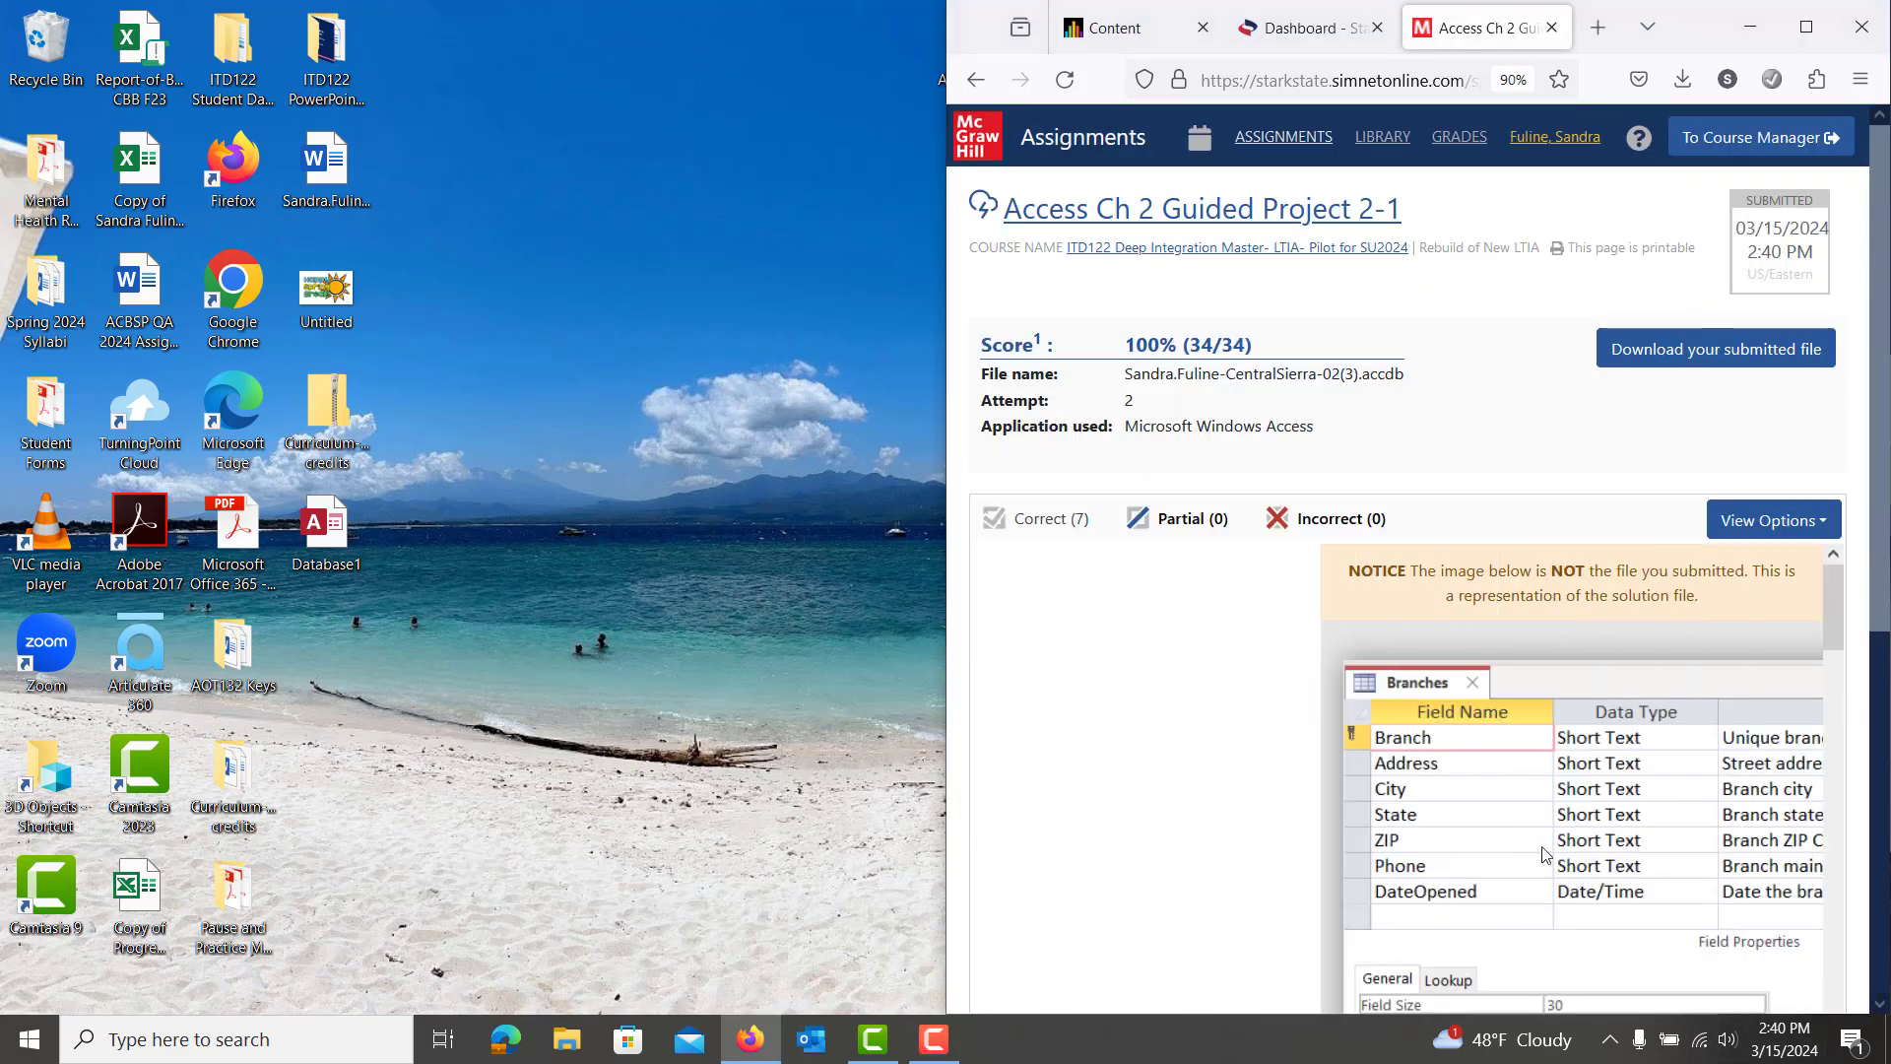
pyautogui.click(945, 1046)
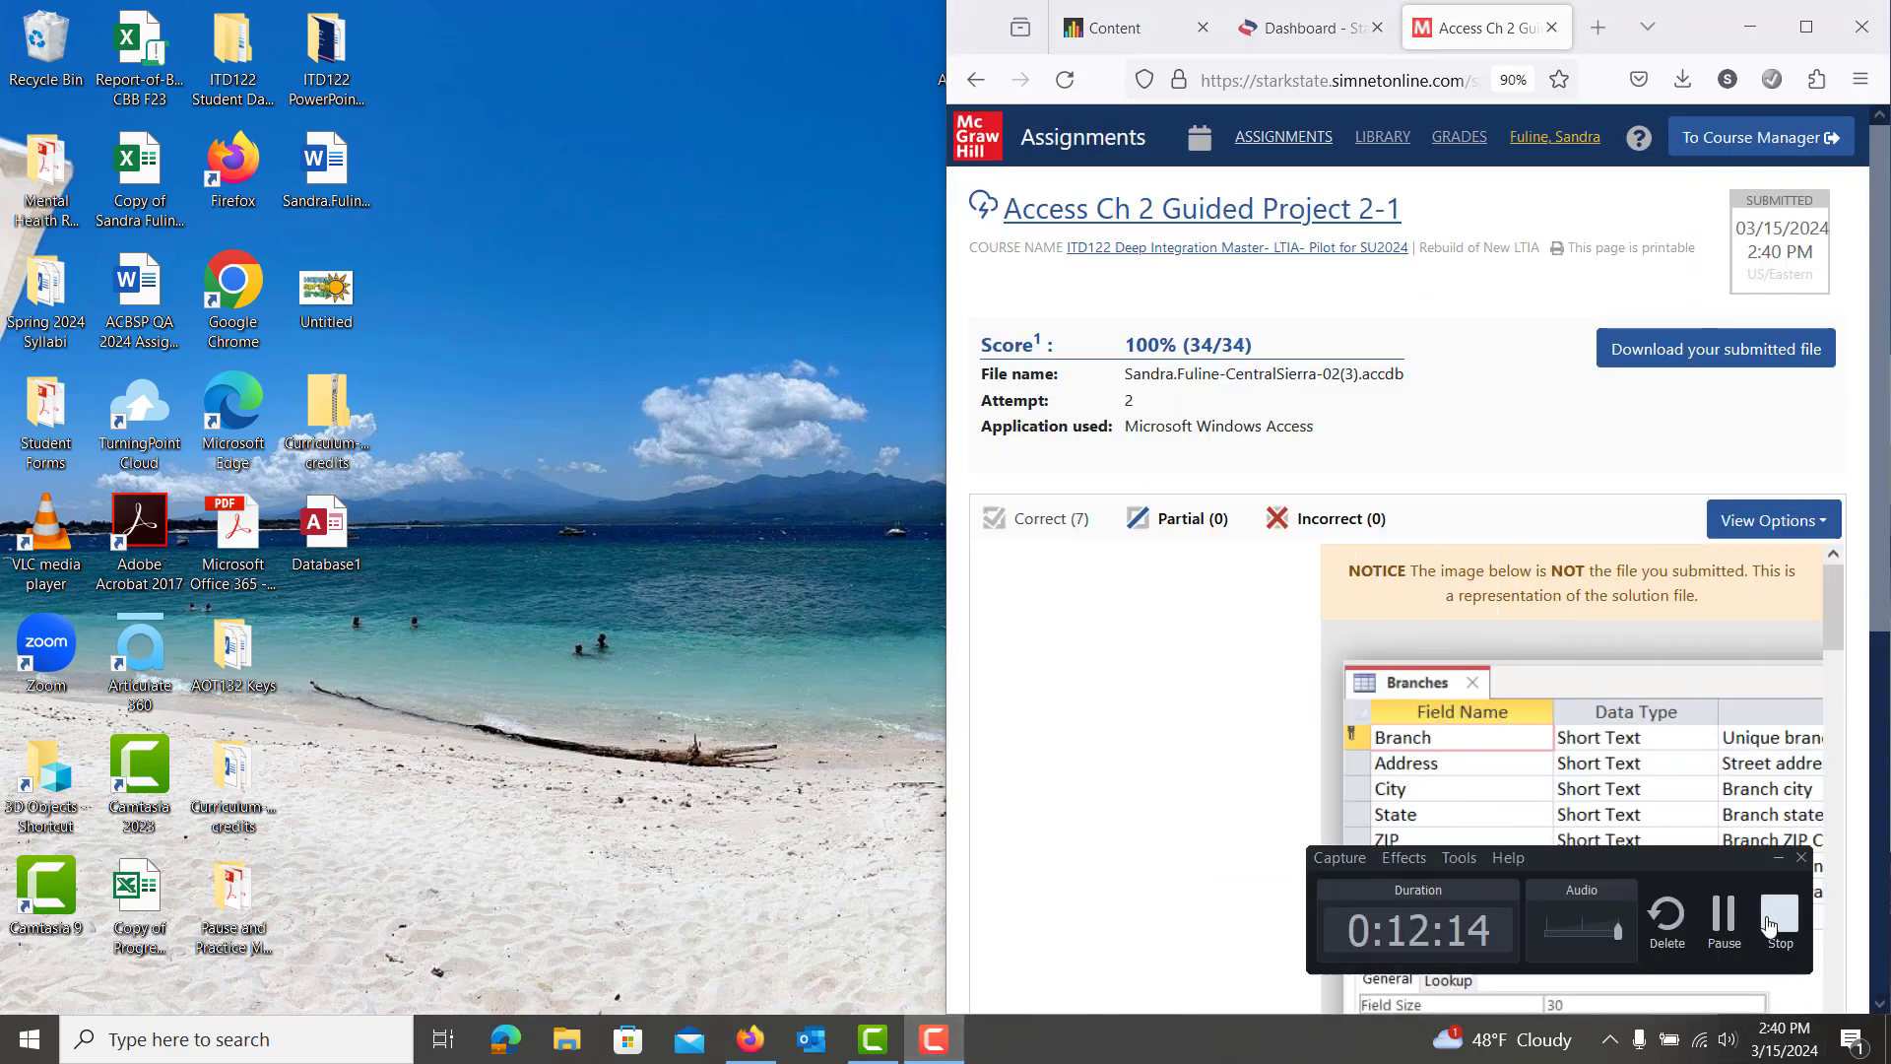